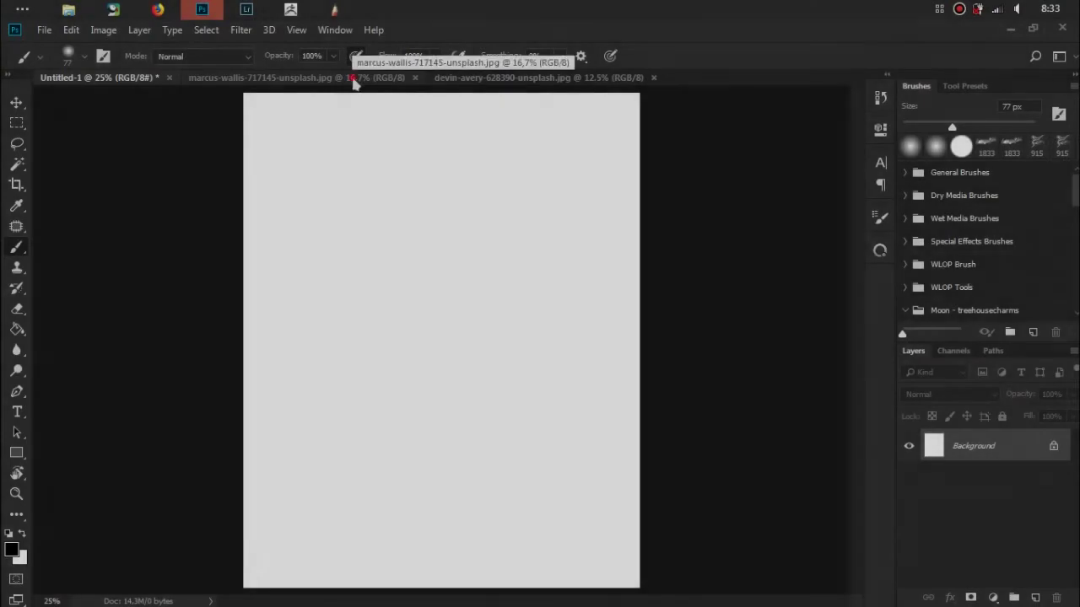
Copy the leaf street photo into Untitled-1 and convert it to a smart object
left_click(356, 83)
mouse_move(972, 445)
left_mouse_down()
mouse_move(152, 78)
mouse_move(393, 301)
left_mouse_up()
right_click(962, 446)
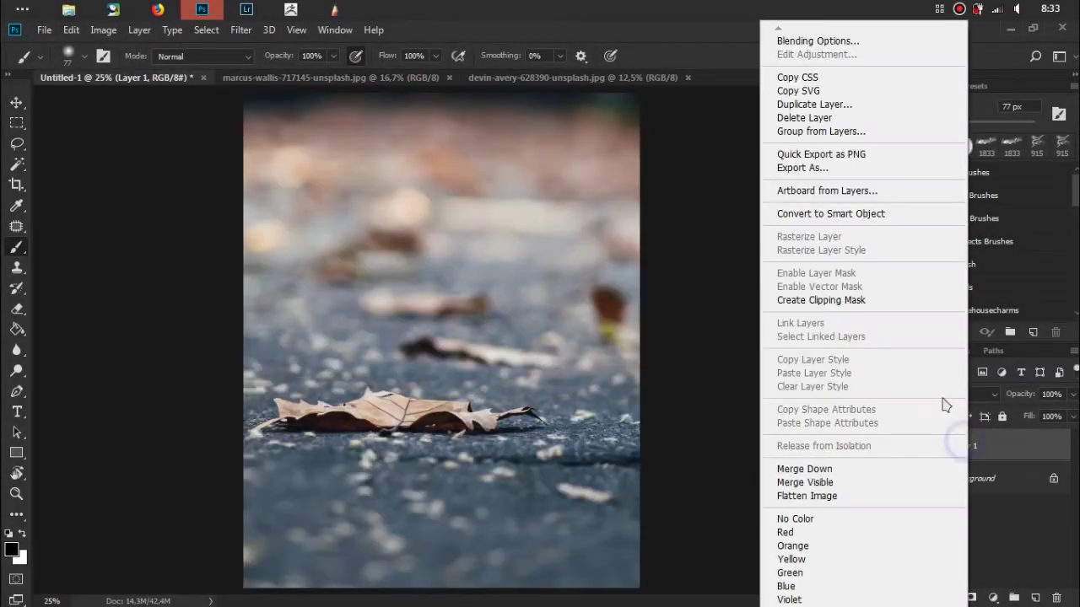
left_click(924, 221)
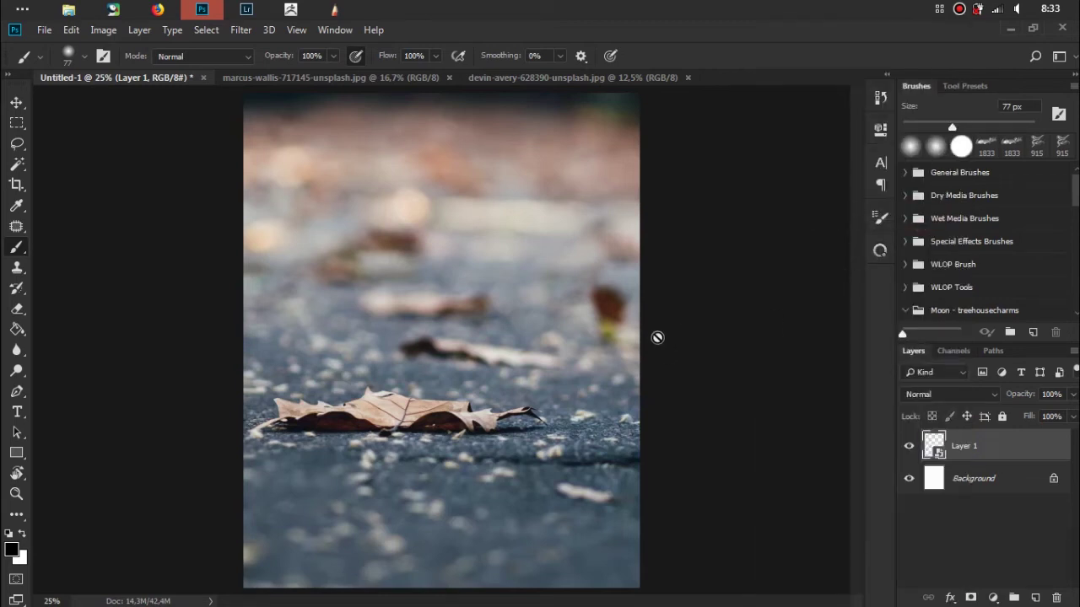
Scale the leaf layer down to about 75%, nudged slightly right and down
key("ctrl+t")
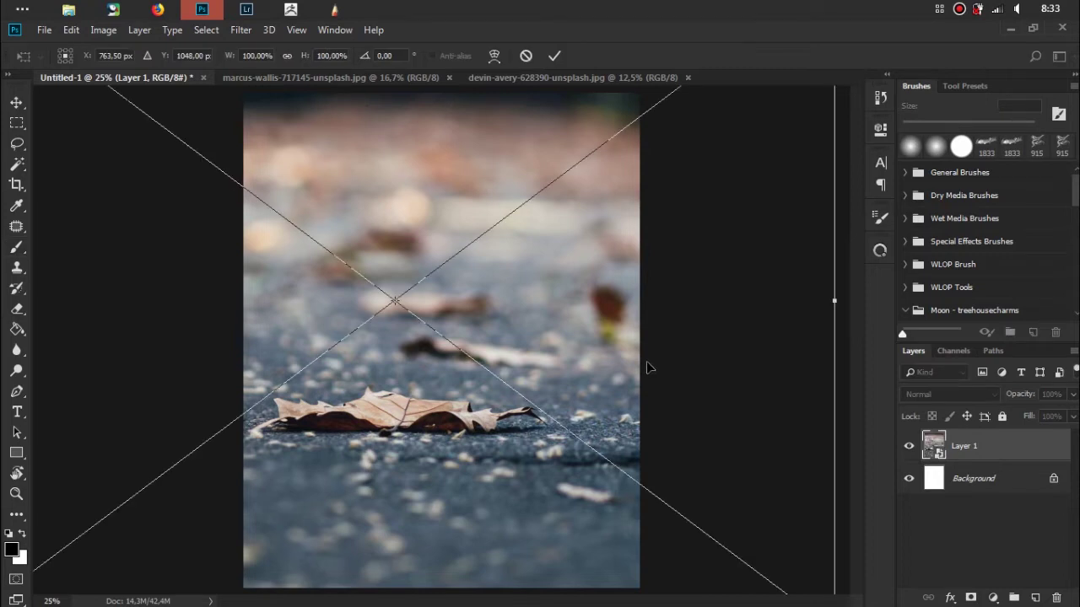
key("ctrl+0")
left_click_drag(651, 188, 681, 214)
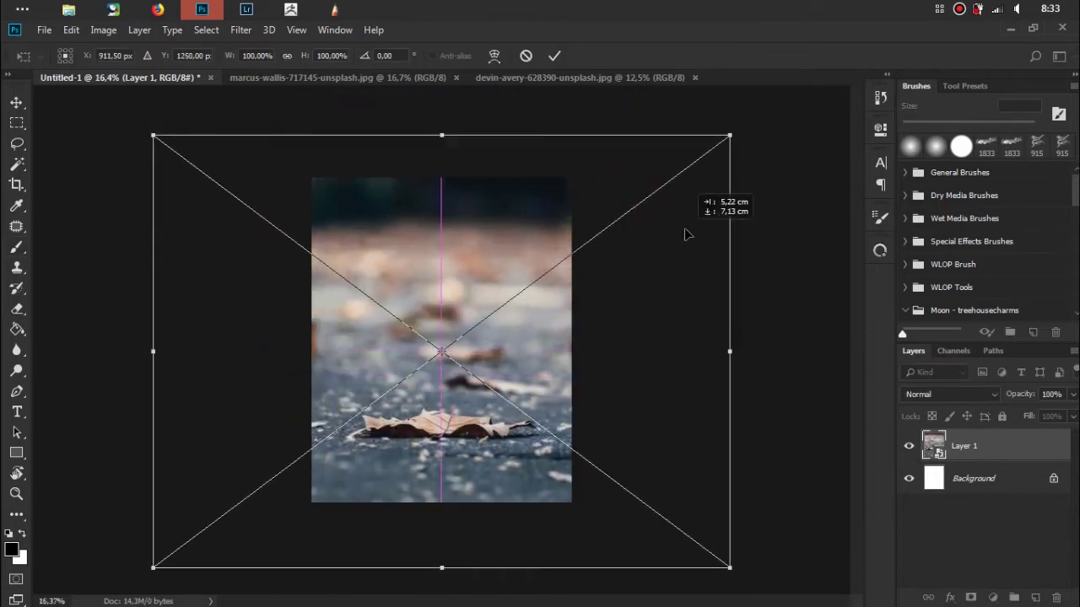
left_click_drag(728, 121, 666, 181)
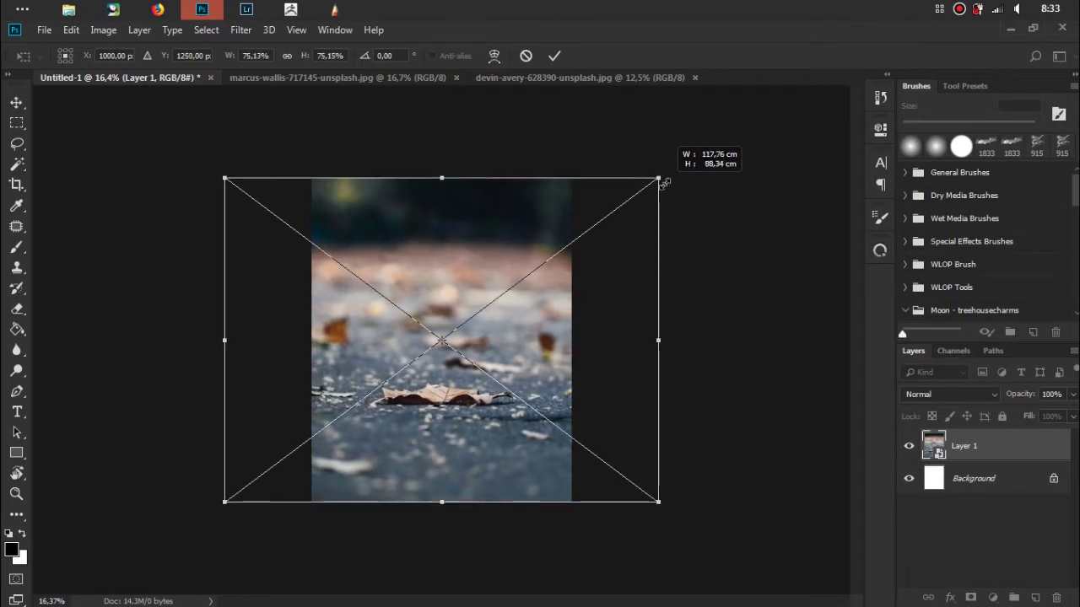
left_click_drag(665, 181, 662, 180)
left_click(555, 56)
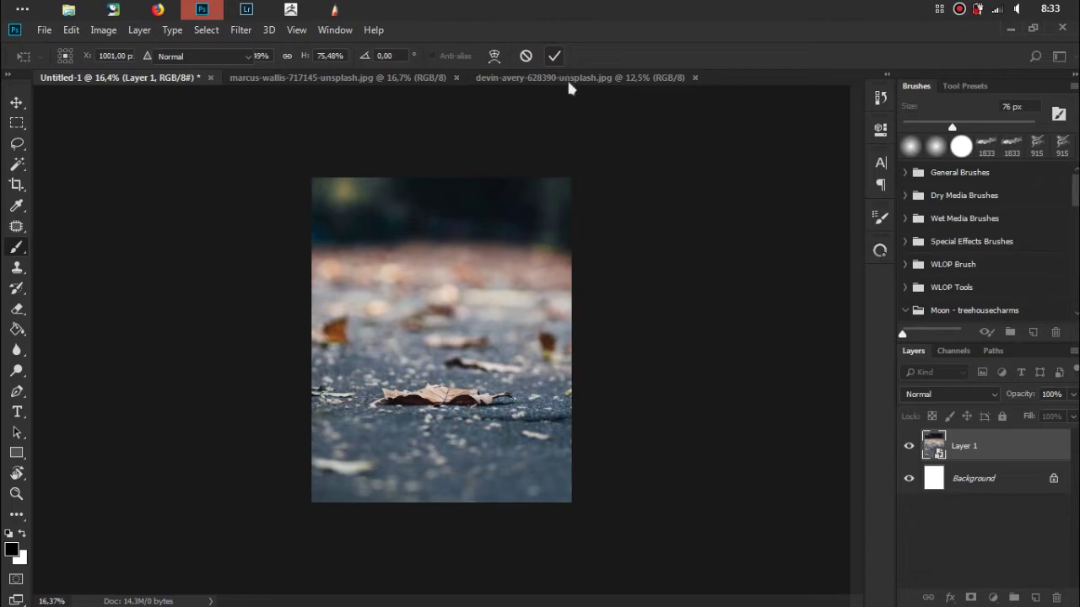
left_click(571, 77)
Copy the man-on-chairs photo into Untitled-1 as Layer 2 and convert it to a smart object
left_click_drag(984, 445, 949, 445)
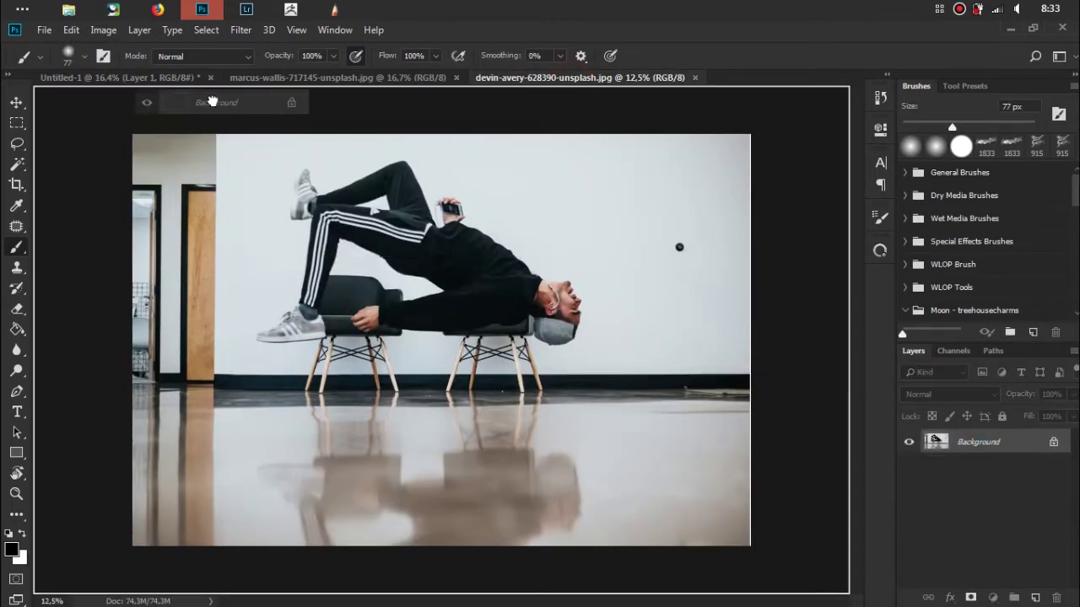
mouse_move(951, 445)
left_mouse_down()
mouse_move(175, 79)
mouse_move(464, 342)
left_mouse_up()
right_click(965, 446)
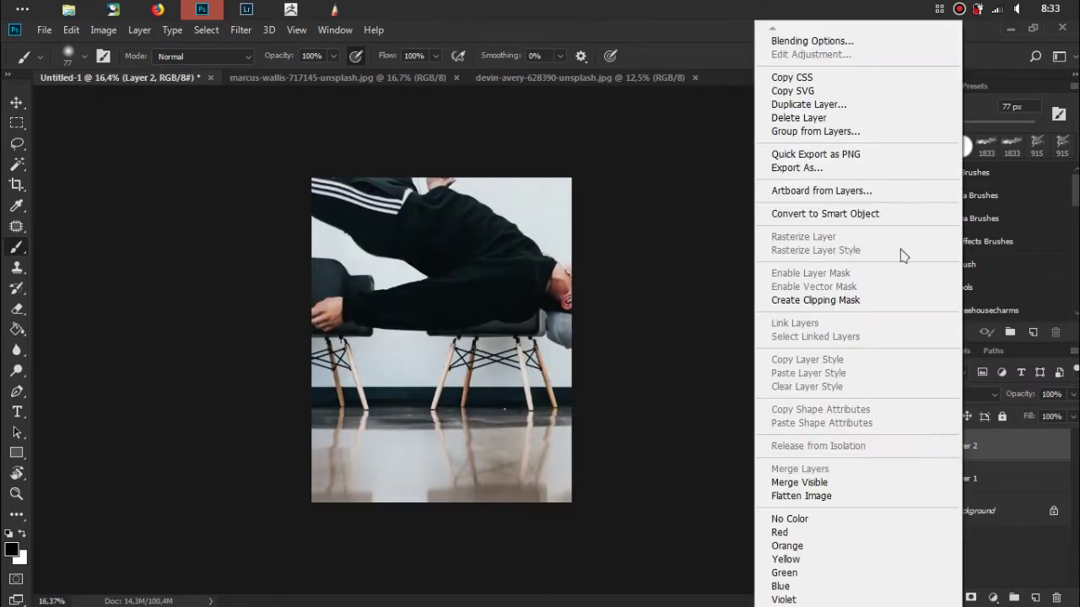
left_click(900, 217)
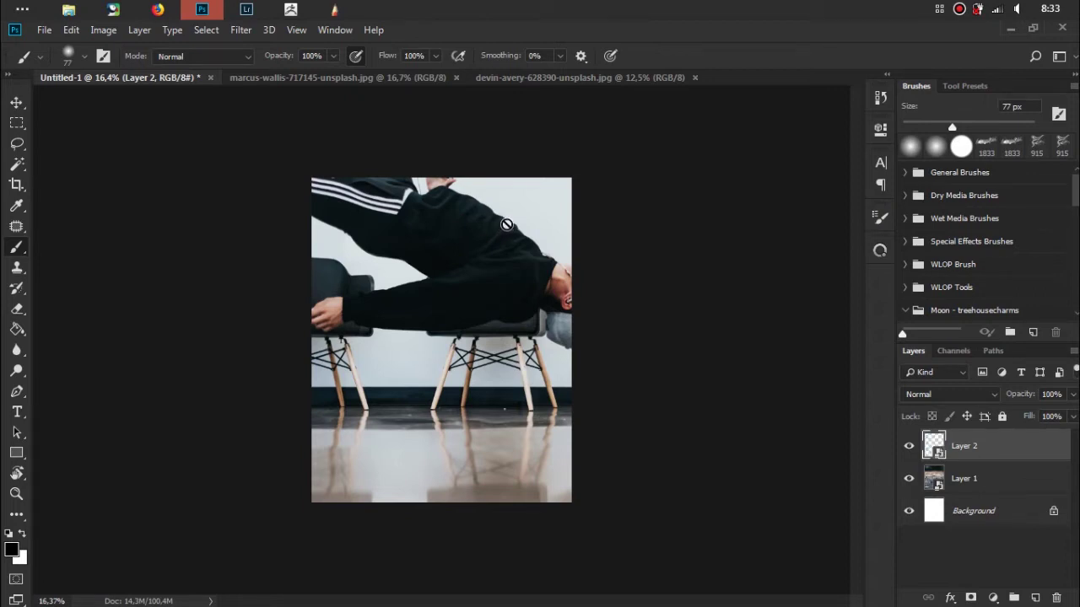
Shrink the man's photo to about 31% and centre it over the street
key("ctrl+t")
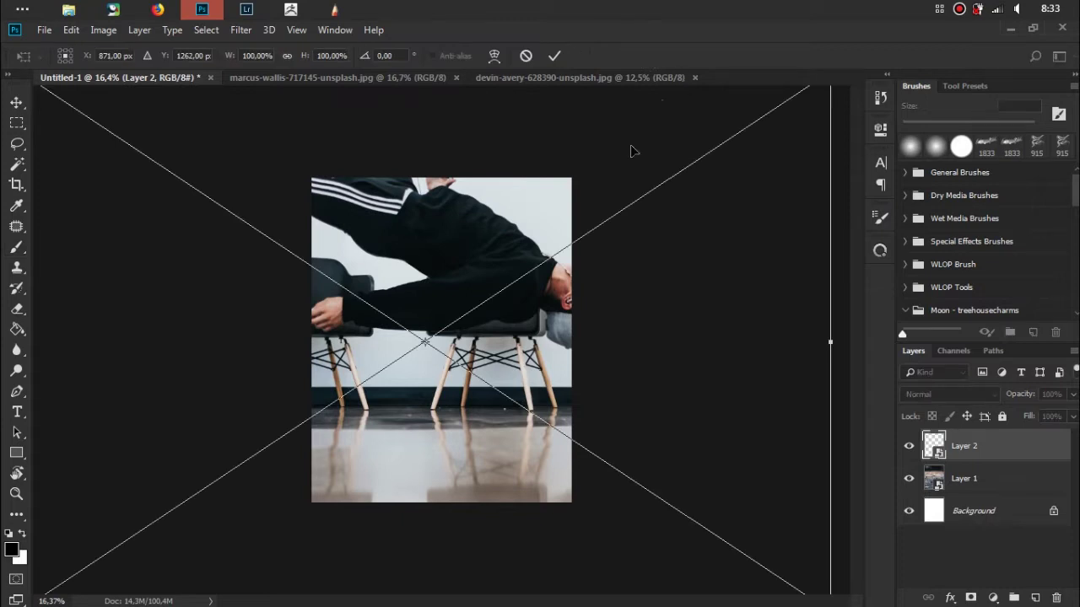
key("ctrl+0")
left_click_drag(791, 98, 659, 186)
left_click_drag(591, 256, 604, 256)
mouse_move(665, 186)
left_mouse_down()
mouse_move(560, 242)
mouse_move(555, 265)
left_mouse_up()
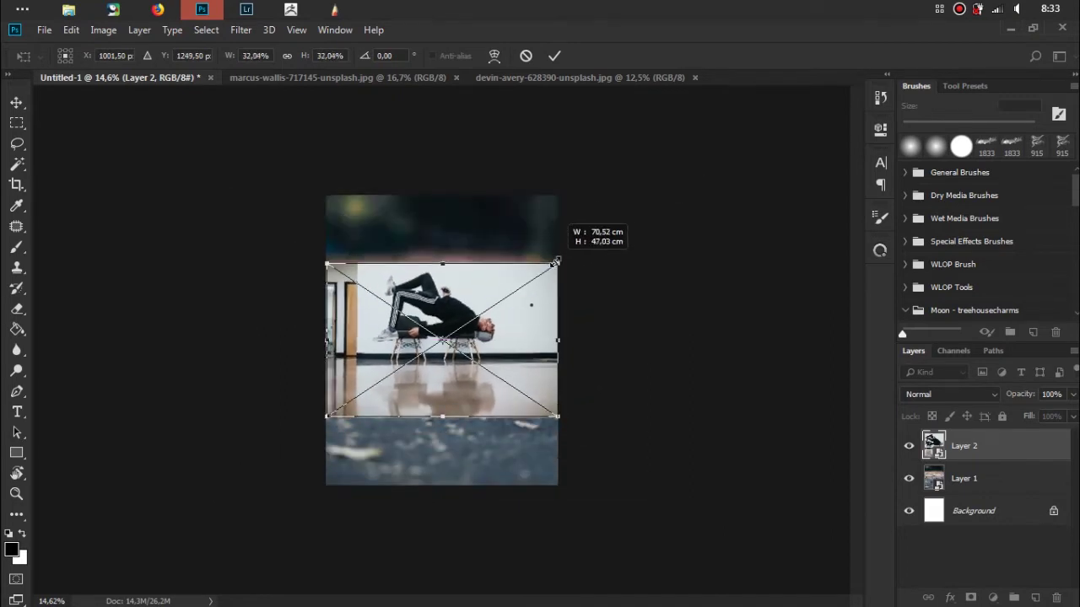
left_click(554, 56)
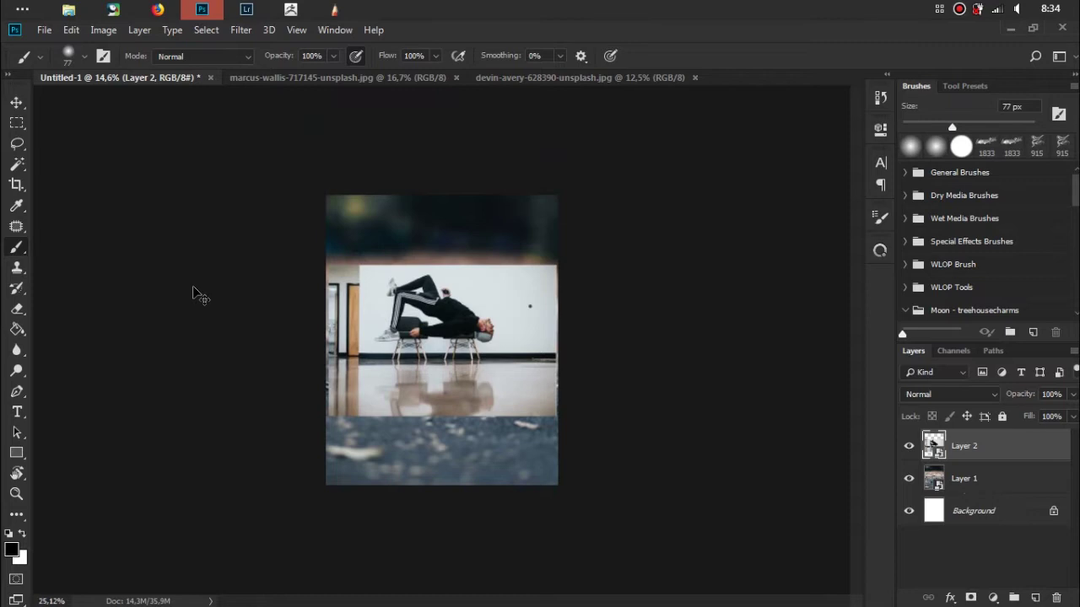
With the Pen tool active, zoom to 400% on the man's sneaker toe
key("p")
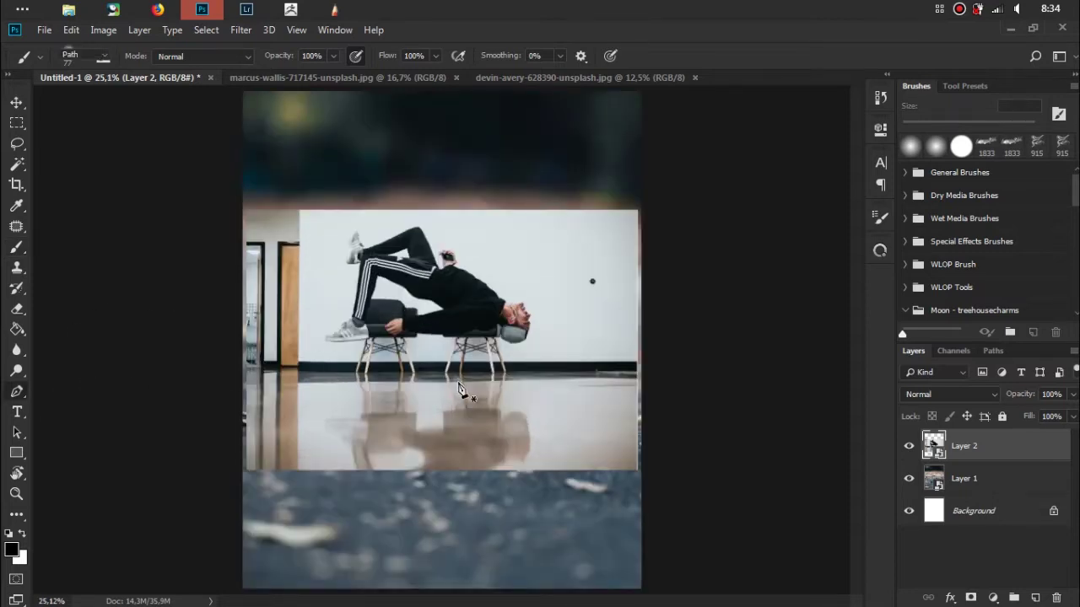
key("ctrl+plus")
key("ctrl+plus")
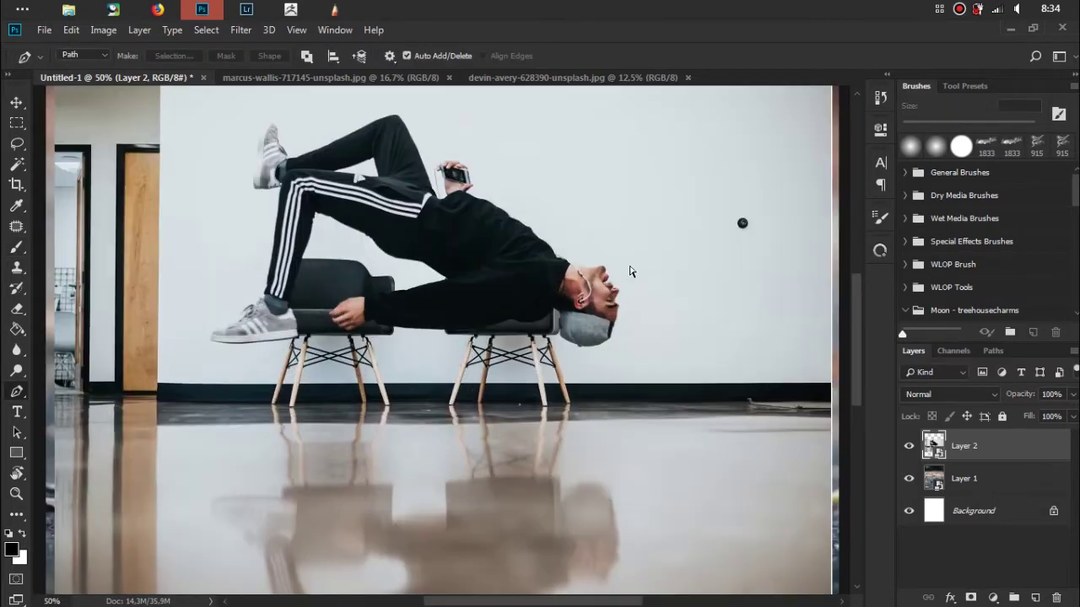
key("ctrl+plus")
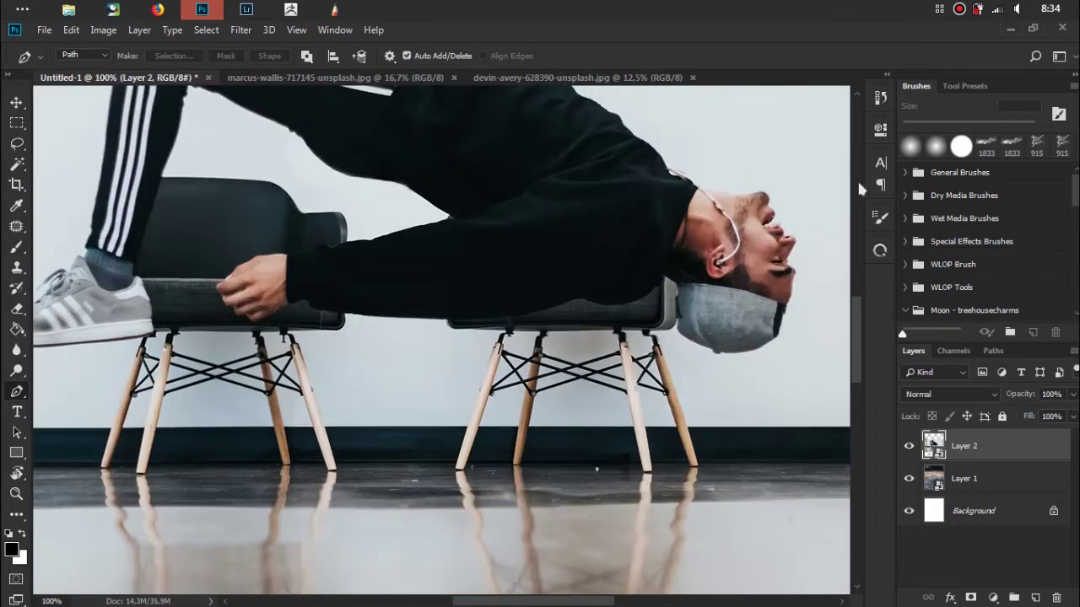
key("ctrl+plus")
mouse_move(744, 245)
left_mouse_down()
mouse_move(724, 264)
mouse_move(686, 229)
left_mouse_up()
mouse_move(301, 330)
left_mouse_down()
mouse_move(470, 414)
mouse_move(647, 294)
left_mouse_up()
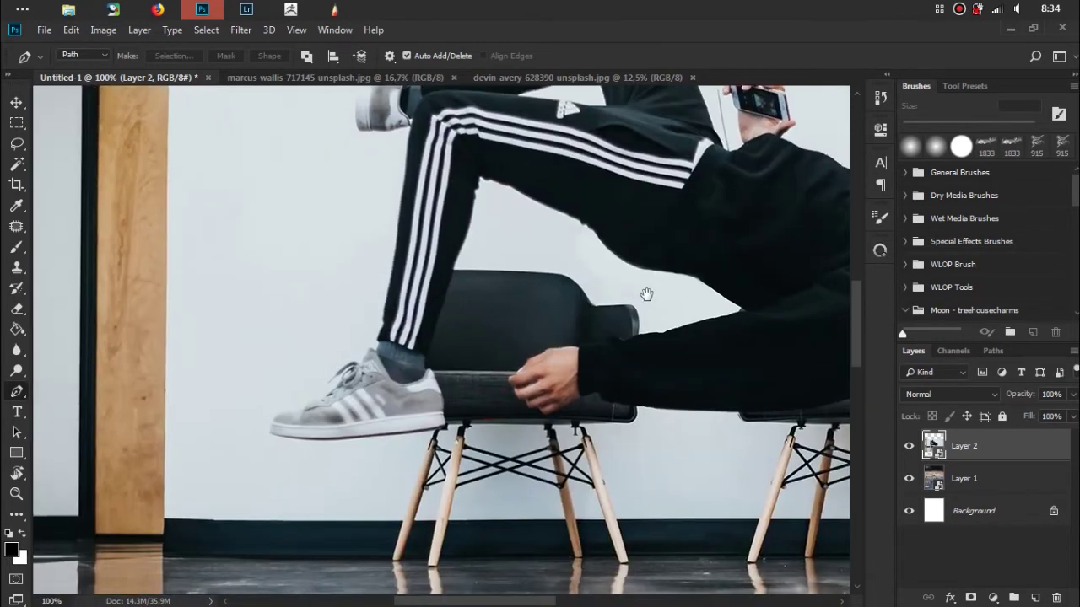
key("ctrl+plus")
left_click_drag(482, 379, 692, 243)
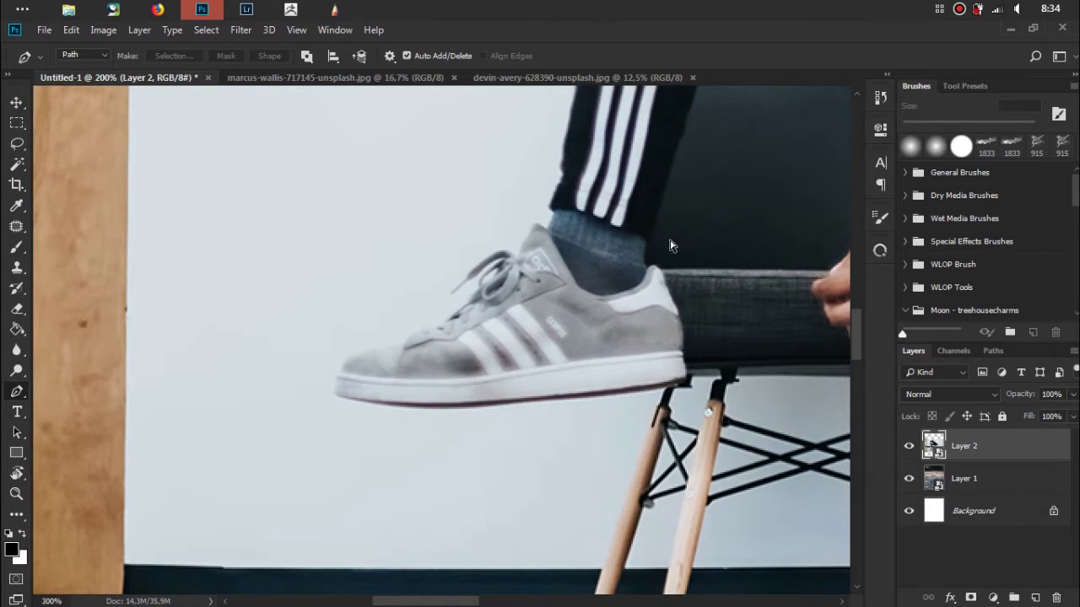
key("ctrl+plus")
left_click_drag(542, 301, 642, 306)
key("ctrl+plus")
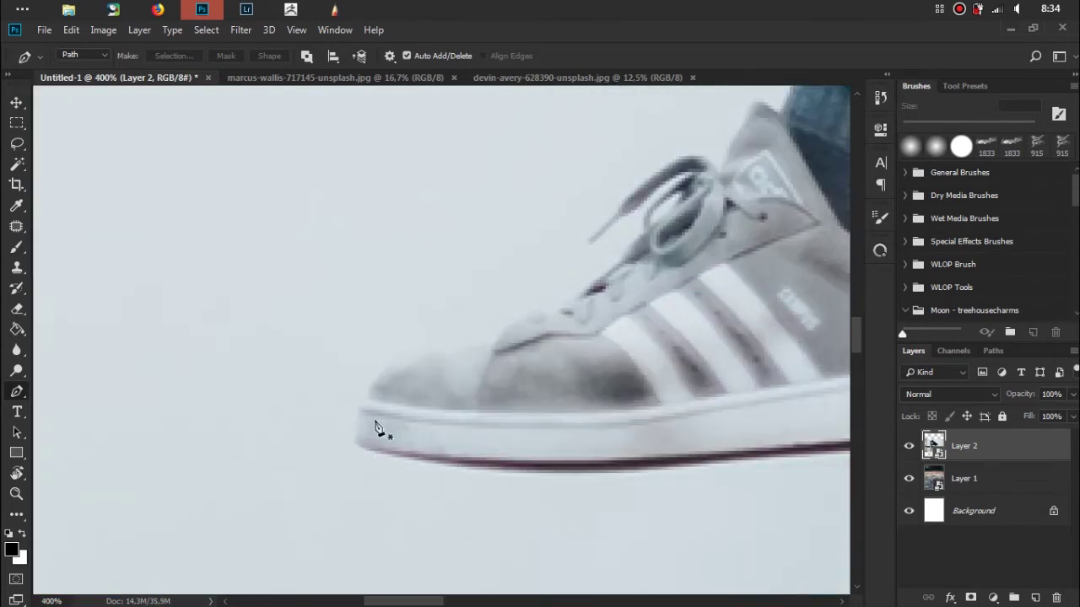
Start the path at the shoe's toe and trace its top edge up to the lace
left_click(358, 445)
left_click_drag(383, 374, 465, 346)
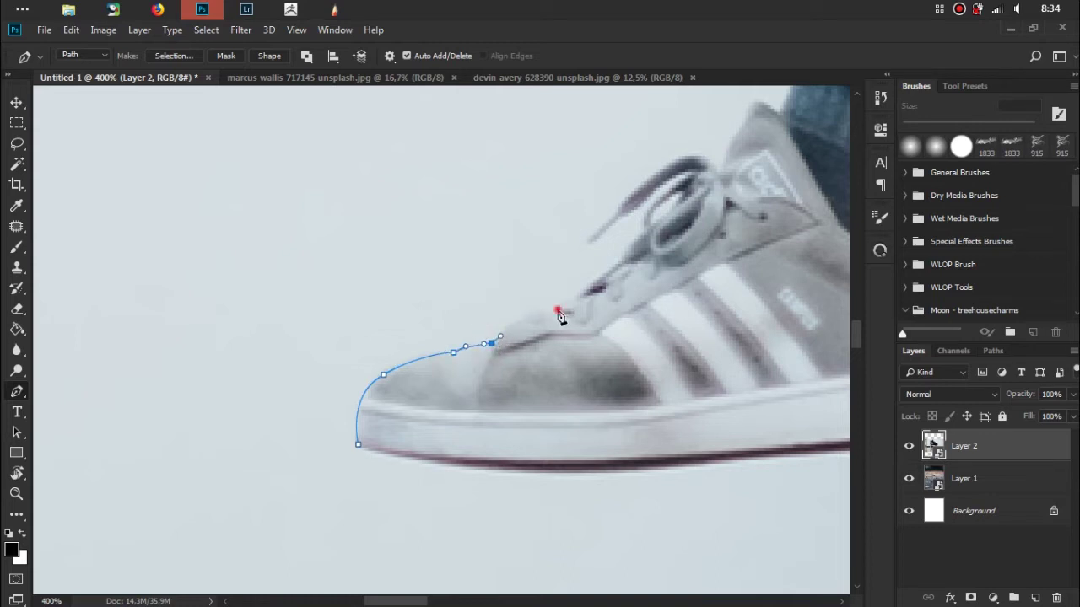
mouse_move(577, 309)
left_mouse_down()
mouse_move(606, 299)
mouse_move(594, 289)
left_mouse_up()
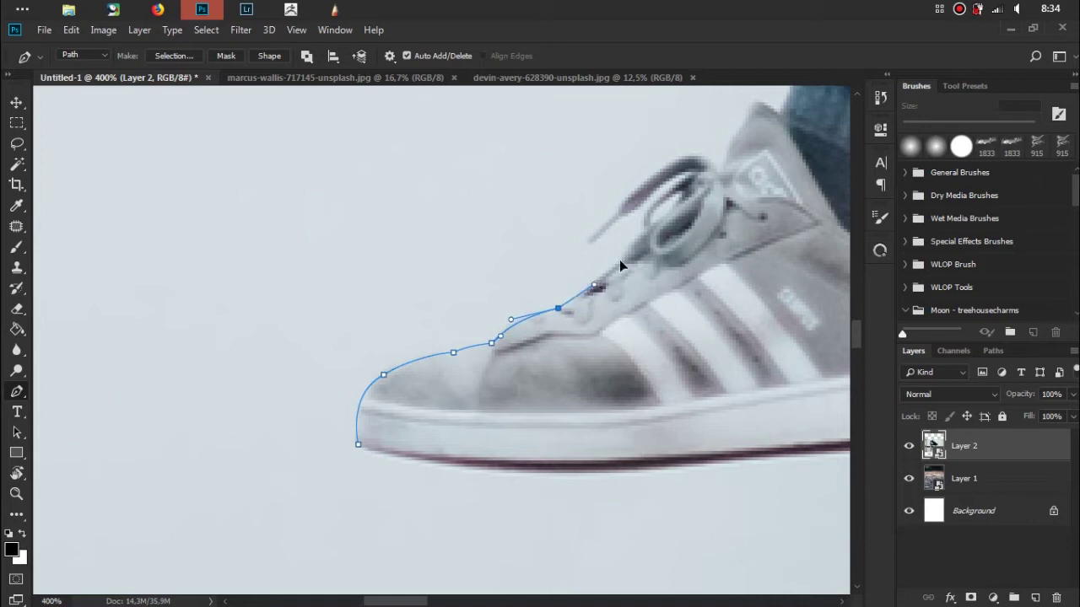
left_click_drag(646, 236, 643, 218)
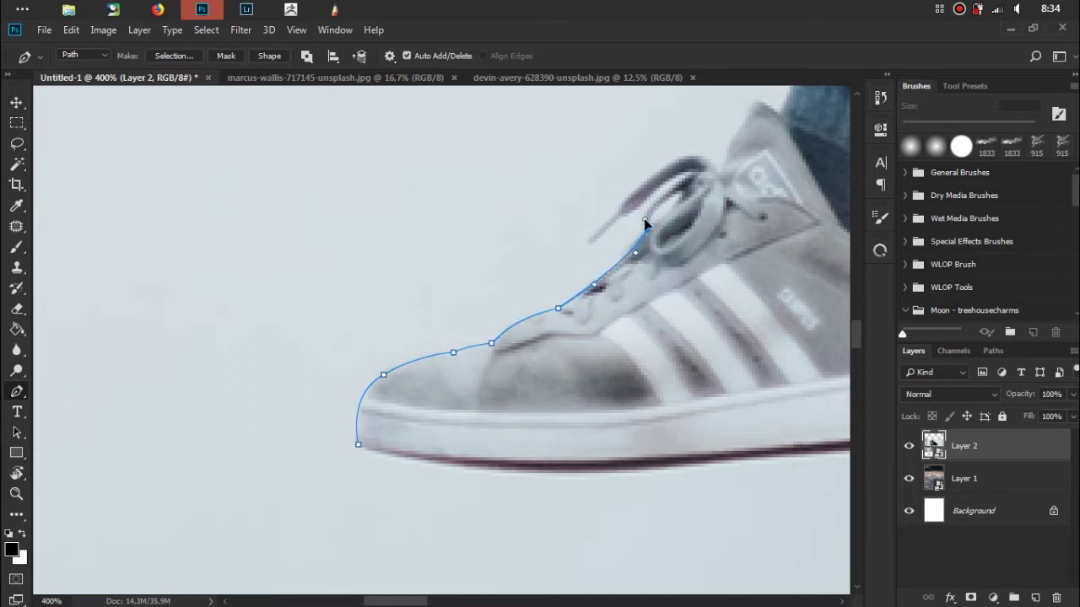
left_click(689, 174)
left_click_drag(720, 154, 737, 140)
Trace around the loose lace and up to the shoe collar near the sock
left_click_drag(593, 244, 520, 309)
left_click(593, 244, "alt")
left_click(591, 243)
left_click_drag(697, 160, 723, 171)
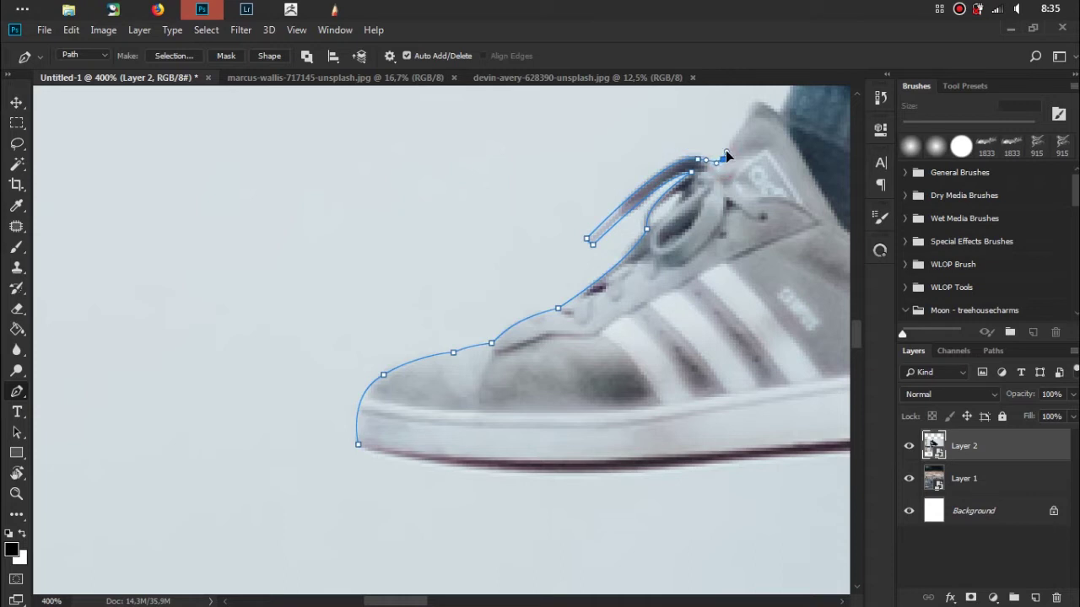
left_click(756, 103)
left_click_drag(761, 99, 761, 95)
Continue the path up the sock edge, past the trouser hem onto the trouser leg
left_click_drag(768, 110, 563, 397)
left_click(560, 394)
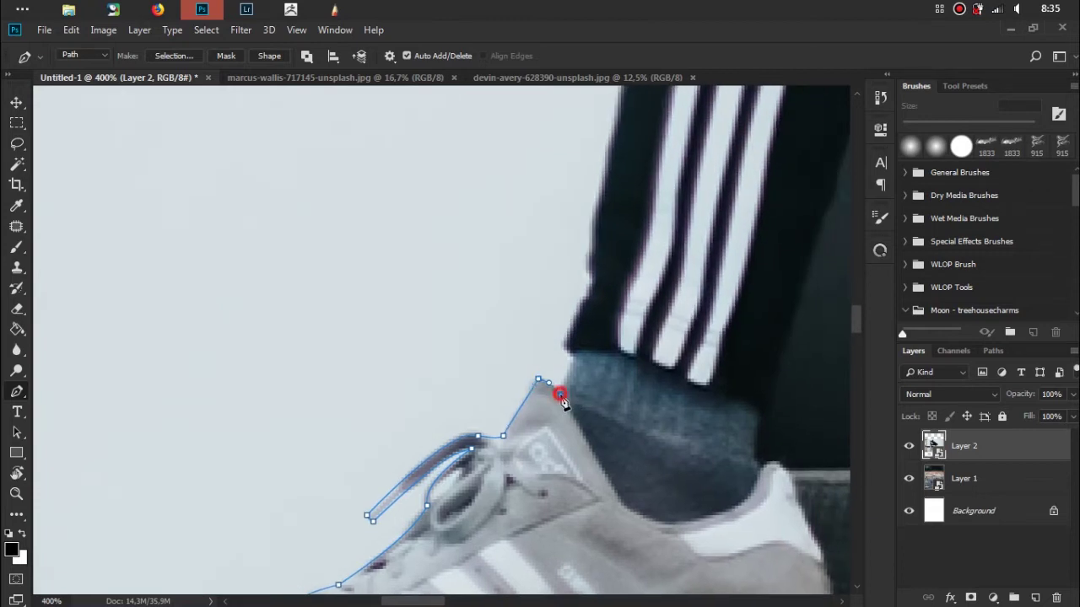
left_click(570, 365)
left_click_drag(569, 344, 571, 326)
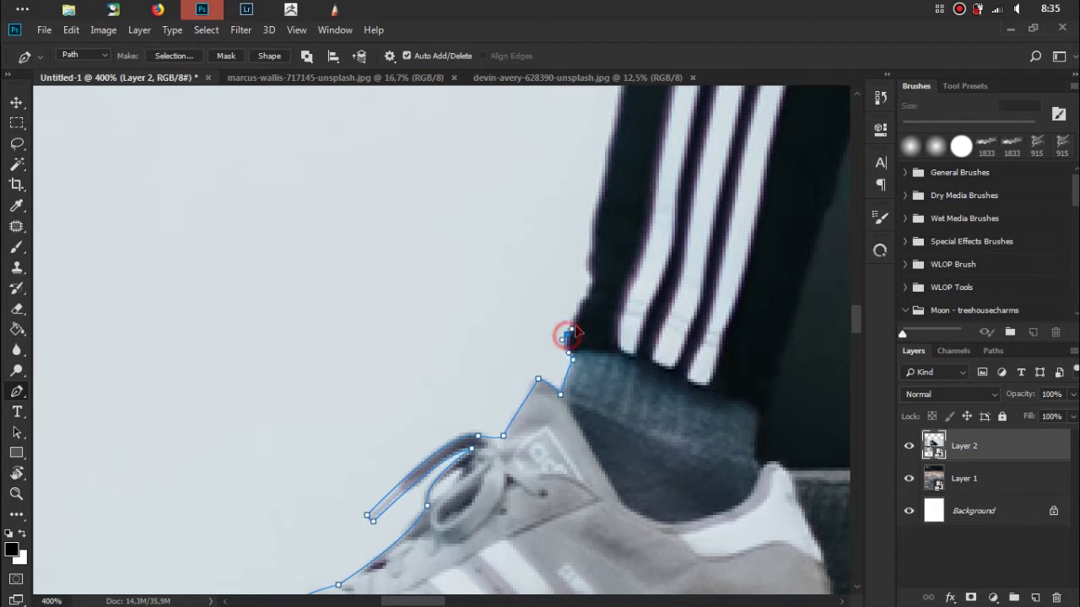
left_click(591, 286)
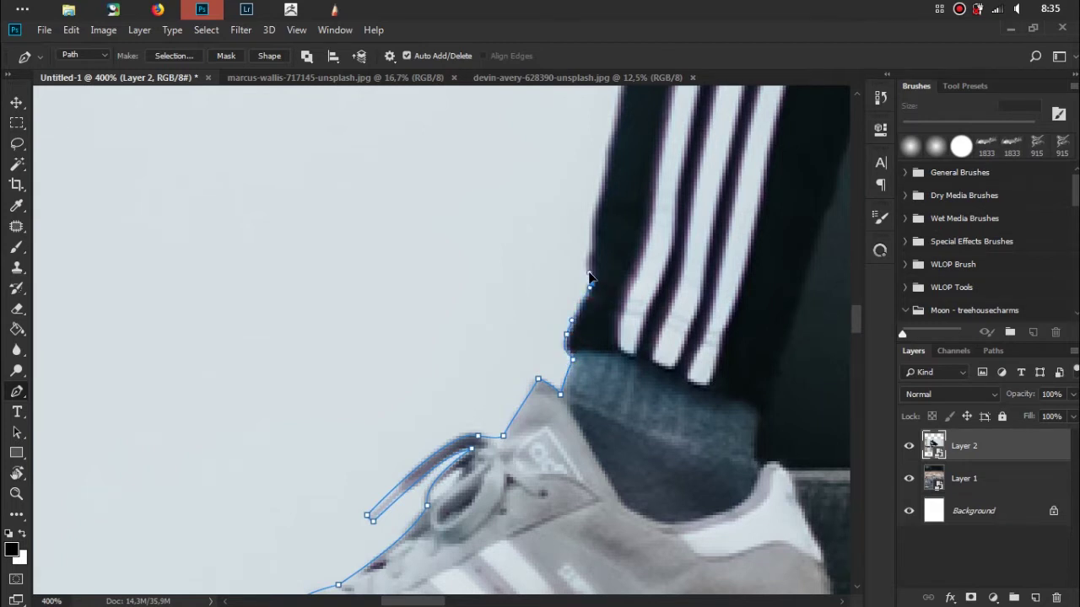
mouse_move(600, 181)
left_mouse_down()
mouse_move(560, 324)
mouse_move(580, 272)
left_mouse_up()
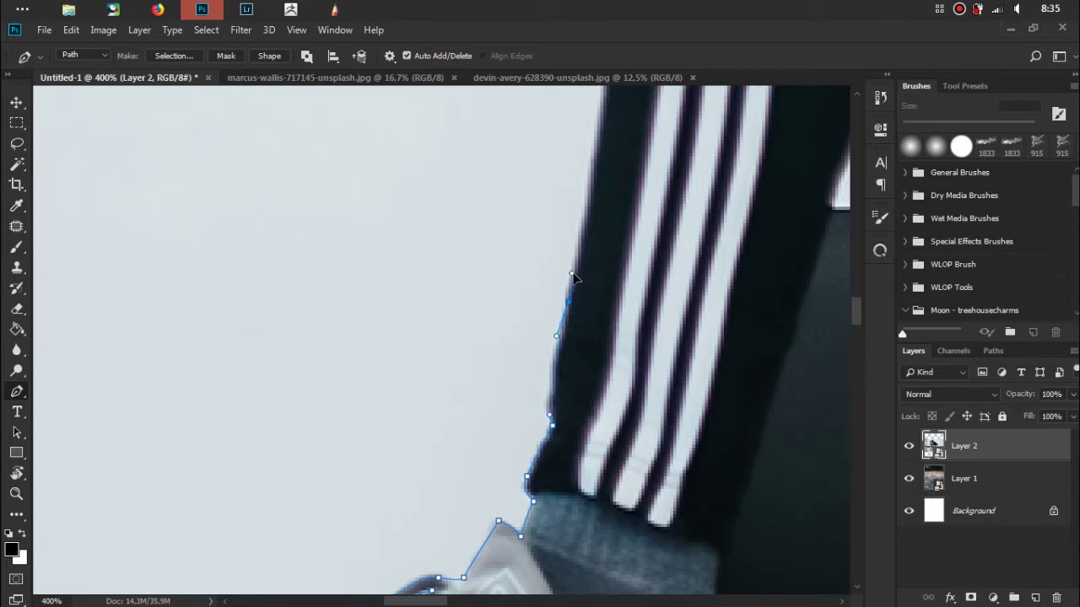
left_click_drag(598, 225, 581, 339)
left_click(580, 250)
left_click_drag(580, 251, 590, 174)
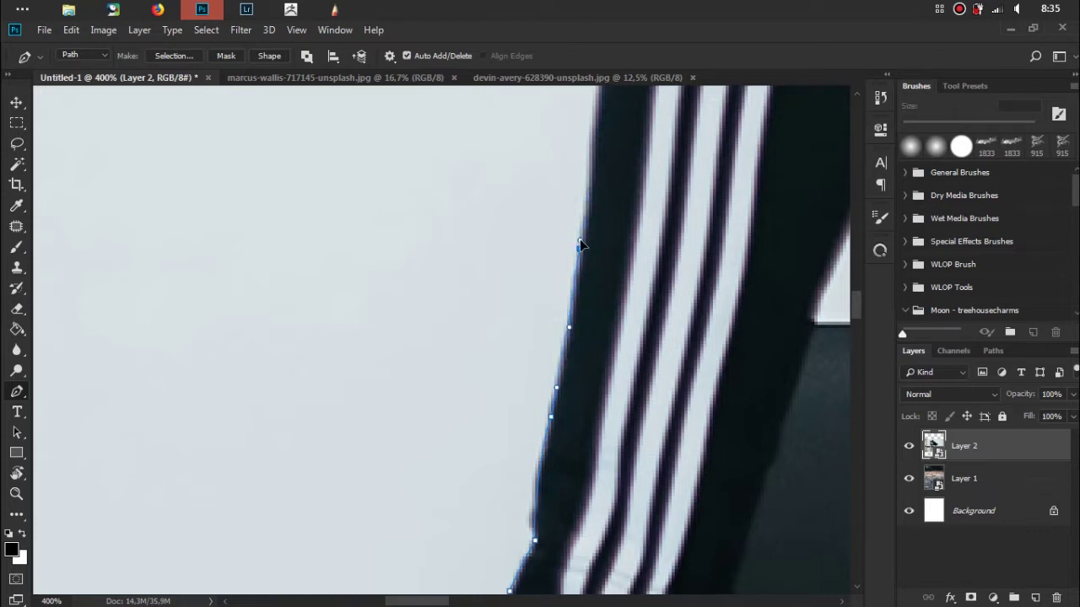
Extend the path along the trouser edge, undoing the misplaced points
left_click_drag(632, 251, 557, 361)
left_click_drag(542, 319, 547, 212)
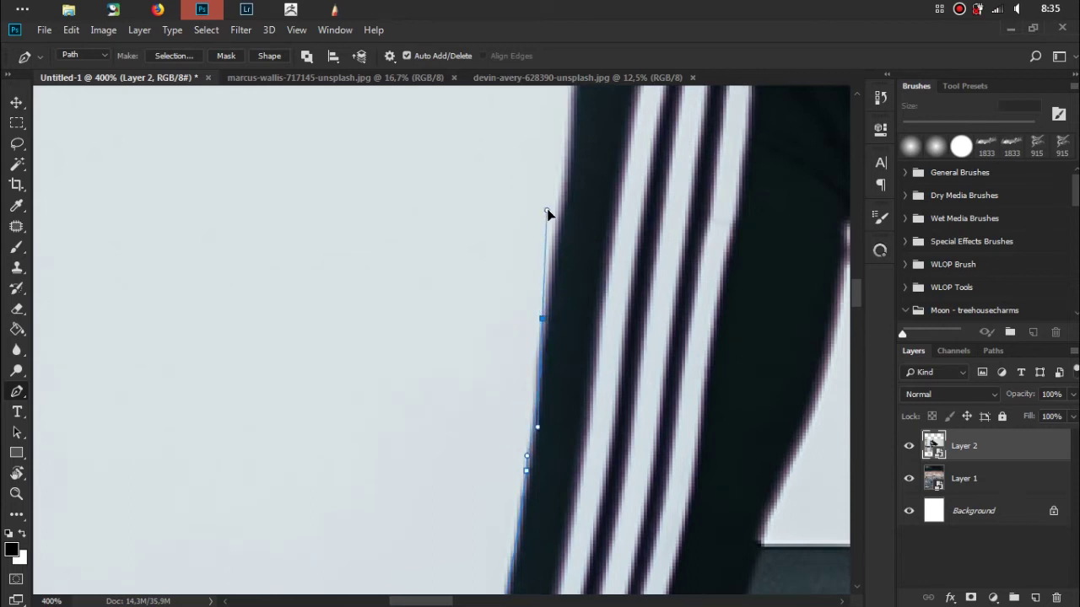
left_click_drag(546, 212, 548, 291)
left_click_drag(563, 208, 573, 181)
key("ctrl+alt+z")
key("ctrl+alt+z")
left_click_drag(539, 363, 537, 411)
key("ctrl+alt+z")
left_click(533, 413)
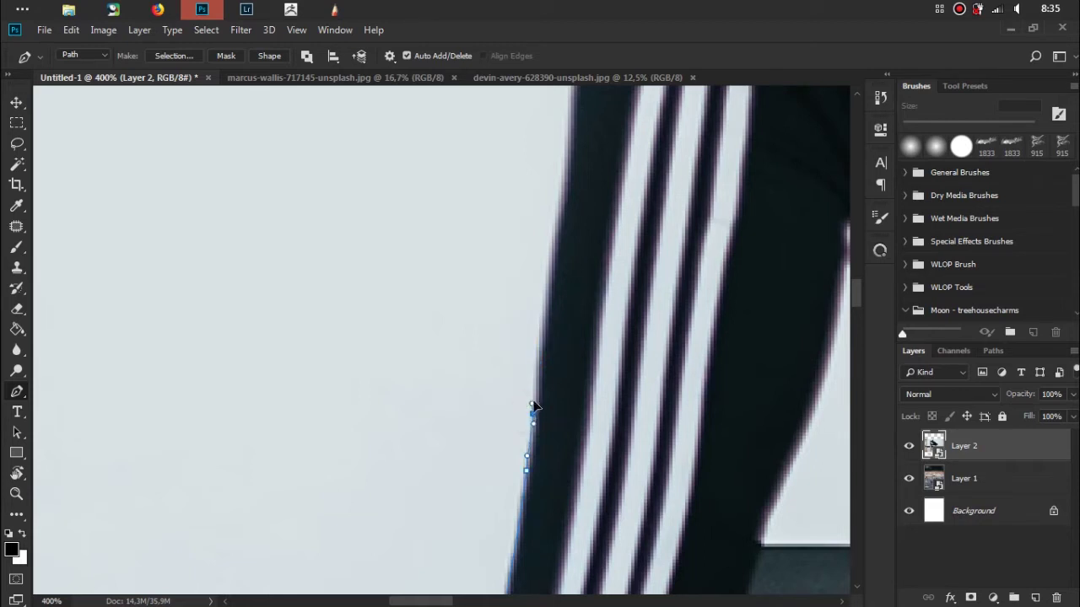
Trace the rest of the trouser leg up to the shoulder outline
left_click_drag(537, 344, 539, 336)
left_click_drag(557, 233, 559, 221)
scroll(569, 196, "up", 3)
left_click(556, 275)
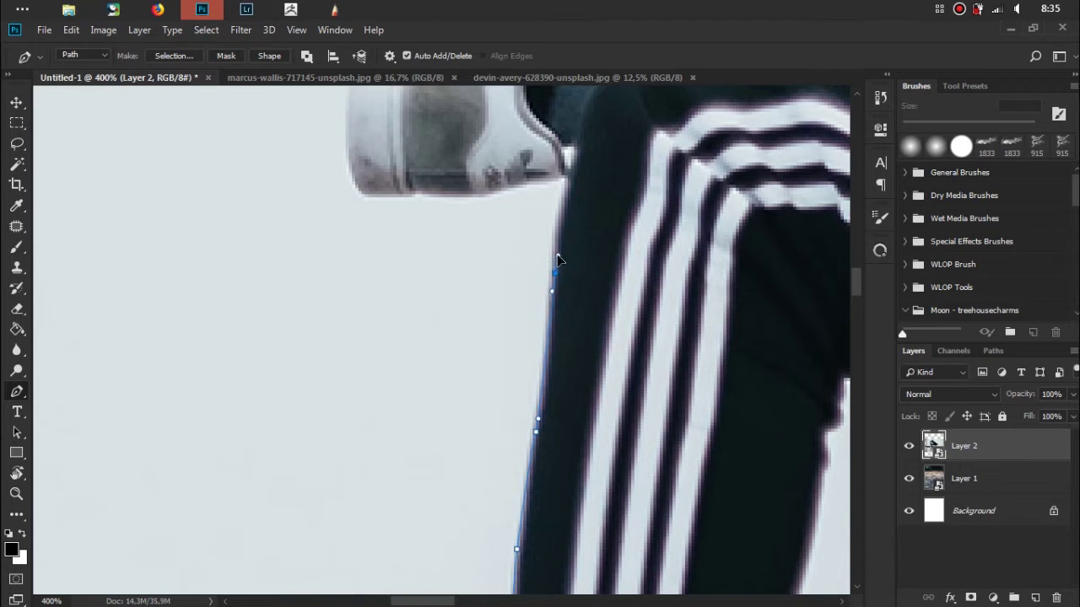
left_click(554, 252)
left_click(567, 180)
left_click(557, 177)
left_click_drag(485, 194, 466, 199)
Trace the second sneaker's sole and curve around its toe to a sharp corner
left_click(361, 193)
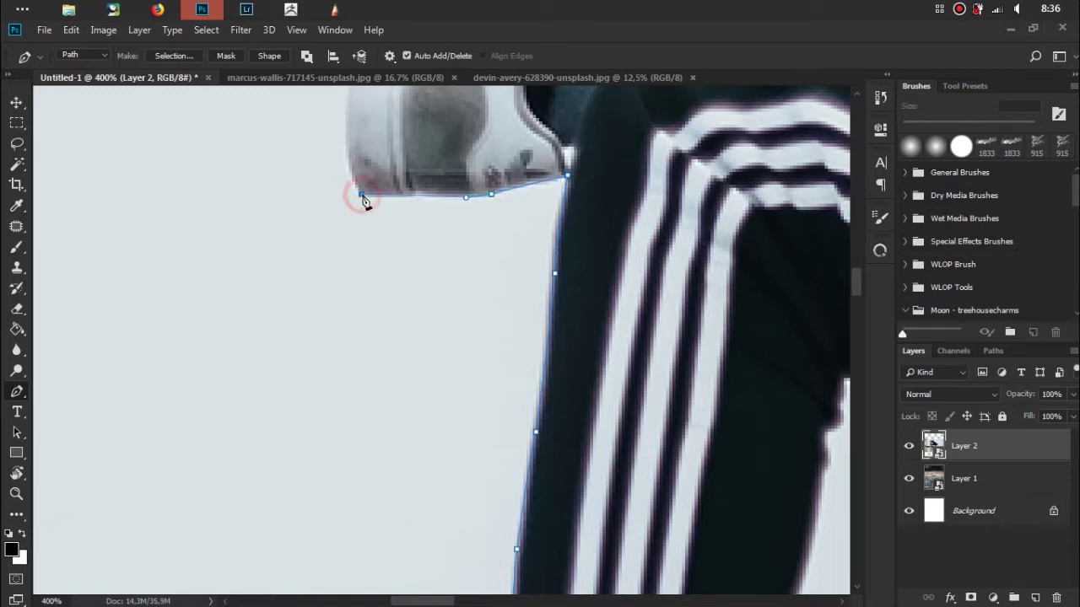
left_click_drag(397, 140, 416, 327)
mouse_move(372, 255)
left_mouse_down()
mouse_move(387, 143)
mouse_move(382, 192)
left_mouse_up()
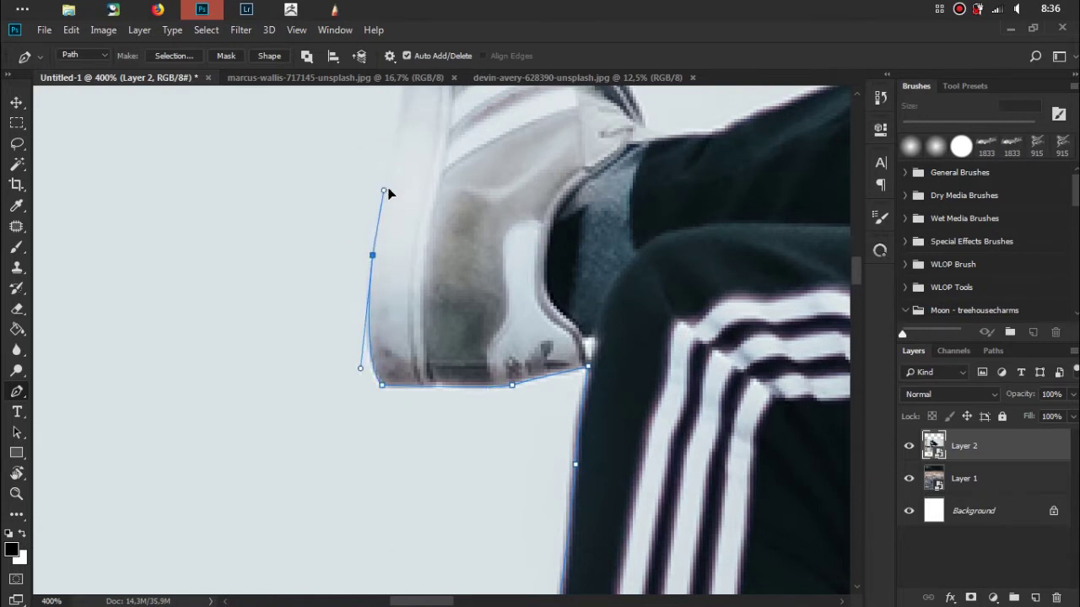
left_click_drag(453, 171, 470, 414)
left_click_drag(424, 294, 422, 269)
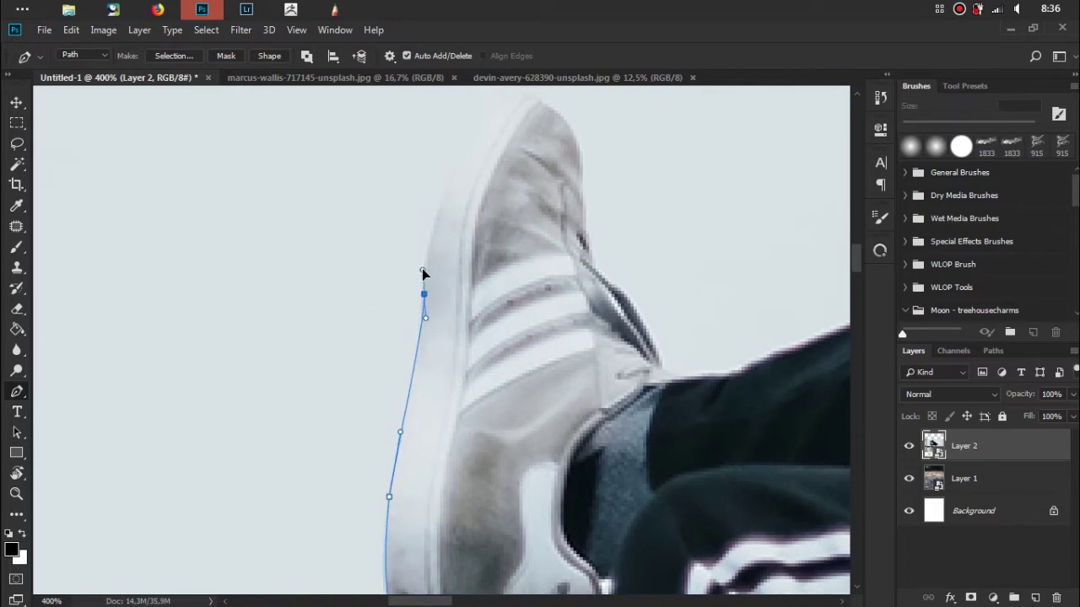
mouse_move(520, 99)
left_mouse_down()
mouse_move(509, 198)
mouse_move(562, 130)
mouse_move(538, 186)
left_mouse_up()
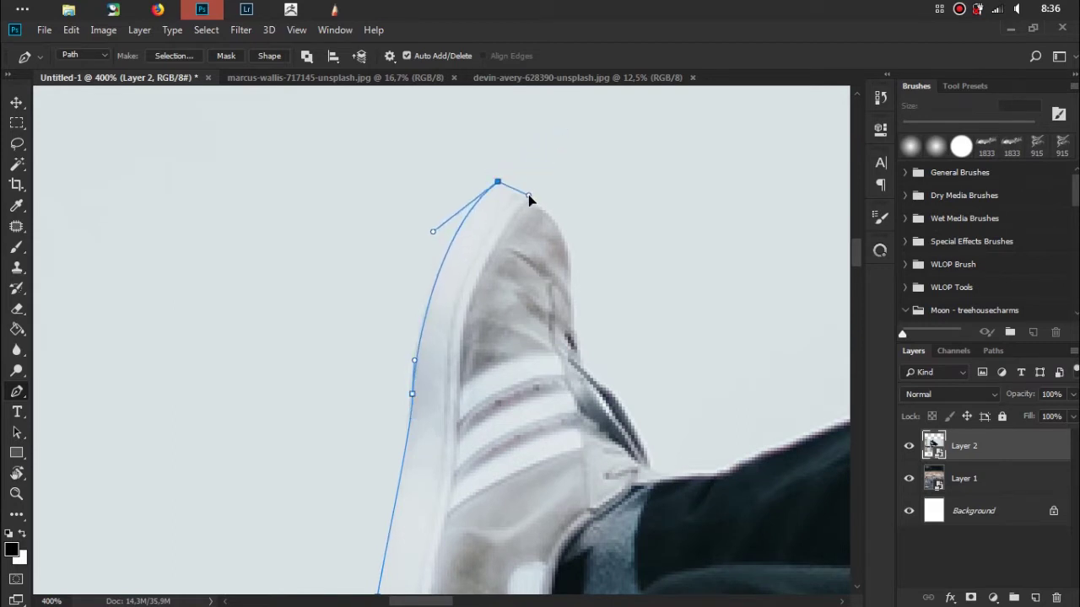
left_click_drag(571, 286, 571, 357)
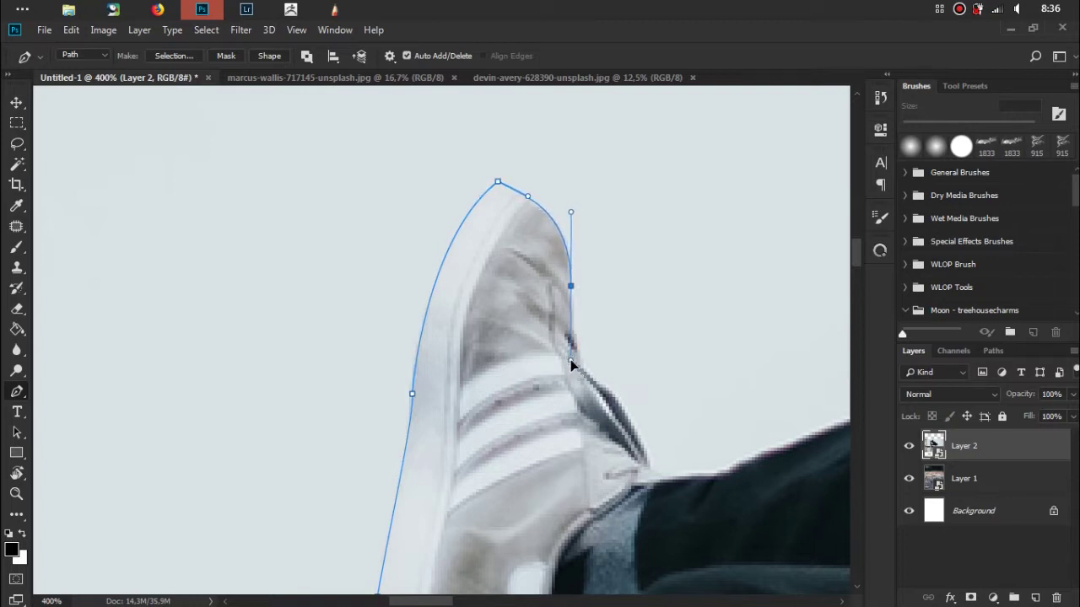
left_click(571, 286, "alt")
Trace the shoe's upper and laces to the ankle cuff, then onto the dark trouser edge
left_click(578, 335)
left_click_drag(593, 375, 616, 394)
left_click_drag(649, 469, 647, 491)
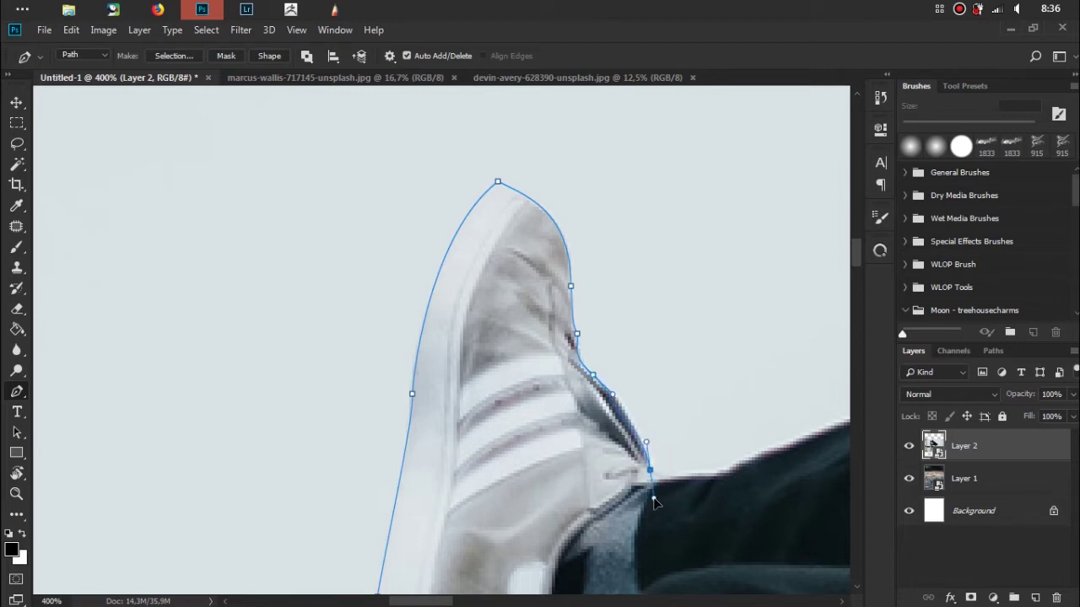
left_click(648, 470, "alt")
left_click_drag(636, 470, 637, 479)
mouse_move(620, 390)
left_mouse_down()
mouse_move(568, 397)
mouse_move(612, 418)
left_mouse_up()
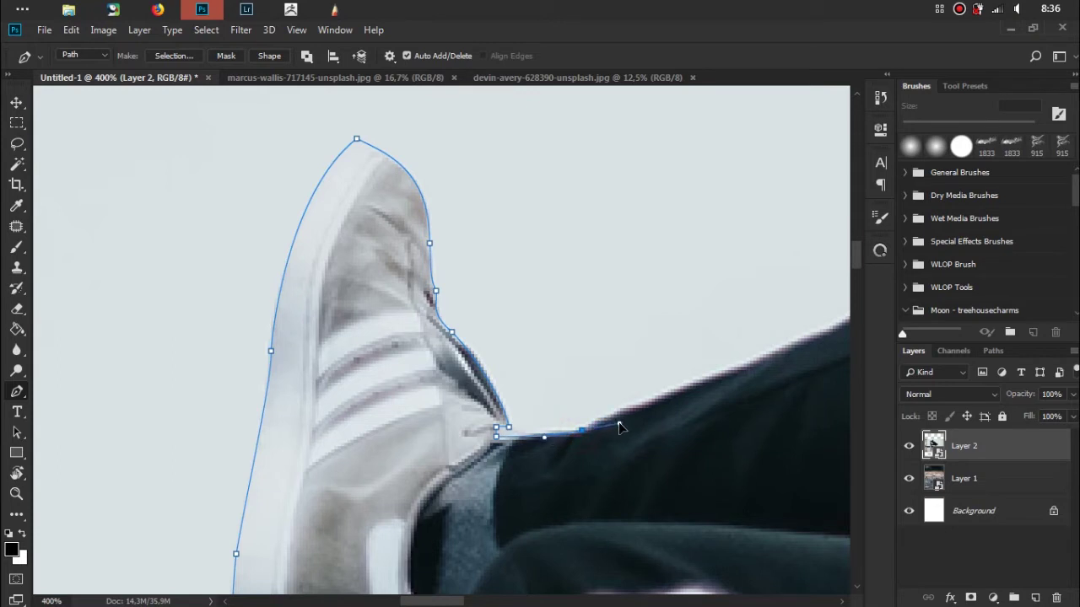
left_click_drag(687, 349, 493, 403)
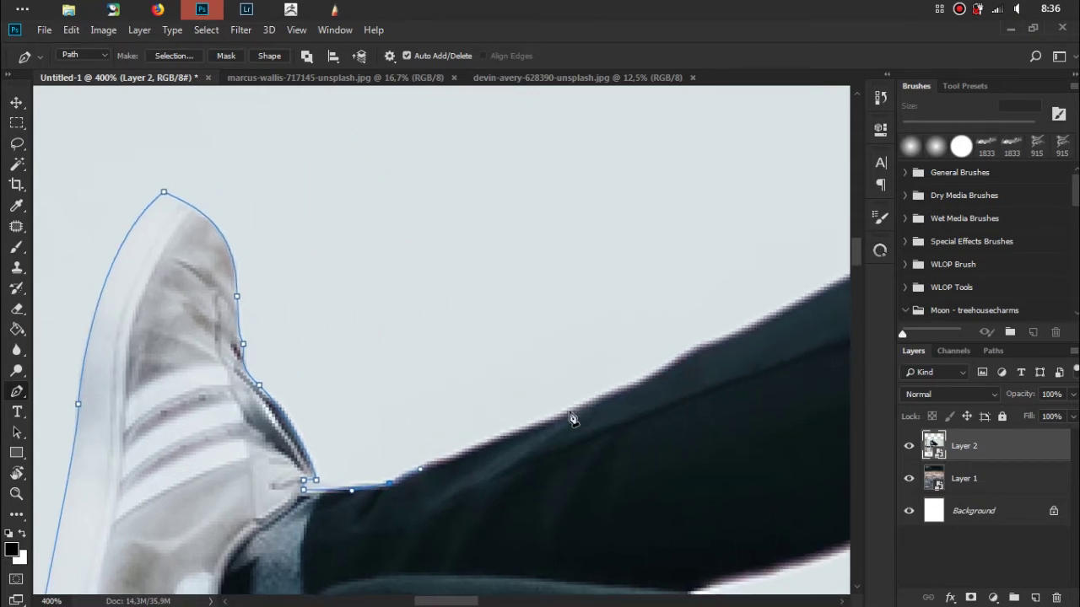
left_click_drag(614, 389, 682, 359)
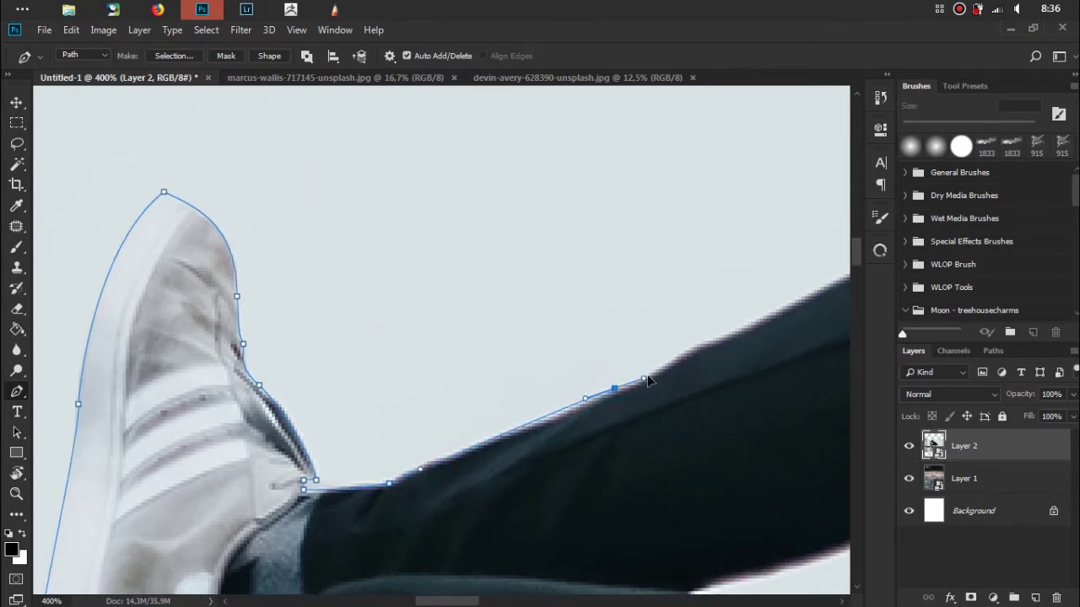
Fix the misplaced point and trace the trouser leg's top edge toward the knee
key("ctrl+z")
left_click(547, 419)
left_click(565, 414)
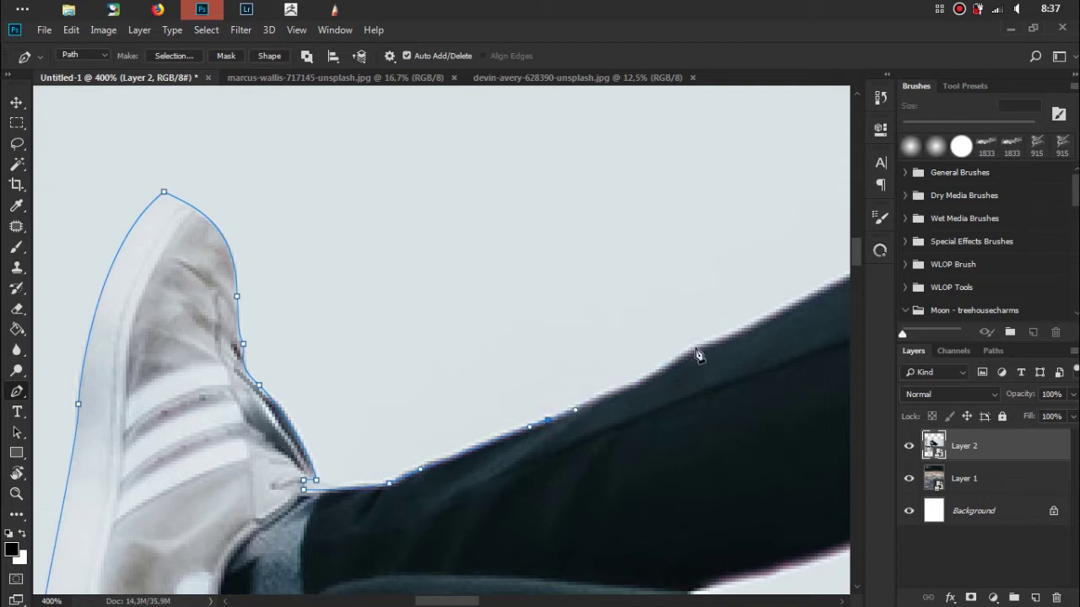
left_click(660, 376)
left_click_drag(696, 347, 727, 334)
left_click_drag(754, 251, 465, 376)
left_click(647, 361)
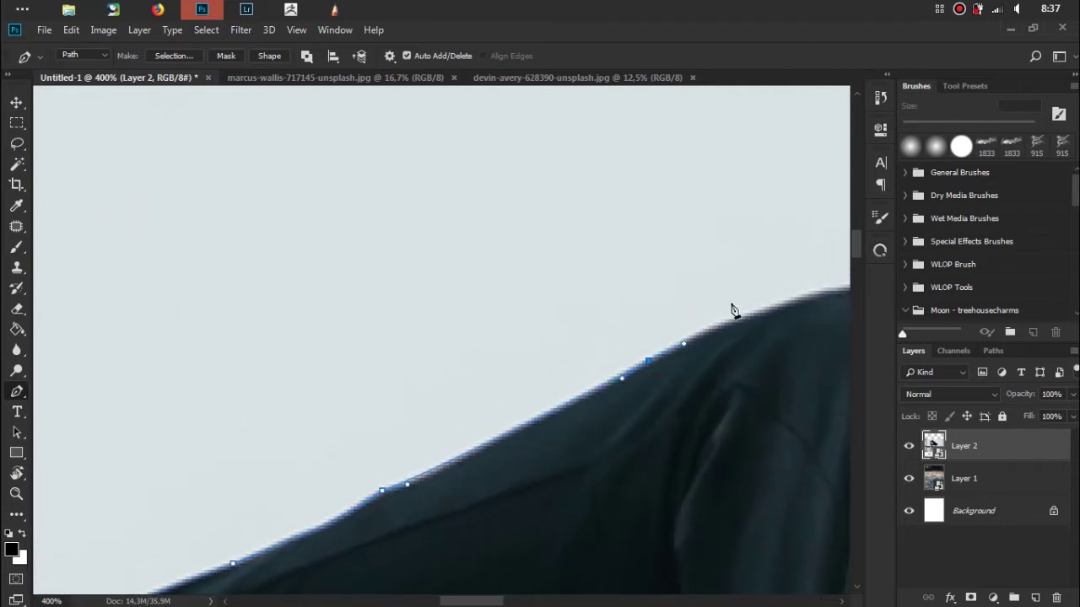
left_click_drag(737, 292, 509, 306)
Curve the path over the raised knee and down the jacket edge
mouse_move(643, 307)
left_mouse_down()
mouse_move(740, 307)
mouse_move(675, 318)
mouse_move(522, 189)
left_mouse_up()
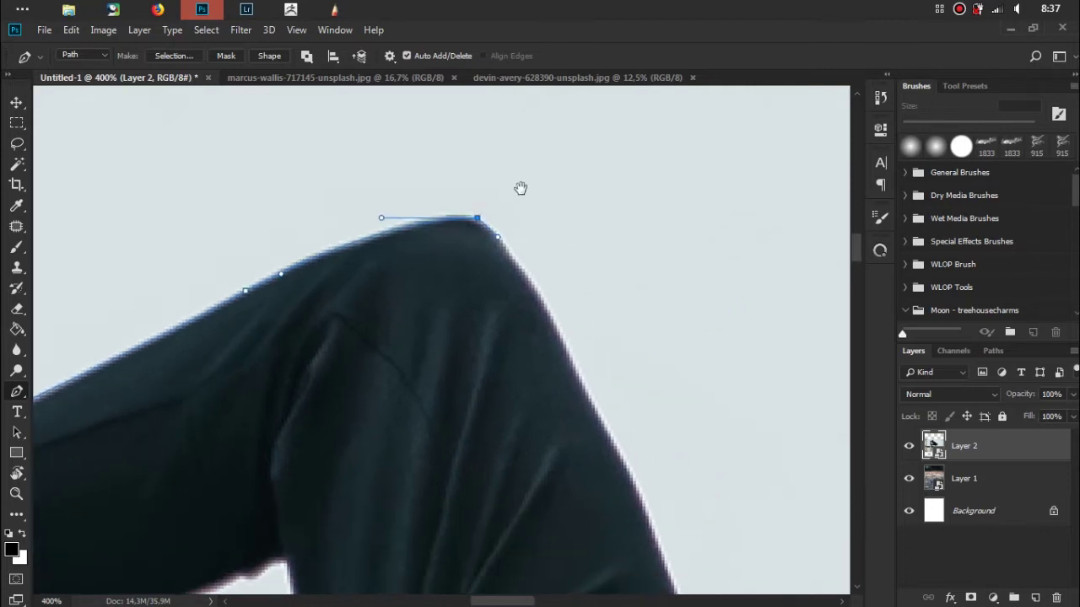
left_click_drag(576, 389, 618, 489)
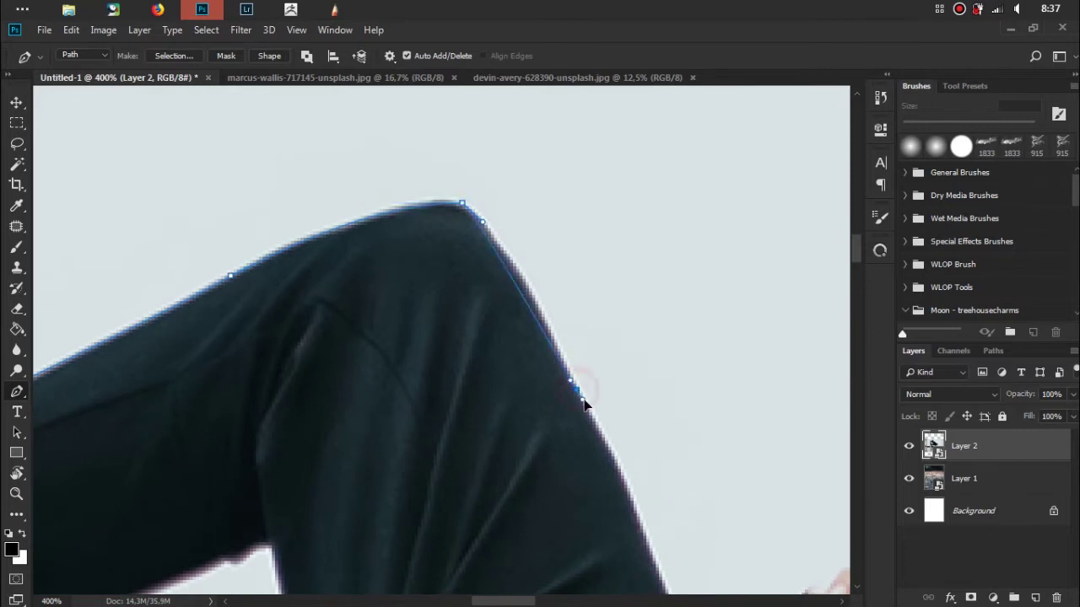
mouse_move(620, 487)
left_mouse_down()
mouse_move(605, 443)
mouse_move(581, 200)
left_mouse_up()
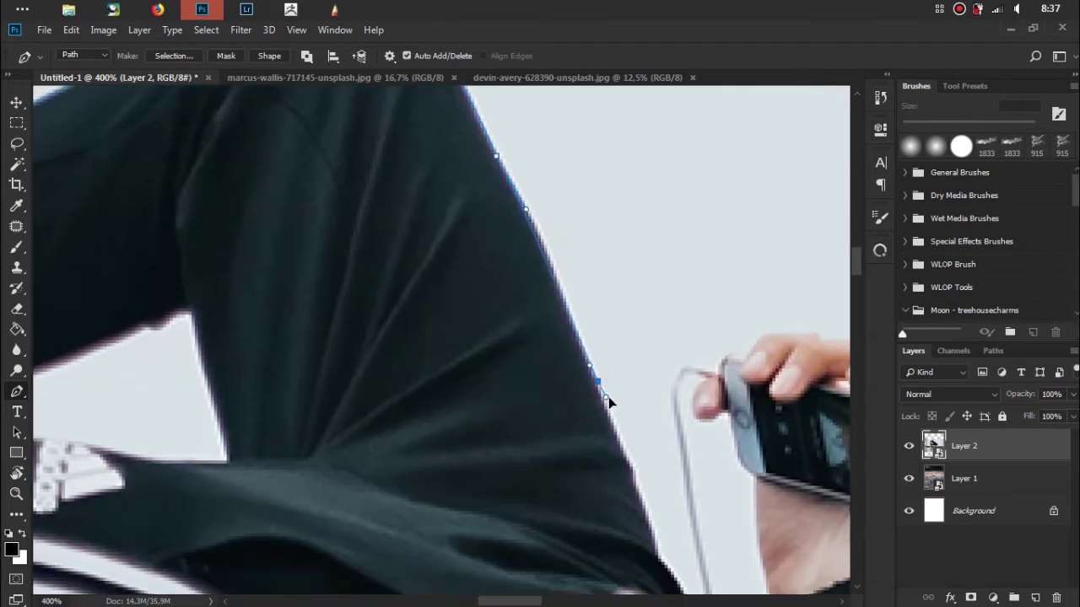
left_click(560, 295)
left_click(543, 240)
left_click_drag(635, 470, 646, 481)
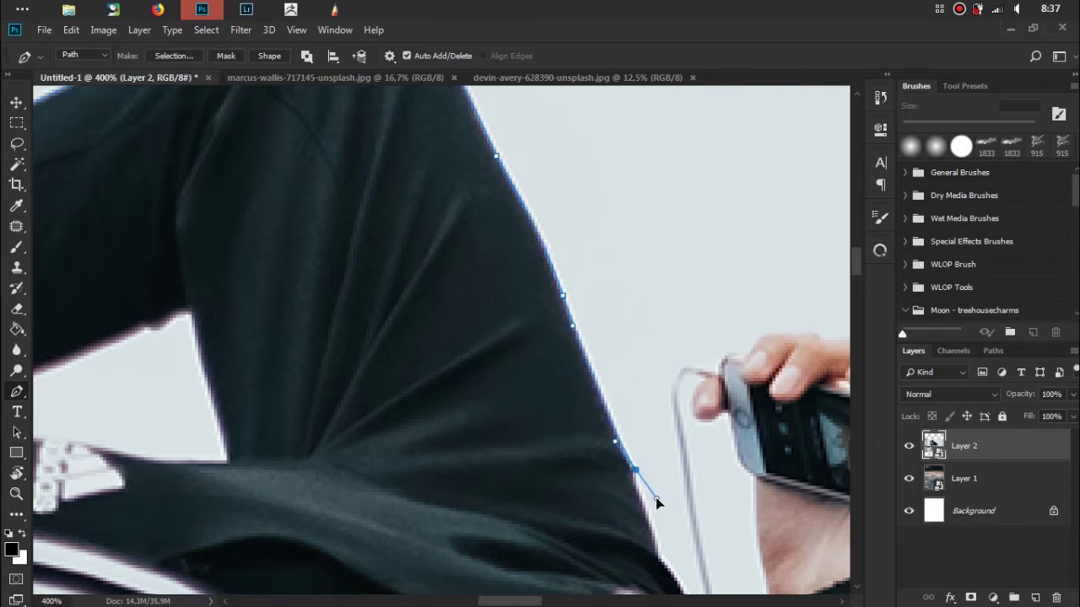
left_click(635, 471, "alt")
Zoom in to 600% and take the jacket edge down to the phone cable's base
scroll(663, 422, "down", 3)
left_click_drag(611, 431, 615, 445)
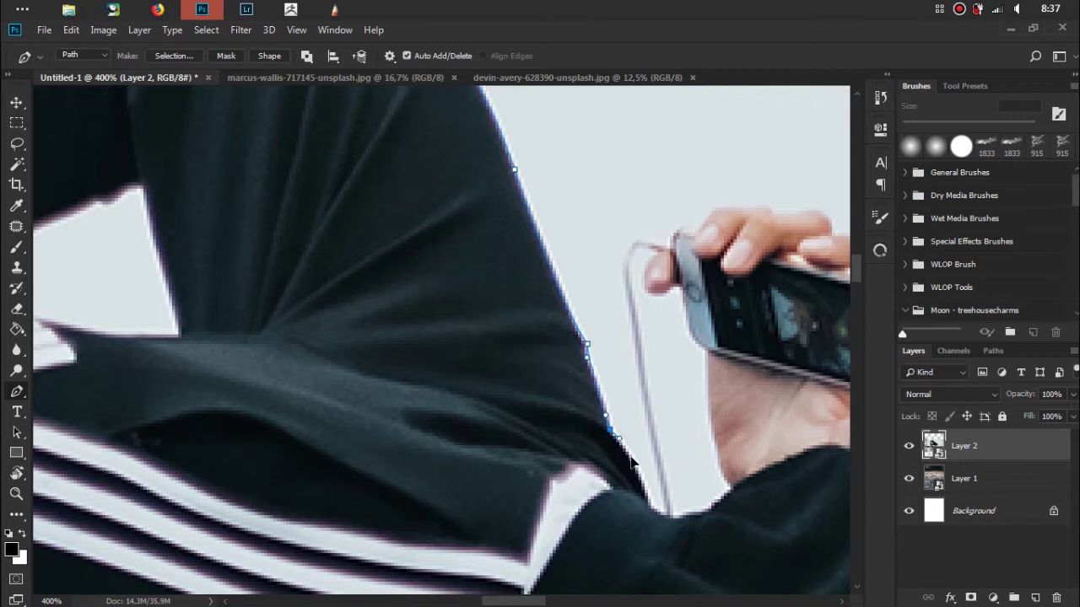
mouse_move(652, 508)
left_mouse_down()
mouse_move(663, 552)
mouse_move(666, 529)
left_mouse_up()
mouse_move(641, 413)
left_mouse_down()
mouse_move(549, 284)
mouse_move(517, 275)
left_mouse_up()
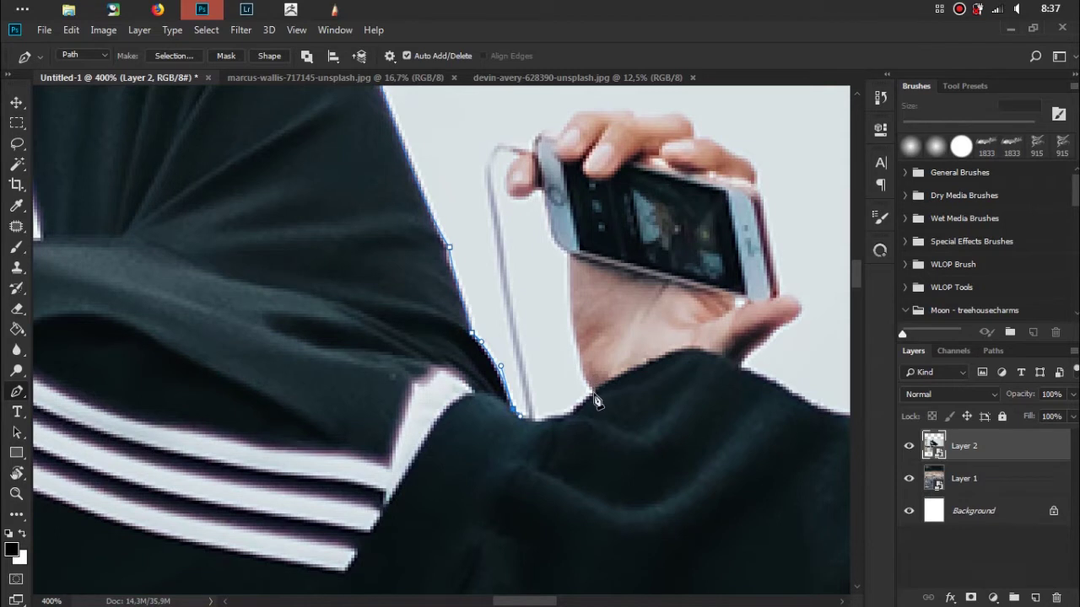
mouse_move(557, 523)
left_mouse_down()
mouse_move(337, 193)
mouse_move(410, 337)
mouse_move(285, 90)
mouse_move(476, 214)
mouse_move(270, 222)
mouse_move(484, 345)
mouse_move(453, 299)
mouse_move(483, 372)
left_mouse_up()
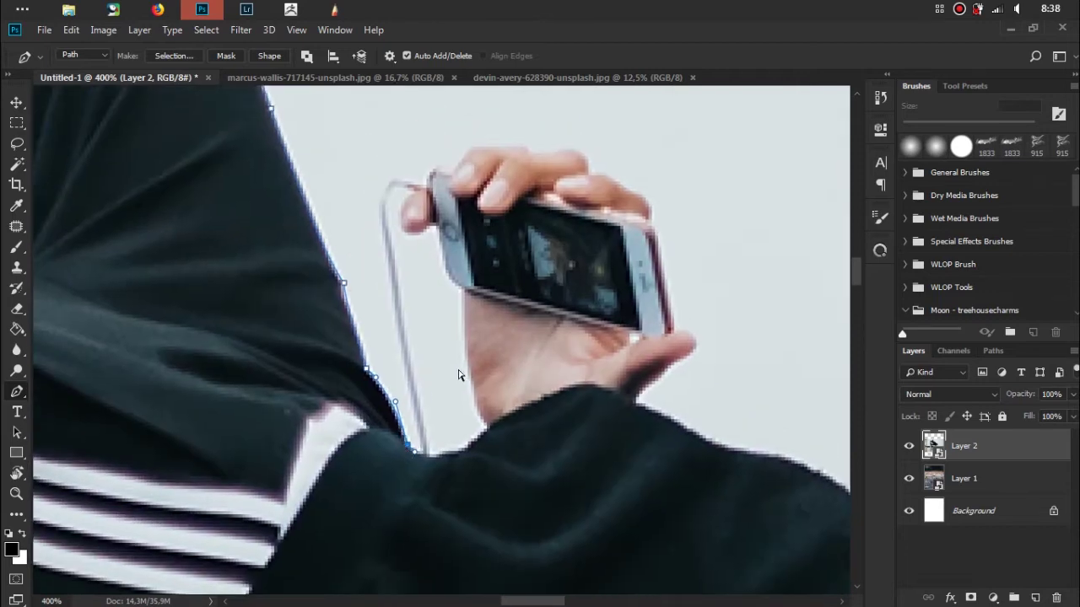
key("ctrl+plus")
key("ctrl+plus")
left_click_drag(452, 397, 448, 358)
left_click(409, 467)
Trace up and around the phone cable's bend over to the first finger
scroll(372, 221, "up", 2)
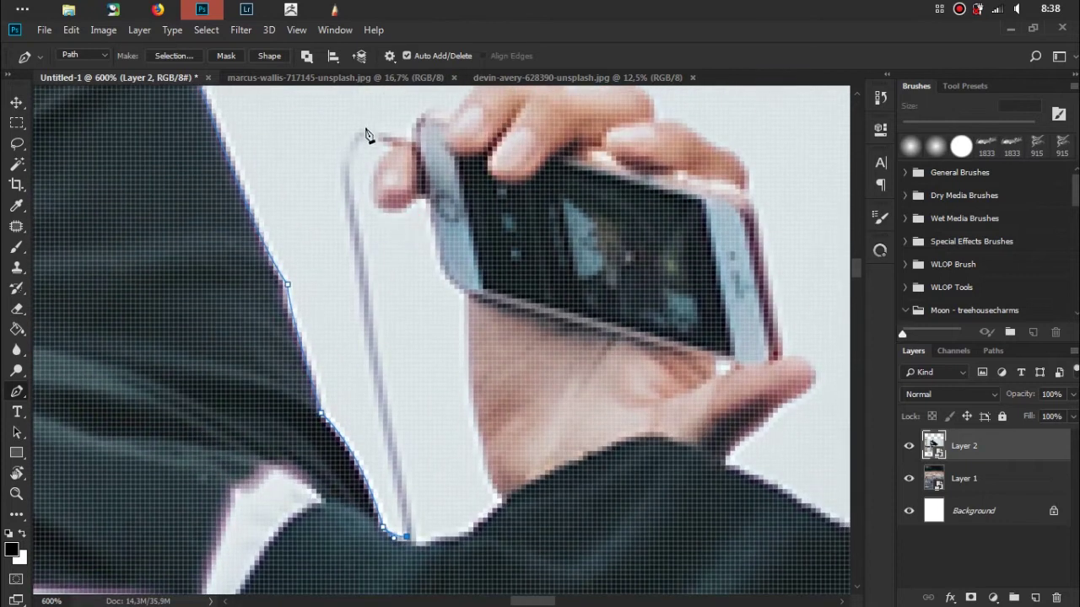
left_click_drag(363, 128, 423, 141)
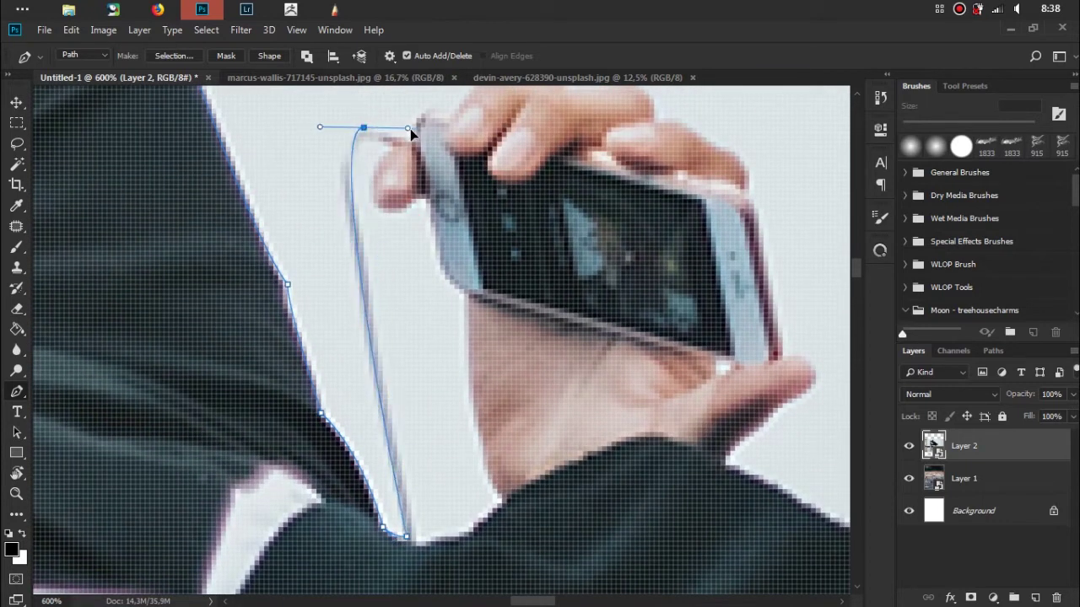
key("ctrl+z")
left_click_drag(349, 146, 373, 132)
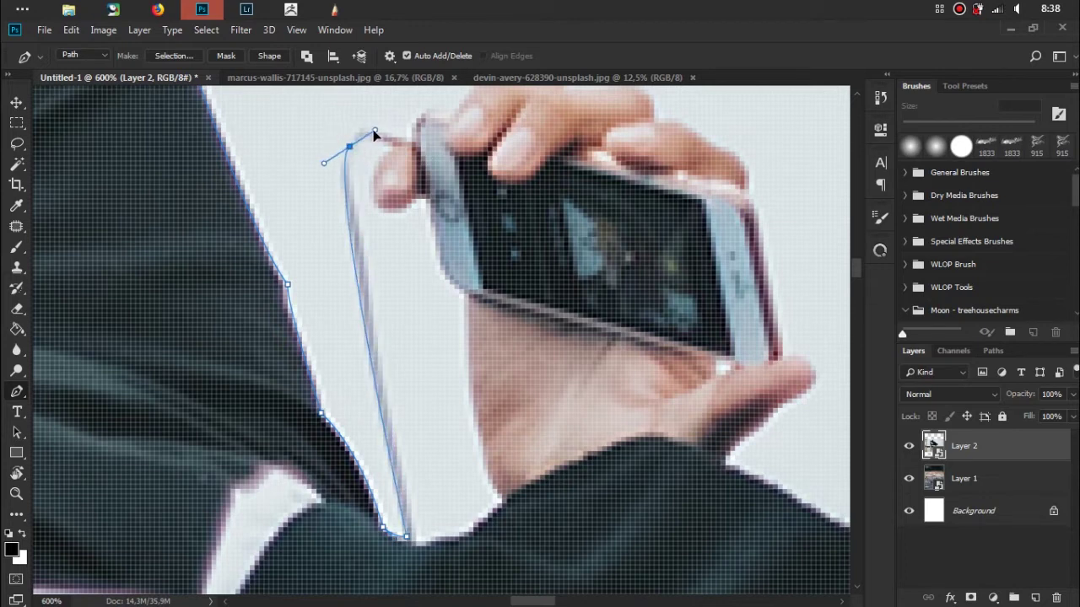
left_click_drag(402, 137, 443, 157)
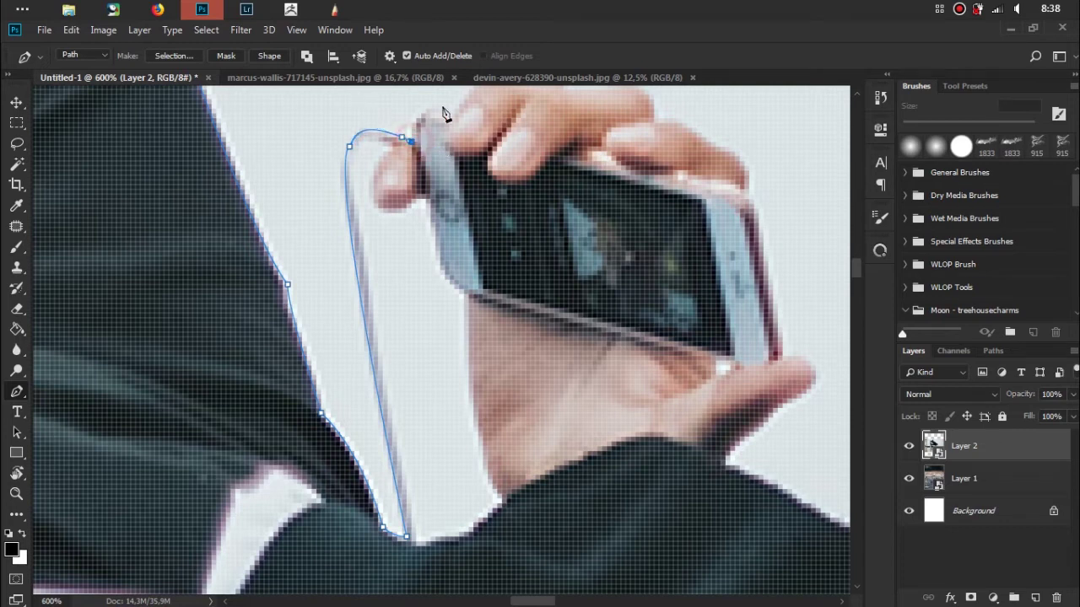
Outline the first fingertip and across the top of the fingers, ending in a corner
left_click_drag(467, 124, 465, 265)
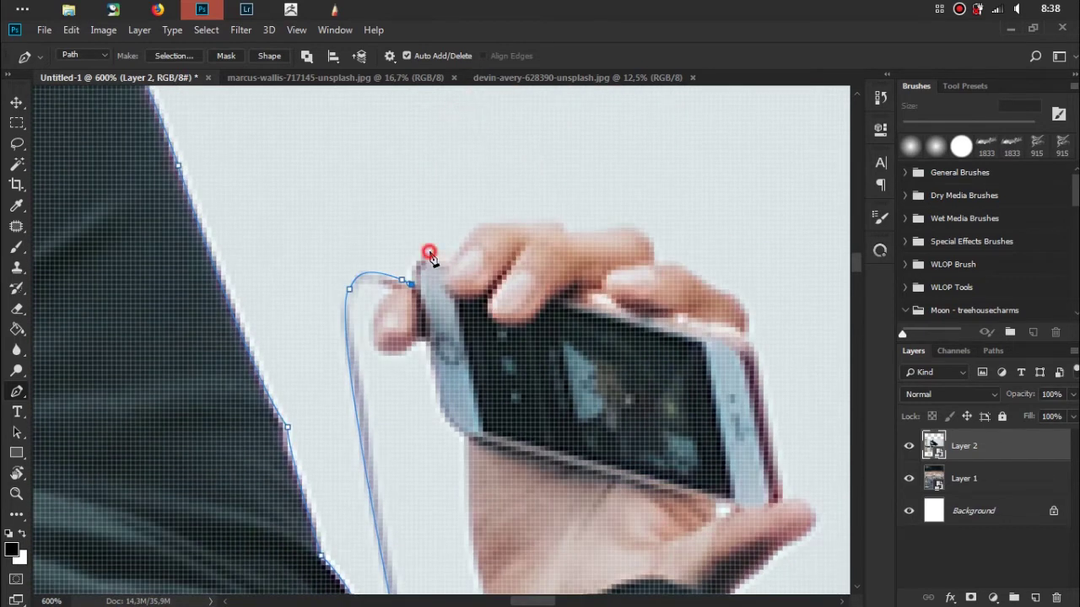
left_click(454, 254)
key("ctrl+z")
left_click(480, 225)
left_click_drag(482, 223, 492, 221)
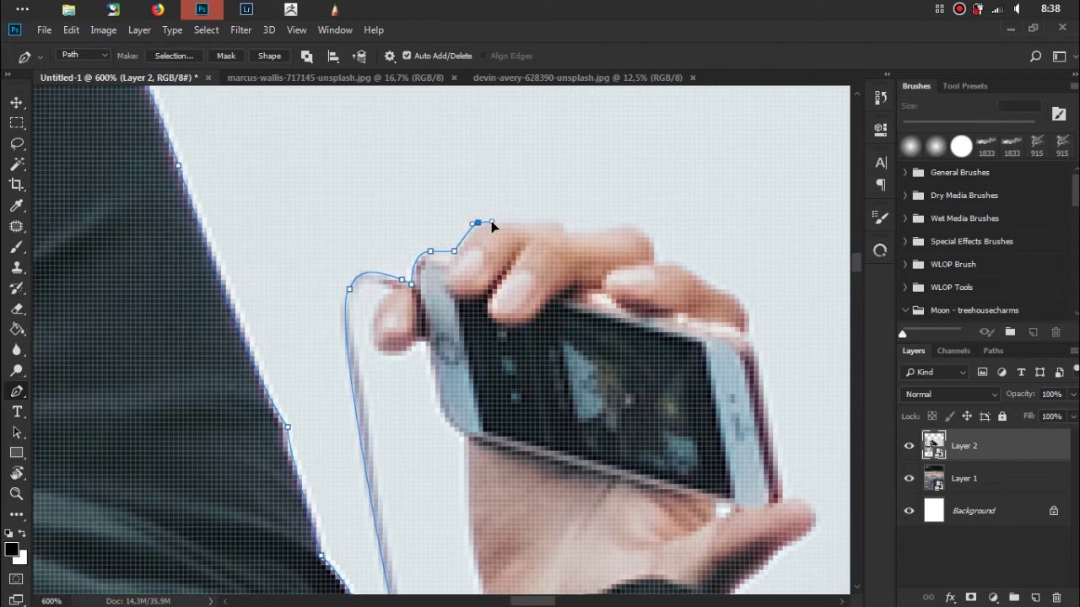
left_click(563, 233)
left_click_drag(556, 253, 554, 254)
left_click(562, 226, "alt")
Trace over the next finger and down the phone's side edge
left_click(634, 227)
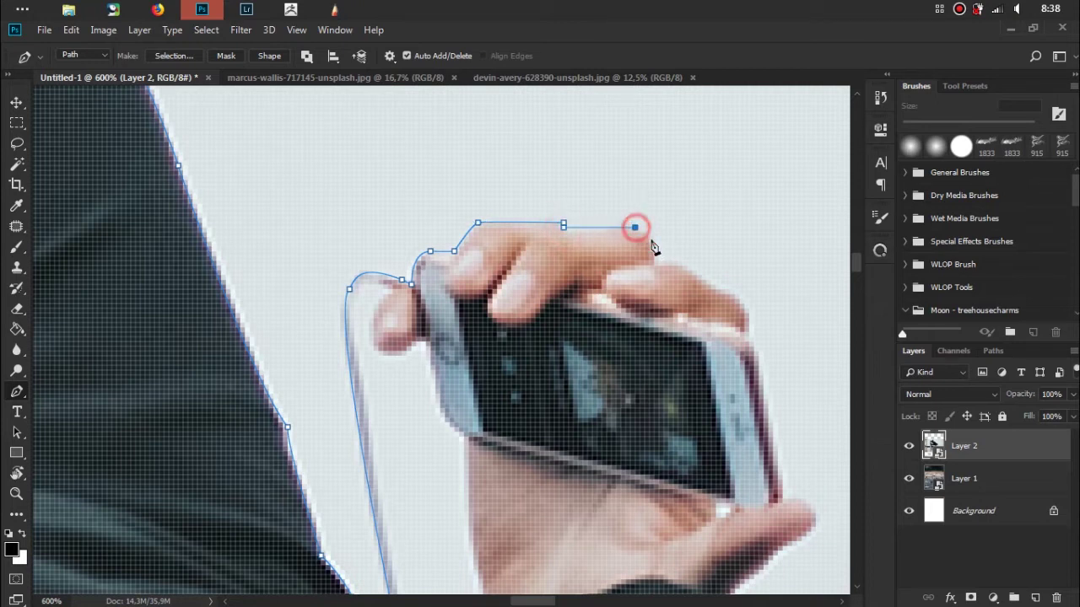
left_click_drag(654, 261, 718, 299)
left_click_drag(750, 336, 751, 373)
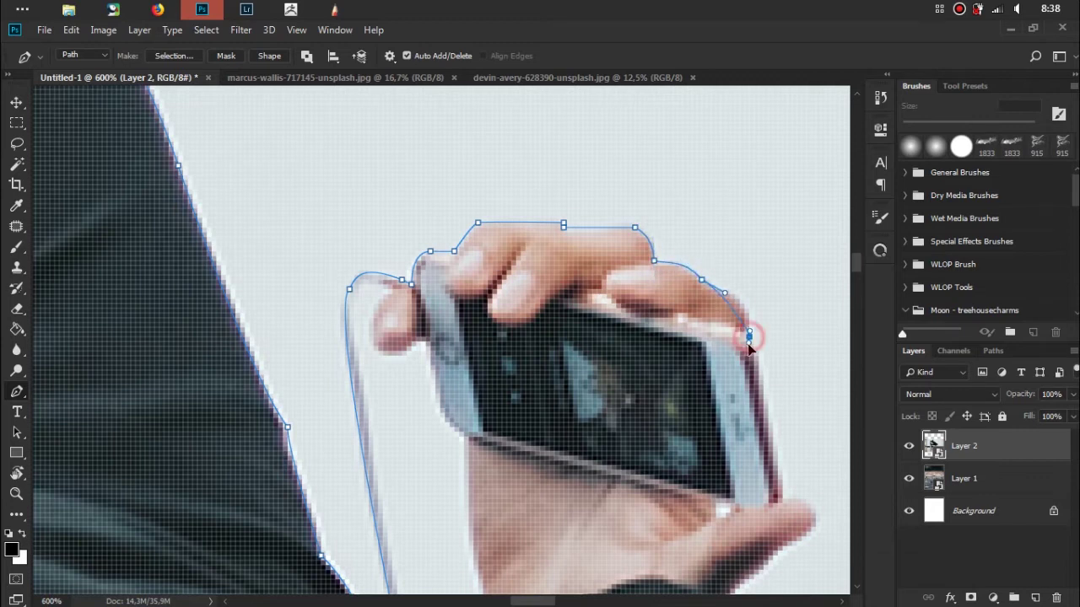
left_click(750, 338, "alt")
left_click(781, 499)
Curve the path around the thumb tip and back to the sleeve cuff
left_click_drag(810, 415, 627, 306)
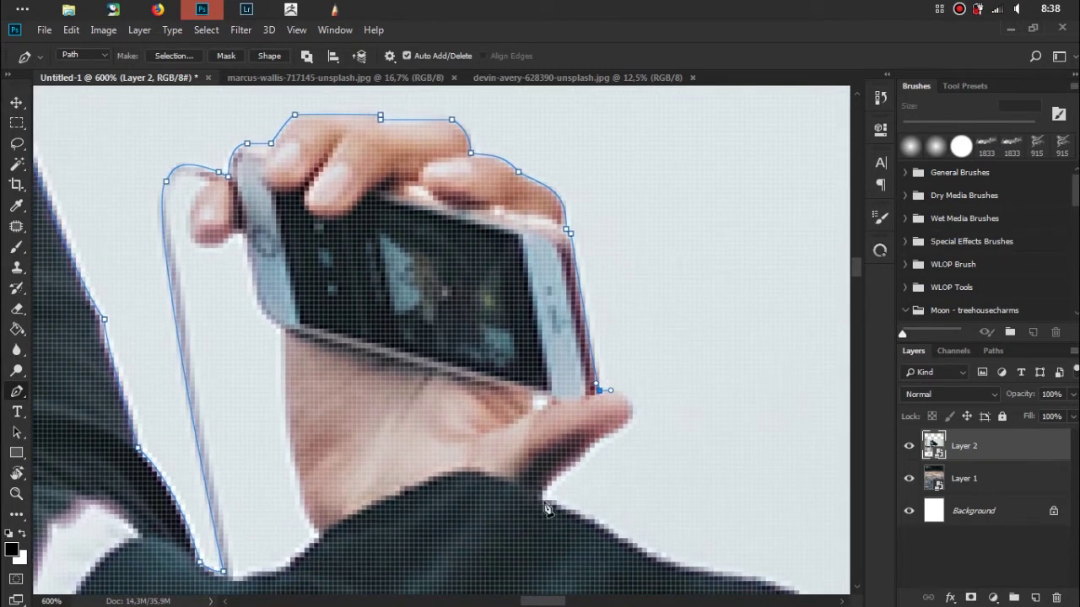
mouse_move(542, 492)
left_mouse_down()
mouse_move(467, 585)
mouse_move(397, 579)
left_mouse_up()
key("ctrl+z")
mouse_move(609, 438)
left_mouse_down()
mouse_move(577, 455)
mouse_move(589, 452)
left_mouse_up()
left_click_drag(543, 500, 563, 511)
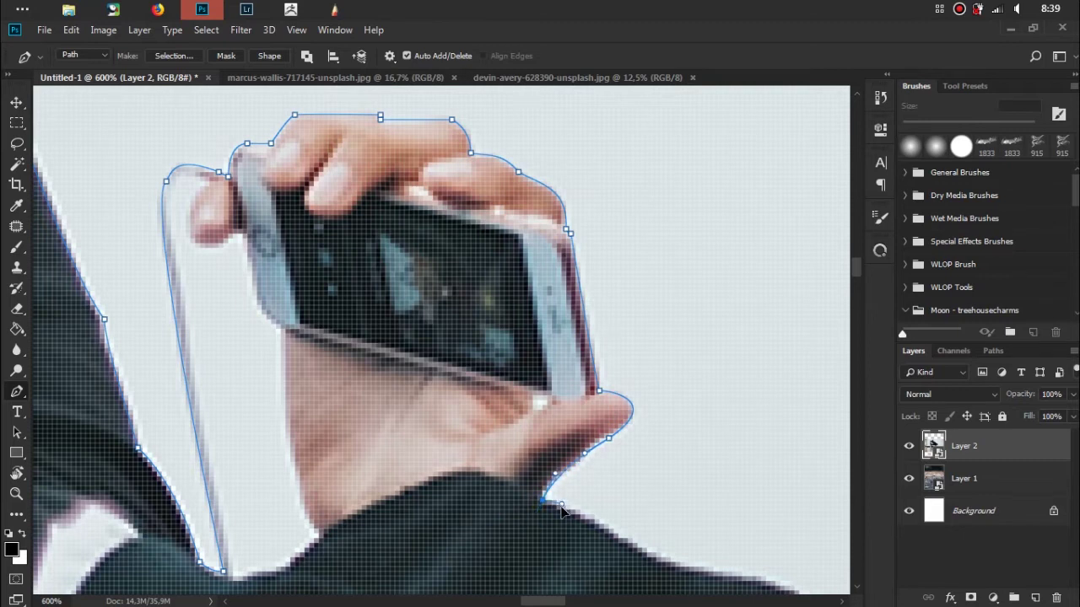
left_click_drag(631, 458, 430, 294)
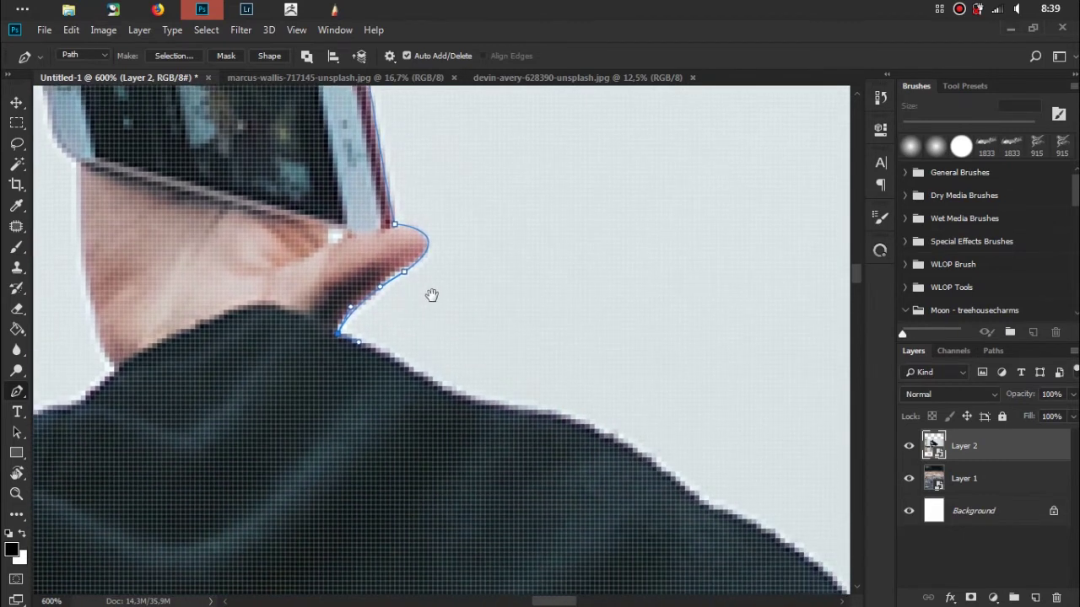
Continue the pen path from the thumb tip with anchors along the jacket edge
left_click(403, 274, "ctrl")
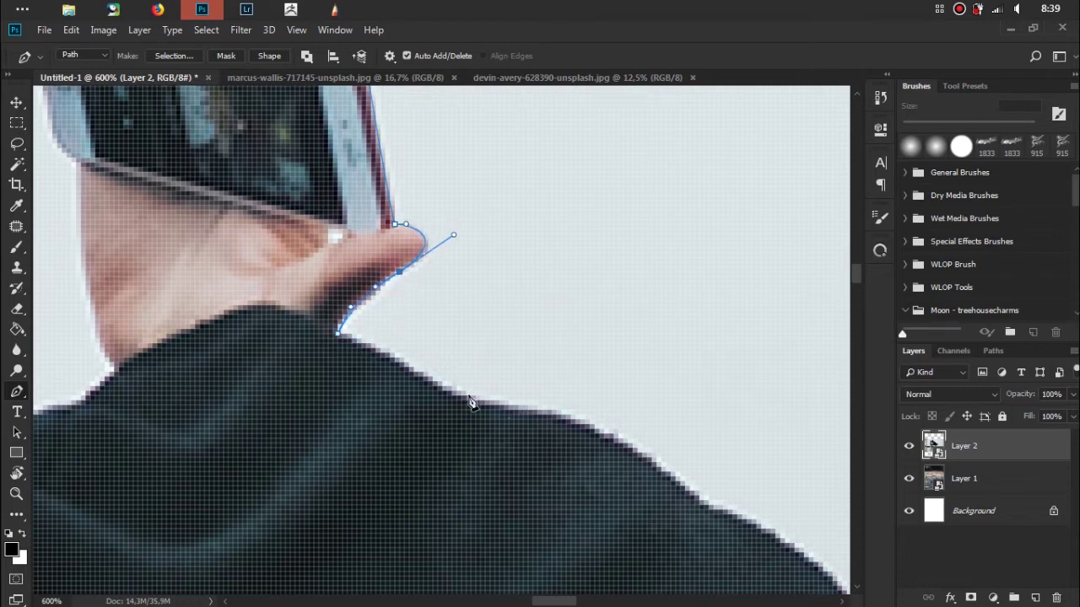
left_click(358, 342)
left_click(388, 365)
left_click(462, 394)
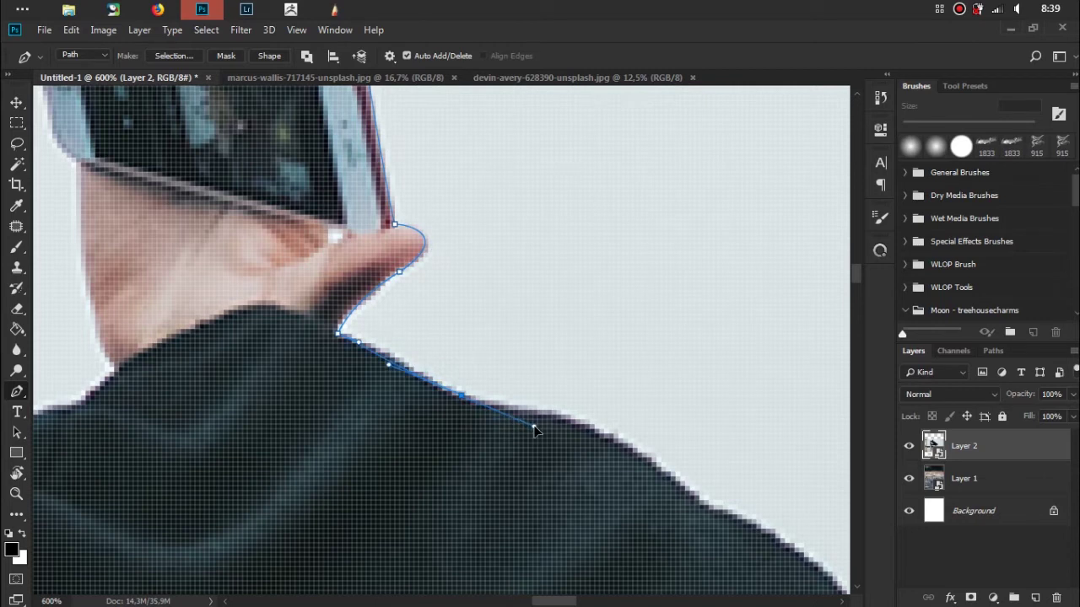
left_click(572, 418)
left_click(599, 429)
left_click(681, 476)
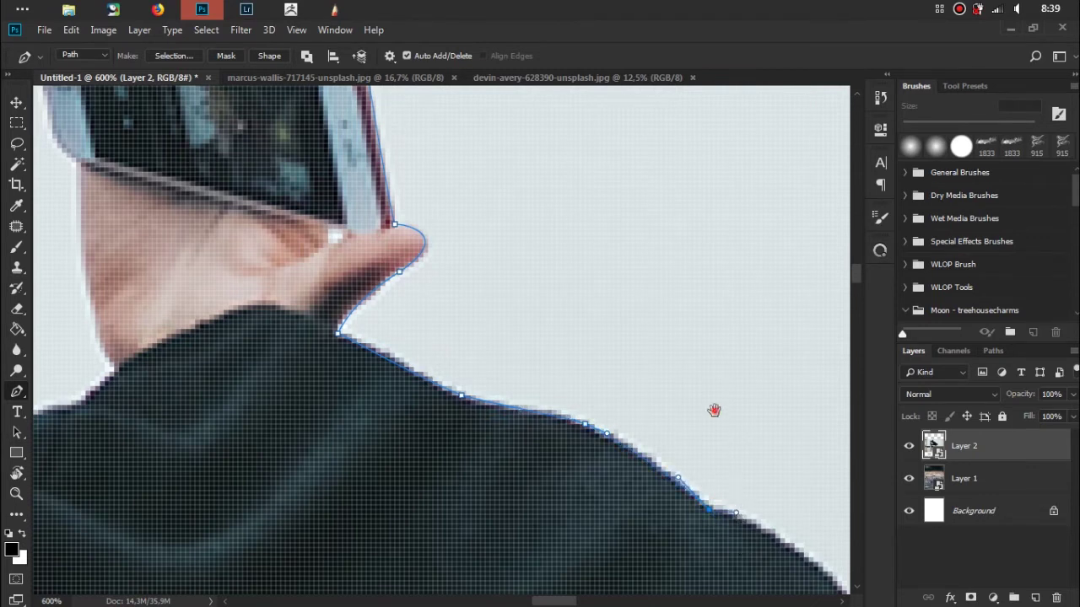
Add curved anchors following the lower stretch of the dark jacket edge
left_click_drag(734, 441, 434, 251)
left_click_drag(573, 412, 645, 499)
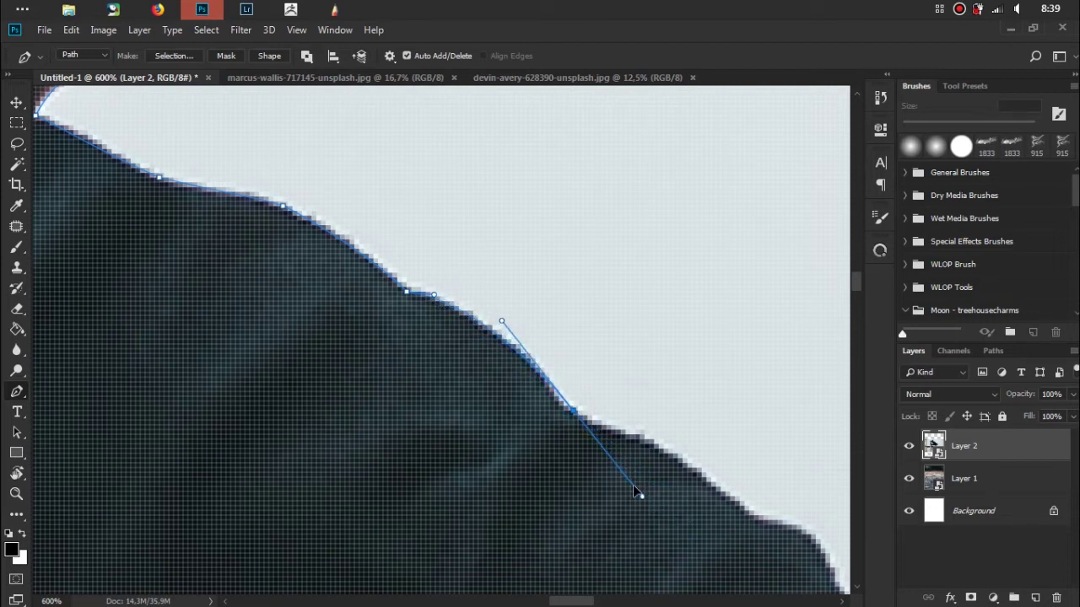
left_click(592, 425)
left_click_drag(649, 441, 666, 449)
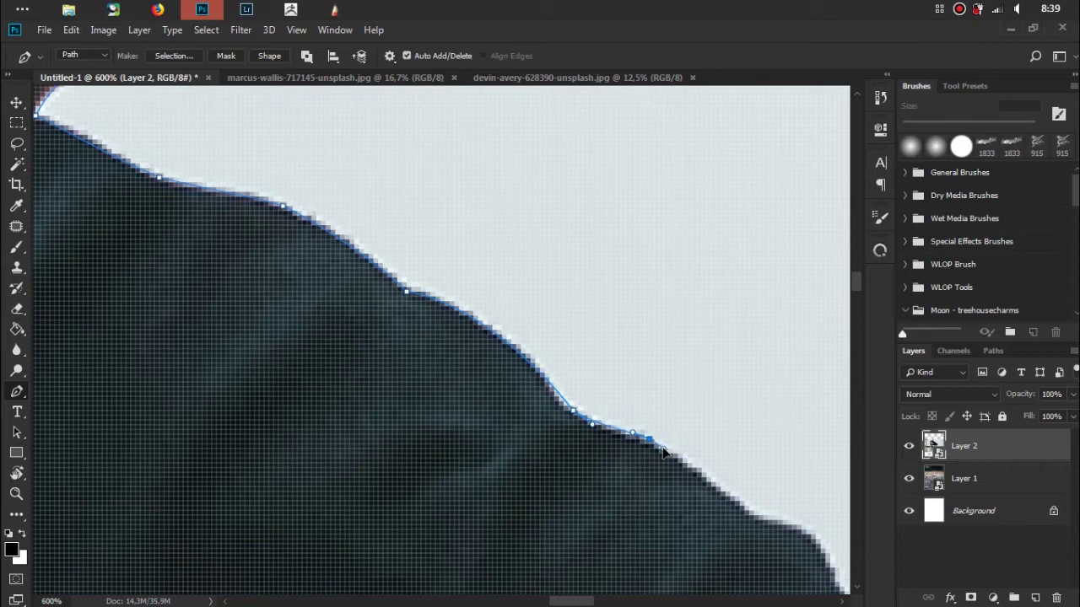
mouse_move(769, 533)
left_mouse_down()
mouse_move(773, 525)
mouse_move(542, 313)
left_mouse_up()
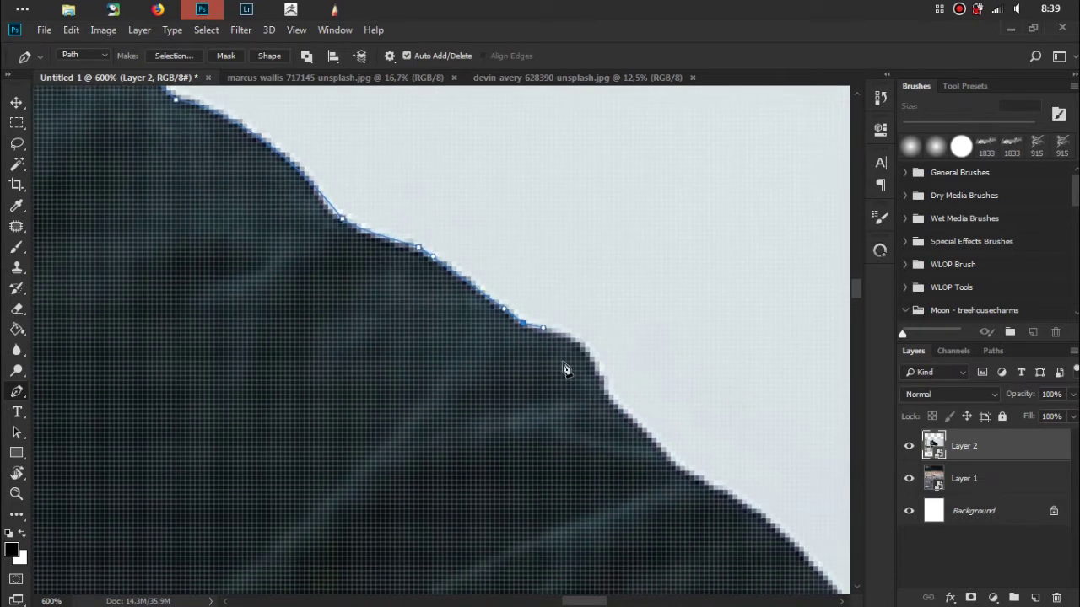
left_click_drag(605, 392, 608, 447)
mouse_move(727, 489)
left_mouse_down()
mouse_move(804, 512)
mouse_move(761, 510)
left_mouse_up()
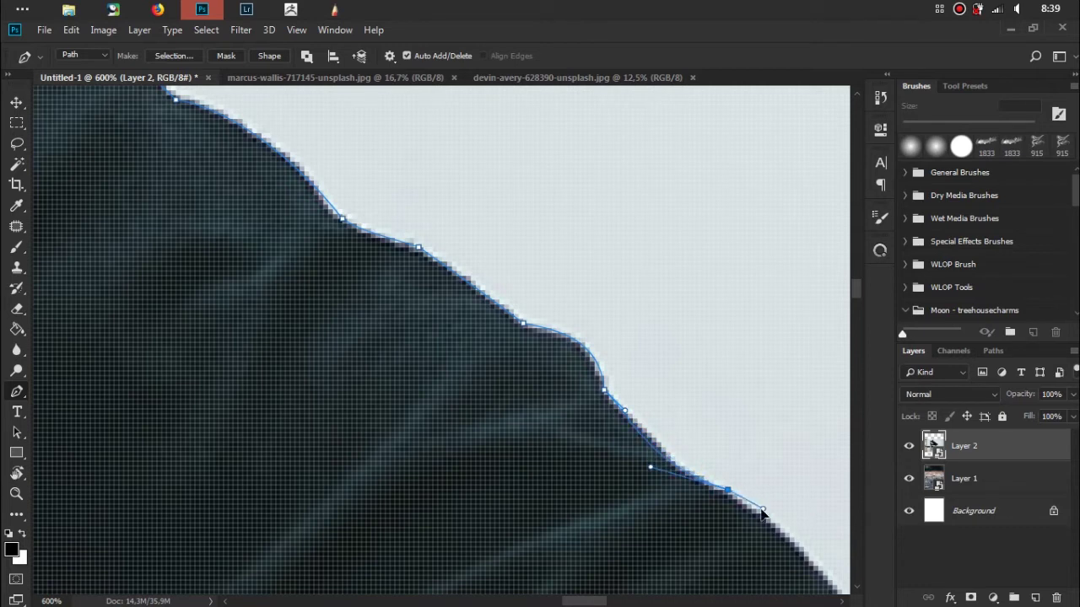
Trace the jacket's shoulder edge up to the earphone cord, redoing misplaced points, then zoom out
left_click_drag(751, 430, 545, 254)
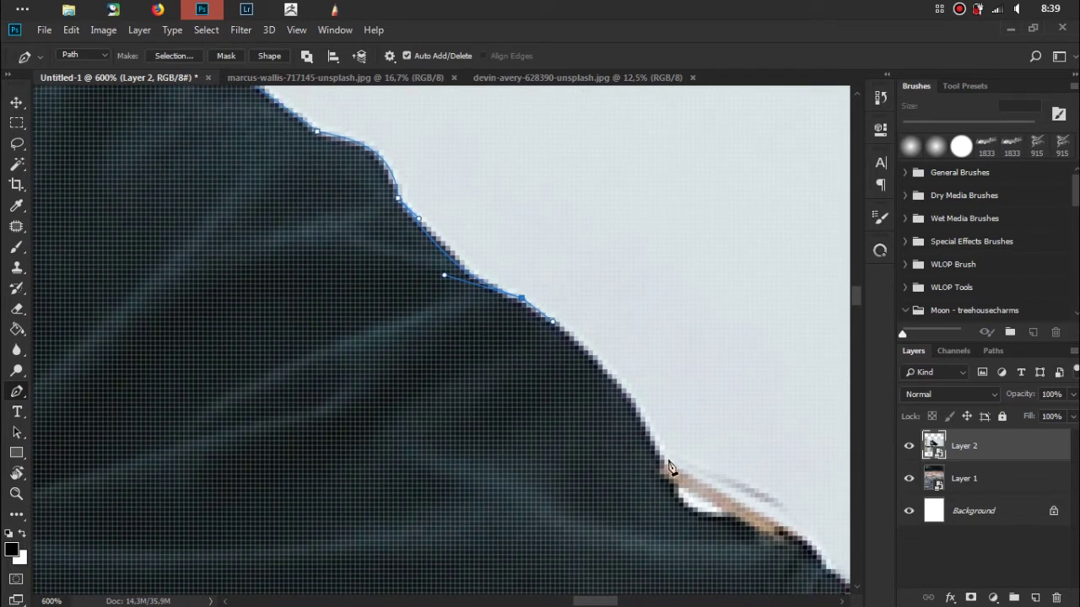
left_click_drag(665, 464, 695, 550)
left_click_drag(675, 512, 687, 503)
mouse_move(692, 396)
left_mouse_down()
mouse_move(516, 186)
mouse_move(542, 275)
left_mouse_up()
key("ctrl+alt+z")
key("ctrl+alt+z")
mouse_move(509, 325)
left_mouse_down()
mouse_move(564, 395)
mouse_move(551, 345)
left_mouse_up()
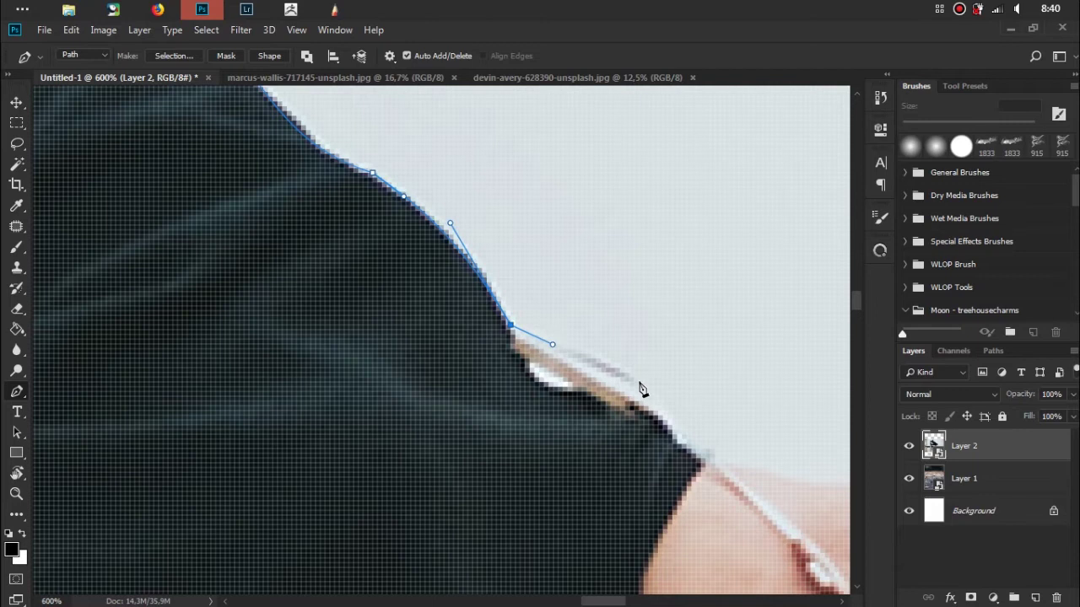
mouse_move(686, 356)
left_mouse_down()
mouse_move(549, 327)
mouse_move(566, 417)
left_mouse_up()
key("ctrl+z")
key("ctrl+z")
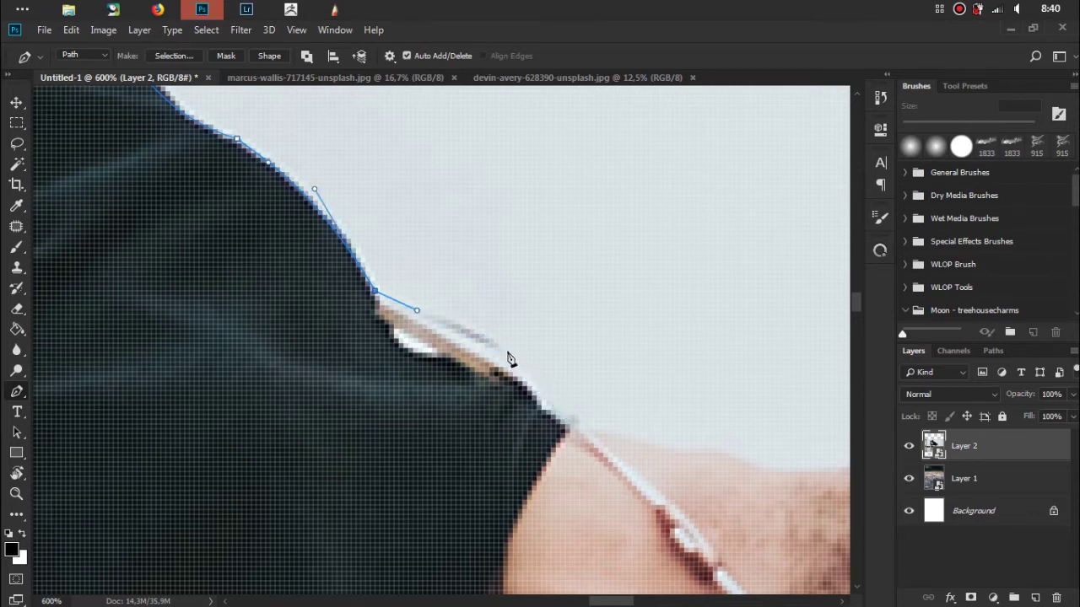
key("ctrl+minus")
key("ctrl+minus")
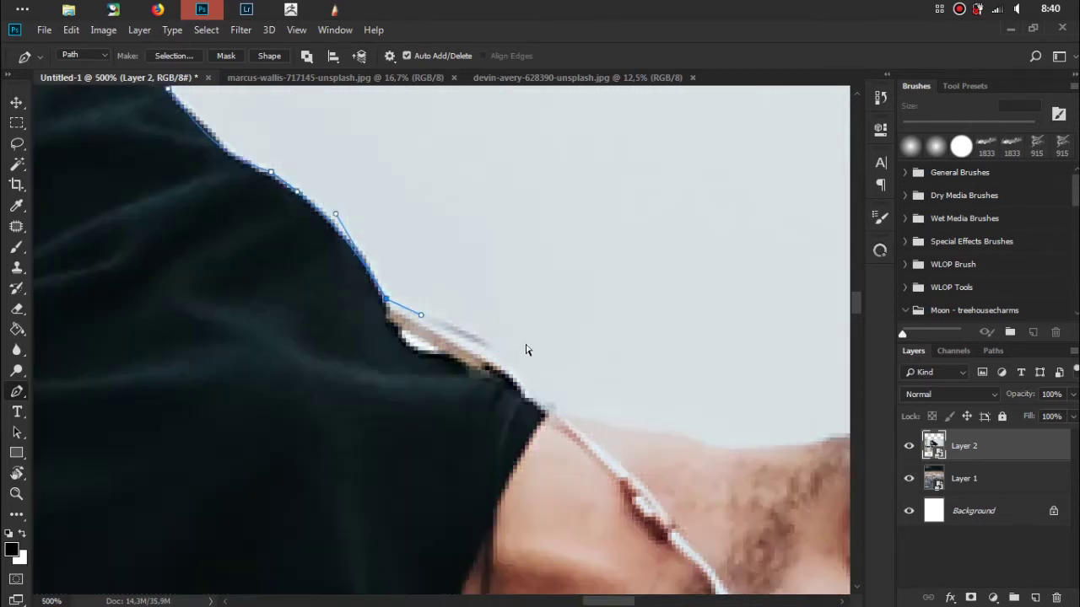
Extend the path from the earphone cord along the neck to the beard line
mouse_move(504, 367)
left_mouse_down()
mouse_move(525, 402)
mouse_move(528, 390)
left_mouse_up()
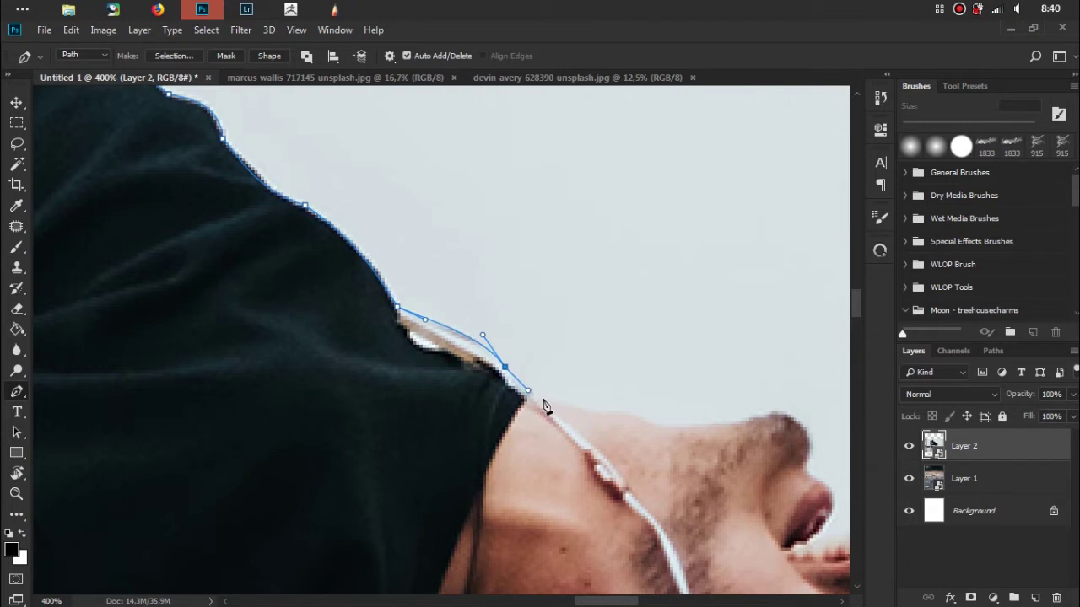
left_click_drag(549, 398, 557, 401)
left_click_drag(619, 412, 735, 421)
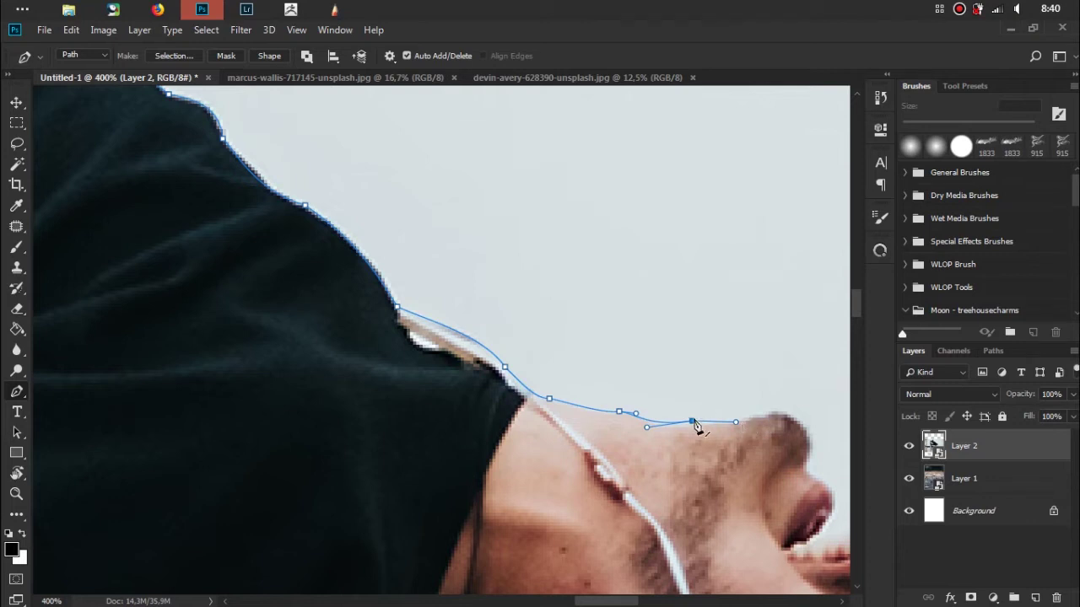
left_click_drag(692, 421, 695, 424)
left_click_drag(784, 411, 801, 411)
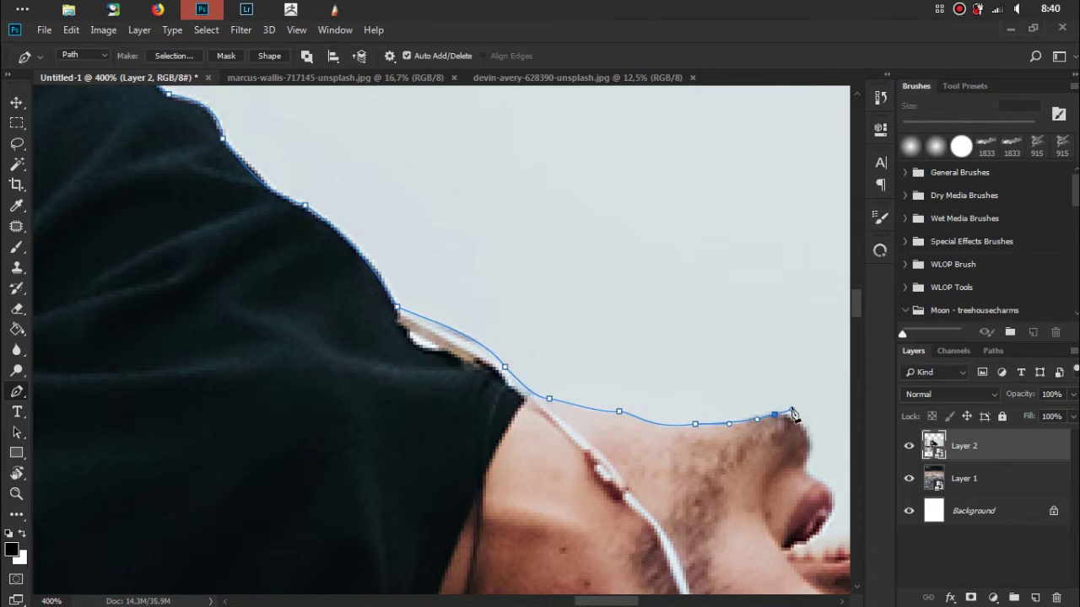
left_click_drag(793, 414, 798, 408)
key("ctrl+z")
mouse_move(803, 465)
left_mouse_down()
mouse_move(784, 499)
mouse_move(605, 328)
mouse_move(598, 380)
mouse_move(572, 389)
left_mouse_up()
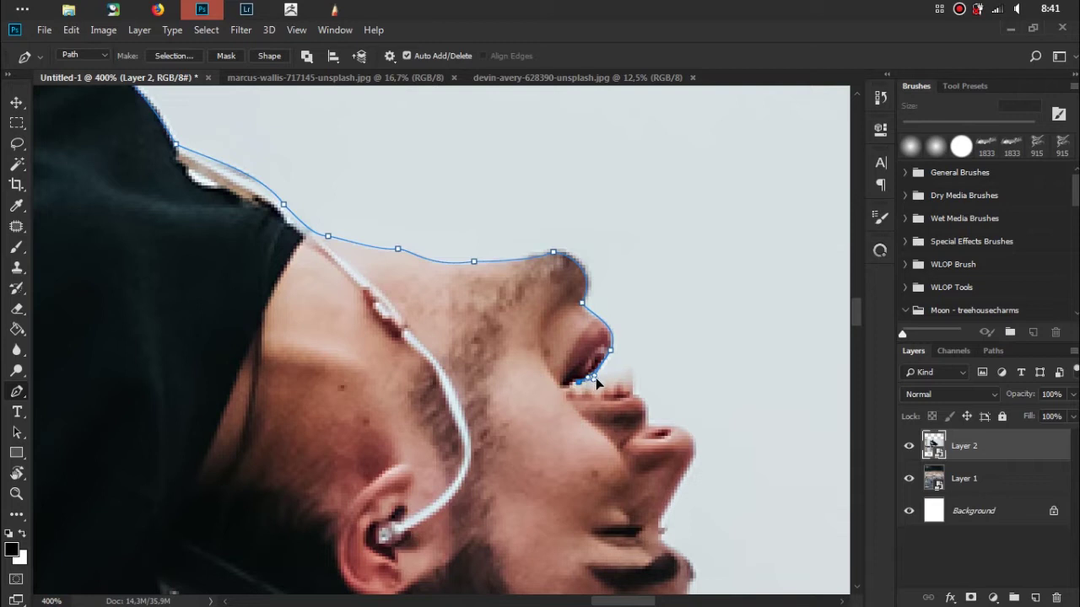
Trace around the lips and down the chin to the jaw with curved anchors
left_click(630, 370)
left_click_drag(633, 373, 636, 369)
left_click(633, 391)
mouse_move(646, 450)
left_mouse_down()
mouse_move(658, 432)
mouse_move(697, 442)
left_mouse_up()
left_click_drag(658, 539, 682, 477)
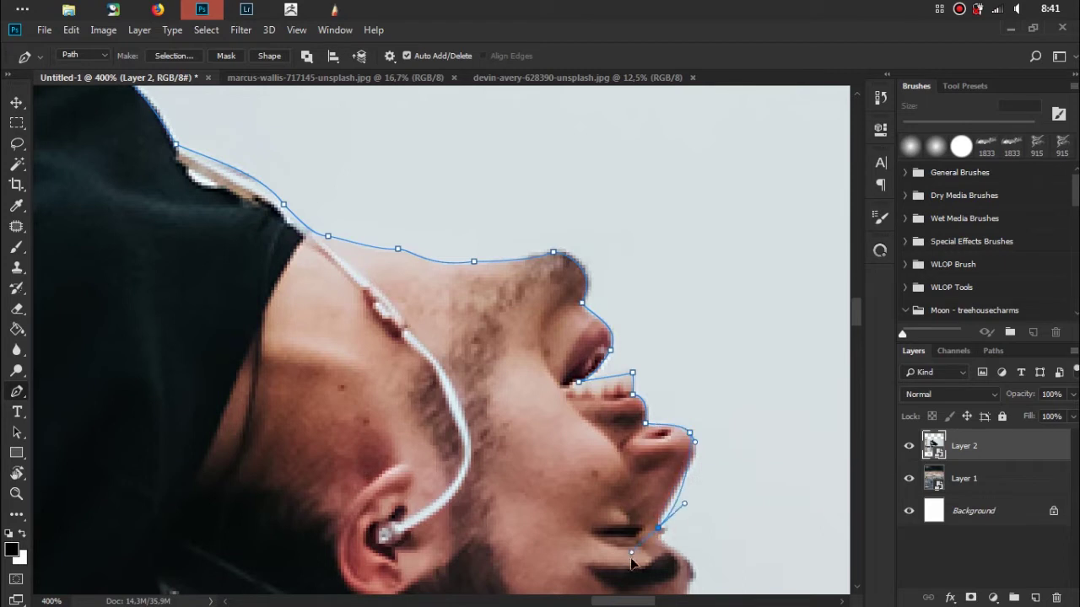
key("ctrl+z")
left_click_drag(680, 477, 670, 496)
mouse_move(677, 548)
left_mouse_down()
mouse_move(717, 563)
mouse_move(692, 561)
left_mouse_up()
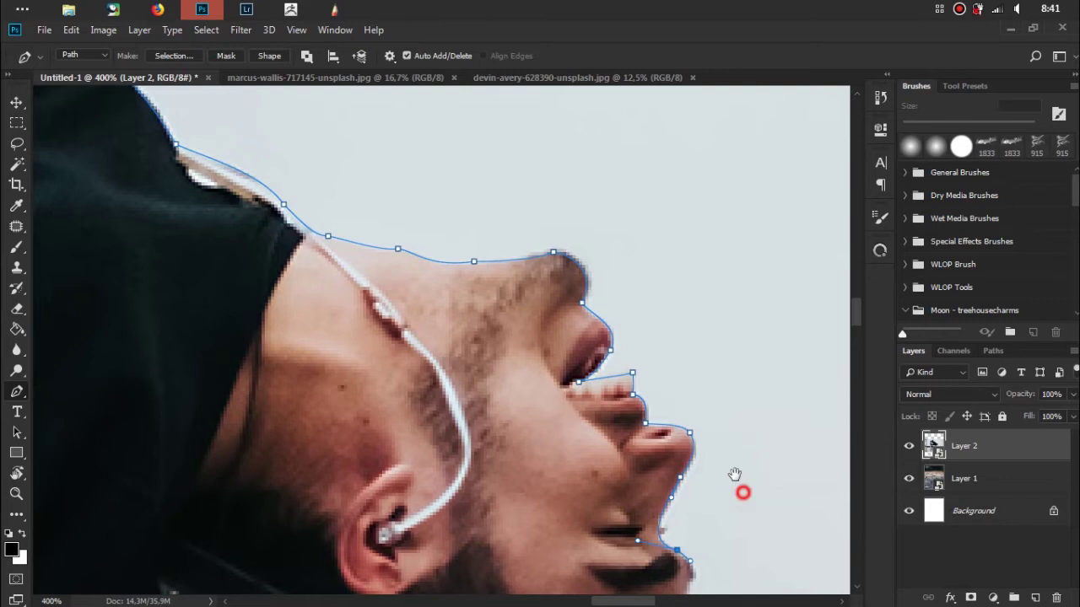
left_click_drag(742, 491, 711, 259)
left_click_drag(643, 366, 626, 422)
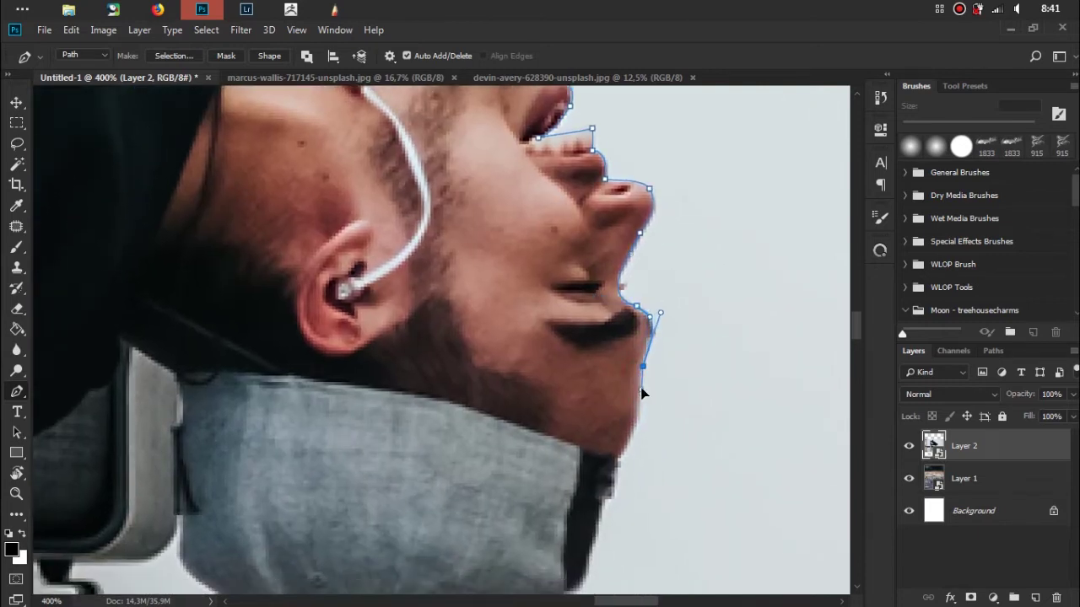
mouse_move(621, 454)
left_mouse_down()
mouse_move(594, 497)
mouse_move(615, 484)
mouse_move(597, 519)
mouse_move(646, 331)
left_mouse_up()
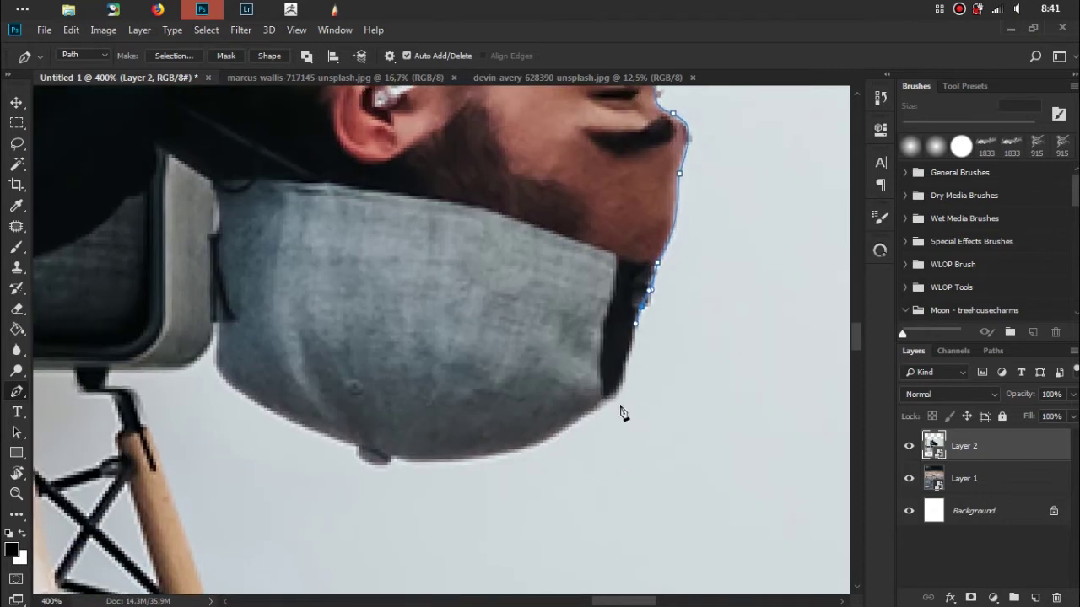
Wrap the path from the jaw around the grey collar's curved bottom edge
left_click_drag(595, 408, 580, 415)
key("ctrl+z")
left_click(609, 402)
left_click_drag(530, 446, 511, 456)
left_click(501, 453)
left_click(317, 433)
left_click_drag(317, 433, 221, 396)
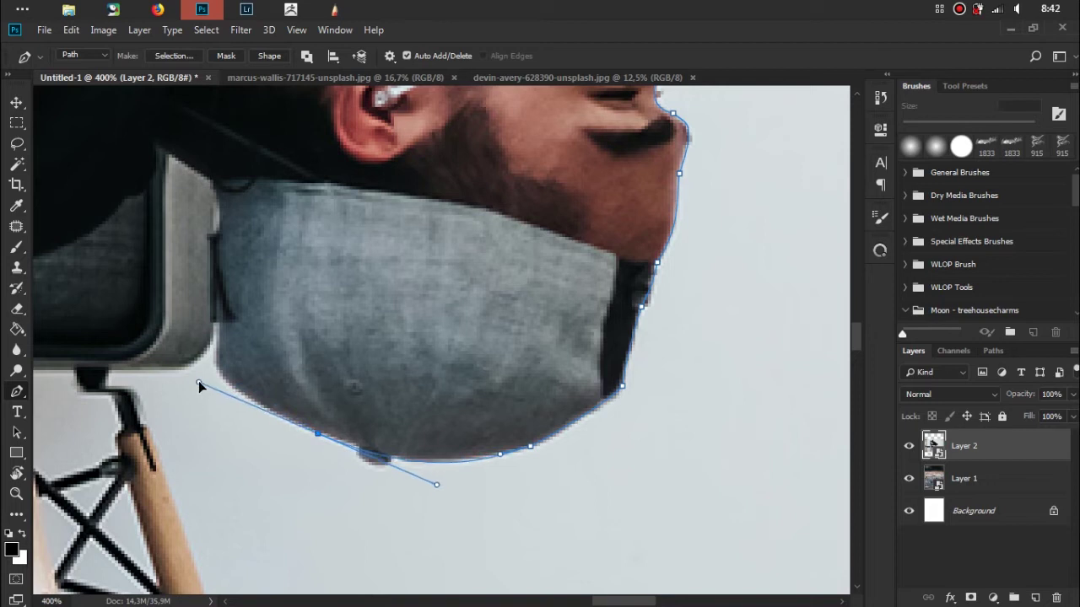
Run the path up the collar's left side beside the chair to a top corner
left_click_drag(238, 345, 424, 424)
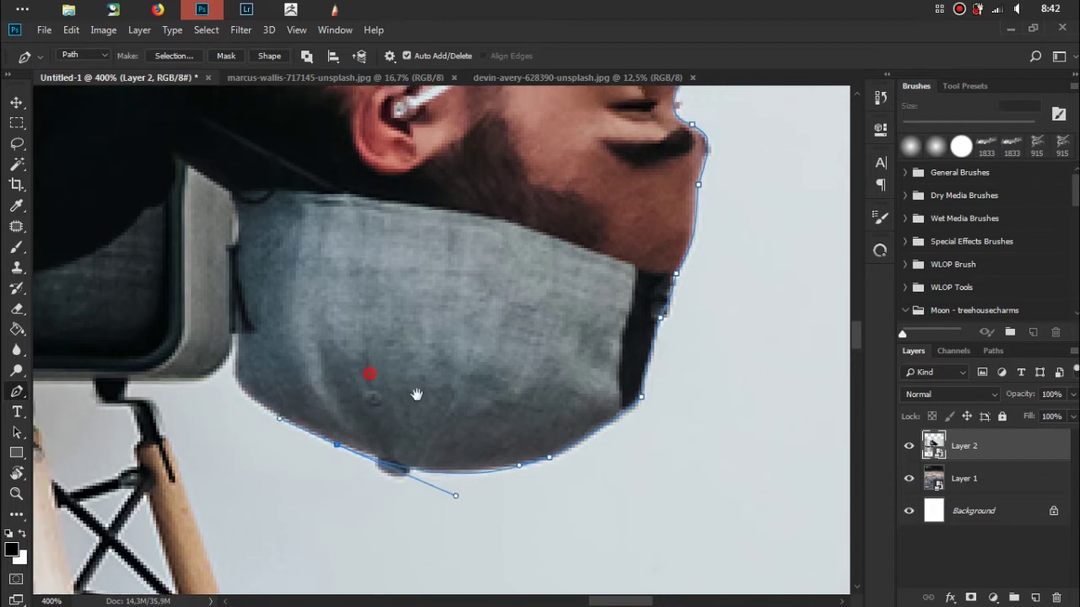
mouse_move(404, 374)
left_mouse_down()
mouse_move(432, 345)
mouse_move(422, 297)
left_mouse_up()
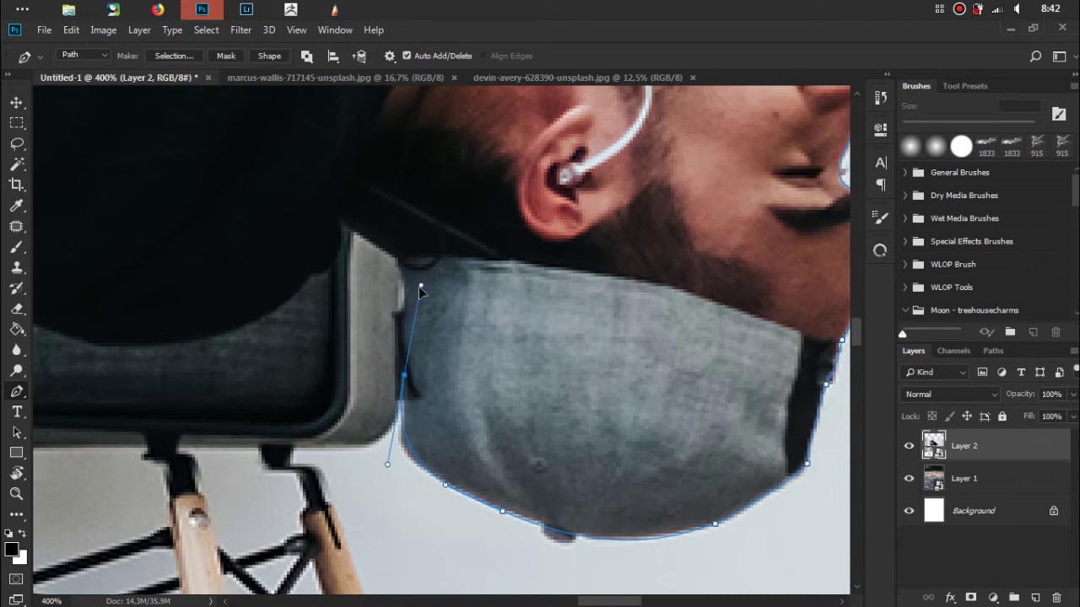
left_click_drag(422, 296, 405, 313)
left_click(421, 450)
left_click_drag(420, 450, 411, 460)
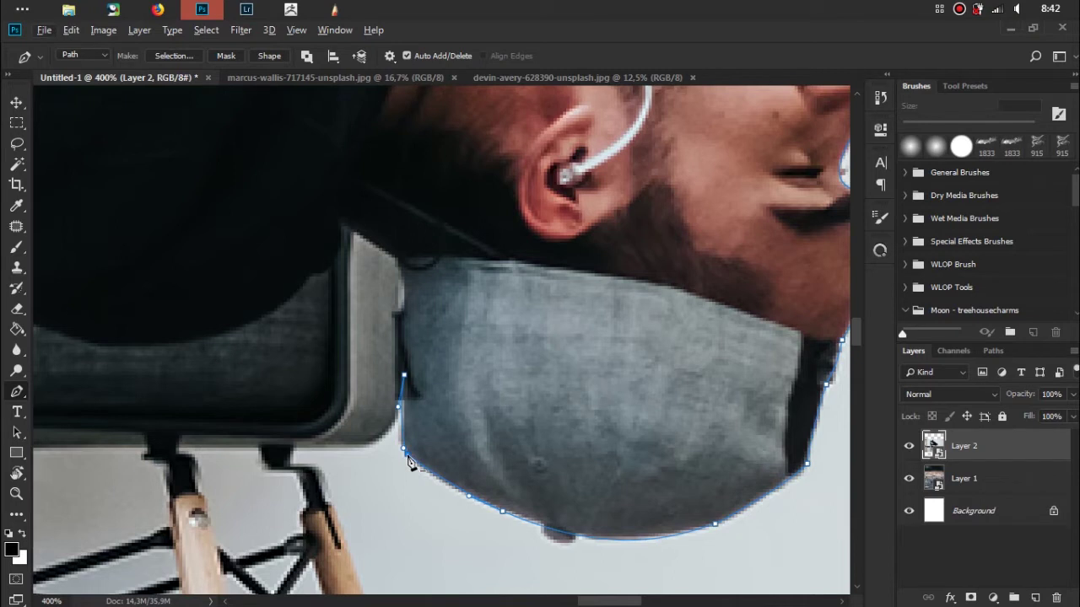
left_click_drag(409, 457, 402, 454)
left_click_drag(452, 358, 476, 424)
left_click(426, 387)
left_click(426, 355)
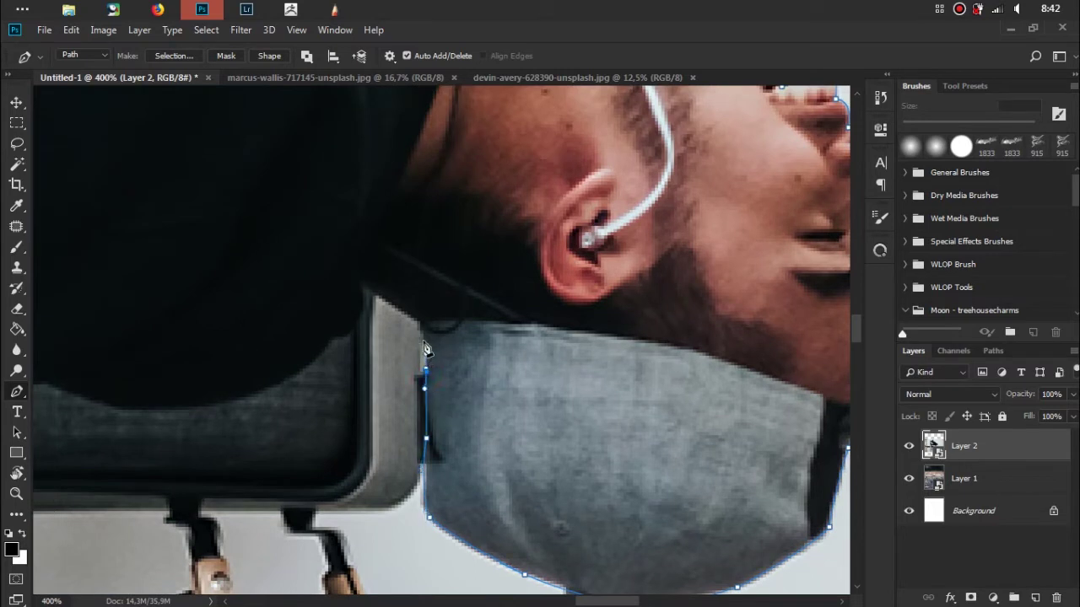
mouse_move(372, 295)
left_mouse_down()
mouse_move(462, 411)
mouse_move(410, 373)
left_mouse_up()
left_click(458, 405, "alt")
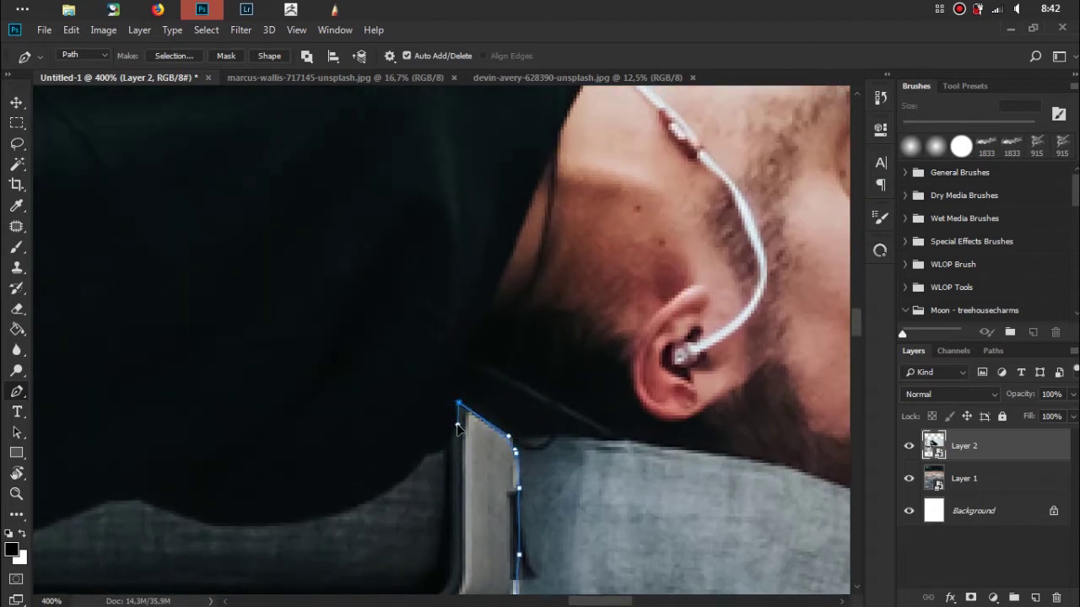
Trace the jacket and sleeve's lower edge toward the wrist with curved anchors
left_click_drag(428, 454, 398, 456)
mouse_move(141, 506)
left_mouse_down()
mouse_move(27, 450)
mouse_move(72, 448)
mouse_move(265, 504)
left_mouse_up()
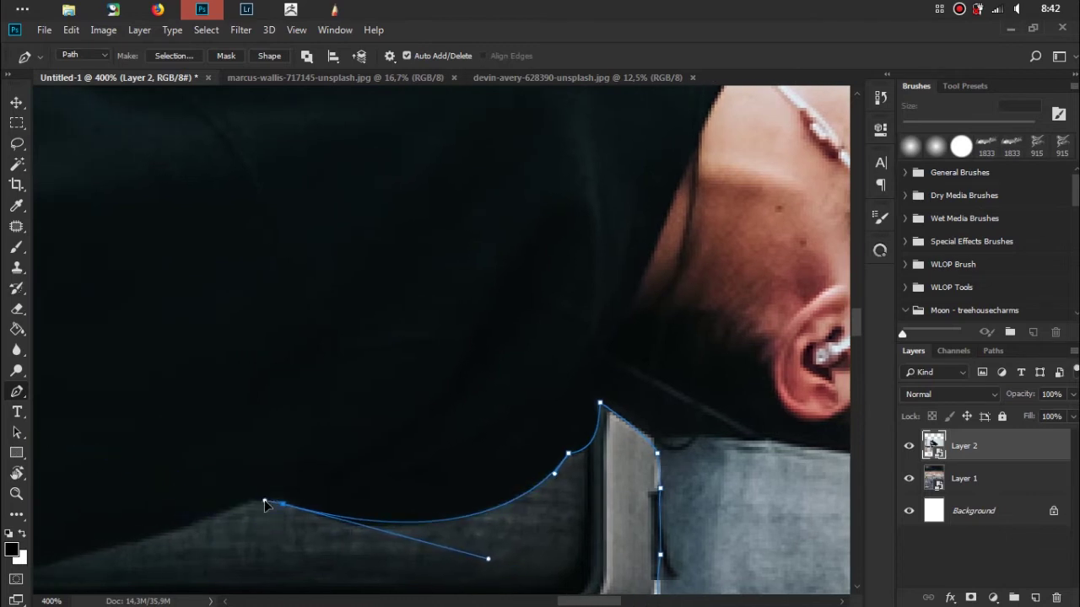
mouse_move(147, 539)
left_mouse_down()
mouse_move(48, 577)
mouse_move(114, 549)
left_mouse_up()
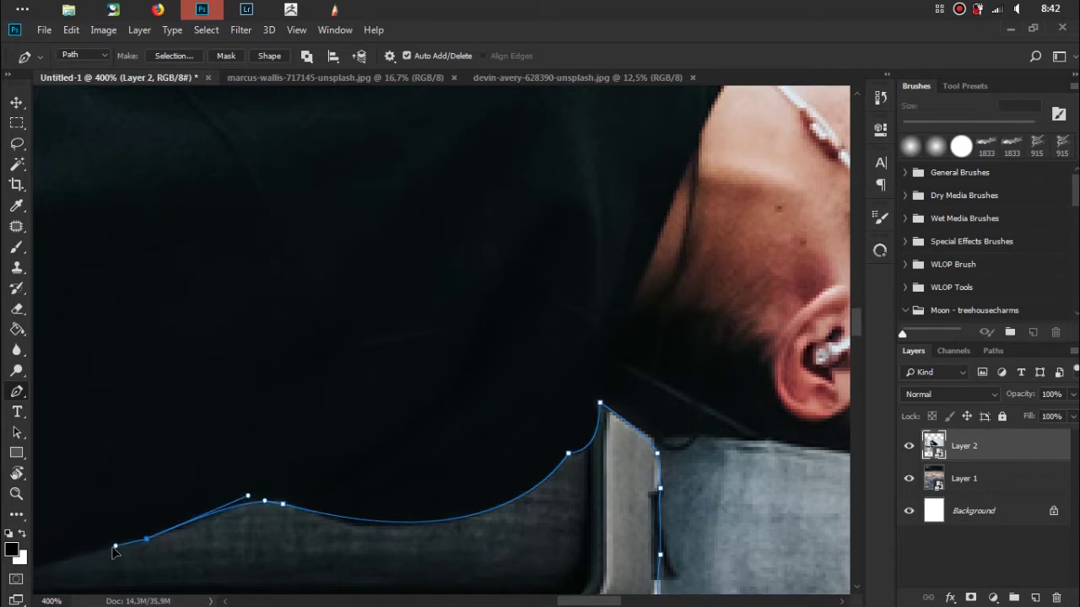
left_click_drag(154, 469, 501, 373)
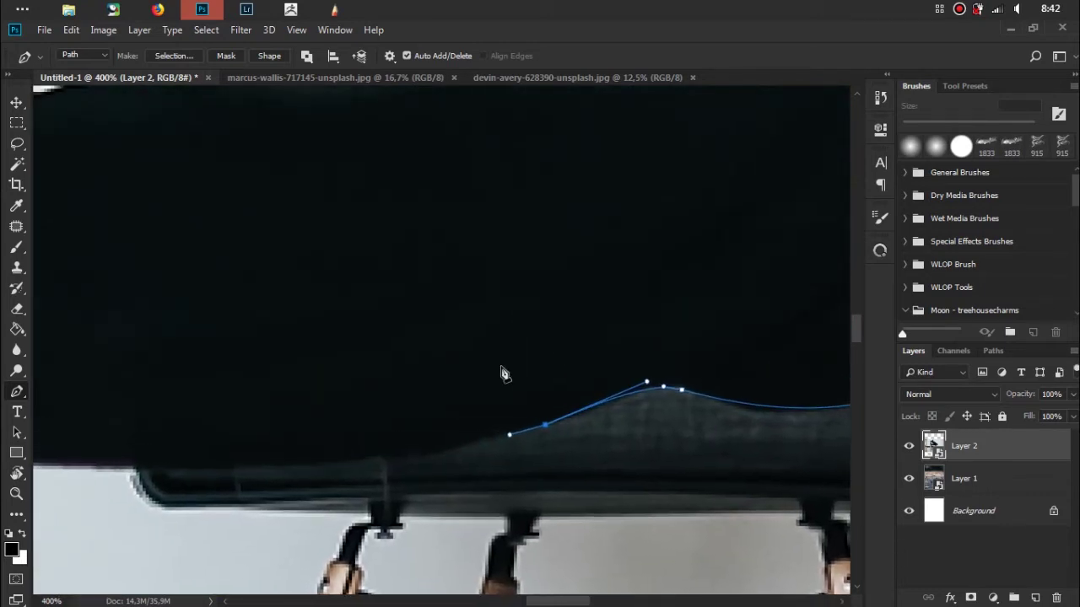
mouse_move(221, 470)
left_mouse_down()
mouse_move(114, 455)
mouse_move(117, 469)
left_mouse_up()
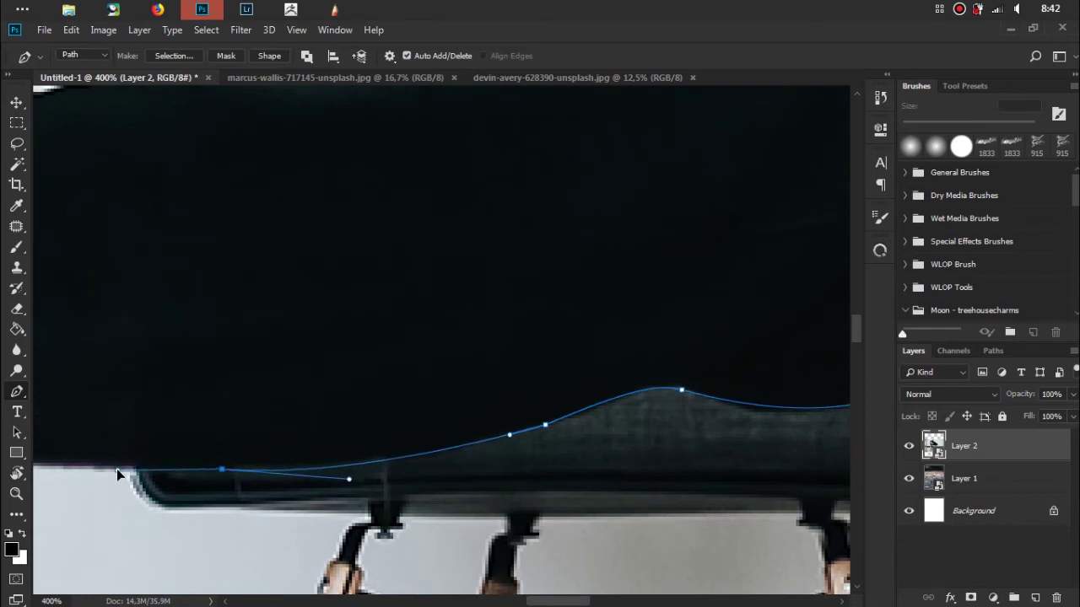
left_click_drag(265, 405, 711, 380)
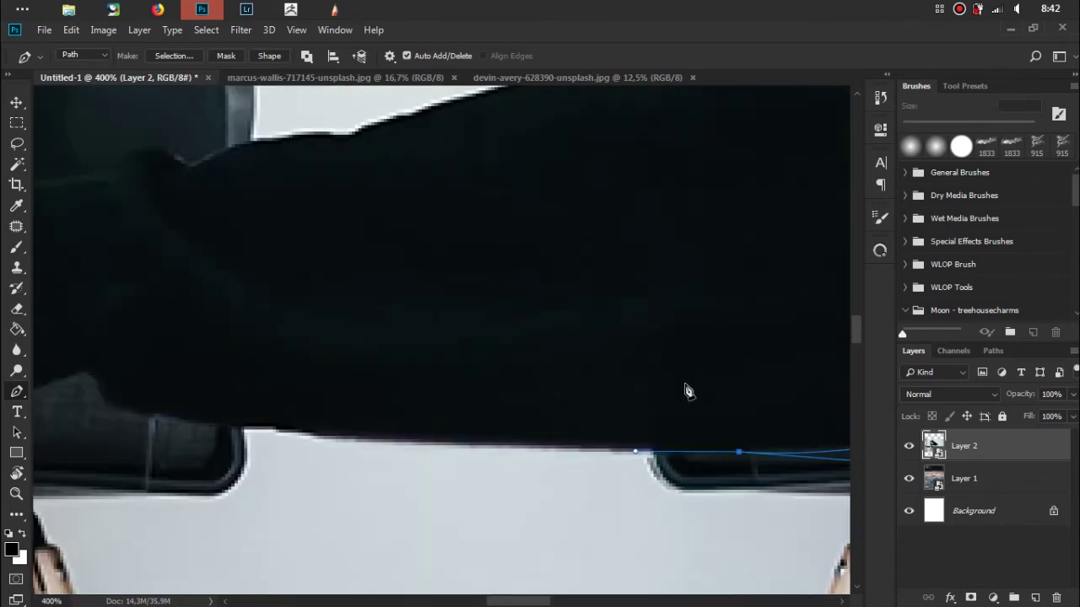
key("ctrl+minus")
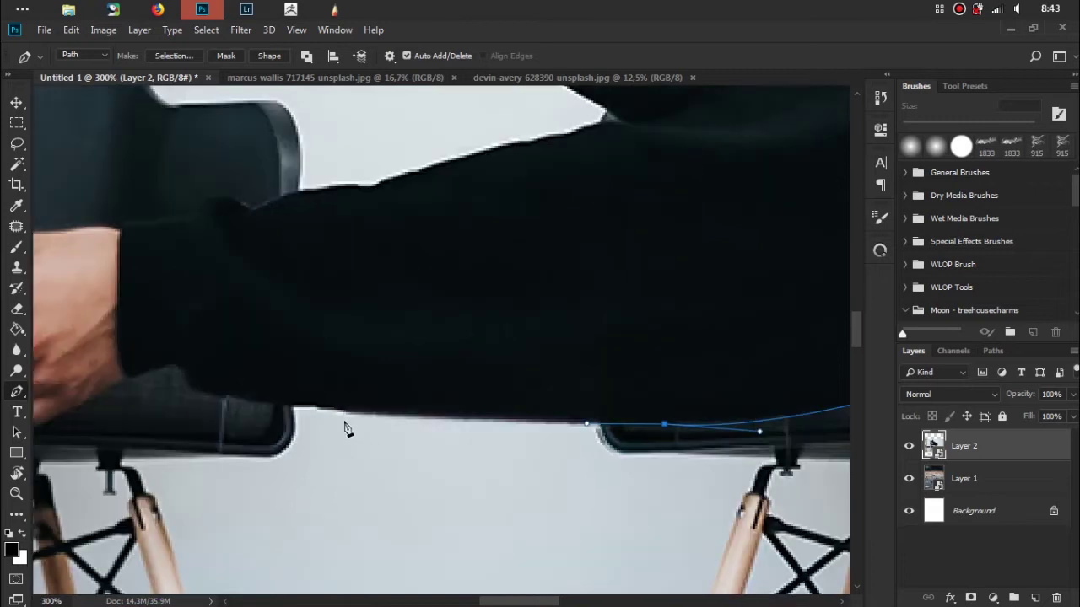
left_click_drag(263, 406, 230, 403)
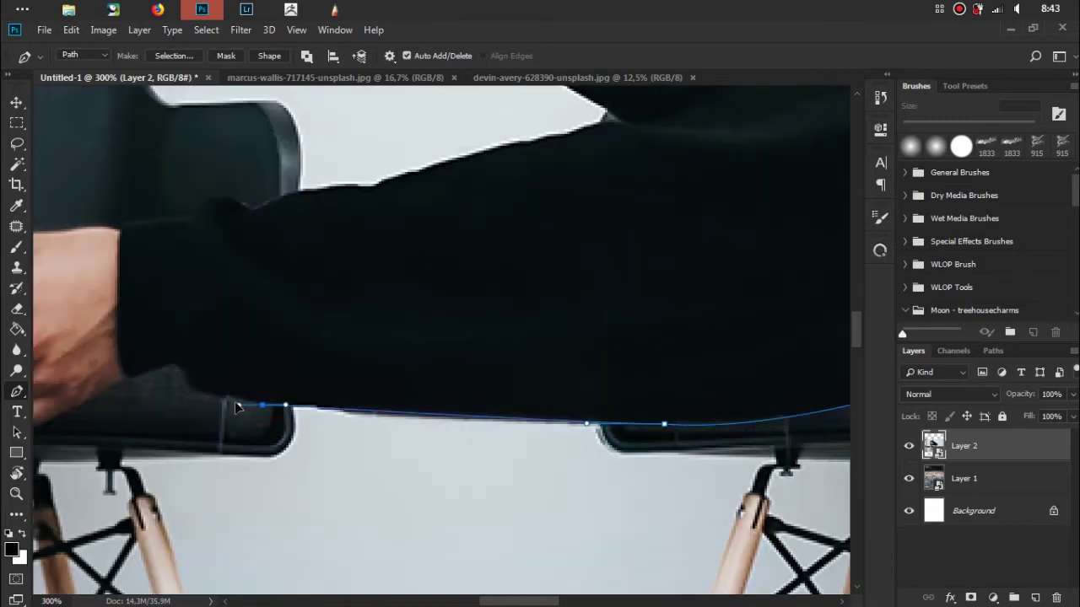
key("ctrl+z")
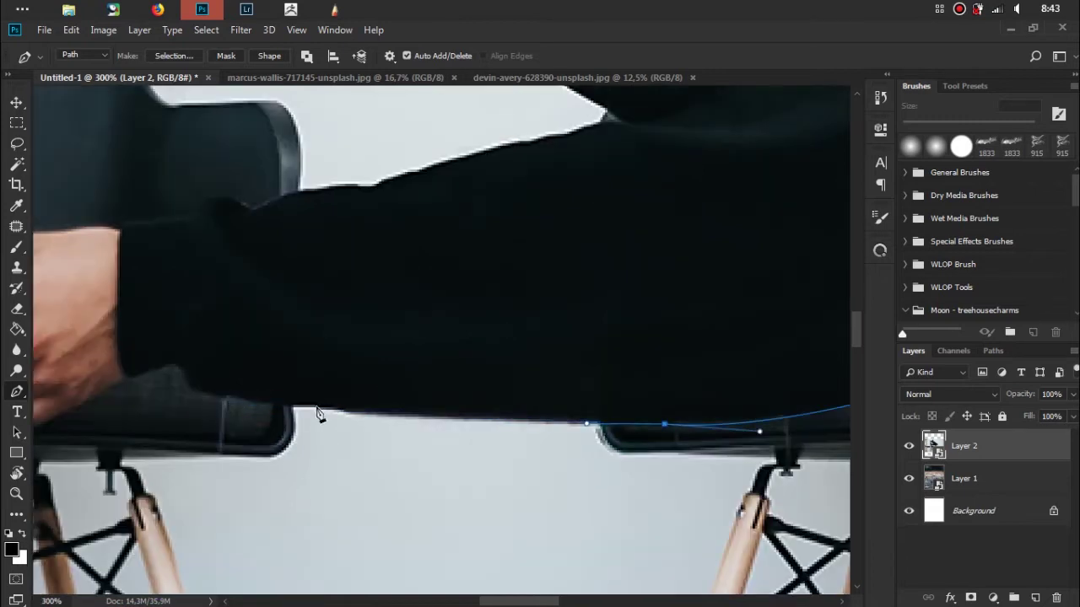
left_click_drag(314, 407, 285, 407)
left_click(186, 393)
left_click_drag(187, 394, 188, 389)
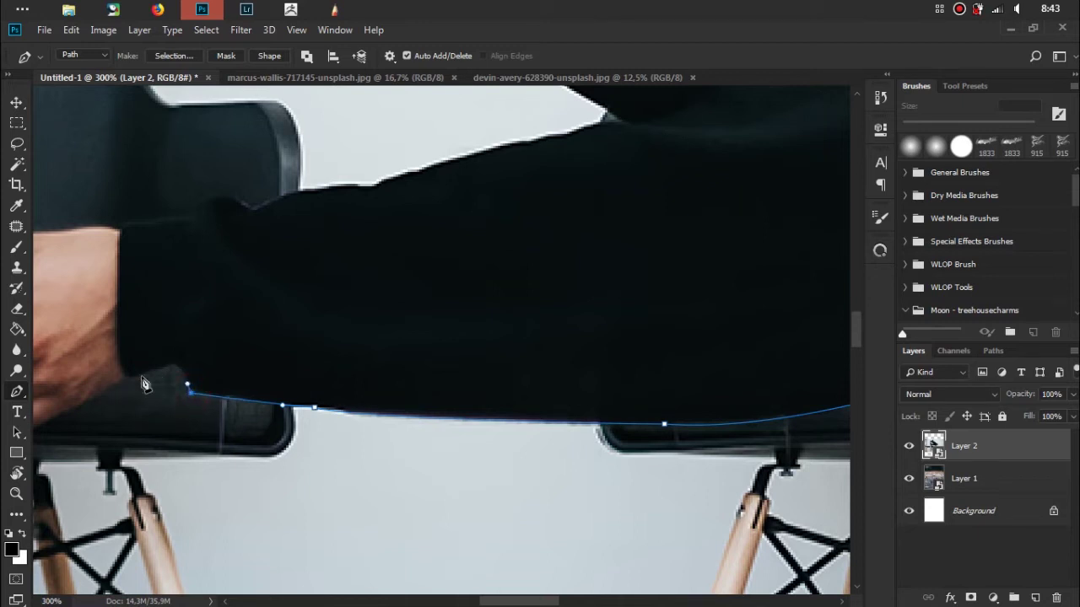
mouse_move(134, 379)
left_mouse_down()
mouse_move(70, 409)
mouse_move(128, 382)
left_mouse_up()
Wrap the path around the hand, past the fingertips and over the knuckles to the wrist
left_click_drag(197, 315, 361, 327)
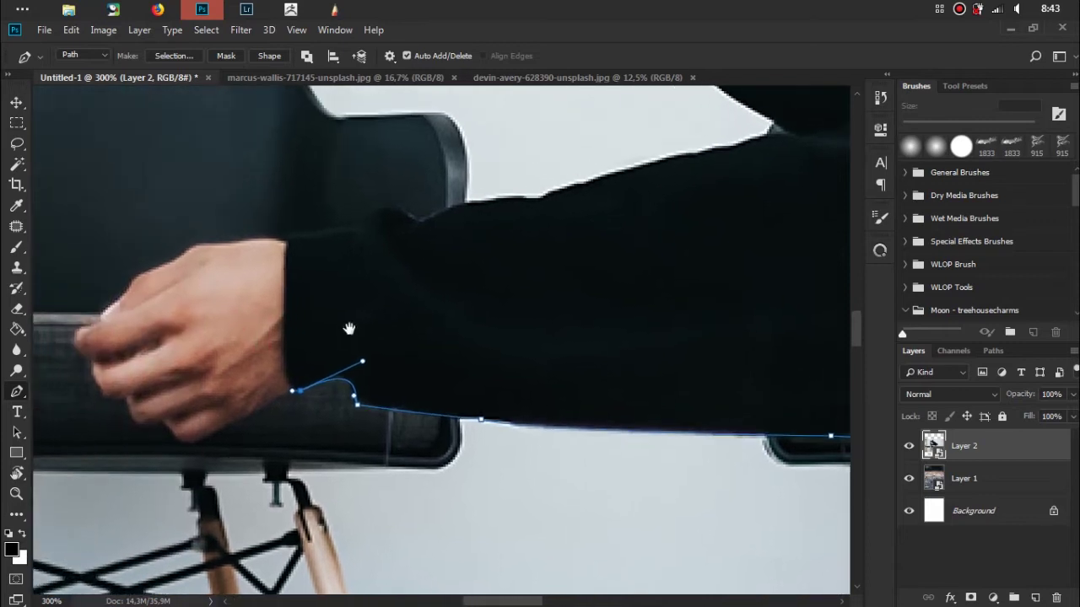
left_click_drag(200, 439, 180, 449)
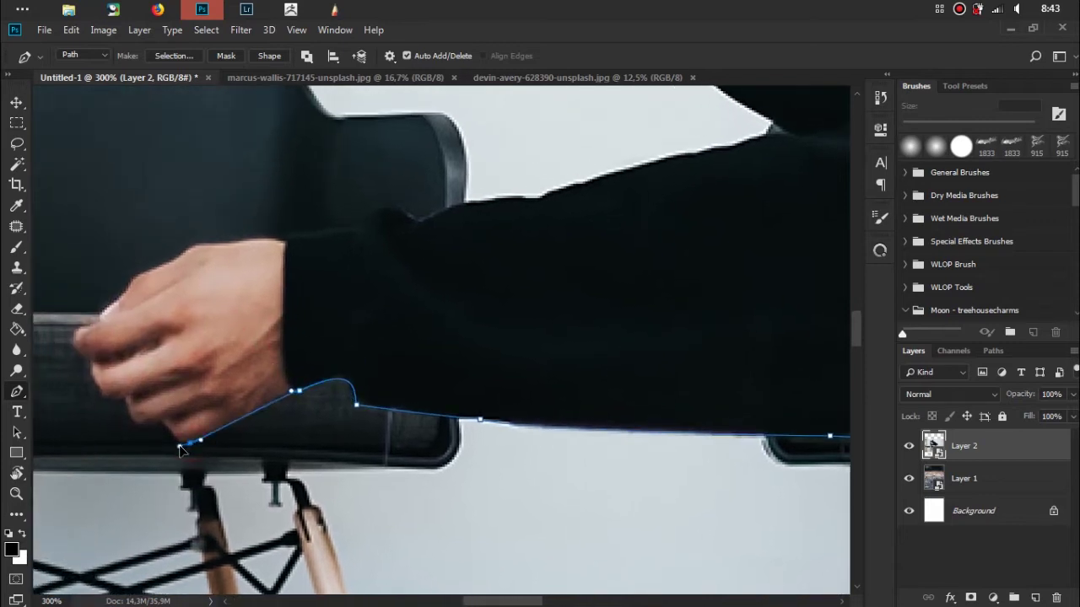
left_click_drag(190, 442, 151, 425)
left_click_drag(140, 380, 131, 365)
left_click_drag(103, 394, 91, 358)
left_click(77, 331)
left_click_drag(77, 319, 104, 324)
left_click_drag(108, 307, 135, 276)
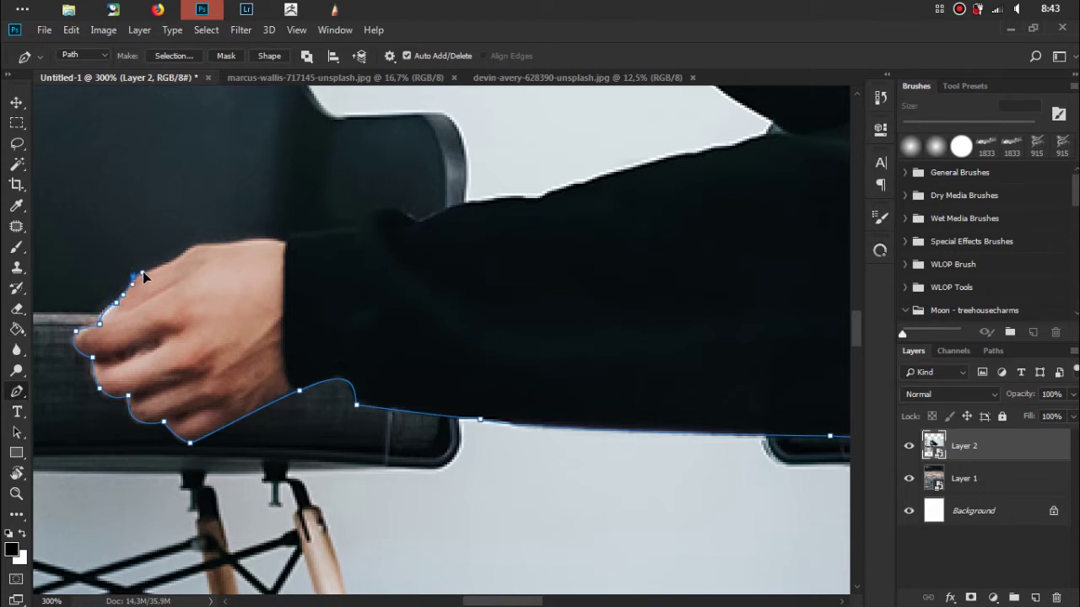
mouse_move(196, 248)
left_mouse_down()
mouse_move(210, 233)
mouse_move(216, 243)
left_mouse_up()
left_click_drag(281, 244, 297, 248)
Run the path from the wrist along the sleeve's top edge, with a corner anchor where it meets the jacket
scroll(332, 212, "up", 3)
scroll(340, 335, "up", 2)
left_click_drag(365, 374, 372, 367)
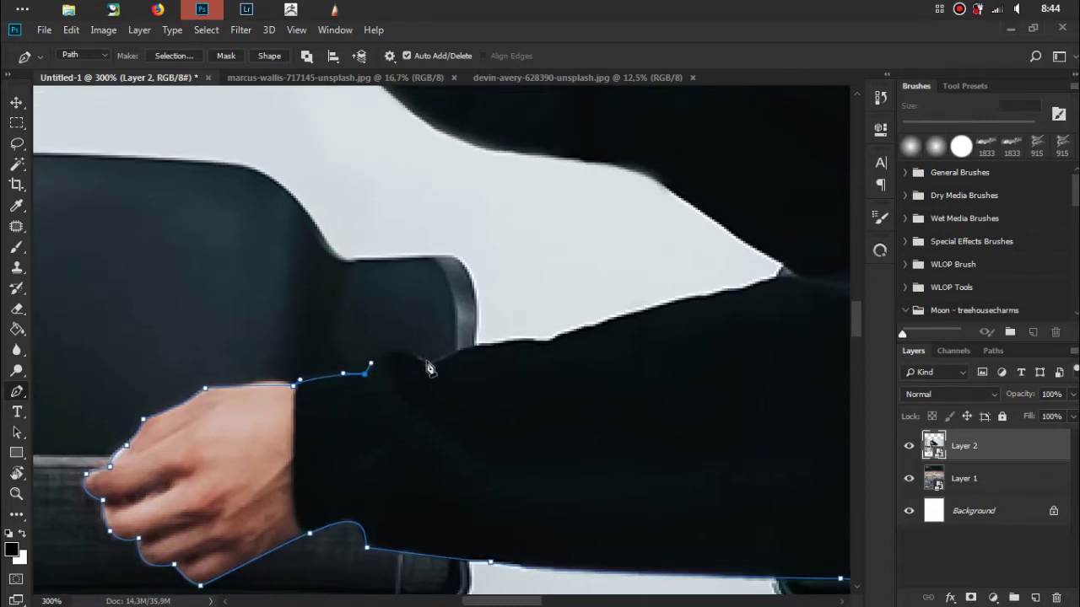
mouse_move(428, 362)
left_mouse_down()
mouse_move(491, 383)
mouse_move(482, 389)
mouse_move(449, 367)
left_mouse_up()
left_click_drag(550, 339, 660, 335)
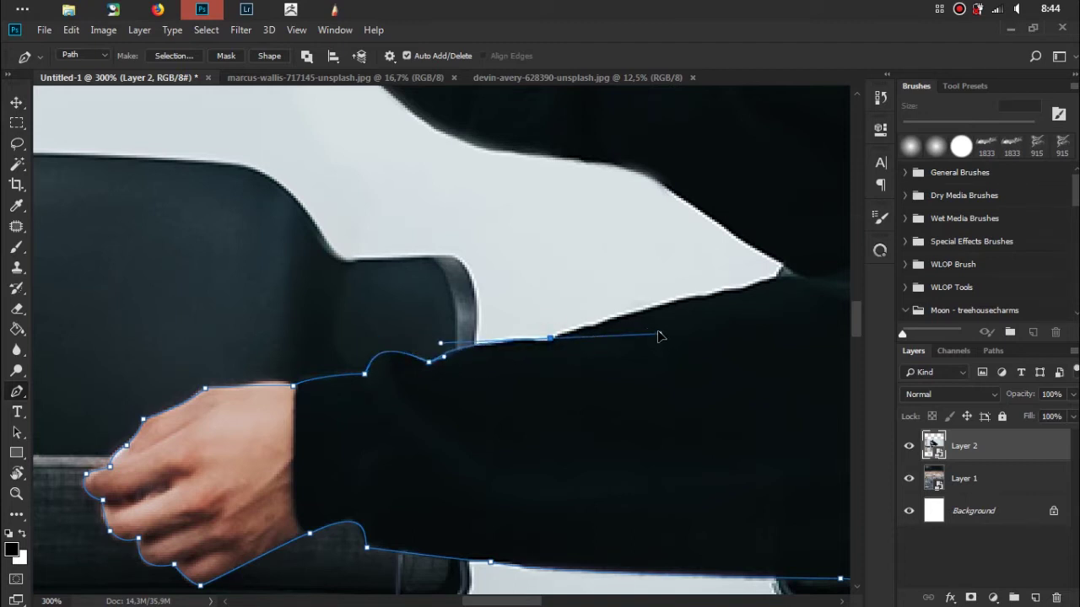
mouse_move(642, 264)
left_mouse_down()
mouse_move(379, 320)
mouse_move(390, 354)
left_mouse_up()
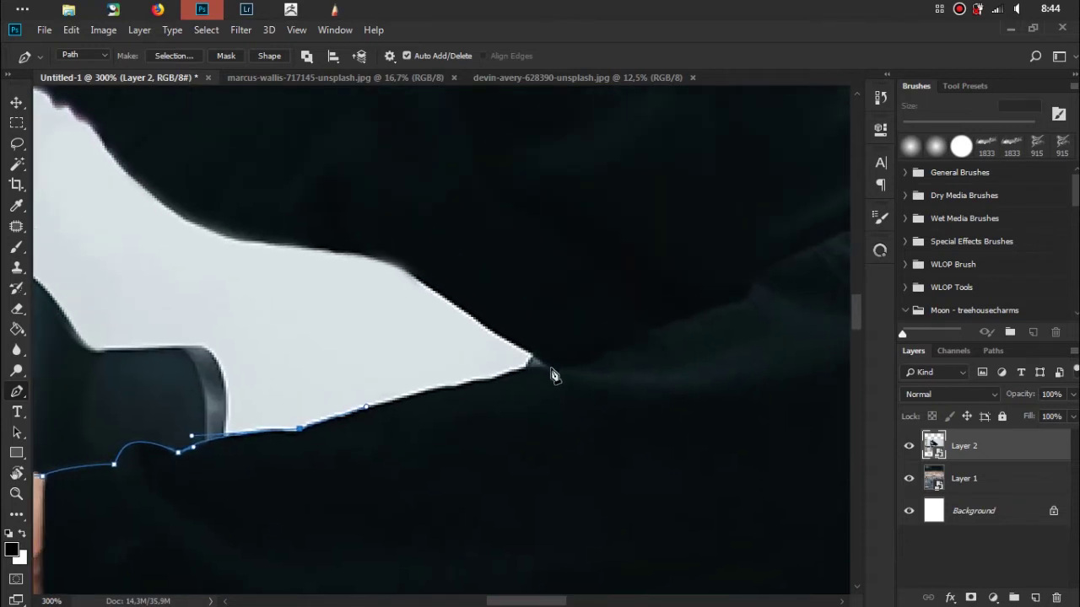
left_click_drag(547, 368, 580, 363)
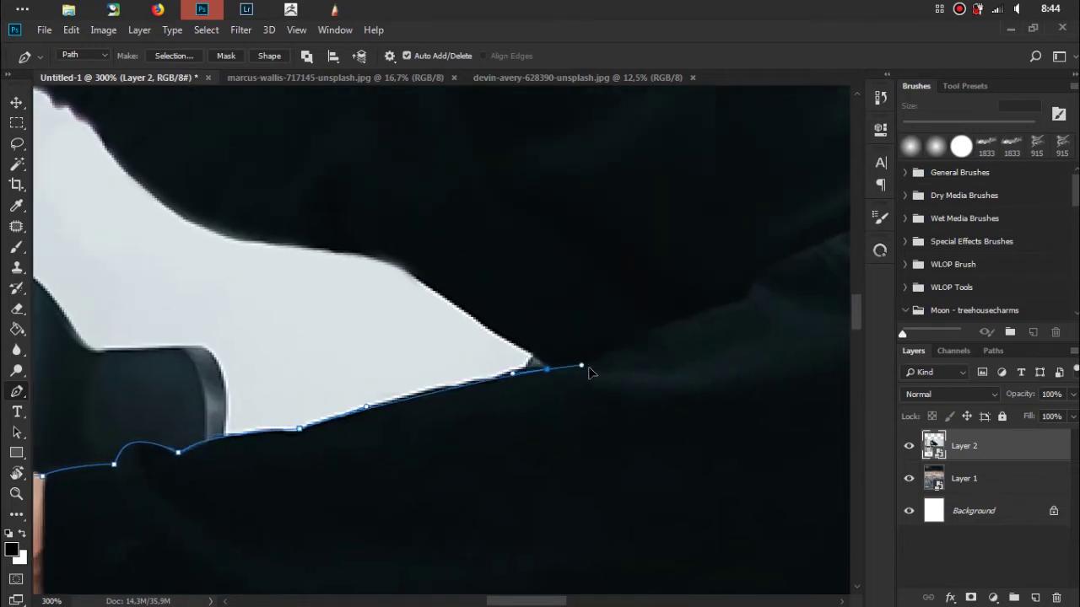
left_click(547, 369, "alt")
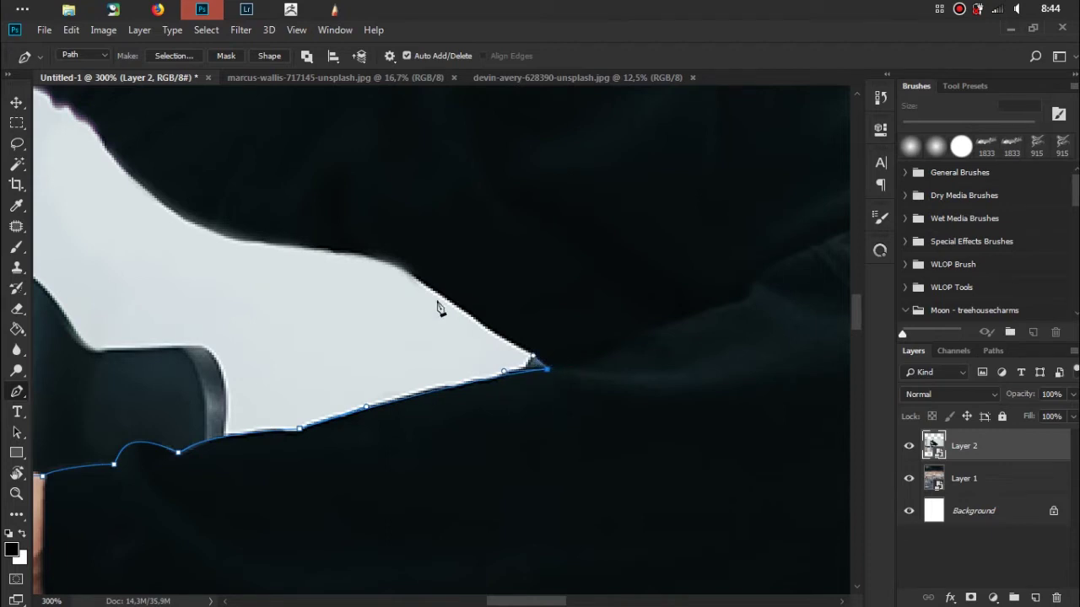
left_click_drag(403, 267, 384, 251)
left_click_drag(416, 212, 537, 303)
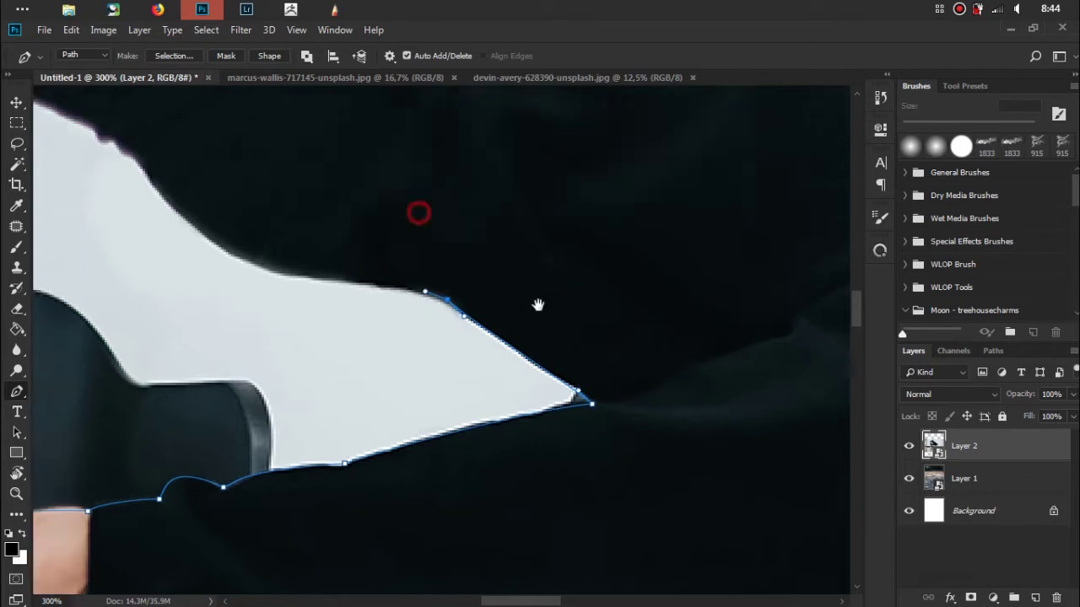
left_click(363, 366)
mouse_move(363, 365)
left_mouse_down()
mouse_move(244, 283)
mouse_move(326, 309)
mouse_move(336, 327)
left_mouse_up()
Add anchors hugging the striped jacket's lower edge, working up-left
left_click_drag(470, 420, 438, 411)
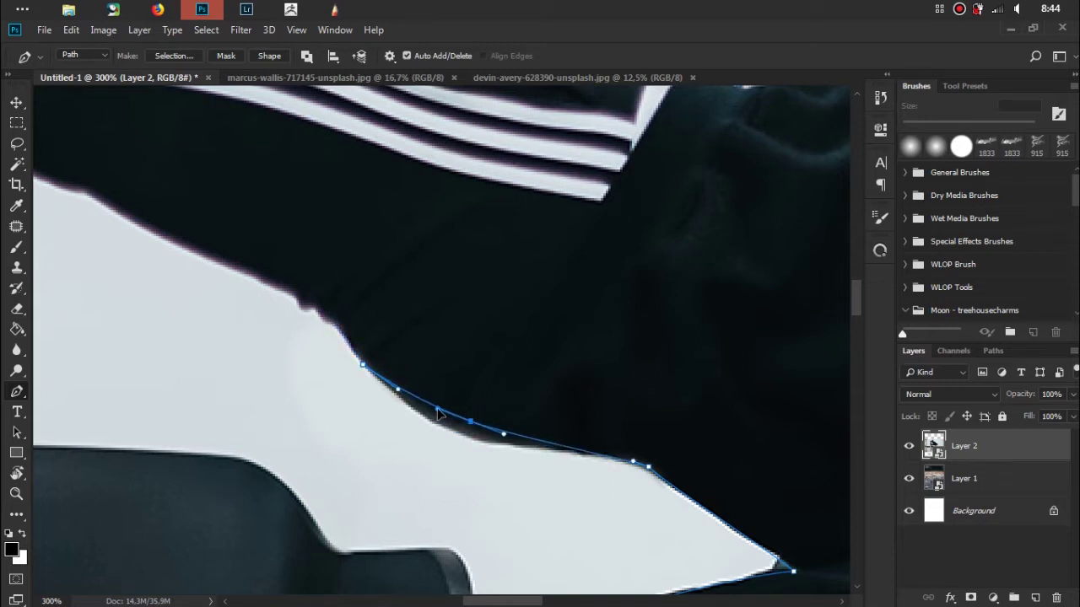
left_click_drag(470, 421, 464, 436)
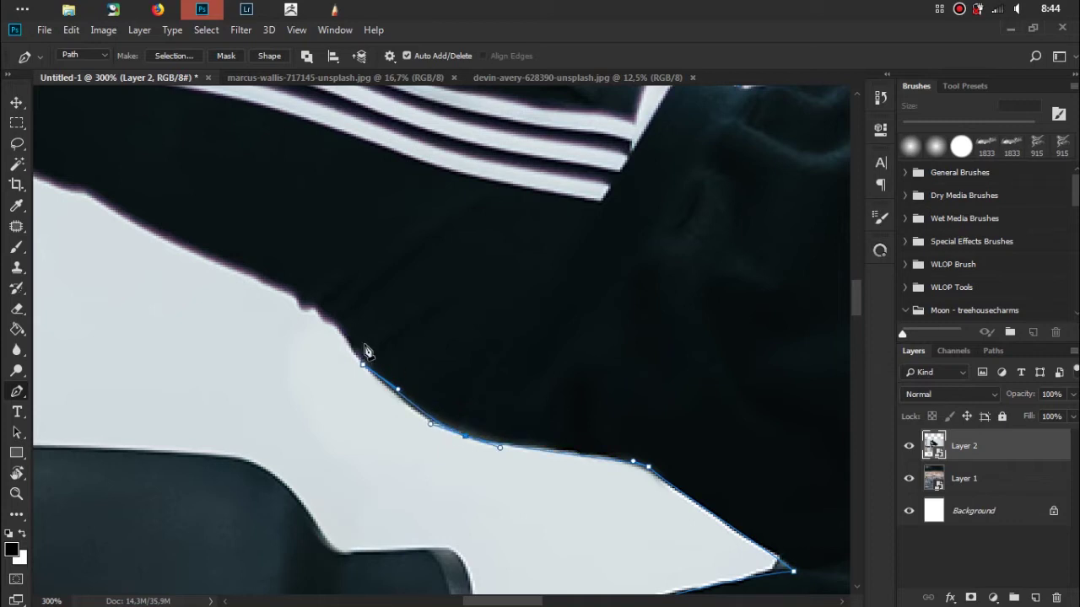
left_click_drag(333, 326, 319, 321)
left_click_drag(289, 251, 354, 317)
left_click(380, 372)
mouse_move(365, 373)
left_mouse_down()
mouse_move(357, 353)
mouse_move(343, 356)
left_mouse_up()
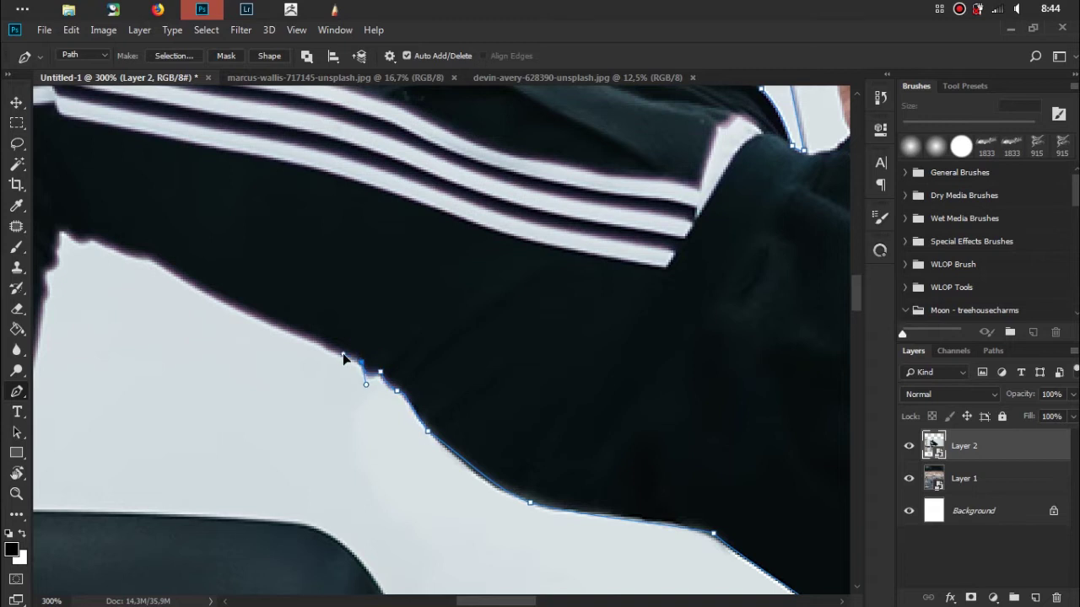
Turn the underarm corner and run the path down the inner arm, redoing a misplaced anchor
left_click_drag(353, 302, 535, 424)
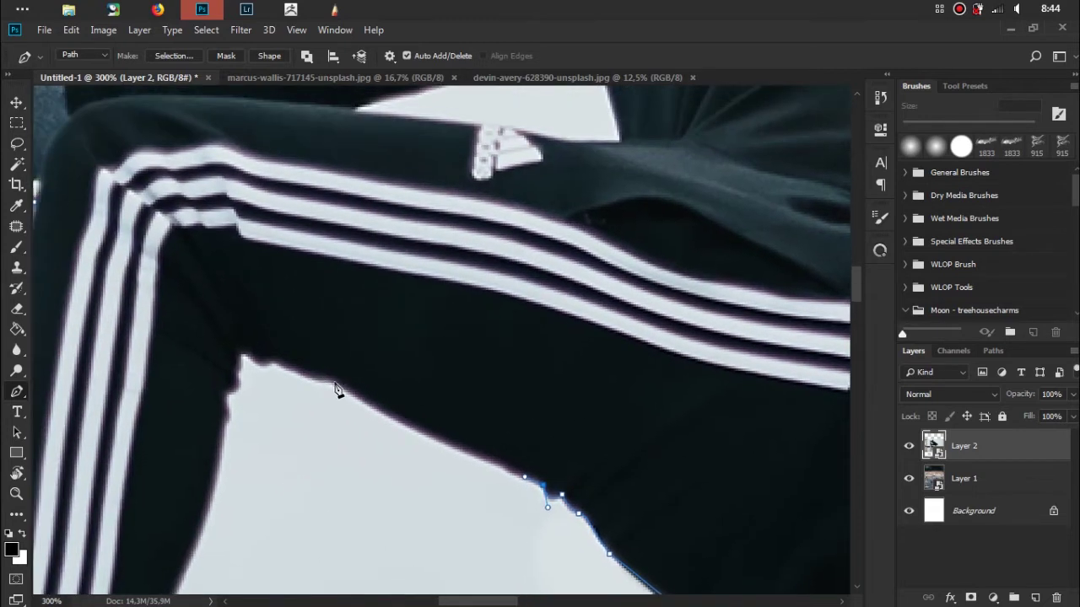
mouse_move(331, 381)
left_mouse_down()
mouse_move(275, 341)
mouse_move(285, 370)
left_mouse_up()
left_click(272, 361)
left_click_drag(264, 359, 235, 346)
key("ctrl+z")
left_click_drag(241, 352, 245, 396)
left_click_drag(223, 419, 217, 431)
left_click(221, 439)
Trace the striped trouser leg down toward the shoe
left_click_drag(258, 451, 403, 287)
left_click_drag(310, 455, 255, 560)
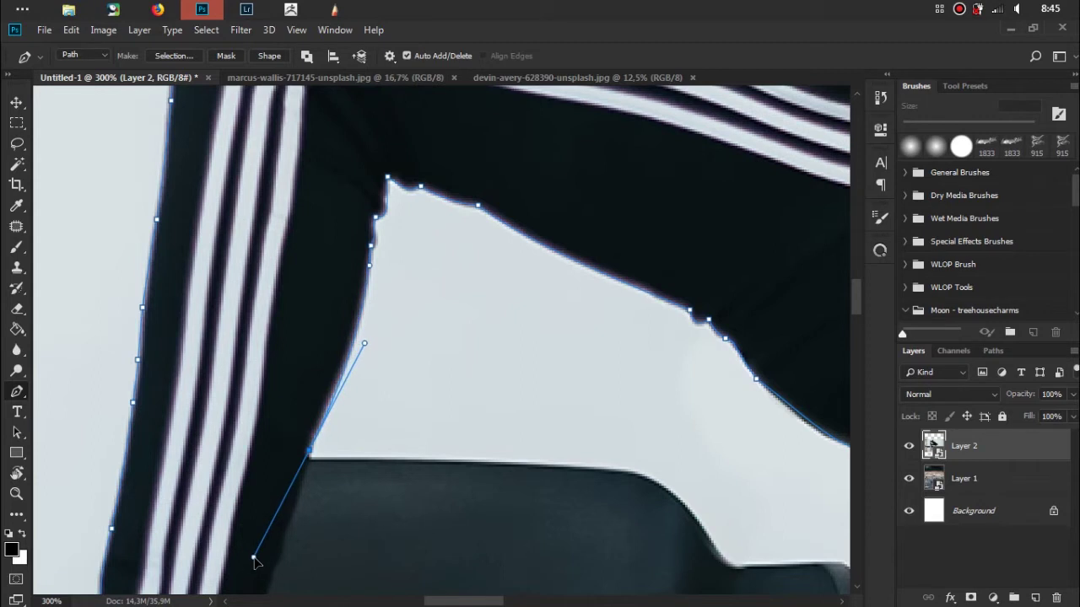
left_click_drag(255, 560, 309, 504)
left_click(295, 504)
left_click_drag(348, 490, 437, 265)
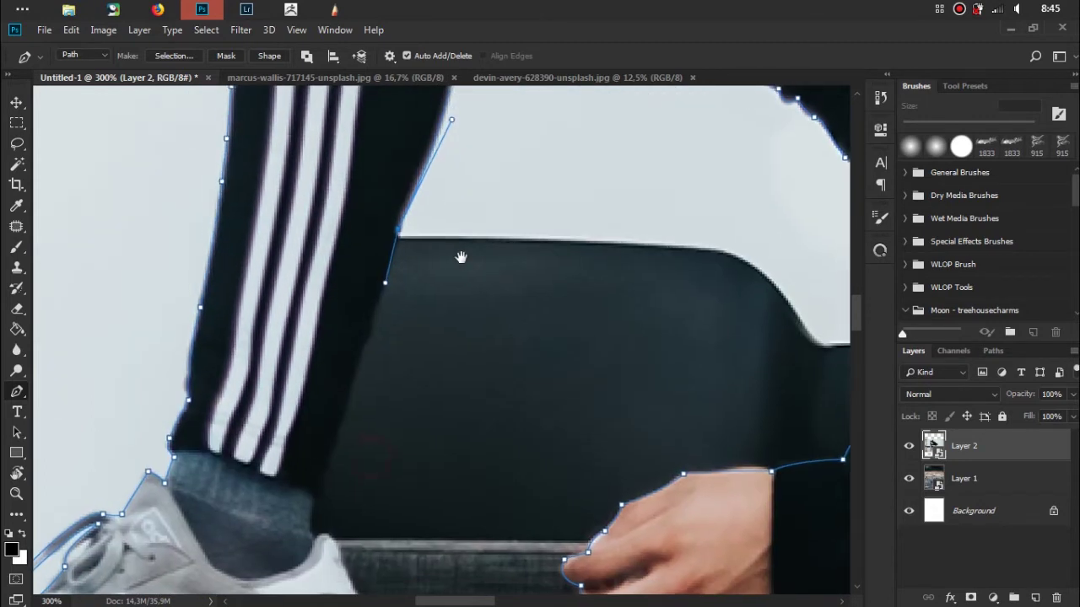
left_click_drag(314, 534, 337, 574)
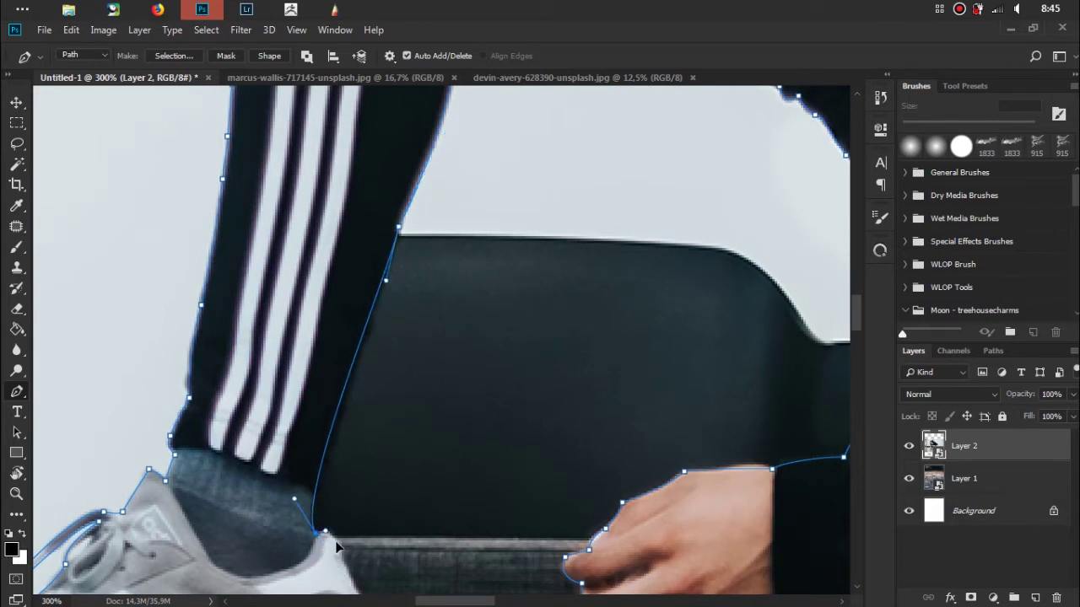
mouse_move(349, 563)
left_mouse_down()
mouse_move(373, 365)
mouse_move(374, 382)
left_mouse_up()
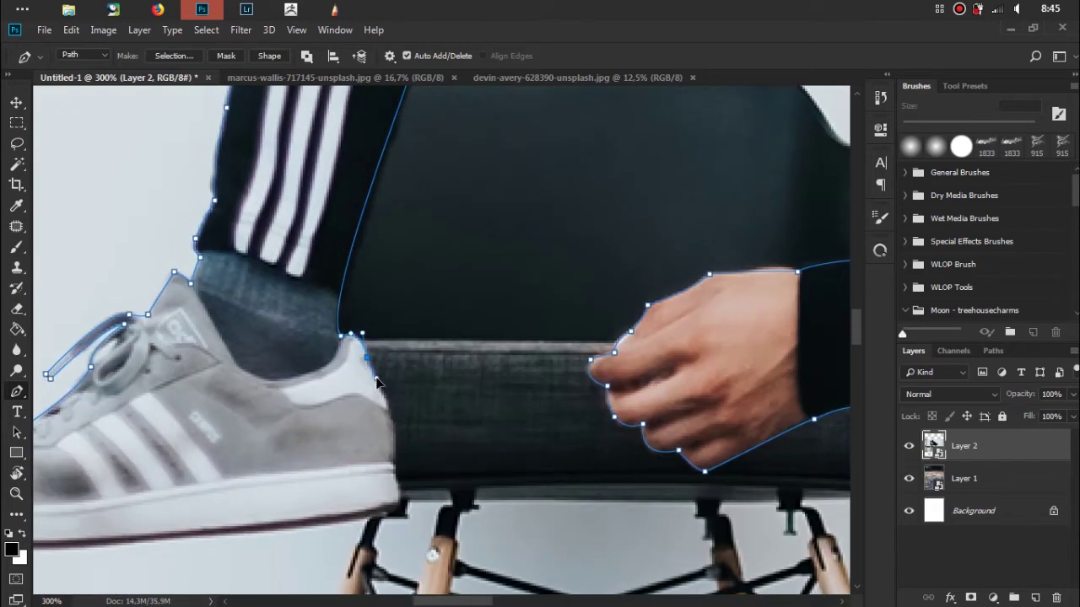
Outline the shoe's heel with a corner anchor and close the path at its start point
left_click_drag(396, 469, 396, 489)
mouse_move(396, 534)
left_mouse_down()
mouse_move(402, 494)
mouse_move(375, 512)
left_mouse_up()
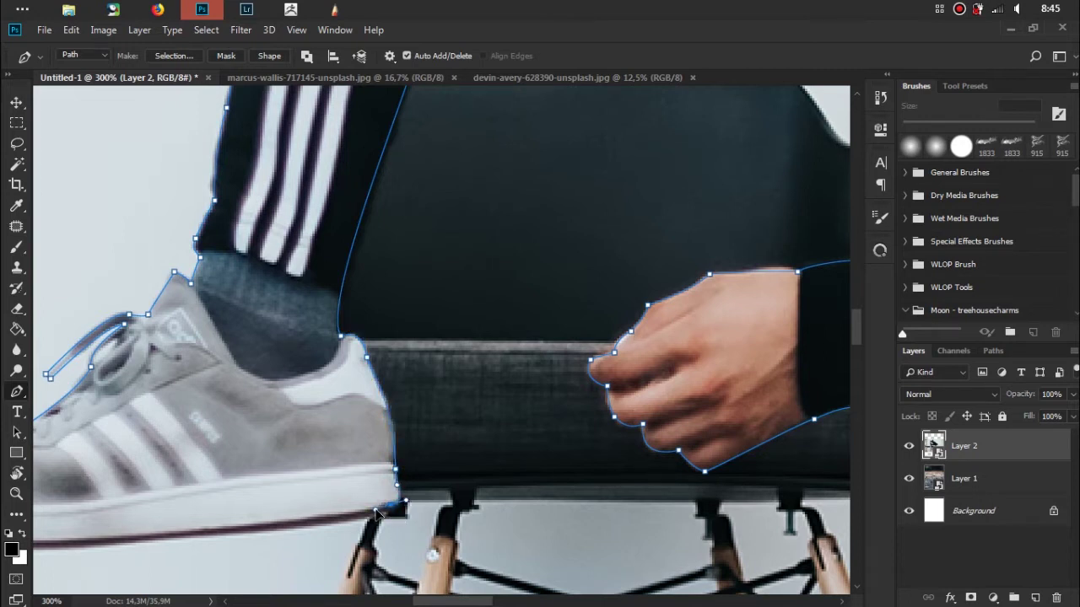
left_click_drag(357, 488, 575, 296)
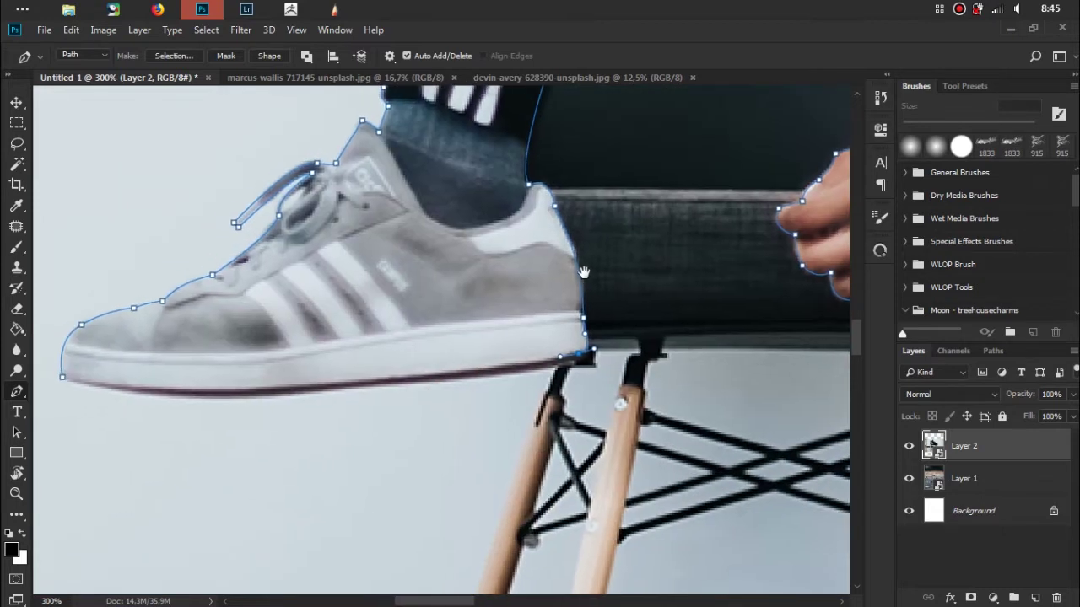
left_click(591, 363)
left_click_drag(589, 368, 570, 371)
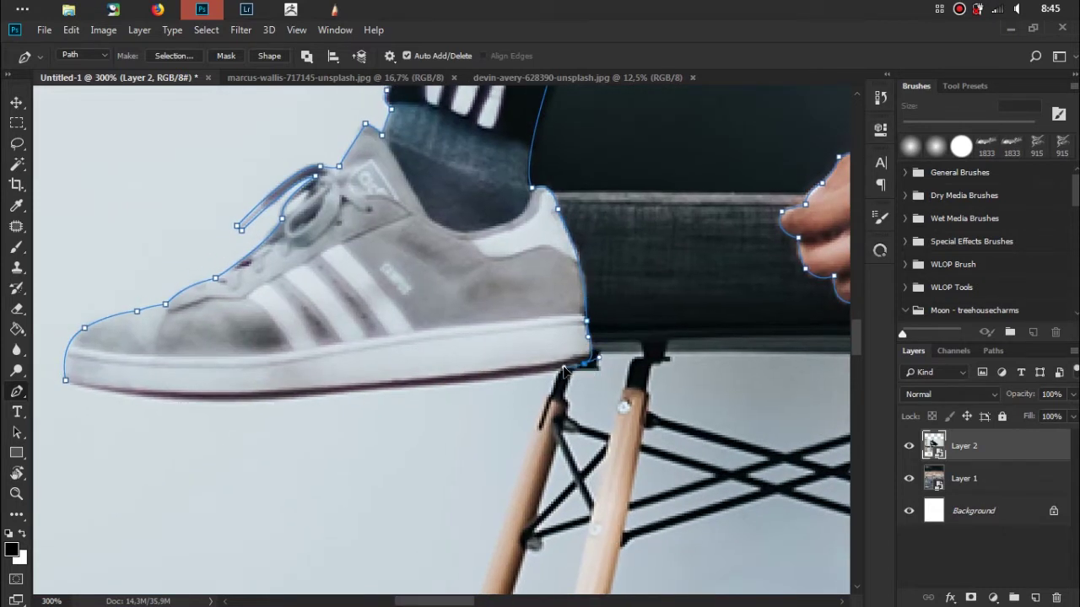
mouse_move(67, 382)
left_mouse_down()
mouse_move(46, 306)
mouse_move(66, 335)
left_mouse_up()
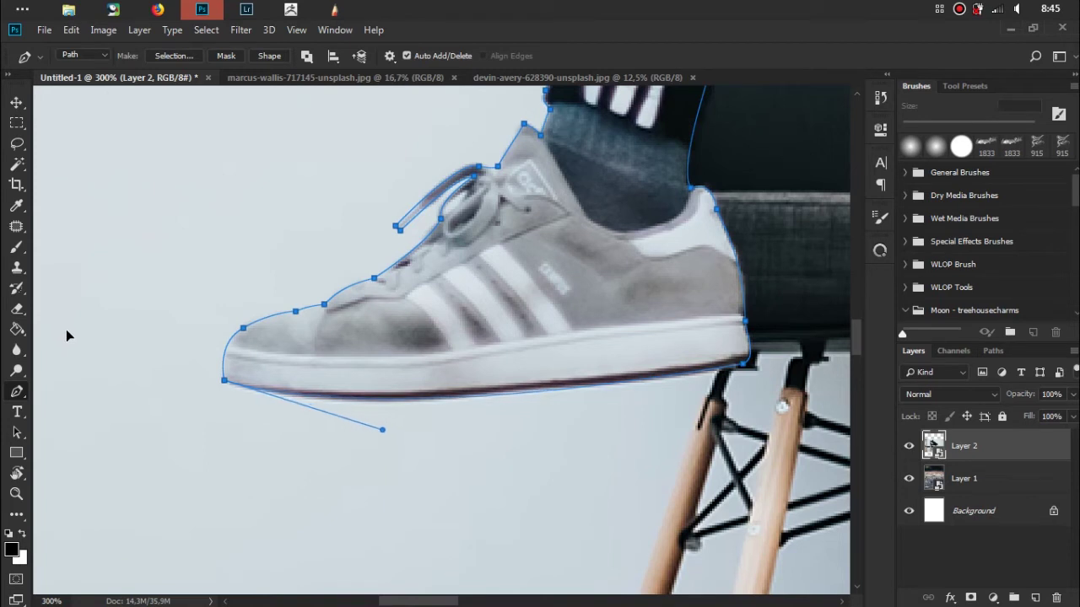
Add an anchor on the sole segment and reshape its curve to hug the sole
left_click(524, 394)
left_click_drag(521, 395, 516, 401)
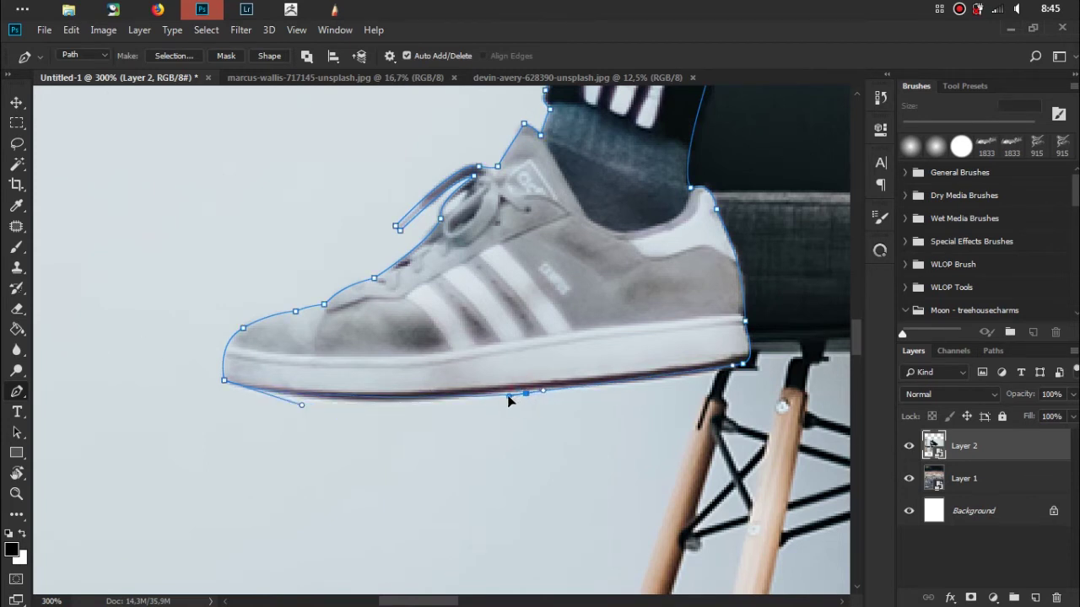
left_click_drag(525, 398, 519, 395)
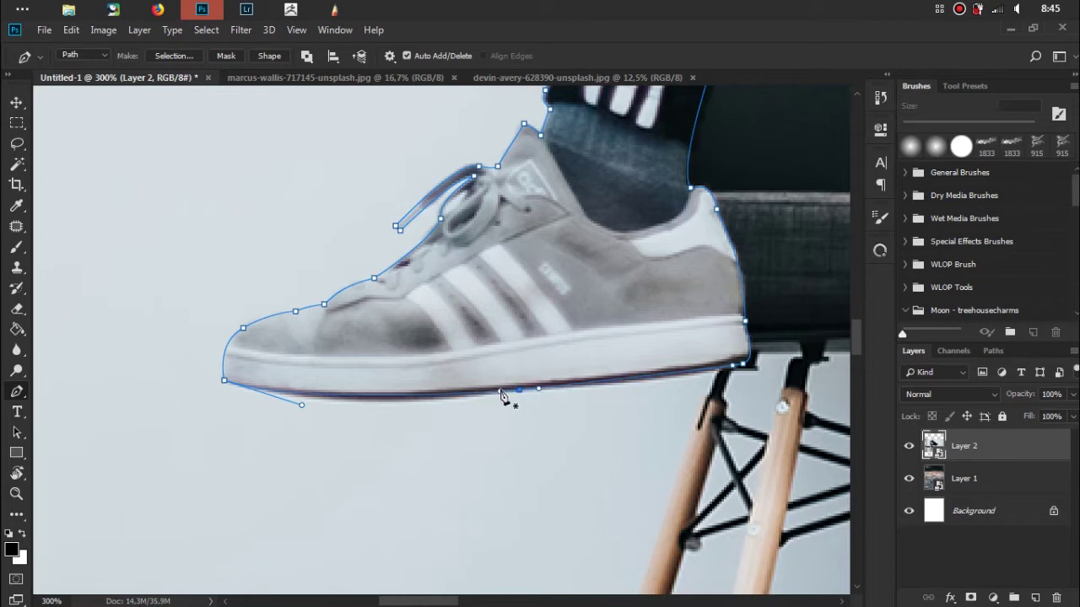
left_click_drag(502, 394, 489, 396)
left_click_drag(538, 389, 669, 381)
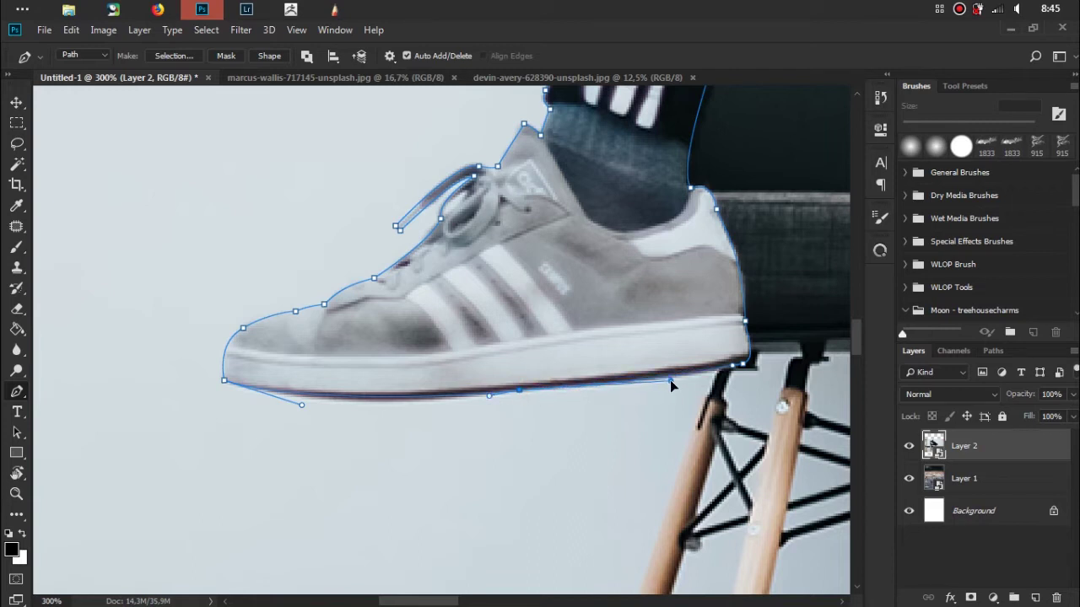
Turn the closed path into a selection, mask Layer 2 with it, and zoom into the trousers
right_click(488, 276)
left_click(559, 344)
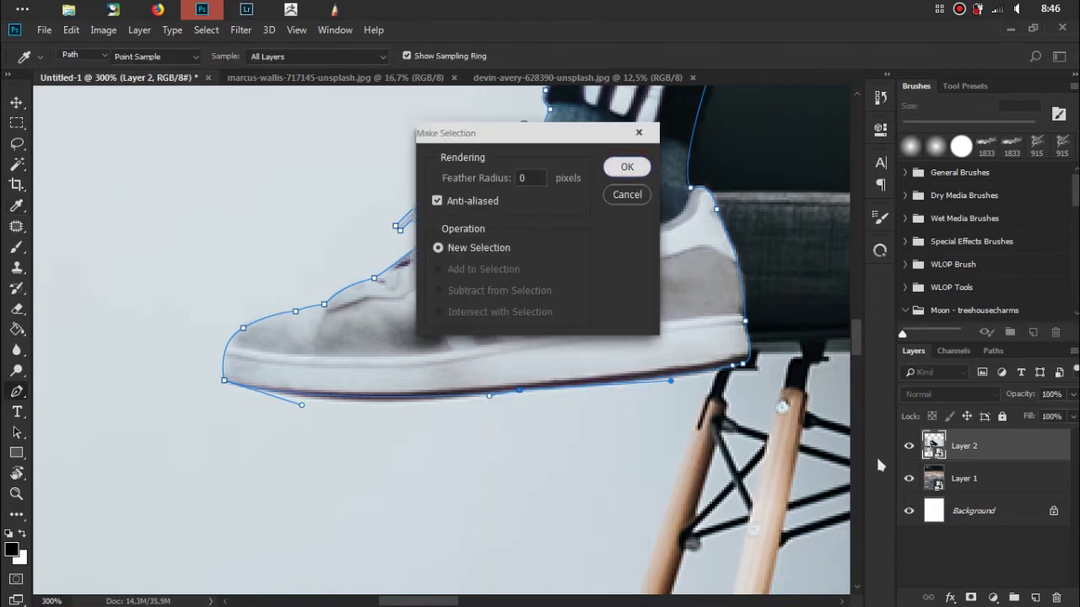
left_click(626, 166)
left_click(970, 597)
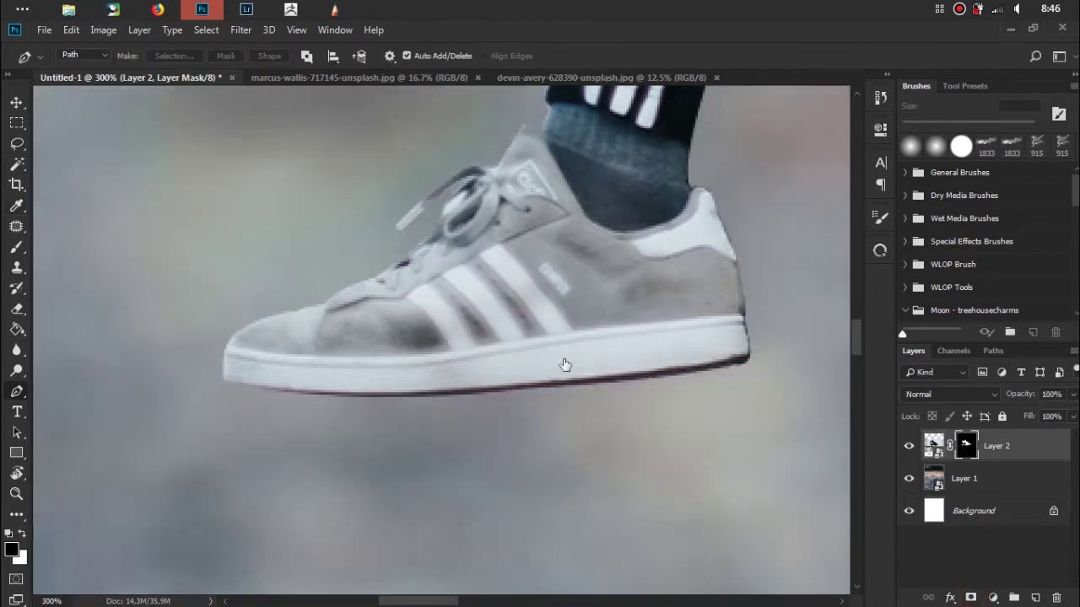
key("ctrl+0")
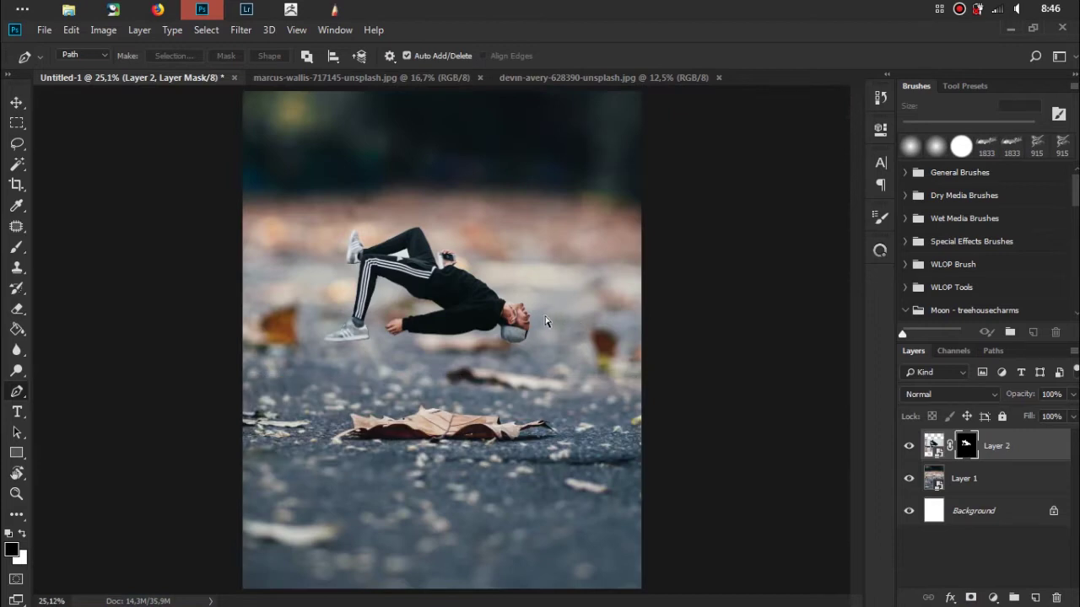
key("ctrl+plus")
key("ctrl+plus")
key("ctrl+plus")
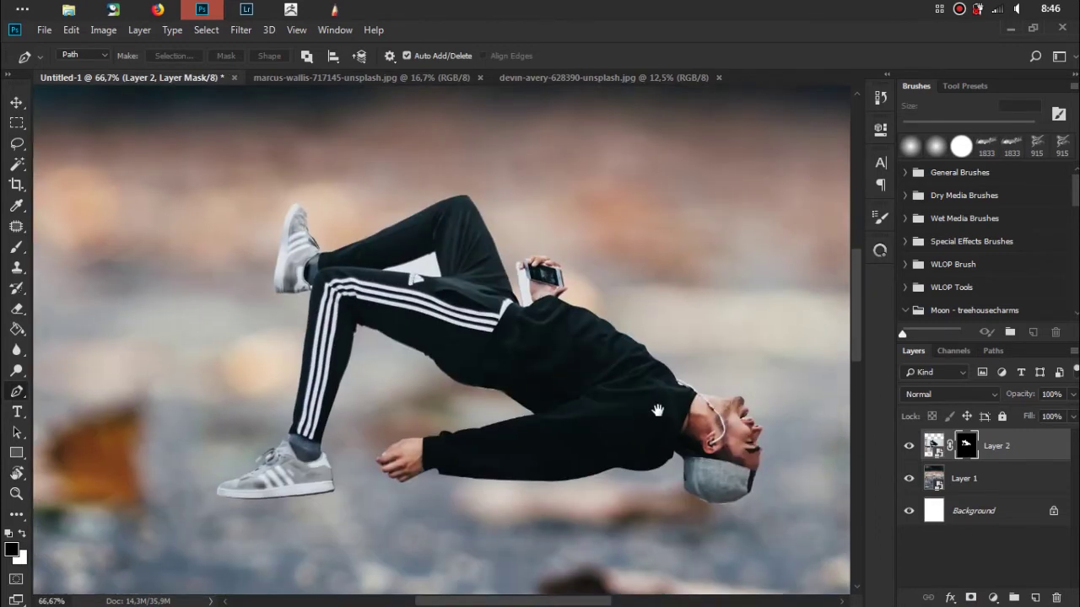
key("ctrl+plus")
key("ctrl+plus")
key("ctrl+plus")
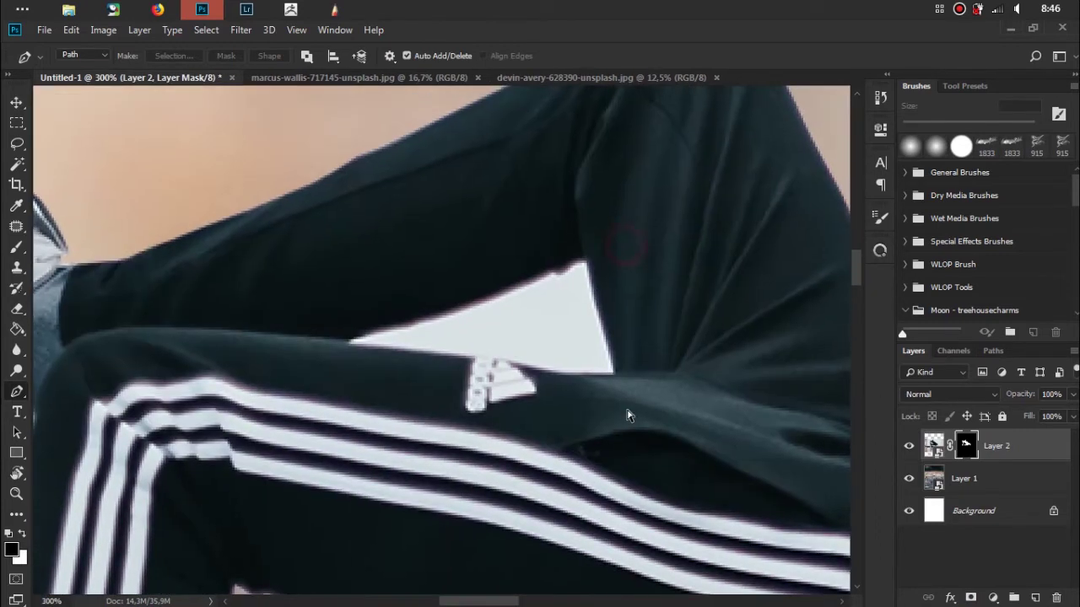
key("ctrl+plus")
key("ctrl+plus")
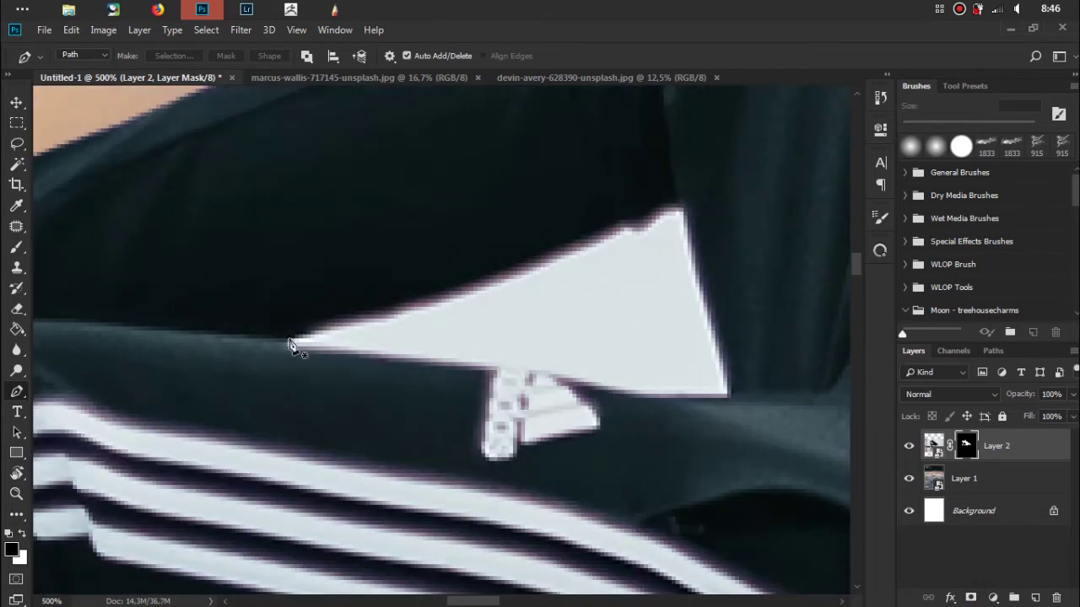
Start a pen path at the white triangle's left tip and trace its upper edge to the top corner
left_click(290, 342)
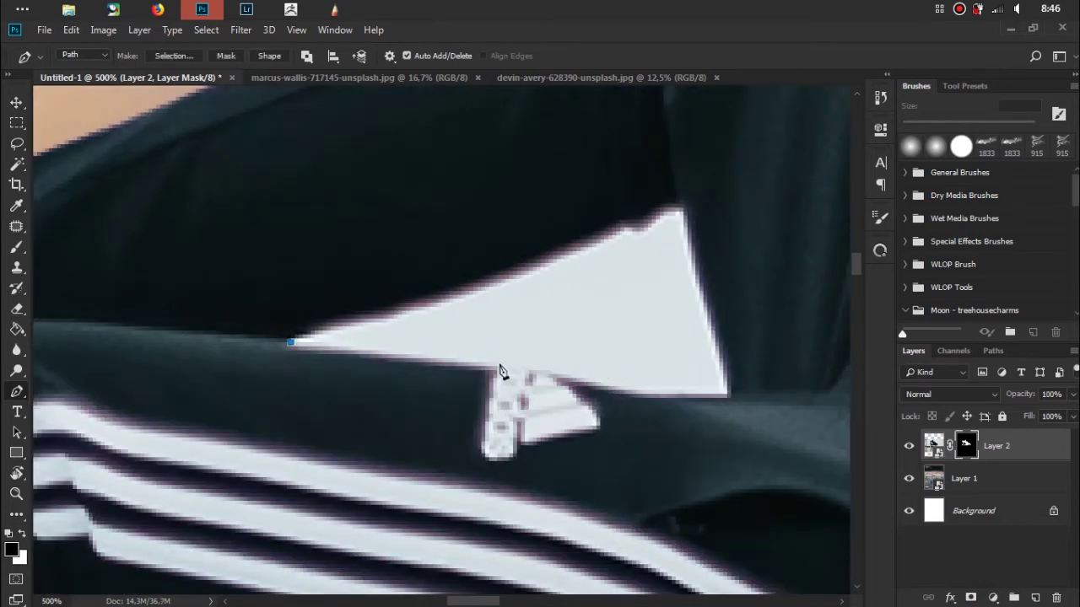
left_click_drag(624, 222, 653, 195)
key("ctrl+z")
left_click_drag(442, 316, 488, 291)
left_click_drag(602, 241, 644, 207)
left_click_drag(663, 216, 676, 205)
left_click(684, 207)
Trace down the triangle's right edge and along its bottom, closing the path at the left tip
left_click_drag(728, 394, 730, 436)
mouse_move(705, 290)
left_mouse_down()
mouse_move(714, 313)
mouse_move(700, 296)
left_mouse_up()
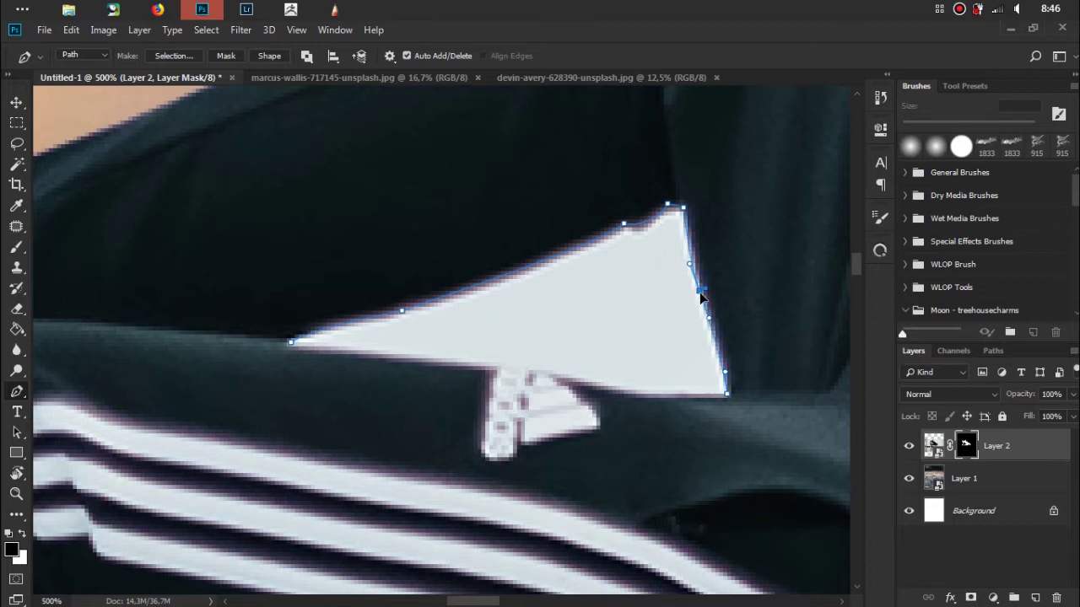
left_click_drag(701, 296, 703, 295)
left_click(694, 268)
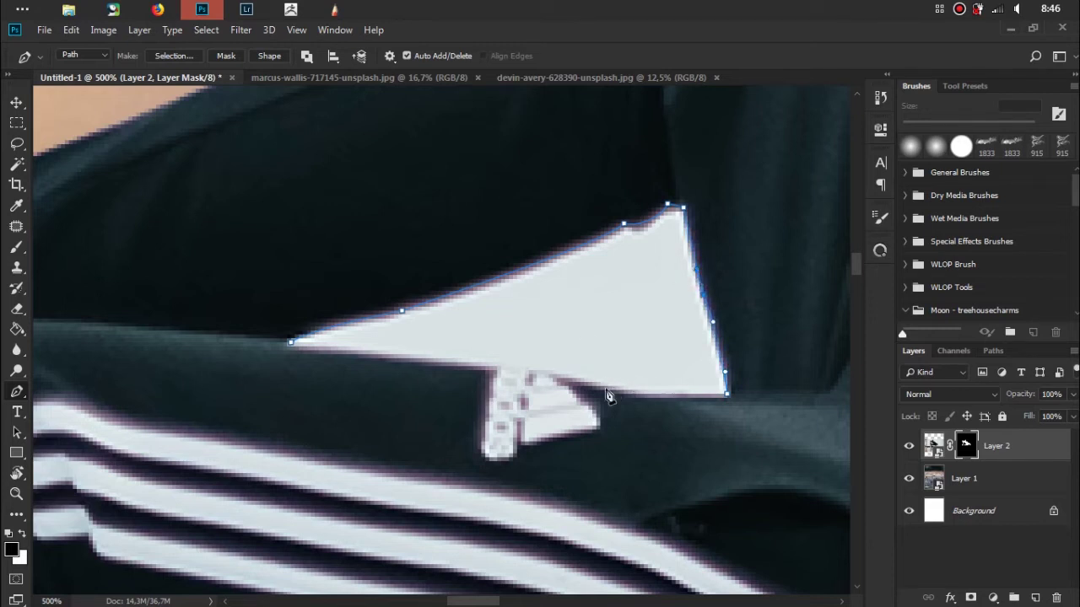
left_click_drag(593, 382, 537, 370)
left_click(417, 356)
mouse_move(414, 363)
left_mouse_down()
mouse_move(342, 362)
mouse_move(366, 358)
left_mouse_up()
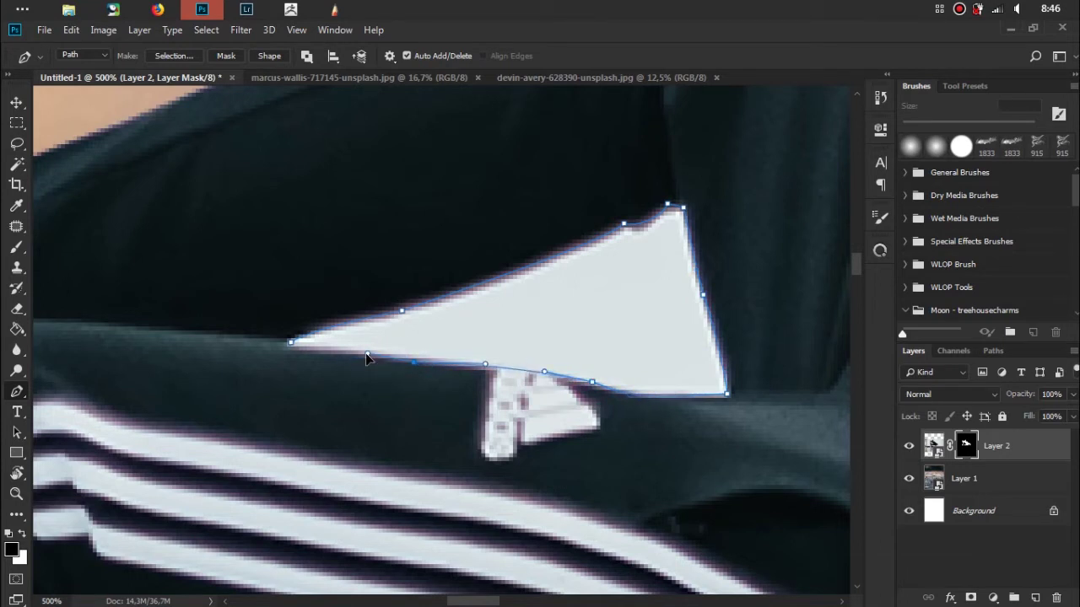
left_click(290, 342, "ctrl")
left_click_drag(292, 346, 279, 344)
left_click(310, 350)
right_click(467, 331)
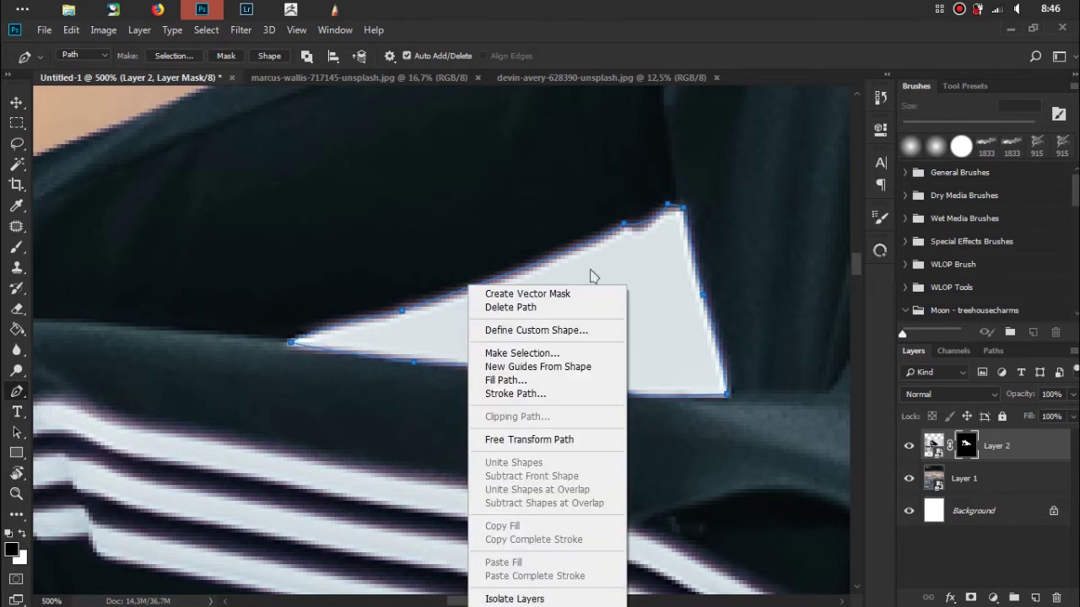
Turn the triangle path into a selection, paint it black on the layer mask, and deselect
left_click(562, 354)
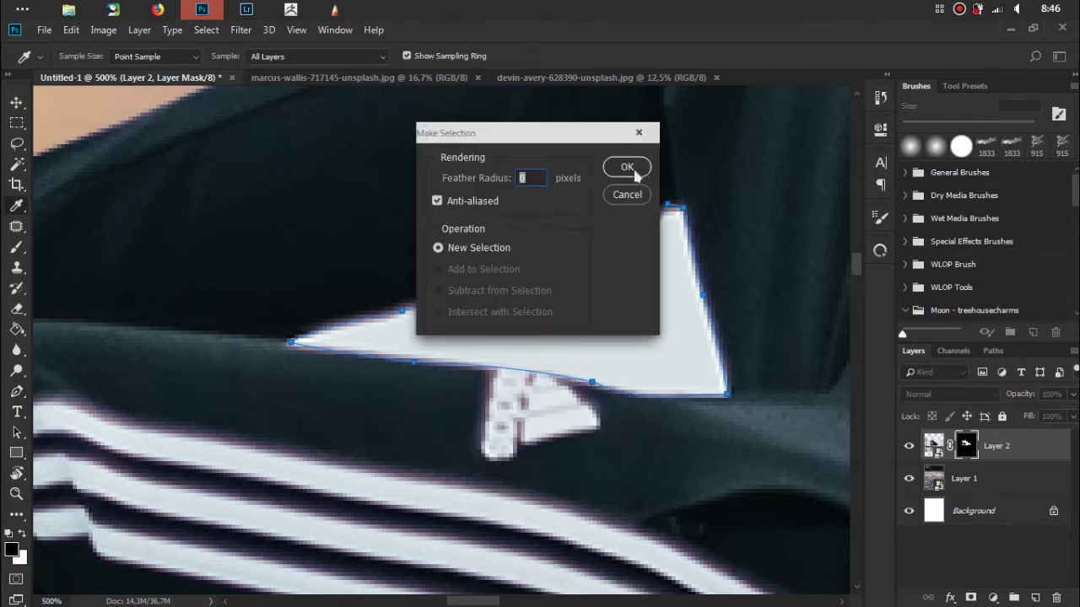
left_click(634, 173)
key("b")
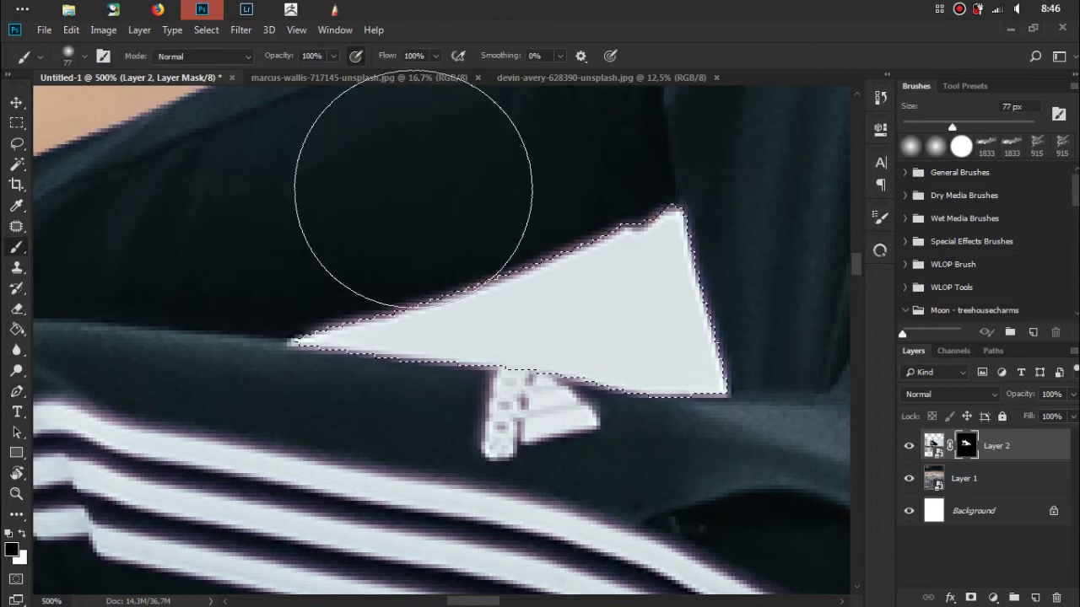
mouse_move(439, 287)
left_mouse_down()
mouse_move(696, 252)
mouse_move(718, 217)
left_mouse_up()
key("ctrl+d")
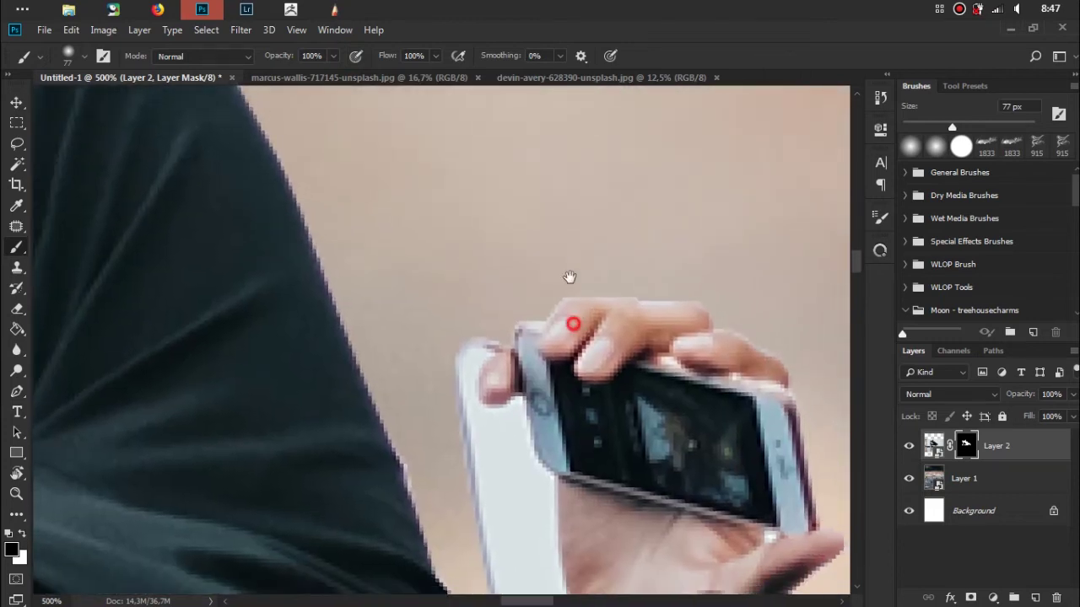
mouse_move(682, 229)
left_mouse_down()
mouse_move(573, 320)
mouse_move(544, 322)
left_mouse_up()
Start a pen path at the jacket edge and trace the white strip's left side up to the phone
key("p")
left_click(480, 523)
left_click_drag(551, 484, 581, 428)
key("ctrl+z")
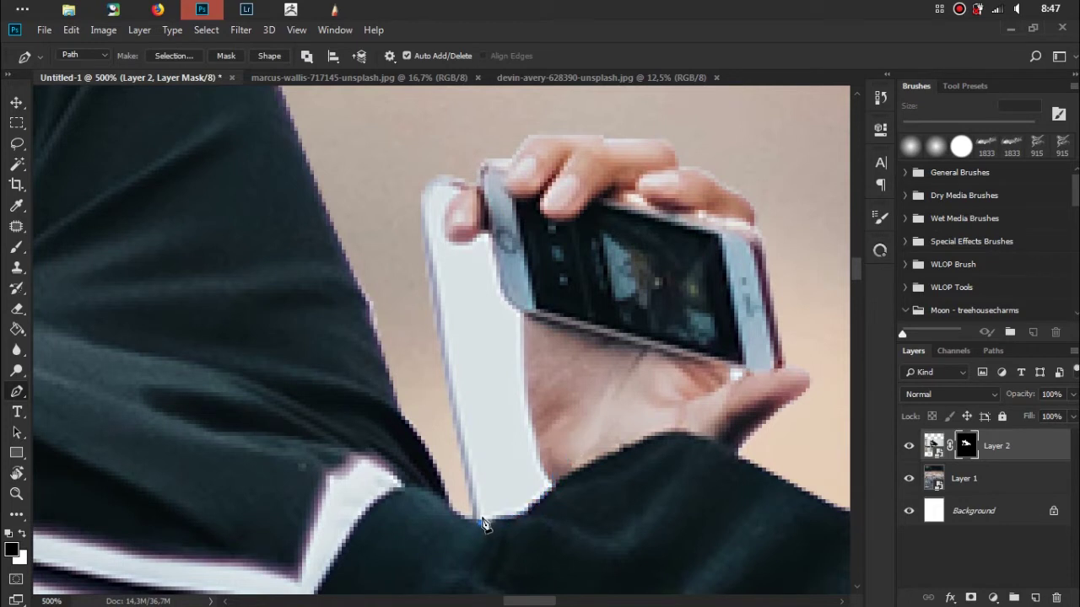
left_click(551, 487)
mouse_move(479, 518)
left_mouse_down()
mouse_move(420, 517)
mouse_move(474, 499)
mouse_move(474, 484)
left_mouse_up()
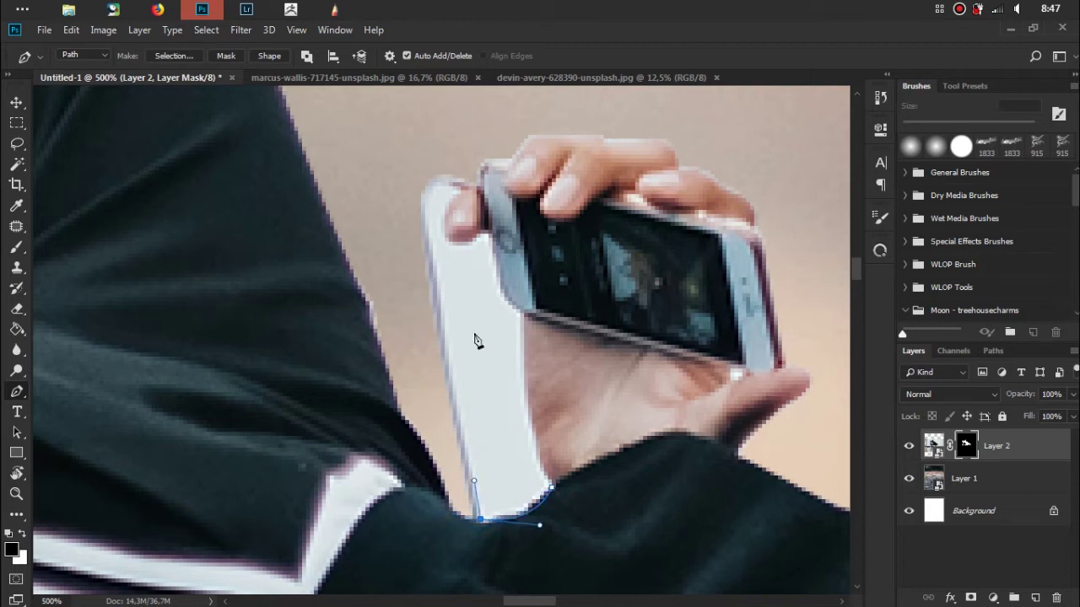
left_click_drag(460, 190, 533, 266)
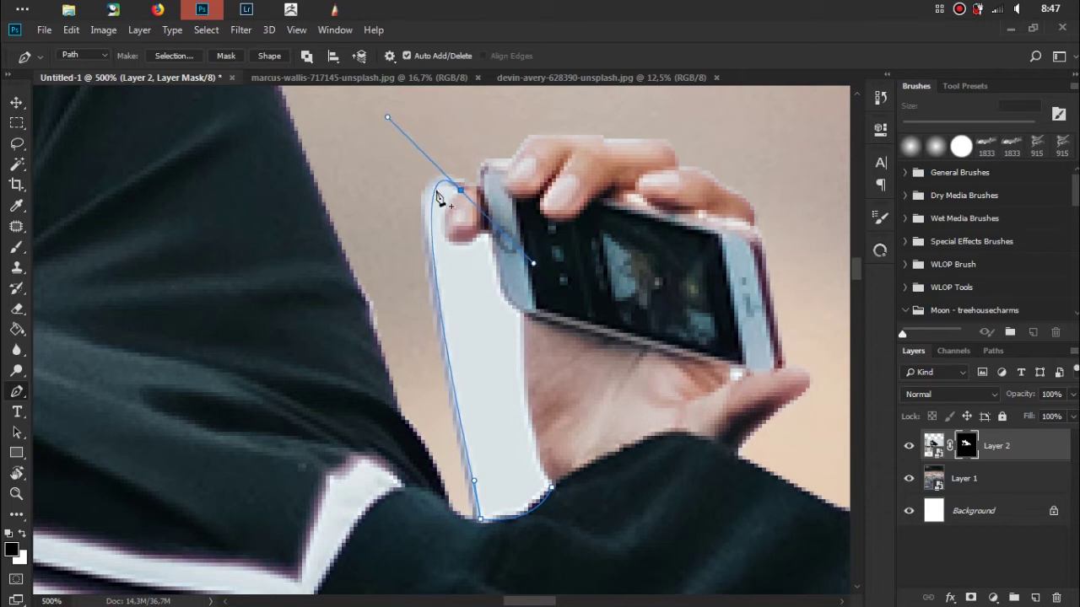
mouse_move(436, 193)
left_mouse_down()
mouse_move(450, 178)
mouse_move(433, 199)
left_mouse_up()
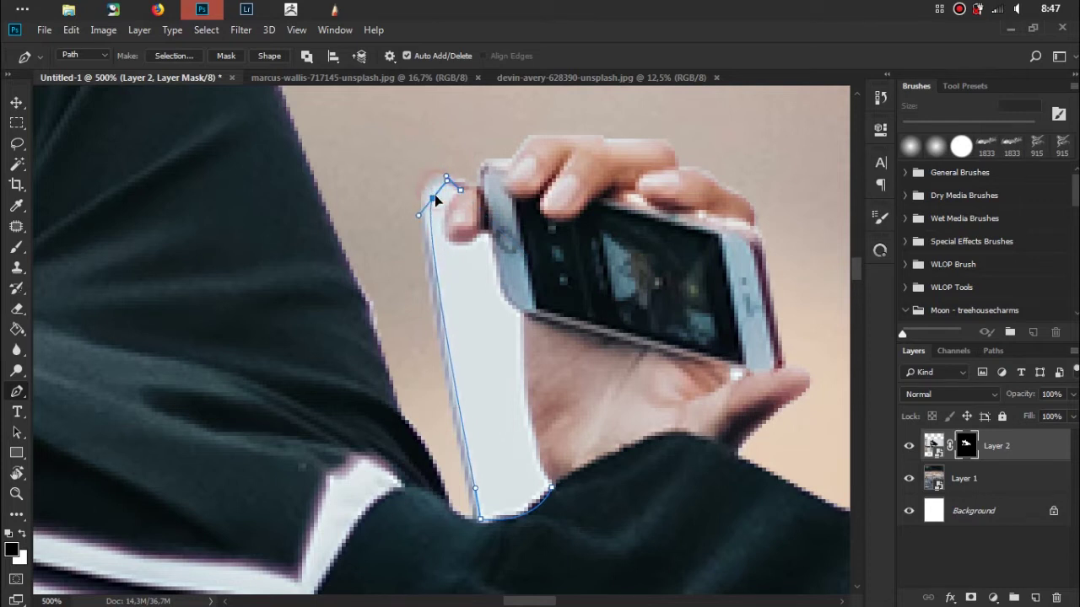
left_click_drag(448, 187, 438, 193)
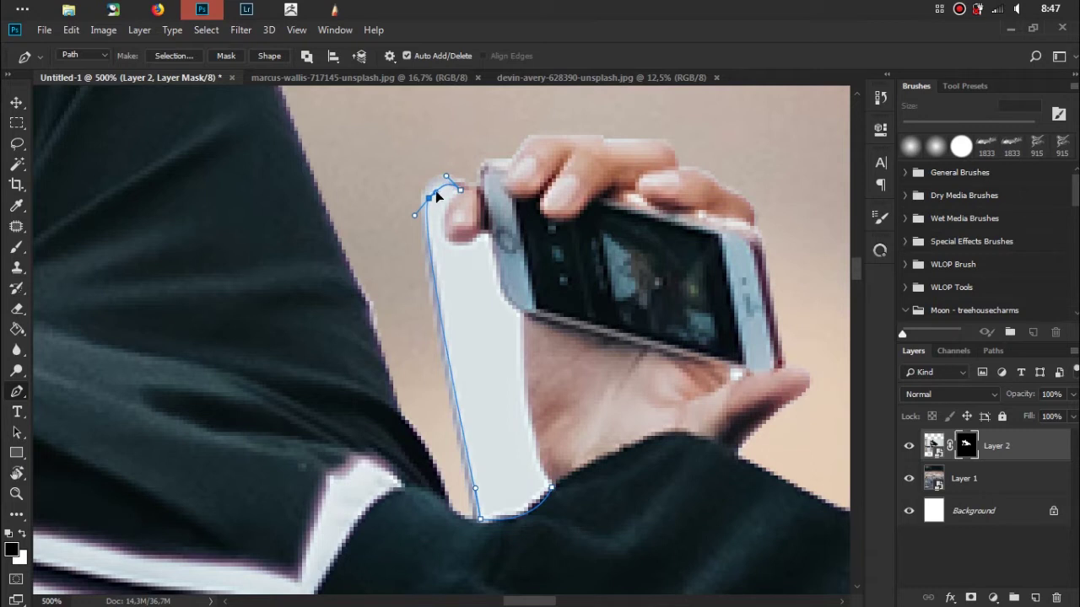
Follow the fingers and hand edge back down, closing the path around the white strip
left_click(462, 193)
left_click(451, 200)
mouse_move(460, 242)
left_mouse_down()
mouse_move(486, 251)
mouse_move(472, 242)
left_mouse_up()
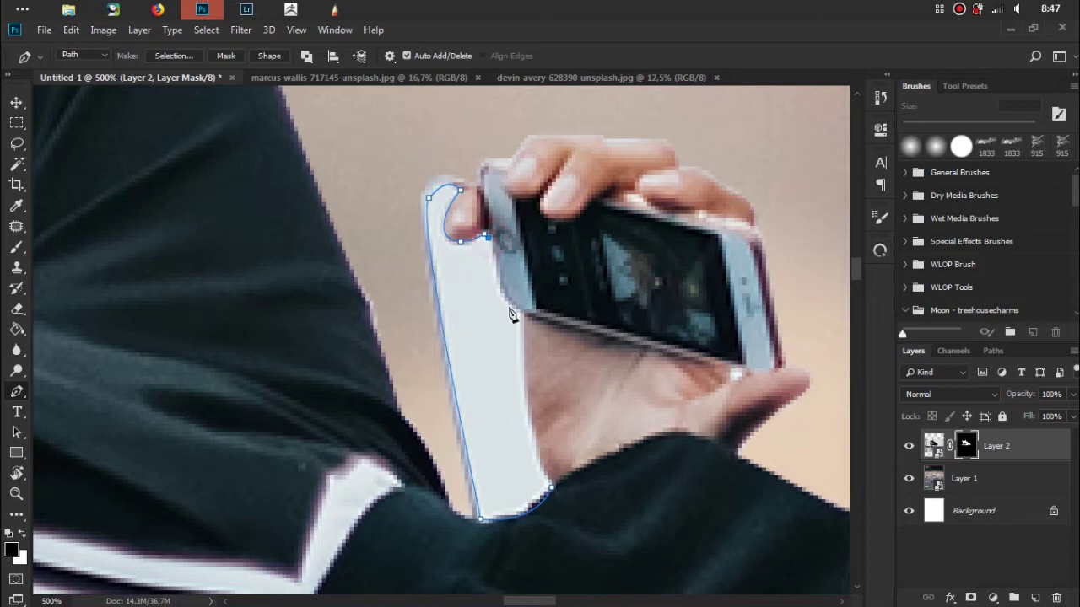
left_click_drag(523, 313, 551, 331)
key("ctrl+z")
left_click_drag(498, 286, 499, 300)
left_click(525, 313)
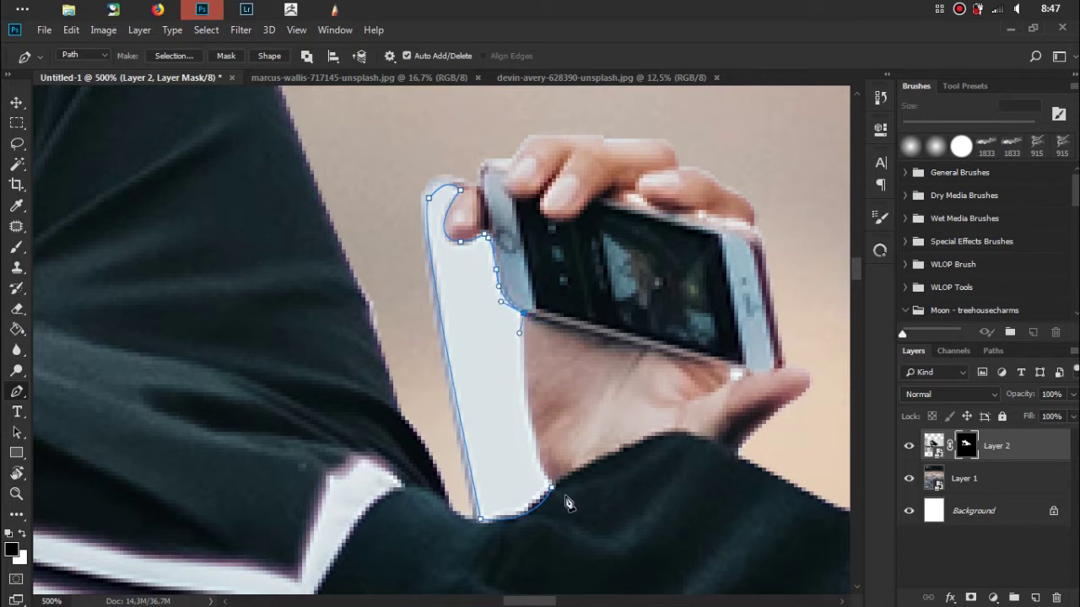
left_click_drag(550, 487, 580, 533)
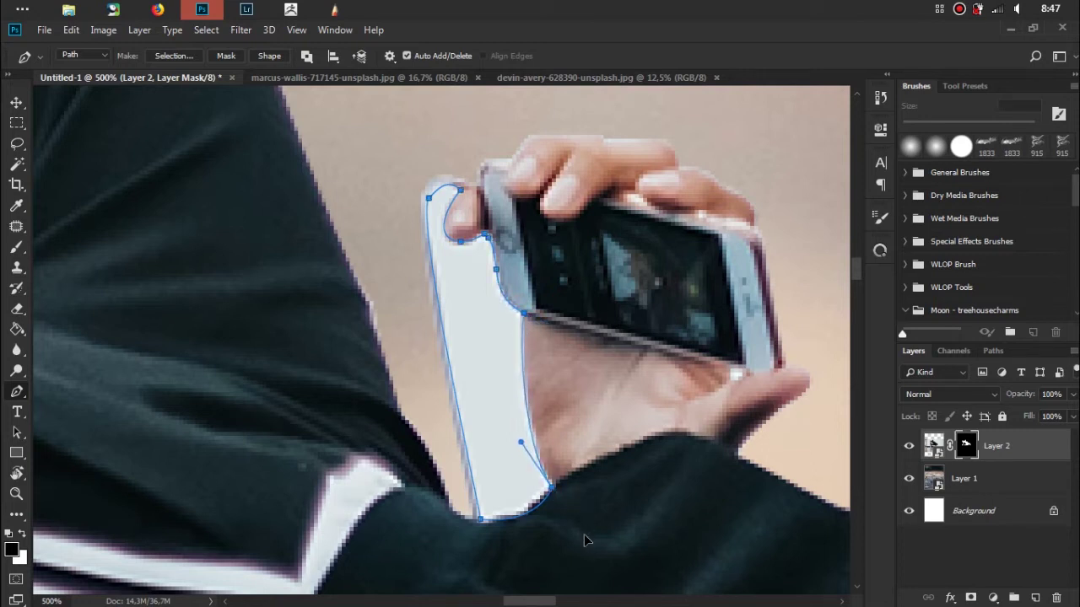
right_click(494, 356)
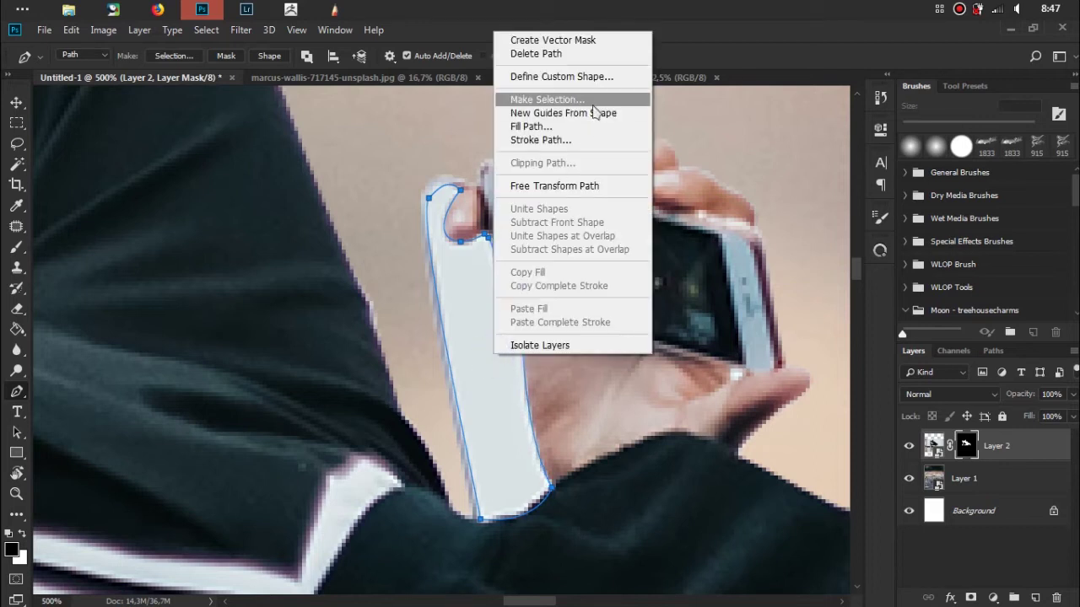
Convert the strip path to a selection, paint it black on the mask, and deselect
left_click(592, 101)
left_click(622, 164)
key("b")
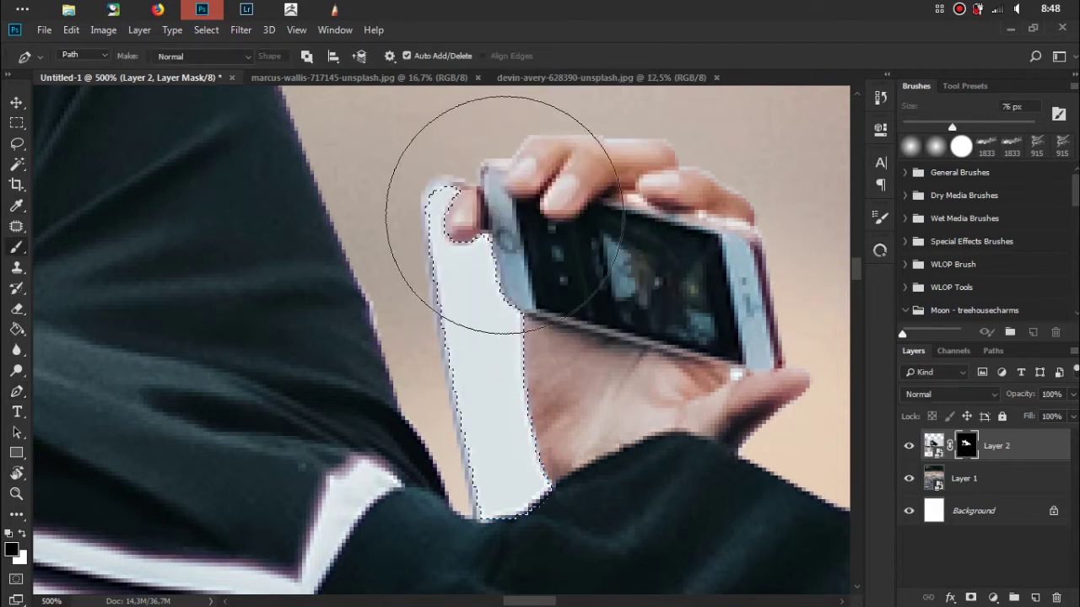
left_click_drag(458, 217, 506, 446)
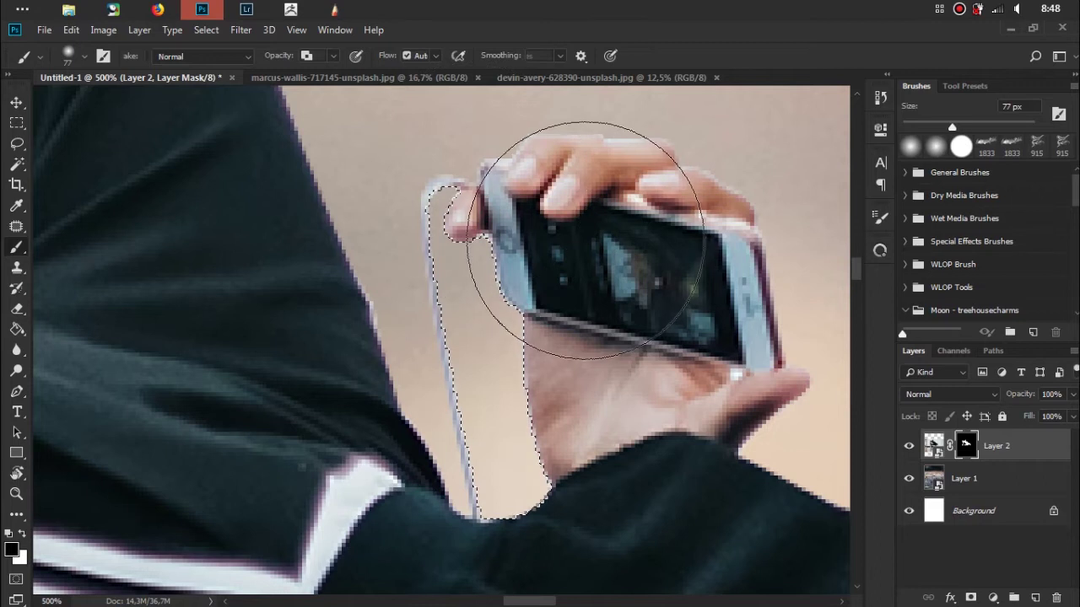
key("ctrl+d")
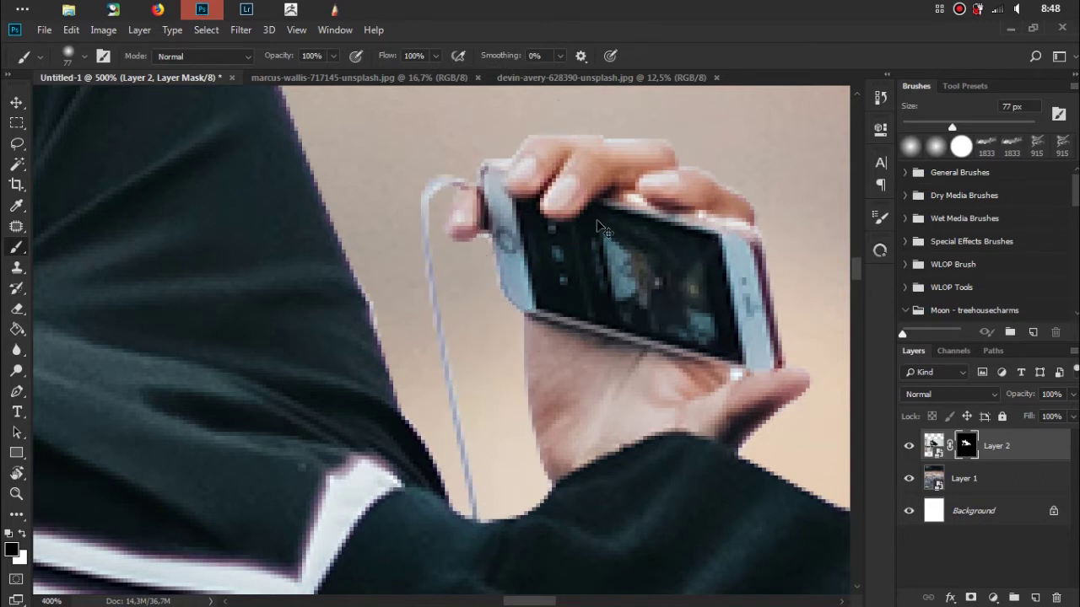
Fit the whole image in view and begin scaling the man down to about 65%
key("ctrl+minus")
key("ctrl+minus")
key("ctrl+minus")
key("ctrl+minus")
key("ctrl+minus")
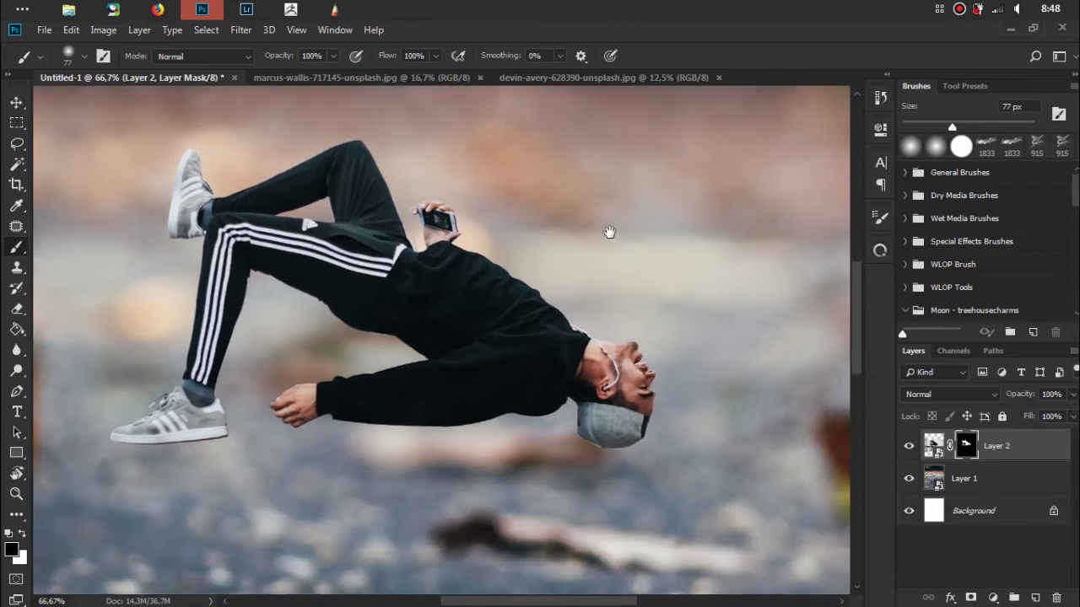
left_click_drag(608, 234, 603, 253)
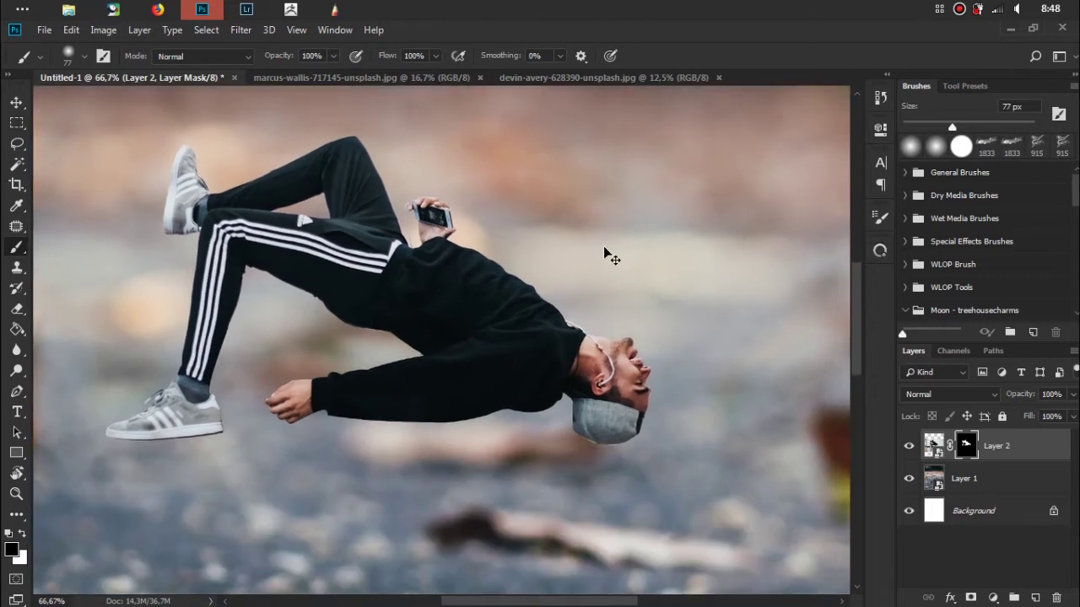
key("ctrl+minus")
key("ctrl+minus")
key("ctrl+0")
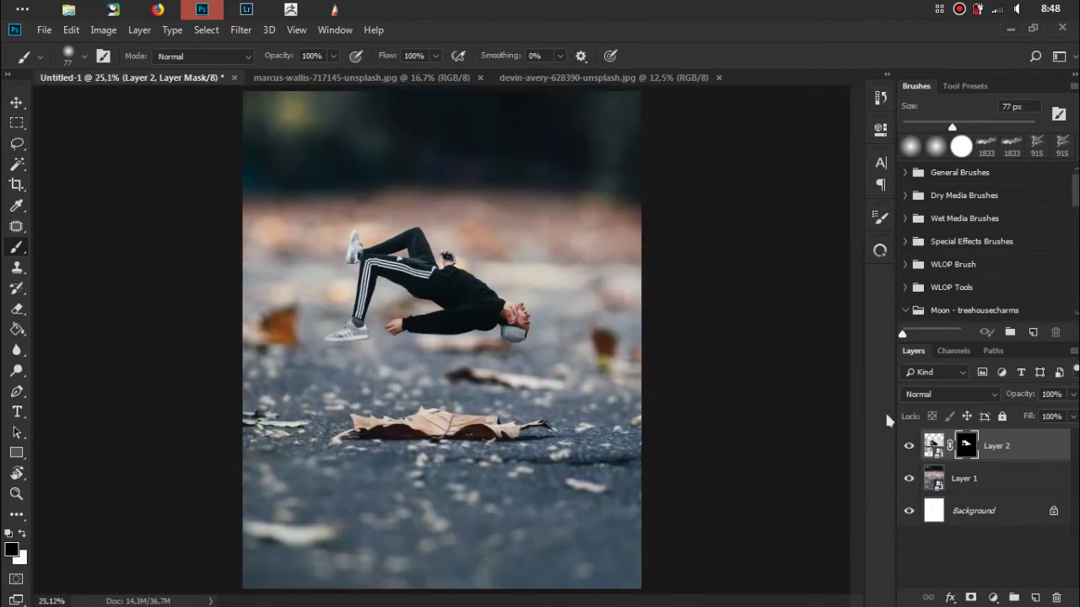
key("ctrl+t")
left_click_drag(637, 210, 573, 252)
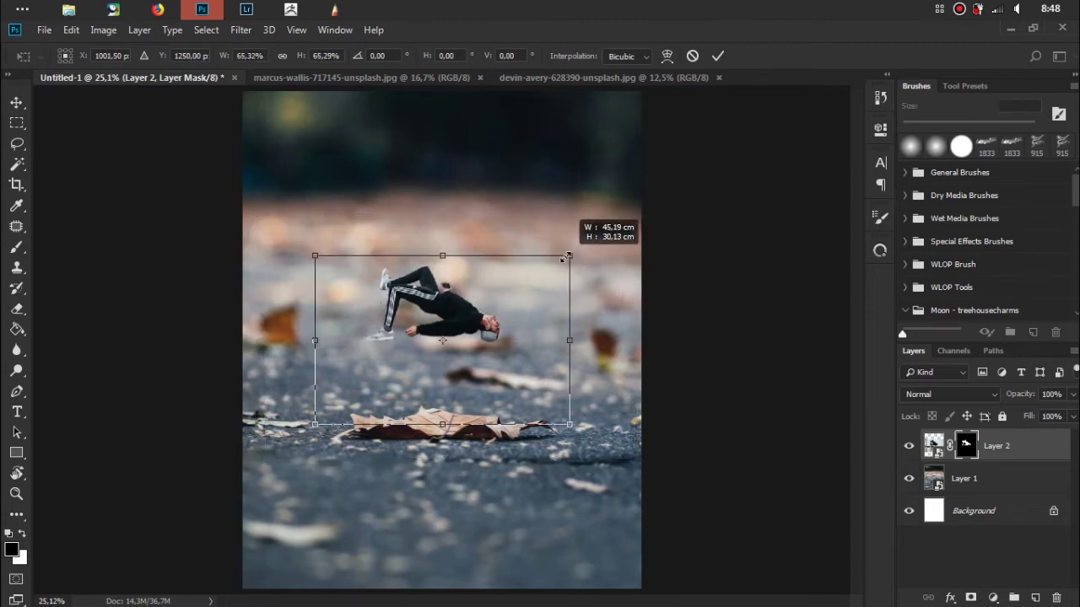
Cancel the pending resize and add a 2-column, 2-row guide layout with narrowed gutters
left_click_drag(574, 252, 565, 257)
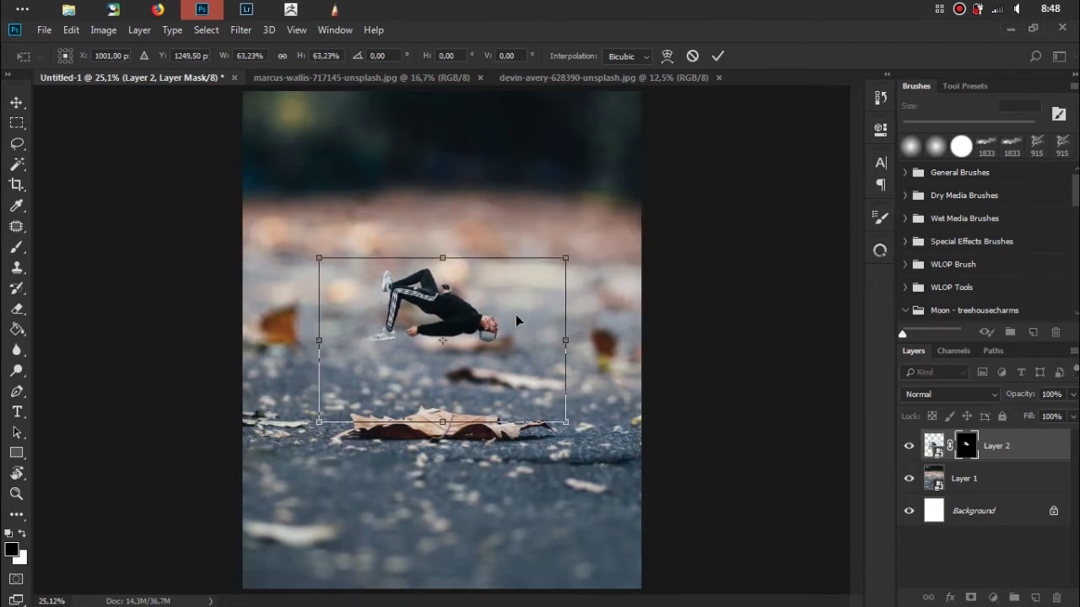
left_click(691, 56)
left_click(297, 29)
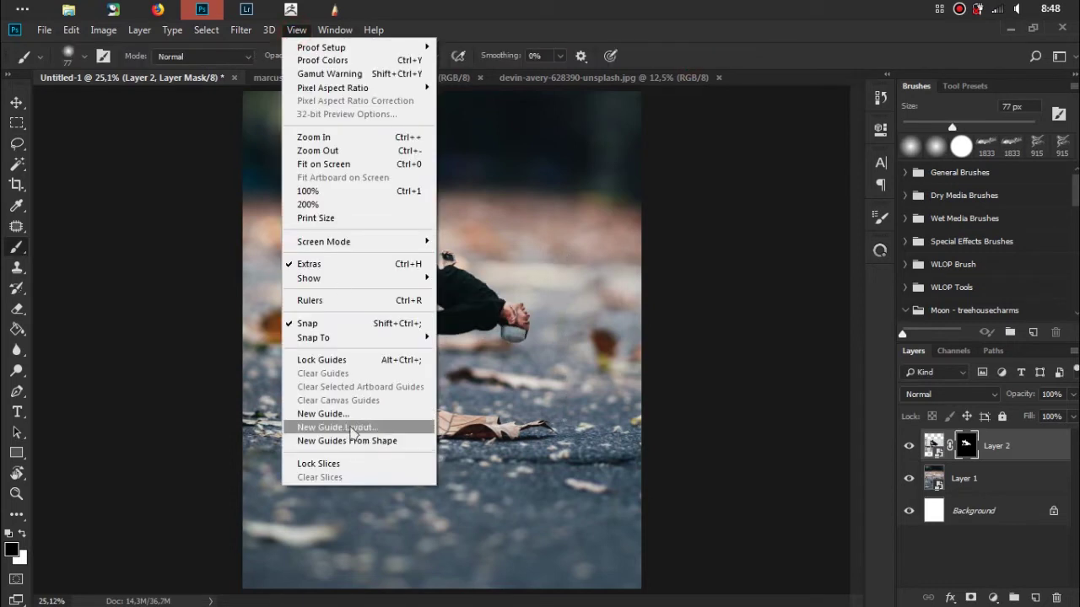
left_click(352, 427)
left_click_drag(629, 295, 614, 297)
left_click_drag(758, 297, 831, 315)
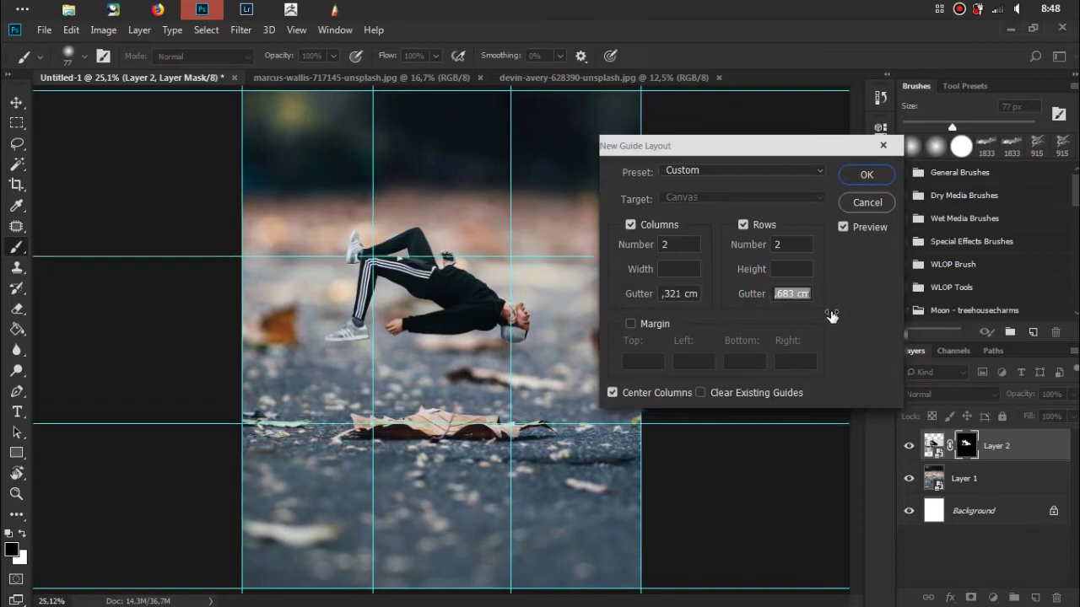
left_click(867, 174)
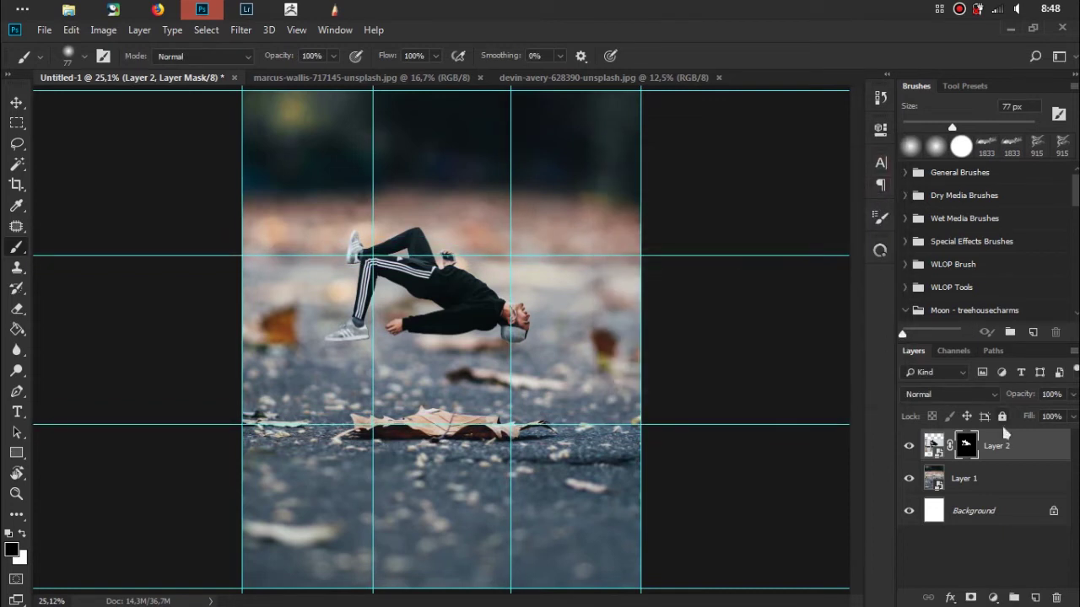
Scale the man to about 81% and move him slightly up
key("ctrl+t")
left_click_drag(636, 208, 597, 234)
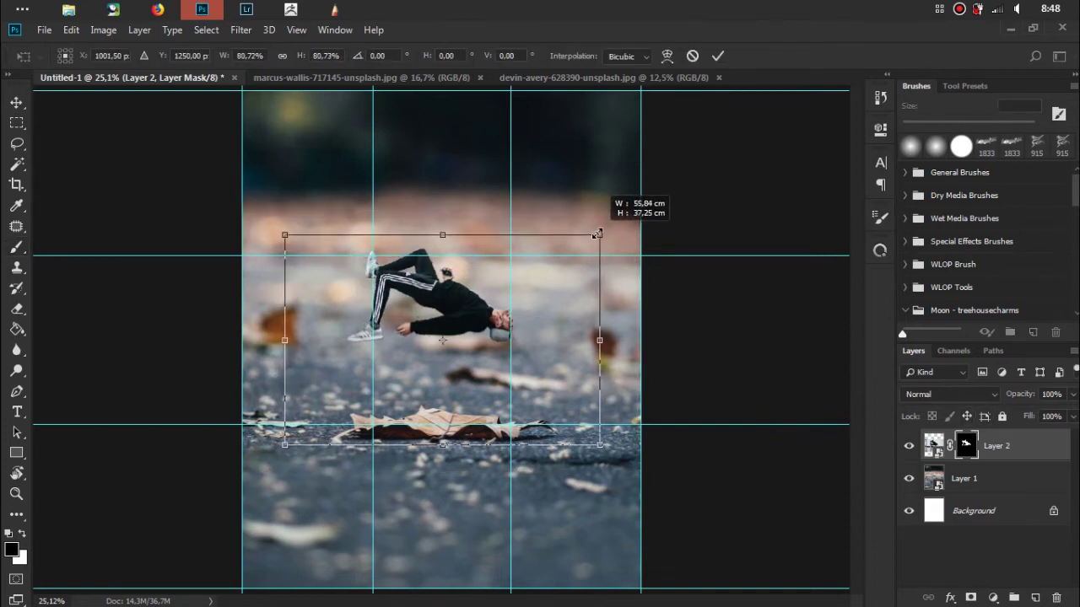
left_click_drag(597, 233, 597, 233)
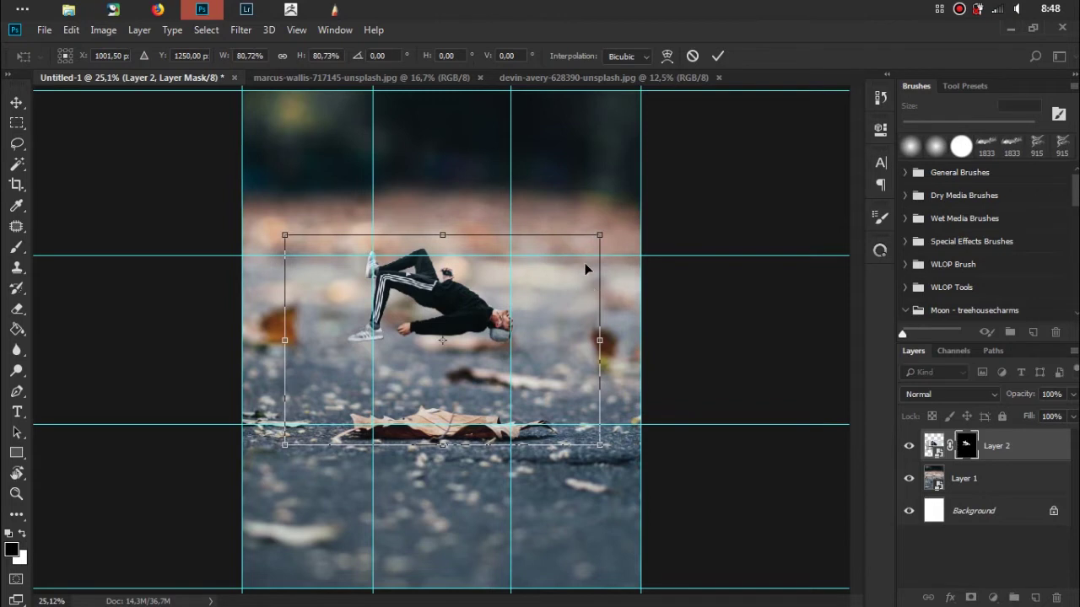
left_click_drag(565, 277, 567, 262)
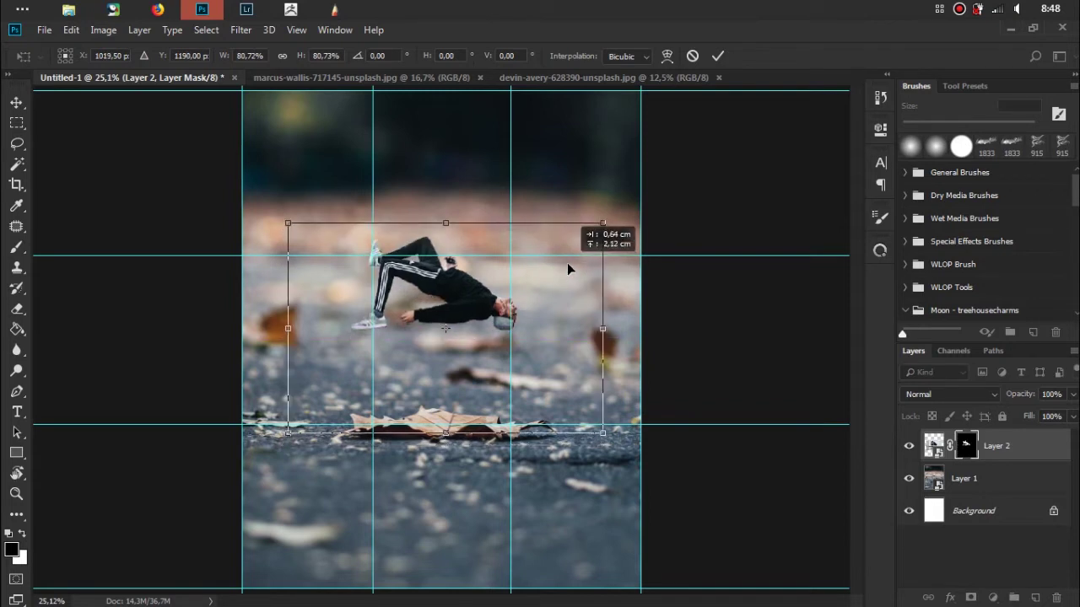
left_click_drag(568, 263, 566, 261)
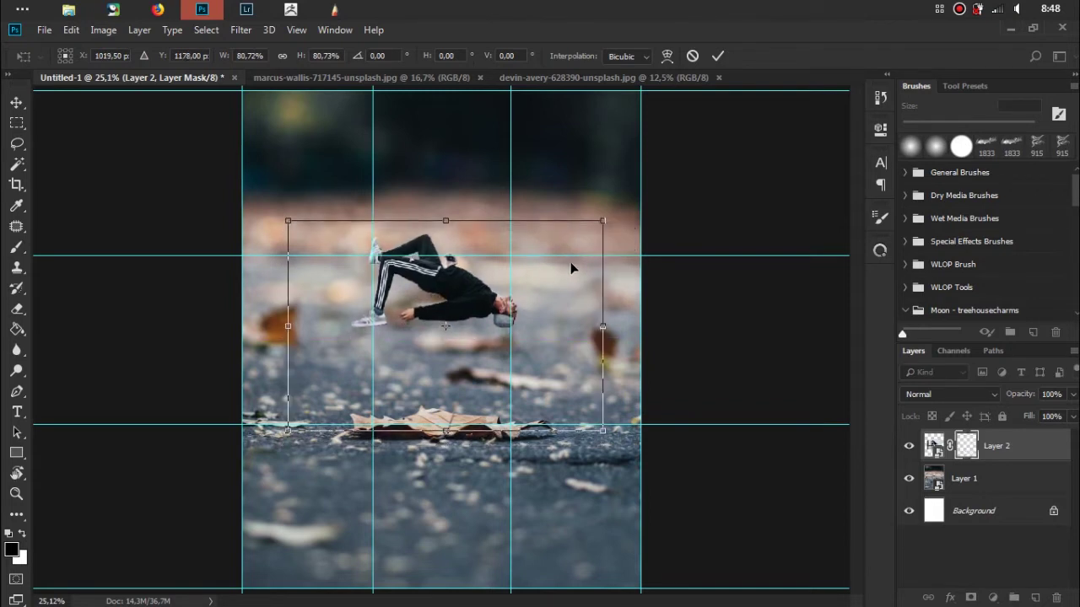
left_click(717, 56)
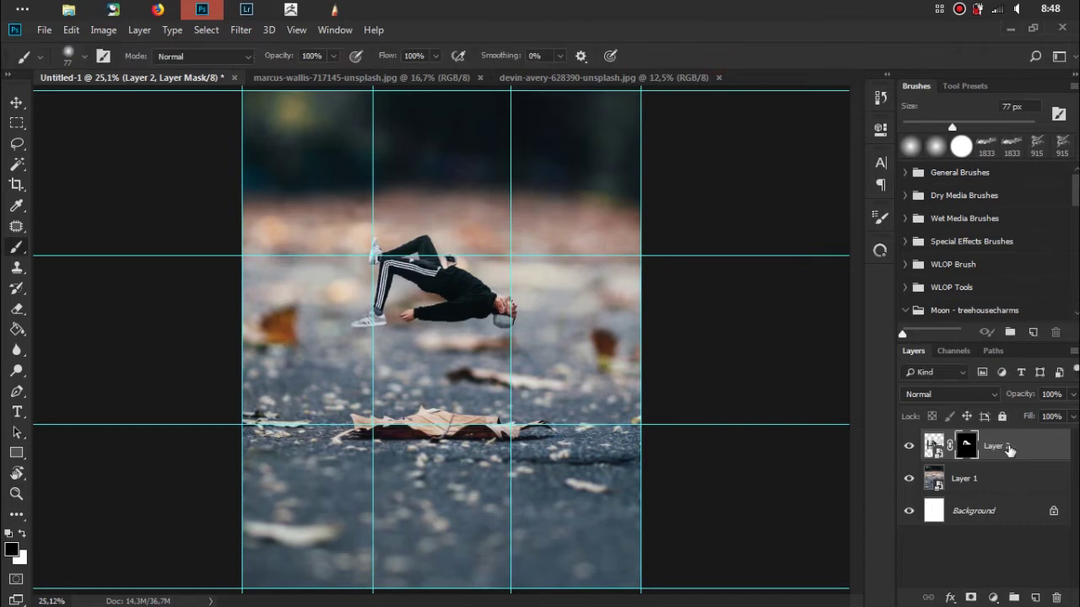
Rotate the man 30° and shift him slightly up and left
key("ctrl+t")
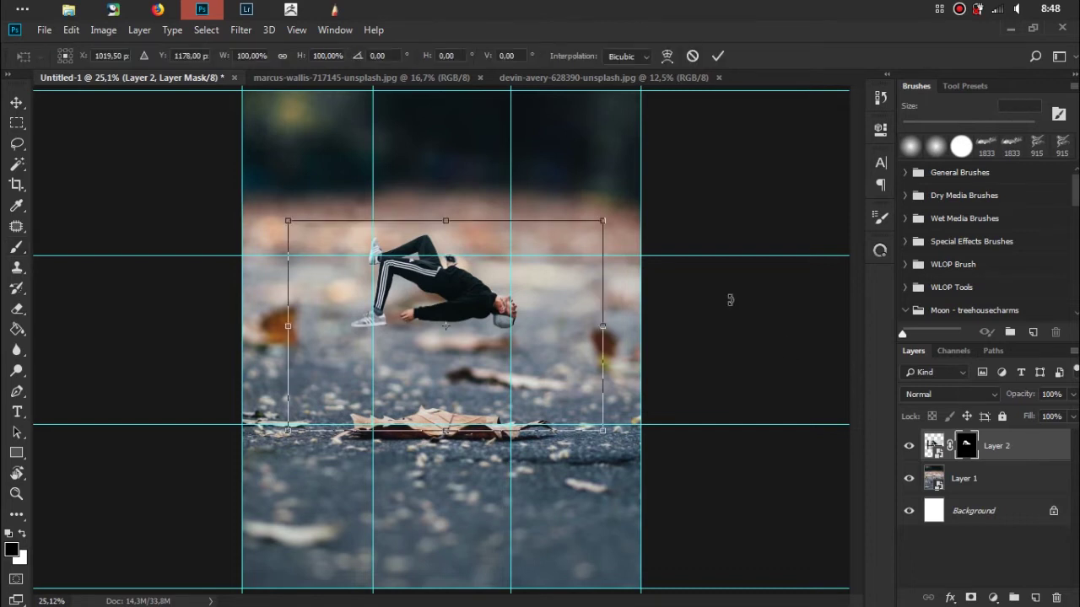
mouse_move(639, 179)
left_mouse_down()
mouse_move(578, 149)
mouse_move(674, 311)
mouse_move(654, 270)
left_mouse_up()
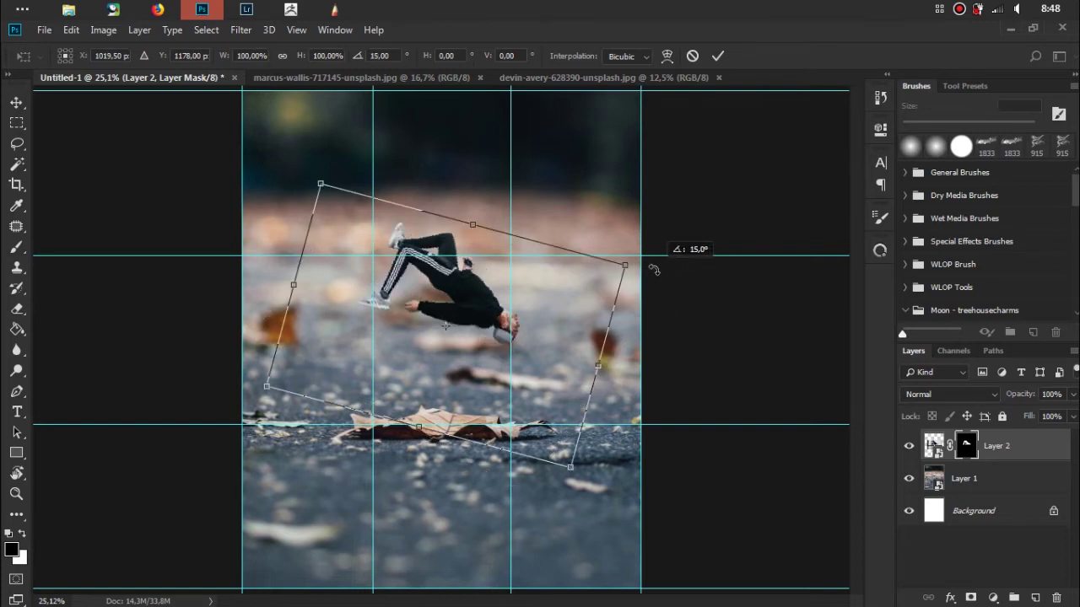
left_click_drag(654, 270, 621, 281)
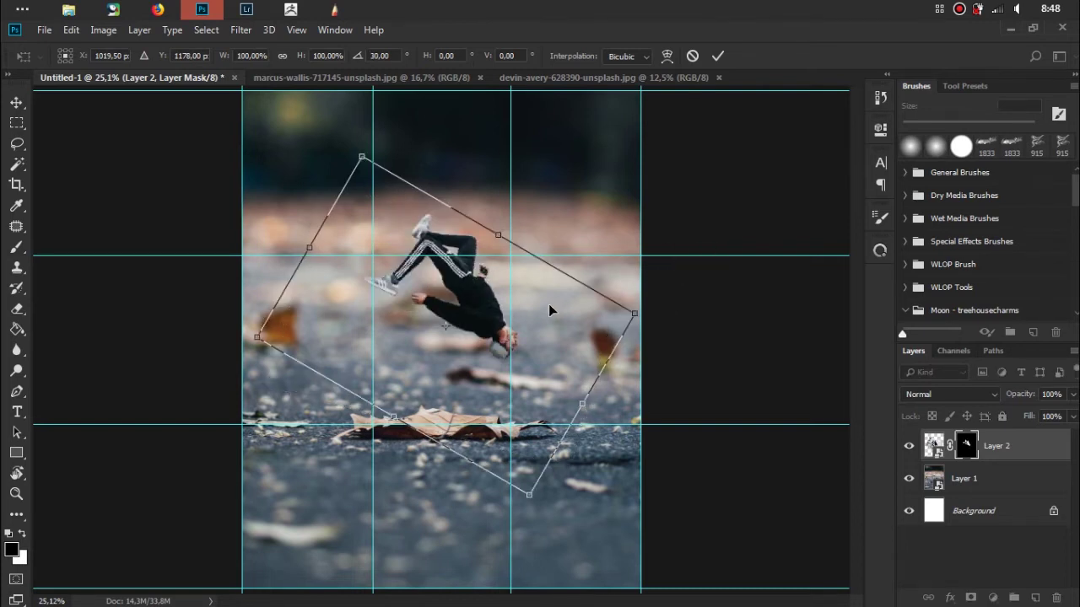
left_click_drag(549, 309, 546, 302)
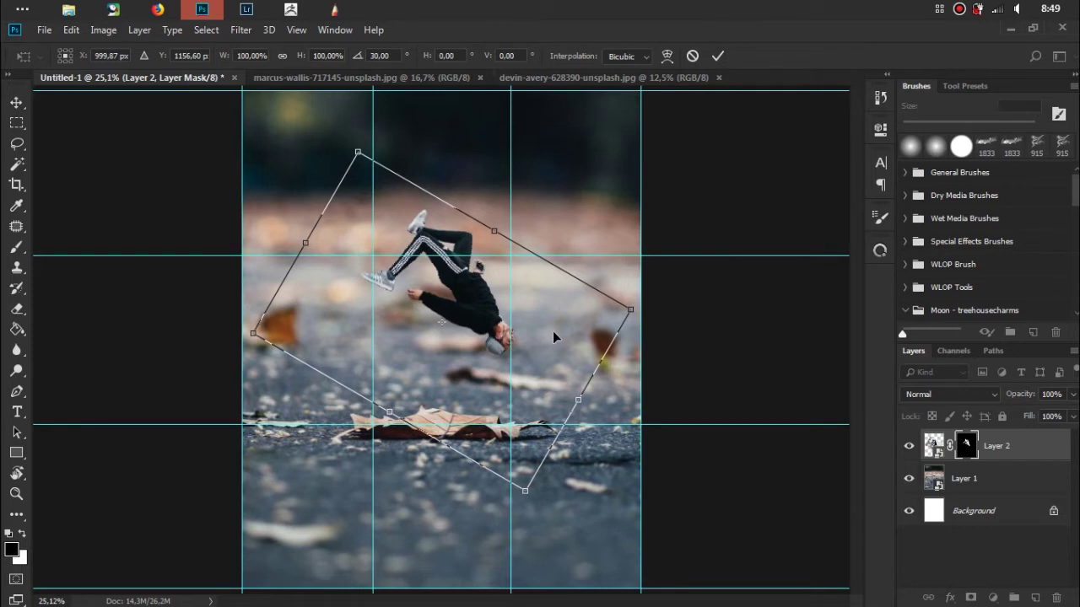
left_click(716, 56)
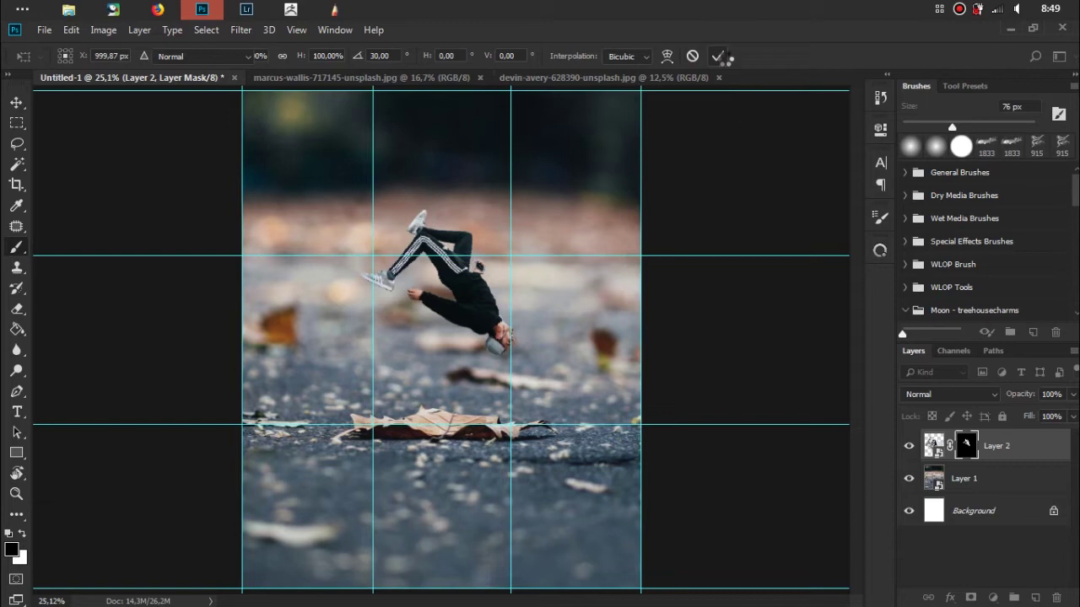
Move the man down onto the canvas centre line and put the street photo layer in a group
key("Return")
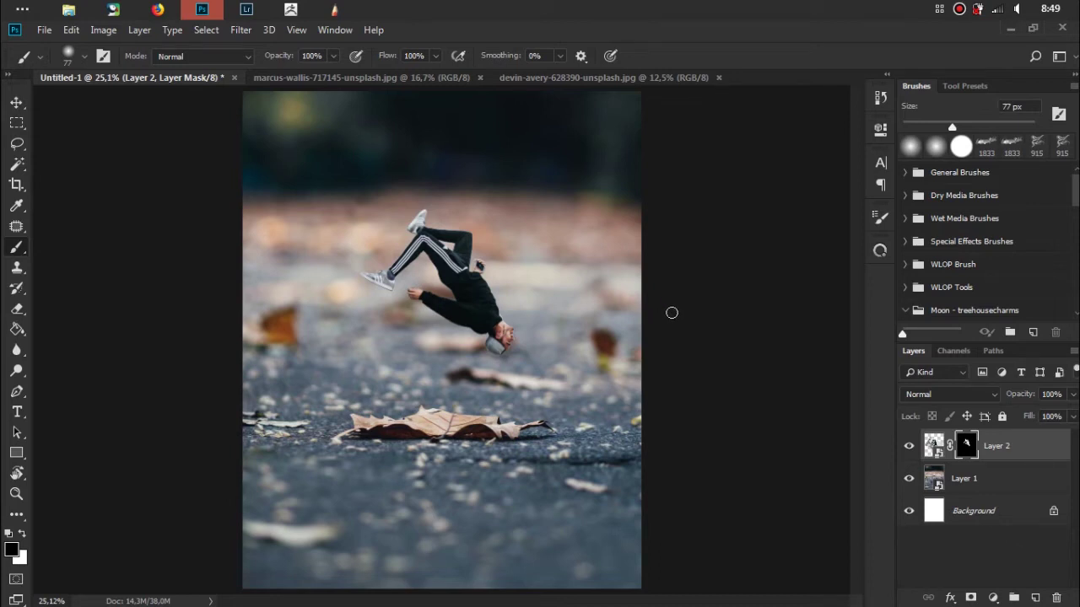
key("ctrl+semicolon")
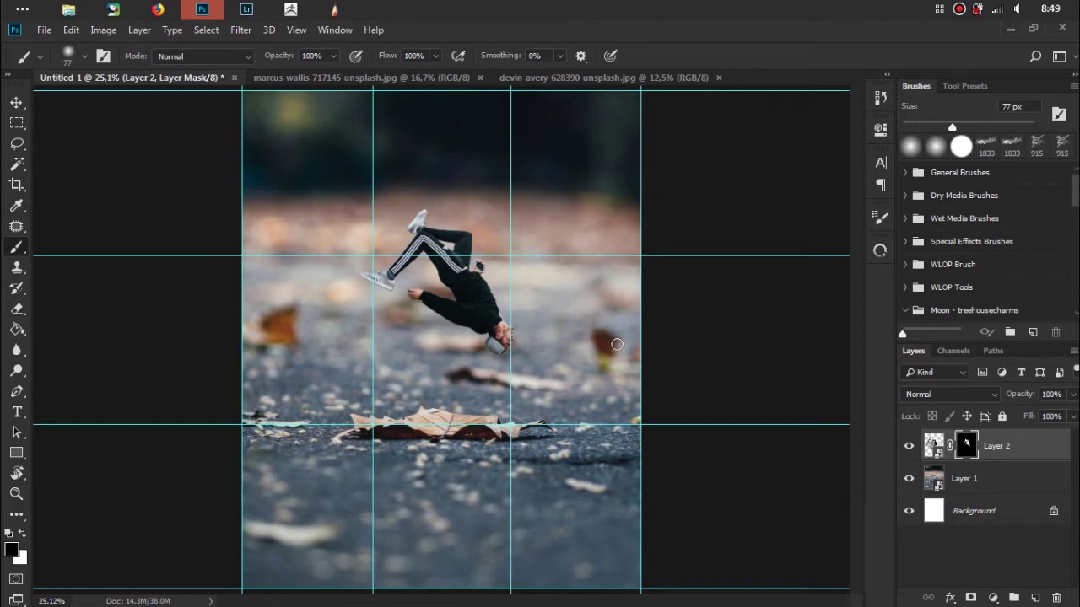
key("ctrl+t")
left_click_drag(535, 259, 535, 268)
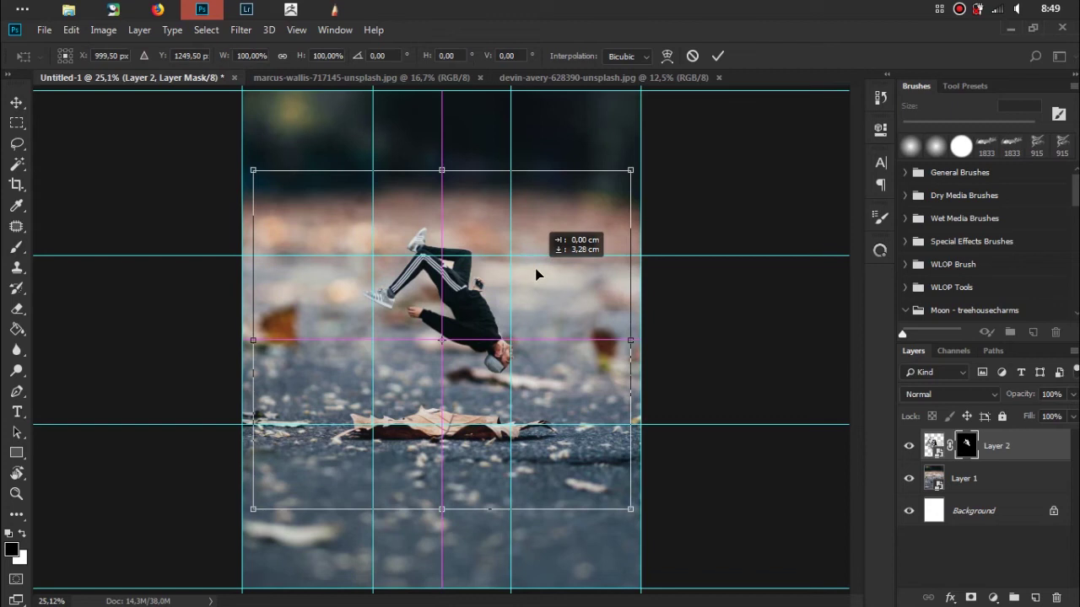
left_click(718, 56)
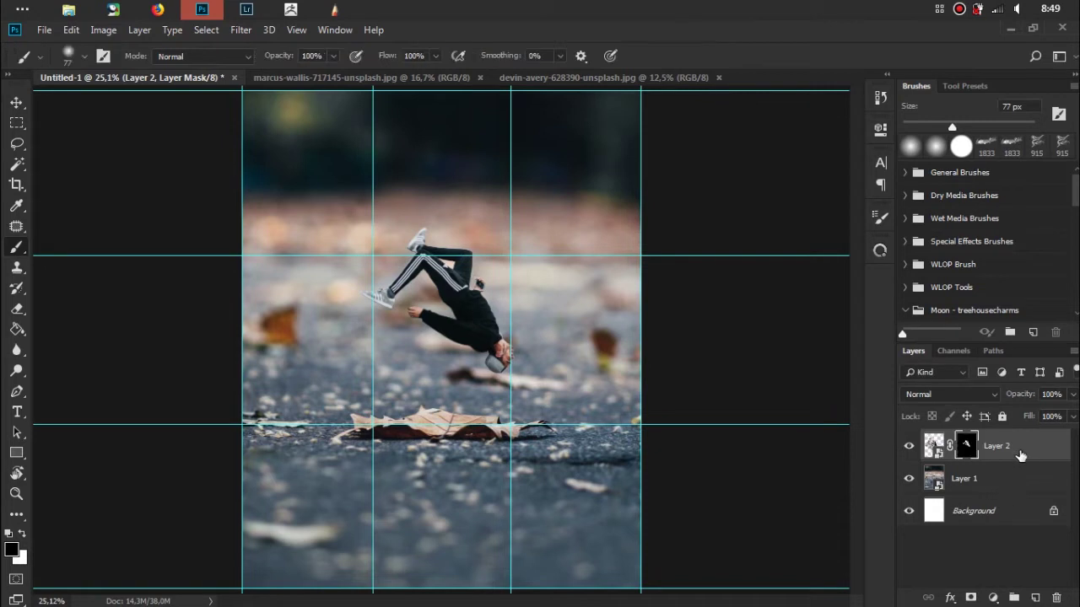
left_click_drag(1014, 485, 1014, 597)
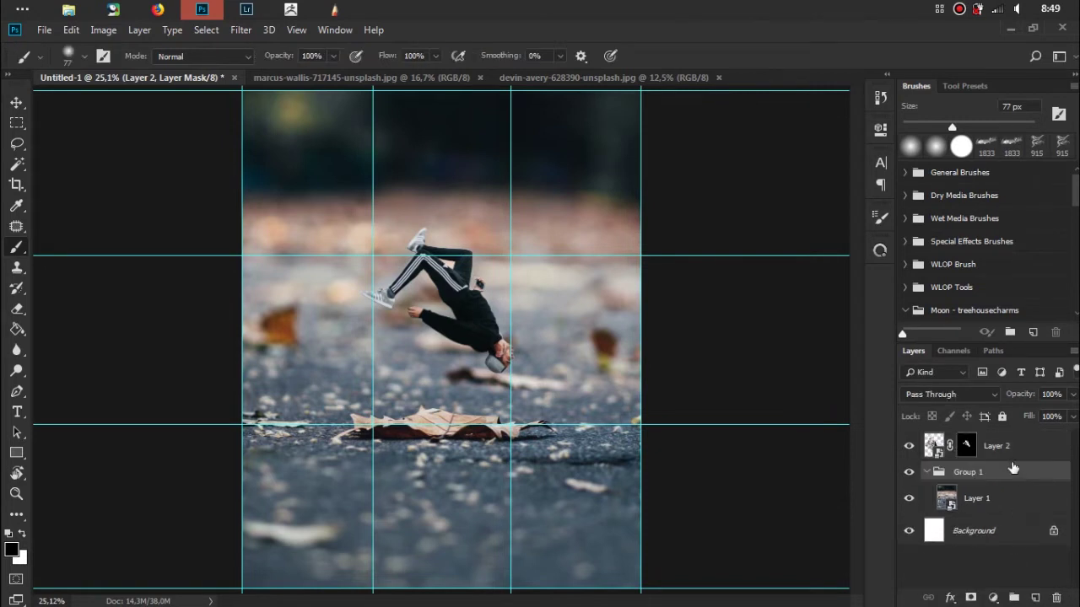
Group the man's layer and rename the two groups 'object' and 'bg'
left_click_drag(1028, 447, 1013, 598)
double_click(968, 439)
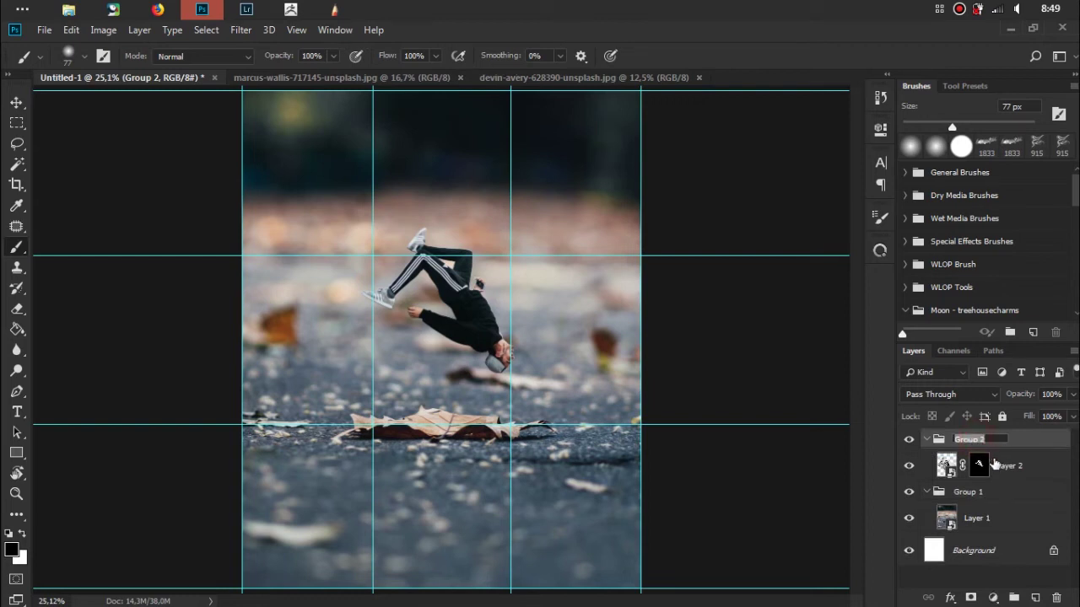
type("objec")
key("Return")
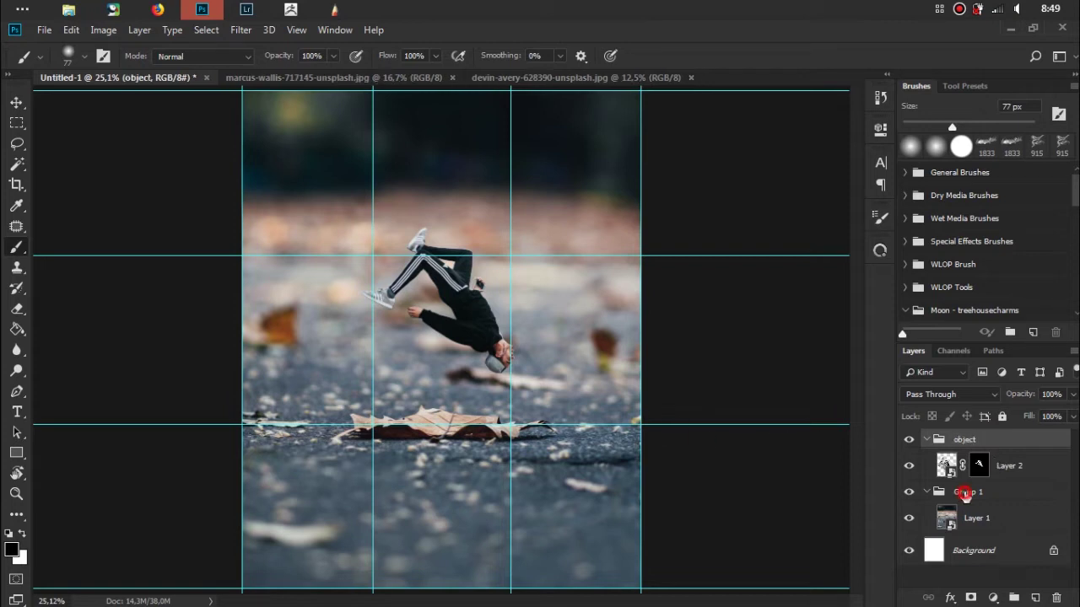
double_click(966, 494)
type("bg")
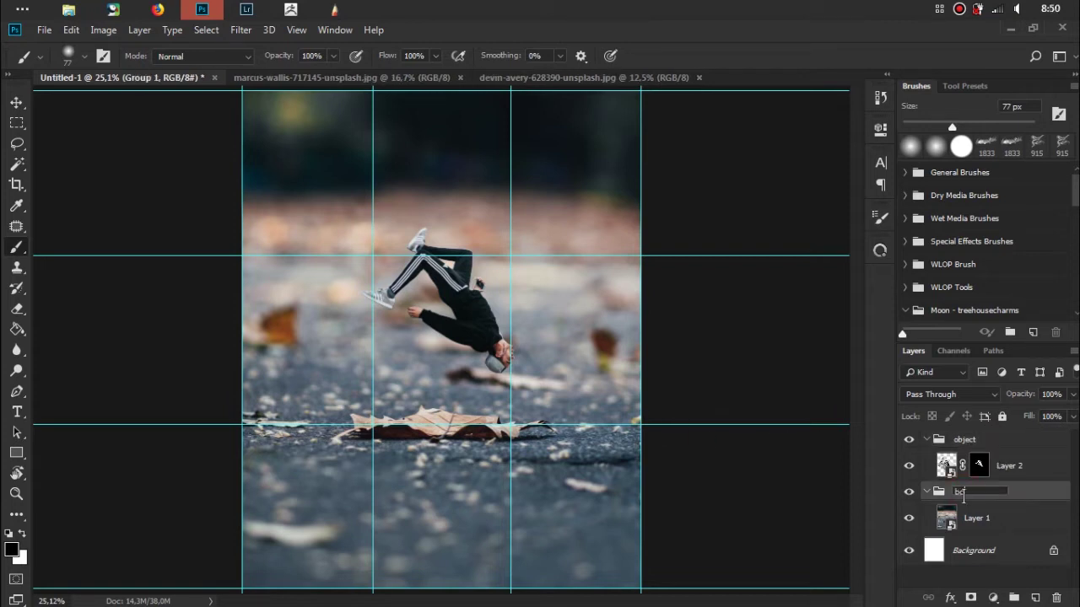
key("Return")
Collapse bg and add a new group containing an empty layer above it
left_click(927, 492)
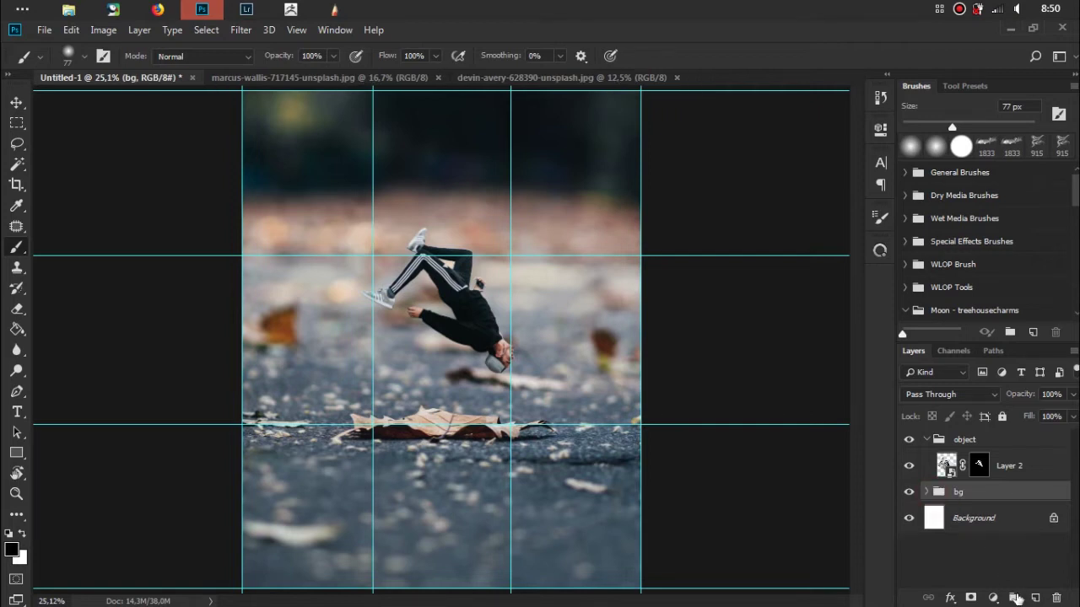
left_click(1014, 597)
left_click(1035, 598)
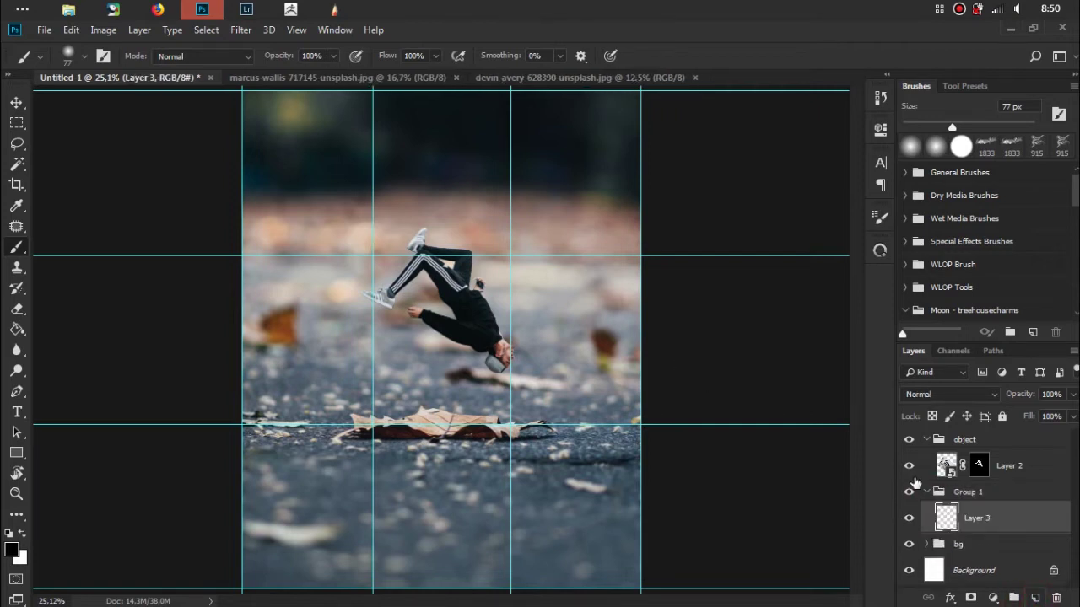
Set a soft round brush at 1811 px and zoom out to show space around the image
right_click(349, 249)
left_click_drag(496, 292, 523, 292)
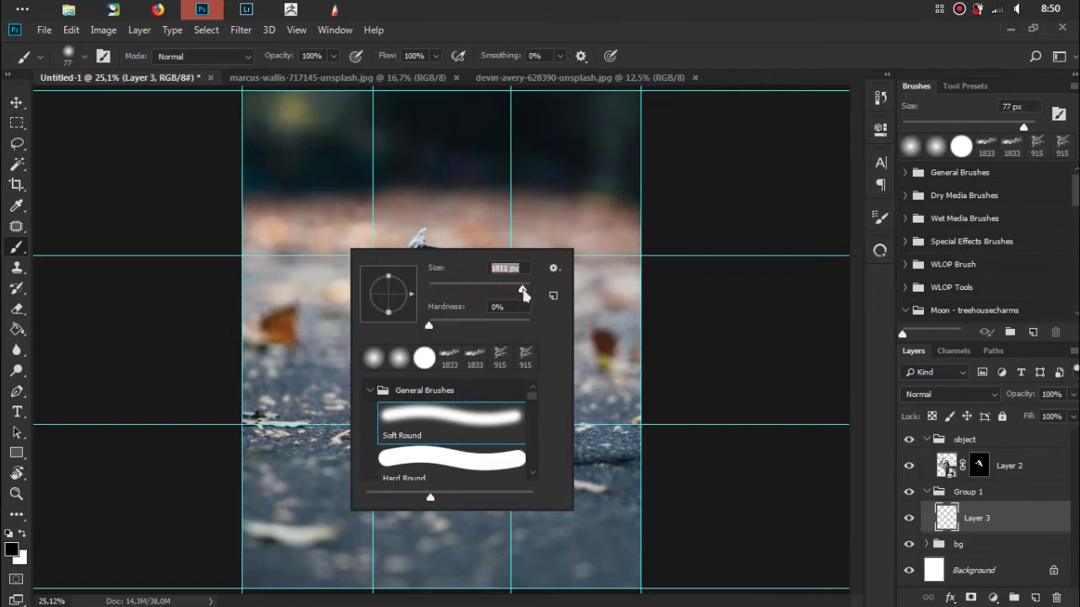
left_click(688, 38)
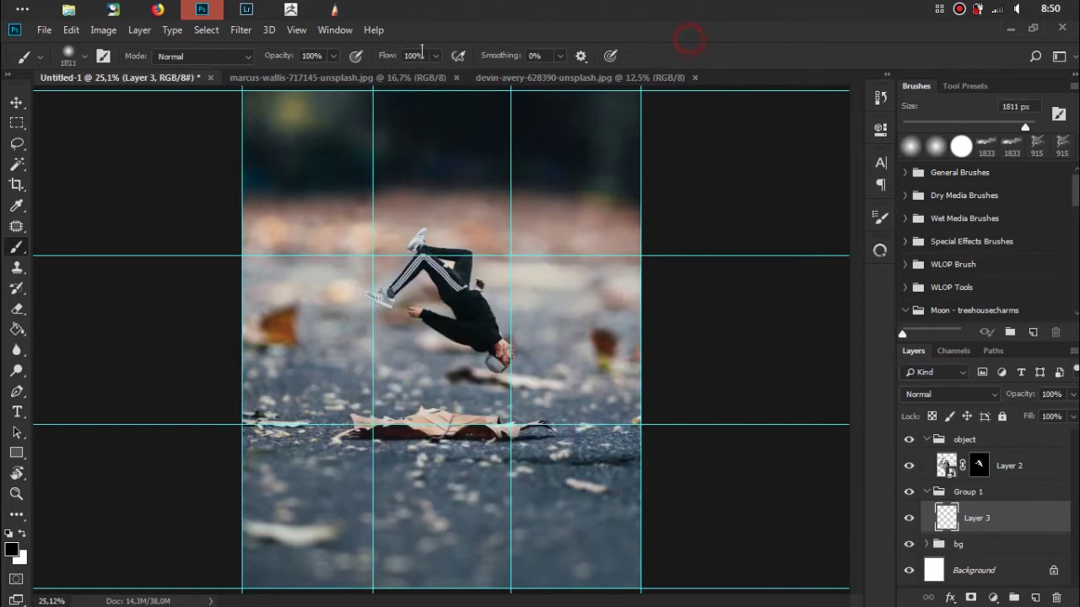
key("ctrl+minus")
key("ctrl+minus")
key("ctrl+minus")
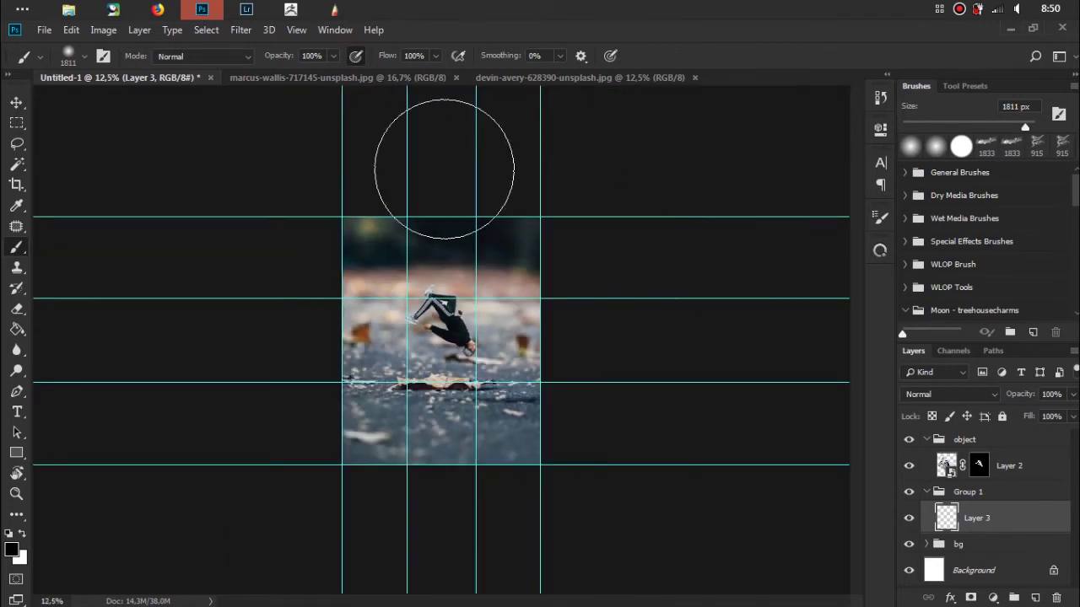
left_click(269, 248)
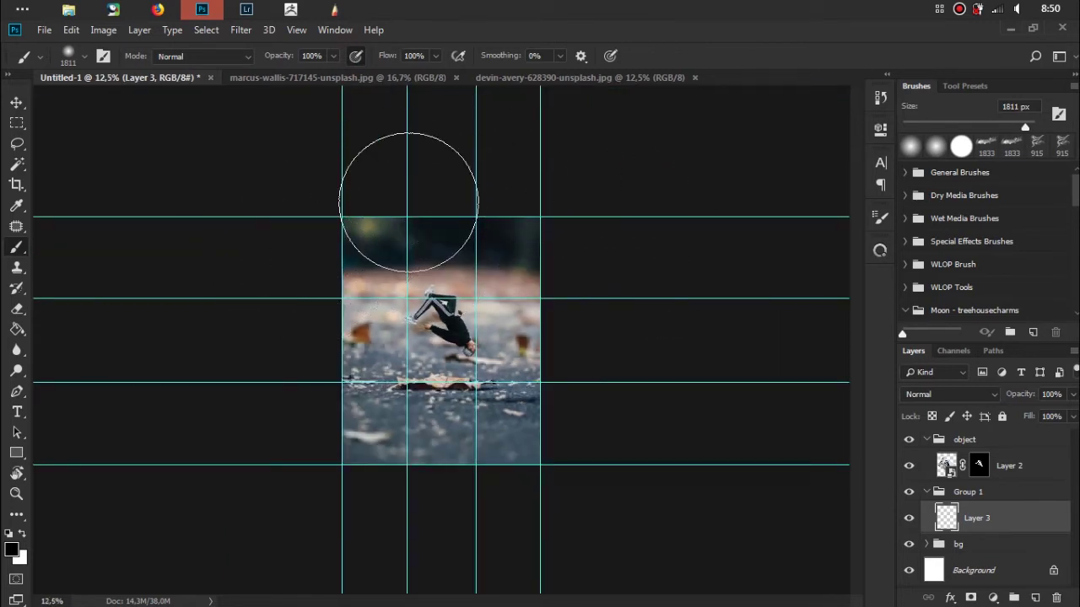
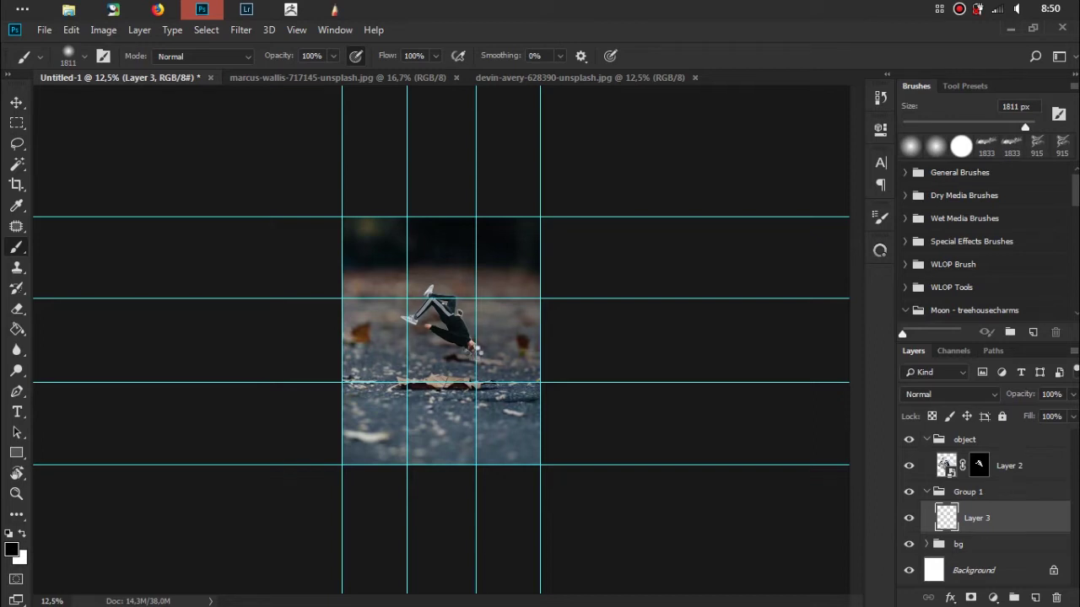
Paint dark strokes over the road on Layer 3, then add Layer 4 beneath it and paint faint darkening strokes
mouse_move(629, 413)
left_mouse_down()
mouse_move(327, 473)
mouse_move(563, 419)
mouse_move(360, 478)
mouse_move(506, 446)
mouse_move(595, 443)
left_mouse_up()
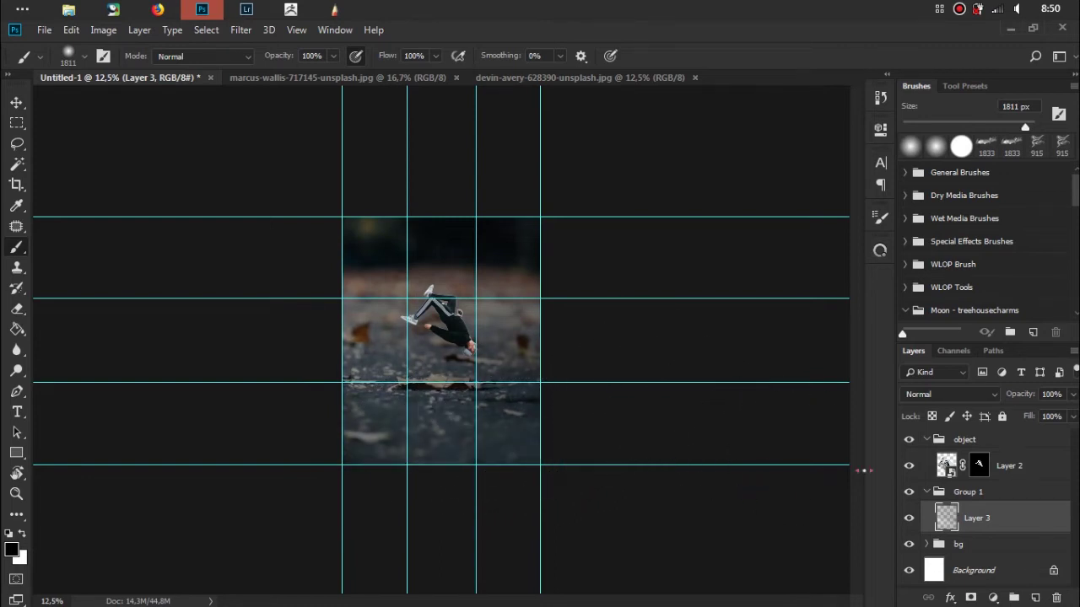
left_click(1035, 598)
left_click_drag(1019, 513, 995, 558)
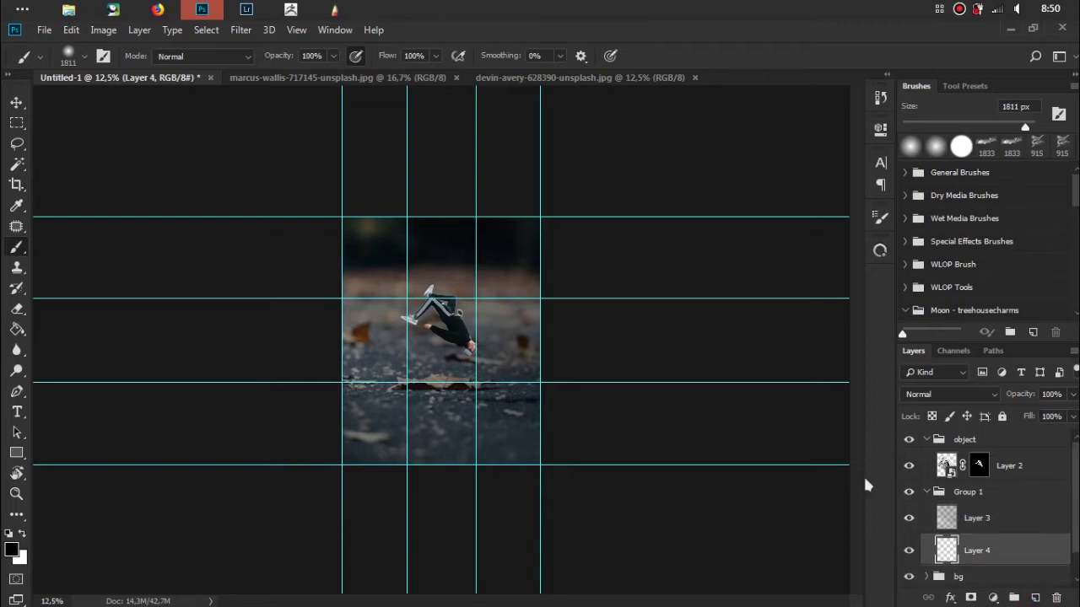
left_click(624, 317)
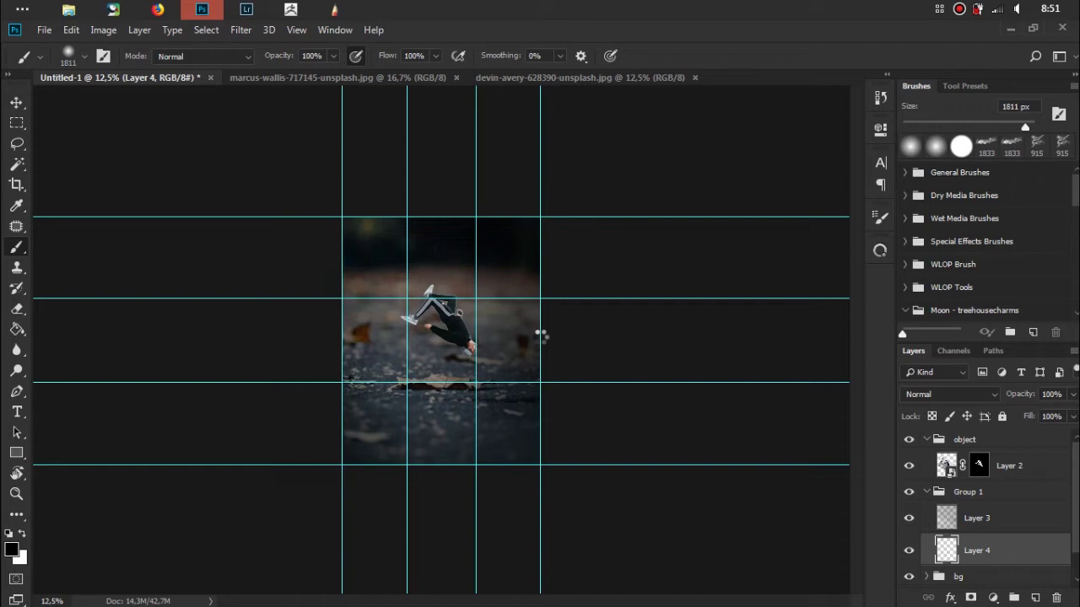
left_click(447, 427)
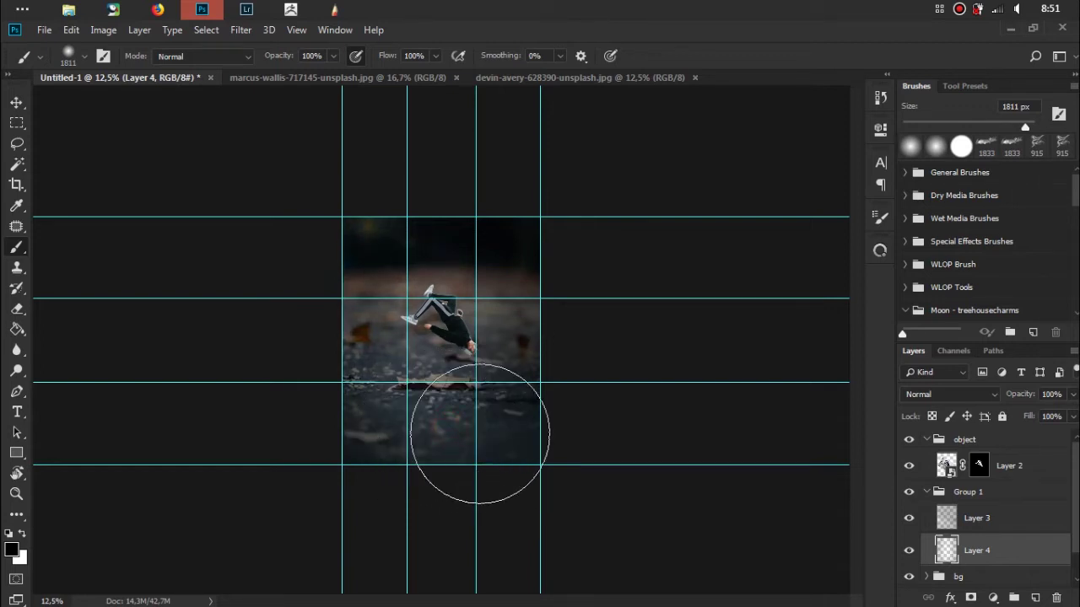
left_click_drag(498, 410, 559, 422)
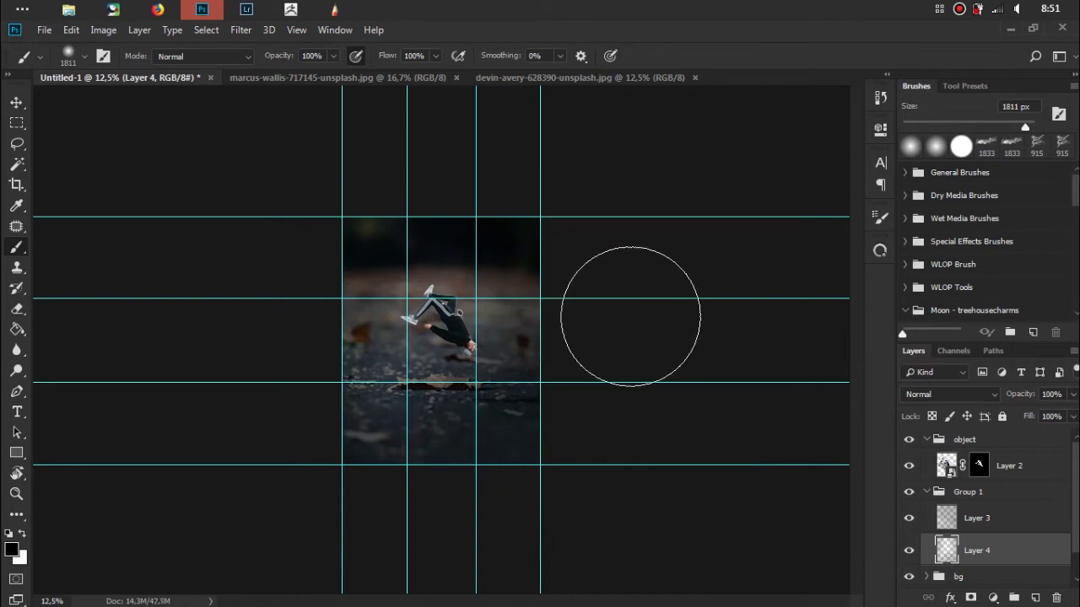
Hide the guides, zoom in, and turn off Group 1 to compare the darkening
key("ctrl+semicolon")
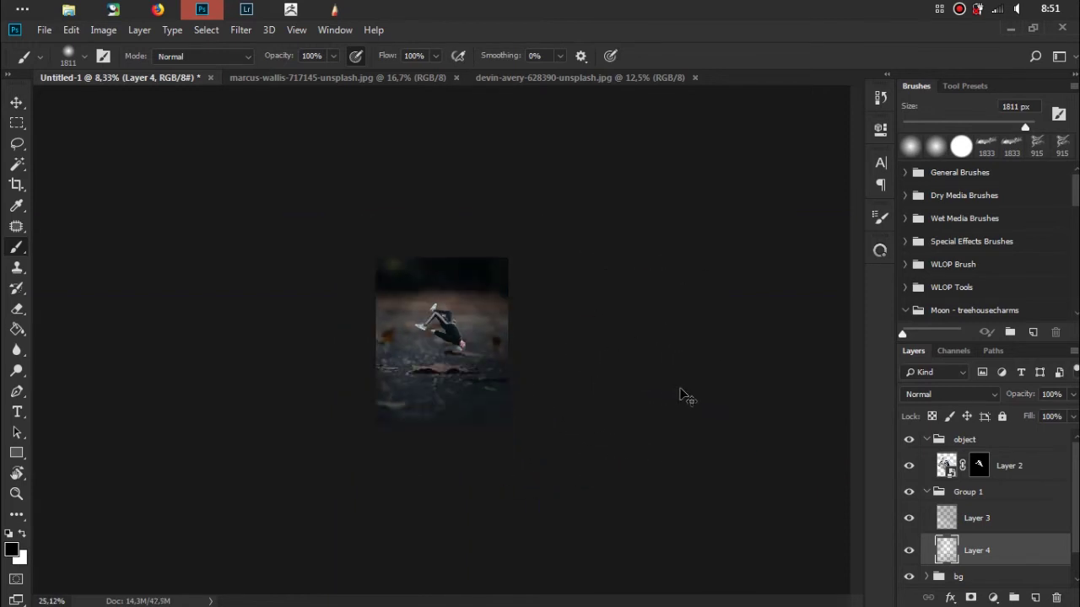
key("ctrl+plus")
key("ctrl+plus")
left_click(910, 493)
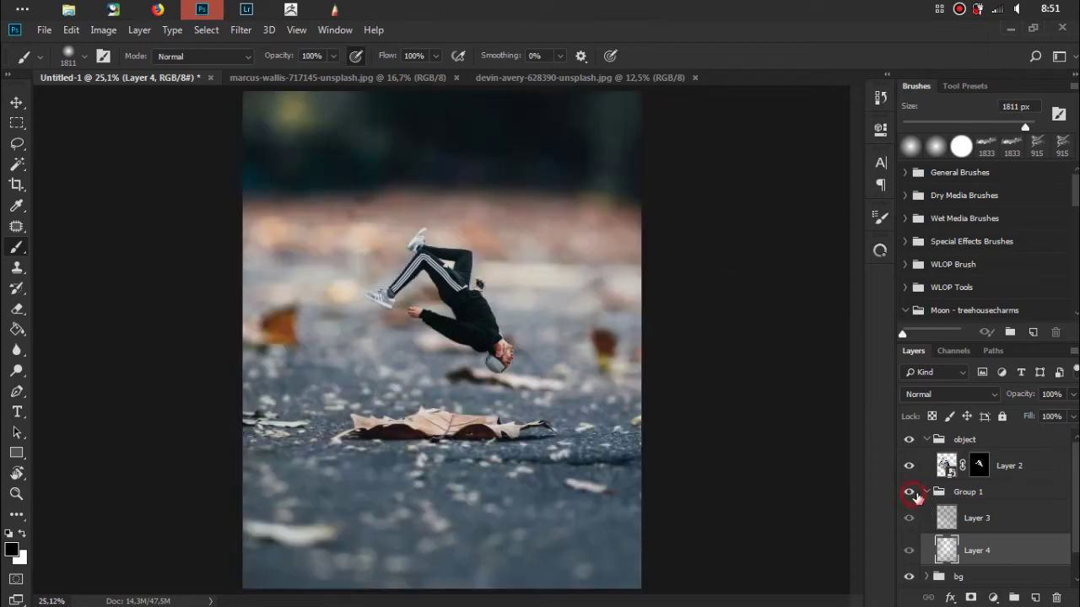
Collapse Group 1 and the object group, create a new group, and add a Channel Mixer adjustment inside it
left_click(909, 493)
left_click(927, 492)
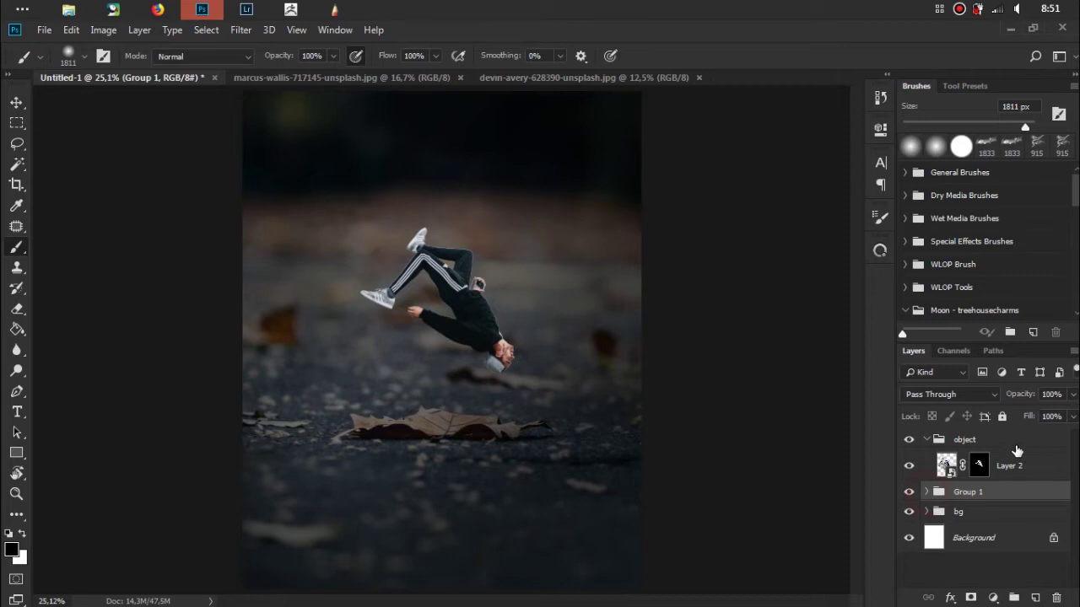
left_click(934, 446)
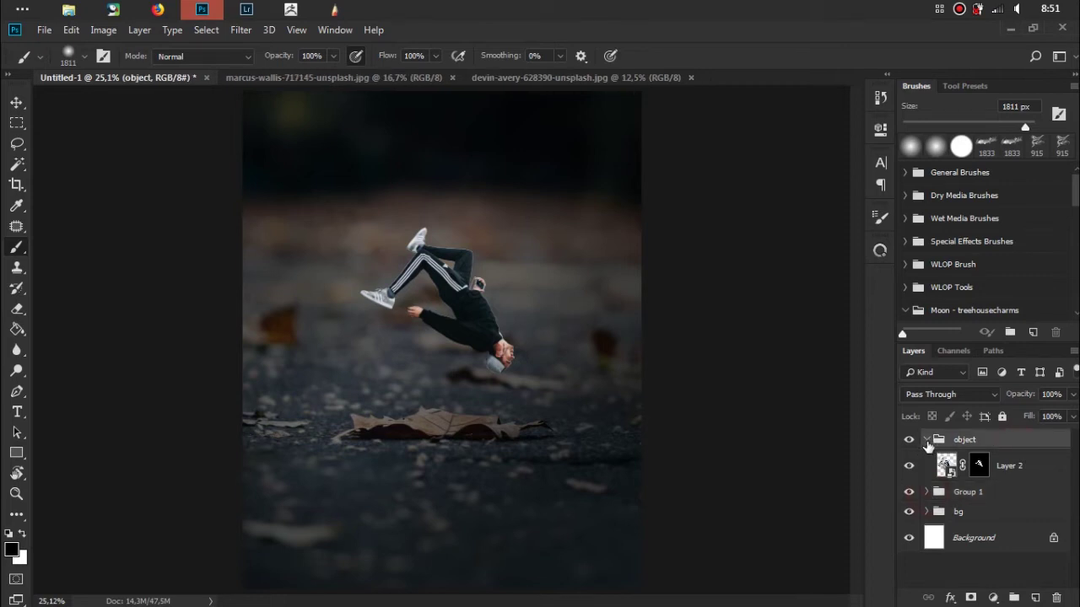
left_click(926, 440)
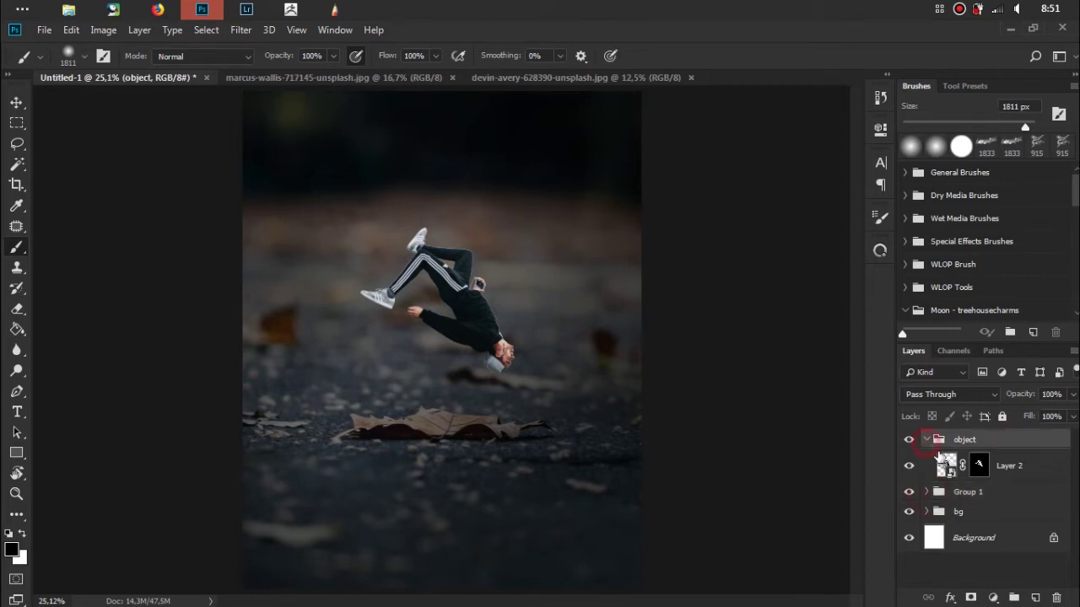
left_click(1015, 599)
left_click(993, 598)
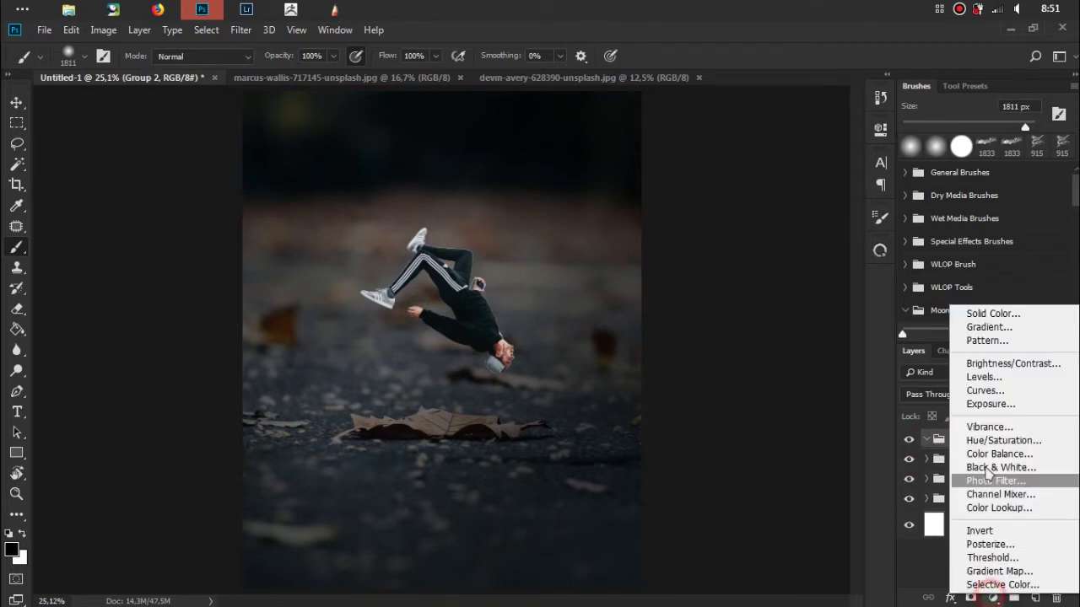
left_click(1001, 495)
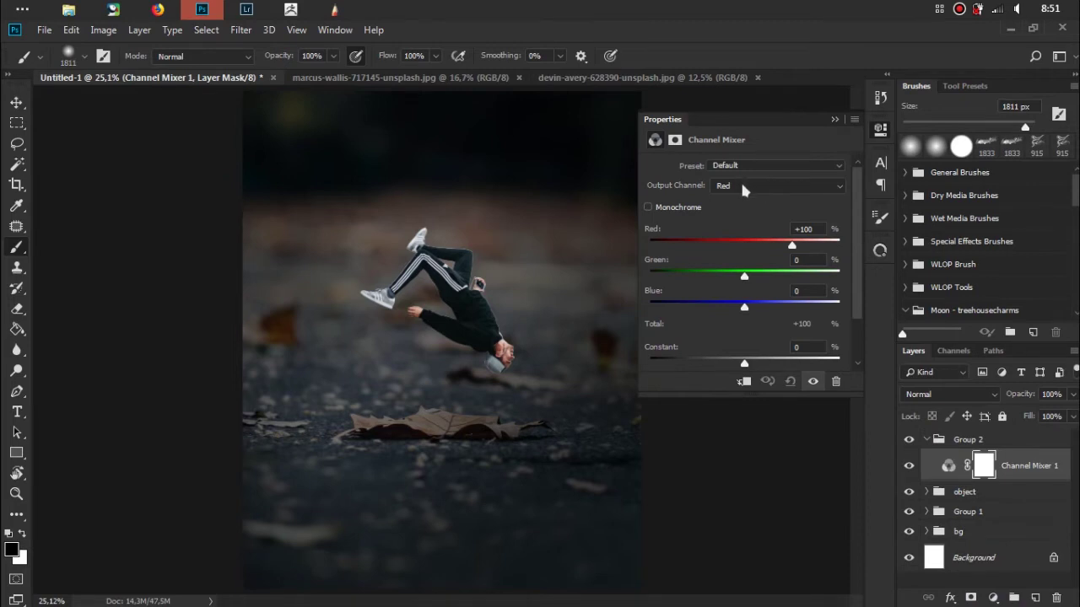
Set the Channel Mixer's Blue output to Red +15, Green +32, Blue +53
left_click(746, 191)
left_click(751, 233)
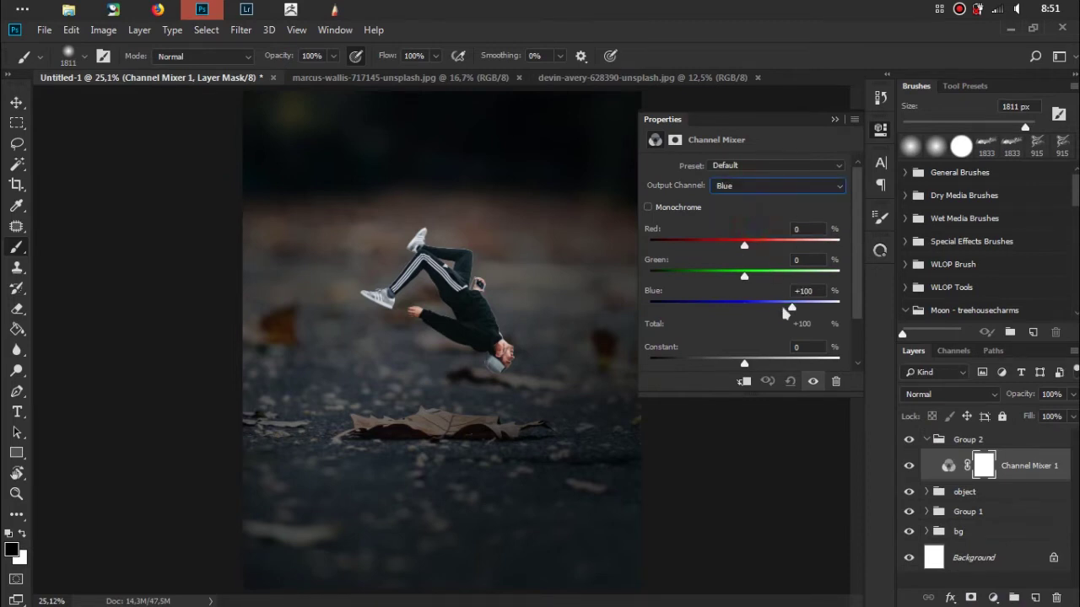
left_click_drag(783, 312, 784, 310)
left_click_drag(745, 247, 766, 246)
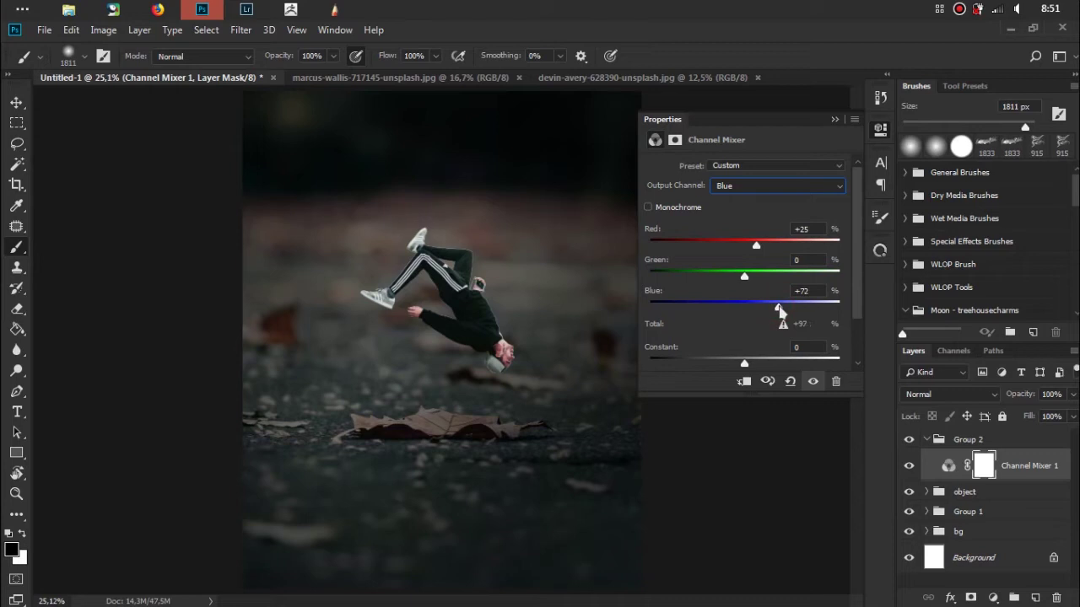
mouse_move(780, 310)
left_mouse_down()
mouse_move(769, 309)
mouse_move(766, 282)
left_mouse_up()
left_click(812, 381)
left_click(812, 384)
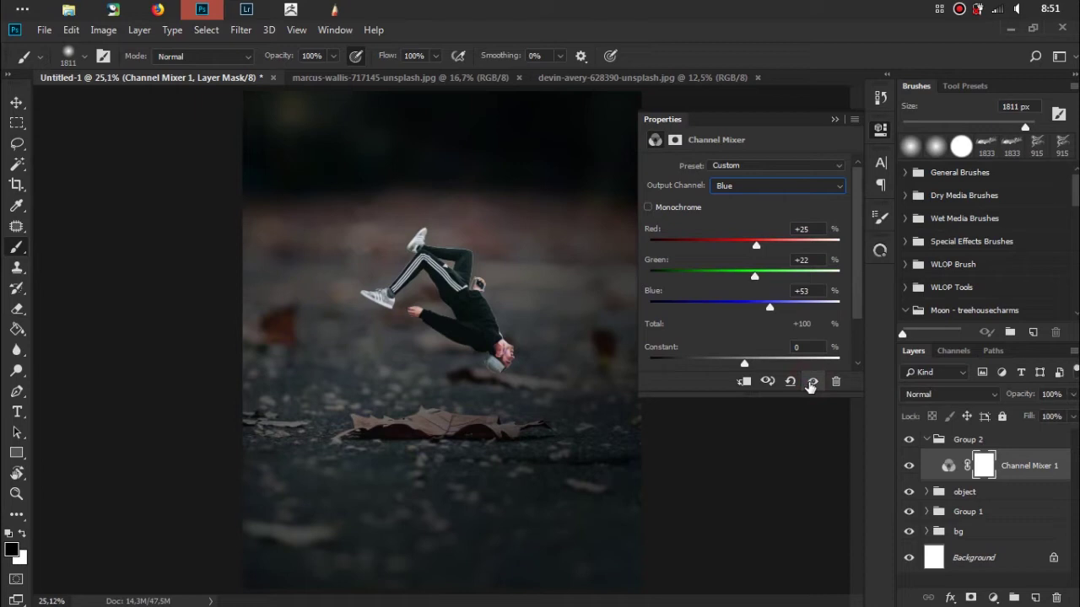
left_click_drag(757, 250, 753, 248)
key("Up")
Check the Green output, compare the adjustment on and off, then close its settings and collapse Group 2
left_click(807, 186)
left_click(808, 208)
left_click(813, 383)
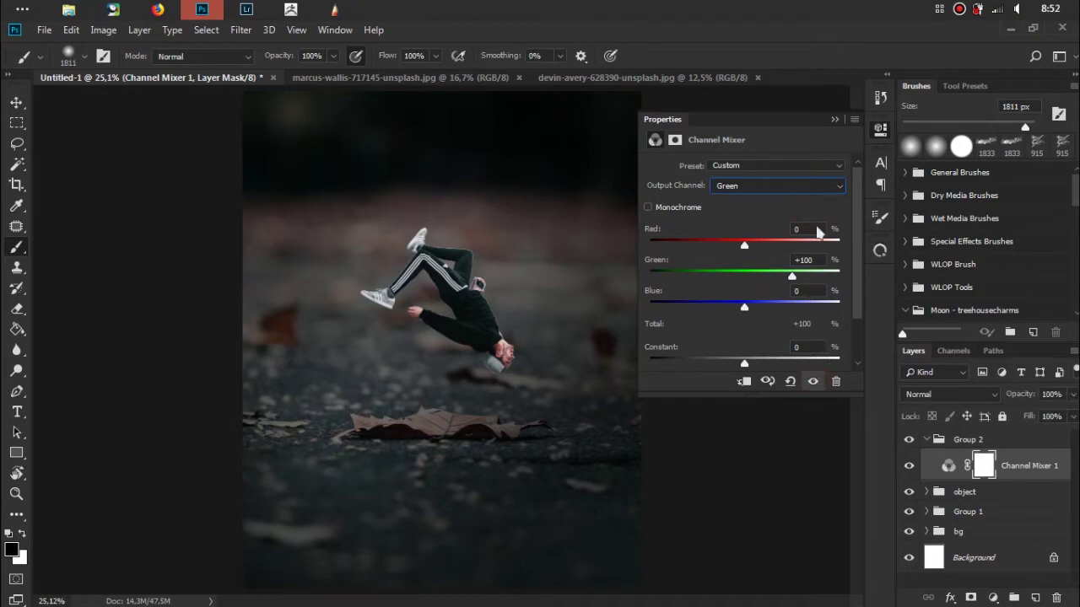
left_click(835, 121)
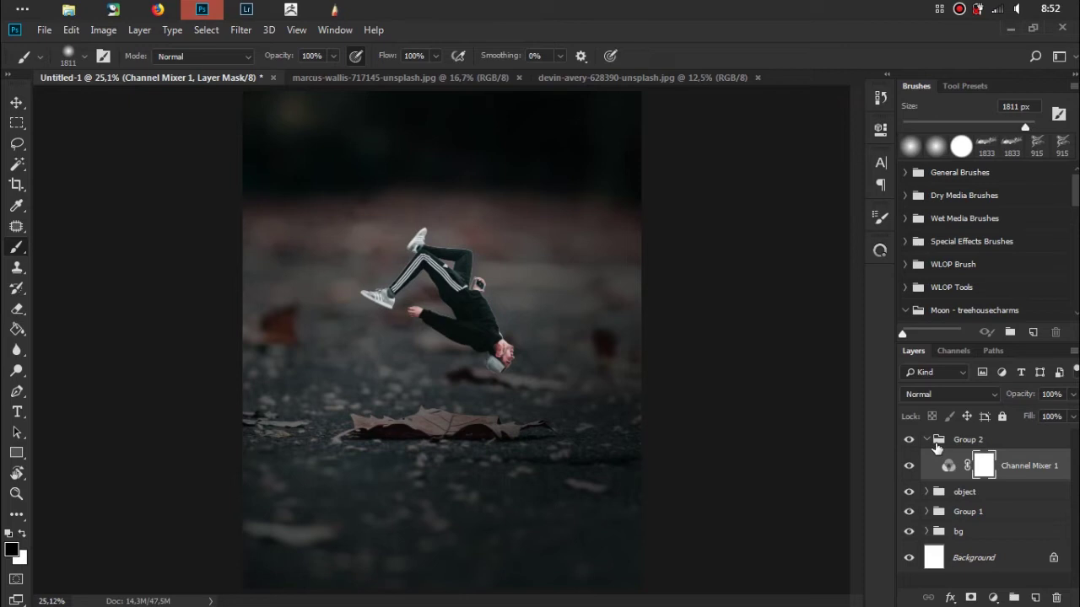
left_click(926, 439)
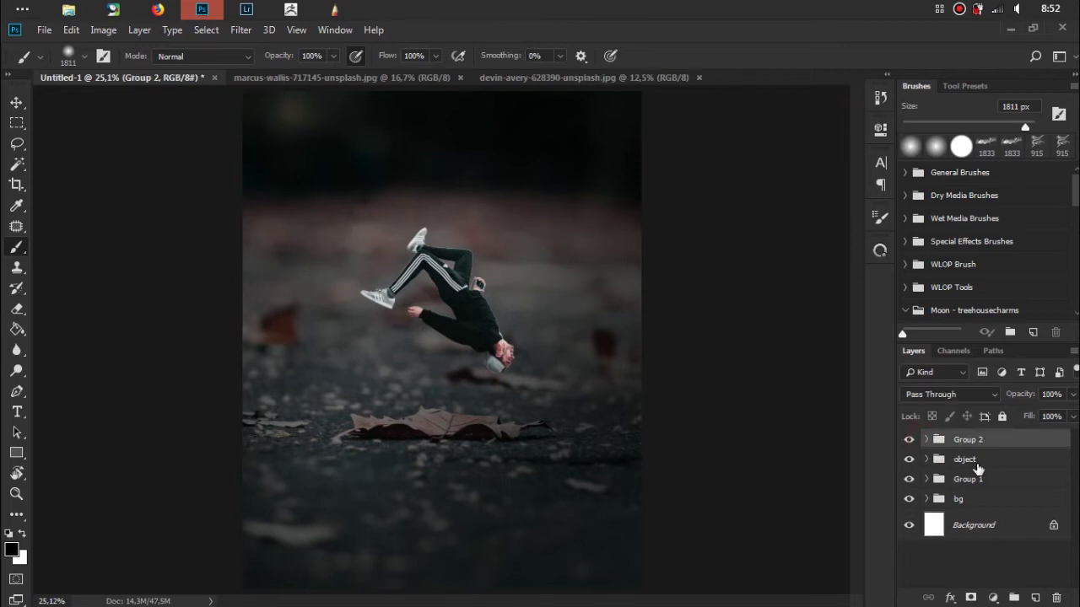
Create a new group above object and rename Group 2 to 'filter'
left_click_drag(979, 463, 1012, 599)
left_click(1014, 599)
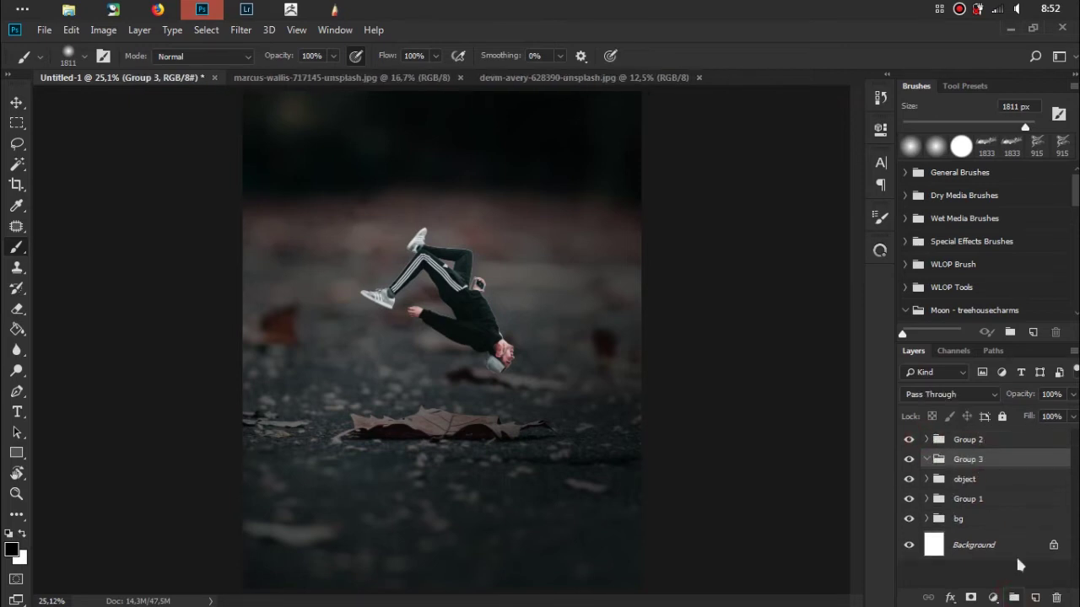
double_click(977, 440)
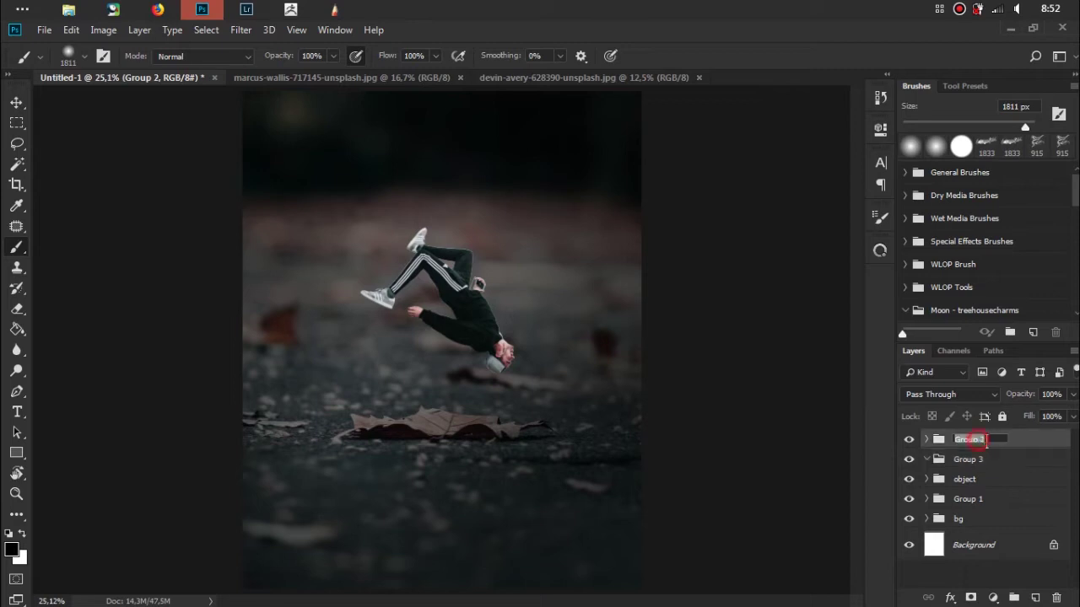
type("filter")
key("Return")
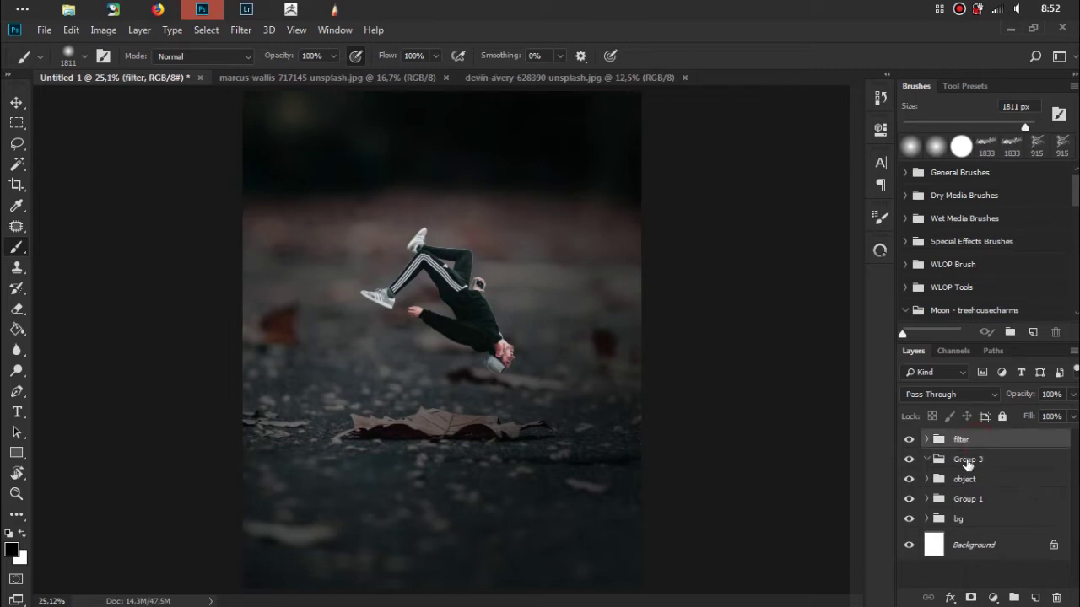
Rename the new group to 'light' and add an empty Layer 5 inside it
double_click(968, 461)
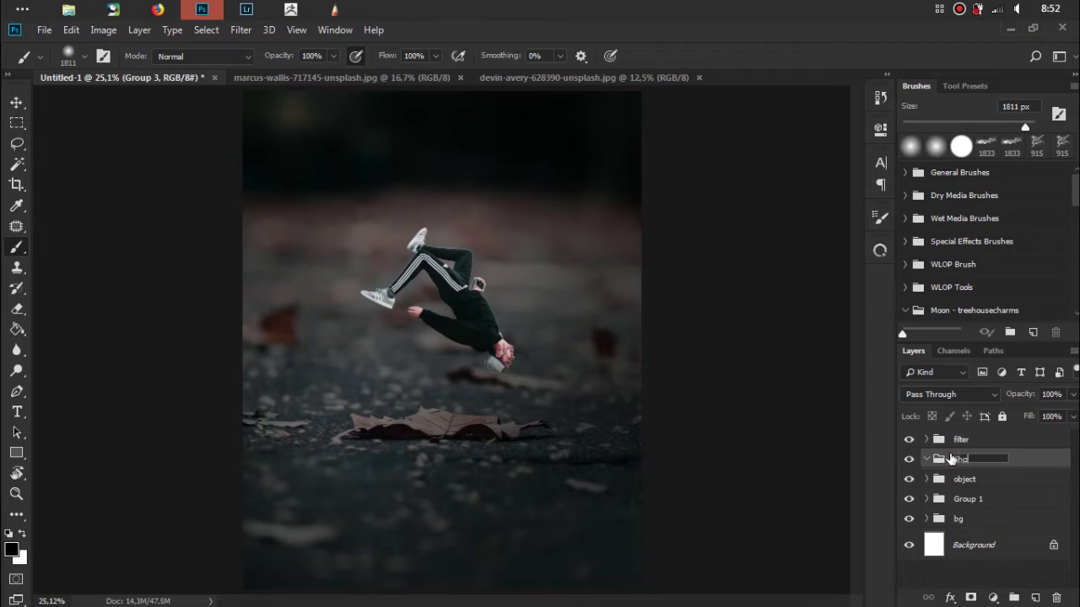
type("lihat")
key("Return")
double_click(964, 461)
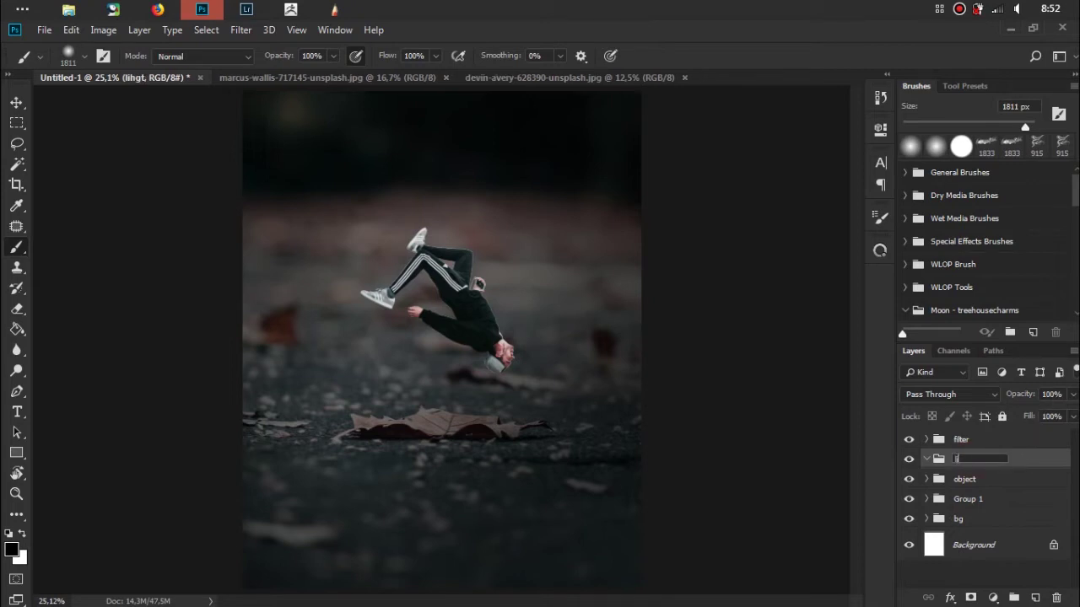
type("ight")
key("Return")
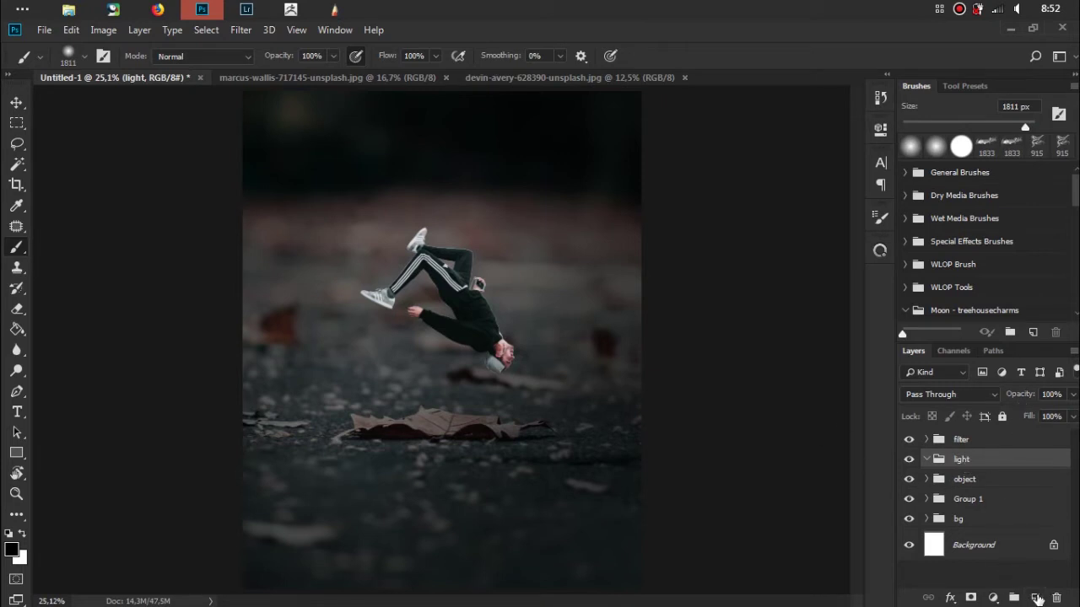
left_click(1036, 598)
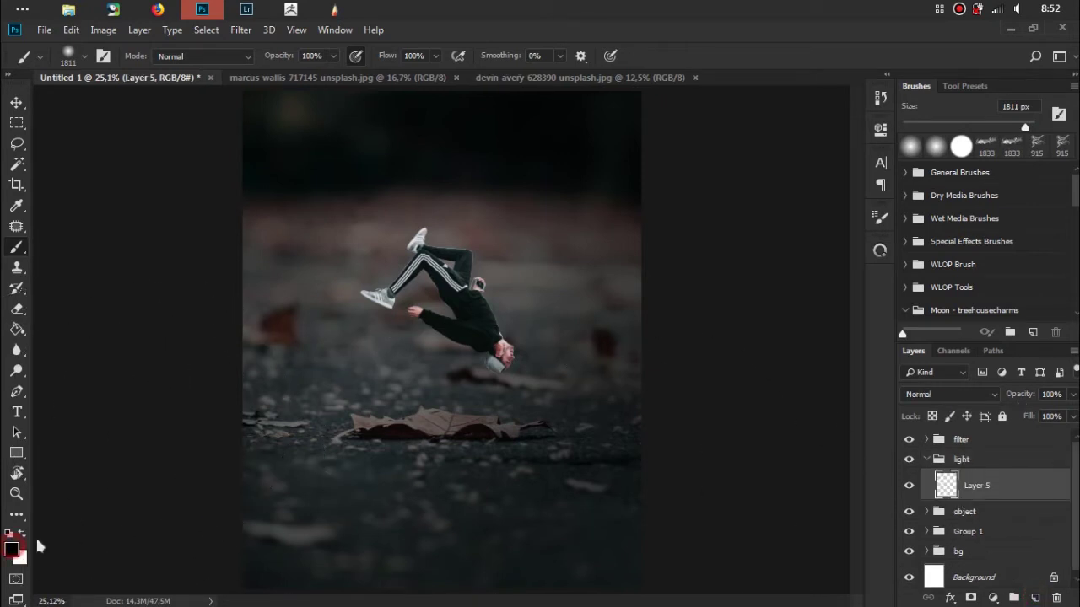
Set a teal foreground sampled from the image and a 91 px soft round brush, testing and undoing a dab
left_click(12, 550)
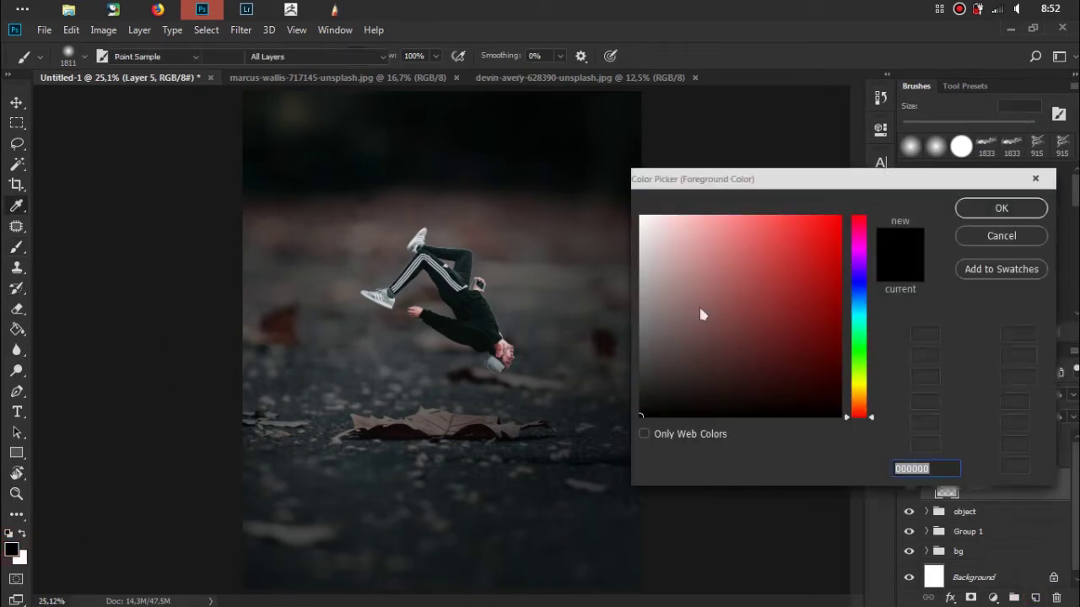
left_click(537, 432)
mouse_move(808, 285)
left_mouse_down()
mouse_move(697, 257)
mouse_move(788, 258)
mouse_move(770, 251)
left_mouse_up()
left_click(996, 208)
key("b")
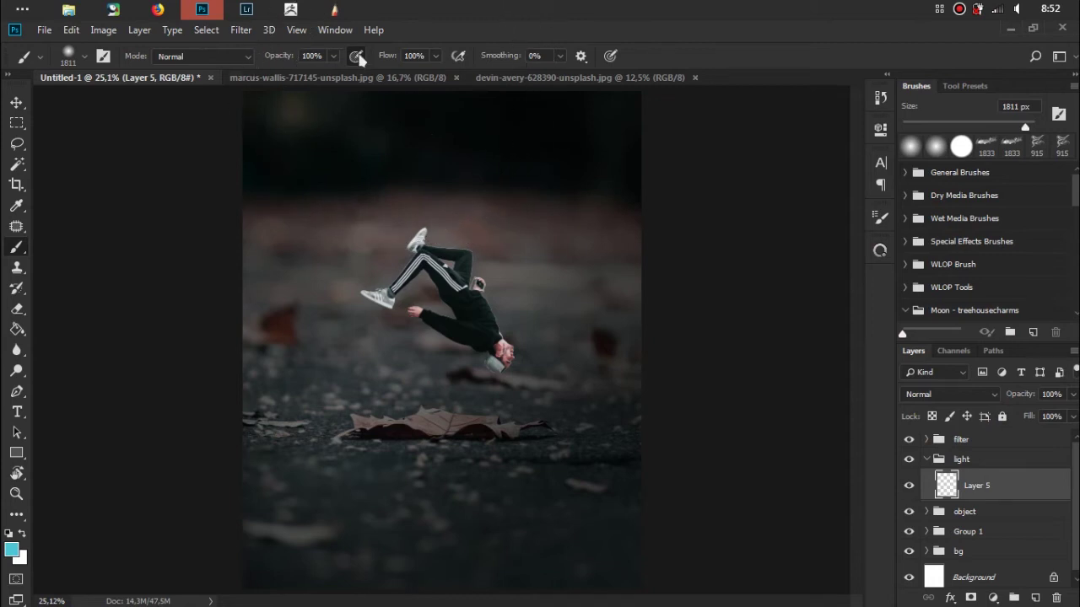
right_click(547, 187)
left_click_drag(713, 225, 650, 222)
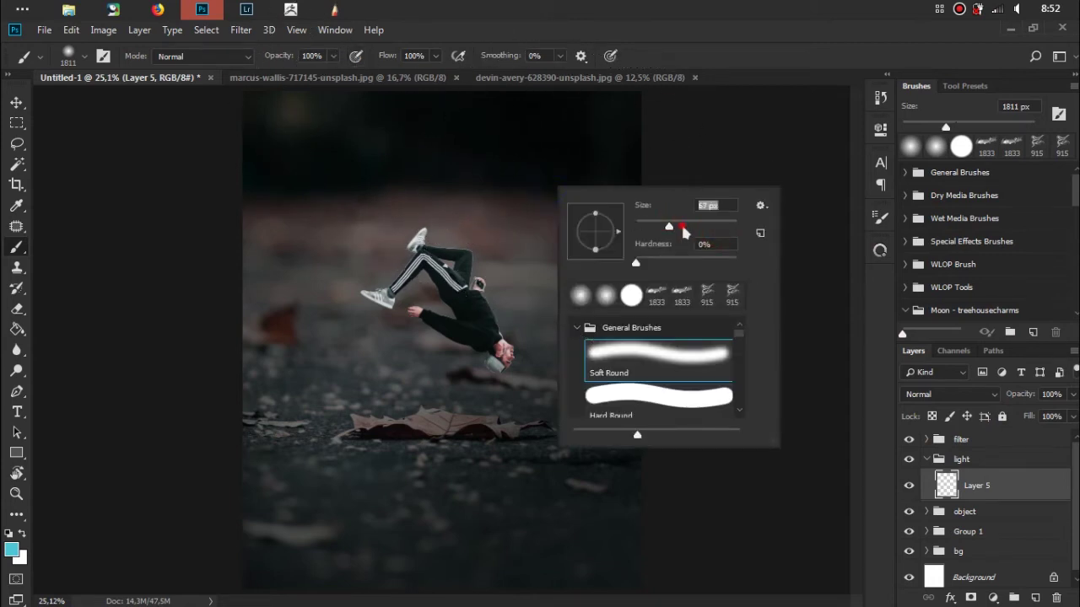
left_click(523, 192)
left_click(494, 315)
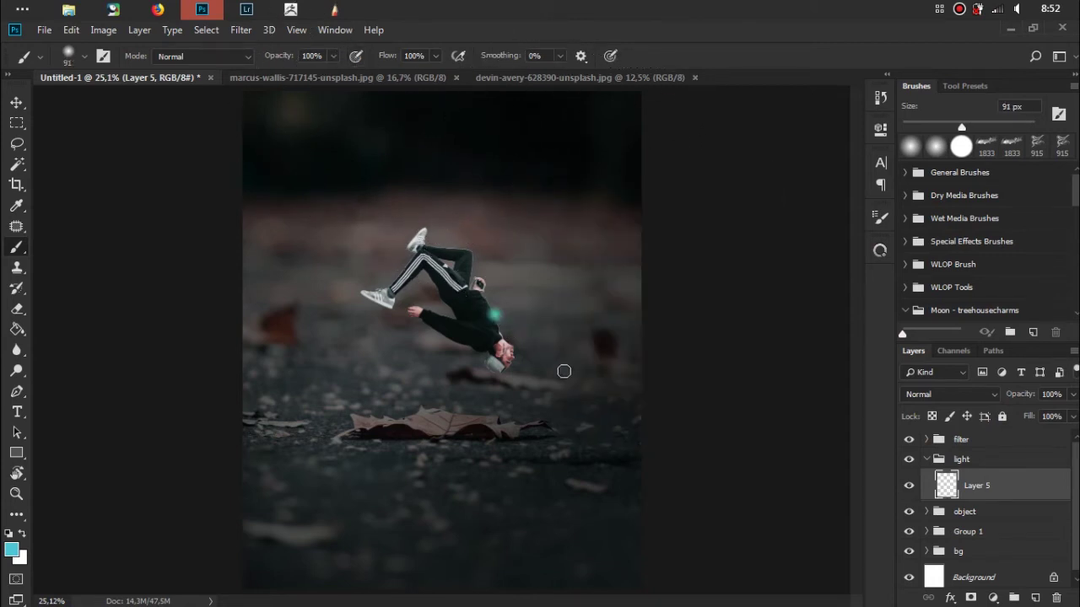
key("ctrl+z")
Change the foreground to a lighter, bluer cyan and paint a soft dab beside the figure
left_click(12, 550)
left_click_drag(768, 245, 757, 242)
left_click(863, 309)
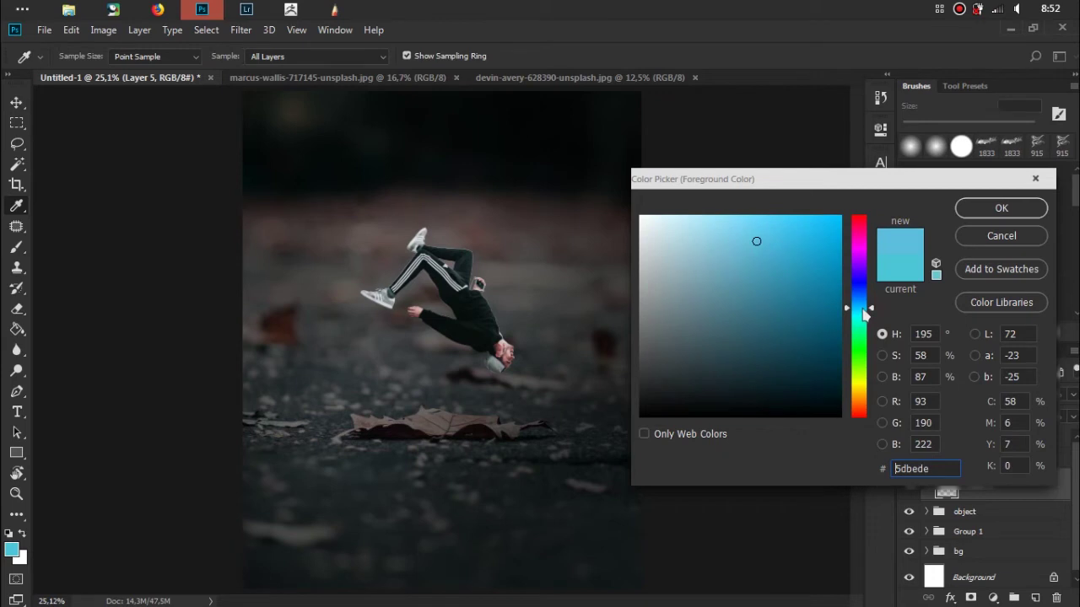
left_click(964, 208)
left_click(533, 308)
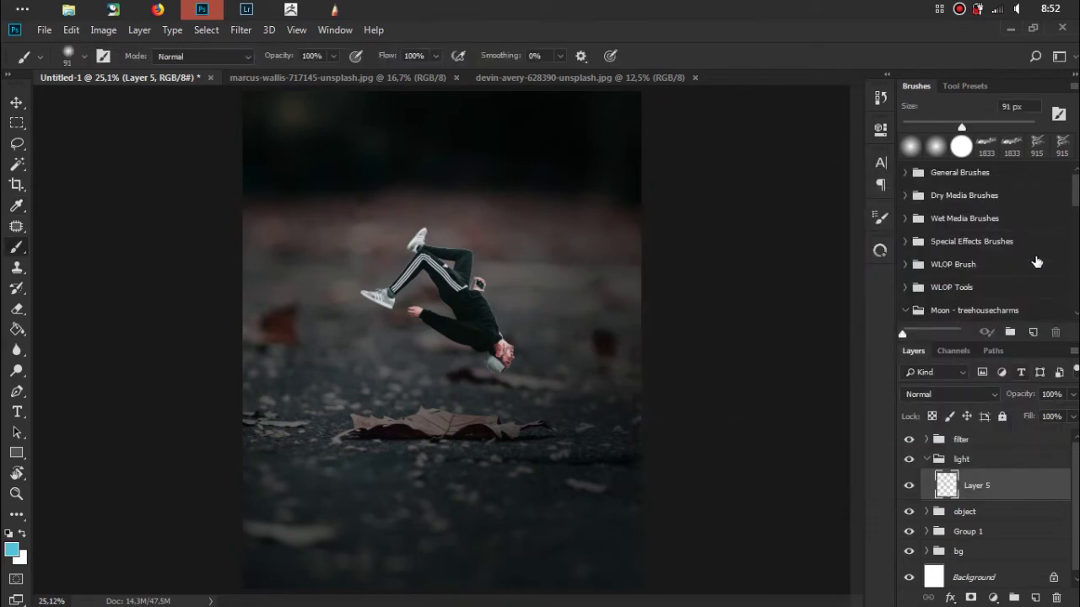
Select the Moon18.png smoke brush and stamp cyan smoke beside the man's torso
left_click_drag(1073, 195, 1075, 253)
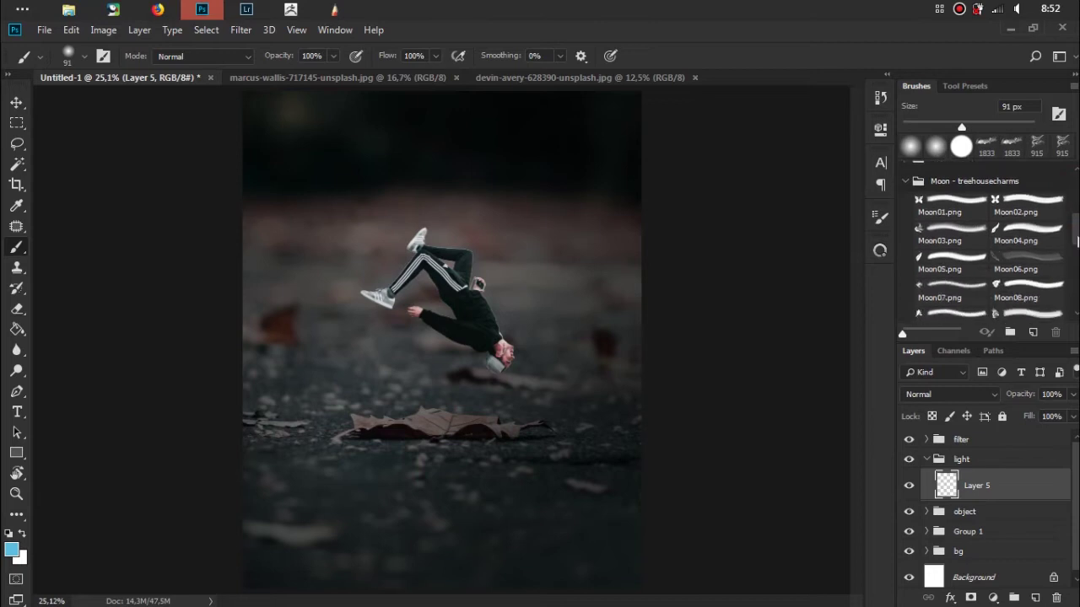
scroll(983, 244, "down", 1)
scroll(982, 245, "down", 1)
scroll(983, 244, "down", 1)
scroll(982, 245, "down", 1)
scroll(1057, 257, "up", 1)
scroll(1058, 256, "up", 1)
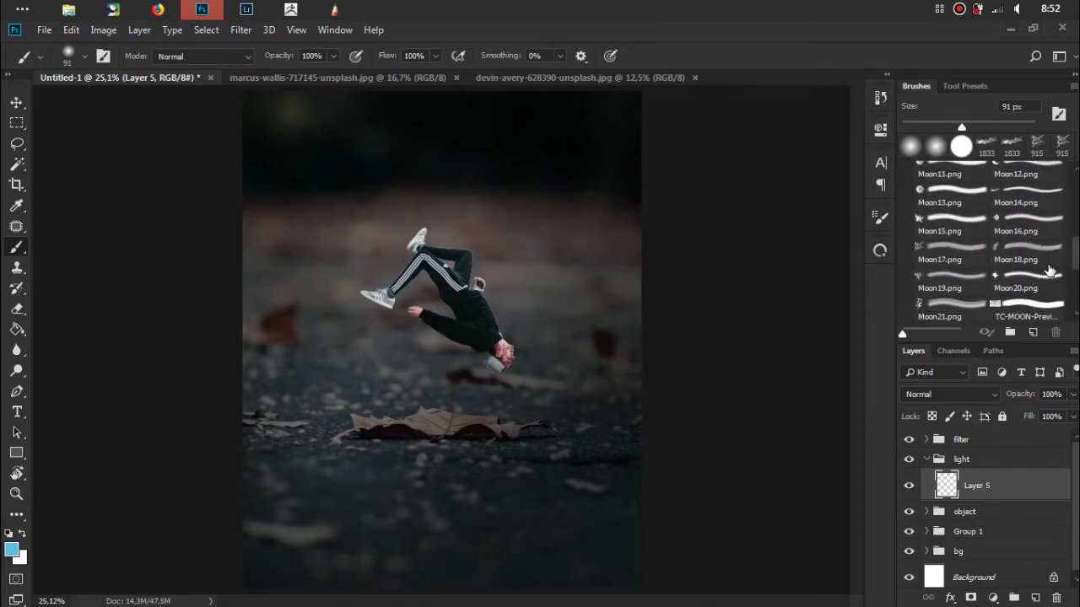
left_click(1023, 255)
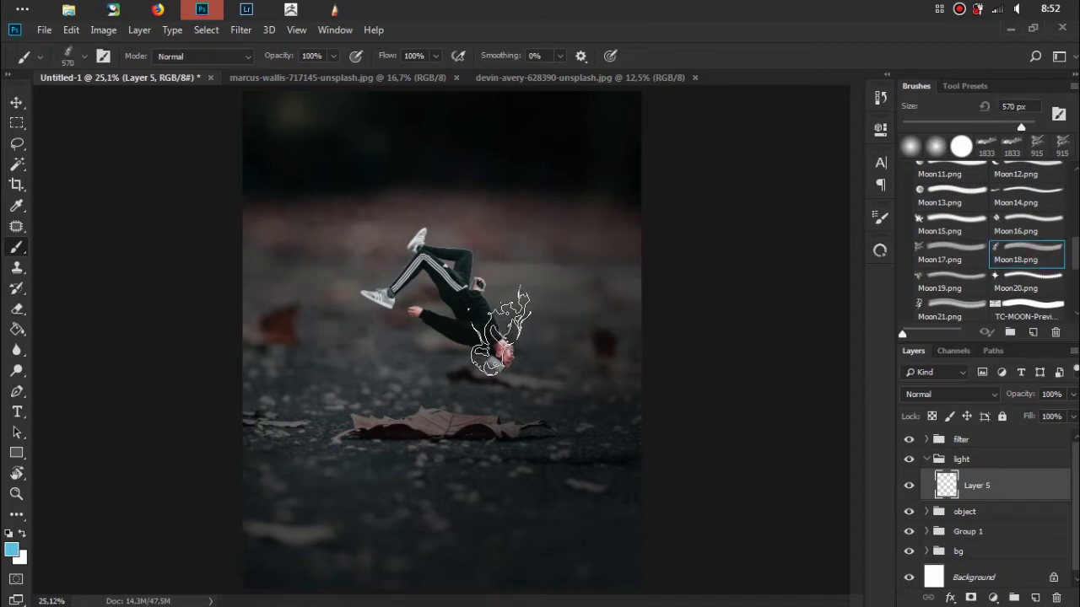
left_click(523, 291)
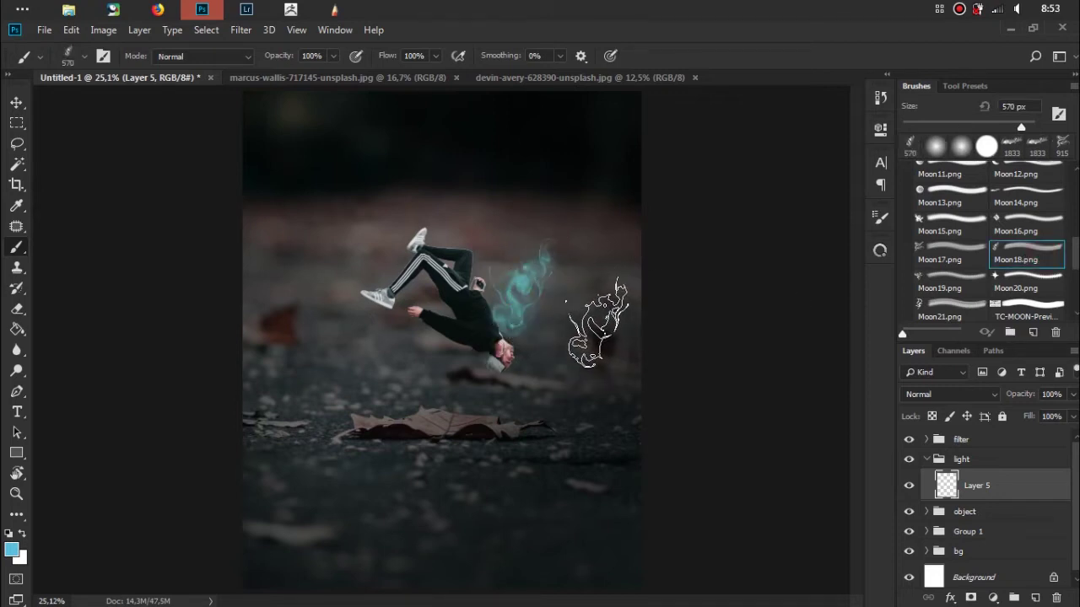
key("ctrl+t")
Move the smoke onto the man's body, enlarge it to about 187% and rotate it about -12°
mouse_move(555, 254)
left_mouse_down()
mouse_move(523, 268)
mouse_move(582, 211)
left_mouse_up()
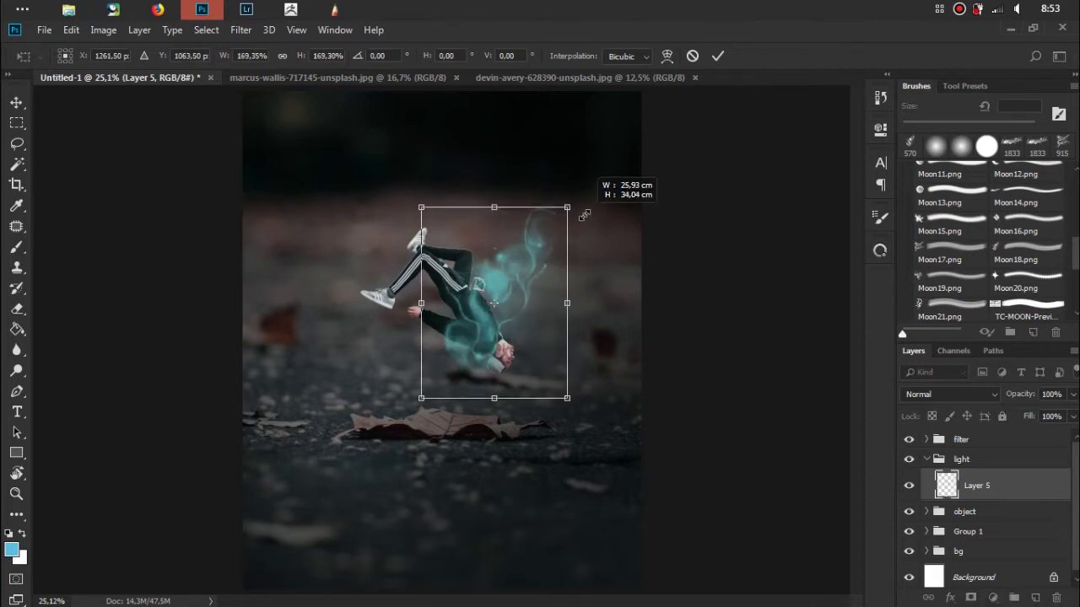
left_click_drag(582, 211, 585, 199)
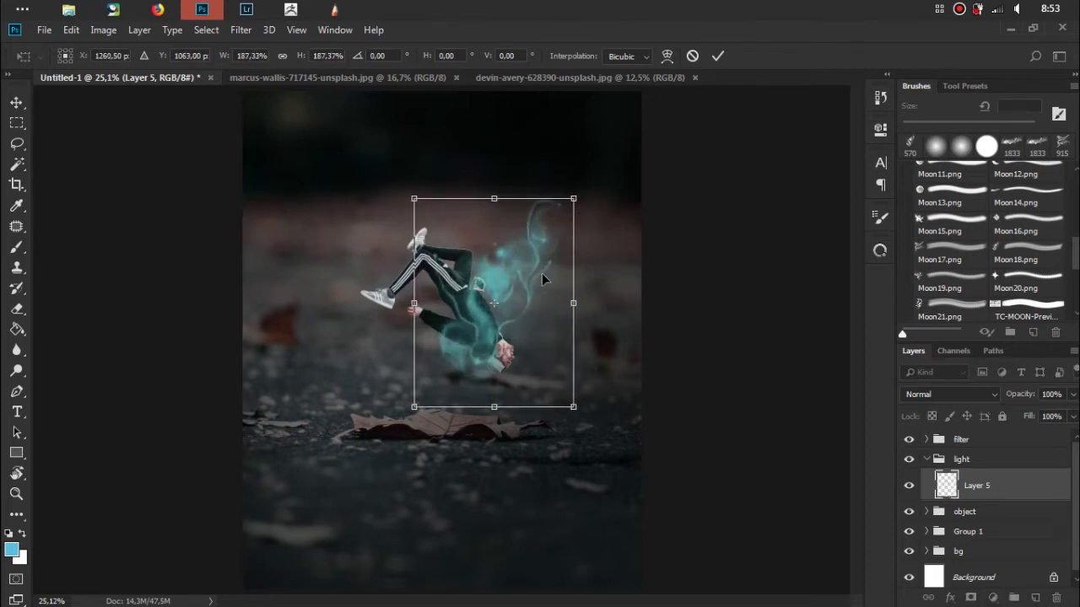
left_click_drag(549, 290, 550, 298)
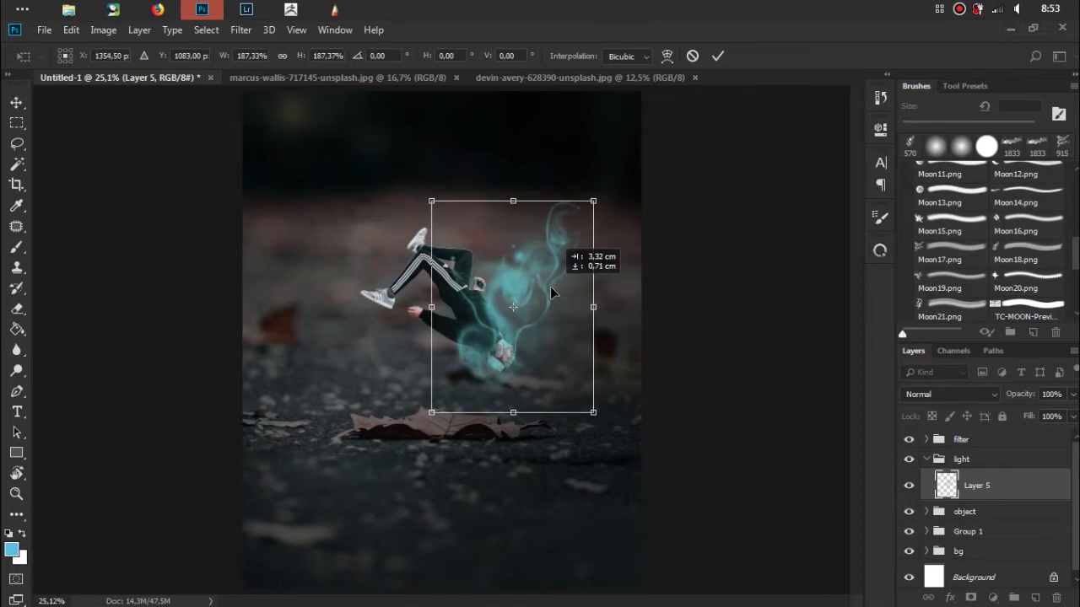
left_click_drag(551, 298, 552, 291)
left_click_drag(626, 231, 611, 207)
left_click_drag(545, 254, 521, 252)
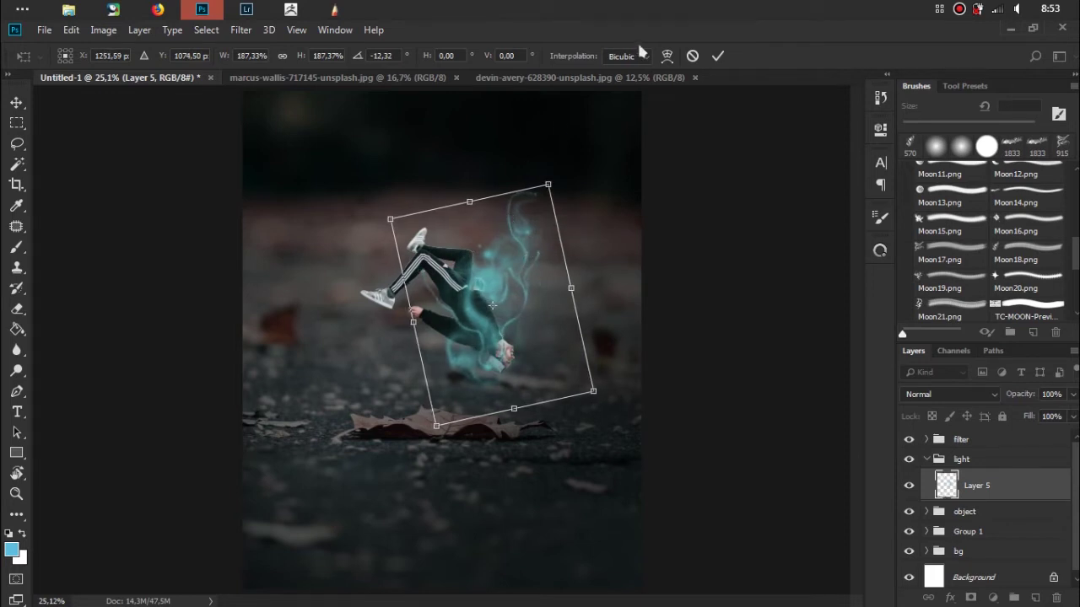
Warp the smoke so it bends down along the body, then apply the transform
left_click(668, 56)
left_click_drag(401, 231, 360, 231)
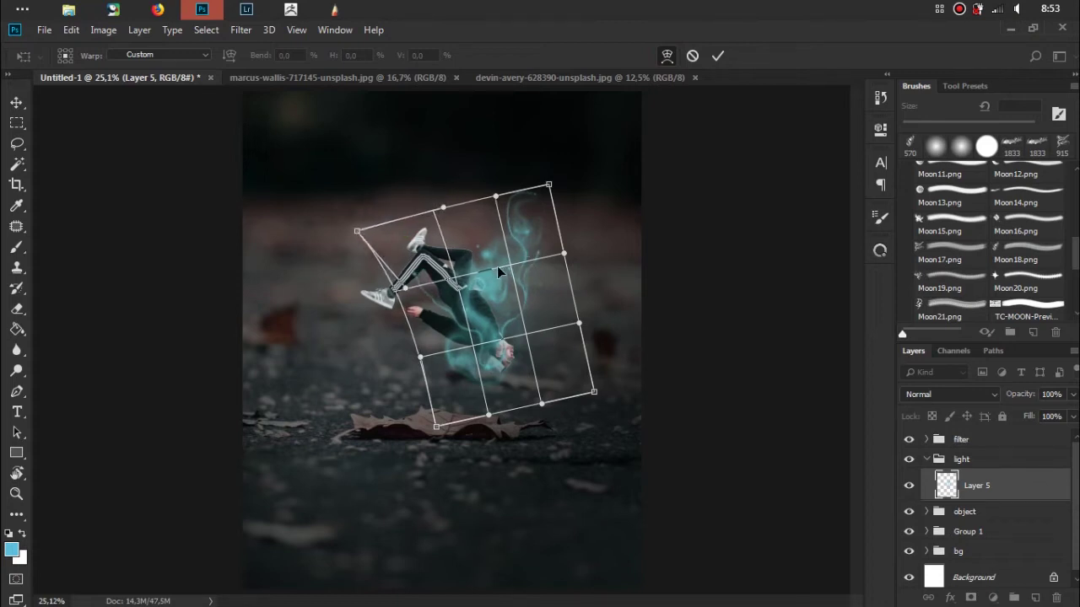
left_click_drag(526, 290, 496, 369)
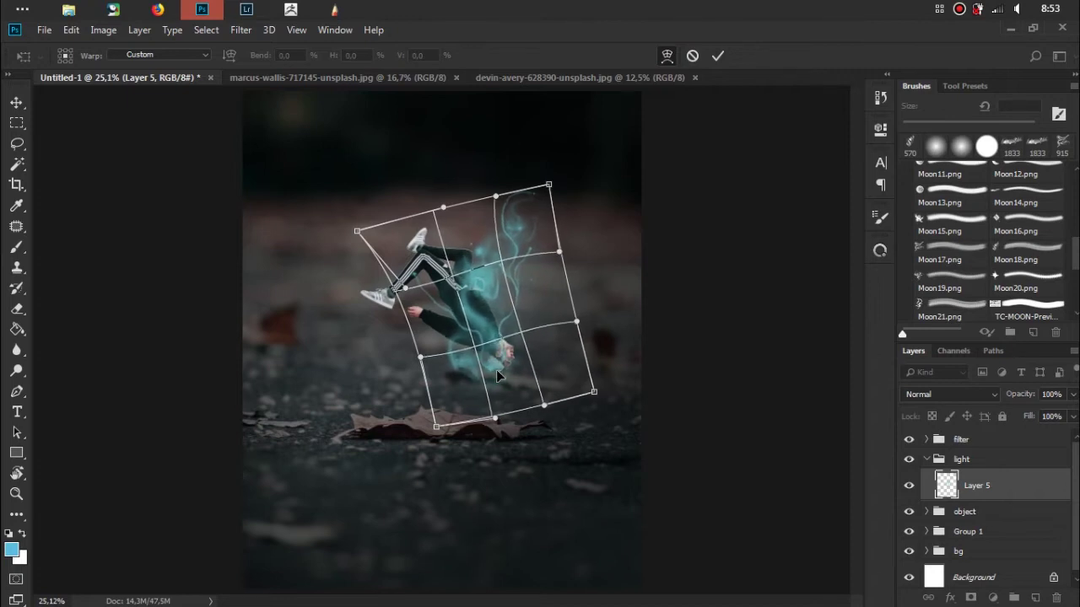
left_click_drag(549, 186, 569, 165)
left_click(717, 55)
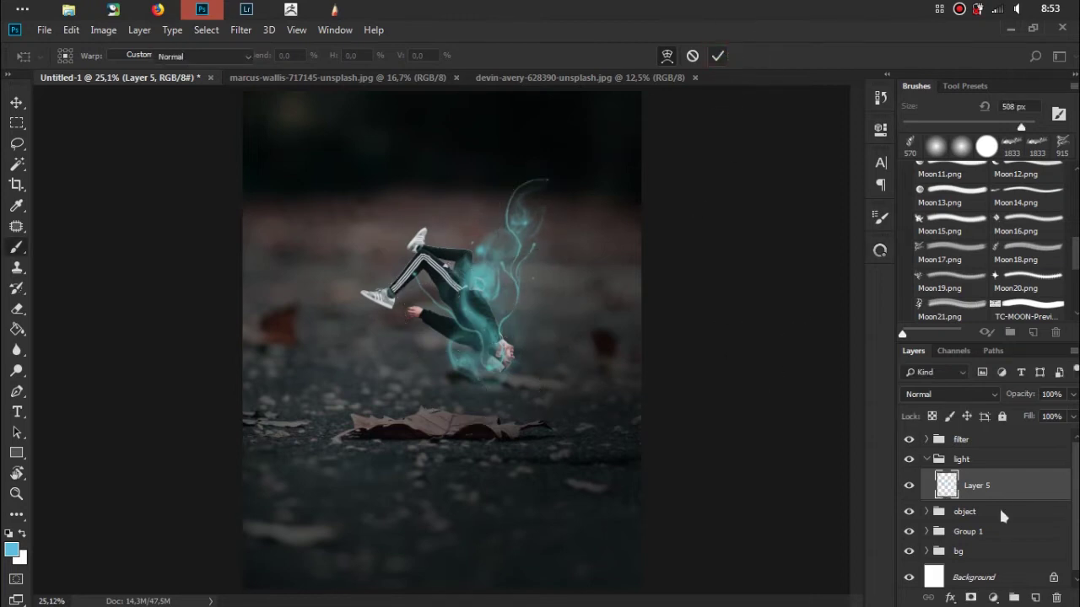
Add Layer 6, try a Moon17.png smoke stamp and undo it, then pick the Moon19.png brush at 558 px
left_click(1035, 598)
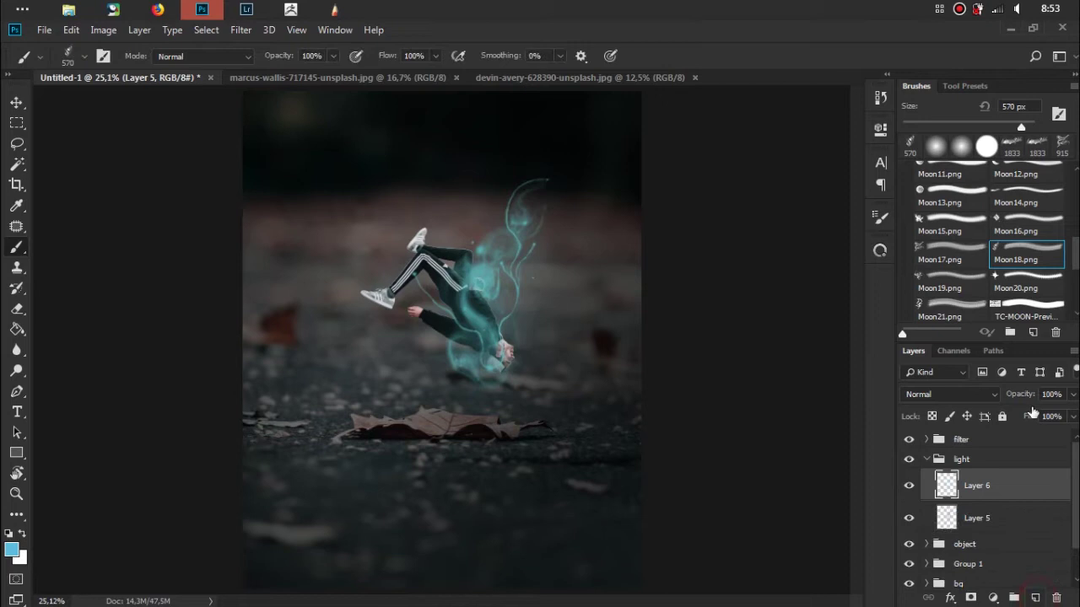
left_click(964, 256)
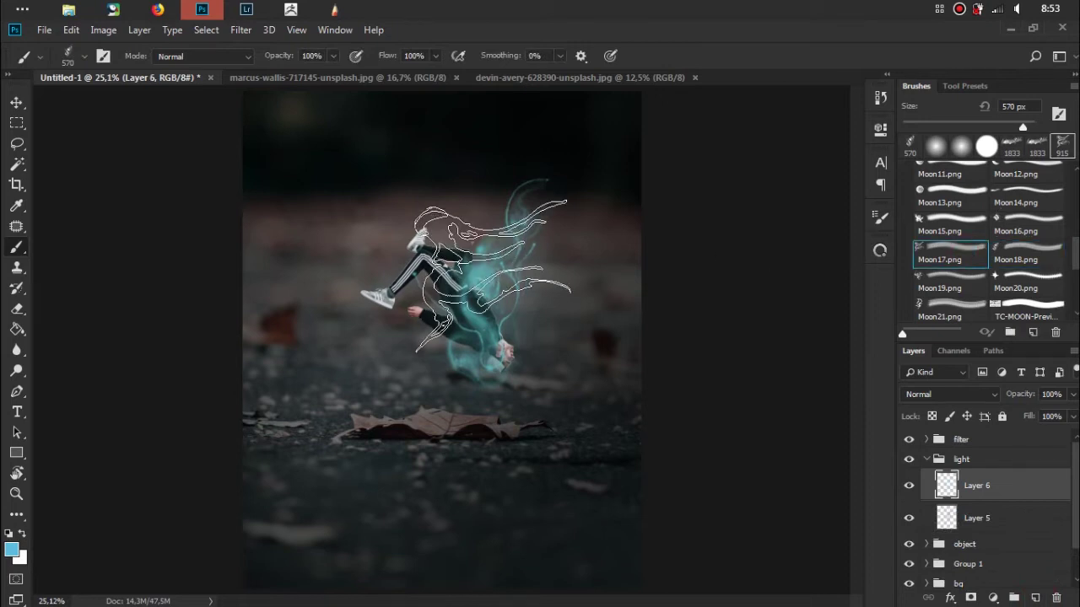
left_click(402, 366)
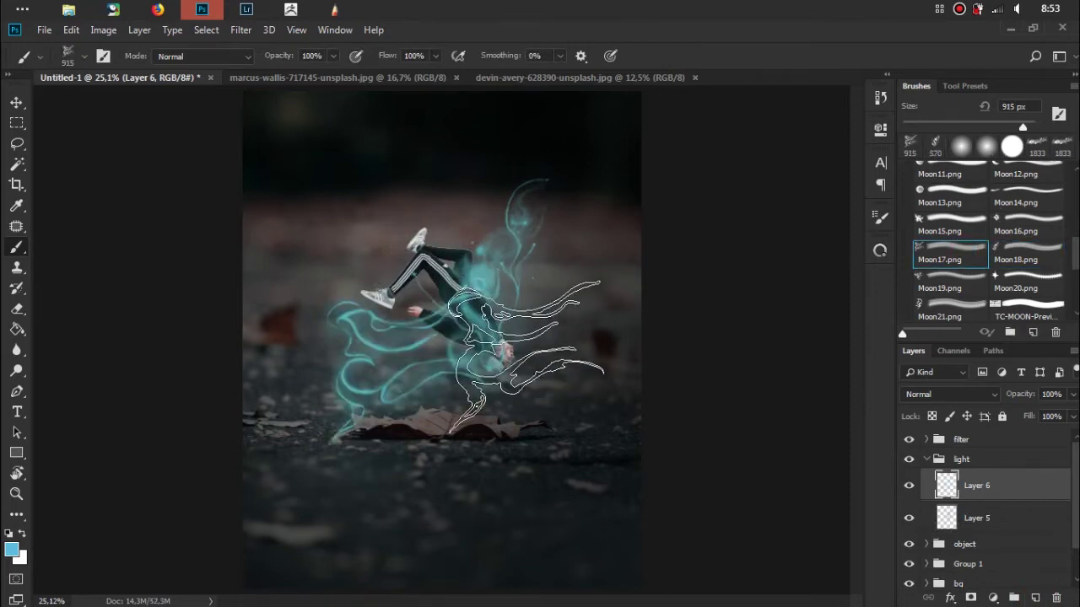
key("ctrl+t")
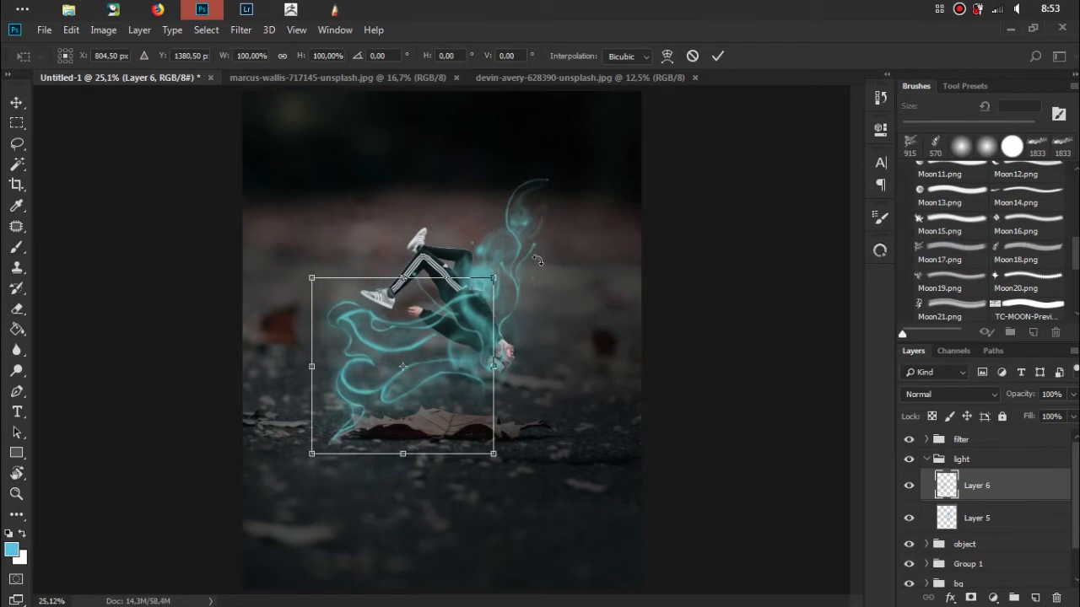
left_click(693, 57)
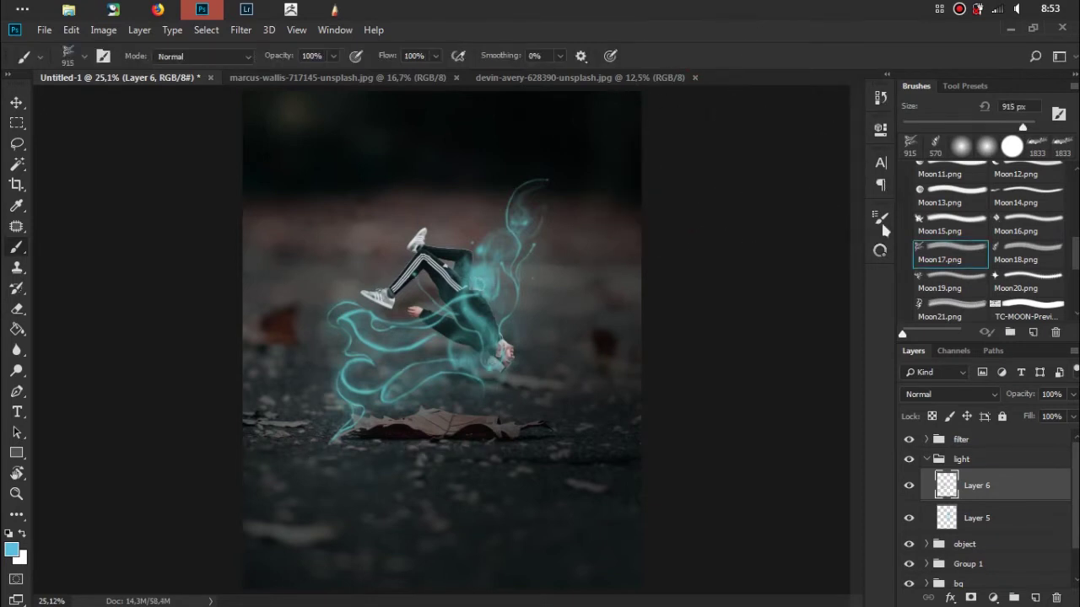
key("ctrl+z")
left_click(937, 289)
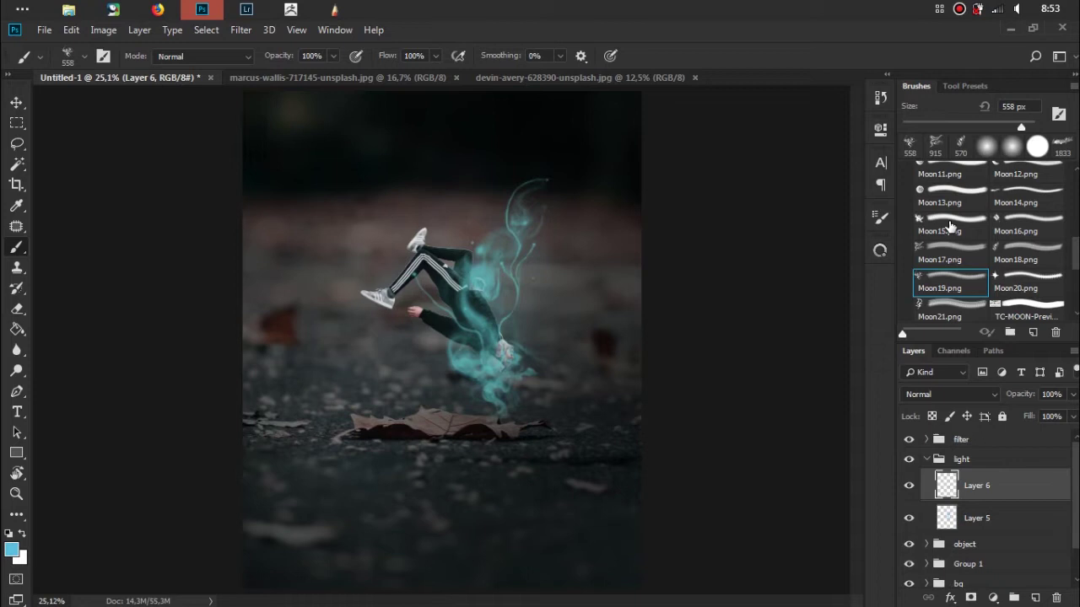
Scale the Layer 6 smoke to about 306%, rotate it about -106°, reposition it and commit
key("ctrl+t")
left_click_drag(557, 422, 615, 434)
mouse_move(628, 211)
left_mouse_down()
mouse_move(422, 241)
mouse_move(389, 268)
left_mouse_up()
left_click_drag(583, 318, 493, 291)
left_click_drag(582, 291, 546, 216)
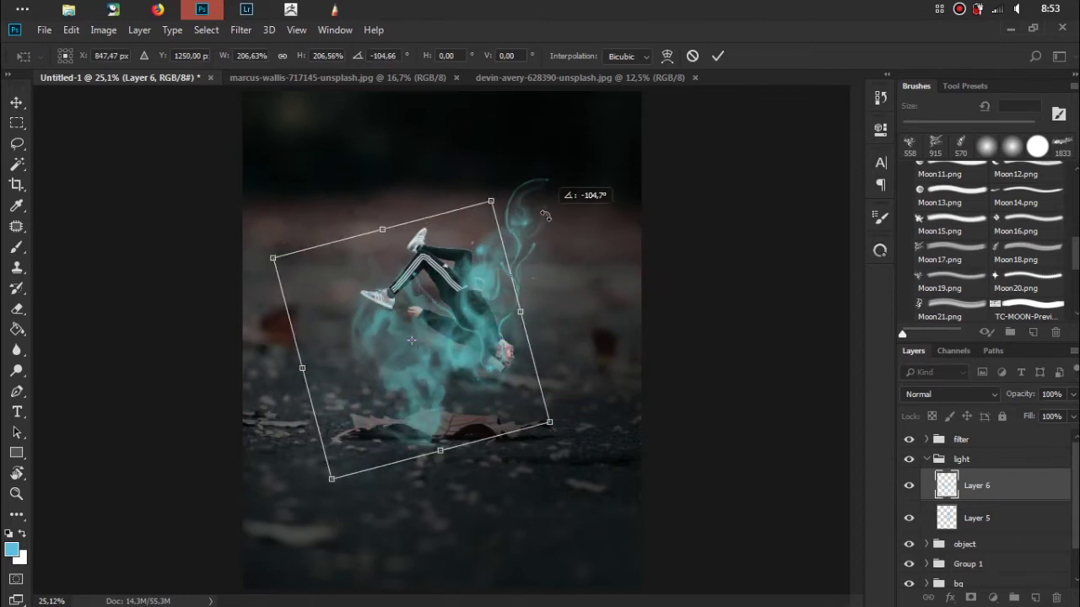
left_click_drag(549, 421, 628, 432)
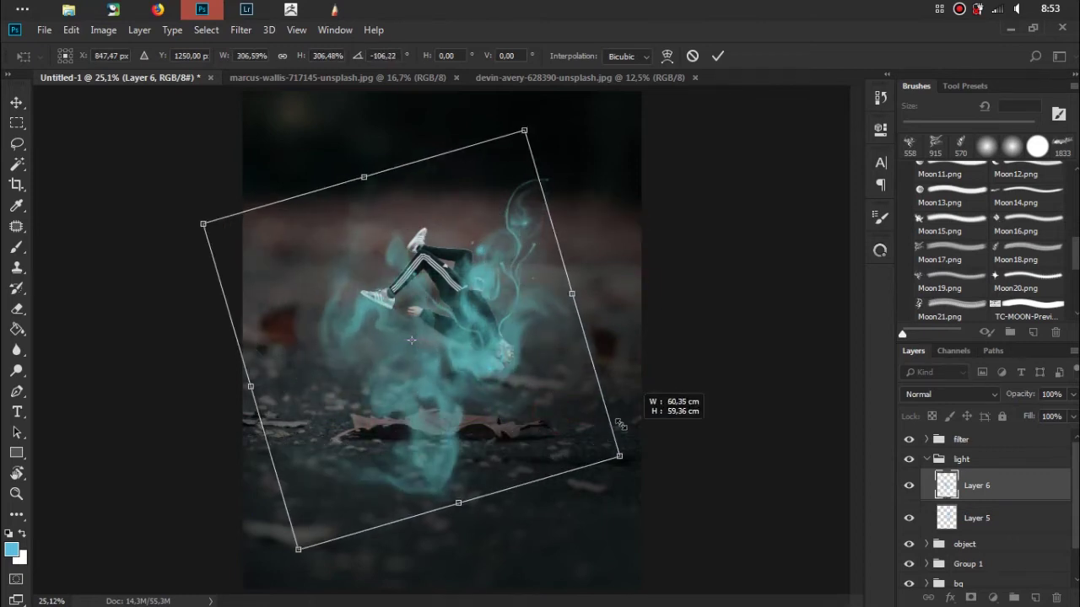
left_click_drag(528, 382, 549, 346)
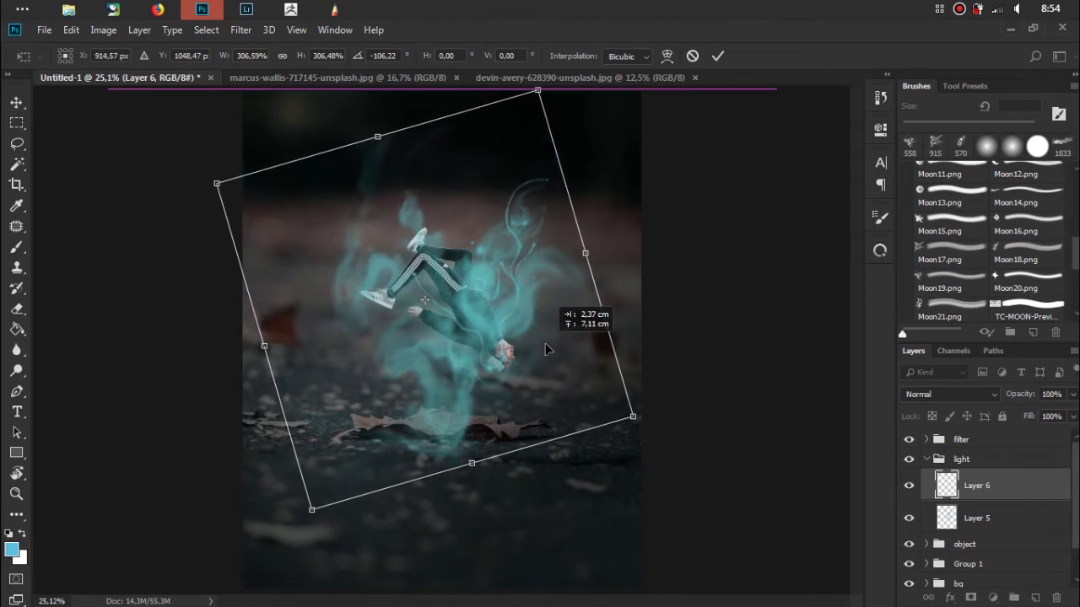
left_click(718, 56)
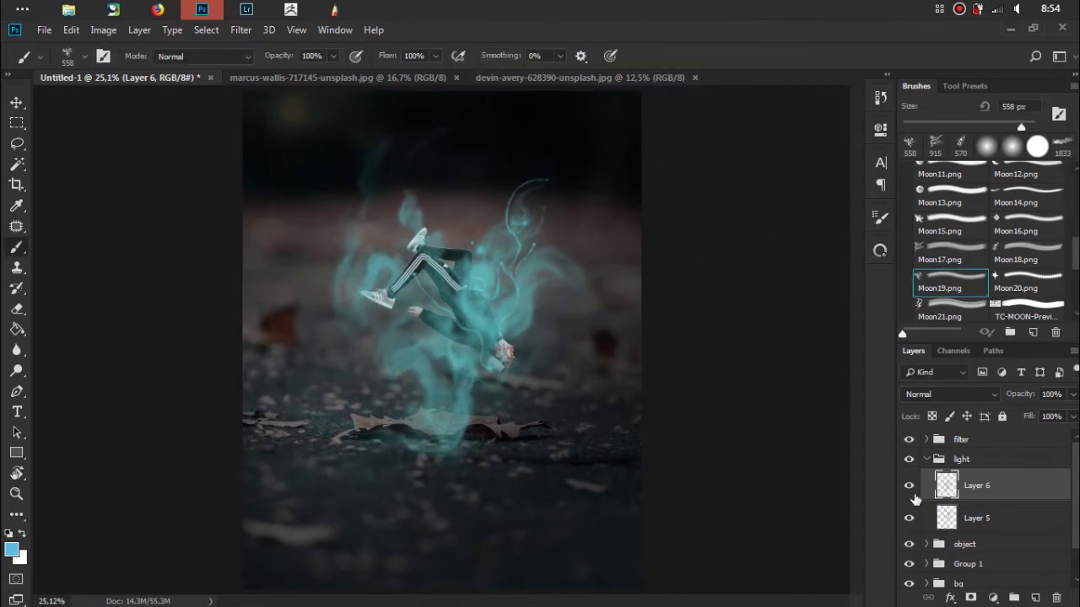
Hide Layer 6, add a layer mask to Layer 5, and choose a Soft Round brush
left_click(970, 523)
left_click(909, 486)
left_click(970, 597)
right_click(487, 287)
left_click(587, 459)
left_click(622, 327)
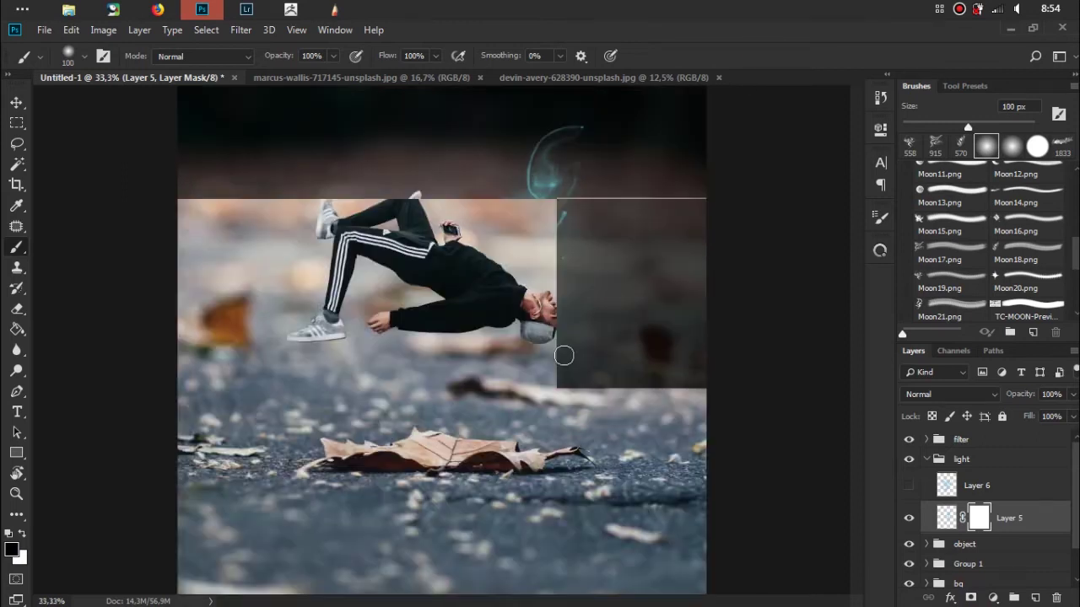
Zoom to the man's head, shrink the brush to 47 px, and mask the glow off his face and ear
scroll(561, 356, "up", 1)
scroll(582, 345, "up", 1)
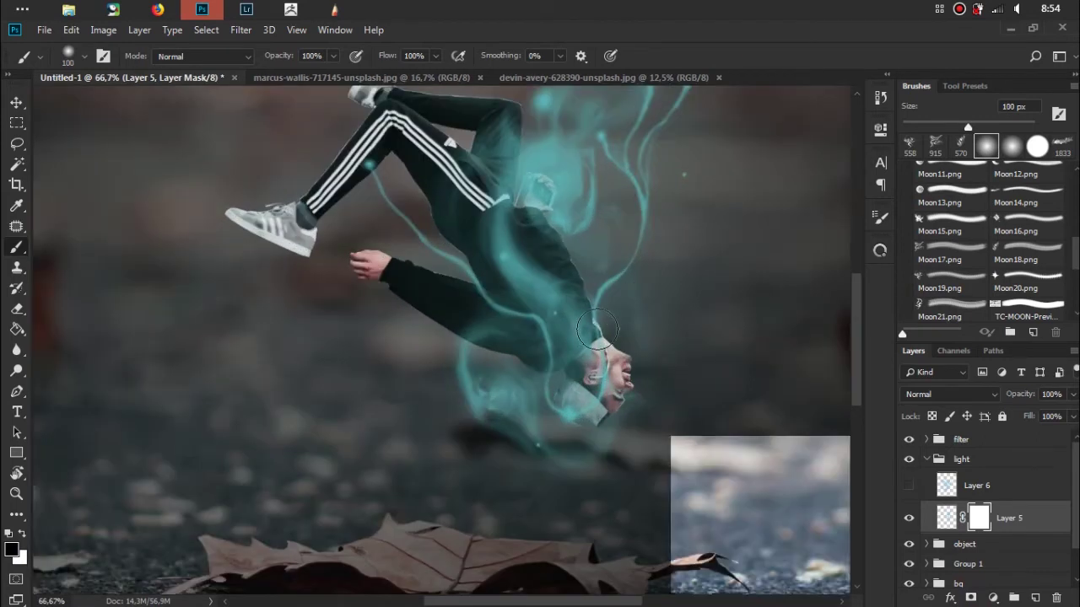
left_click_drag(595, 332, 566, 315)
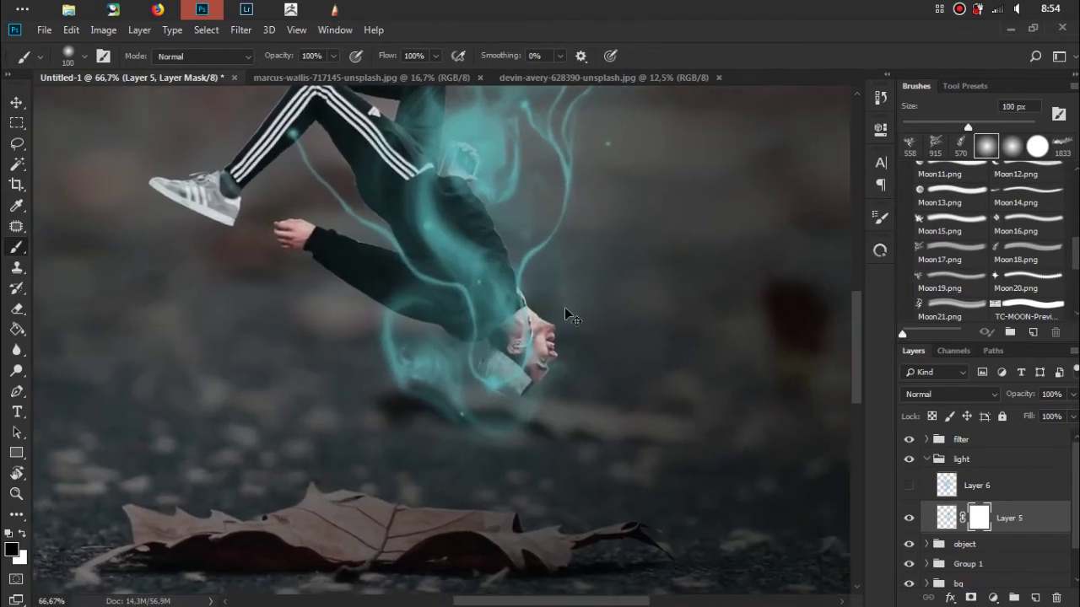
scroll(602, 342, "up", 1)
right_click(639, 271)
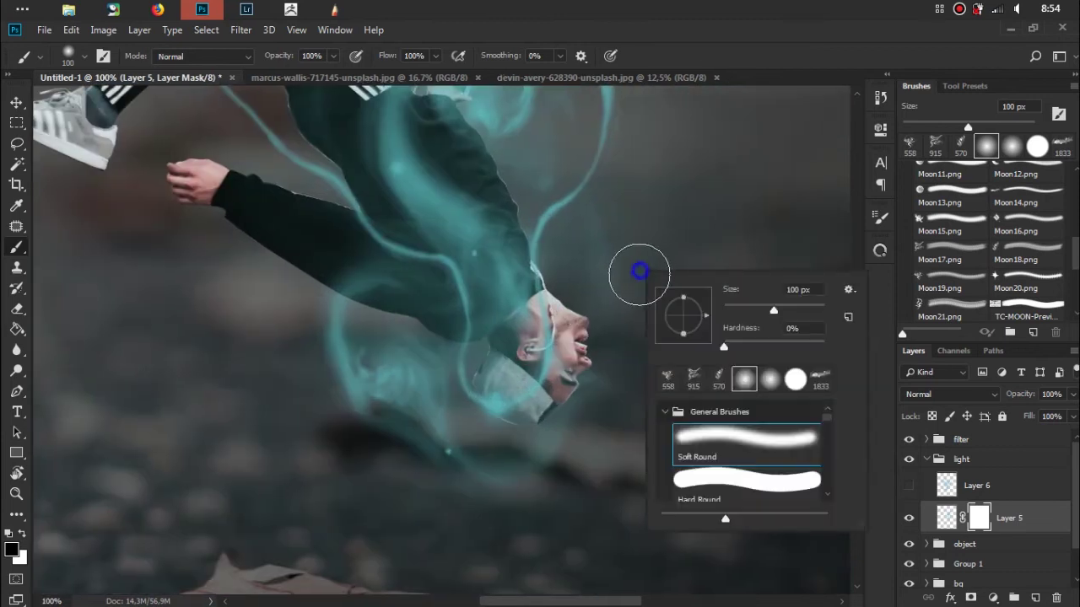
left_click_drag(774, 311, 760, 311)
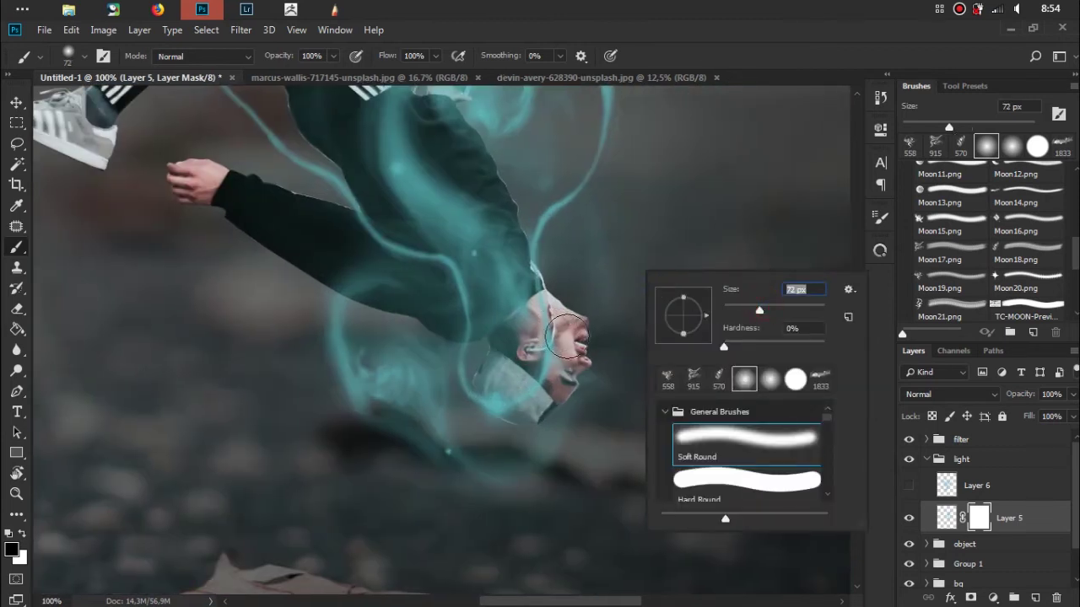
left_click(746, 310)
key("Return")
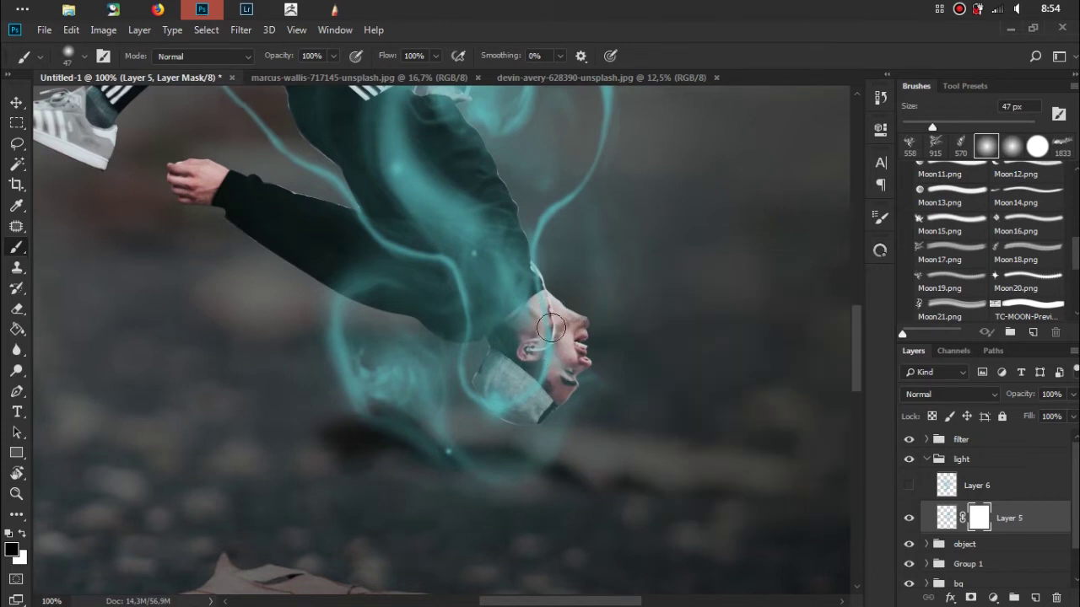
left_click_drag(550, 326, 544, 367)
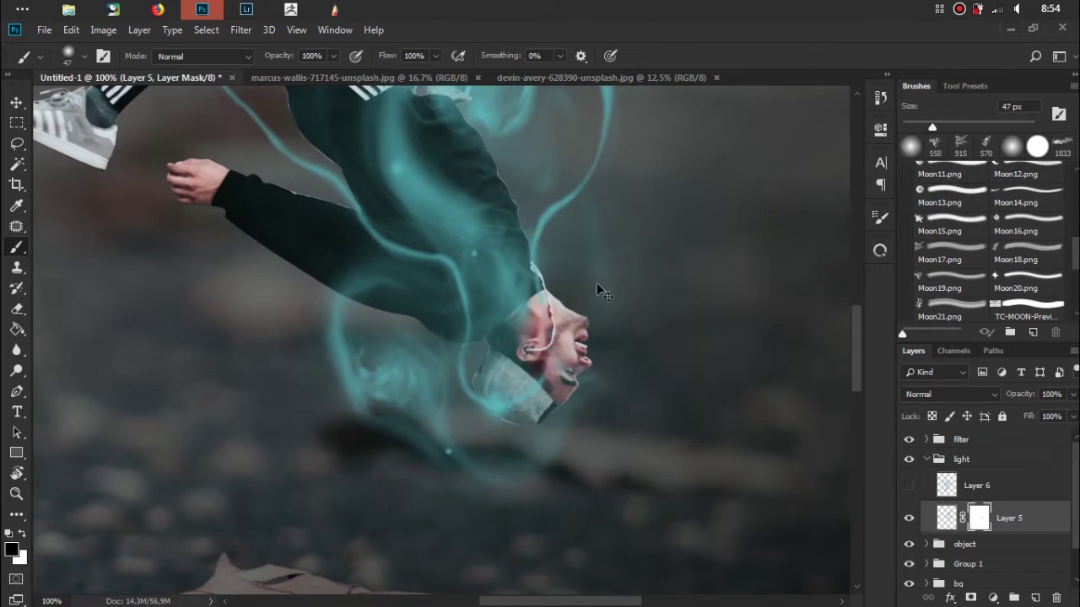
mouse_move(533, 333)
left_mouse_down()
mouse_move(546, 376)
mouse_move(549, 313)
mouse_move(550, 356)
mouse_move(511, 395)
mouse_move(498, 389)
mouse_move(519, 401)
mouse_move(489, 380)
mouse_move(511, 343)
left_mouse_up()
With pressure-controlled opacity, mask the cyan glow off the neck, sleeve and hoodie
left_click(357, 55)
mouse_move(505, 280)
left_mouse_down()
mouse_move(523, 327)
mouse_move(511, 244)
mouse_move(500, 264)
mouse_move(476, 218)
mouse_move(486, 218)
left_mouse_up()
mouse_move(500, 315)
left_mouse_down()
mouse_move(461, 228)
mouse_move(481, 262)
left_mouse_up()
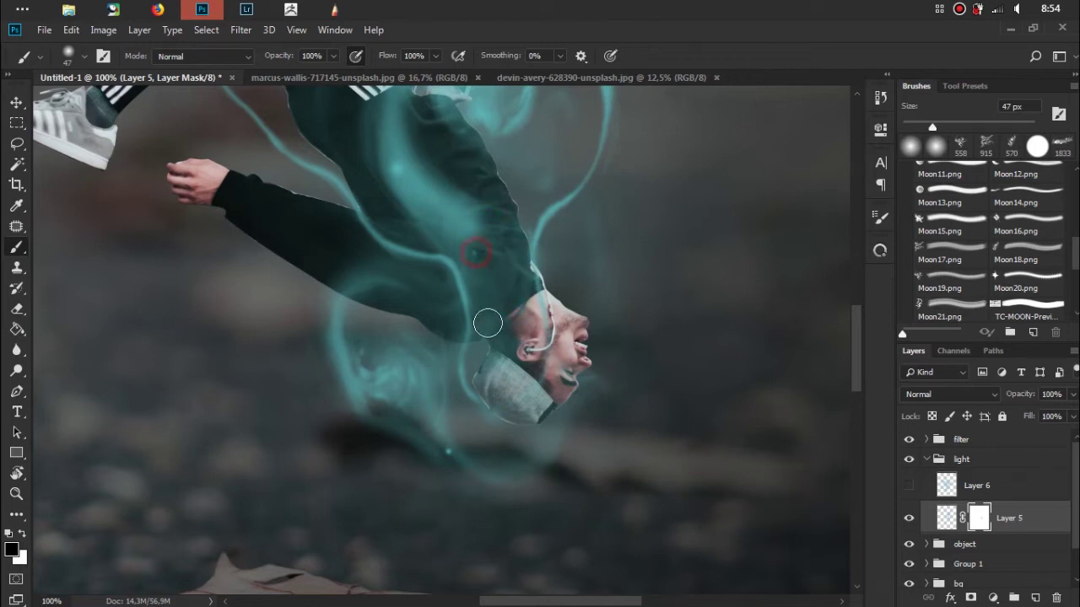
scroll(494, 253, "up", 3)
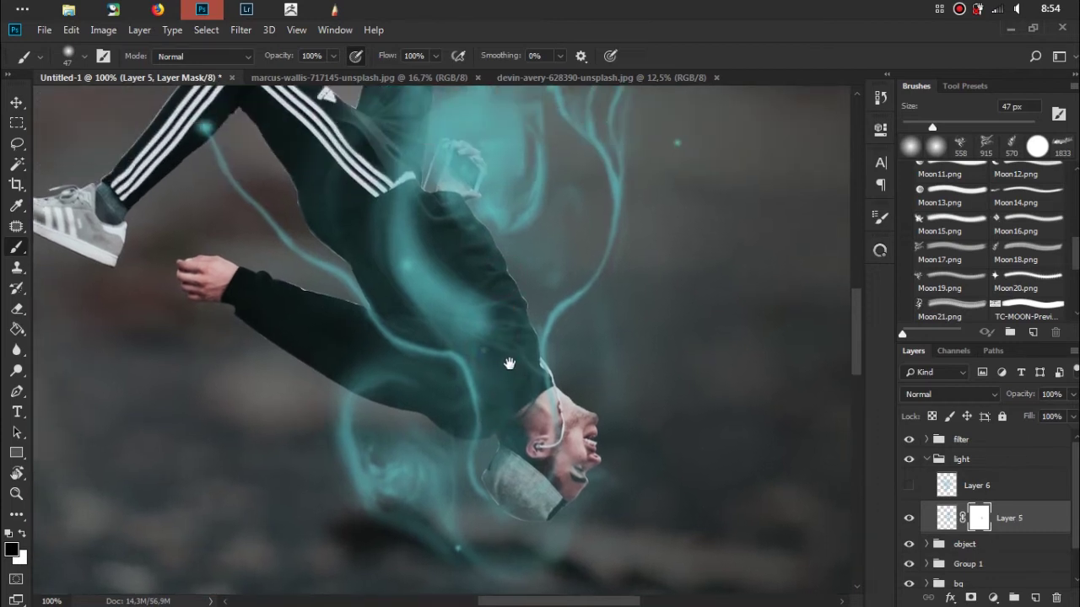
mouse_move(391, 369)
left_mouse_down()
mouse_move(379, 380)
mouse_move(436, 398)
left_mouse_up()
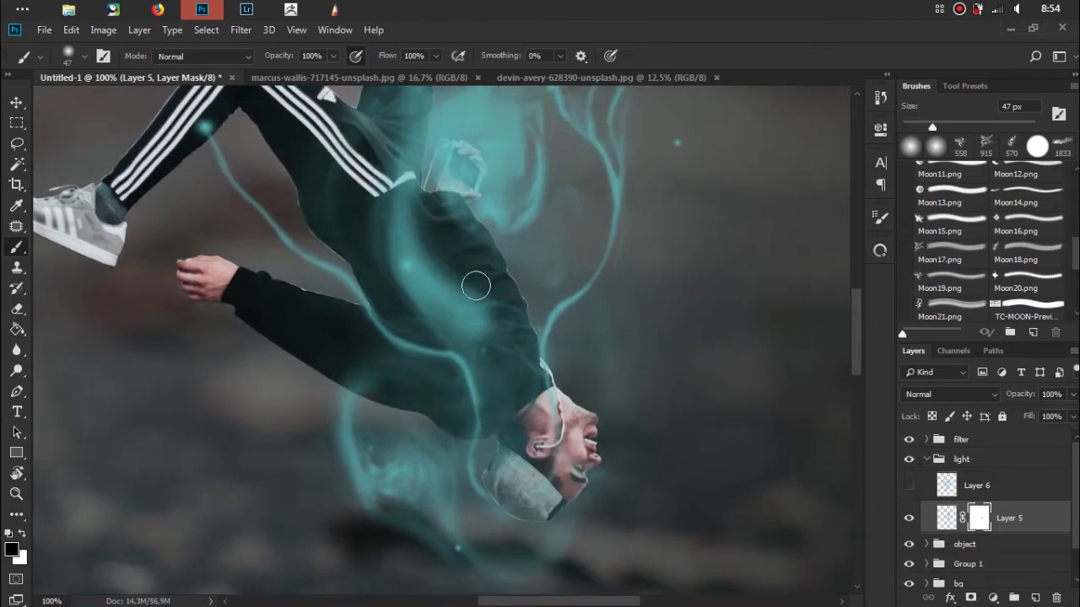
mouse_move(481, 284)
left_mouse_down()
mouse_move(501, 309)
mouse_move(450, 277)
mouse_move(481, 313)
mouse_move(434, 295)
mouse_move(426, 326)
mouse_move(478, 345)
mouse_move(436, 320)
mouse_move(489, 337)
mouse_move(427, 326)
mouse_move(483, 331)
left_mouse_up()
key("x")
key("x")
mouse_move(445, 299)
left_mouse_down()
mouse_move(426, 307)
mouse_move(392, 268)
left_mouse_up()
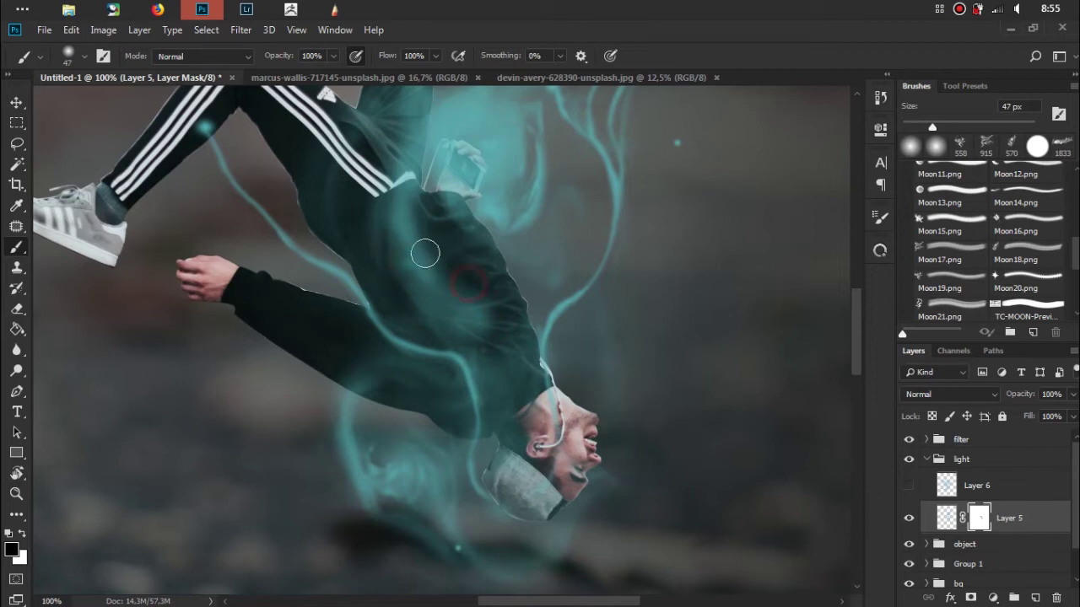
Paint black on Layer 5's mask to clear the cyan glow off the hand and phone, keeping a glow edge left of the phone
left_click(479, 307)
scroll(465, 262, "up", 3)
key("x")
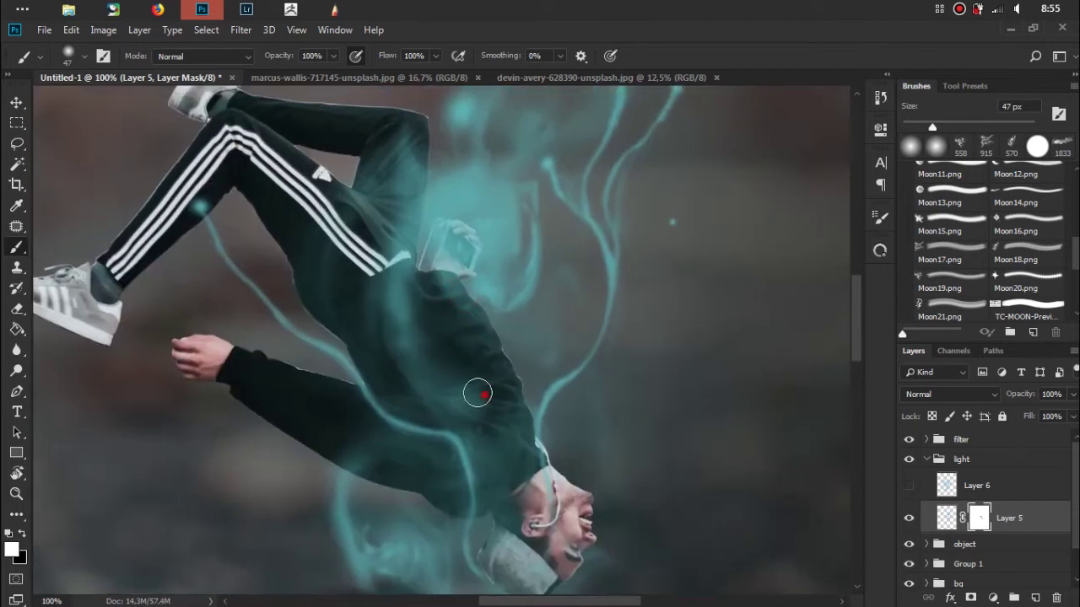
key("x")
left_click(471, 399)
key("x")
left_click(491, 417)
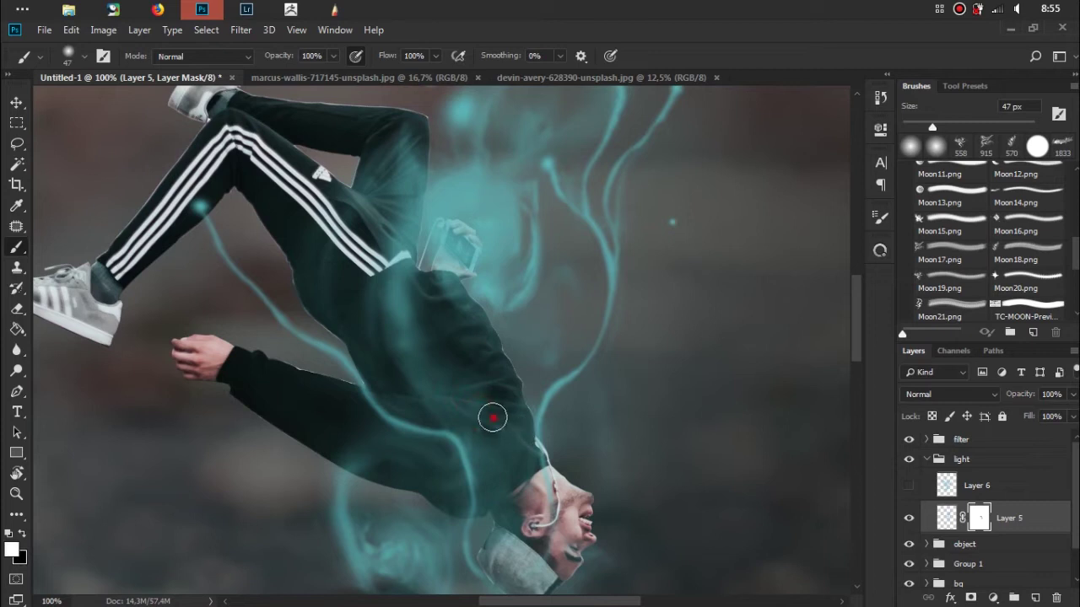
scroll(496, 367, "up", 3)
key("x")
left_click(457, 313)
mouse_move(456, 313)
left_mouse_down()
mouse_move(439, 310)
mouse_move(447, 300)
mouse_move(418, 335)
left_mouse_up()
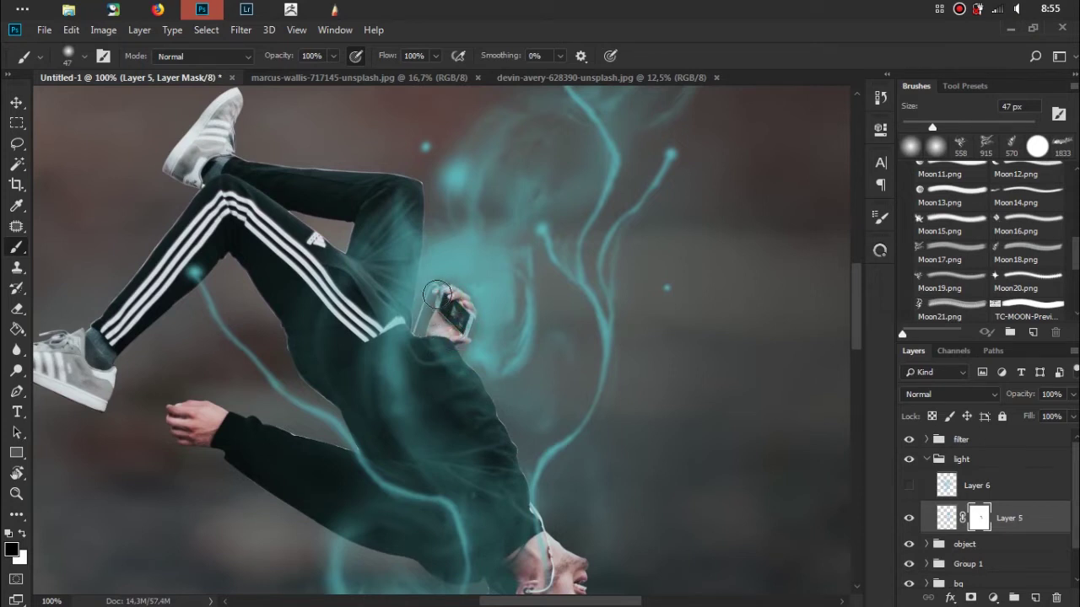
key("x")
left_click_drag(426, 321, 447, 295)
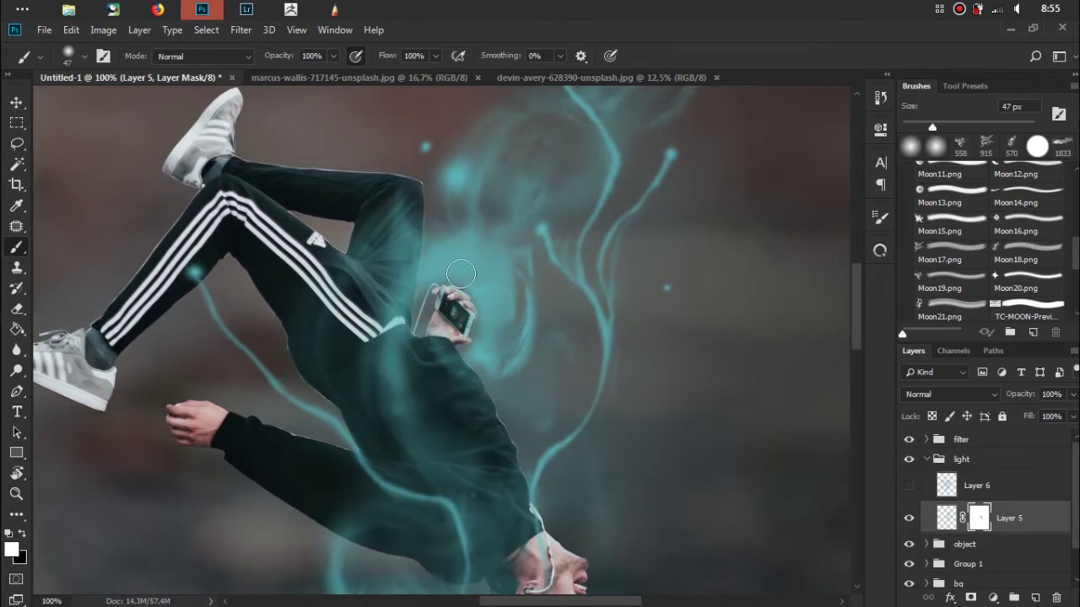
At 200% zoom with a 14 px brush, repaint a thin glow edge along the phone
key("ctrl+plus")
right_click(552, 239)
left_click_drag(652, 278, 641, 279)
left_click(403, 238)
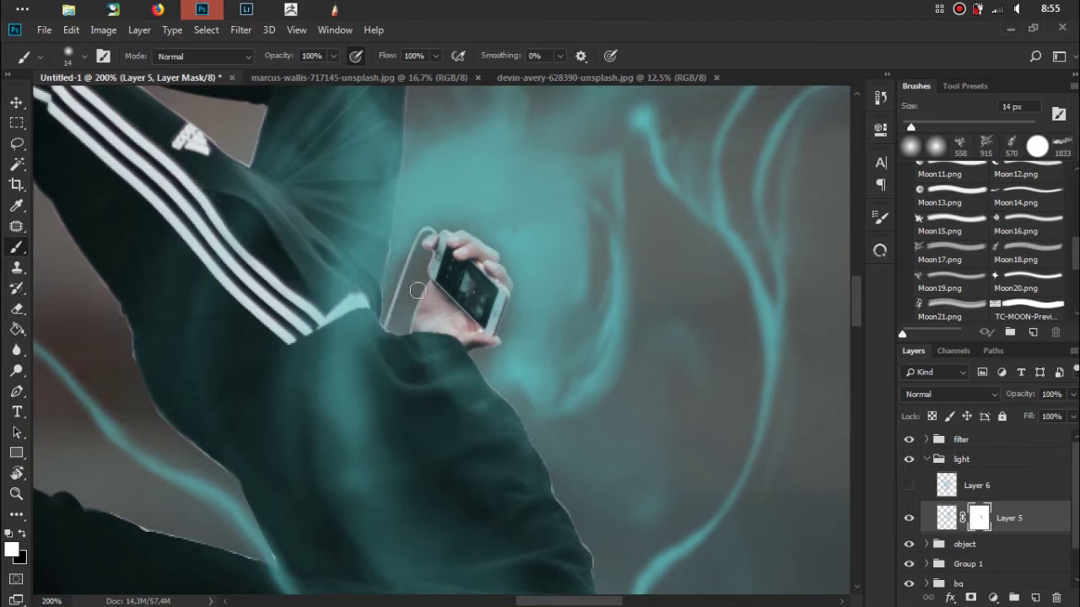
mouse_move(397, 329)
left_mouse_down()
mouse_move(422, 247)
mouse_move(399, 325)
left_mouse_up()
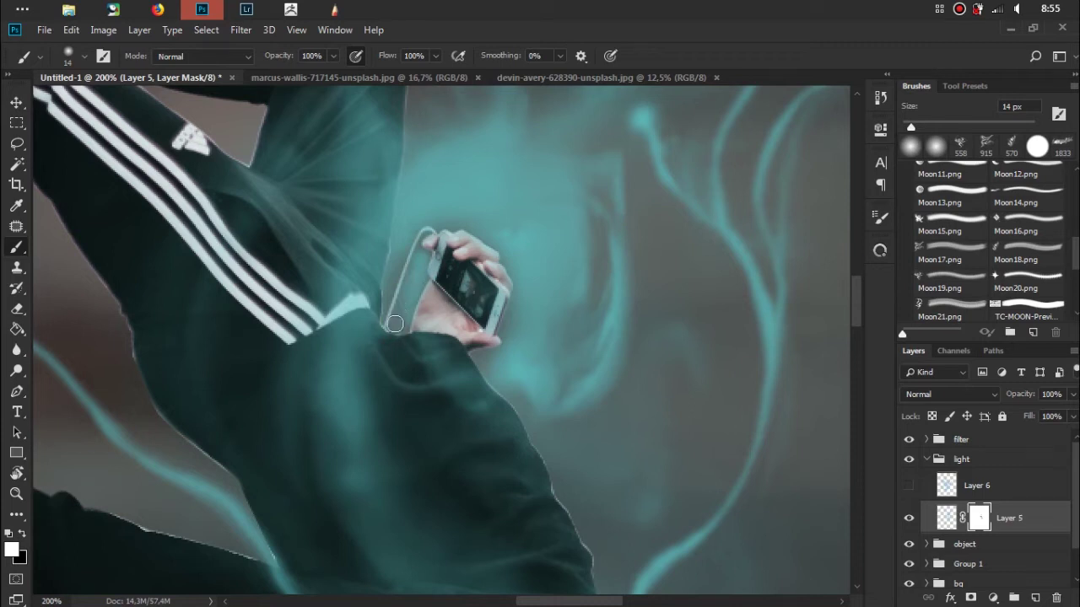
mouse_move(424, 241)
left_mouse_down()
mouse_move(400, 298)
mouse_move(393, 262)
mouse_move(380, 327)
mouse_move(400, 303)
left_mouse_up()
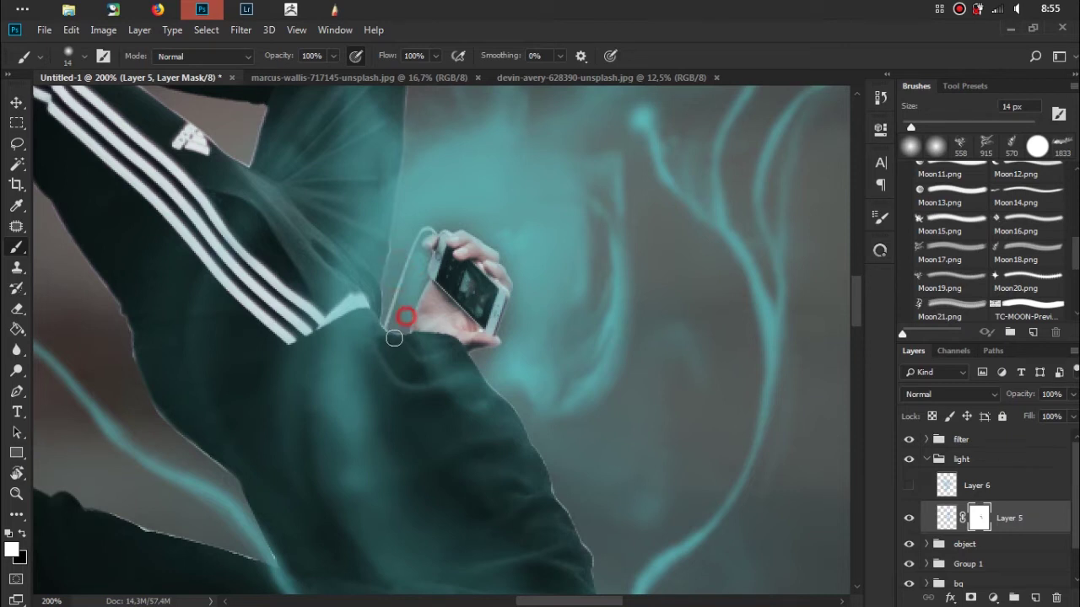
left_click(397, 337)
left_click(508, 326)
left_click(486, 362)
left_click(507, 229)
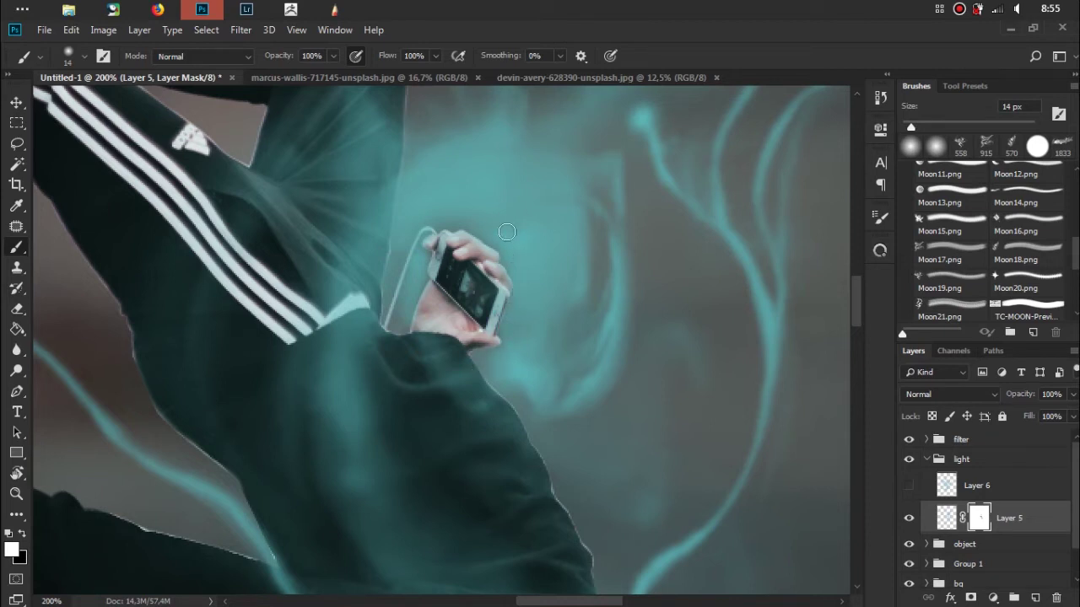
left_click(478, 226)
Touch up the mask at the phone's top with a 37 px brush, then zoom back to 100%
right_click(502, 249)
left_click_drag(631, 253, 651, 253)
key("Return")
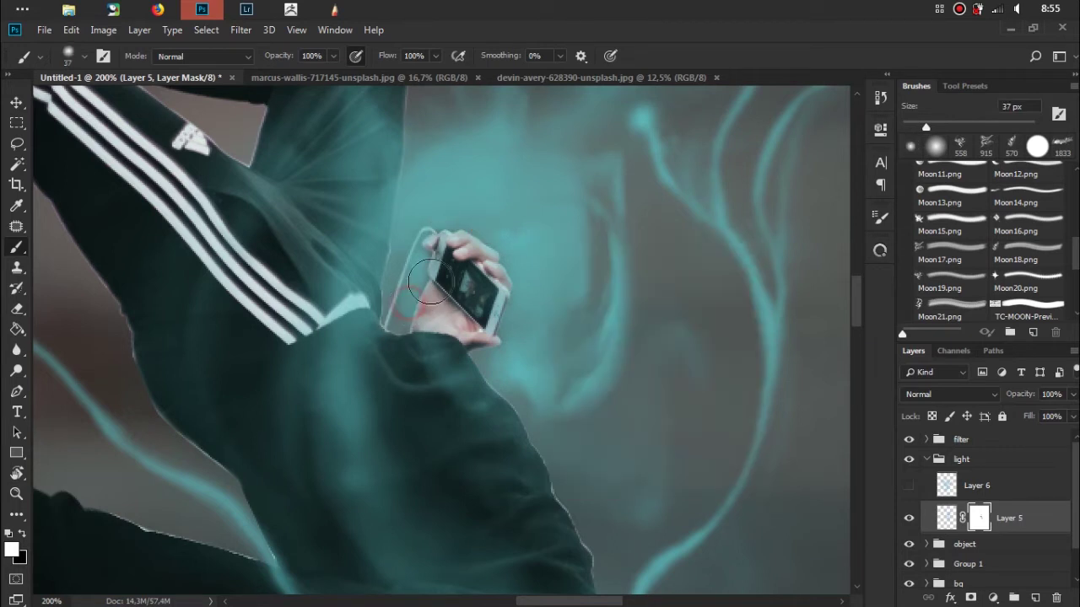
left_click(454, 236)
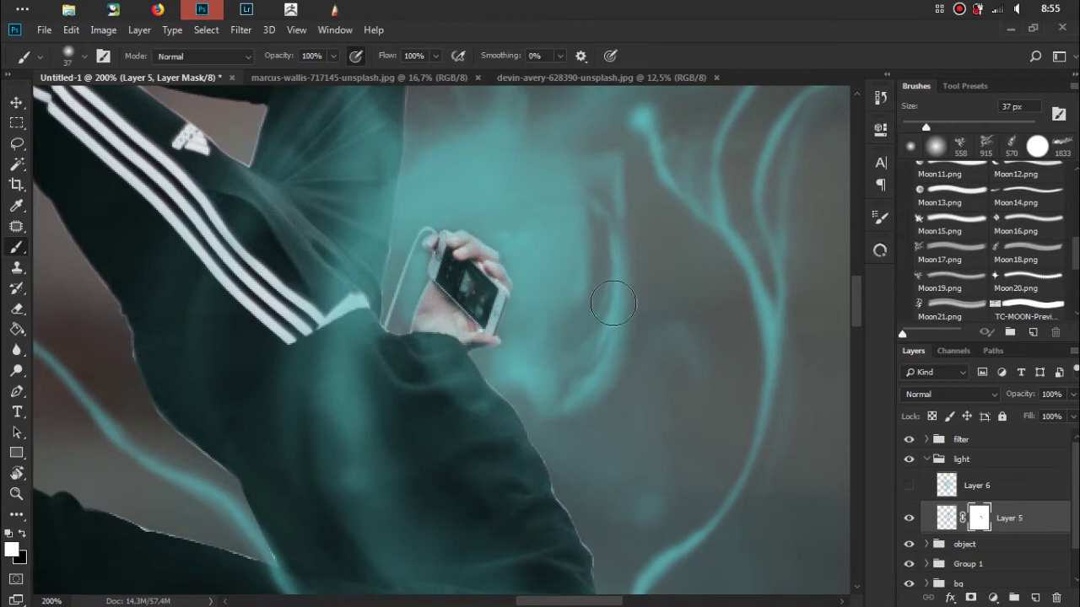
key("ctrl+minus")
key("ctrl+minus")
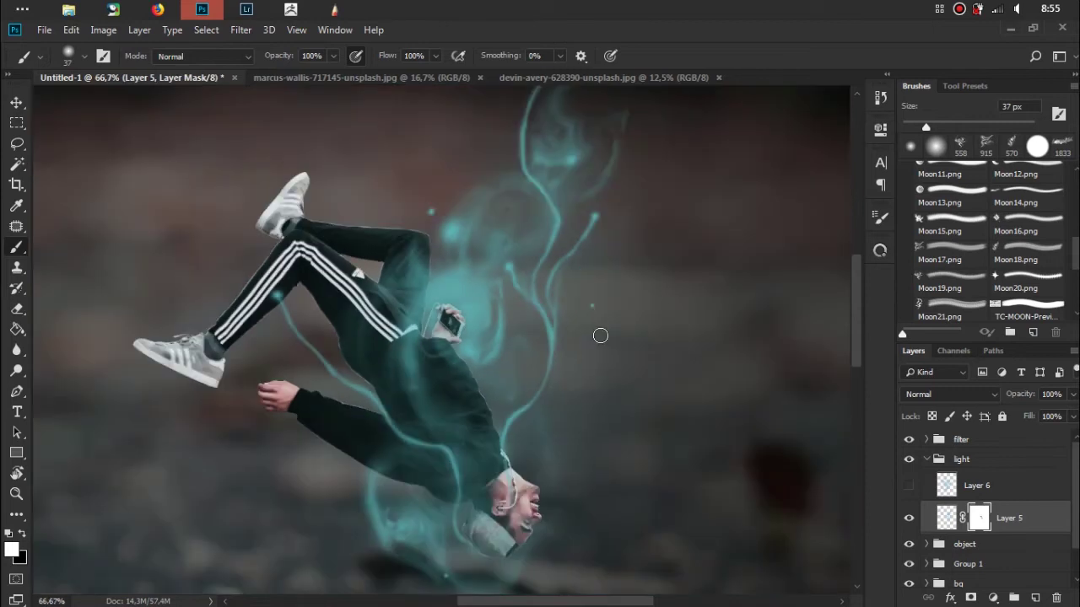
Make Layer 6's smoke visible, select it, and add a layer mask
left_click_drag(579, 374, 588, 312)
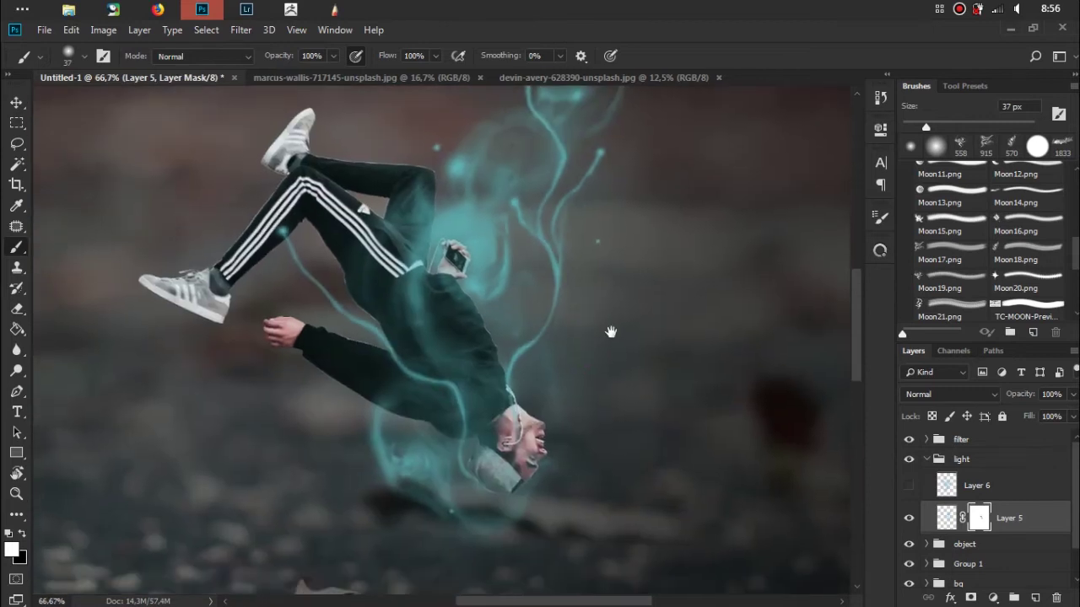
scroll(604, 313, "down", 1)
scroll(613, 299, "down", 1)
scroll(609, 302, "down", 1)
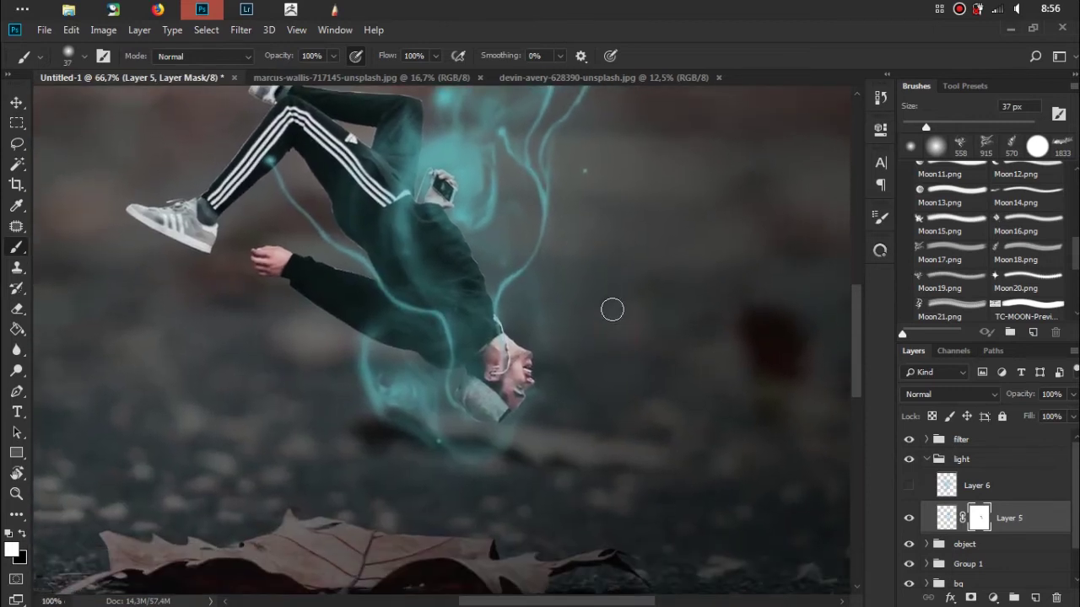
key("ctrl+plus")
scroll(624, 325, "right", 1)
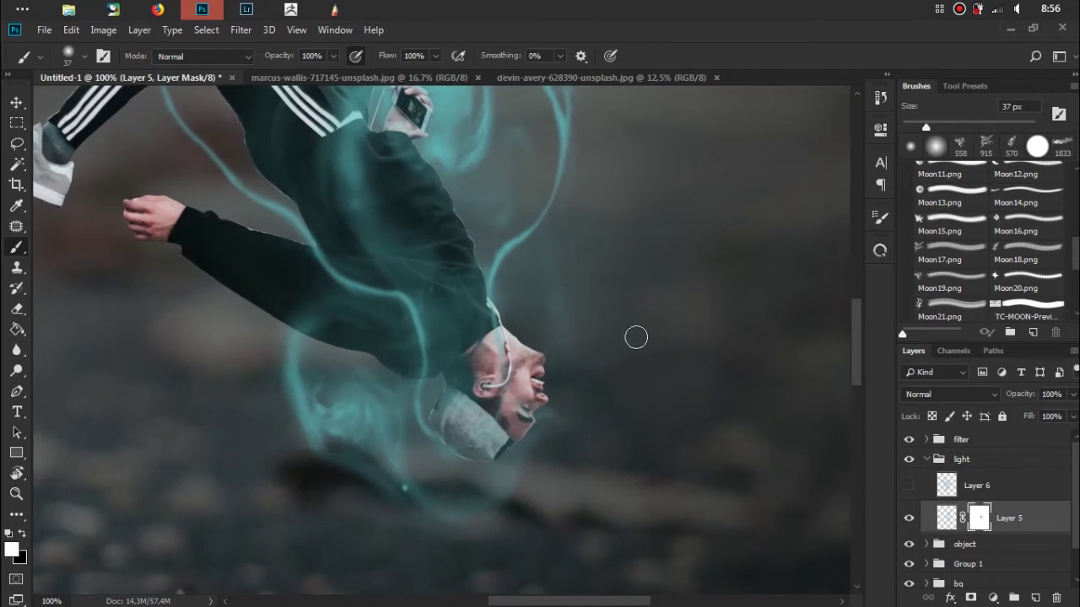
left_click(908, 487)
left_click(961, 496)
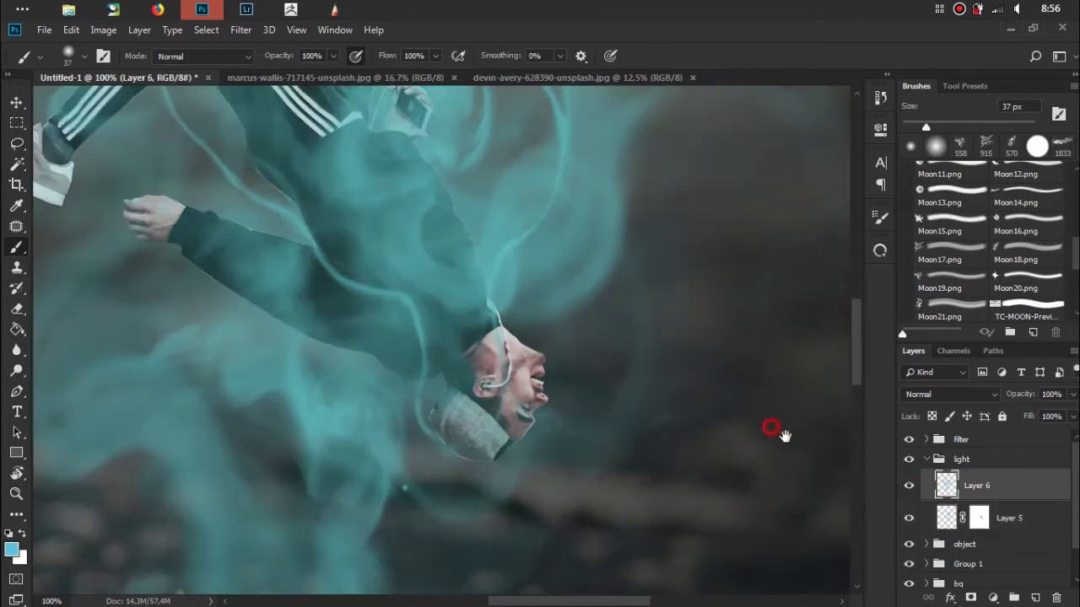
left_click_drag(773, 429, 801, 462)
left_click(970, 598)
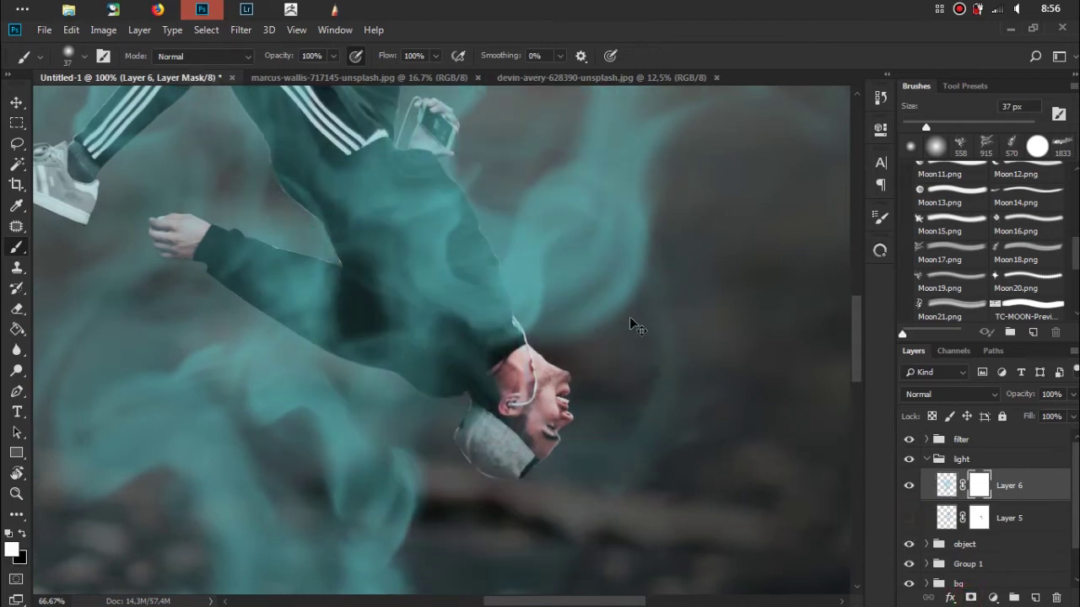
Zoom out to the whole image and enlarge the soft brush to 354 px
key("ctrl+minus")
key("ctrl+minus")
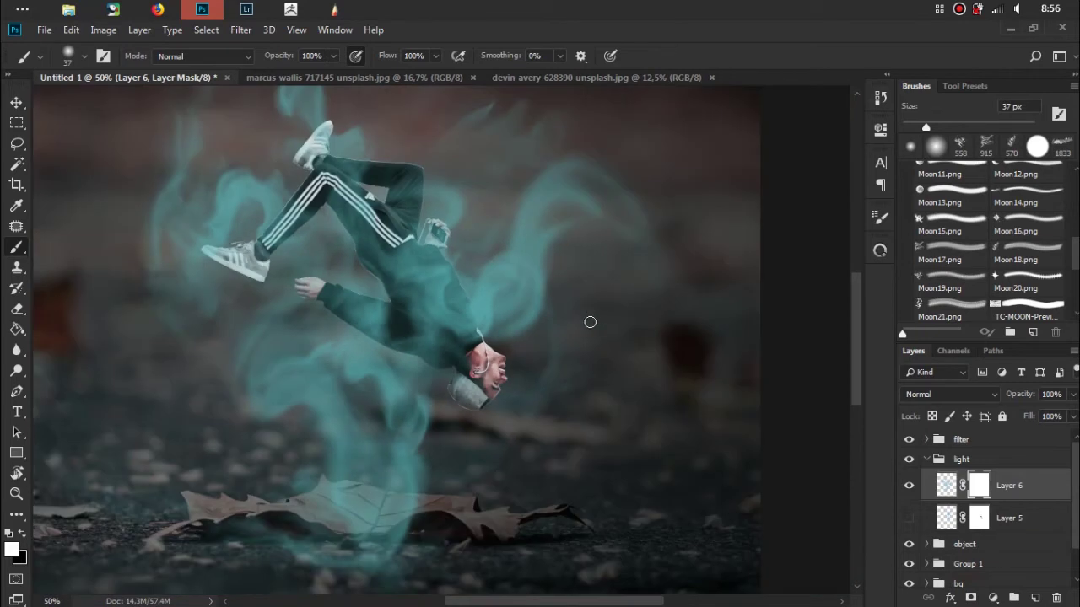
key("ctrl+minus")
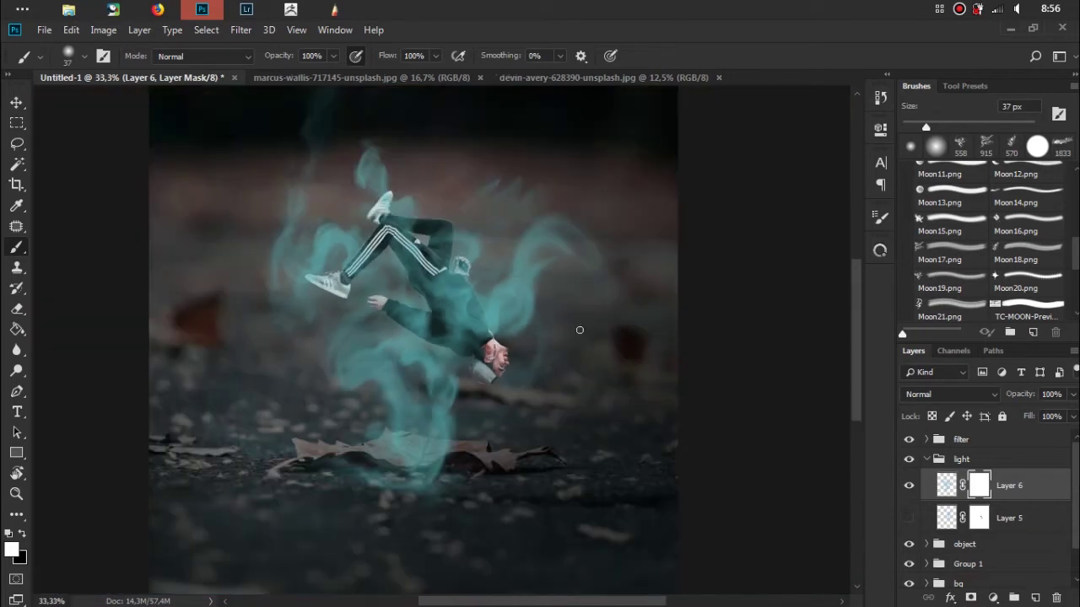
right_click(545, 331)
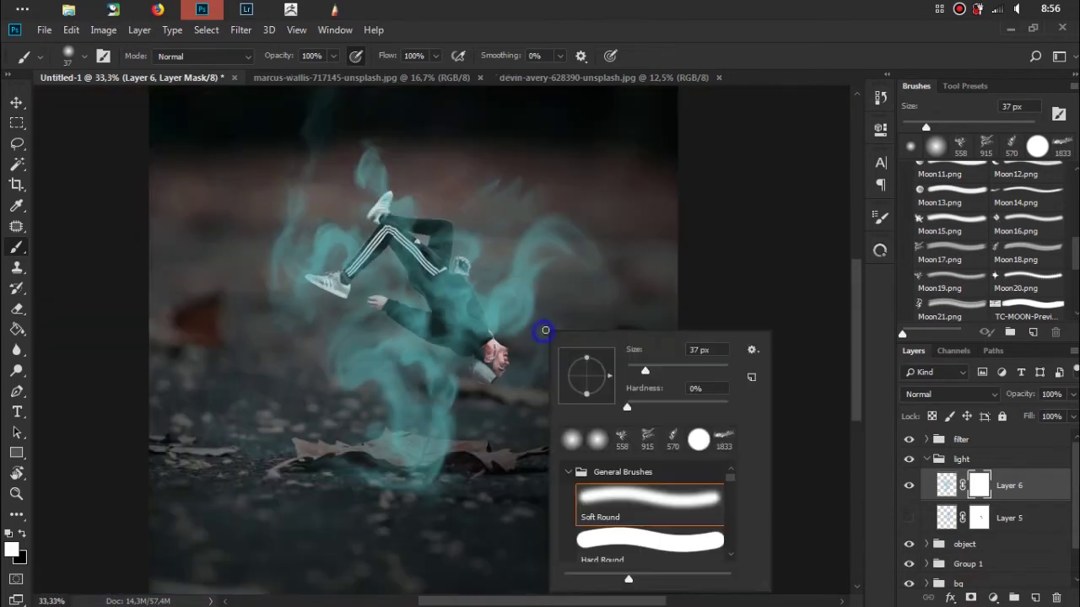
left_click(666, 369)
left_click(683, 369)
left_click(701, 370)
left_click_drag(704, 371, 718, 371)
left_click(381, 498)
Paint black on Layer 6's mask over the leaf, then shrink the brush to 83 px
left_click_drag(374, 478, 386, 487)
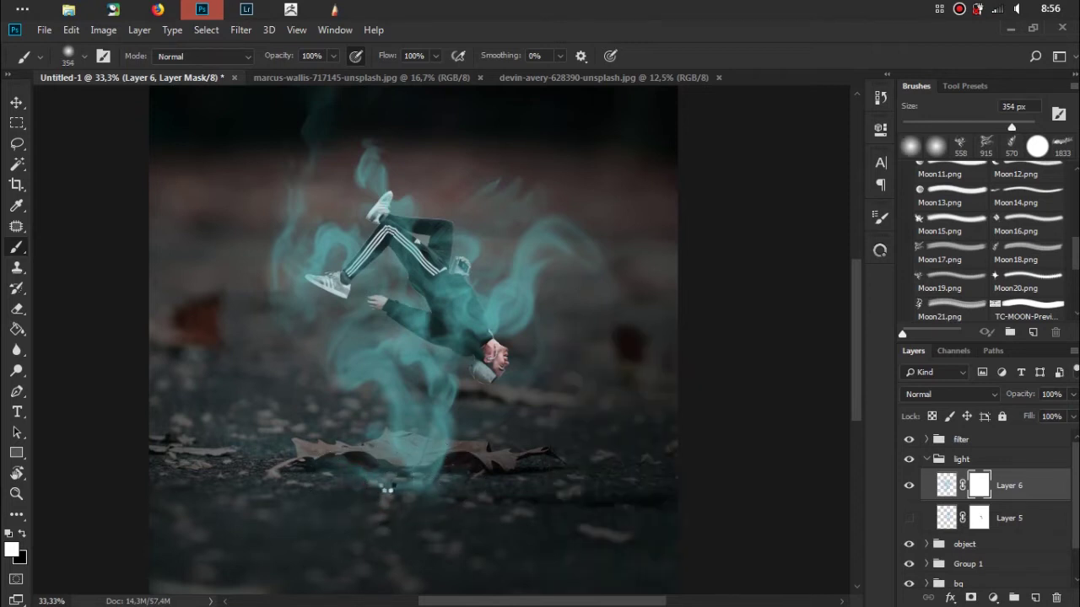
key("x")
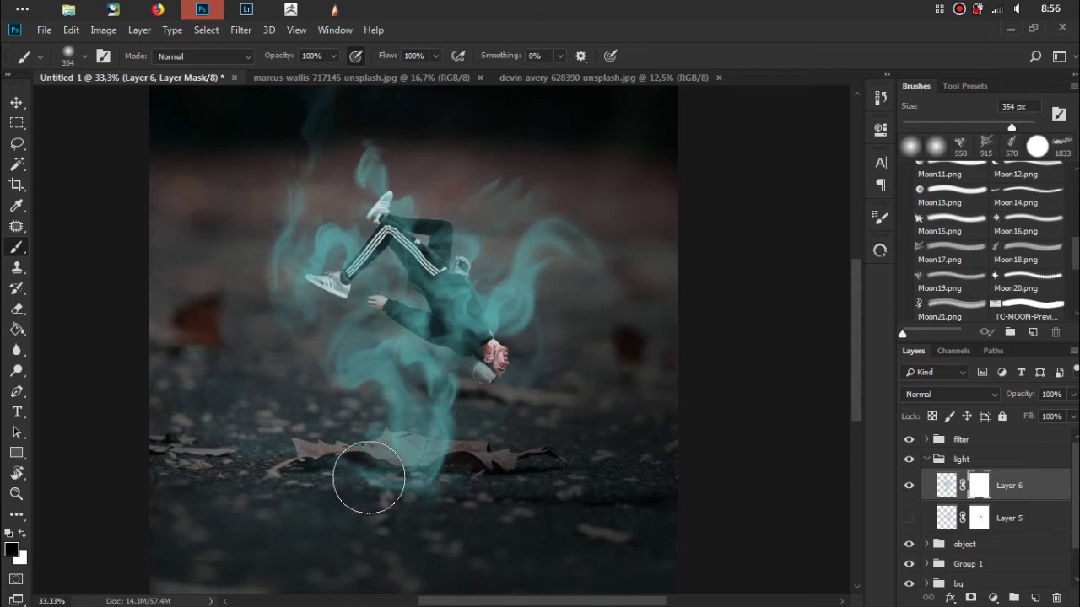
left_click(408, 472)
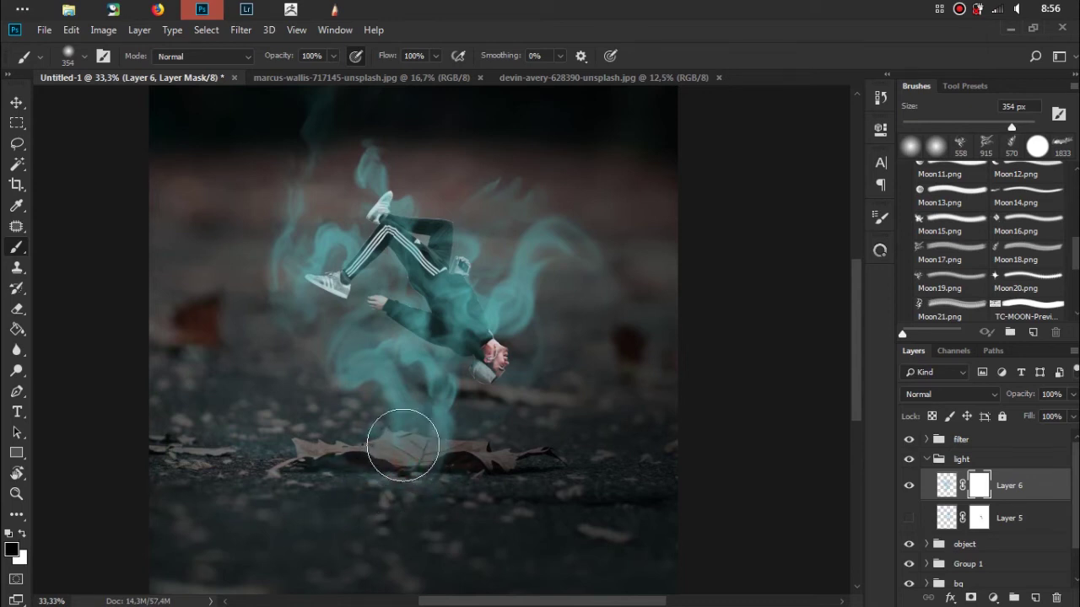
left_click(415, 446)
left_click(428, 438)
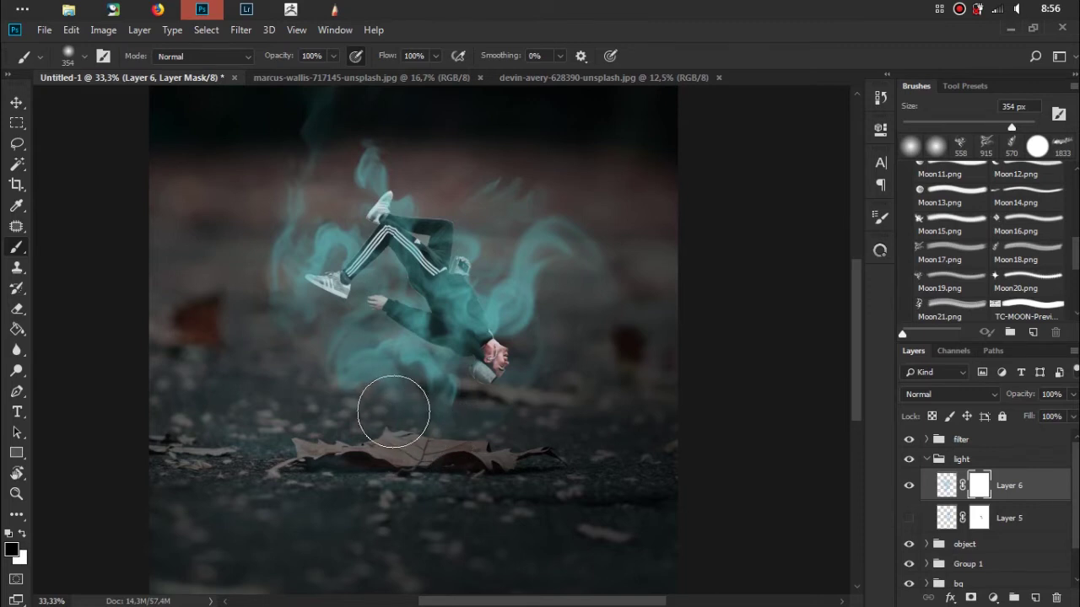
right_click(513, 415)
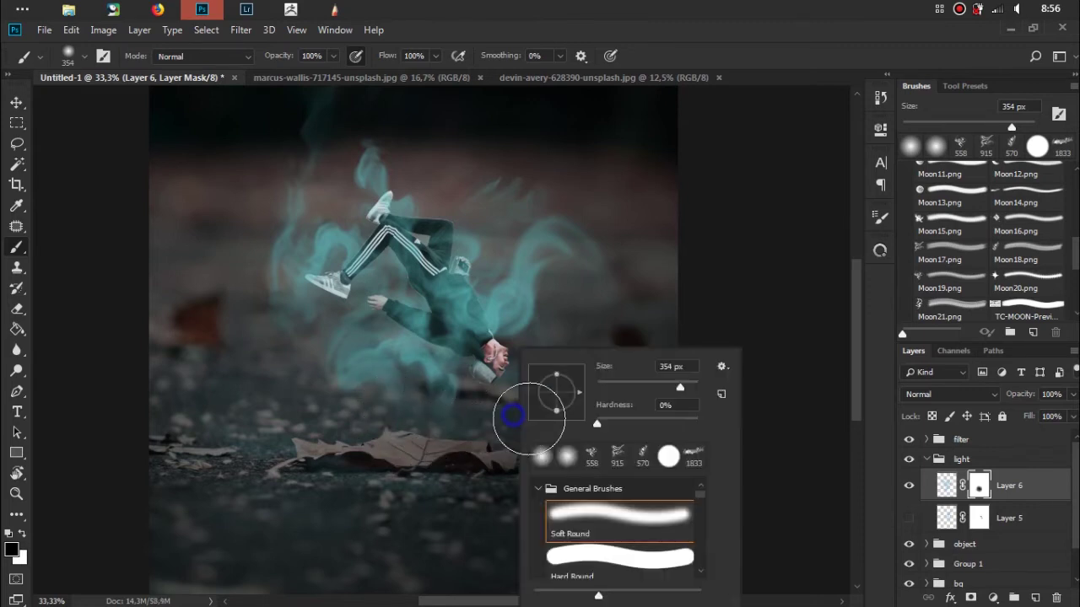
left_click_drag(680, 387, 652, 387)
left_click(639, 388)
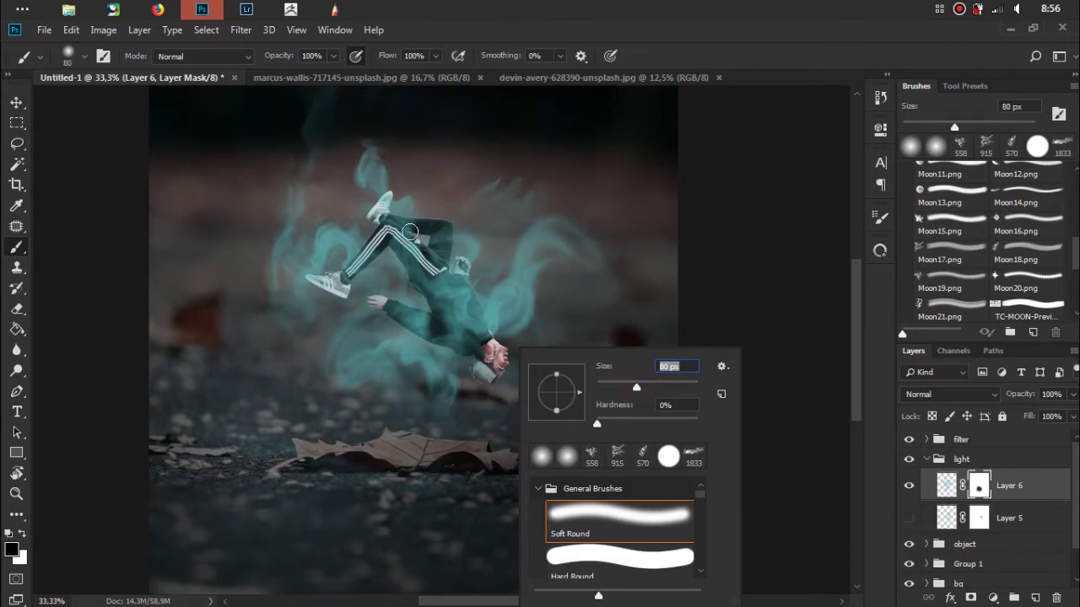
Mask the smoke off the legs and arm on Layer 6, restoring a little on the arm
left_click(412, 231)
mouse_move(421, 234)
left_mouse_down()
mouse_move(370, 206)
mouse_move(408, 226)
left_mouse_up()
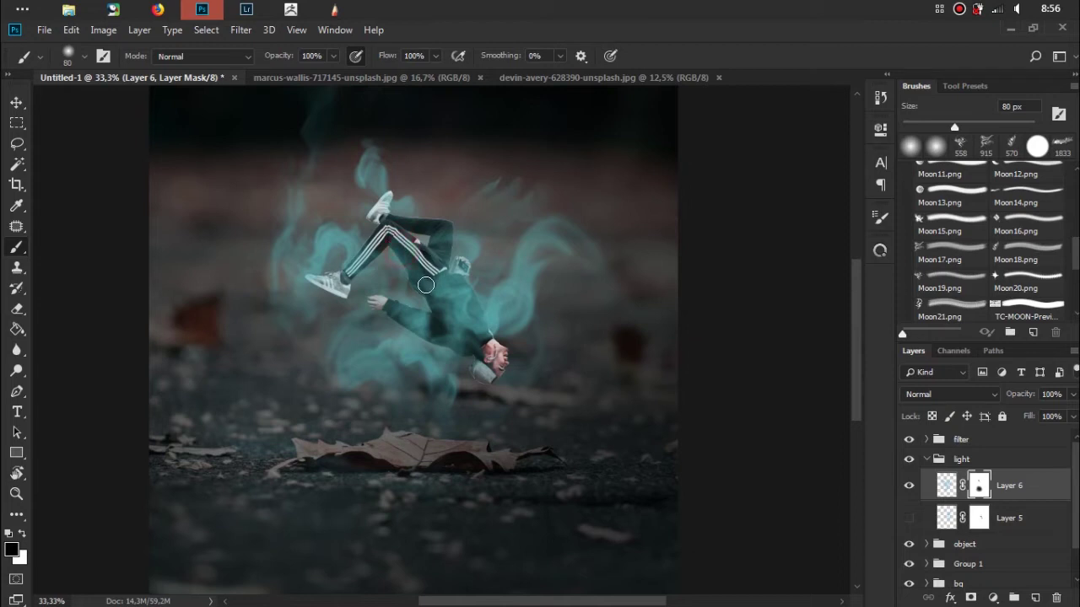
mouse_move(409, 320)
left_mouse_down()
mouse_move(399, 314)
mouse_move(441, 325)
mouse_move(404, 314)
left_mouse_up()
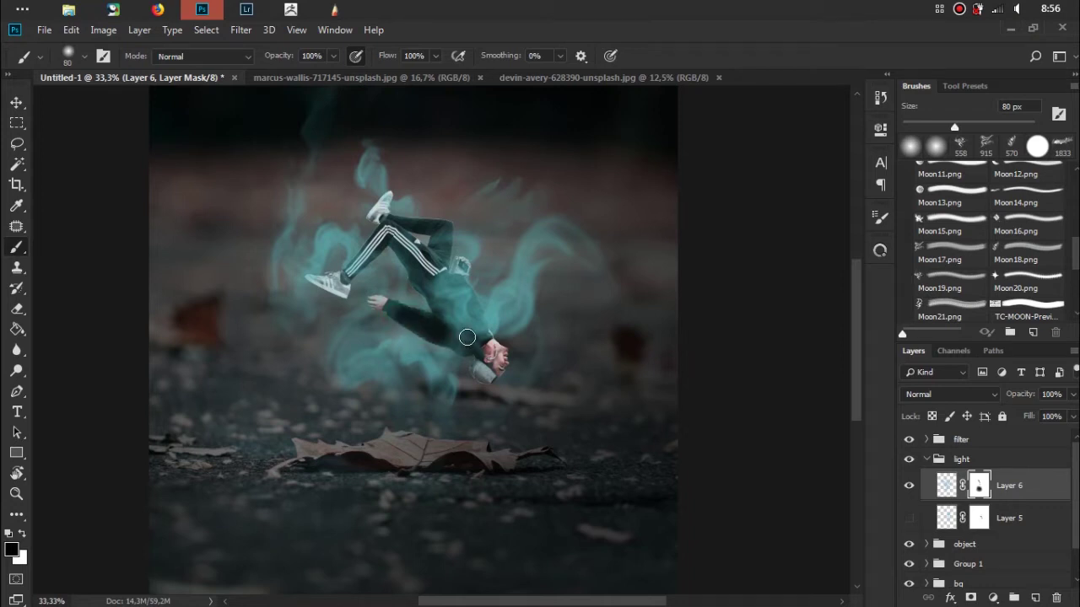
key("x")
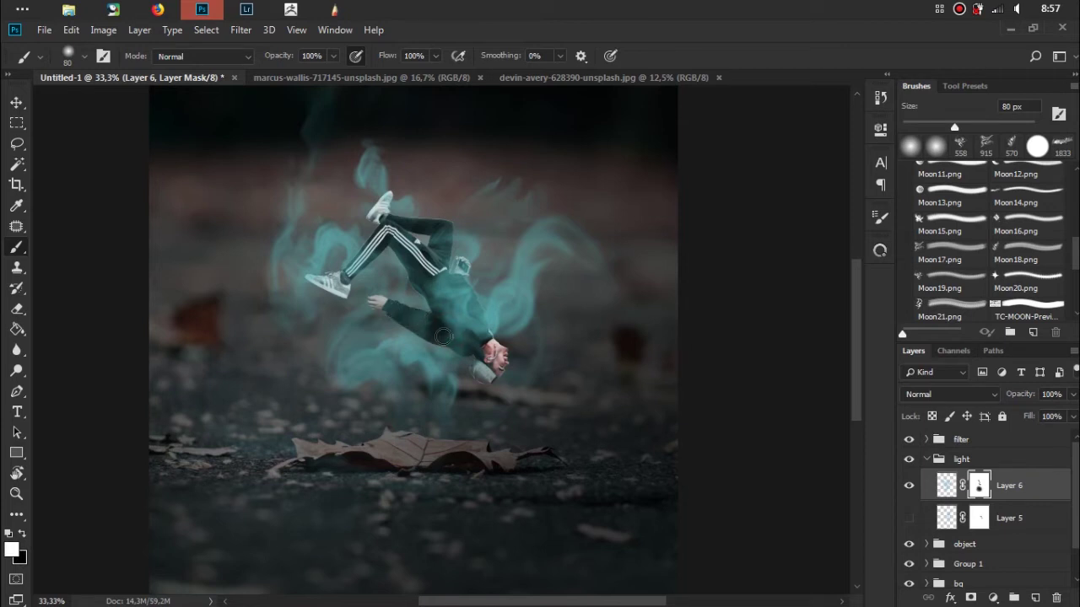
left_click_drag(431, 332, 430, 331)
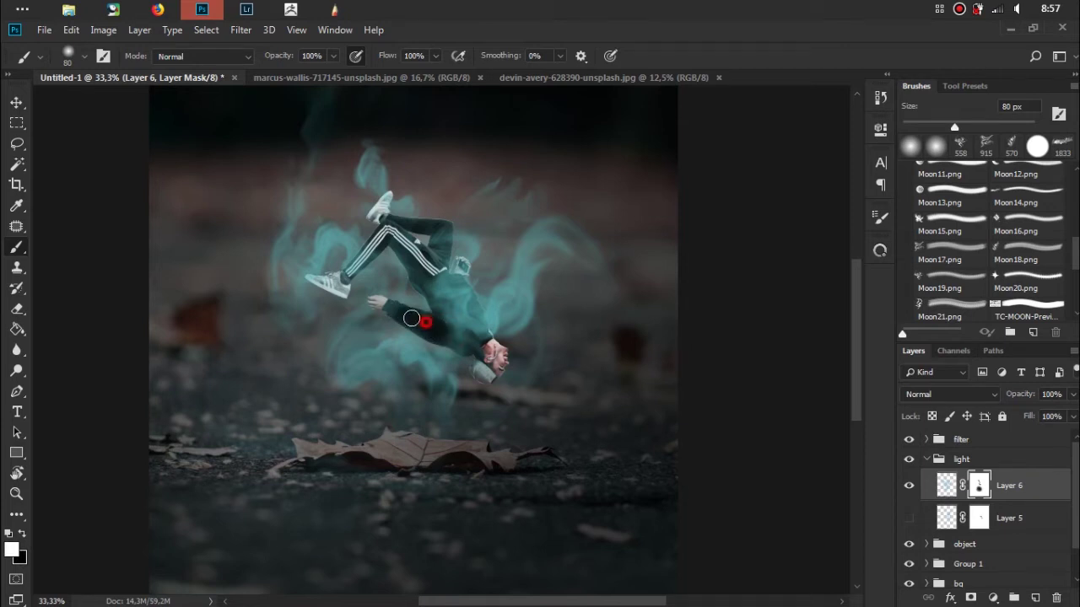
mouse_move(405, 322)
left_mouse_down()
mouse_move(438, 338)
mouse_move(419, 319)
left_mouse_up()
key("x")
key("x")
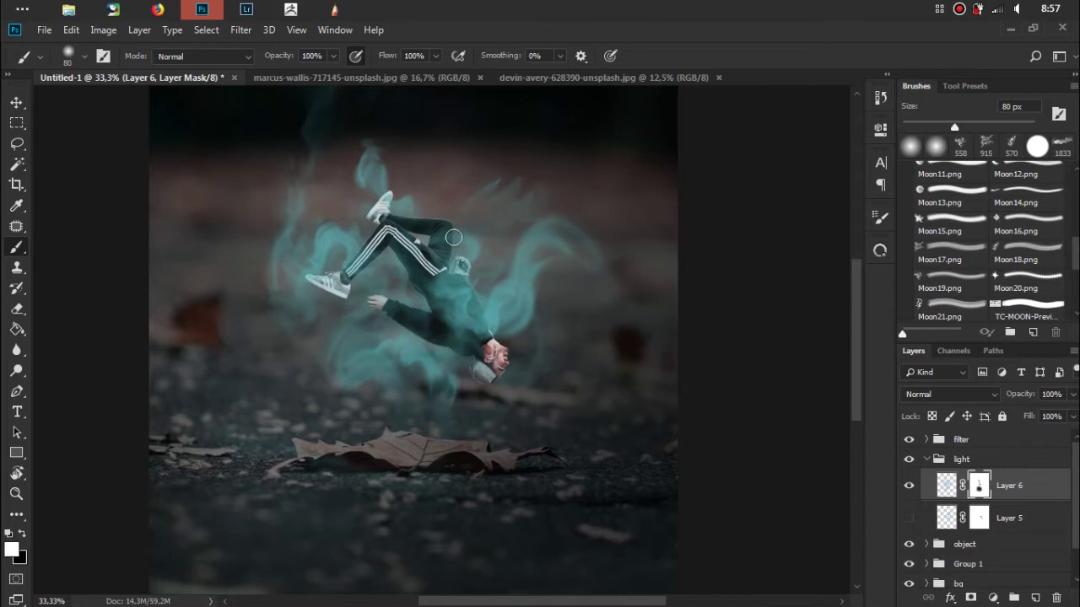
Hide the teal glow over the torso, shoulder, head and upper leg, then show Layer 5 again
left_click_drag(469, 234, 458, 278)
key("x")
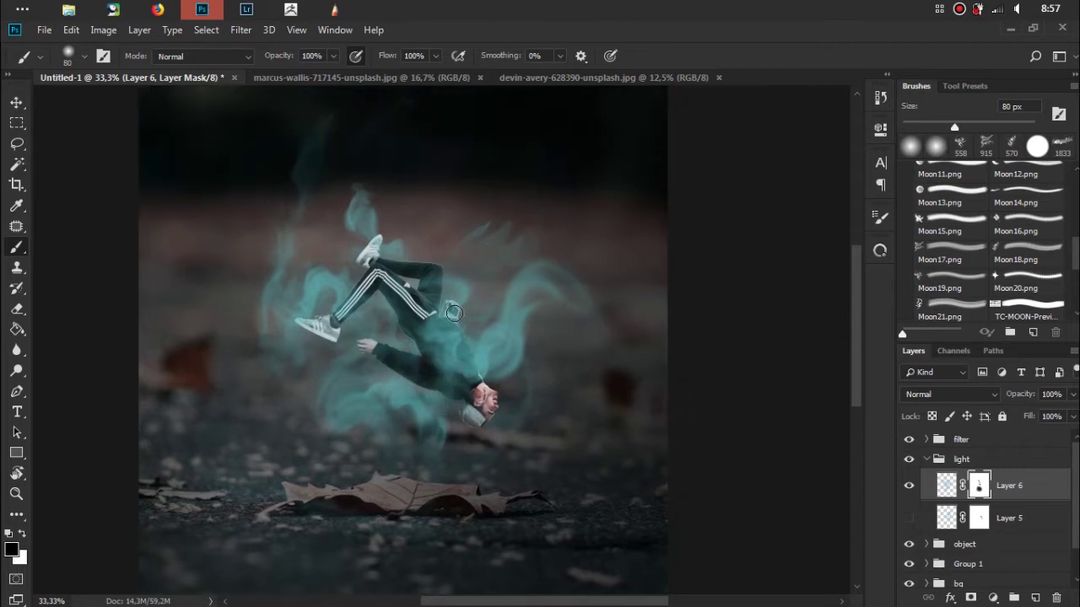
left_click_drag(464, 361, 456, 330)
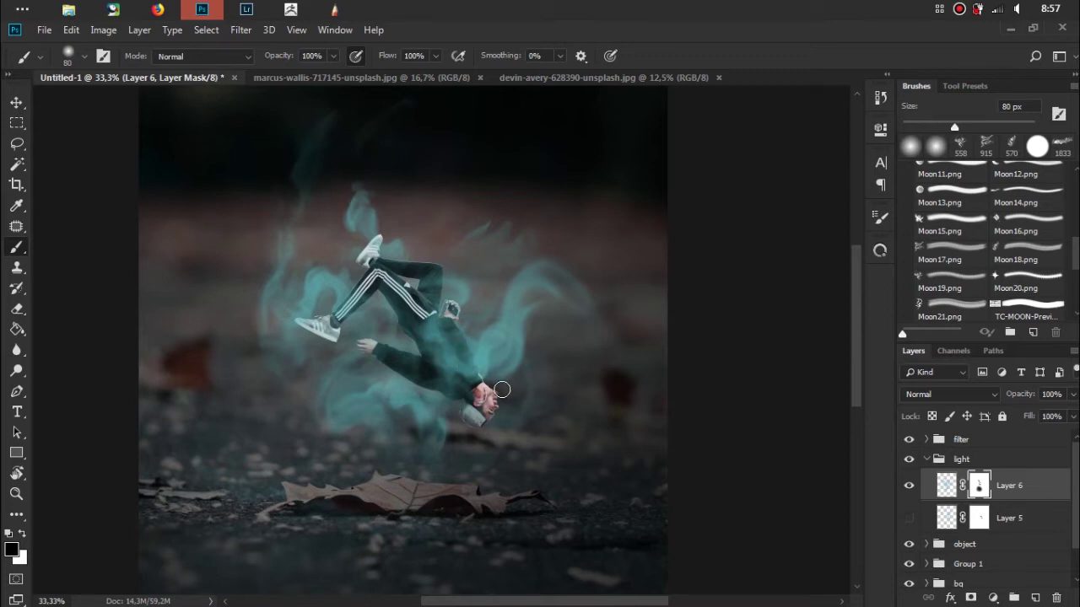
mouse_move(484, 377)
left_mouse_down()
mouse_move(497, 370)
mouse_move(498, 385)
left_mouse_up()
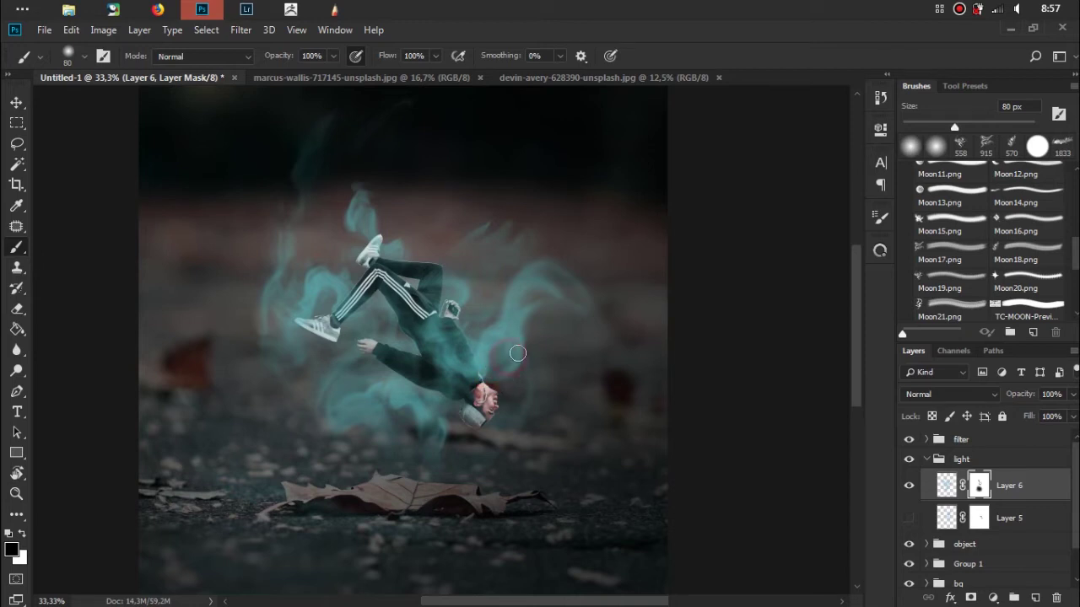
mouse_move(470, 357)
left_mouse_down()
mouse_move(490, 378)
mouse_move(466, 367)
left_mouse_up()
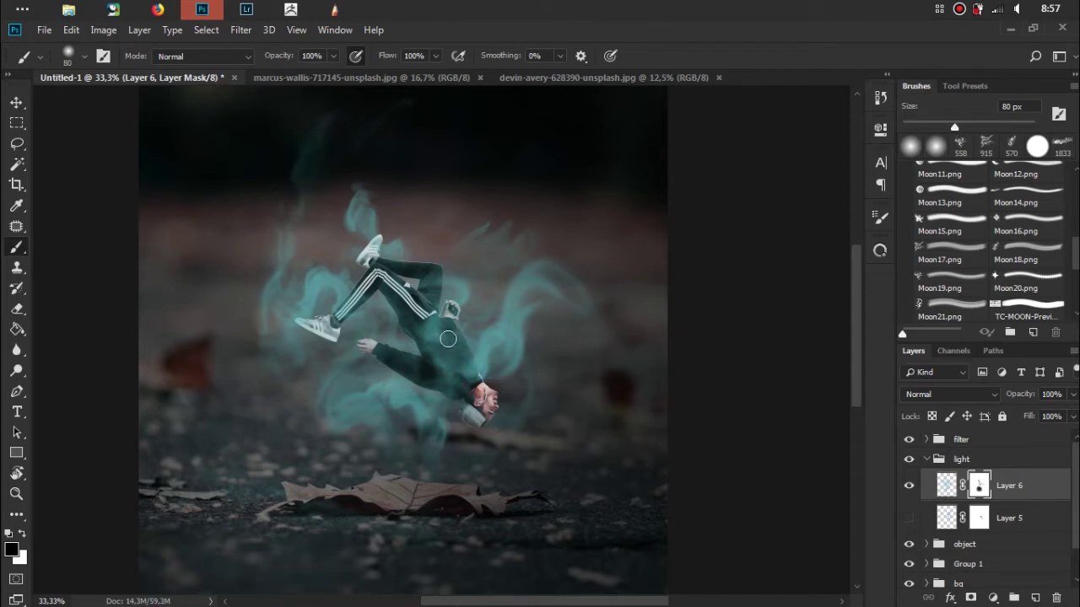
key("x")
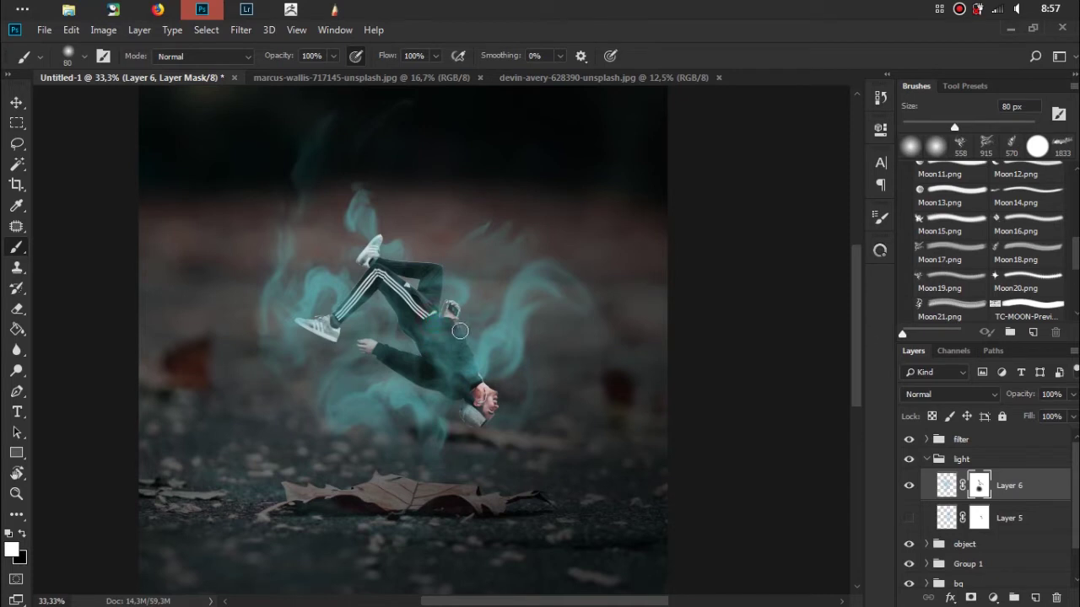
key("x")
key("x")
left_click_drag(425, 322, 453, 351)
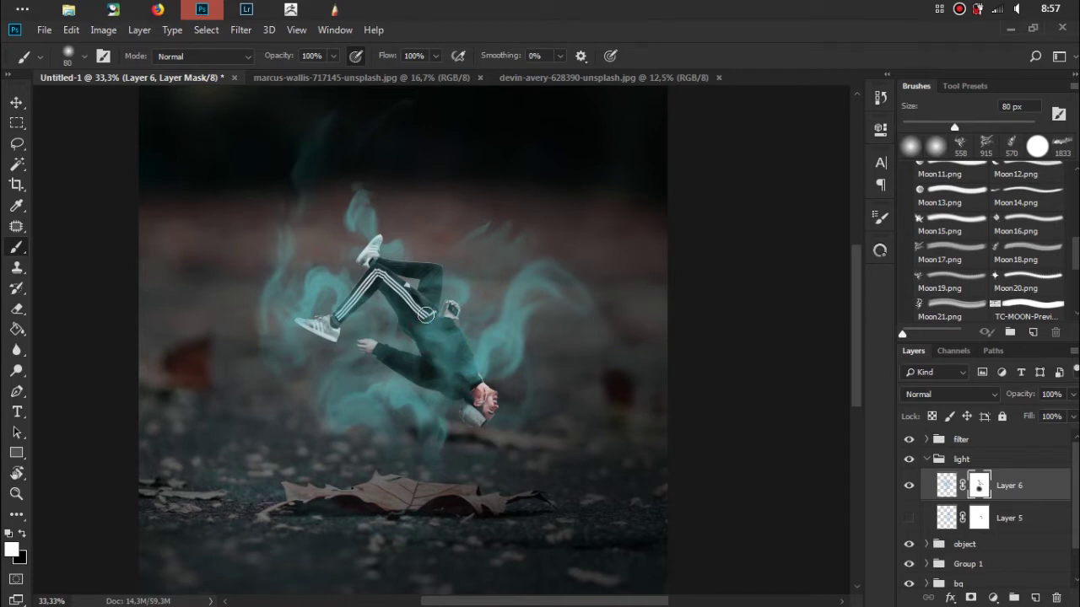
key("x")
left_click_drag(434, 312, 429, 343)
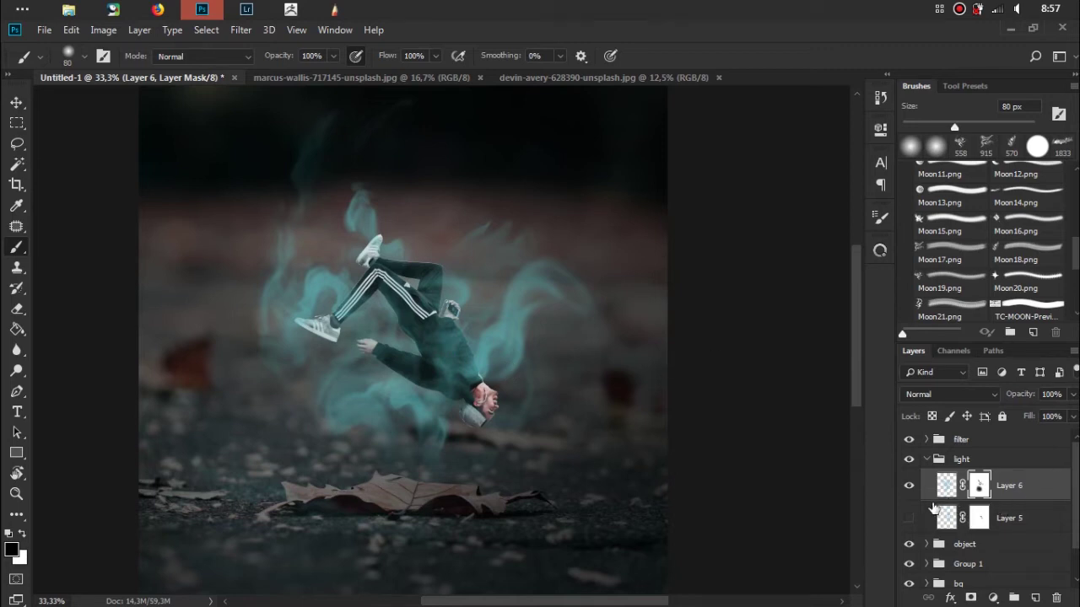
left_click(909, 521)
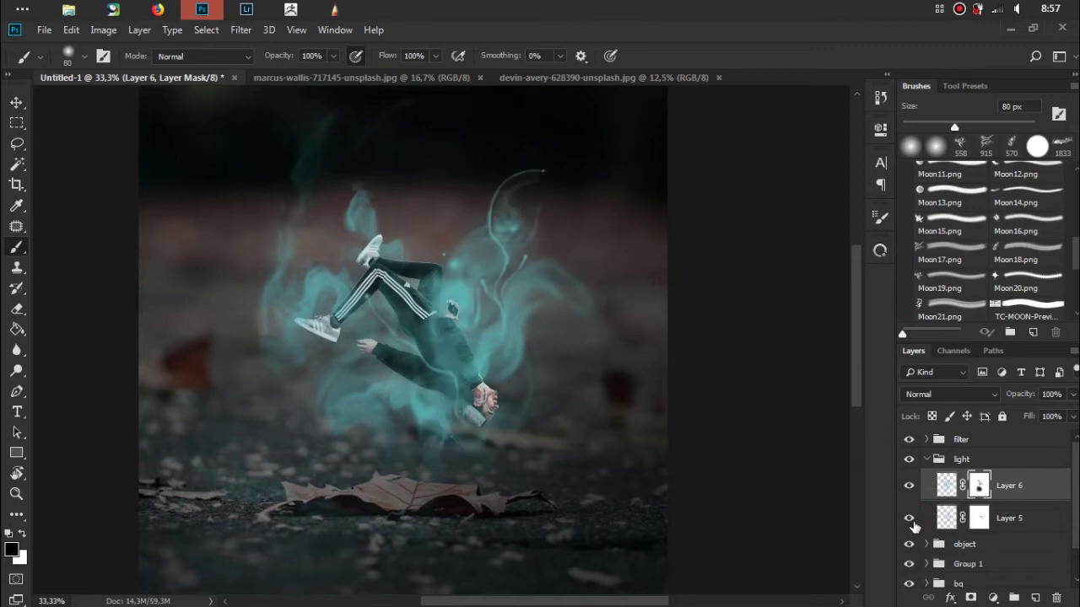
Lightly touch up Layer 5's mask below the figure
left_click(980, 522)
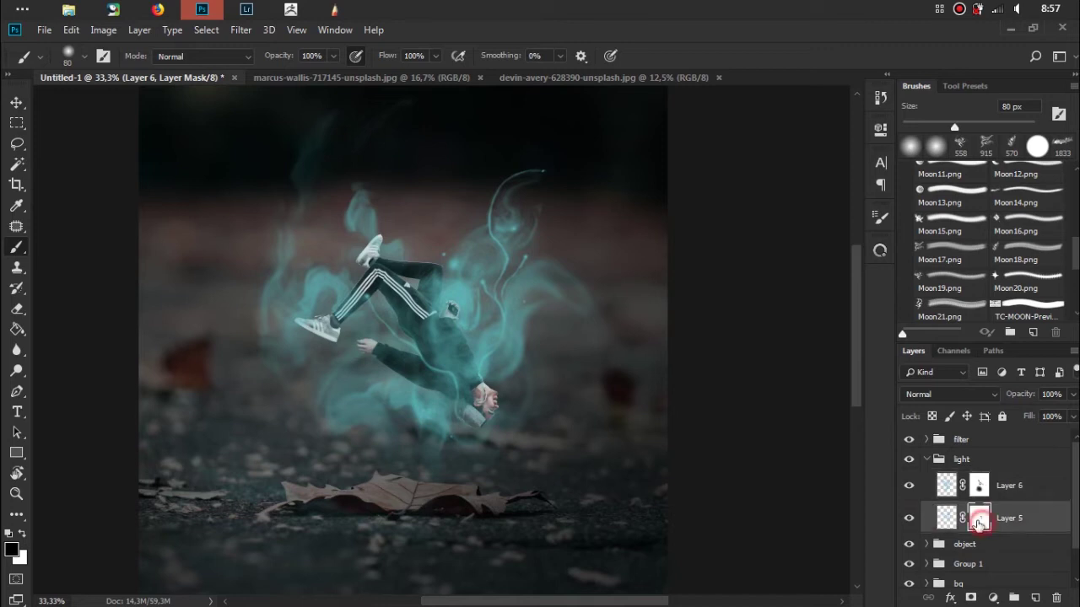
left_click(419, 405)
left_click_drag(426, 408, 441, 424)
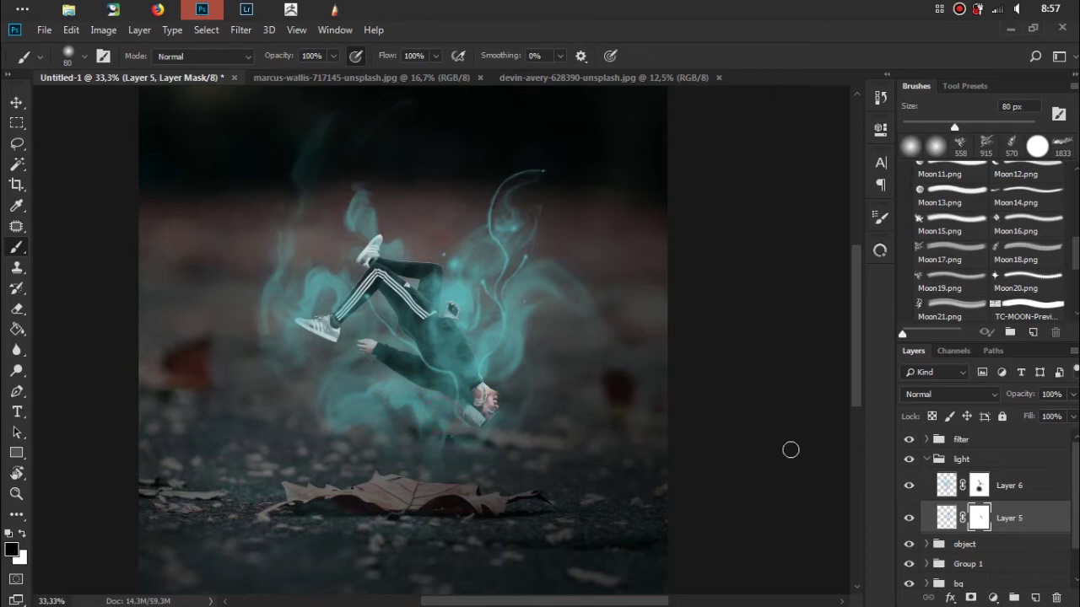
Paint white on Layer 6's mask to bring the glow down toward the leaf, then zoom out
left_click(982, 492)
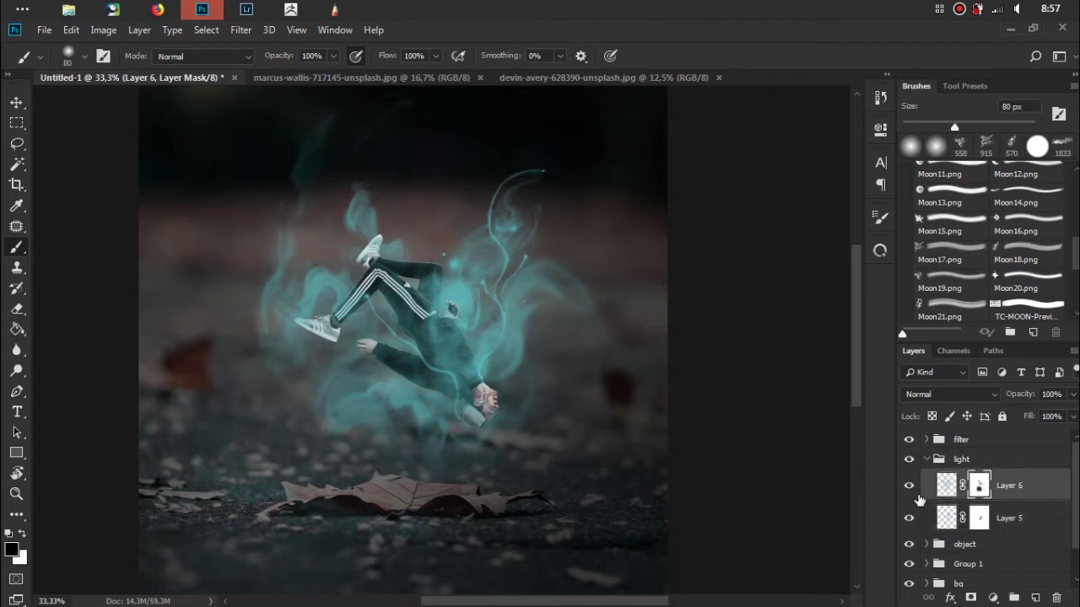
key("x")
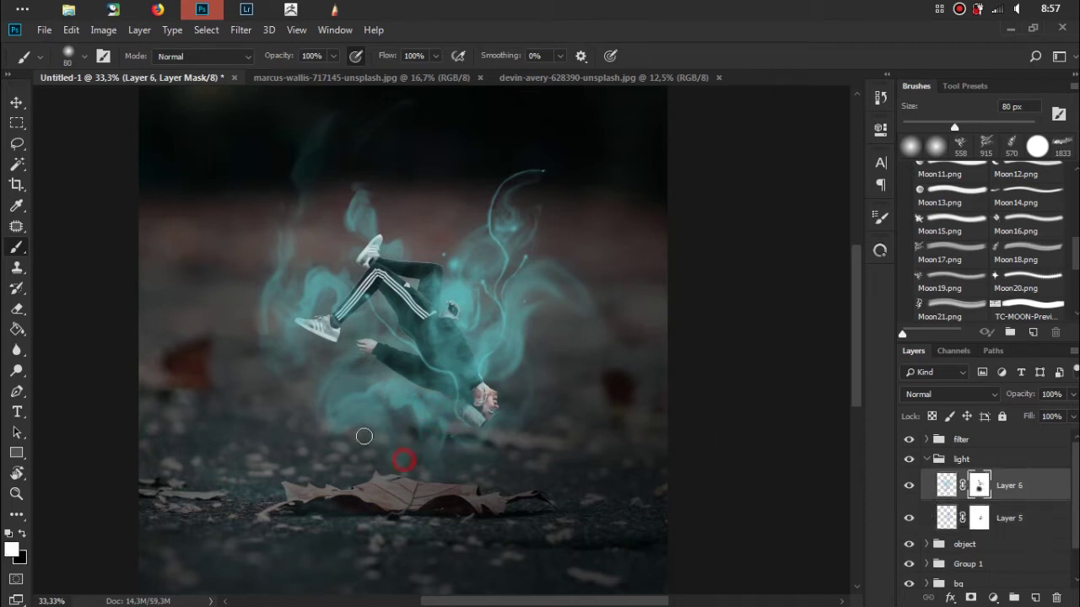
left_click_drag(362, 436, 436, 511)
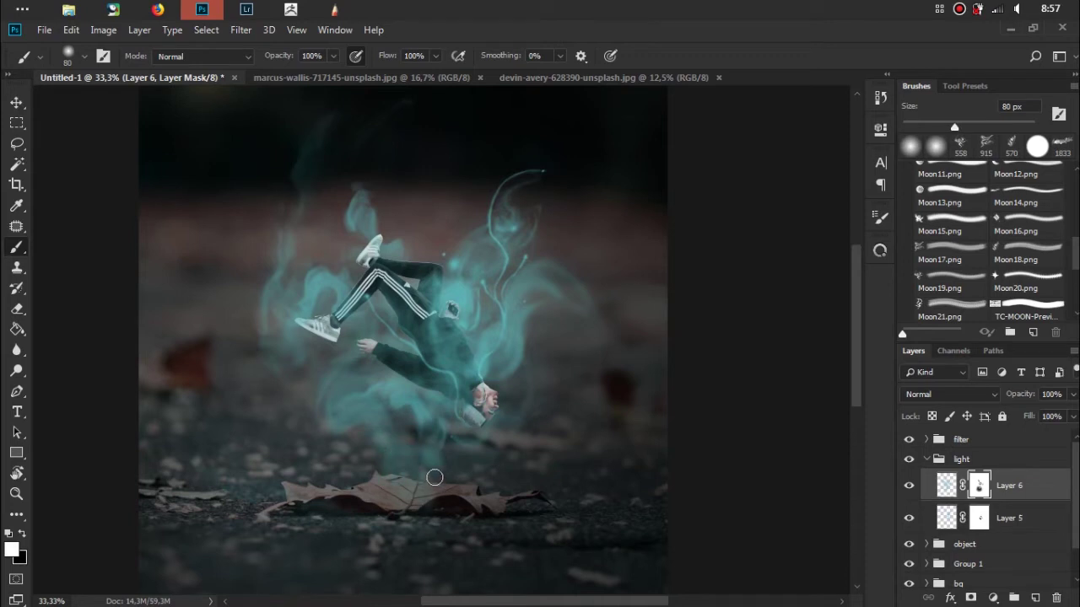
left_click_drag(502, 330, 527, 356)
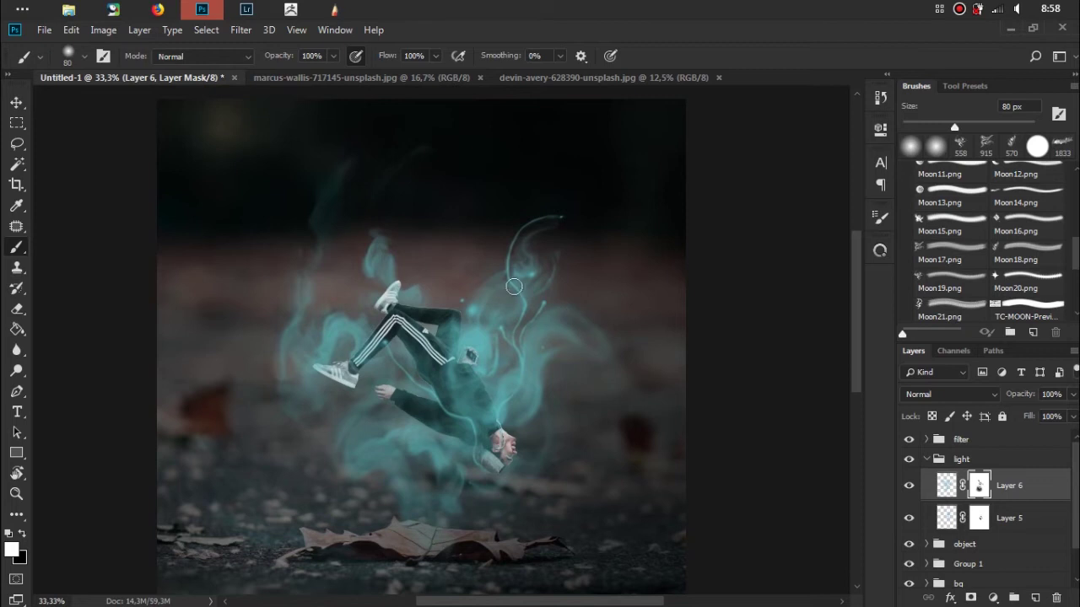
key("ctrl+minus")
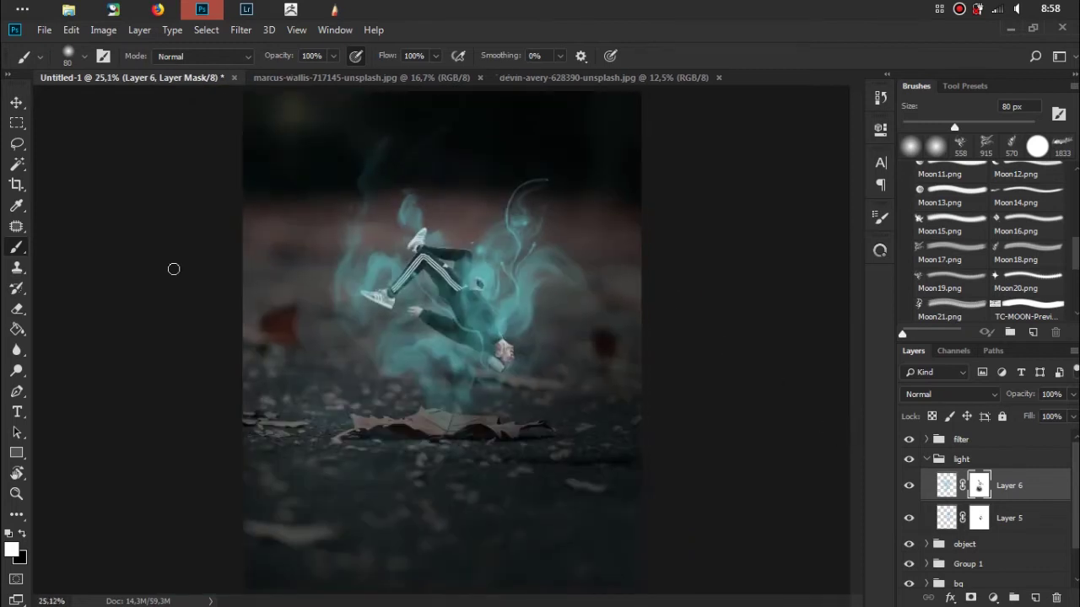
Preview a 16:9 crop of the composite and cancel it
left_click(16, 184)
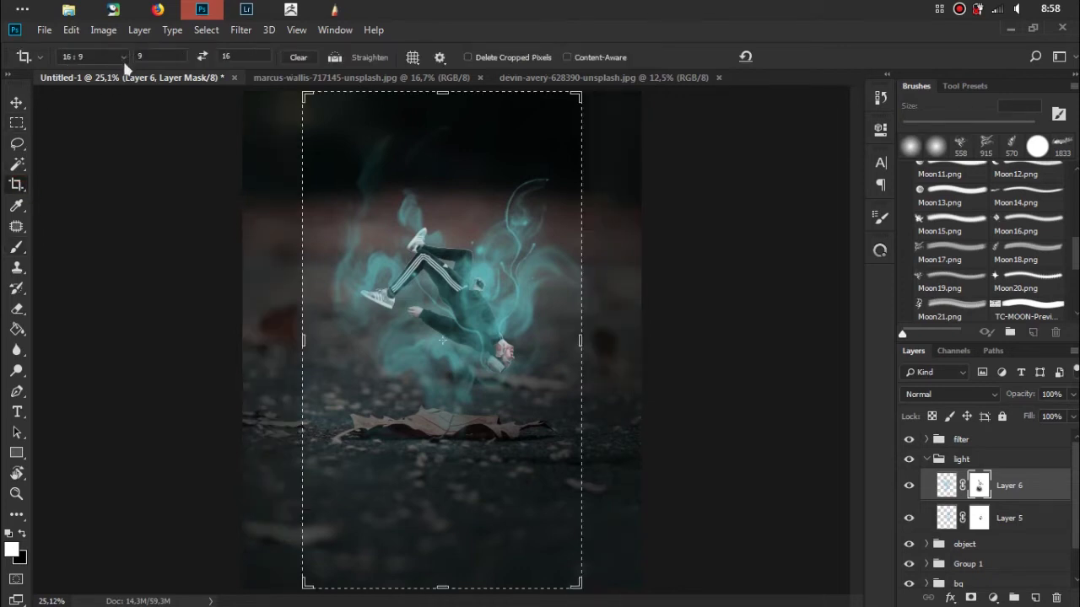
left_click(494, 139)
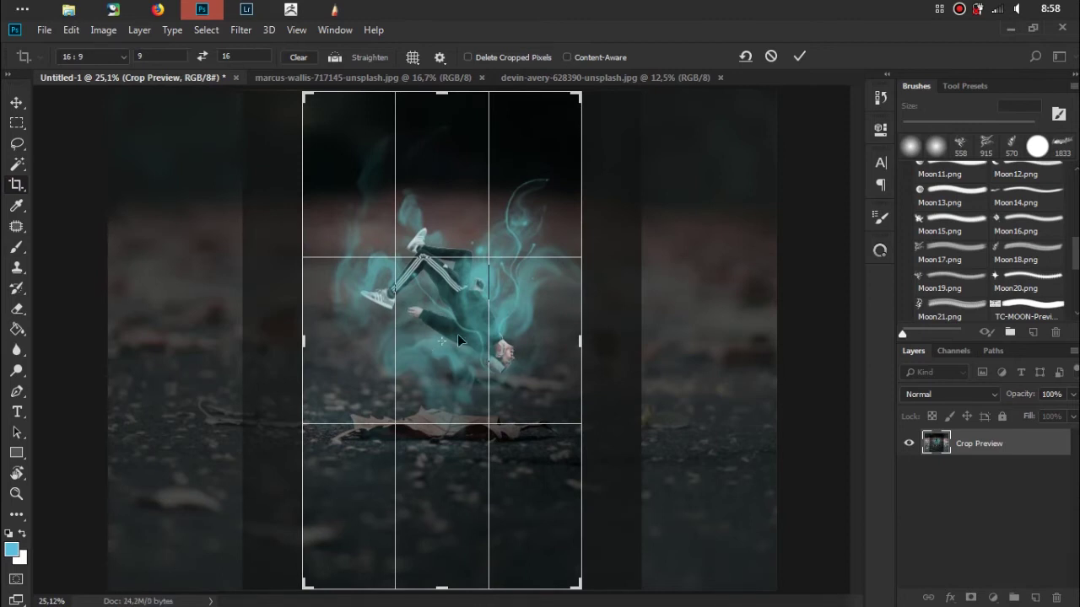
left_click(770, 56)
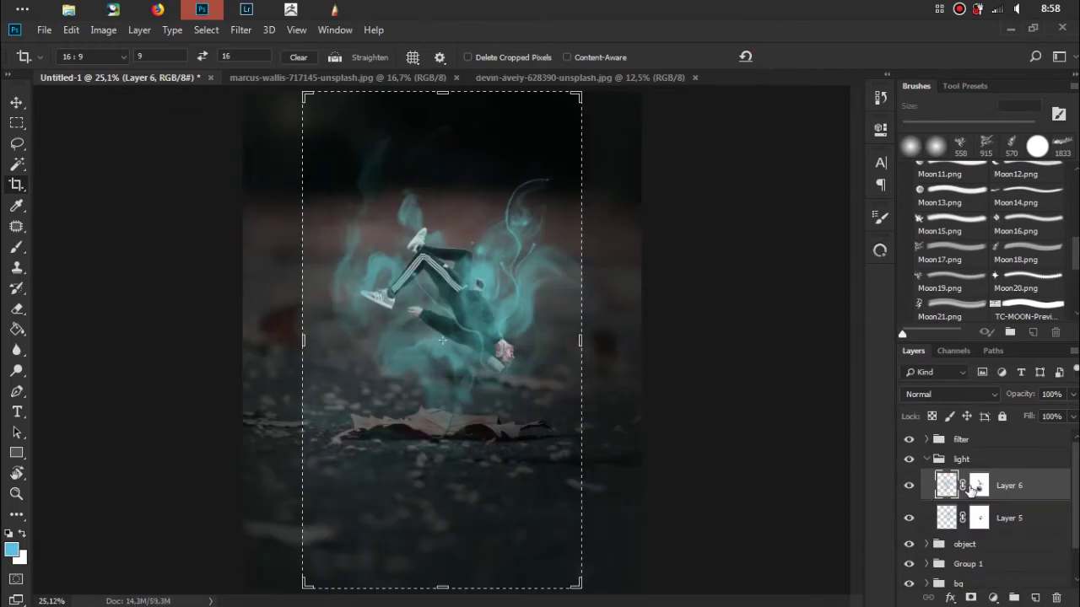
Scale Layer 6's smoke to about 105%, try another crop and cancel, then reselect the mask
key("ctrl+t")
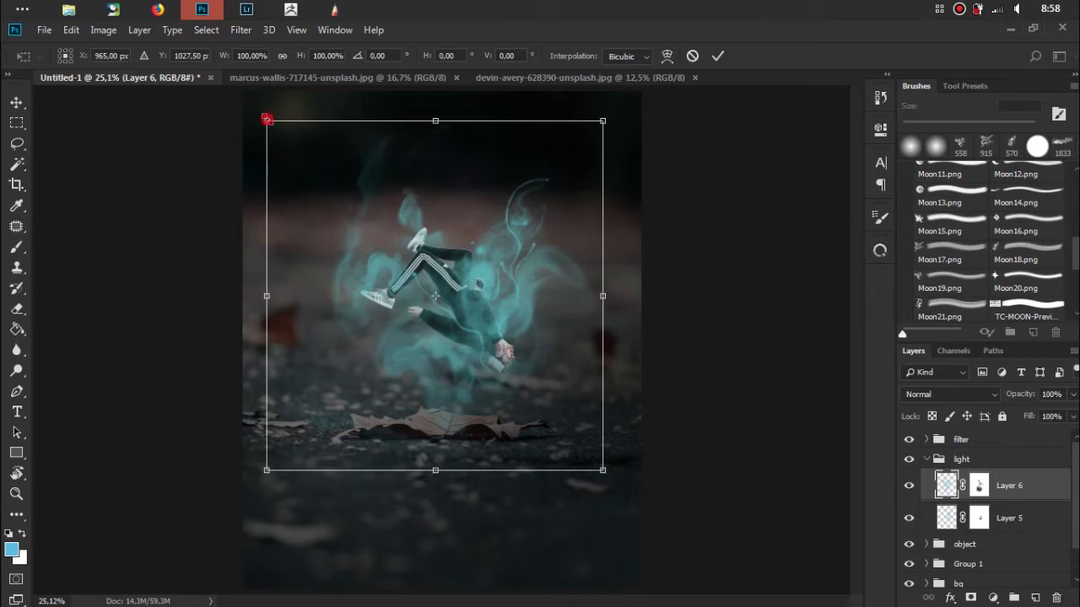
left_click_drag(263, 115, 244, 102)
left_click(717, 55)
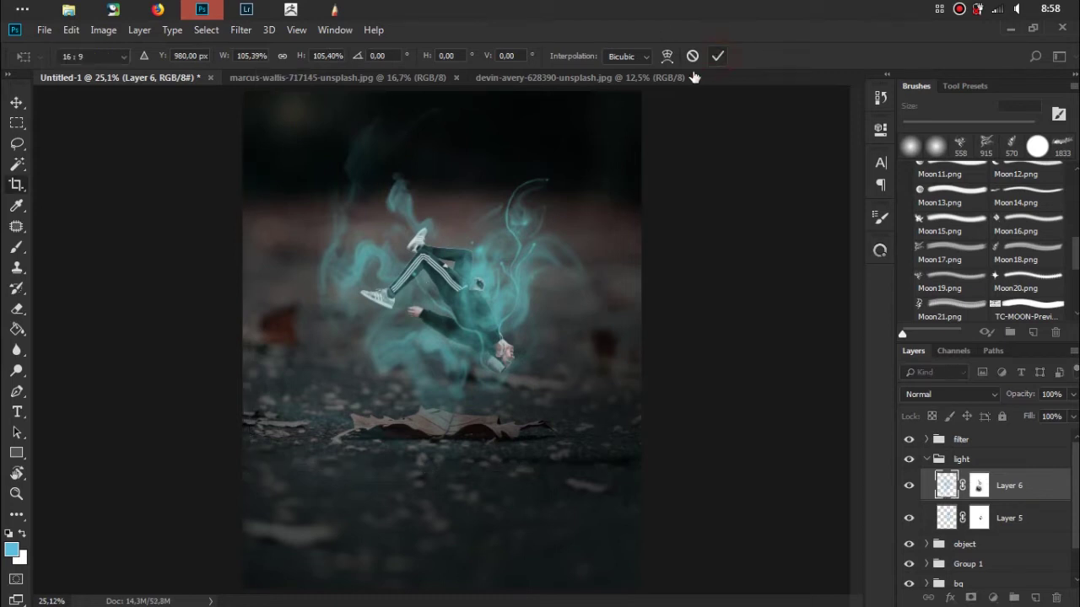
left_click(459, 271)
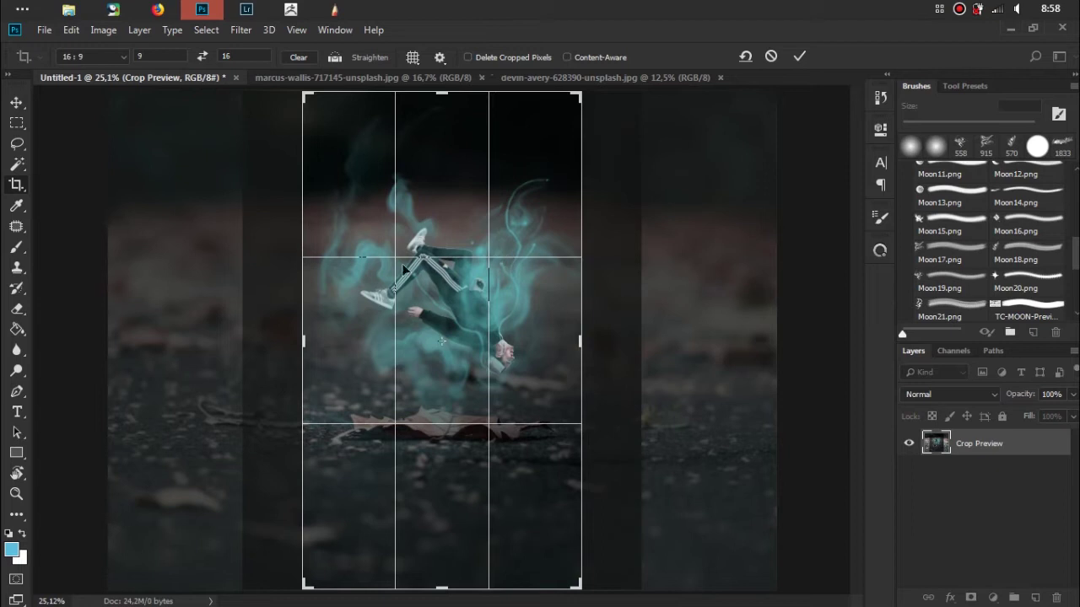
left_click(770, 58)
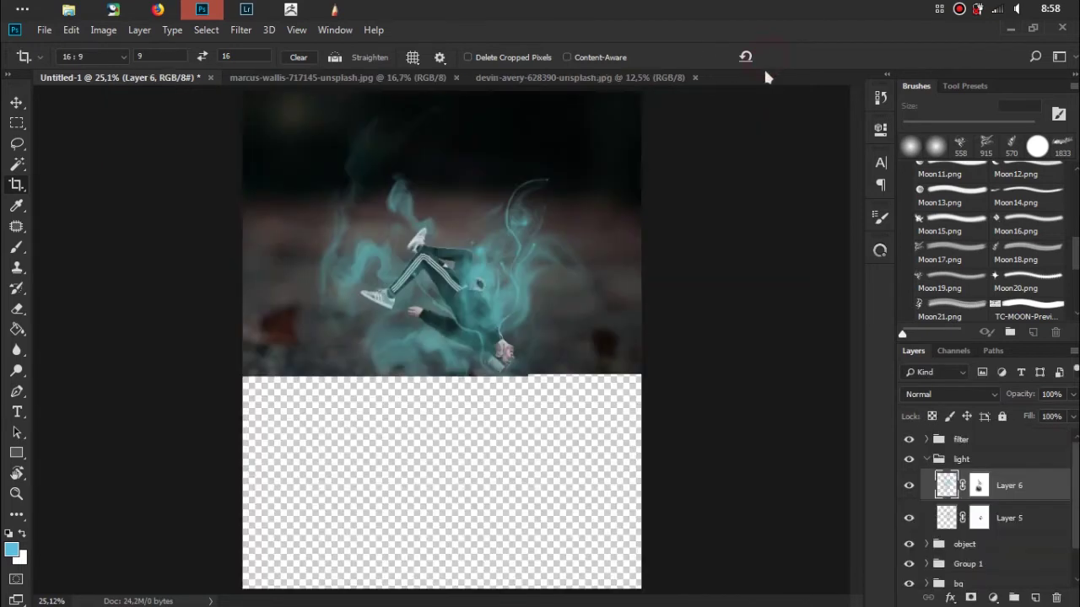
left_click(979, 484)
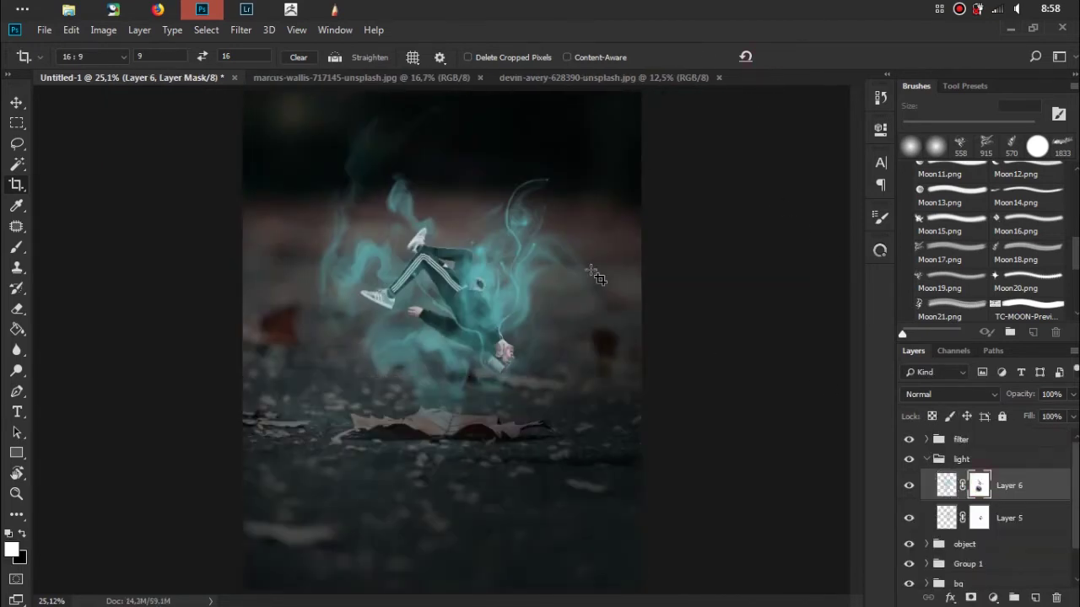
Zoom in and mask the reddish fringe on the upper leg and glow over the torso
key("b")
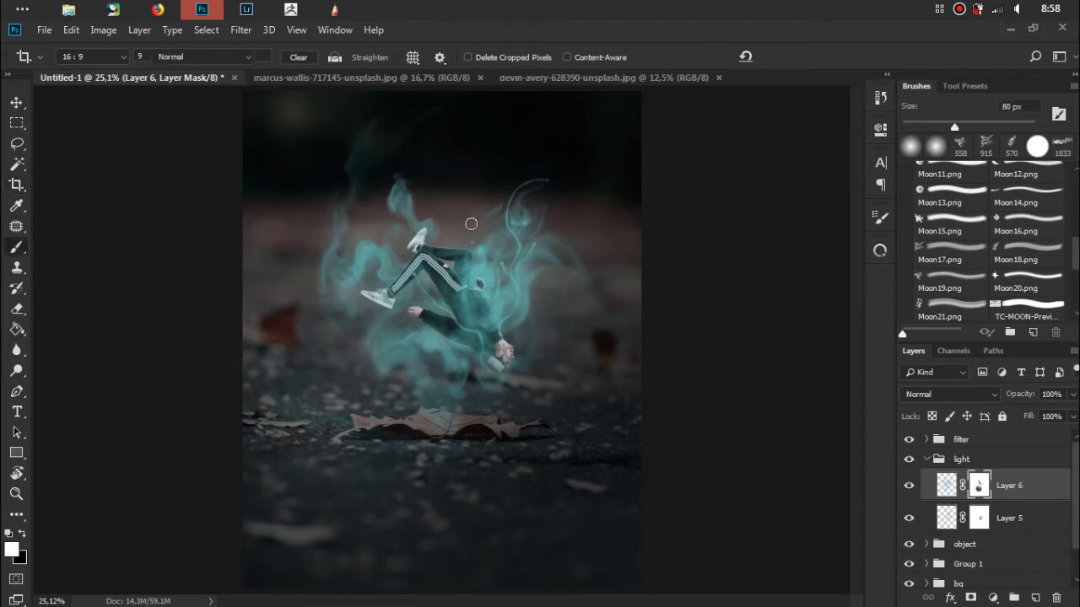
key("ctrl+plus")
key("ctrl+plus")
scroll(458, 205, "up", 2)
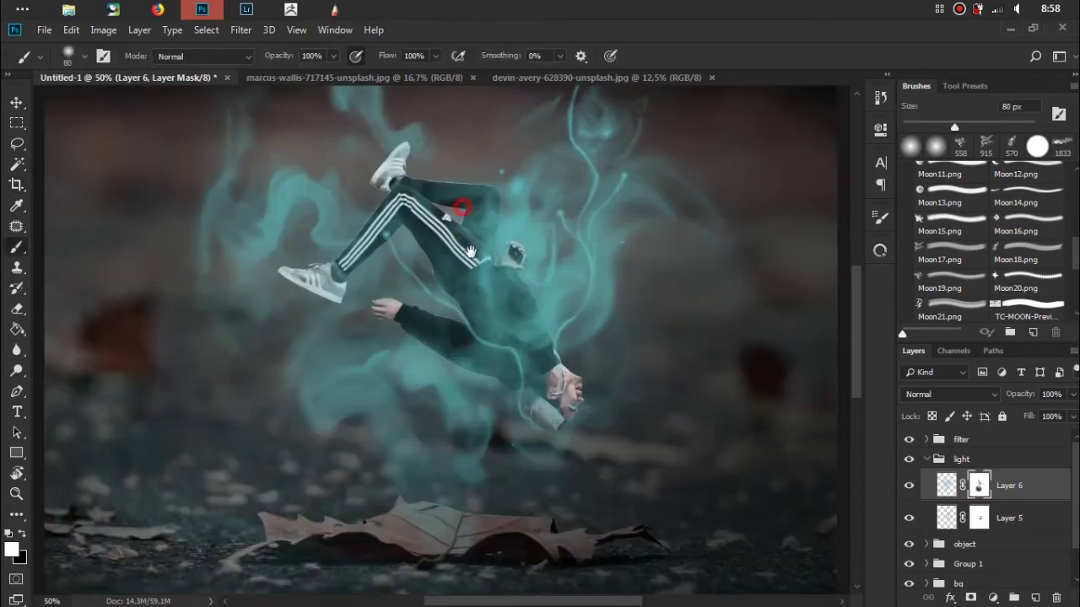
scroll(468, 231, "up", 1)
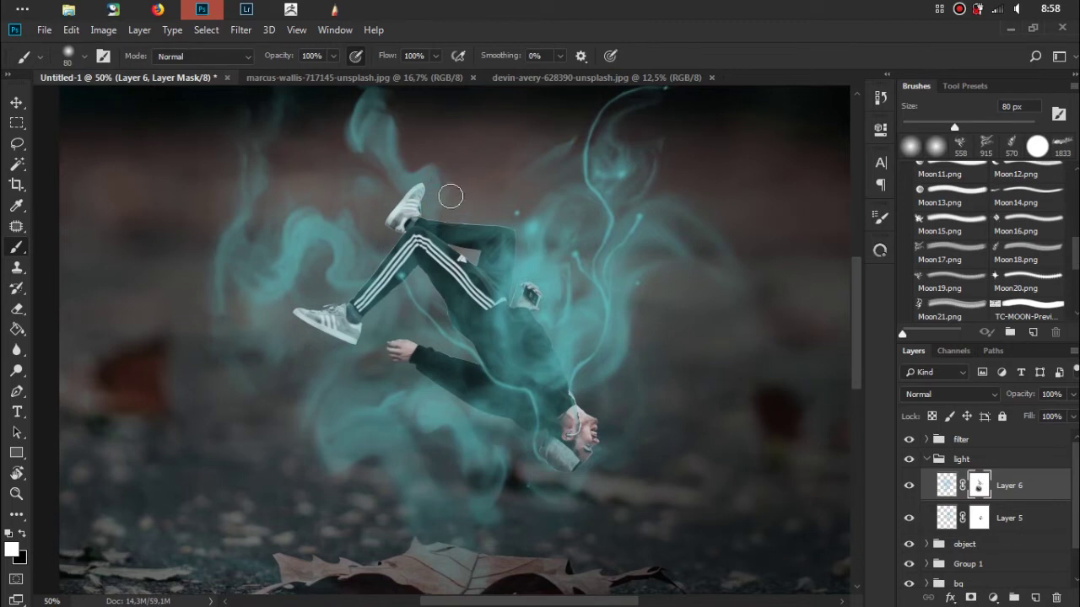
key("x")
key("x")
left_click_drag(459, 235, 501, 220)
key("x")
left_click_drag(515, 319, 506, 325)
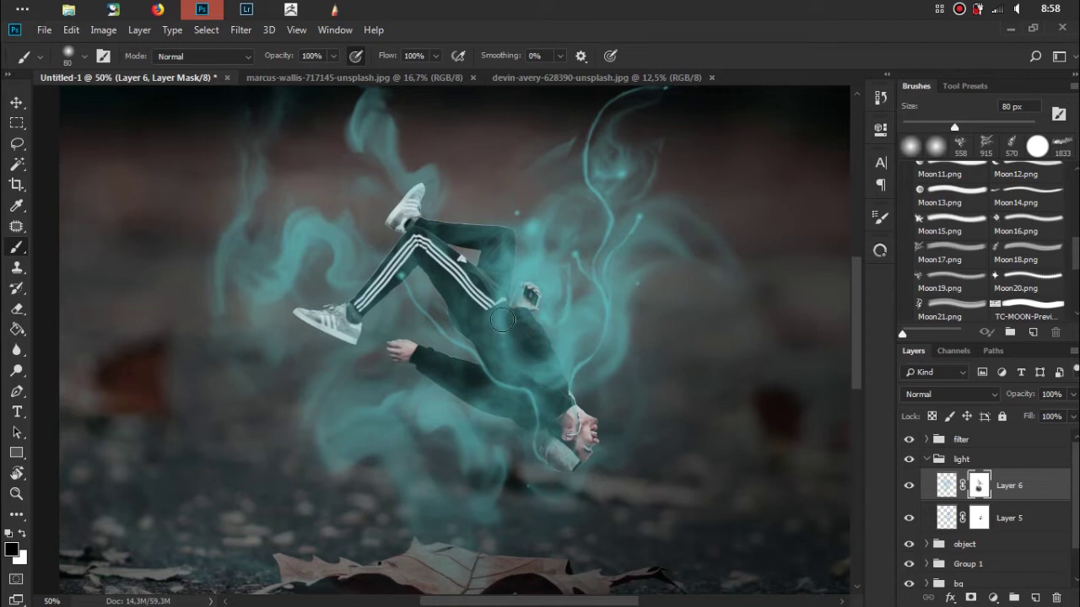
Replace Layer 6's mask with a fresh one and darken the glow near the leaf with a 180 px brush
right_click(979, 487)
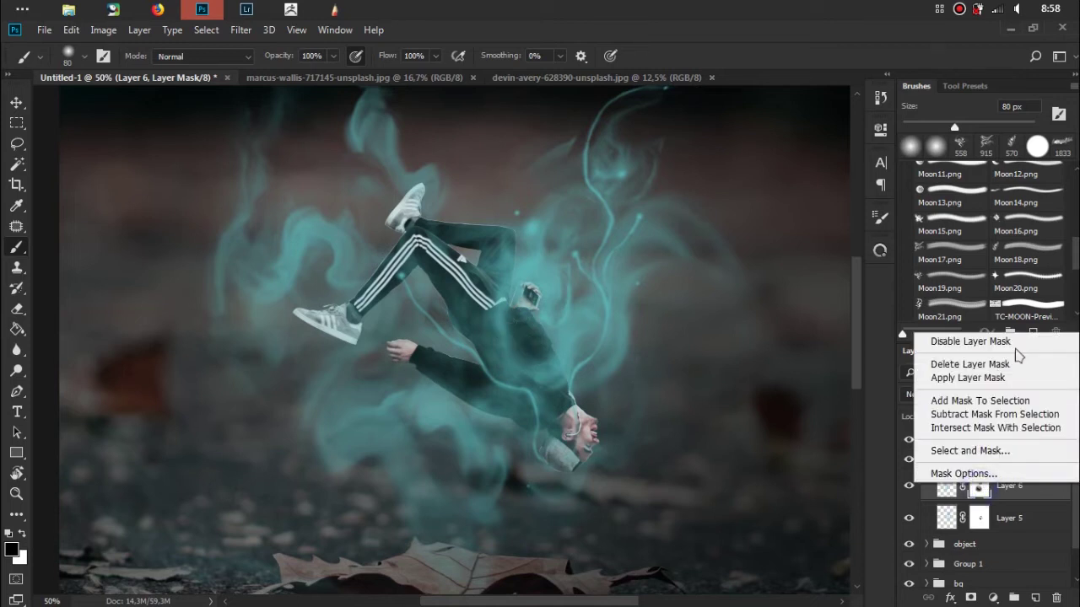
left_click(1013, 364)
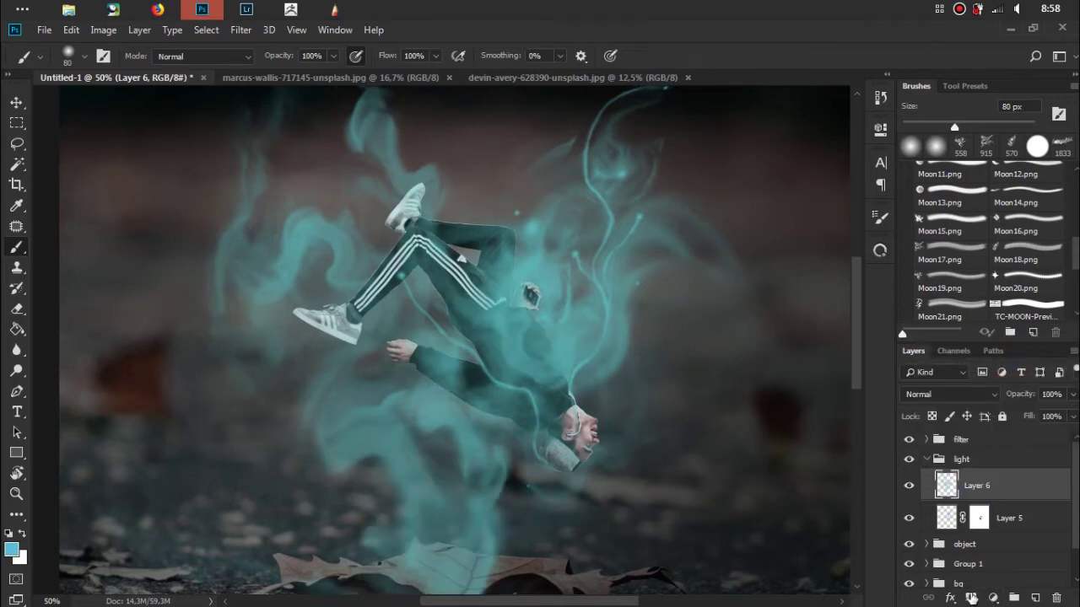
left_click(972, 597)
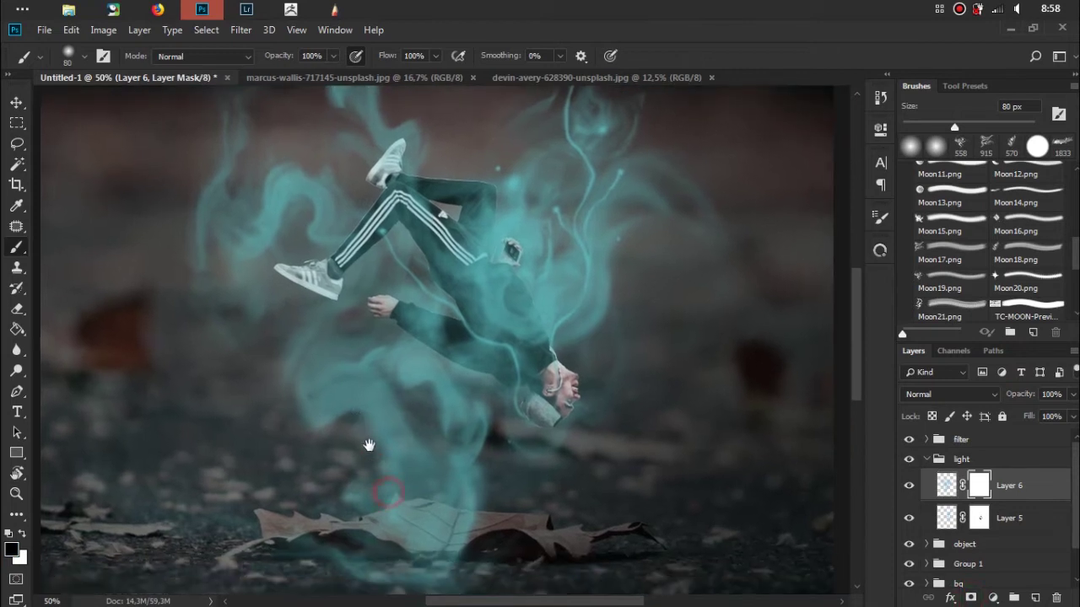
left_click_drag(369, 489, 350, 445)
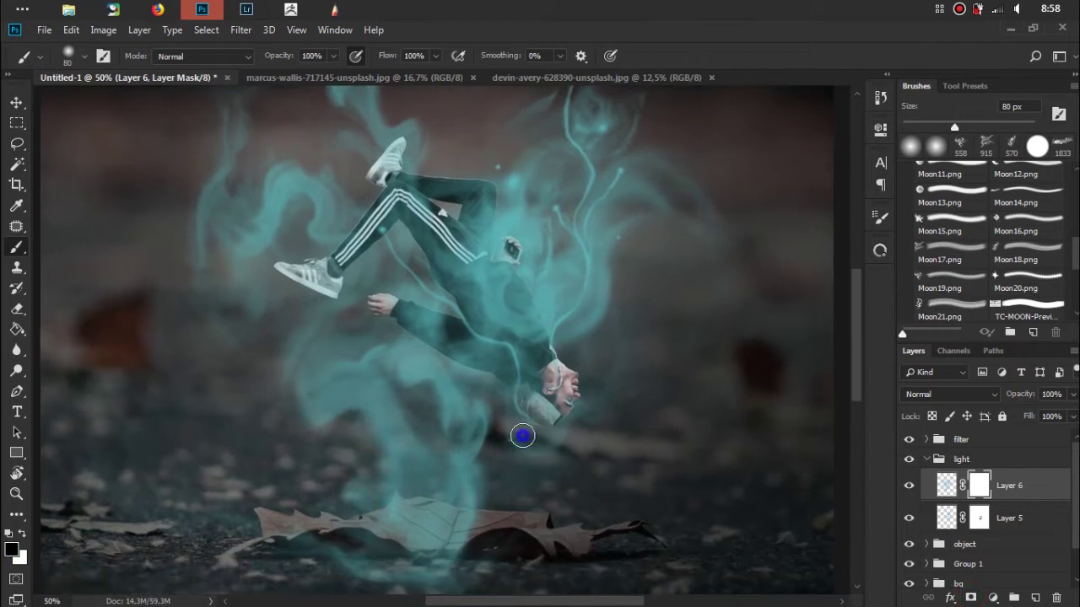
right_click(522, 435)
type("180")
left_click(468, 559)
mouse_move(378, 565)
left_mouse_down()
mouse_move(429, 569)
mouse_move(400, 446)
mouse_move(405, 507)
mouse_move(400, 414)
mouse_move(422, 463)
mouse_move(441, 453)
mouse_move(470, 495)
mouse_move(469, 462)
mouse_move(465, 499)
mouse_move(427, 470)
mouse_move(356, 450)
mouse_move(429, 468)
mouse_move(386, 475)
mouse_move(439, 426)
left_mouse_up()
With an 83 px brush, hide the glow over both trouser legs and the sleeve near the hand
key("x")
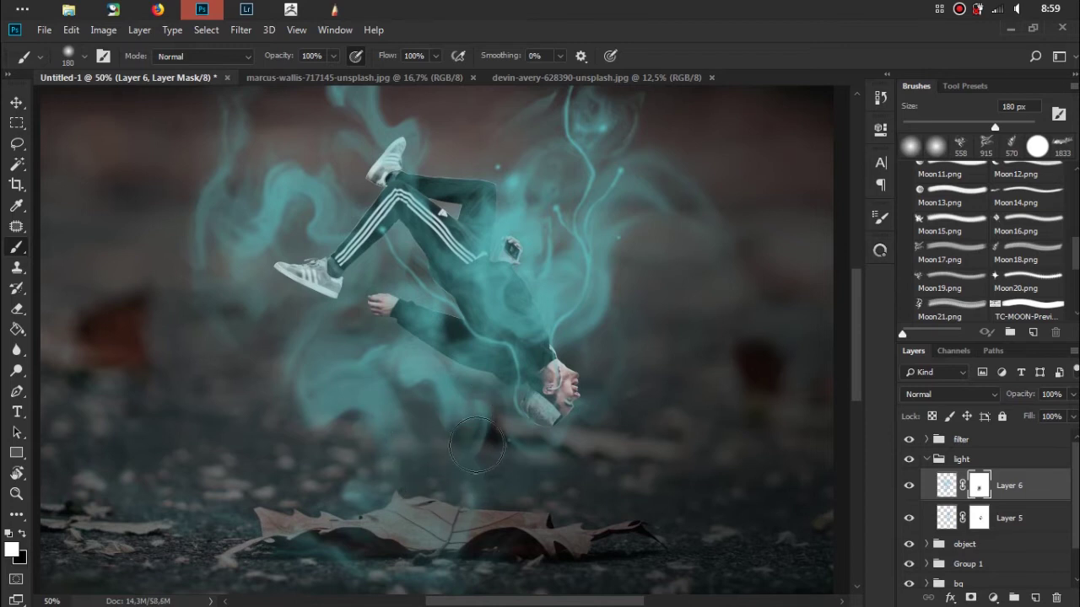
scroll(506, 337, "up", 2)
key("x")
right_click(557, 229)
left_click_drag(711, 266, 682, 268)
left_click(485, 333)
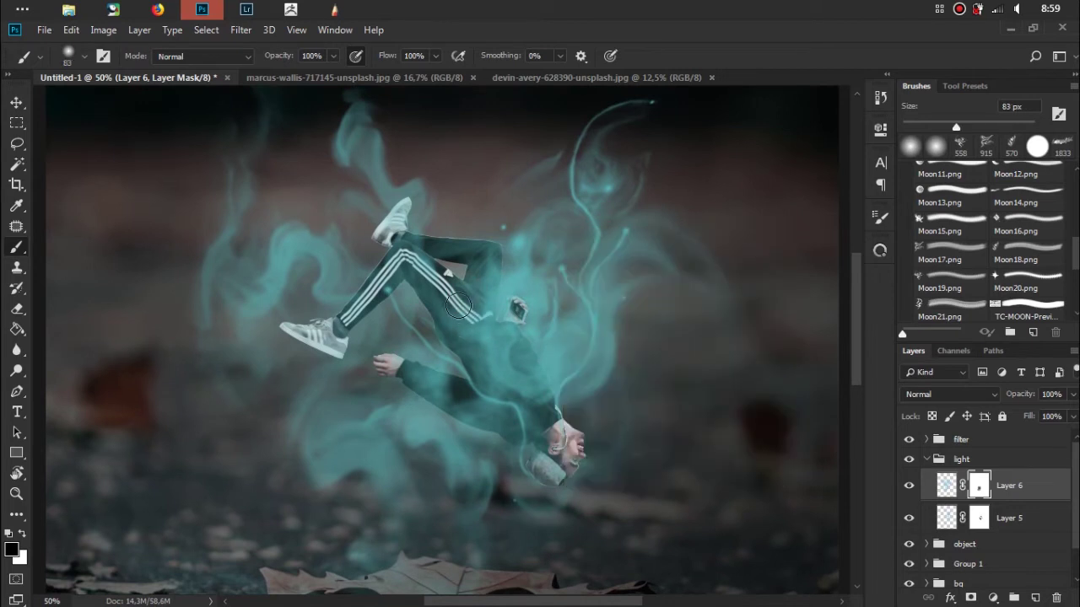
left_click_drag(458, 305, 424, 282)
mouse_move(430, 244)
left_mouse_down()
mouse_move(488, 294)
mouse_move(483, 253)
mouse_move(494, 343)
mouse_move(511, 335)
mouse_move(515, 355)
mouse_move(504, 358)
mouse_move(482, 310)
mouse_move(485, 351)
mouse_move(439, 294)
mouse_move(474, 336)
left_mouse_up()
mouse_move(444, 389)
left_mouse_down()
mouse_move(436, 380)
mouse_move(465, 410)
mouse_move(413, 383)
mouse_move(456, 396)
mouse_move(446, 410)
mouse_move(429, 380)
mouse_move(440, 376)
mouse_move(470, 426)
mouse_move(465, 415)
mouse_move(497, 429)
mouse_move(397, 393)
mouse_move(468, 438)
mouse_move(458, 397)
mouse_move(527, 419)
mouse_move(550, 383)
mouse_move(537, 360)
left_mouse_up()
Refine the mask along the sleeve and thigh, restoring some glow from the sleeve upward
key("x")
key("x")
mouse_move(546, 397)
left_mouse_down()
mouse_move(519, 315)
mouse_move(521, 335)
left_mouse_up()
key("x")
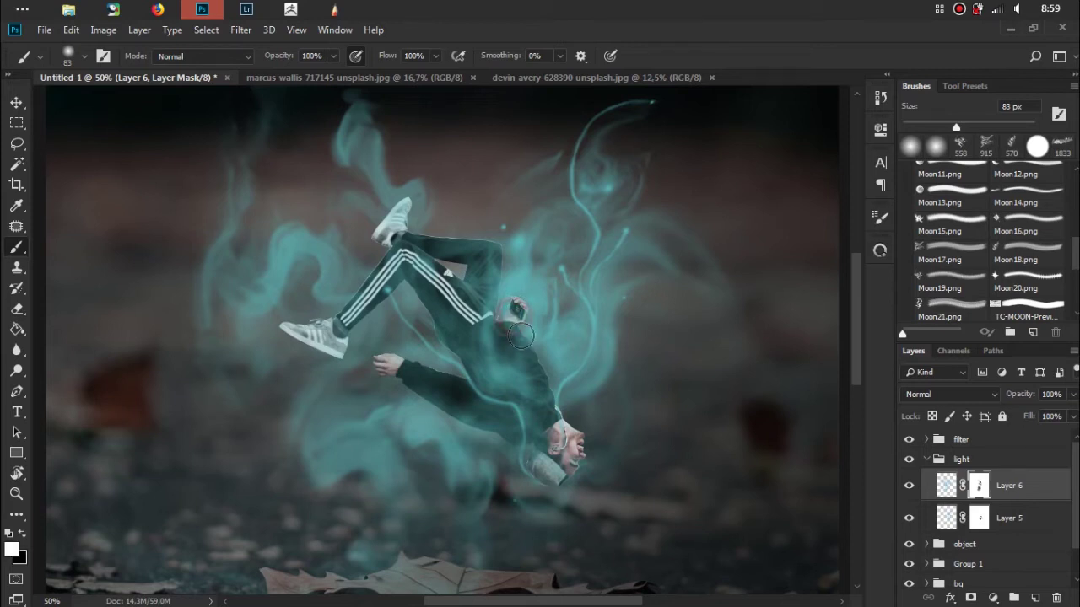
key("x")
left_click(507, 339)
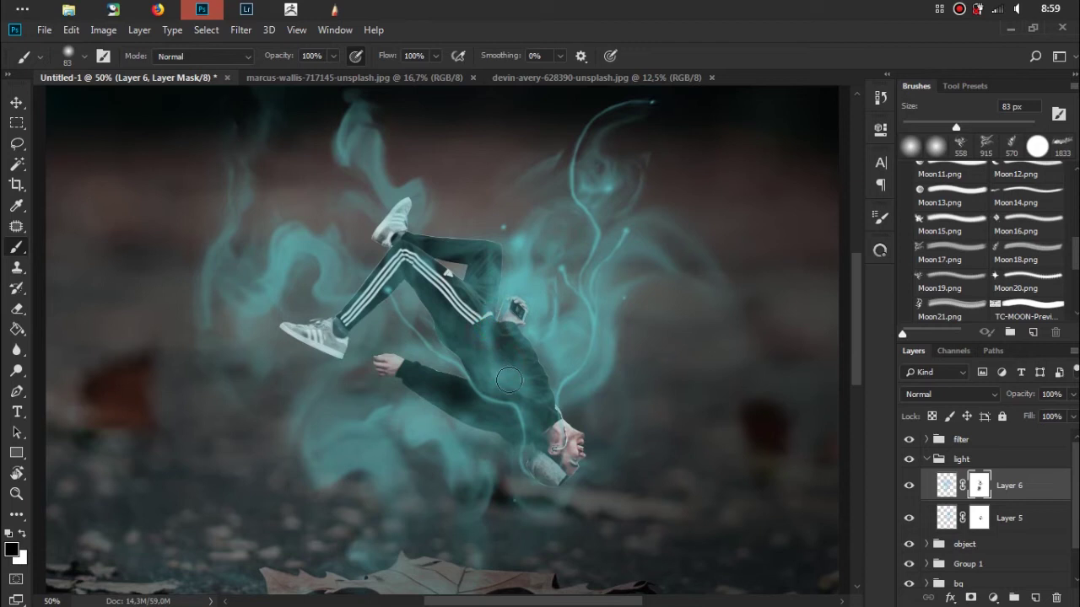
key("x")
left_click_drag(498, 379, 473, 329)
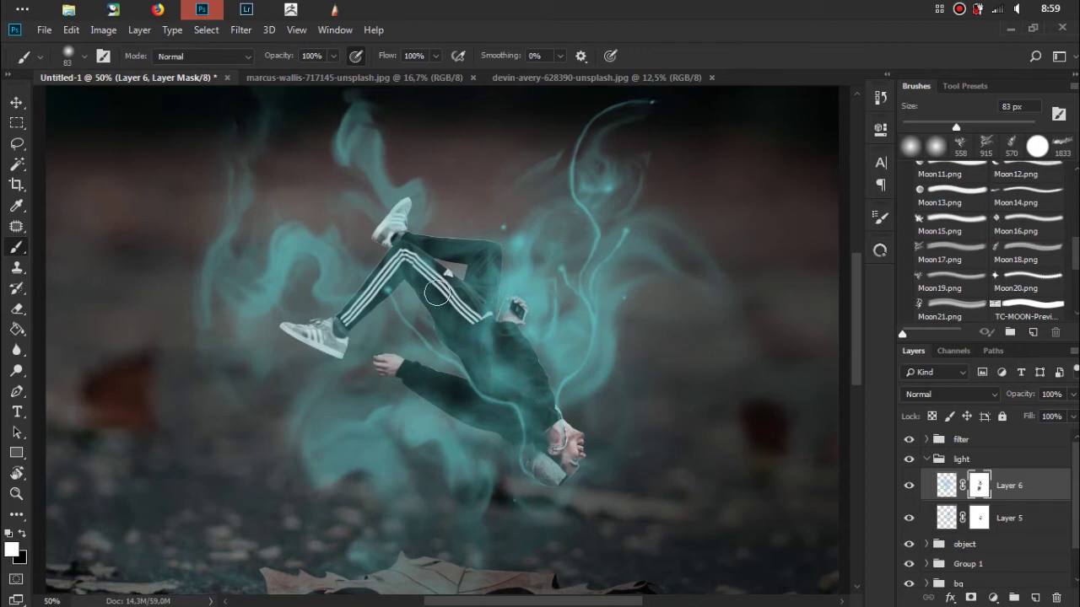
left_click_drag(440, 268, 510, 332)
key("ctrl+minus")
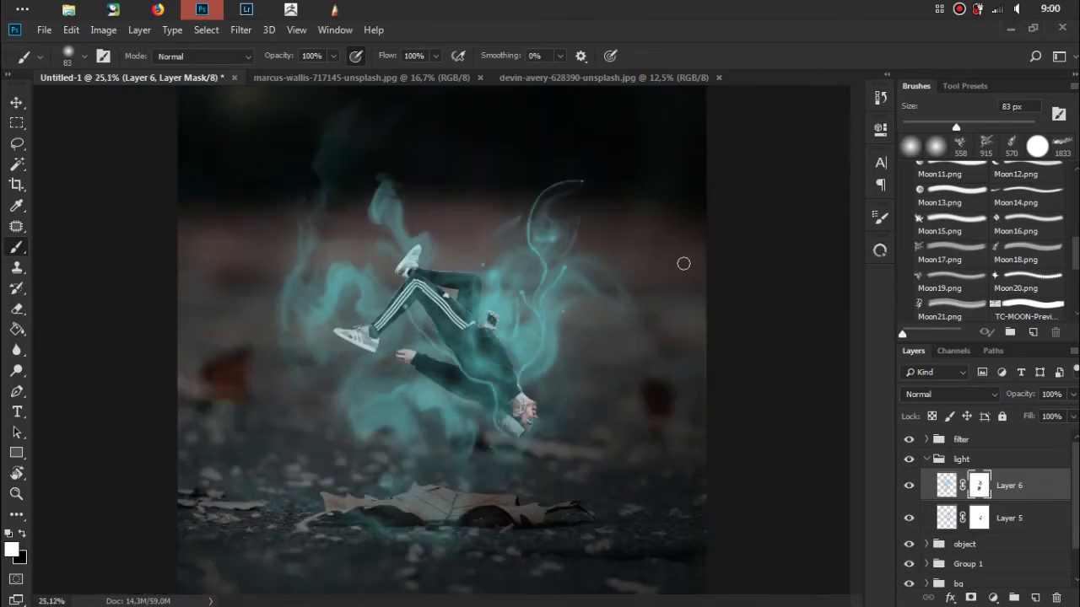
Fit the image on screen, expand Group 1 and add a new empty layer above Layer 4
key("ctrl+0")
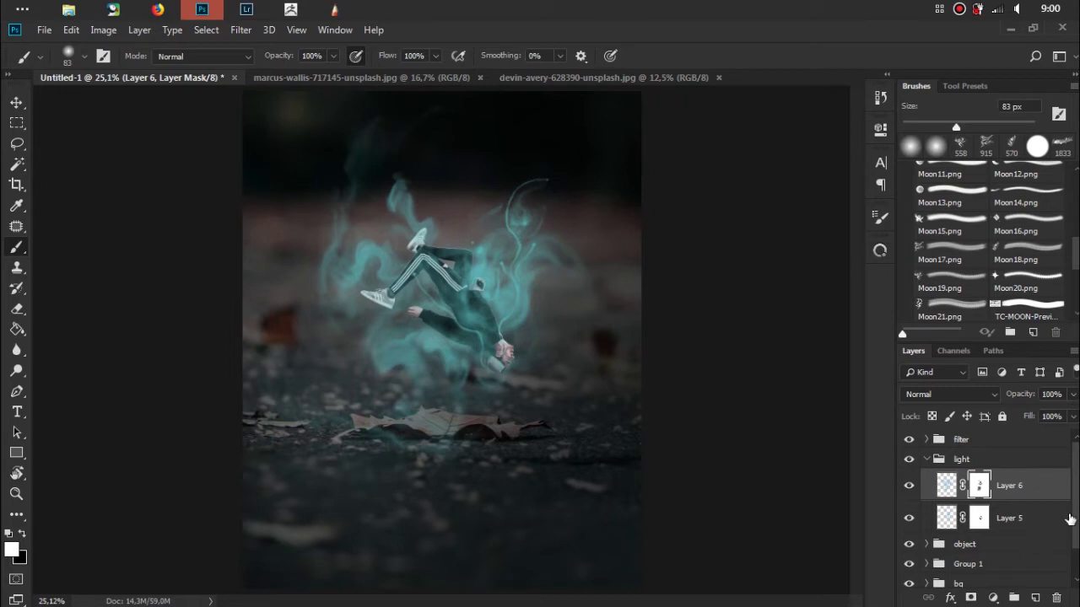
scroll(941, 525, "down", 1)
left_click(962, 526)
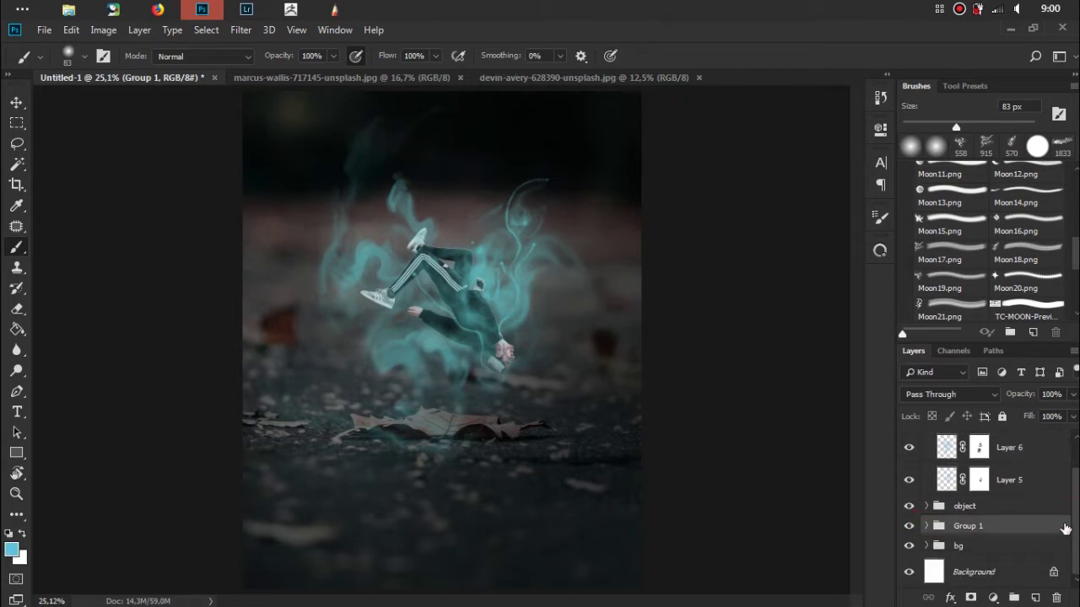
left_click(927, 528)
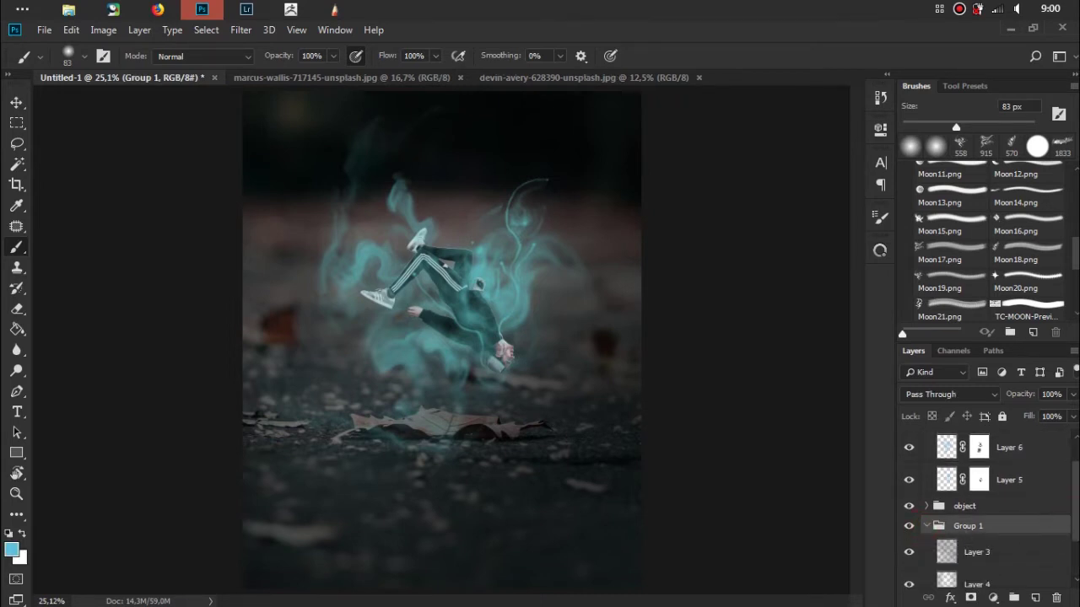
scroll(1058, 529, "down", 2)
left_click(1058, 529)
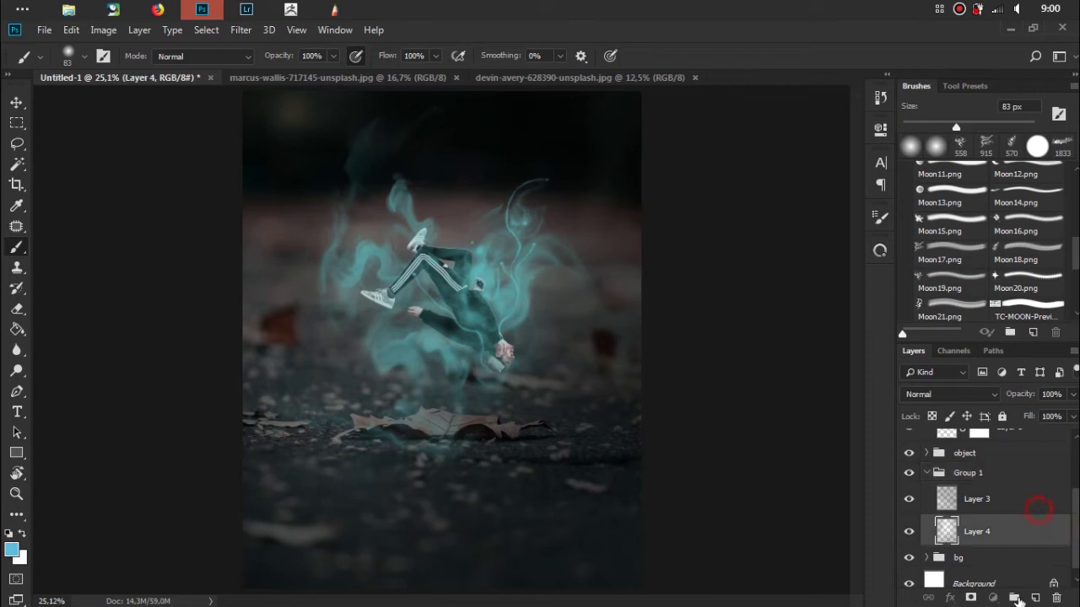
left_click(1035, 598)
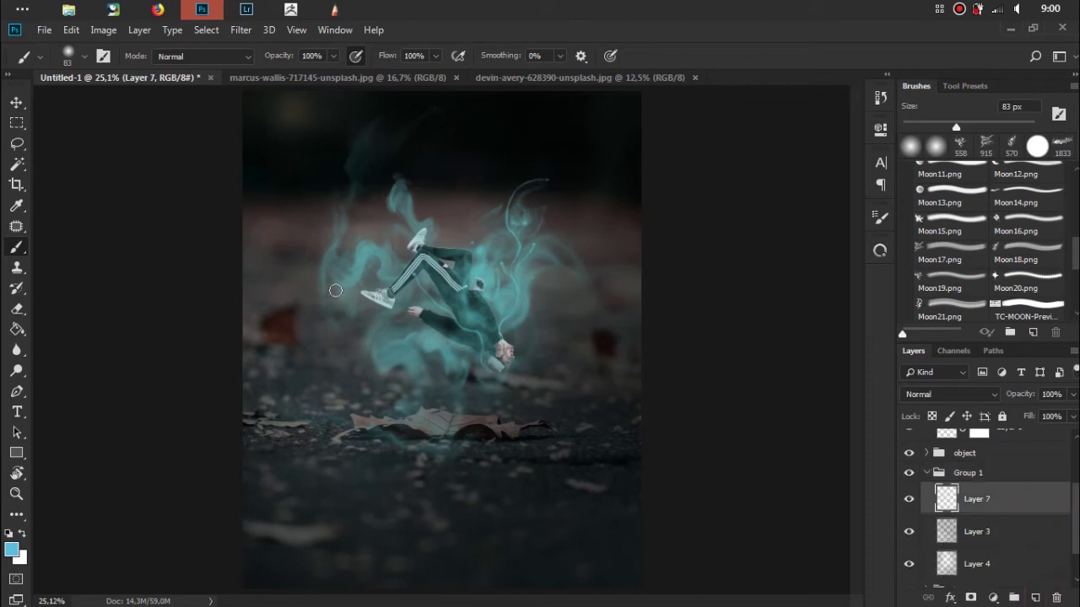
Swap the colours and sample a dark colour from the image as foreground
left_click(23, 536)
left_click(253, 573, "alt")
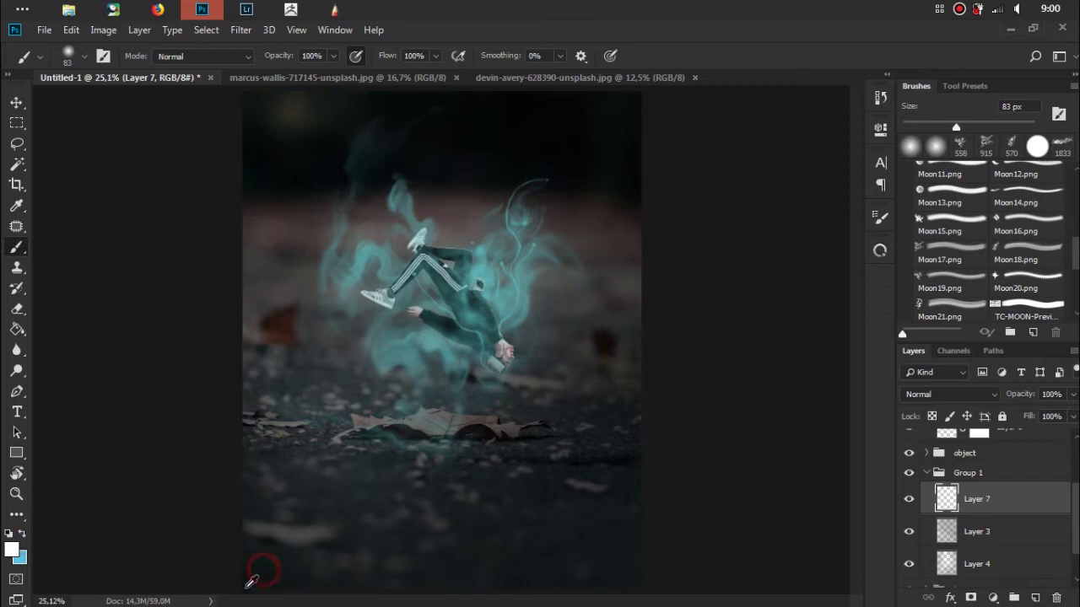
right_click(426, 301)
Enlarge the soft brush to 962 px and paint broad dark strokes around the figure on Layer 7
left_click_drag(540, 336, 600, 343)
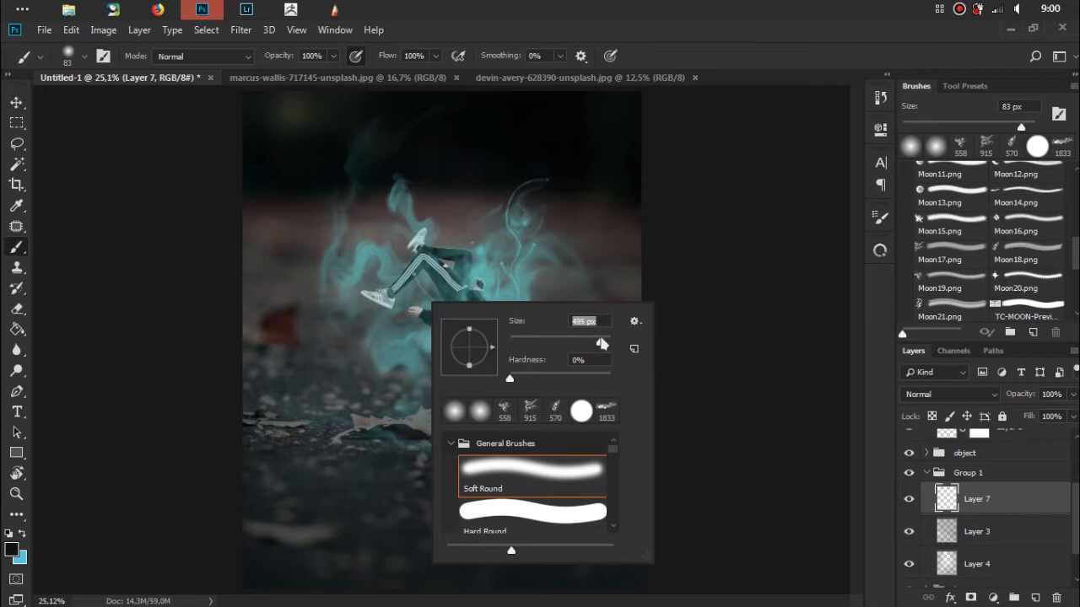
left_click_drag(534, 324, 700, 321)
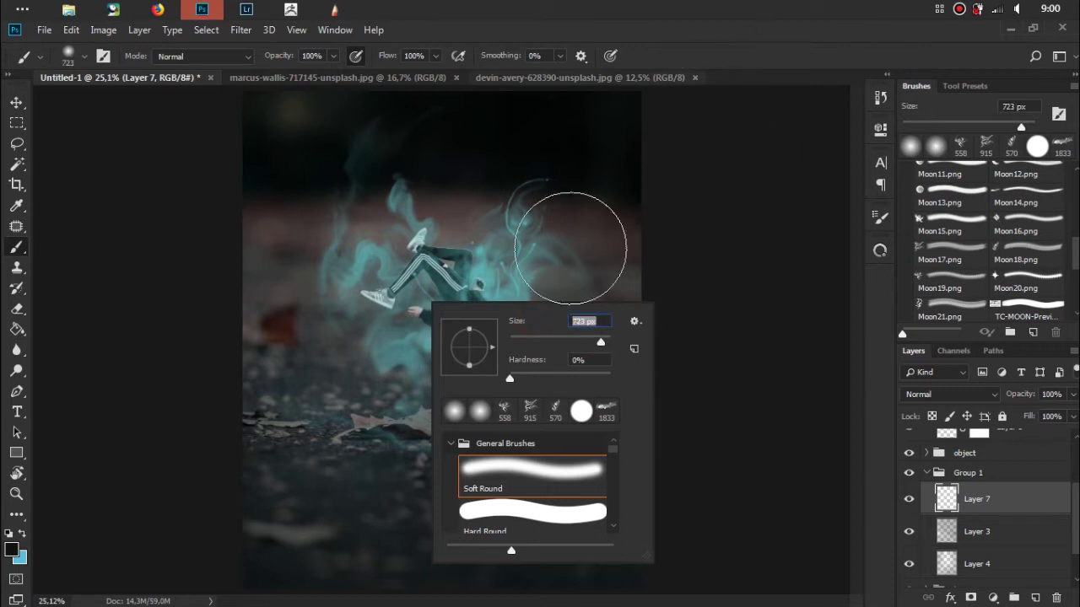
type("962")
key("Return")
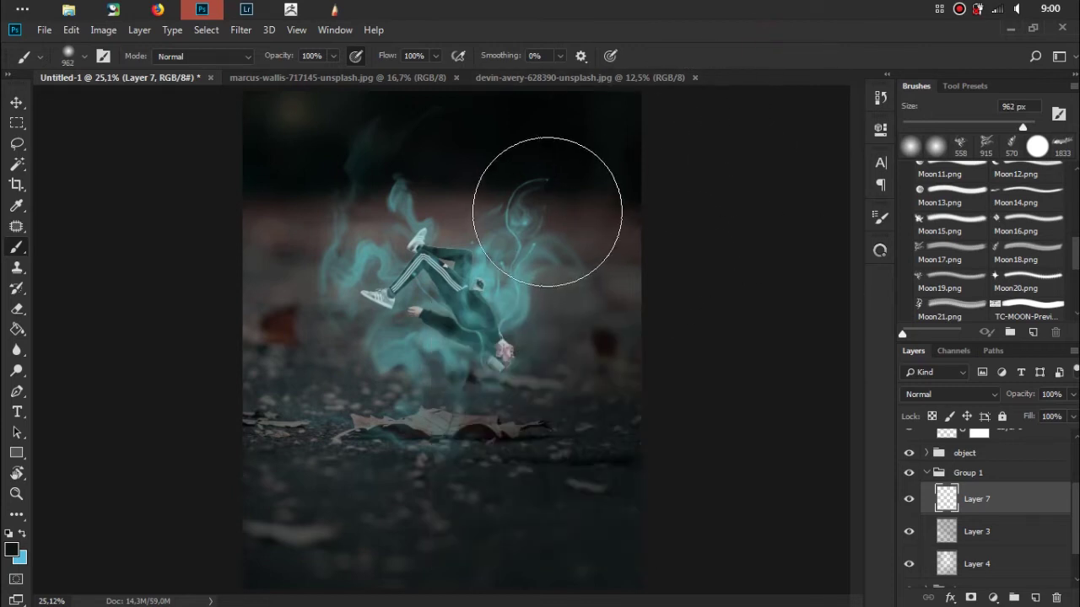
key("ctrl+minus")
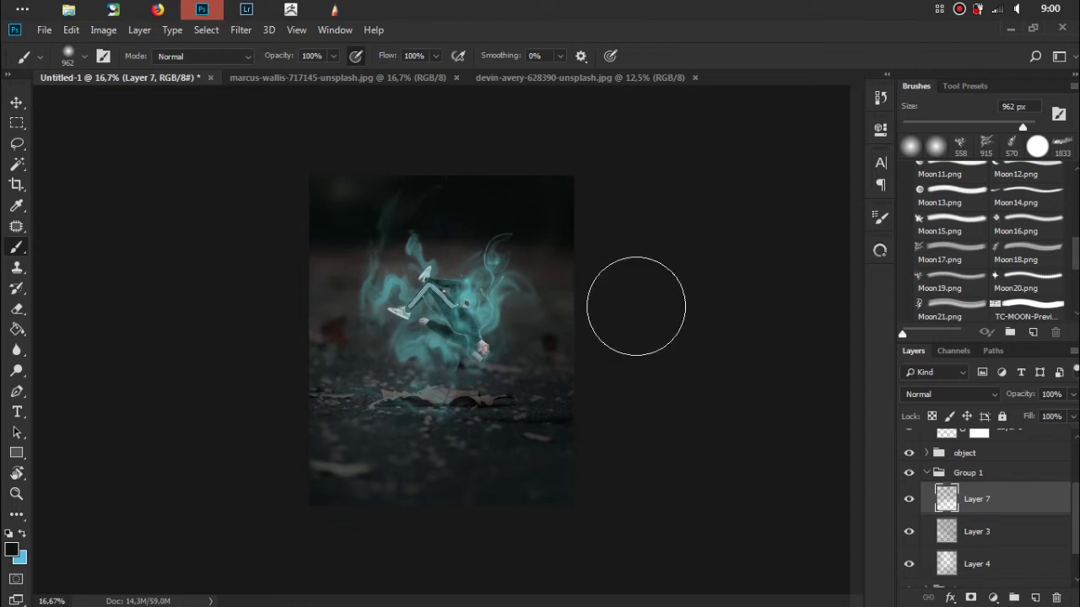
key("ctrl+plus")
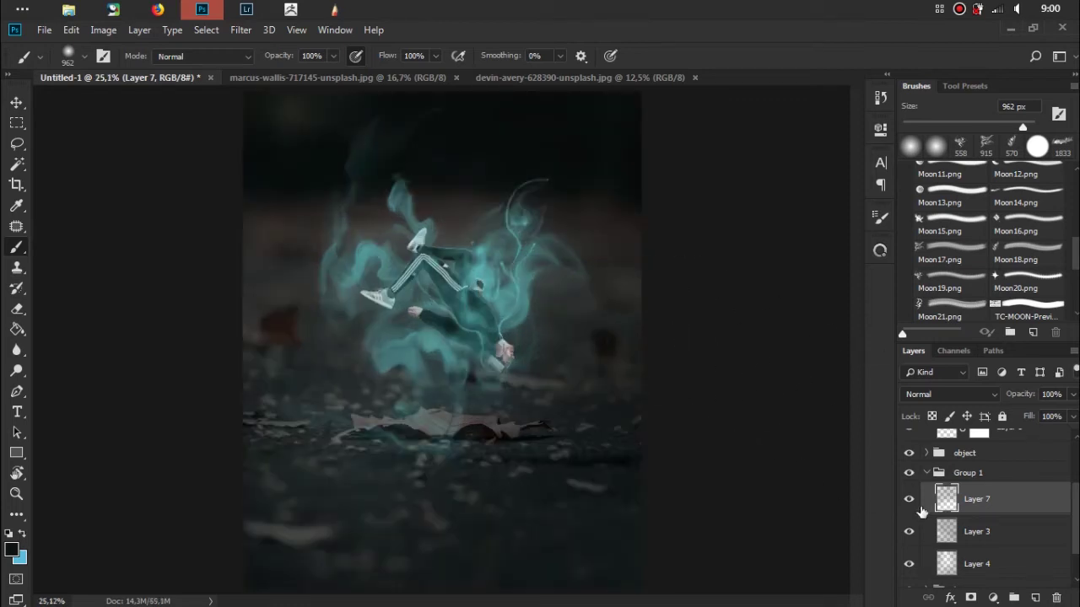
Toggle Layer 7 off and on to compare, then collapse Group 1
left_click(909, 503)
left_click(910, 502)
left_click(926, 473)
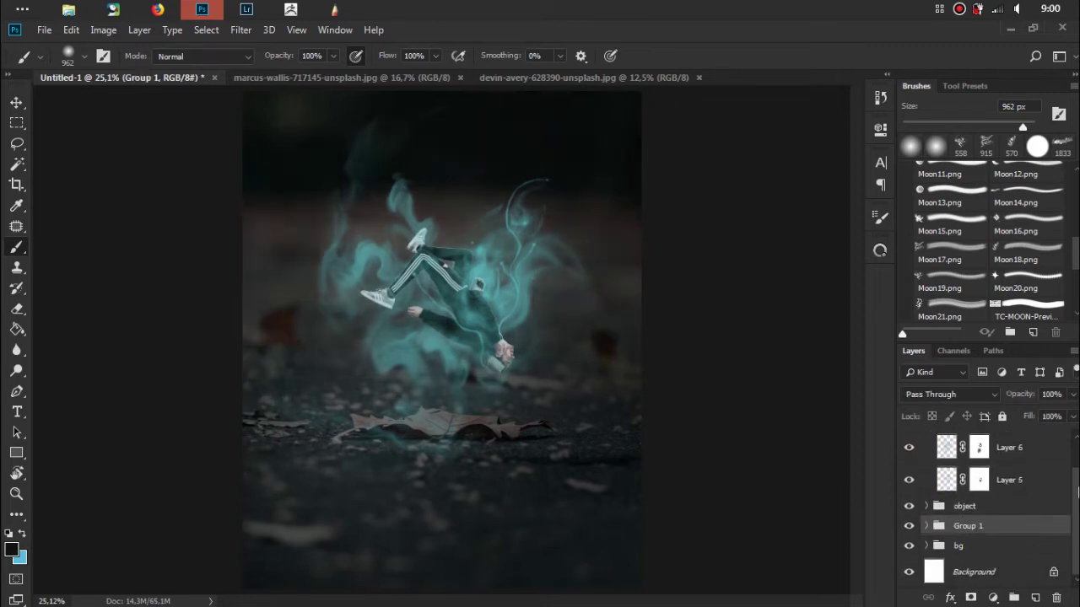
Collapse the light group, expand the object group and add a new layer above Layer 2
left_click(935, 509)
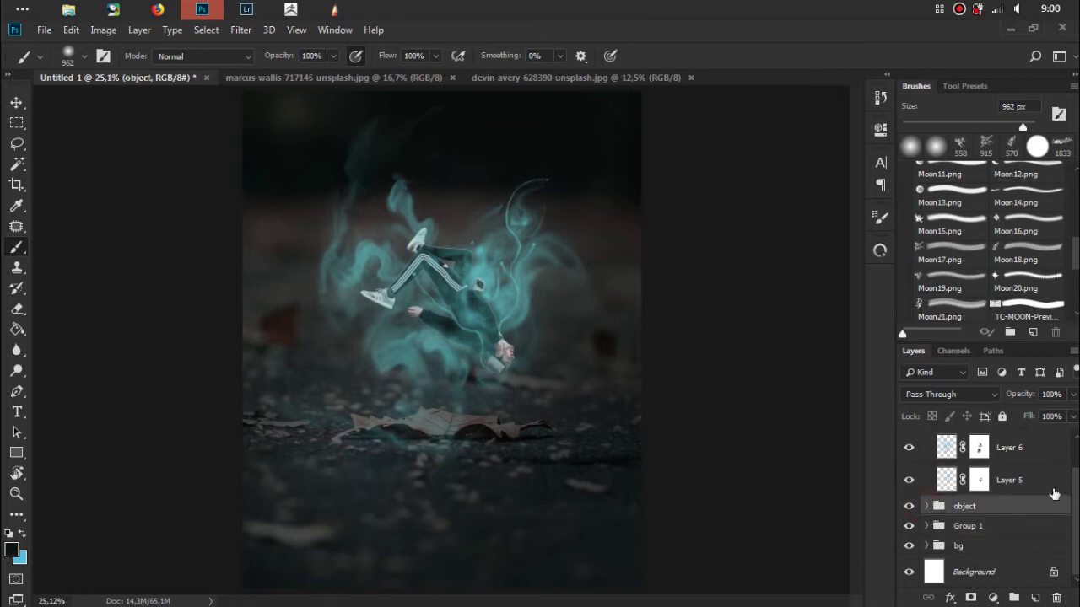
scroll(1072, 483, "up", 2)
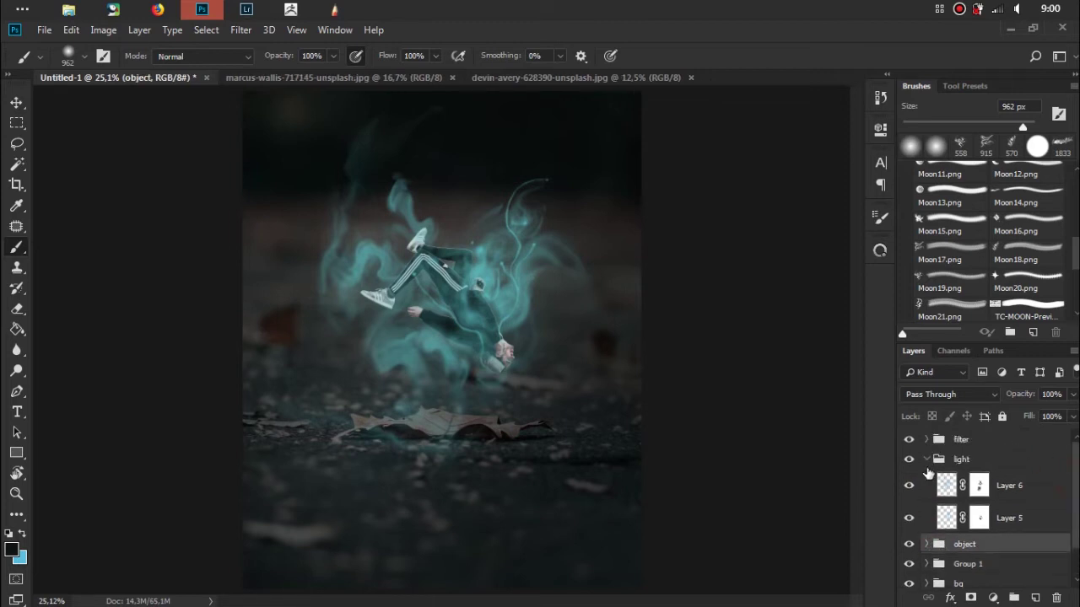
left_click(926, 460)
left_click(926, 479)
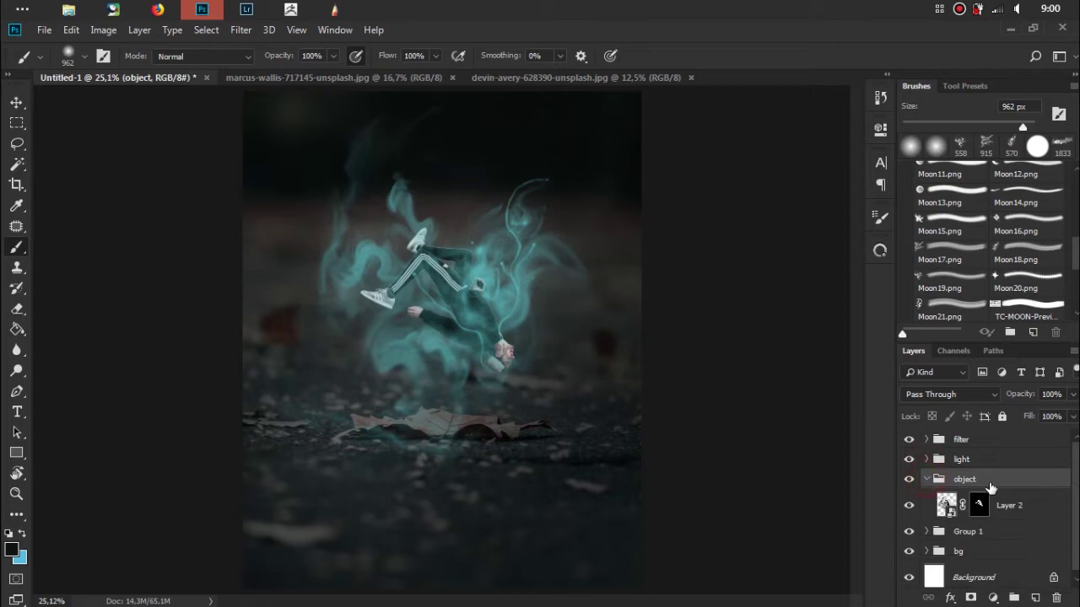
left_click(1032, 507)
left_click(1036, 598)
Clip Layer 8 to the man, paint his body black at about 88% opacity, and add Layer 9
right_click(1003, 503)
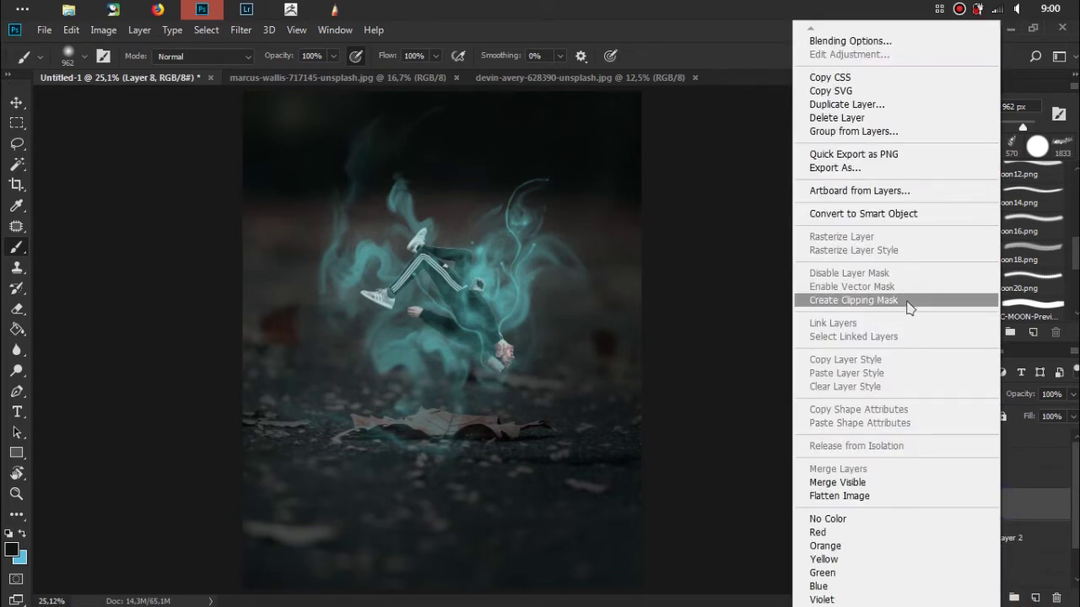
left_click(855, 300)
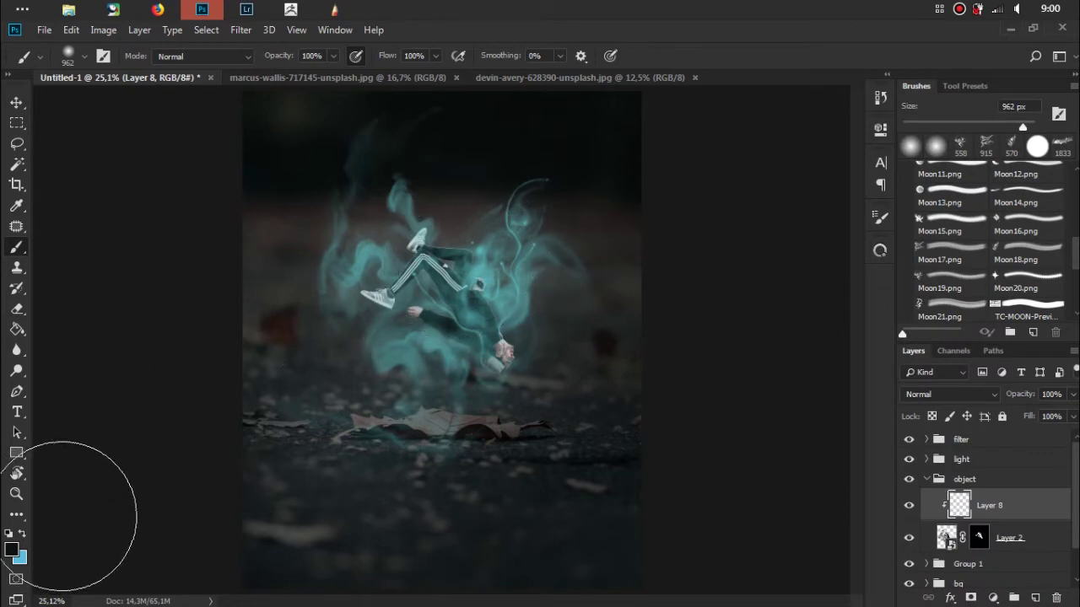
mouse_move(403, 307)
left_mouse_down()
mouse_move(472, 241)
mouse_move(417, 306)
mouse_move(441, 286)
mouse_move(385, 277)
mouse_move(451, 241)
mouse_move(410, 260)
mouse_move(516, 313)
mouse_move(357, 313)
mouse_move(422, 380)
mouse_move(477, 404)
mouse_move(502, 354)
mouse_move(523, 367)
mouse_move(511, 386)
mouse_move(579, 326)
left_mouse_up()
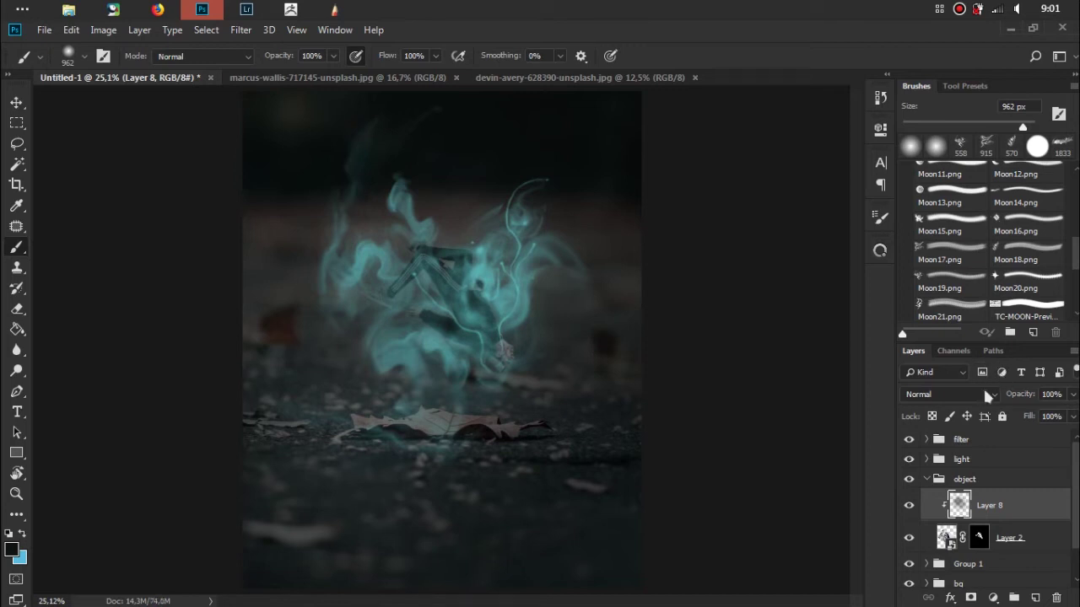
left_click_drag(1023, 399, 1014, 397)
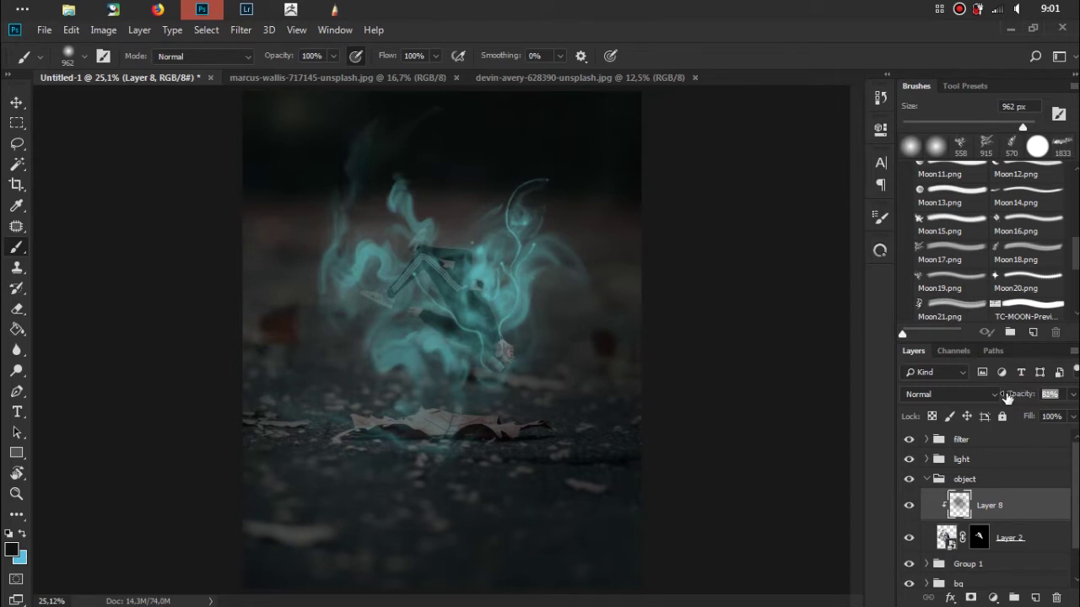
left_click(1035, 598)
Clip Layer 9 to the man's layer and choose a white foreground colour
right_click(1000, 506)
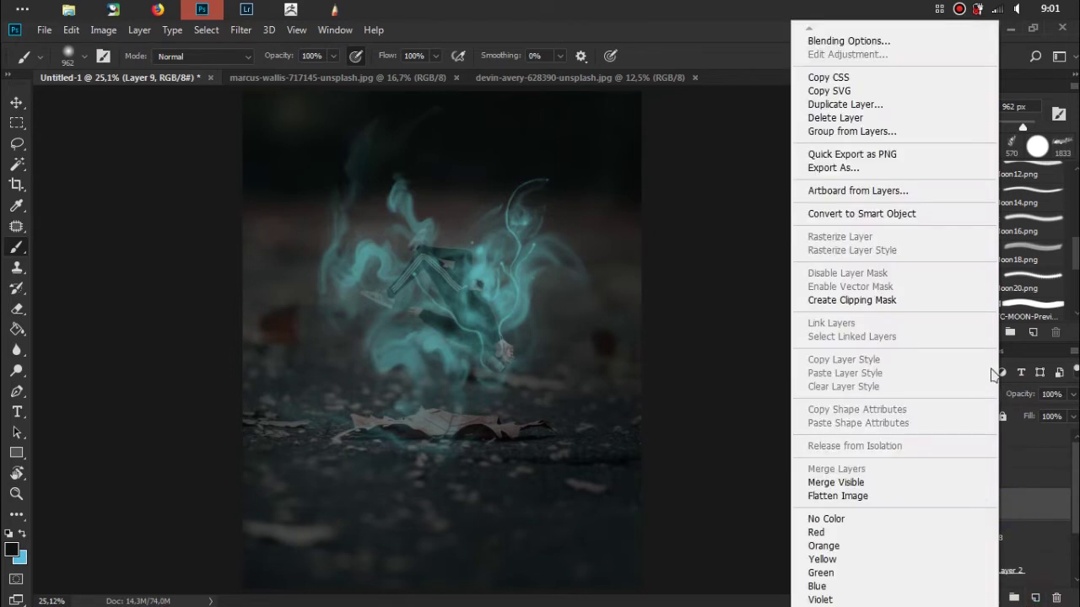
left_click(957, 301)
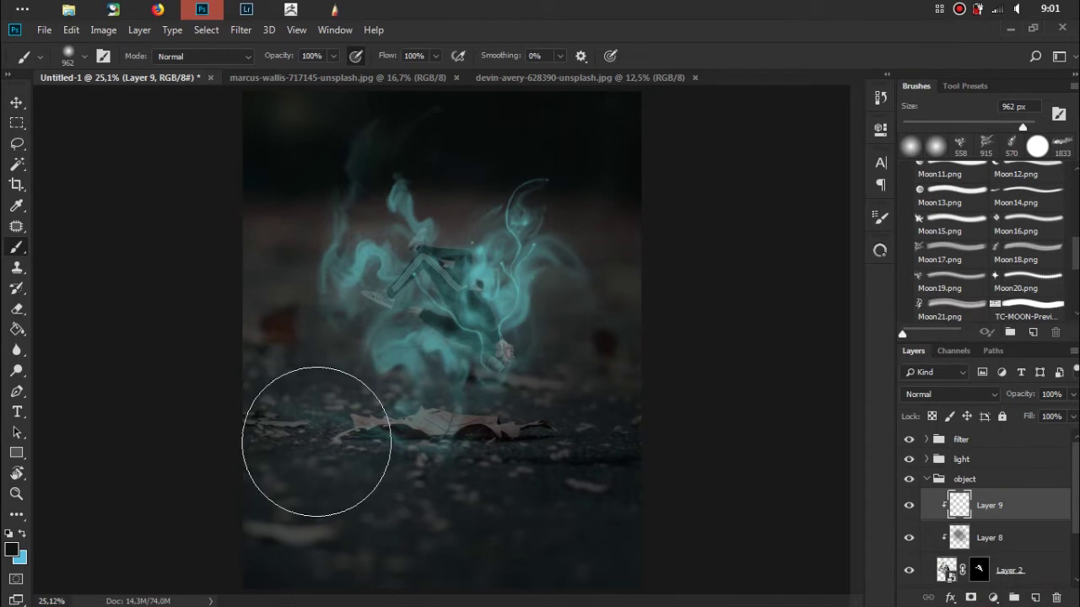
left_click(11, 549)
left_click_drag(646, 236, 605, 200)
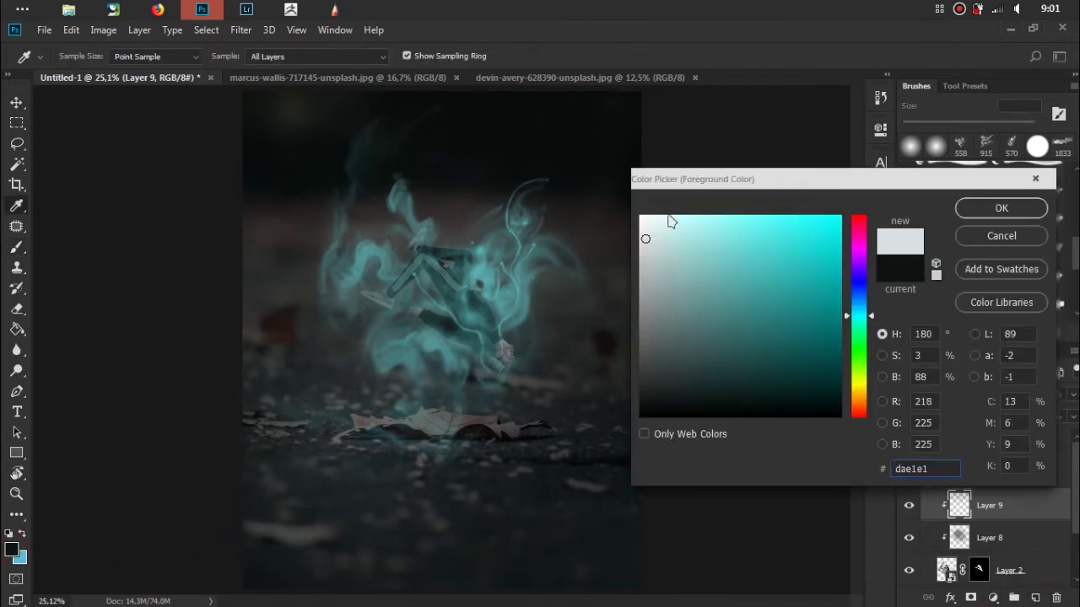
left_click(979, 209)
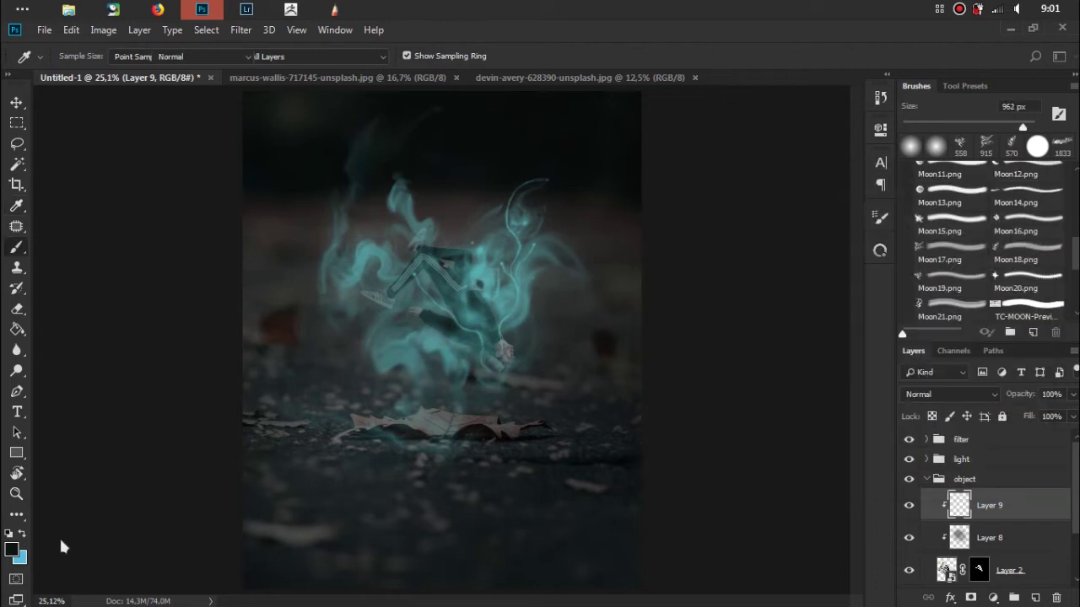
Set the soft brush size to 99 px
right_click(470, 306)
type("99")
key("Return")
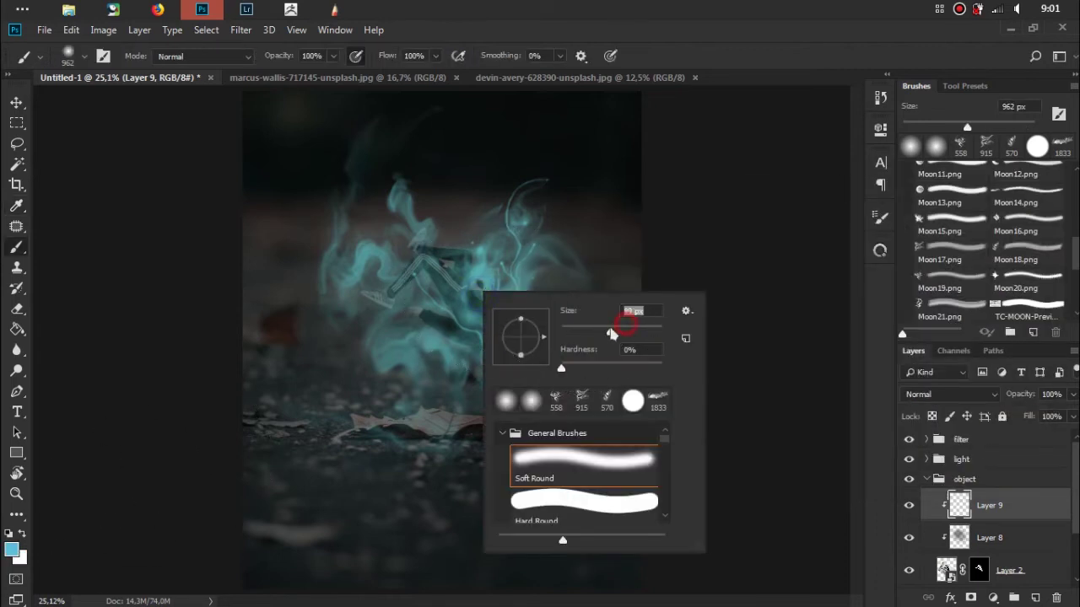
left_click(734, 46)
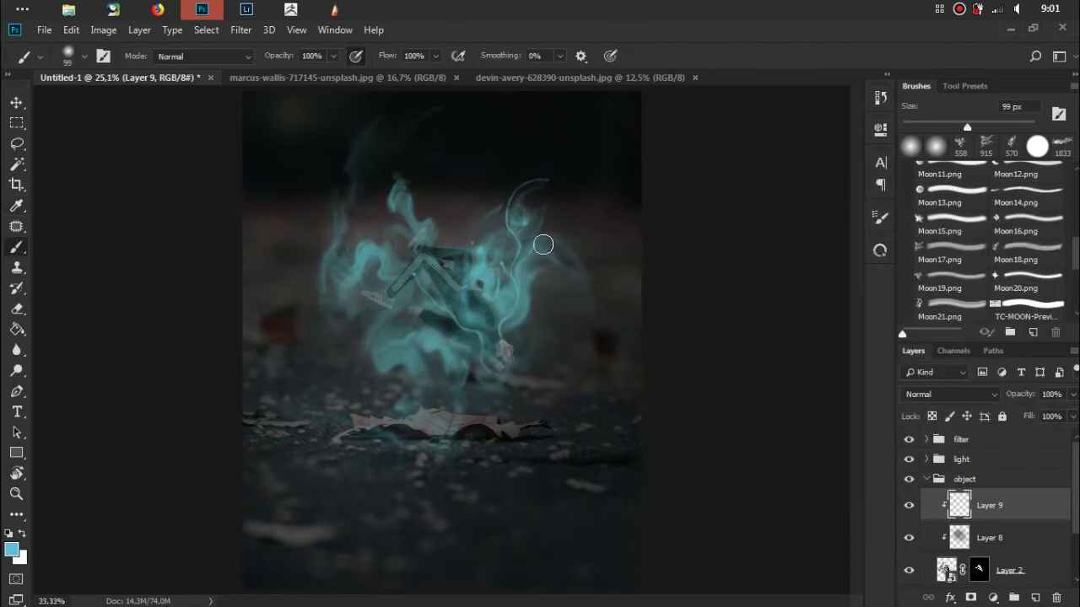
Zoom in on the figure and undo the stray smoke stroke over the upper leg
key("ctrl+plus")
key("ctrl+plus")
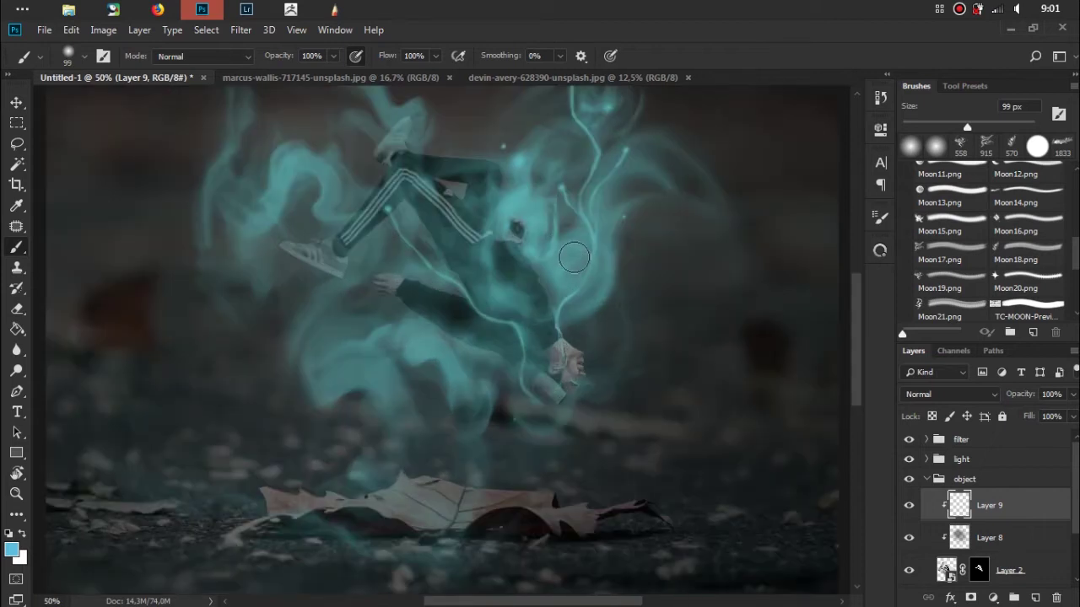
scroll(570, 245, "up", 1)
key("ctrl+plus")
left_click_drag(577, 254, 591, 313)
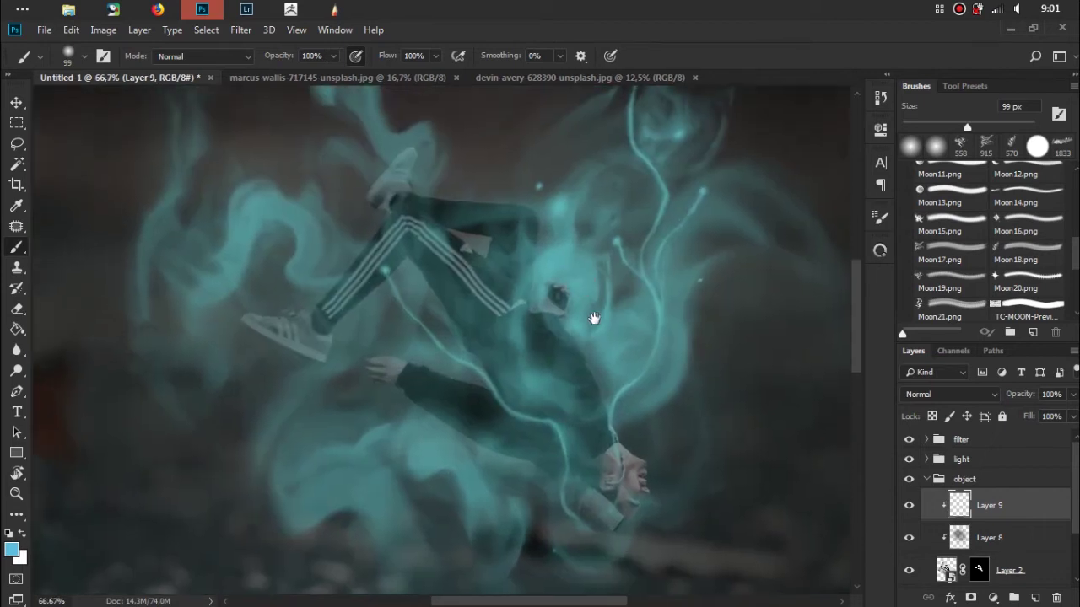
key("ctrl+z")
left_click(966, 394)
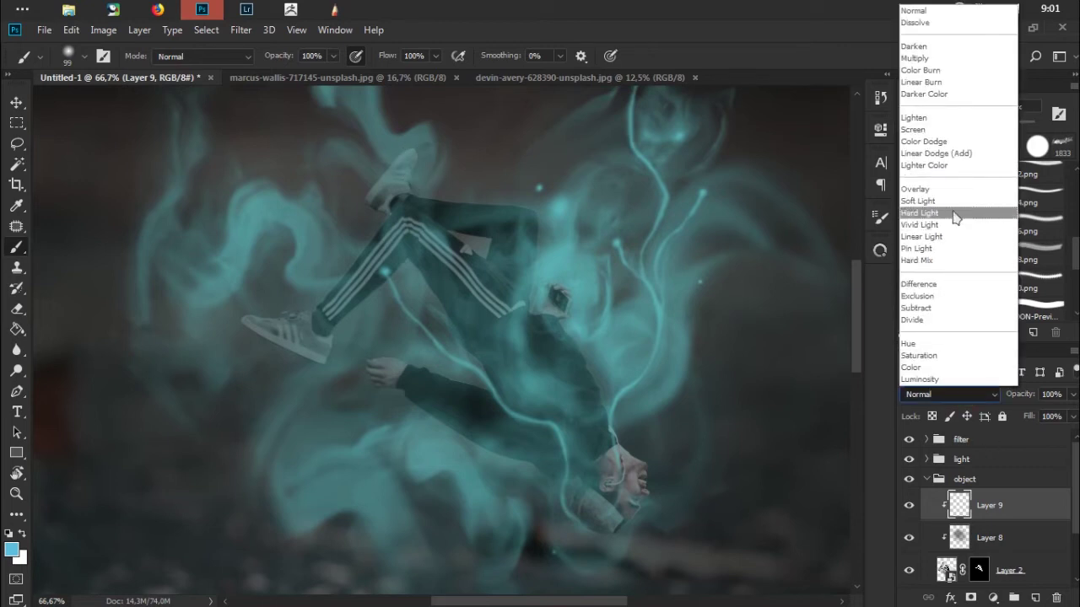
Set Layer 9 to Overlay and brush cyan glow over the face, shoes and lower legs
left_click(961, 189)
mouse_move(637, 442)
left_mouse_down()
mouse_move(651, 429)
mouse_move(632, 441)
mouse_move(583, 540)
mouse_move(614, 513)
mouse_move(608, 535)
left_mouse_up()
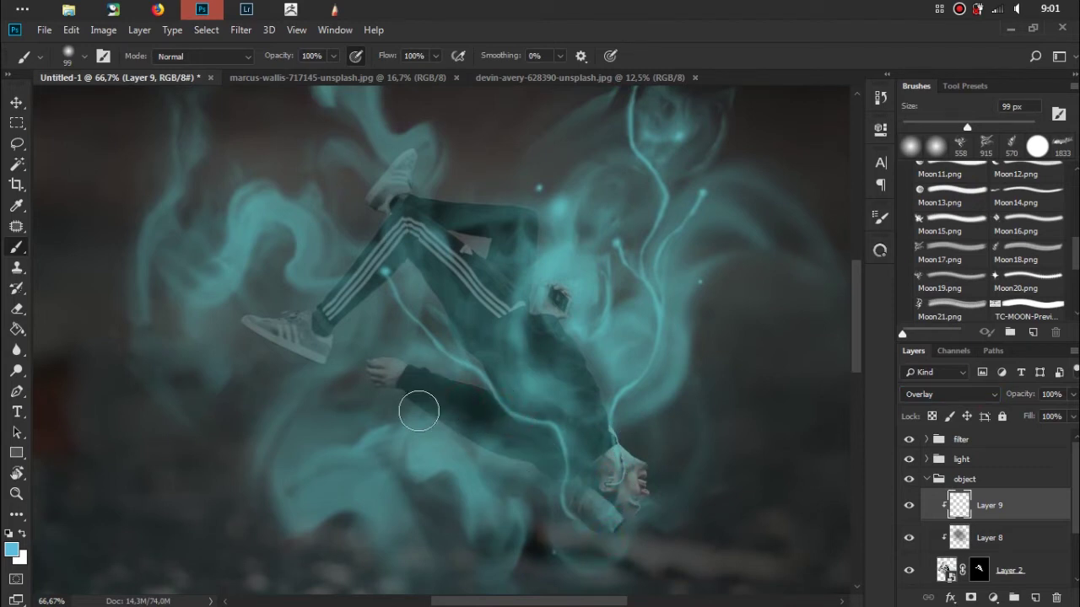
mouse_move(309, 357)
left_mouse_down()
mouse_move(326, 354)
mouse_move(251, 320)
mouse_move(284, 309)
left_mouse_up()
left_click_drag(376, 279, 355, 302)
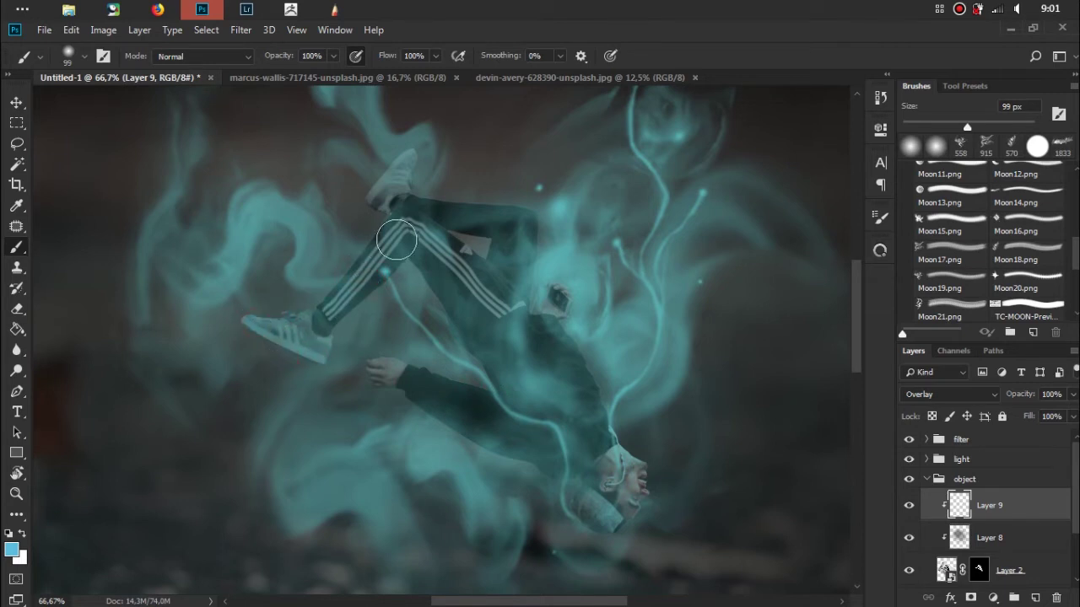
left_click(413, 162)
left_click(549, 222)
Toggle Layer 8 off and on to compare, then add a new Layer 10
scroll(760, 440, "down", 1)
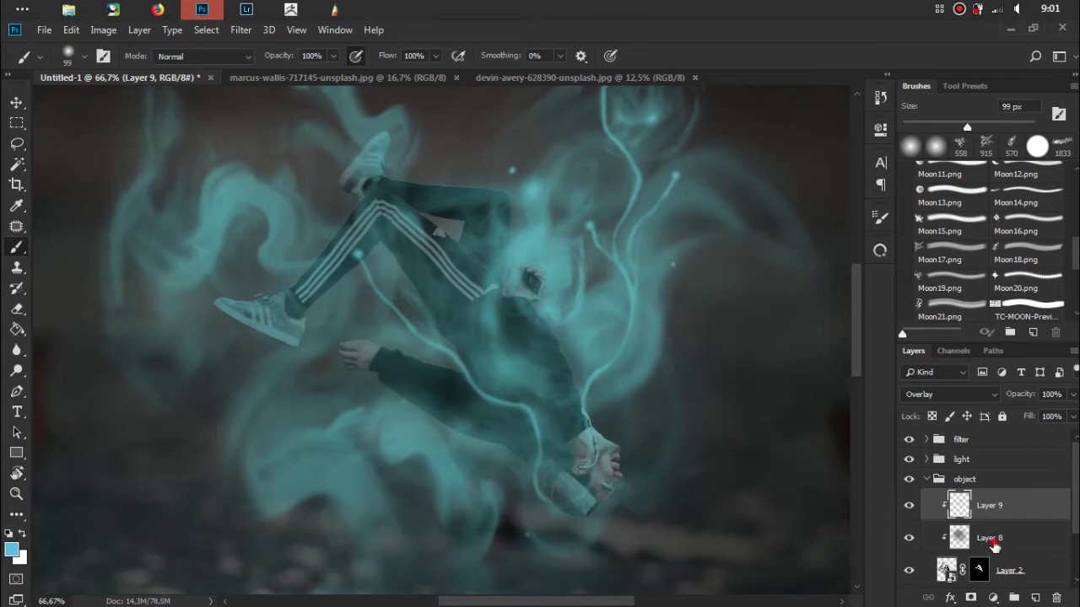
left_click(992, 540)
left_click(909, 539)
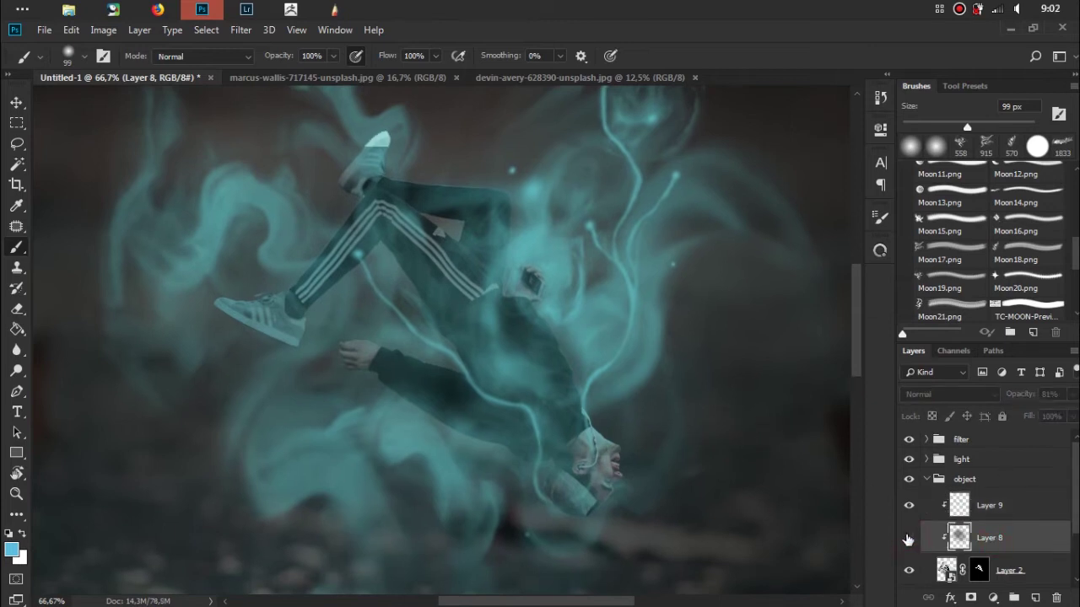
left_click(909, 538)
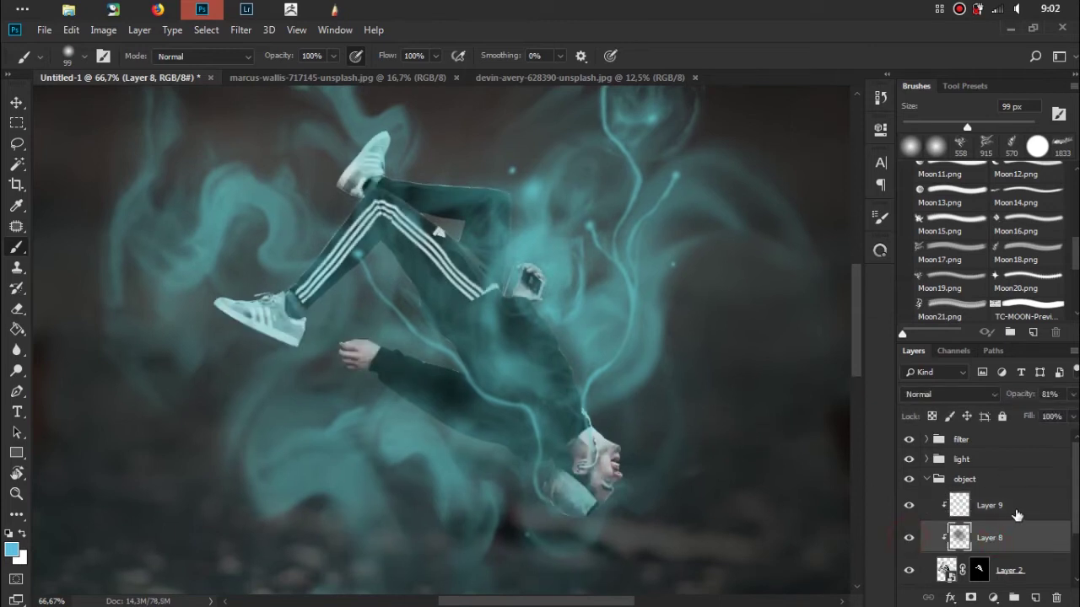
left_click(1035, 598)
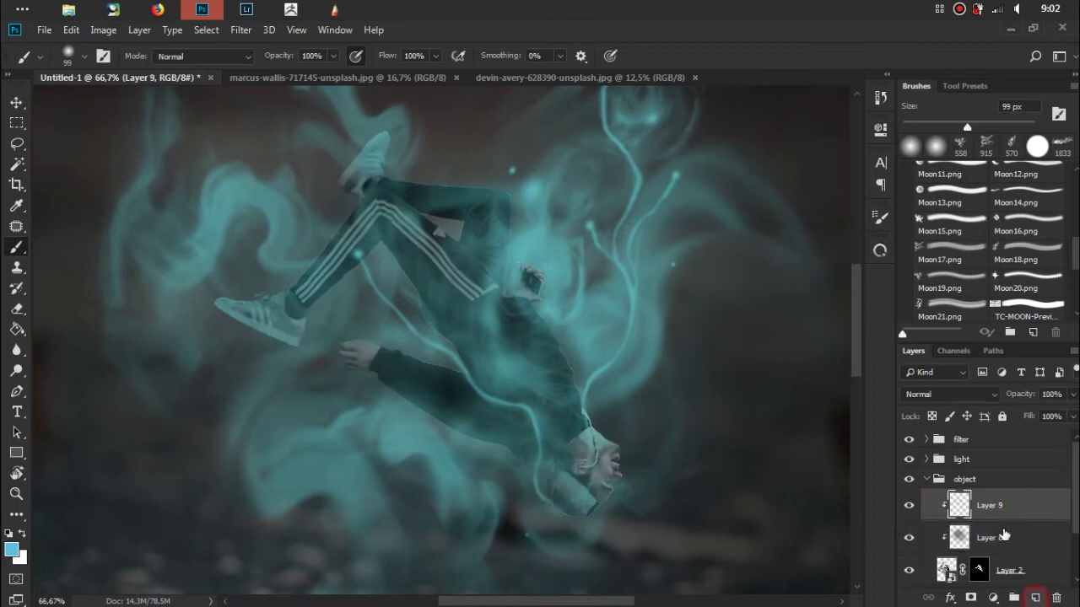
right_click(969, 506)
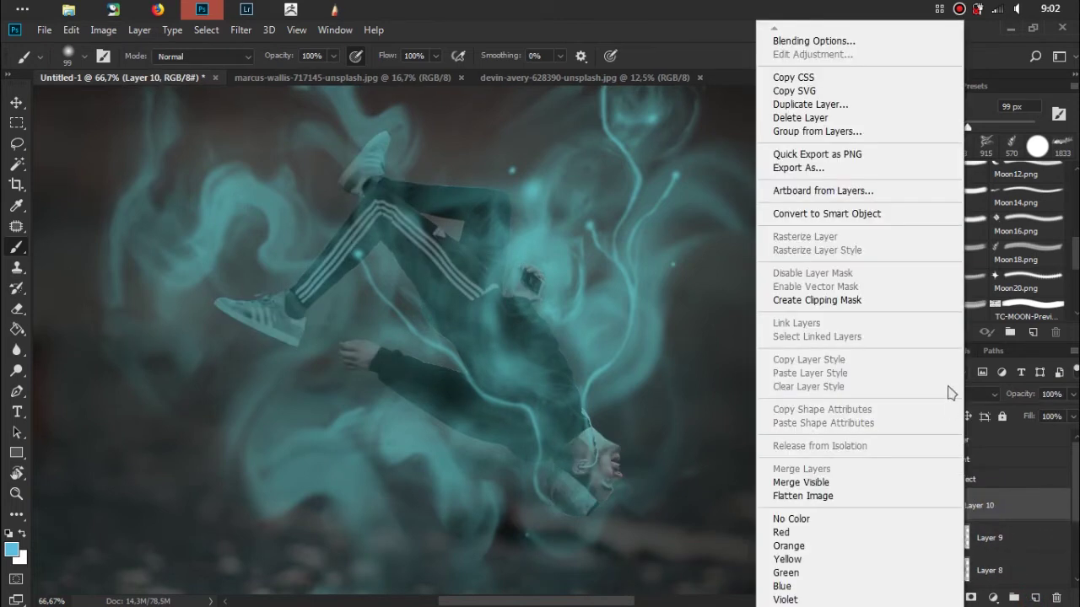
Clip Layer 10 to the man's layer, switch to white, and set it to Overlay
left_click(924, 300)
key("x")
left_click(960, 396)
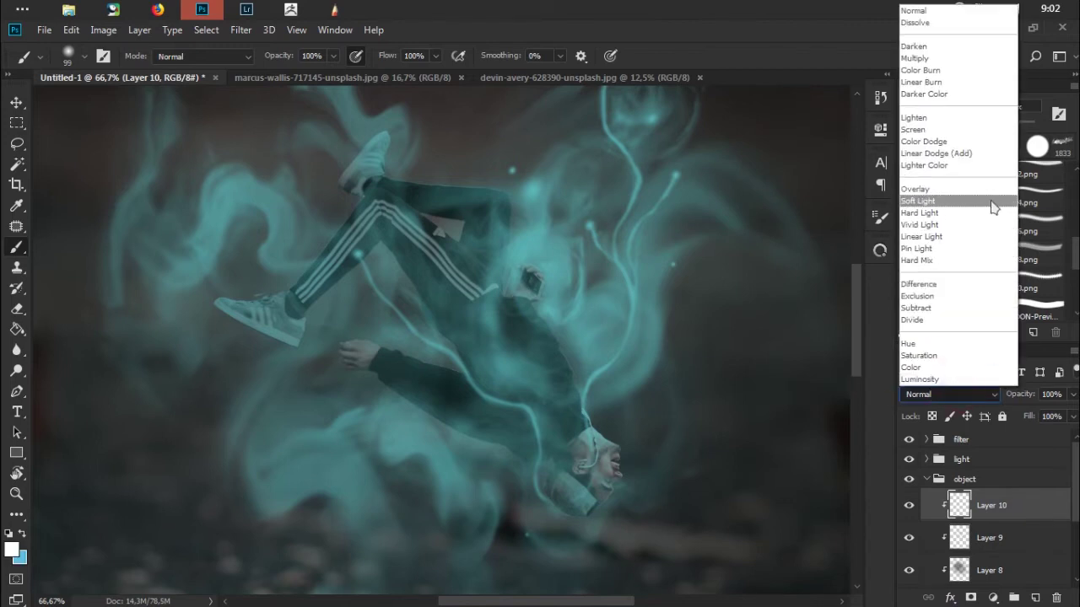
left_click(985, 194)
Paint white highlights over the face, chin and collar with a 32 px brush
left_click_drag(590, 422, 631, 434)
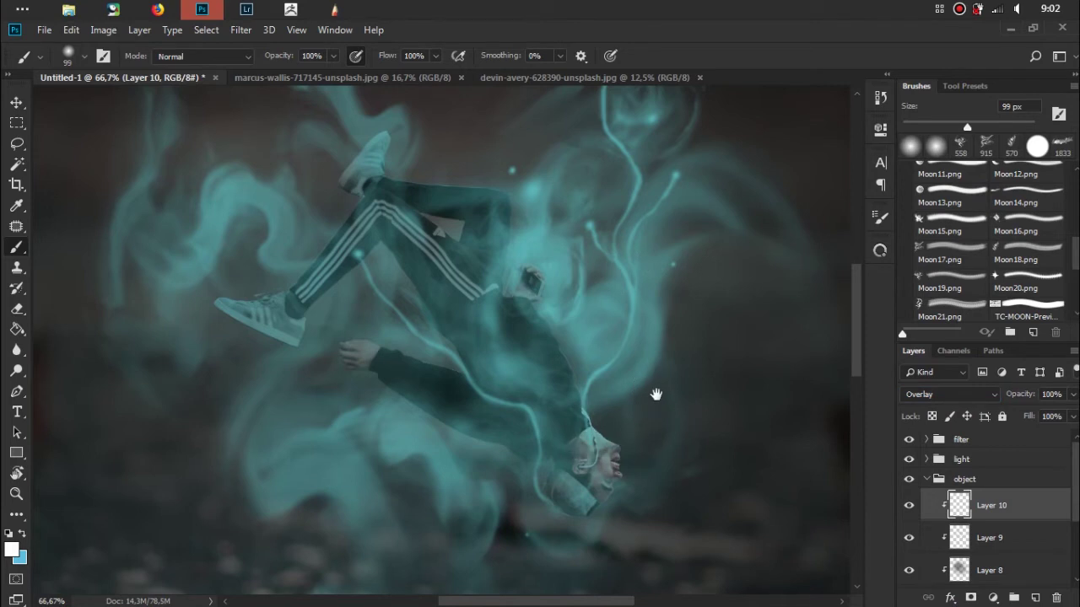
left_click_drag(653, 393, 637, 383)
right_click(662, 353)
left_click_drag(770, 386, 760, 387)
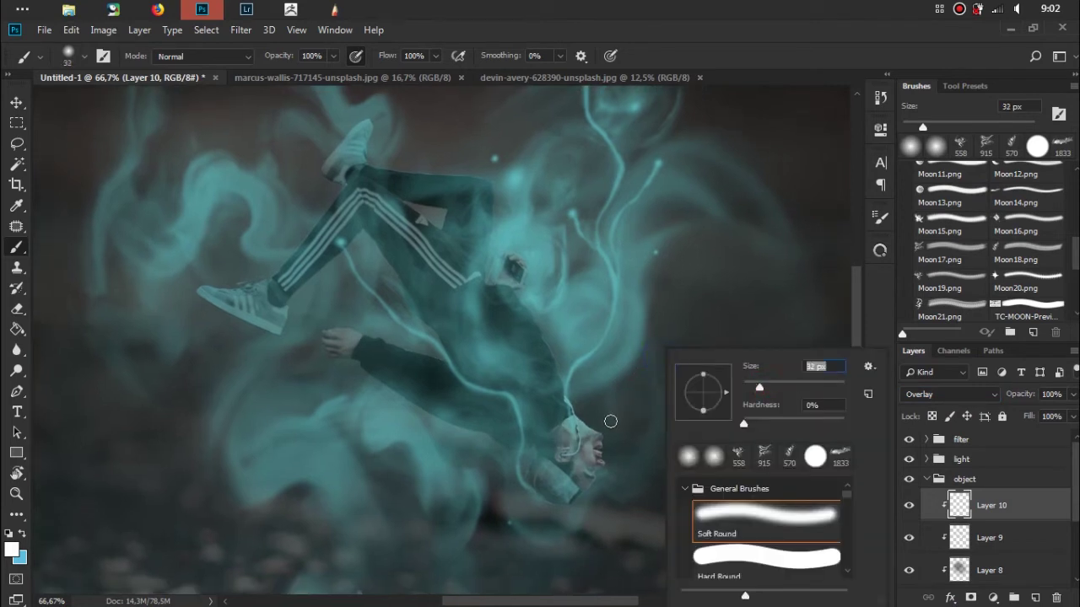
left_click(577, 413)
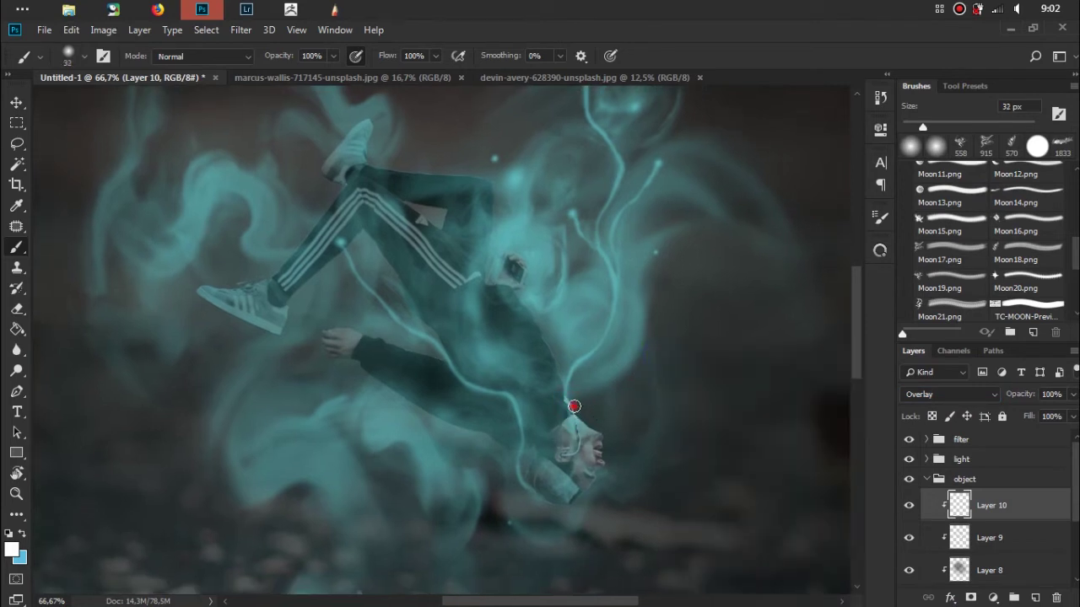
left_click(577, 412)
left_click_drag(568, 415, 570, 459)
left_click_drag(572, 419, 558, 493)
left_click(566, 406)
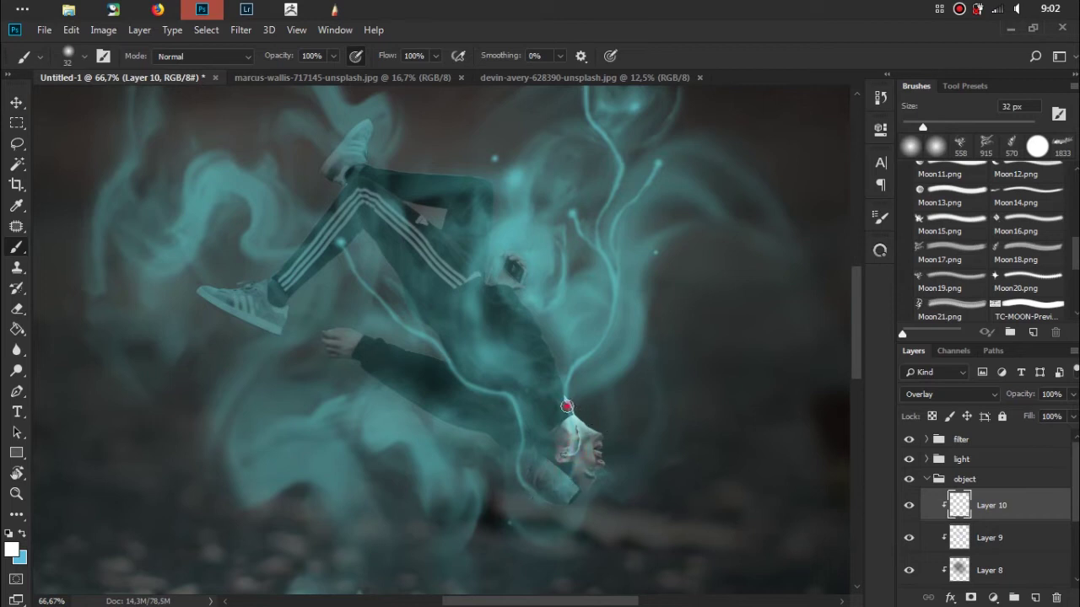
left_click_drag(563, 401, 564, 409)
left_click(561, 385)
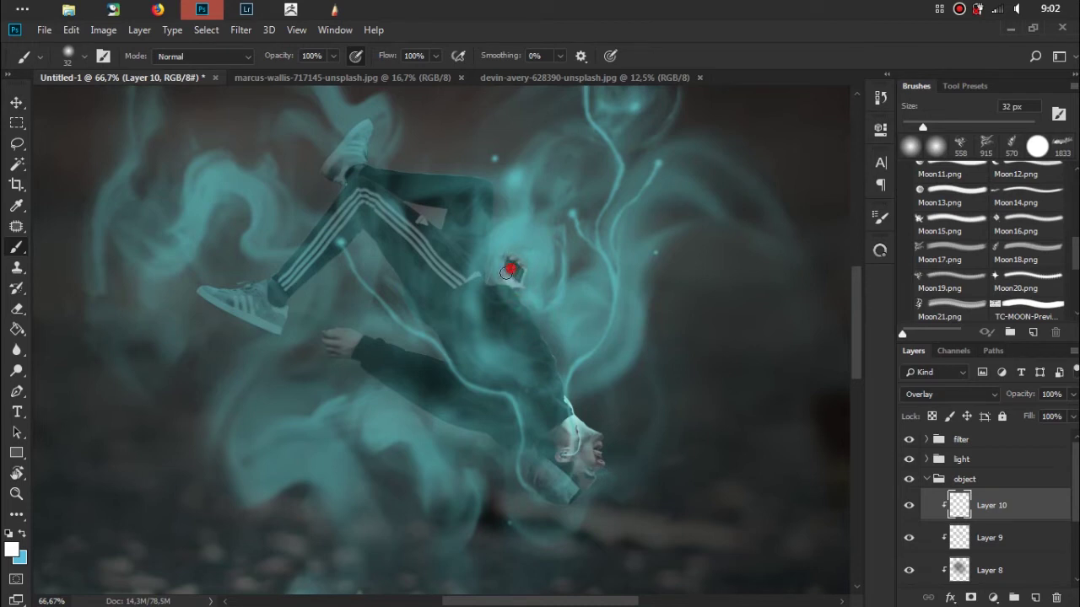
Brush white over the hood, then paint along the arm with an 80 px brush
mouse_move(506, 272)
left_mouse_down()
mouse_move(508, 281)
mouse_move(508, 253)
left_mouse_up()
left_click_drag(508, 253, 510, 278)
right_click(591, 250)
left_click_drag(709, 291, 722, 293)
left_click(447, 371)
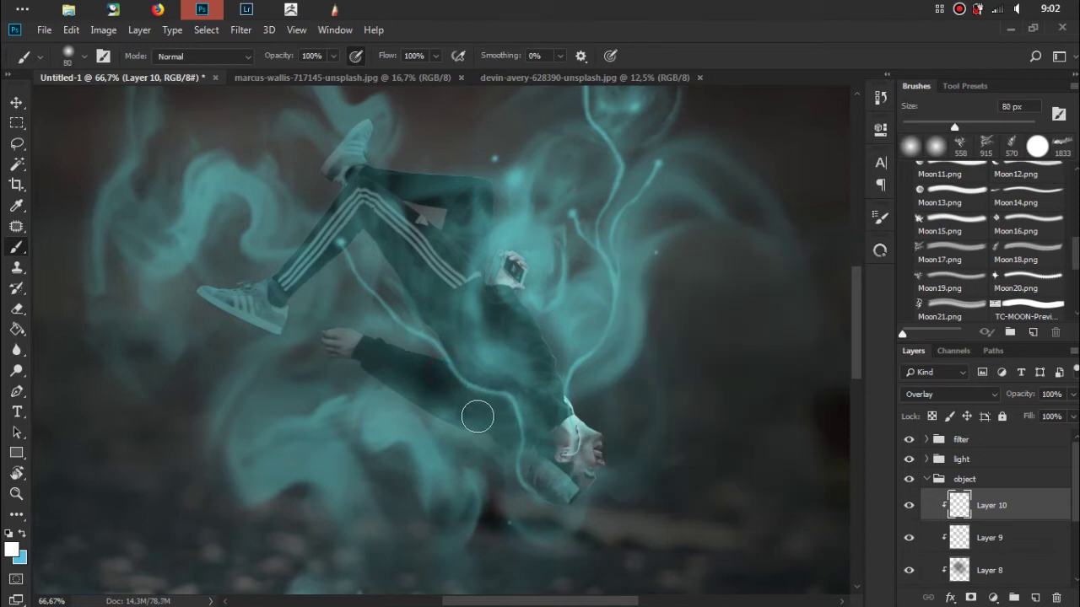
left_click_drag(439, 374, 417, 360)
left_click_drag(417, 361, 372, 324)
Resize the brush to 39 px, switch back to cyan and select Layer 9
right_click(373, 293)
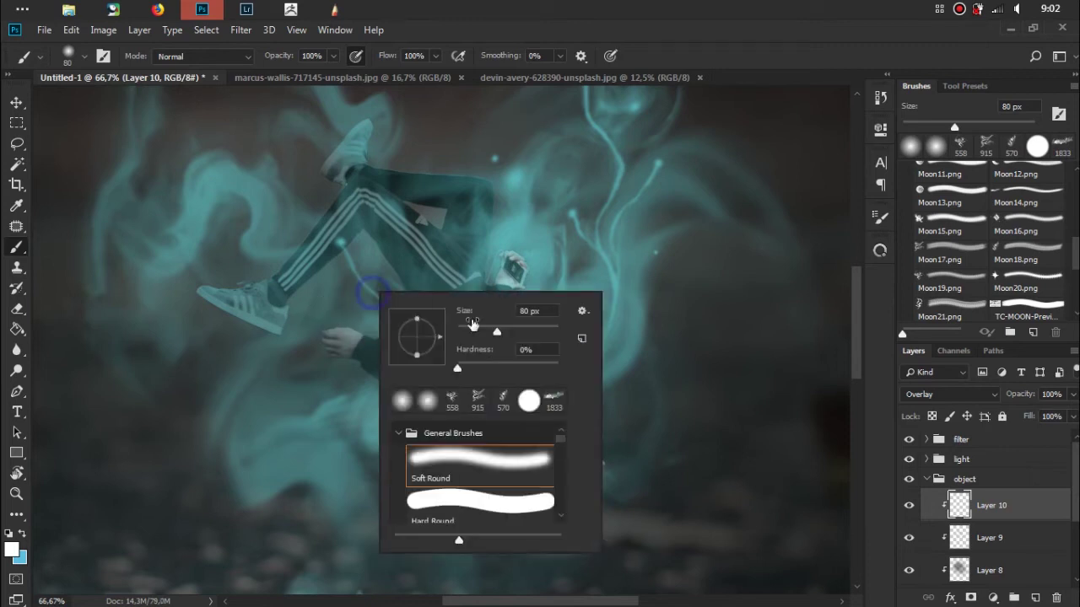
left_click_drag(497, 332, 463, 331)
left_click(351, 325)
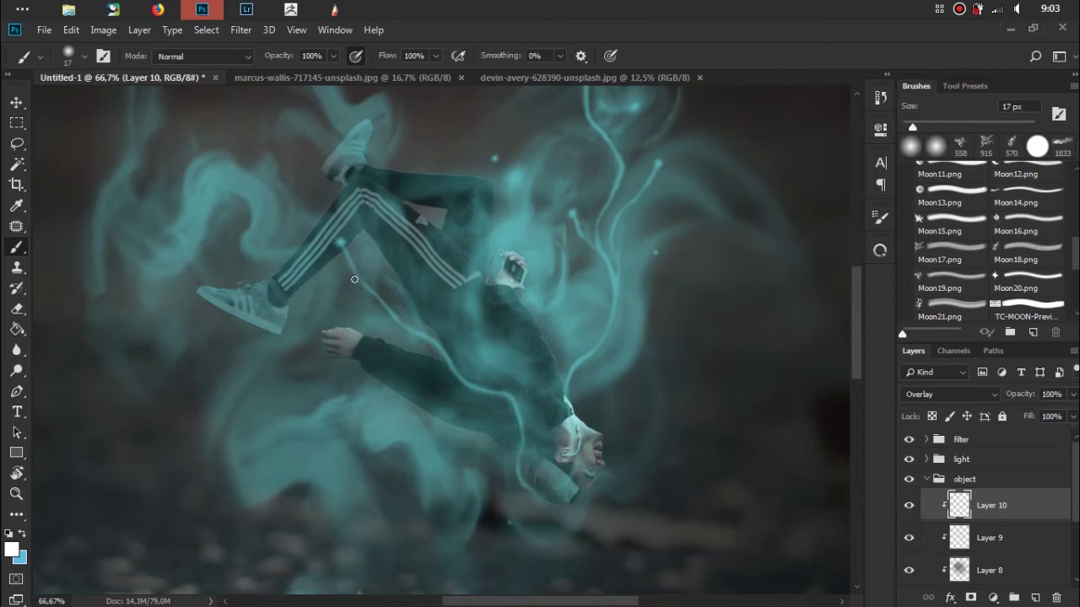
left_click_drag(361, 308, 401, 350)
right_click(426, 346)
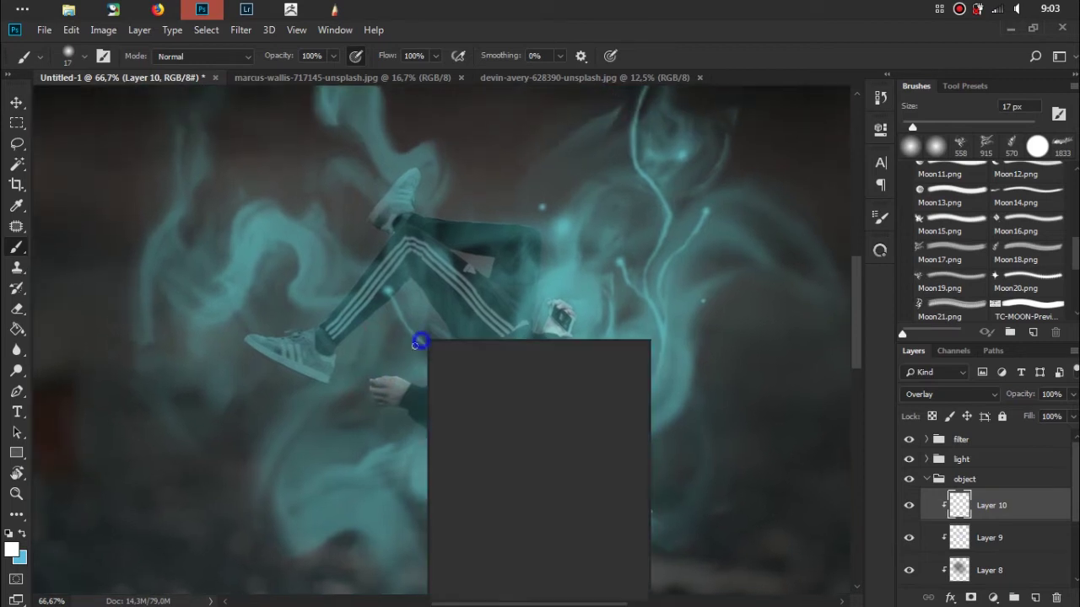
left_click_drag(510, 380, 524, 381)
left_click(356, 342)
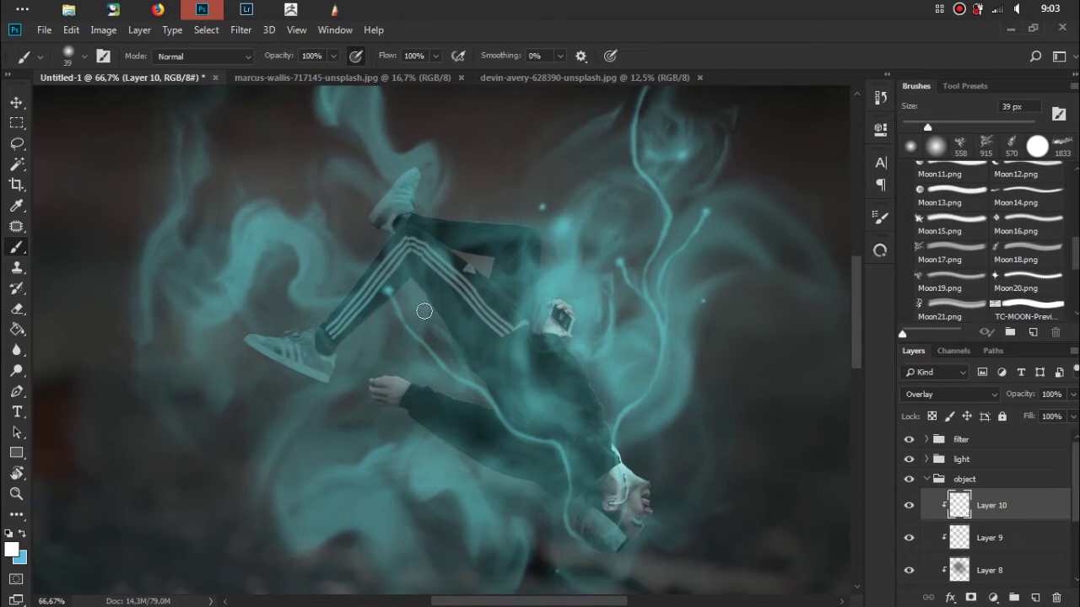
key("x")
left_click(976, 539)
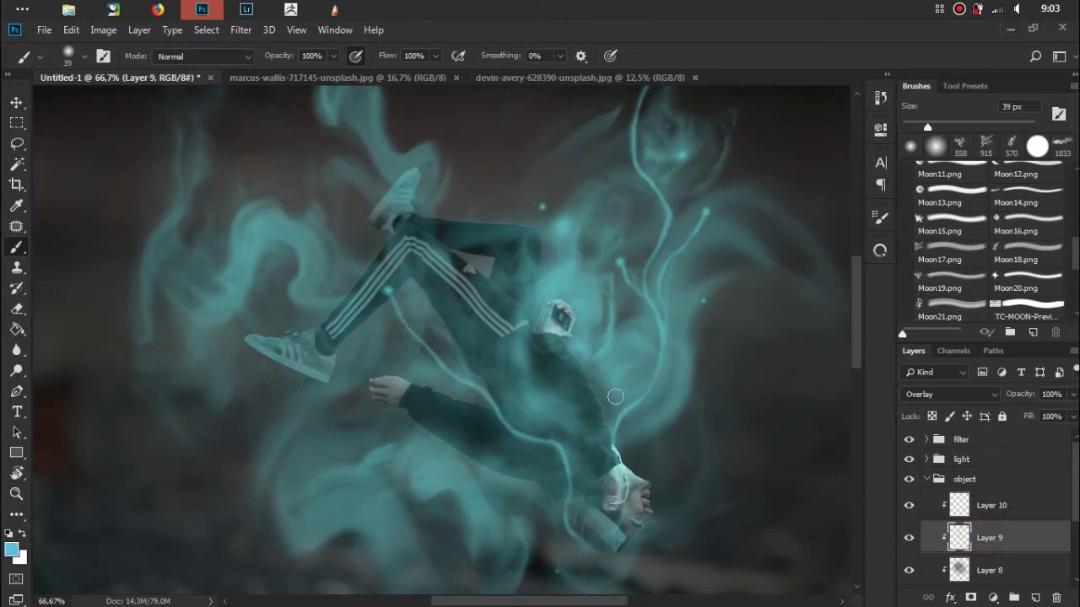
On Layer 10, dab white highlights around the lower shoe tip
left_click(991, 506)
key("x")
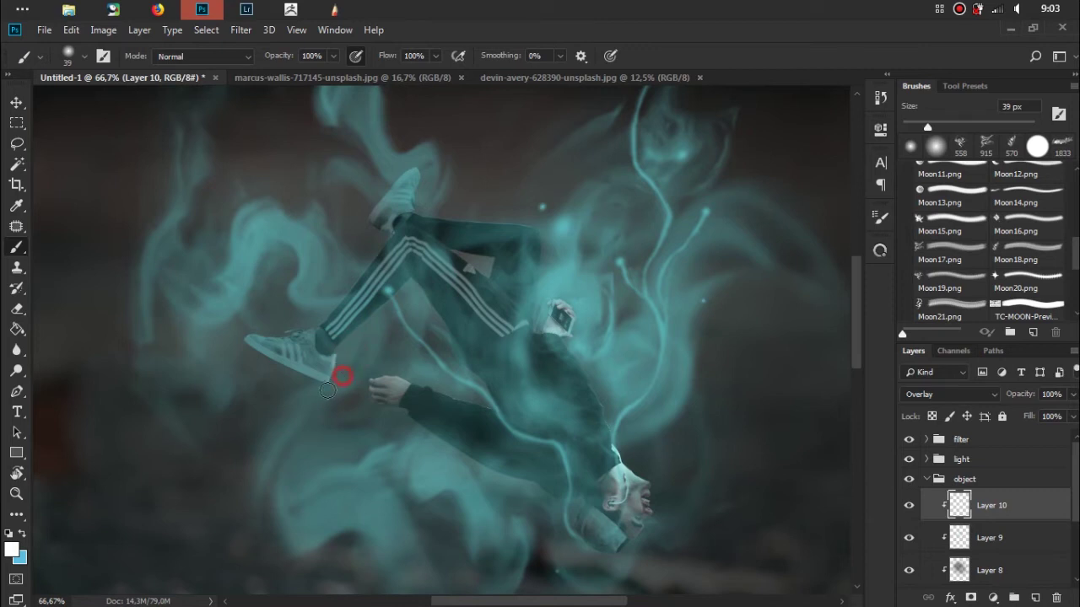
left_click_drag(348, 354, 345, 360)
left_click(338, 366)
left_click(258, 362)
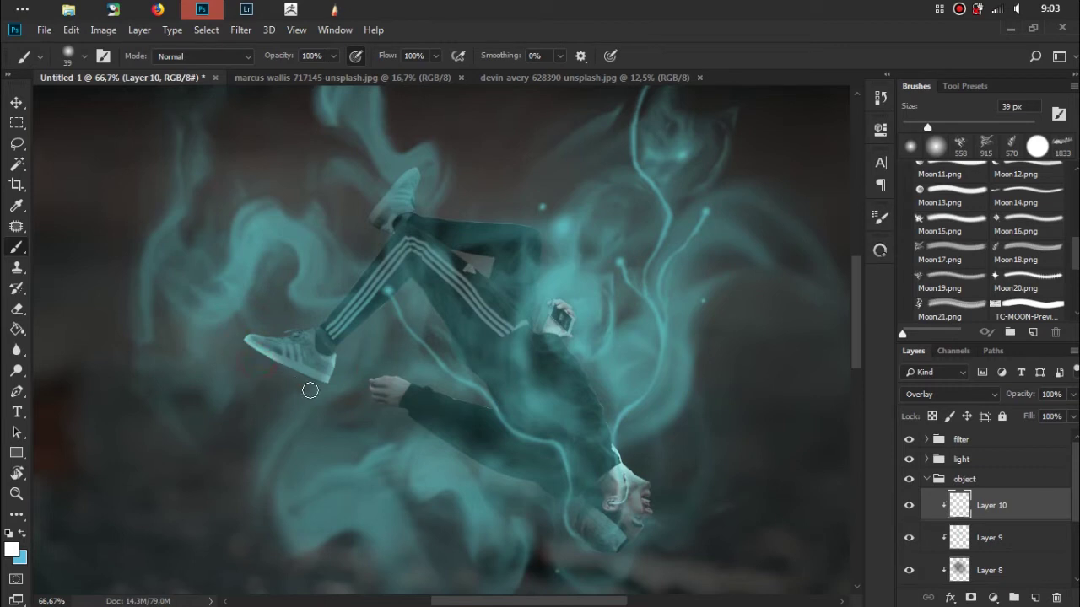
left_click(288, 380)
left_click(287, 324)
left_click(287, 328)
left_click_drag(294, 338, 313, 327)
left_click(314, 320)
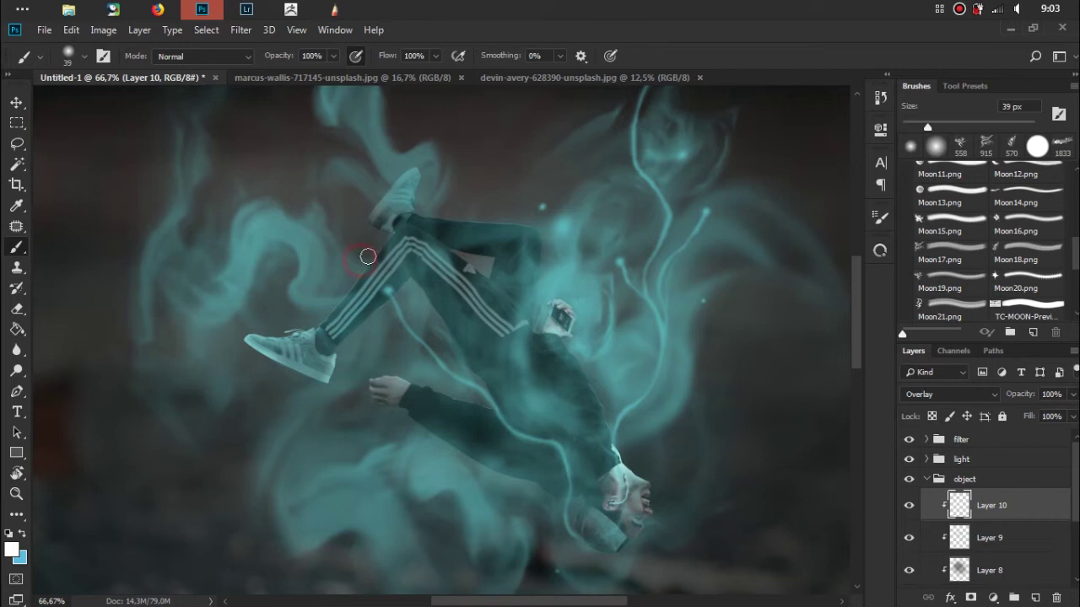
Brighten the upper shoe and trousers with white strokes
mouse_move(426, 157)
left_mouse_down()
mouse_move(432, 190)
mouse_move(413, 188)
mouse_move(364, 221)
mouse_move(432, 173)
left_mouse_up()
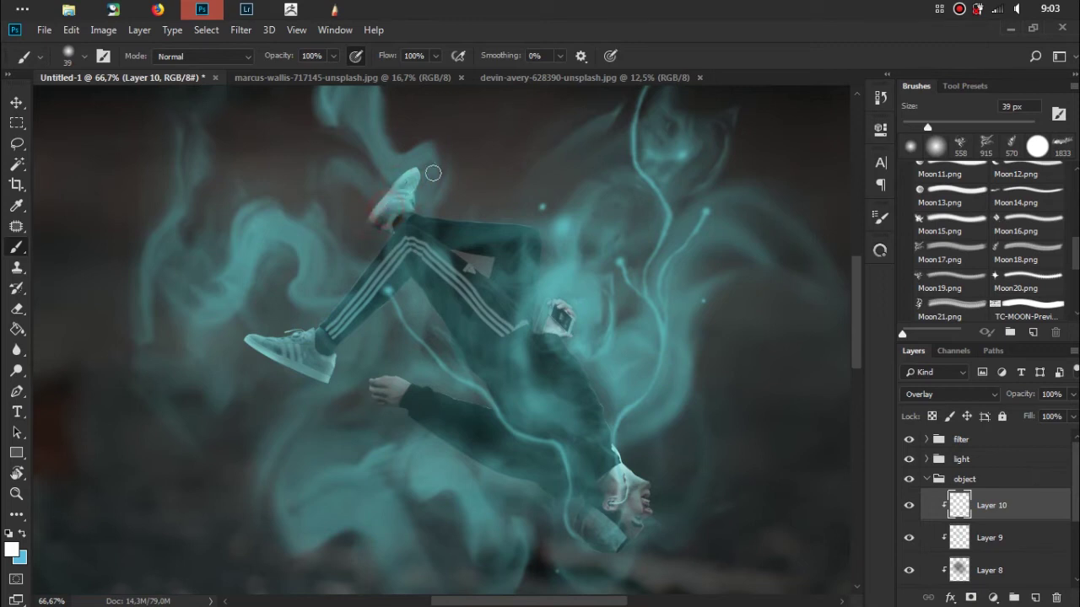
left_click_drag(421, 199, 435, 208)
mouse_move(458, 267)
left_mouse_down()
mouse_move(477, 265)
mouse_move(470, 250)
left_mouse_up()
On Layer 9, paint cyan glow across the trousers
left_click(992, 539)
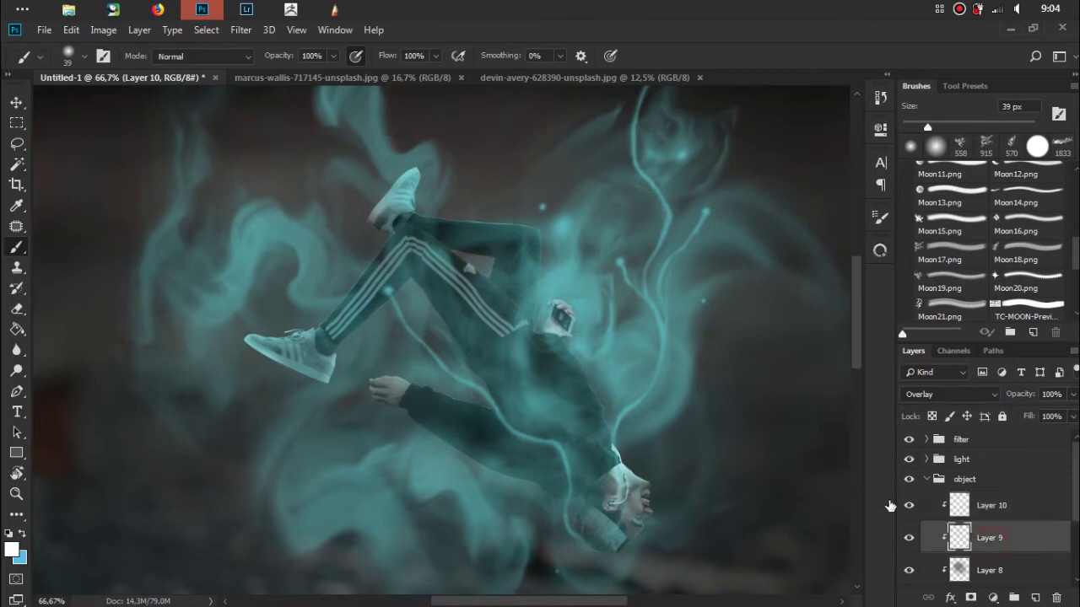
key("x")
left_click(463, 261)
left_click_drag(453, 259, 490, 280)
left_click(490, 252)
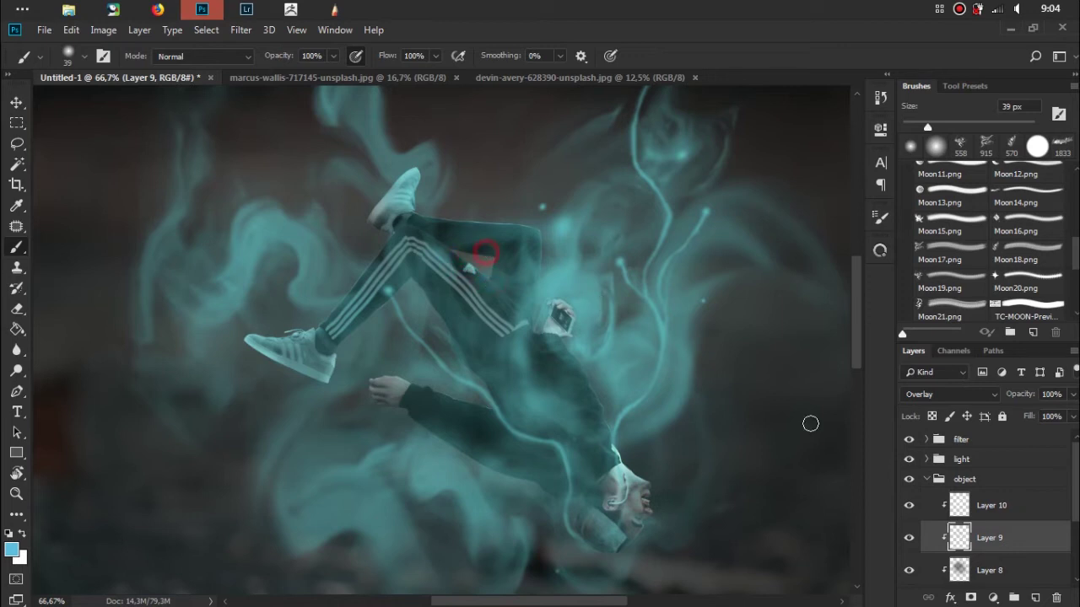
Back on Layer 10, touch up white highlights near the face
left_click(981, 510)
key("x")
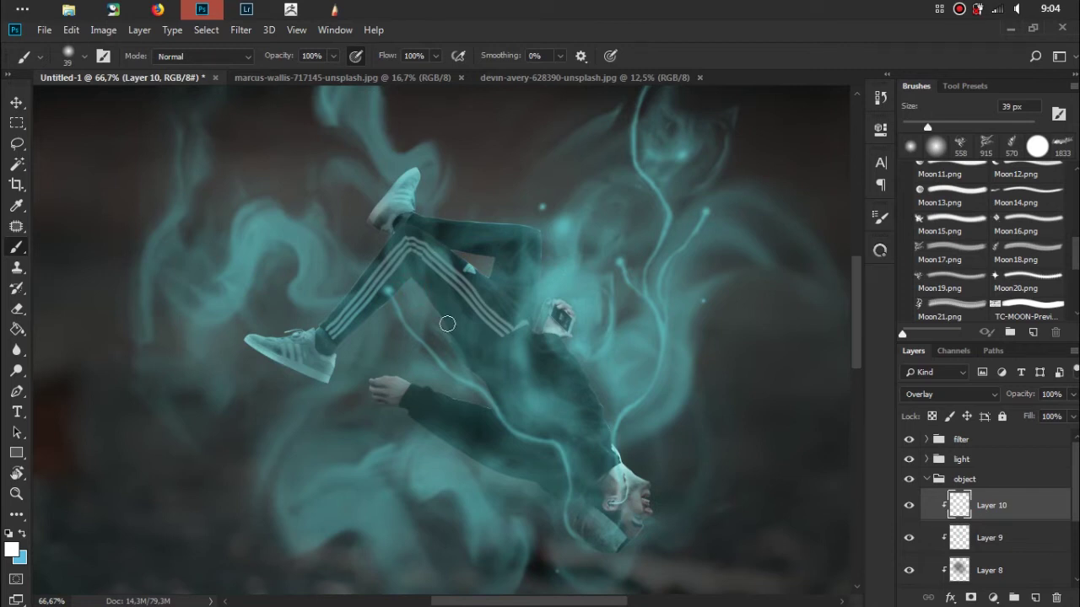
left_click_drag(627, 279, 599, 269)
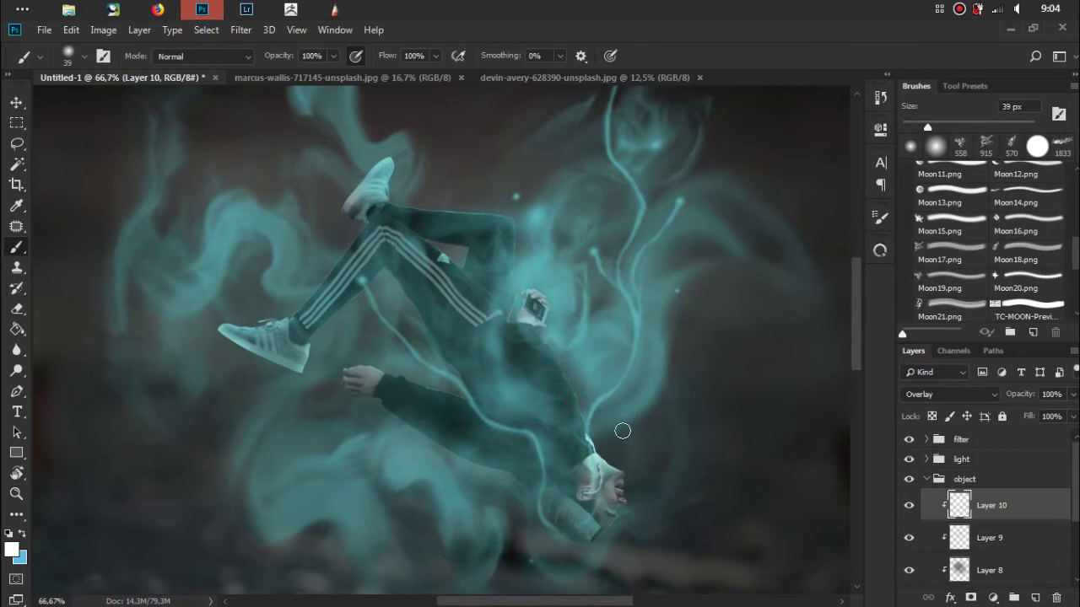
left_click_drag(614, 471, 608, 500)
left_click_drag(712, 363, 689, 327)
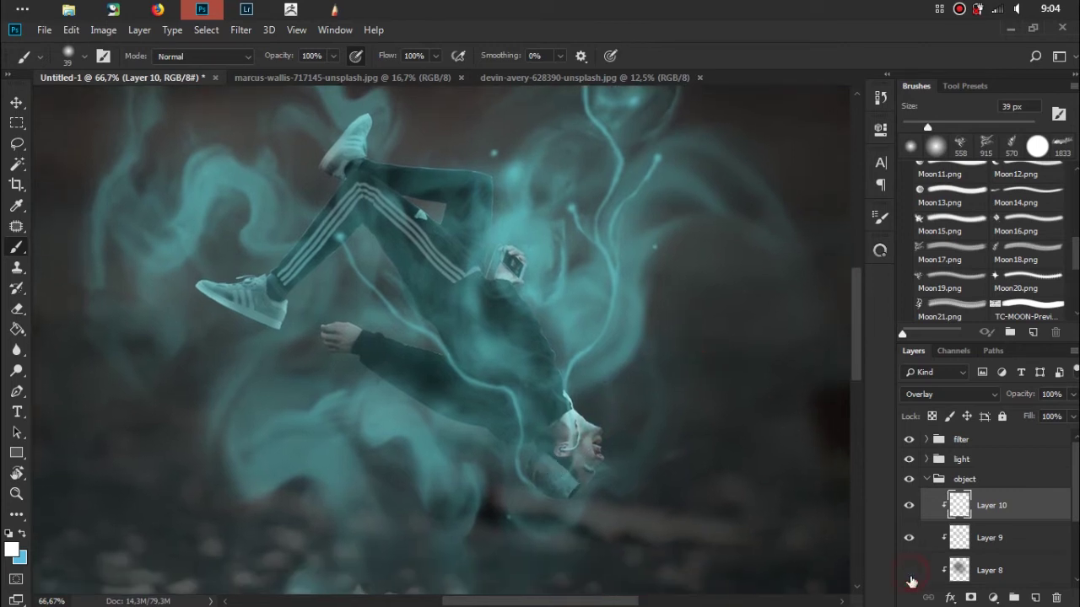
Set Layer 8 to 83% opacity, trying Overlay before returning to Normal
left_click(910, 575)
left_click(995, 574)
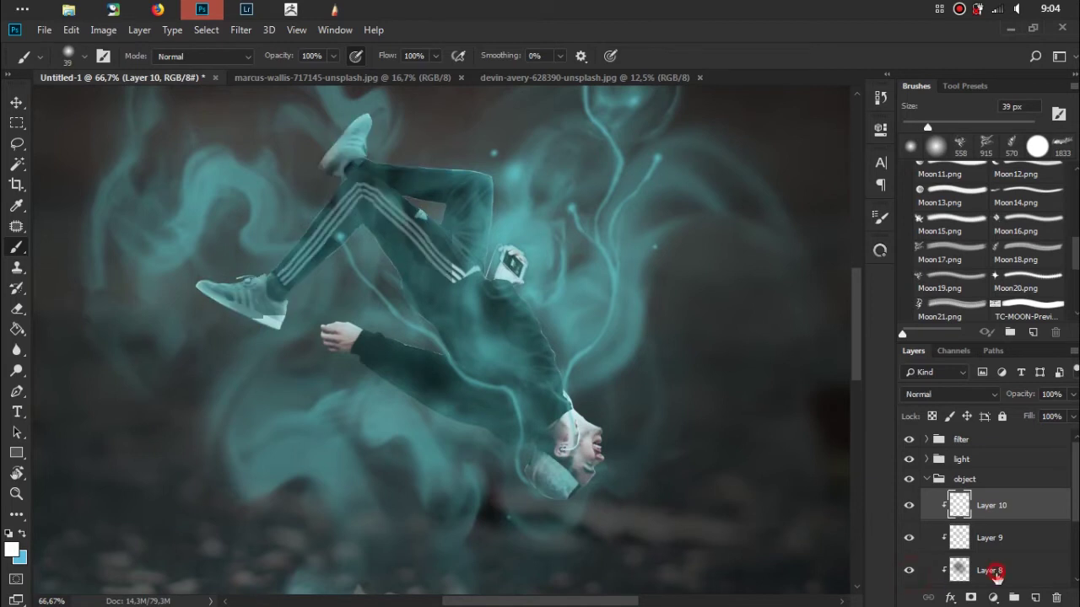
left_click_drag(1018, 394, 1023, 398)
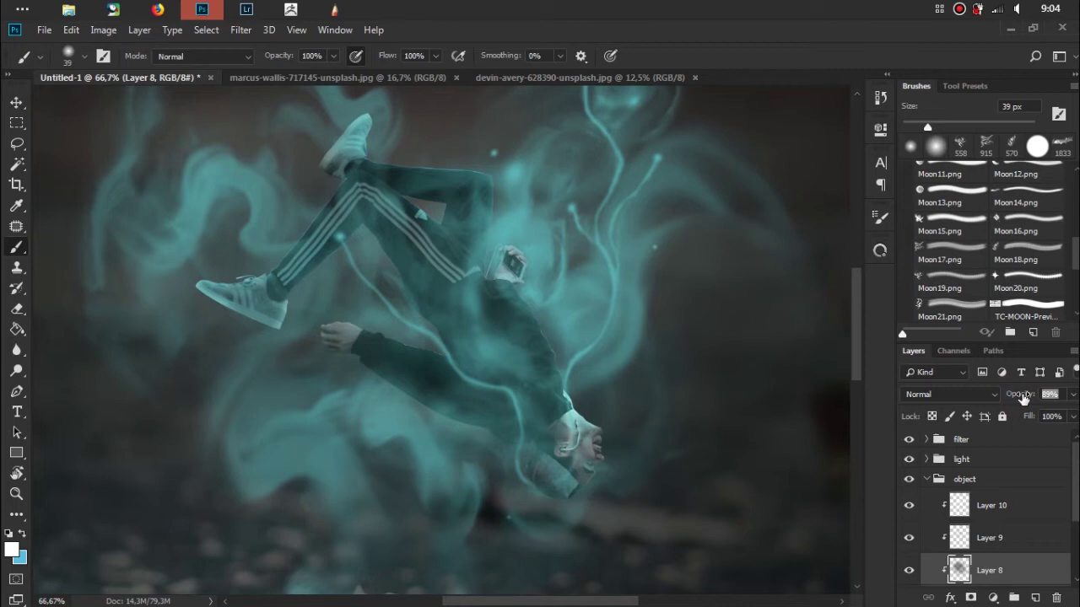
left_click_drag(1015, 398, 1019, 397)
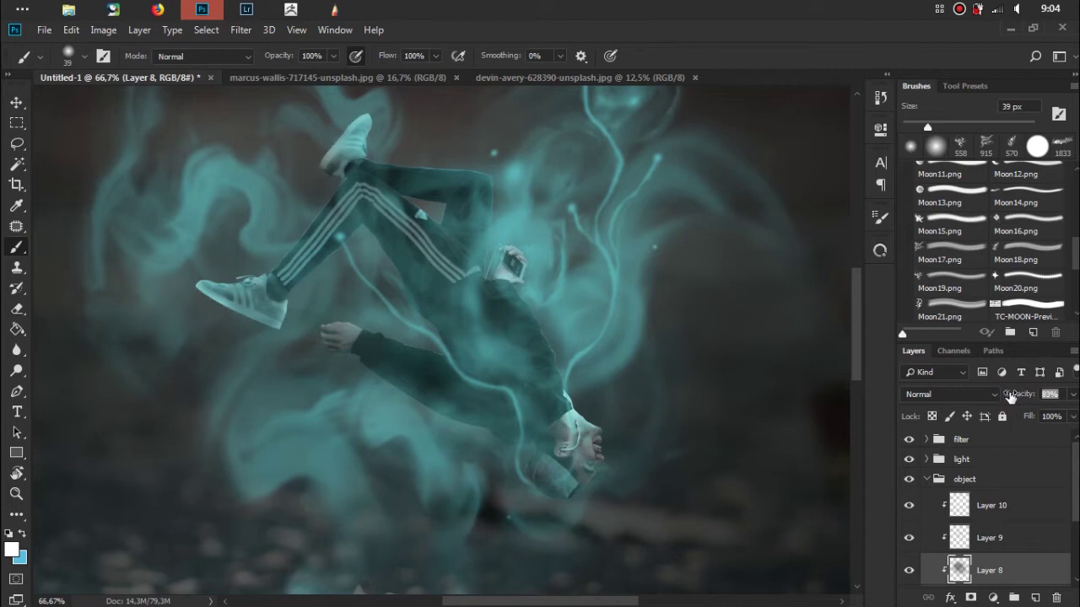
left_click(990, 396)
left_click(954, 187)
left_click(957, 394)
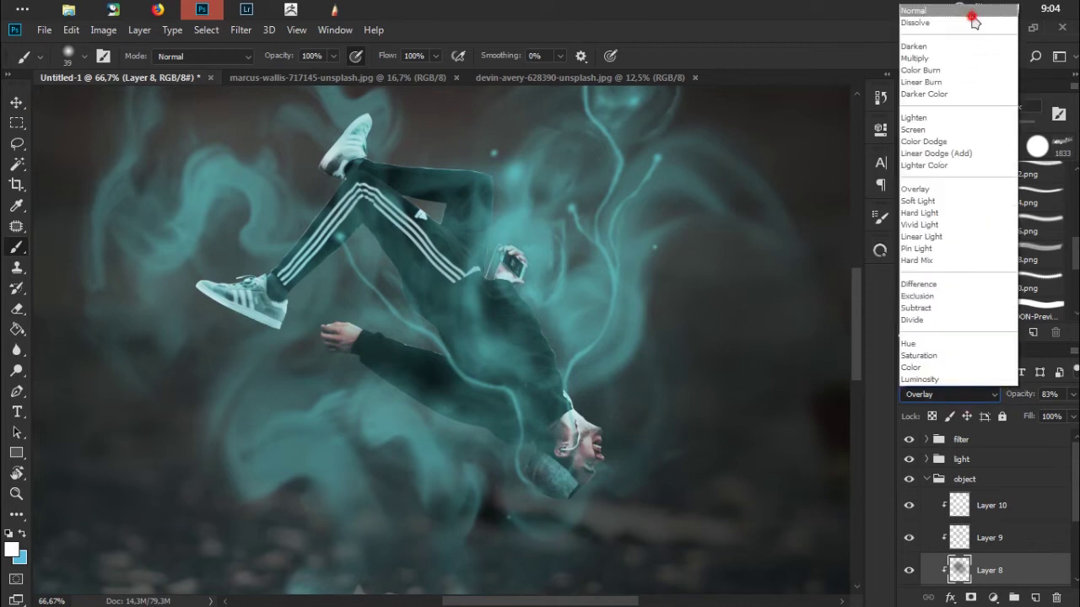
left_click(974, 11)
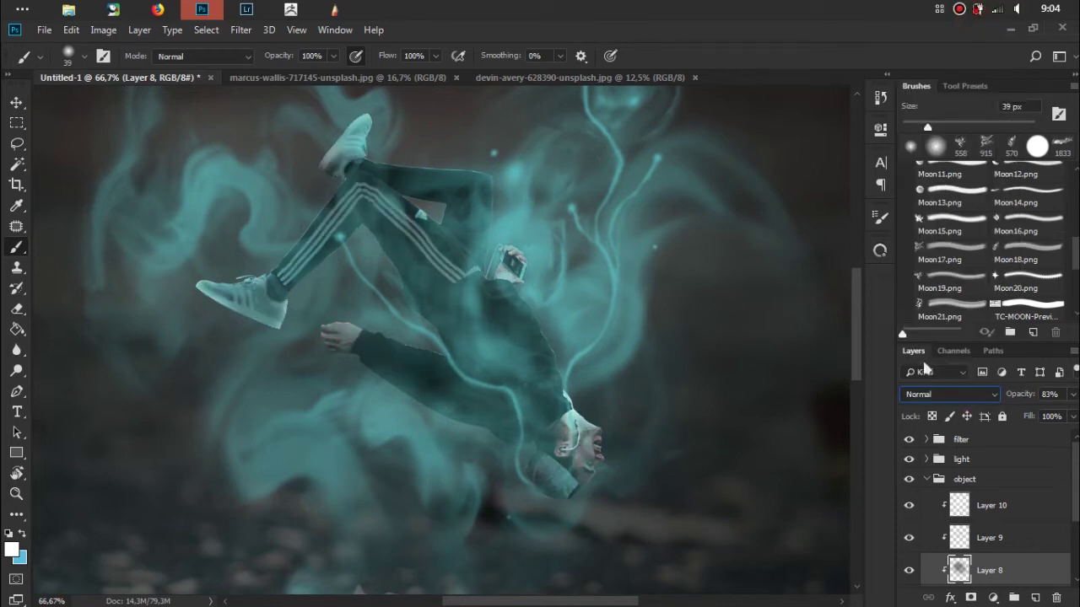
Expand the light group and toggle Layer 5's cyan strands to compare
key("ctrl+minus")
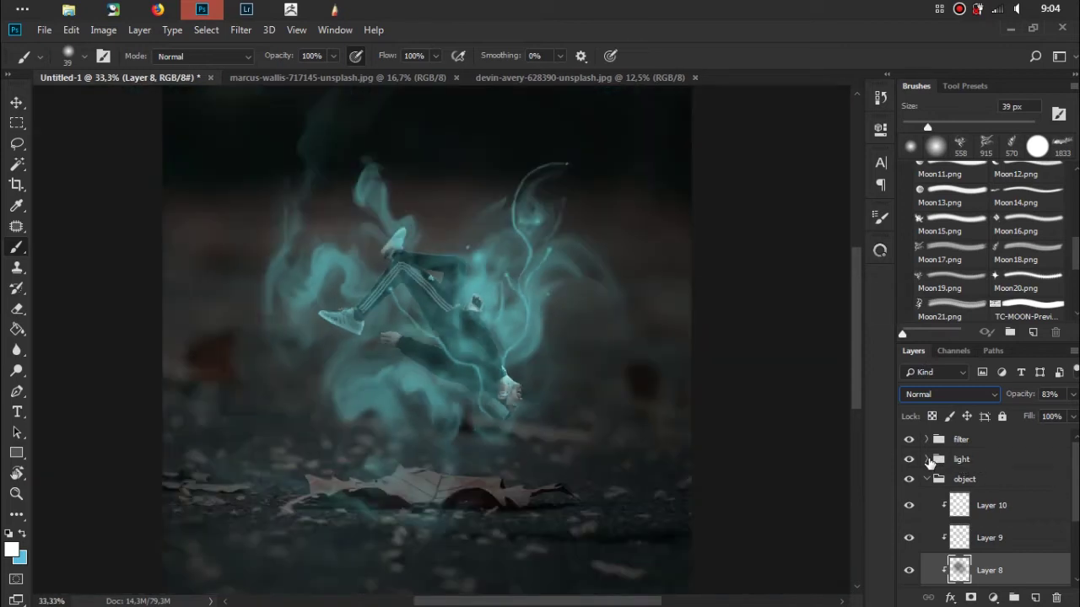
left_click(927, 460)
left_click(936, 544)
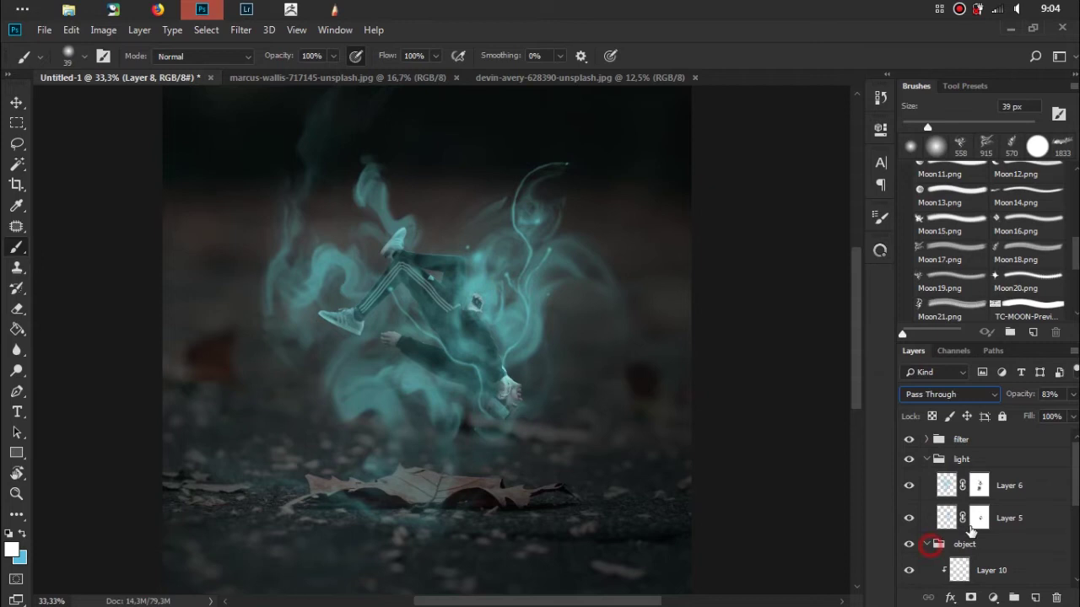
left_click(927, 545)
left_click(918, 518)
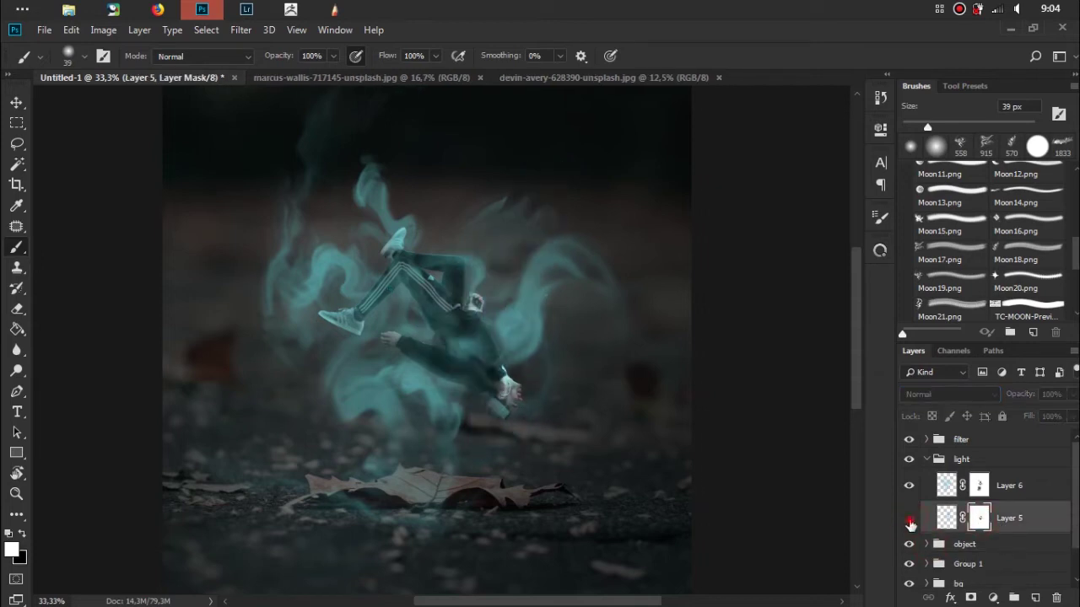
left_click(910, 523)
left_click(910, 523)
left_click(908, 523)
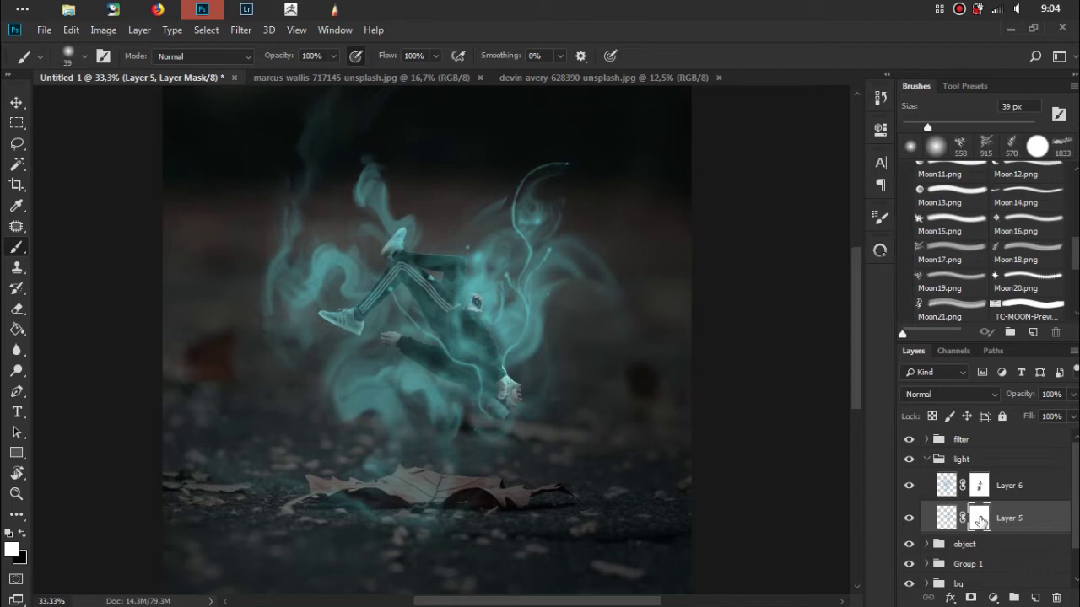
key("ctrl+plus")
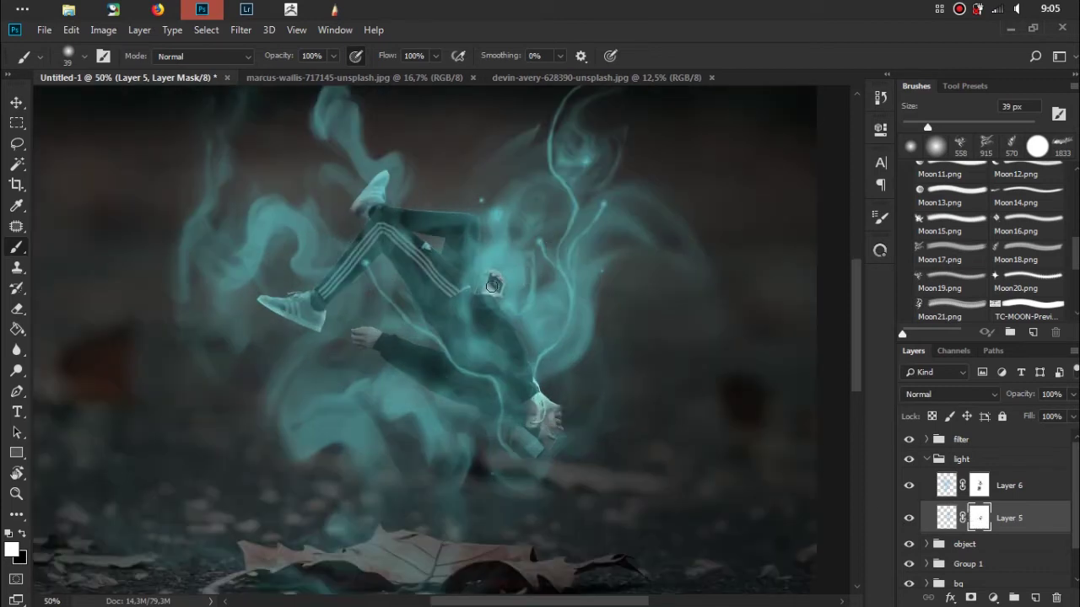
Size the soft brush to 139 px and paint Layer 5's mask over the torso and hand
left_click(23, 536)
right_click(574, 263)
left_click_drag(691, 302, 725, 305)
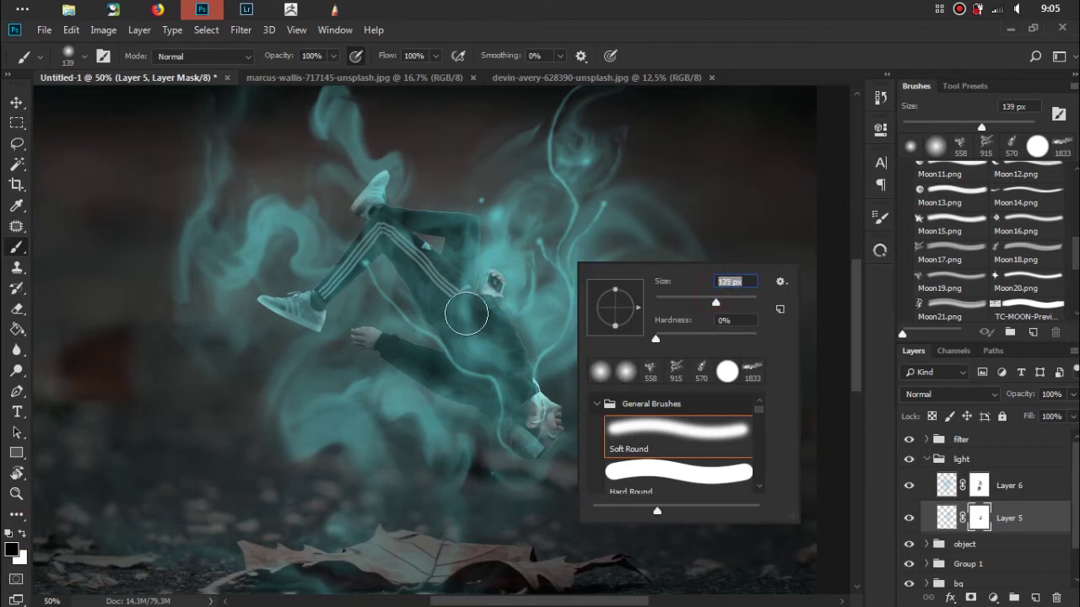
left_click(474, 321)
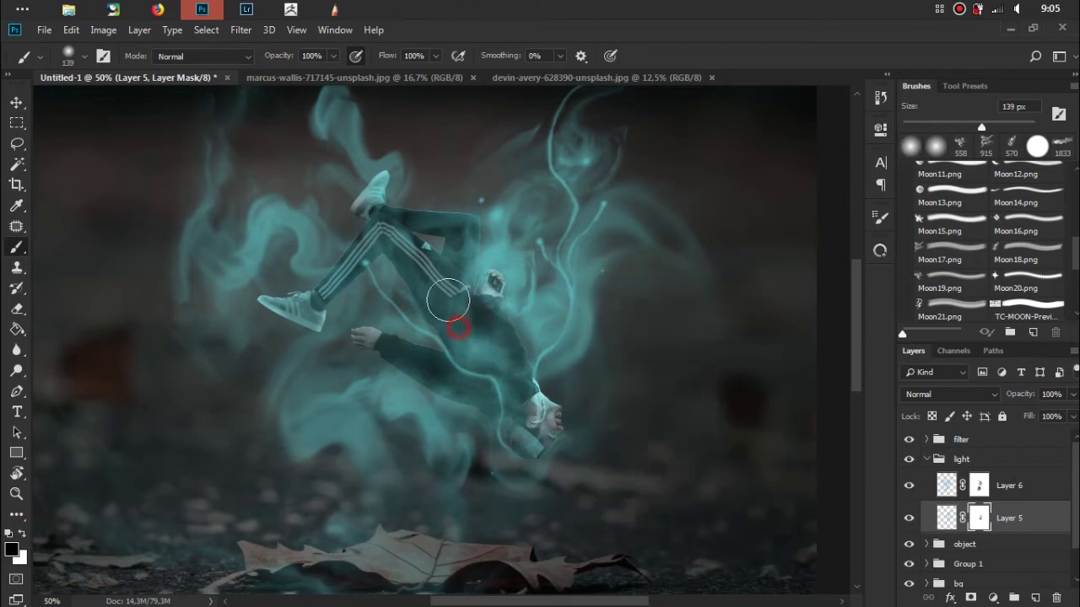
left_click(507, 356)
left_click(449, 292)
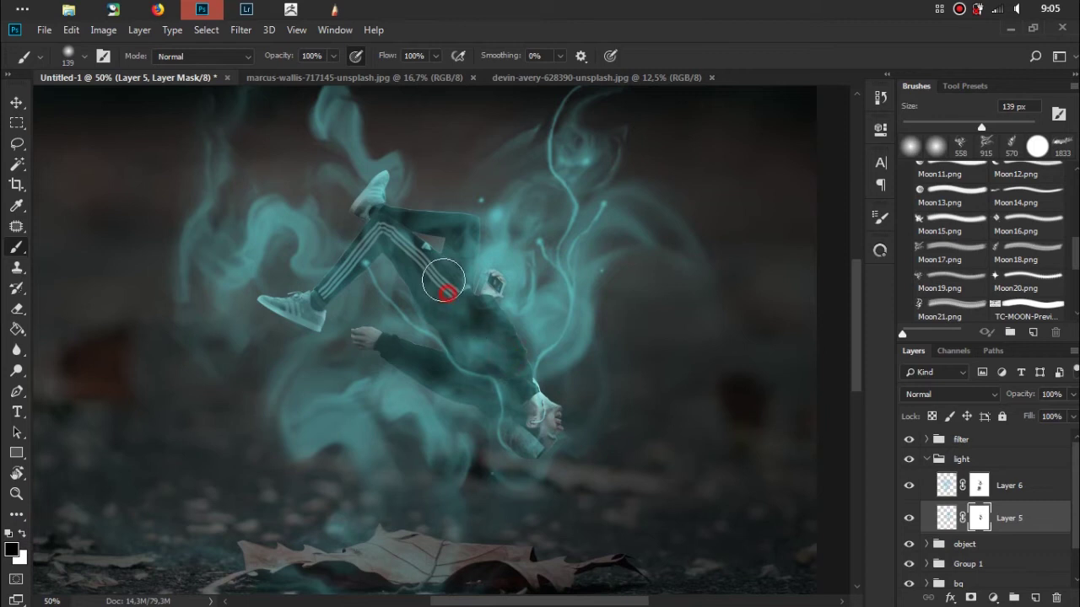
left_click(494, 282)
left_click(526, 307)
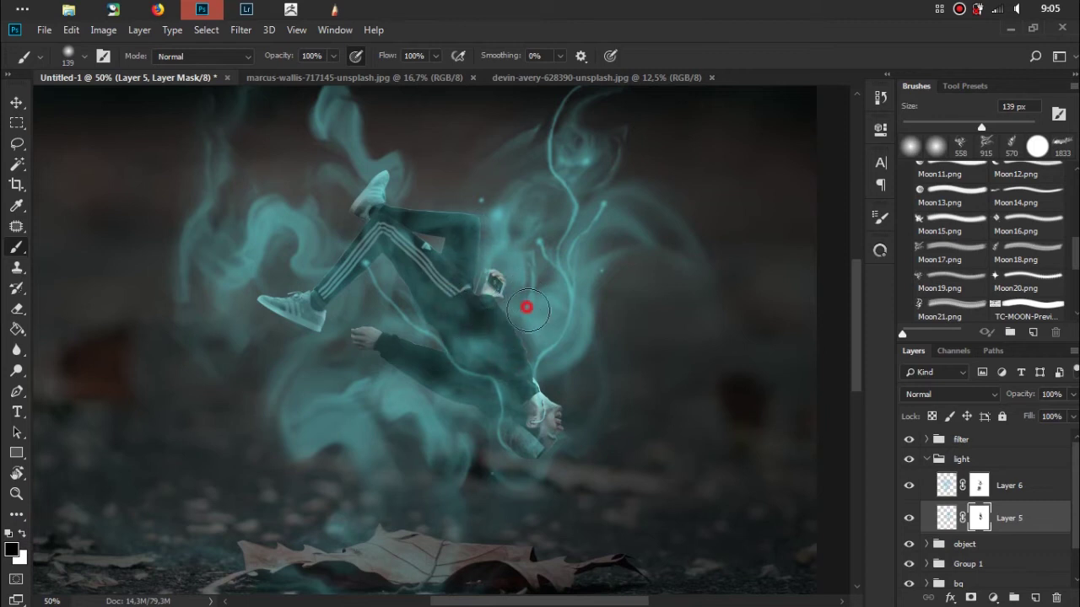
left_click(525, 303)
left_click(527, 319)
Hide the light strands over the leg and touch up the mask at the hand and chest
key("x")
left_click(542, 307)
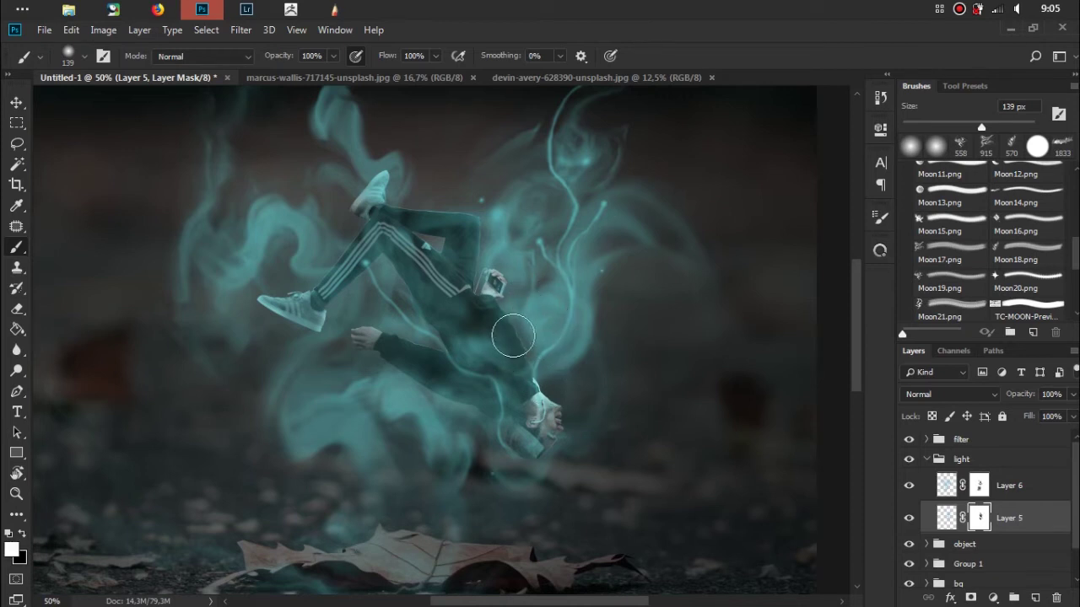
key("x")
left_click_drag(430, 256, 473, 312)
key("x")
left_click(487, 357)
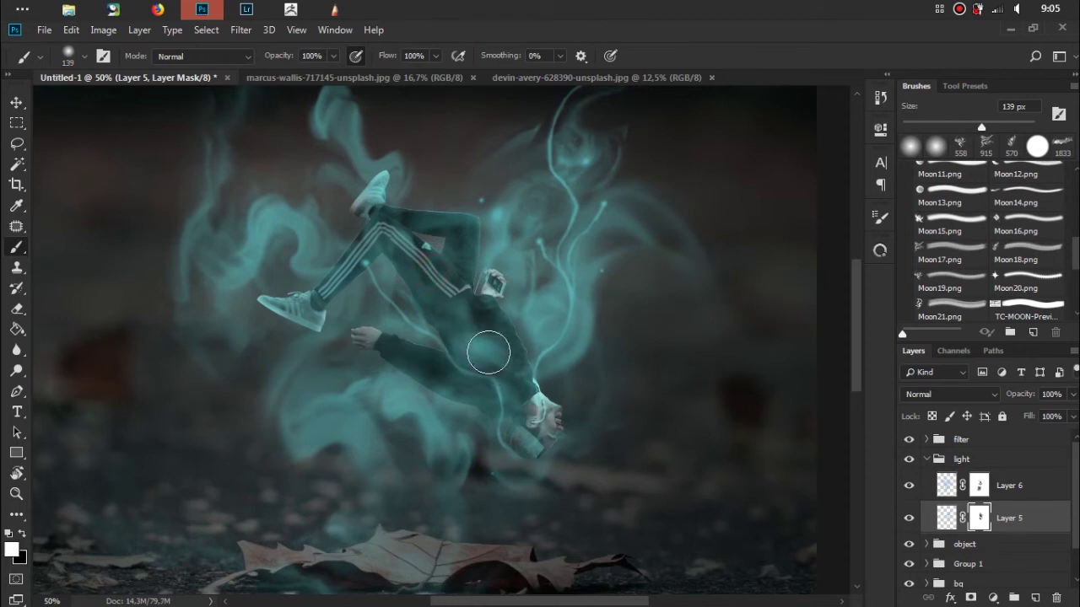
left_click_drag(487, 358, 499, 363)
Dab the chest in black, then try restoring the chest glow in white and undo it
key("x")
left_click(451, 342)
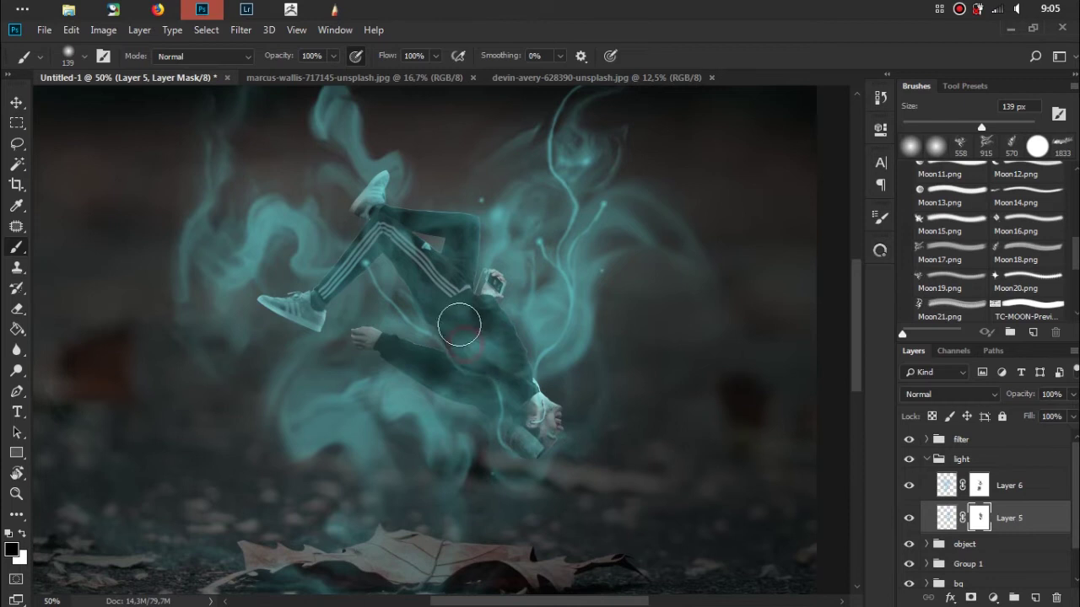
key("x")
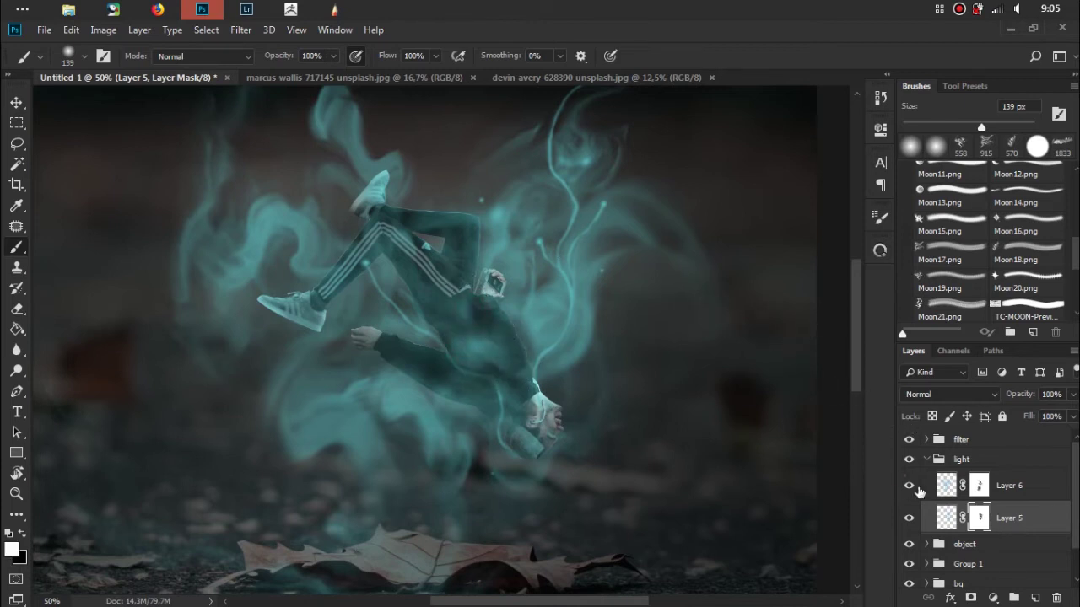
key("x")
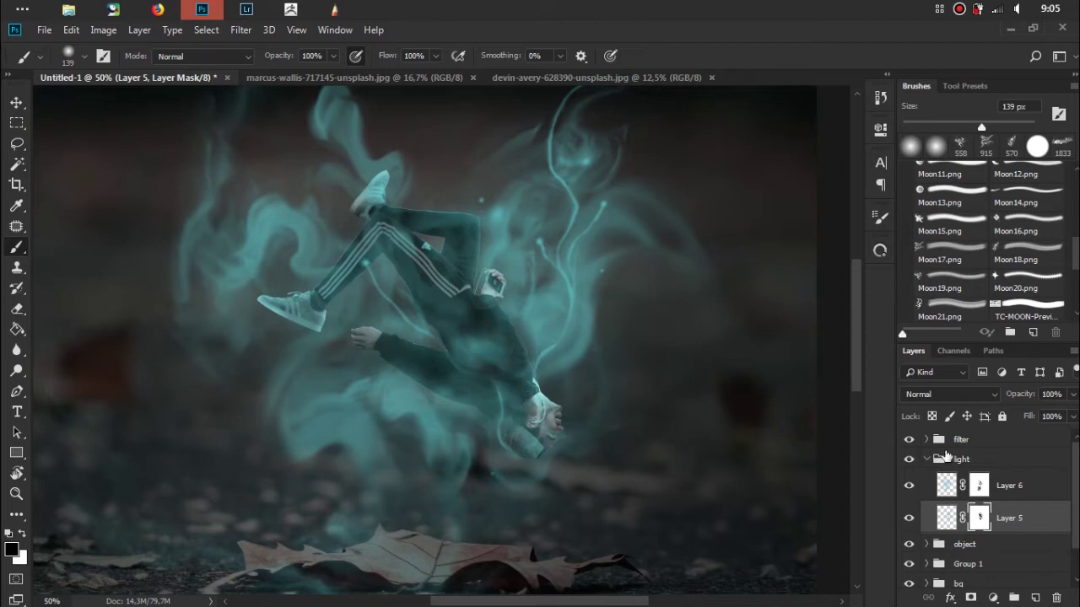
key("x")
left_click_drag(448, 345, 512, 367)
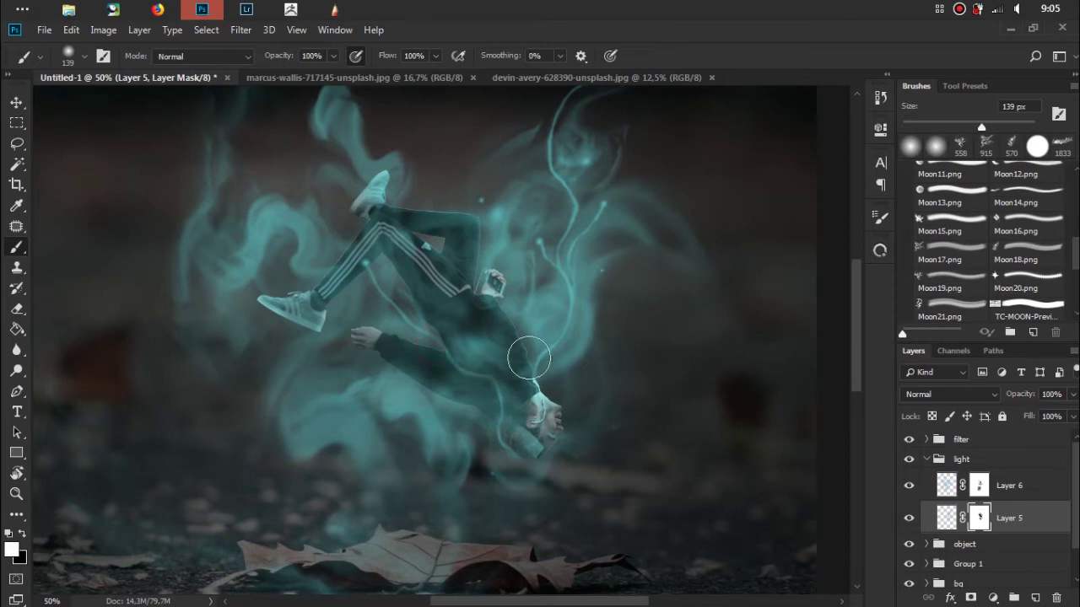
key("ctrl+z")
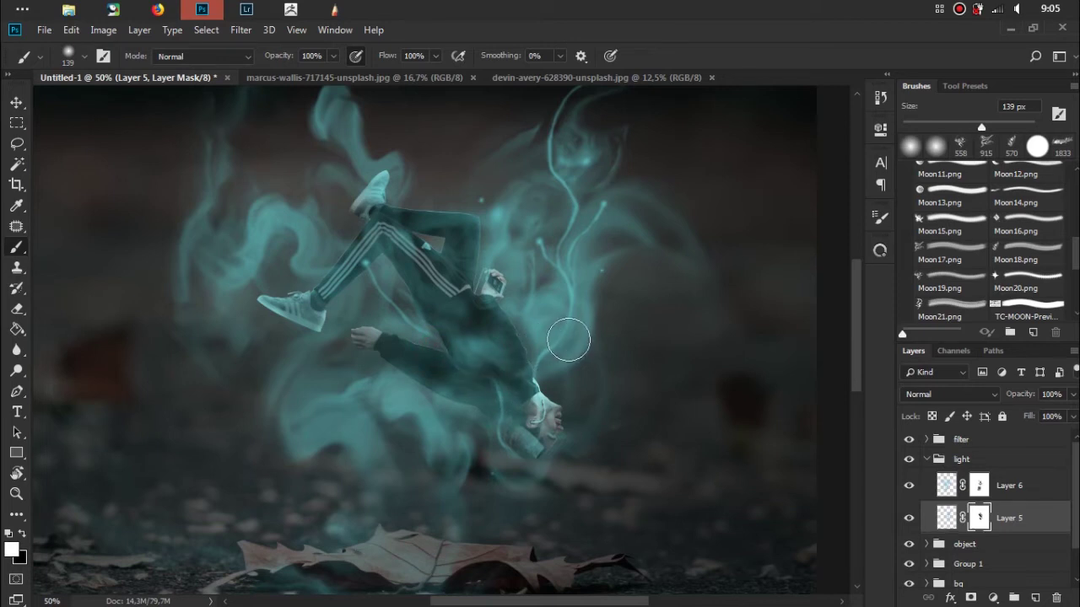
With a 45 px brush, reveal glow over the chest and hide strands near the wrist
right_click(569, 340)
left_click_drag(699, 377, 675, 377)
left_click(438, 345)
left_click_drag(506, 392, 483, 393)
key("x")
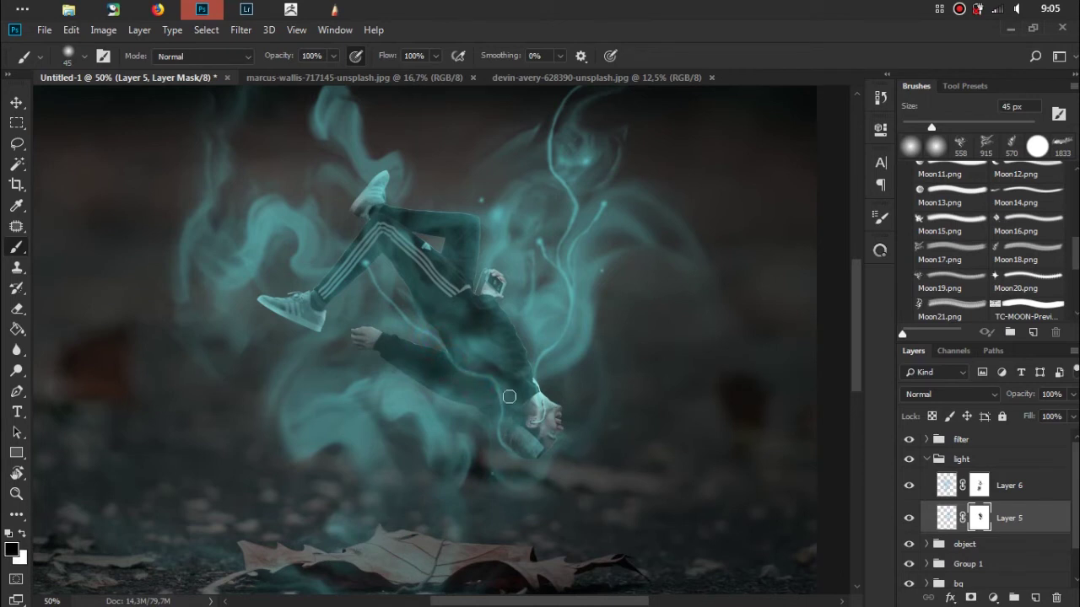
left_click_drag(507, 379, 519, 396)
left_click(992, 488)
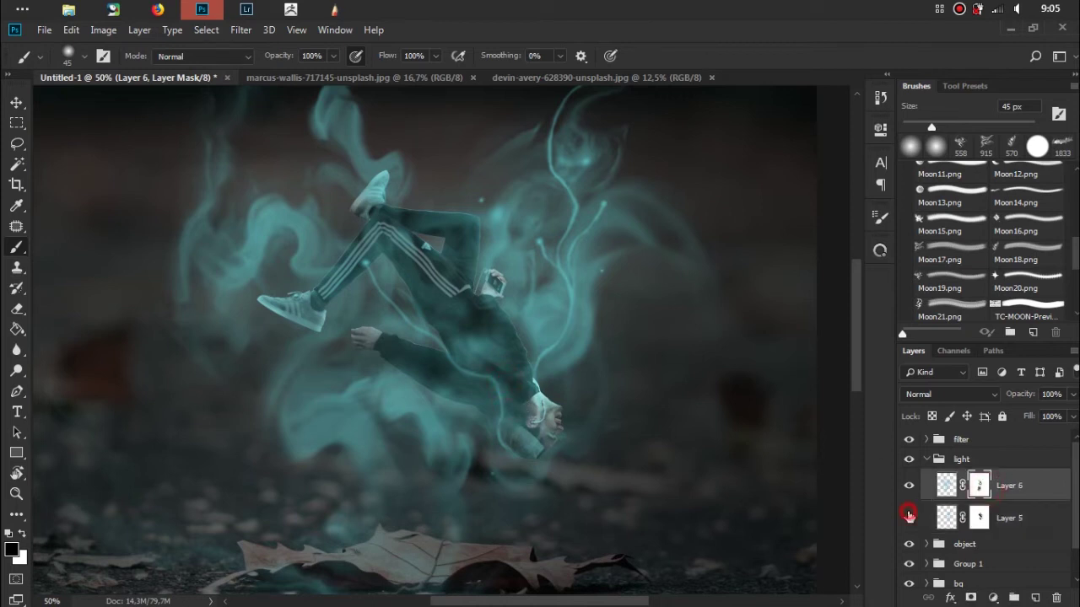
Hide Layer 5's strands and paint out the glow over the jacket with an 88 px brush
left_click(909, 513)
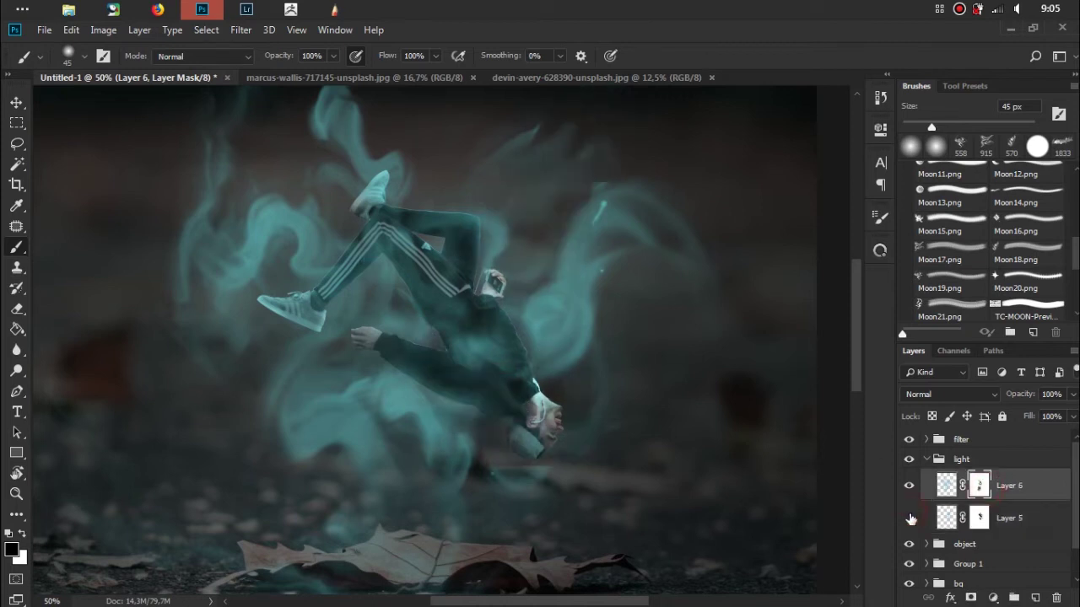
right_click(543, 292)
left_click_drag(660, 337, 671, 337)
key("Return")
left_click_drag(460, 363, 491, 354)
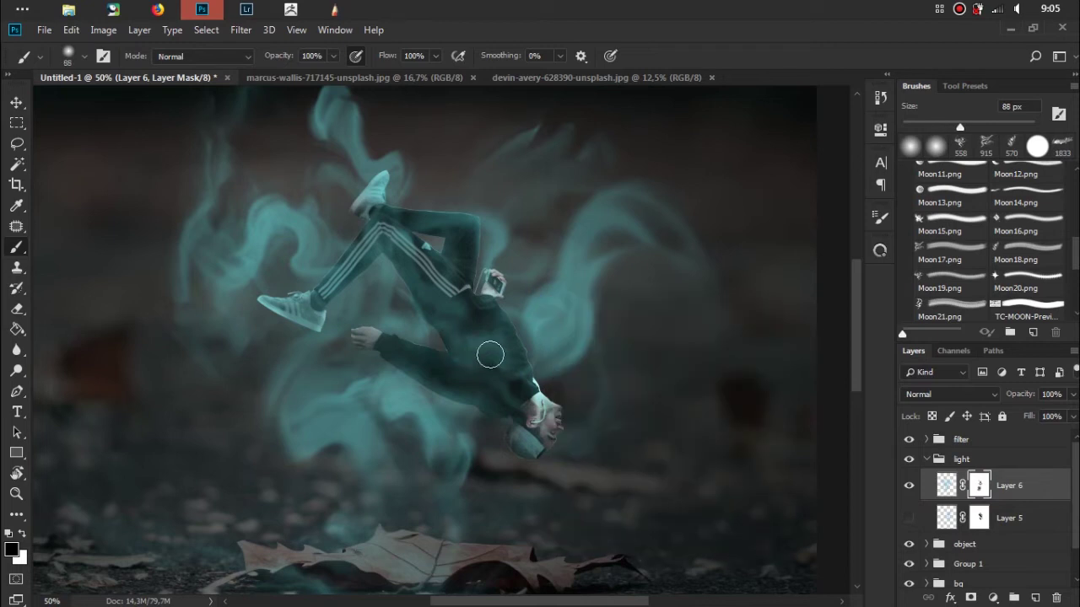
left_click_drag(436, 308, 478, 320)
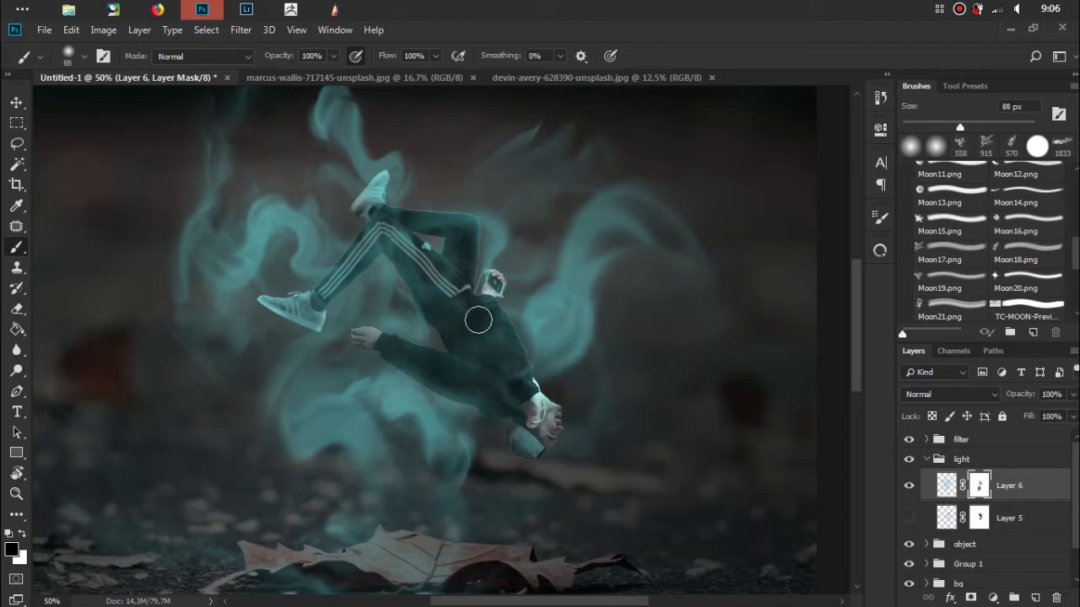
Reveal the glow near the chest and remove it from the trouser leg
key("x")
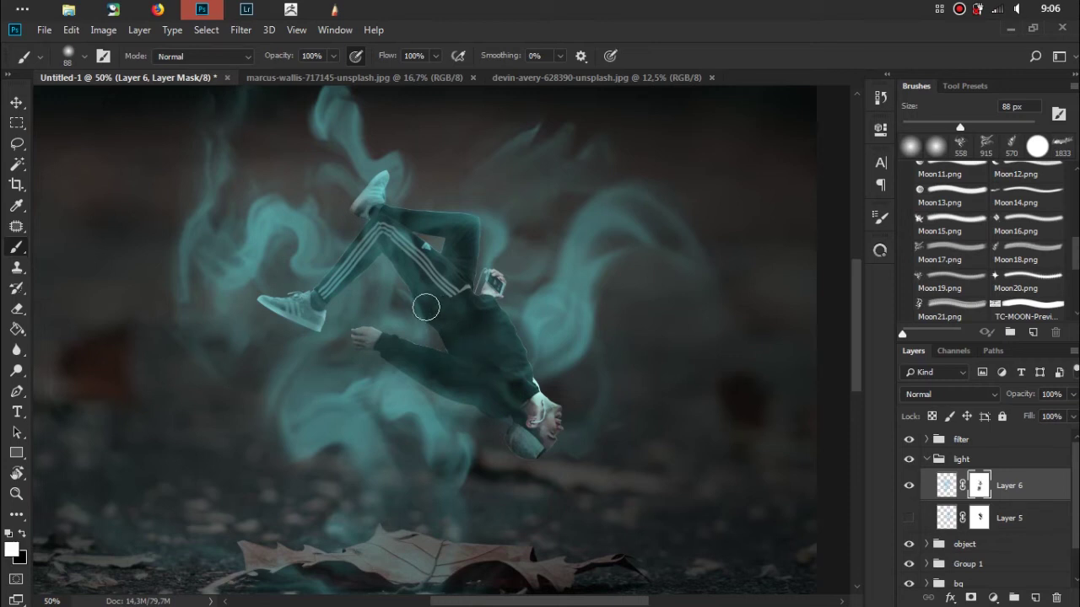
mouse_move(416, 295)
left_mouse_down()
mouse_move(436, 322)
mouse_move(511, 335)
left_mouse_up()
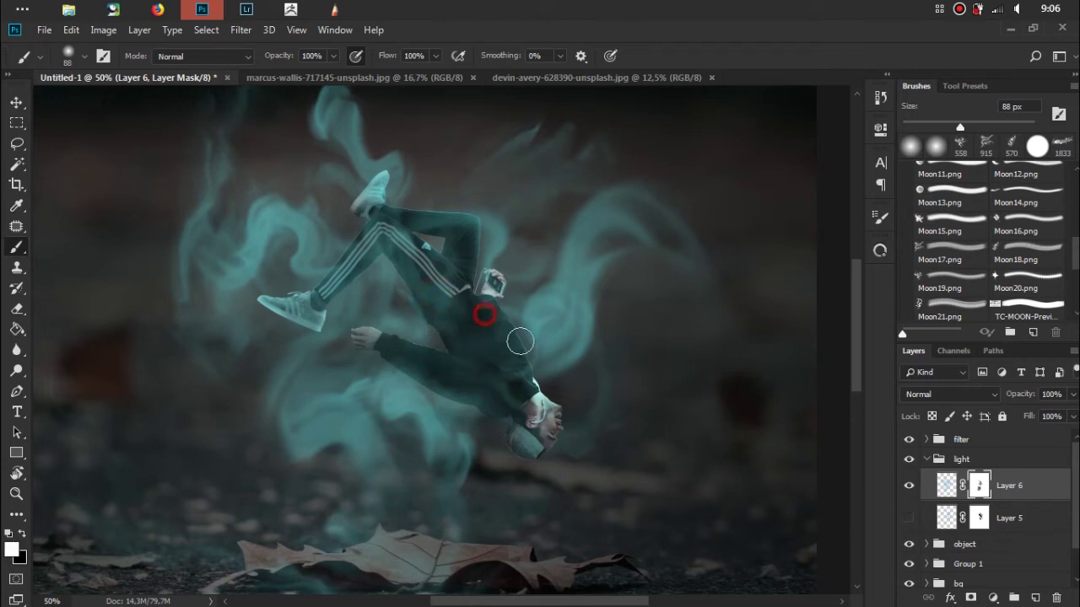
key("x")
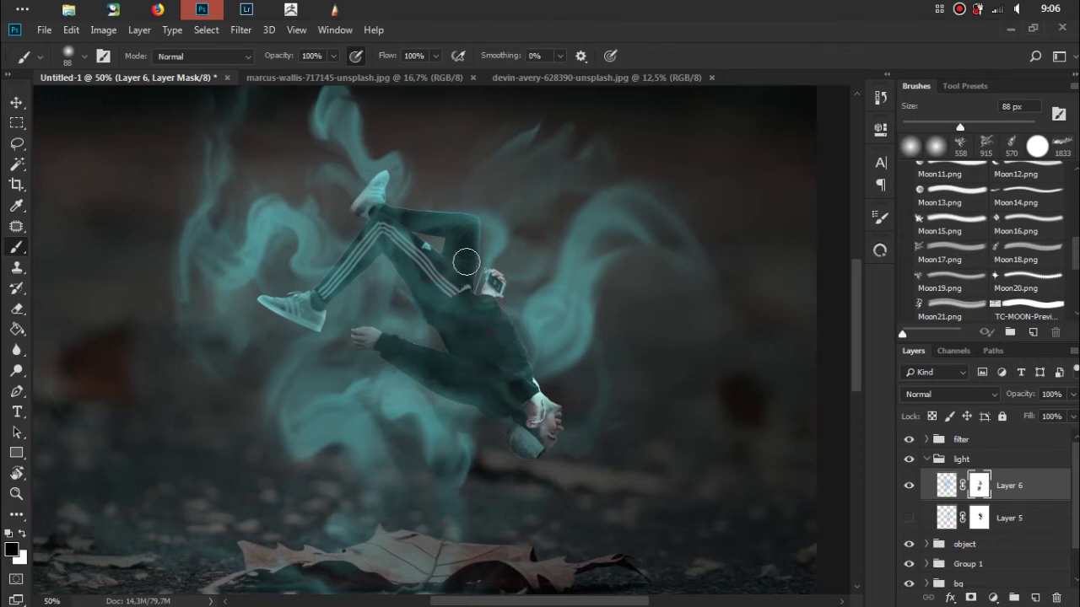
mouse_move(442, 285)
left_mouse_down()
mouse_move(405, 237)
mouse_move(414, 283)
left_mouse_up()
key("x")
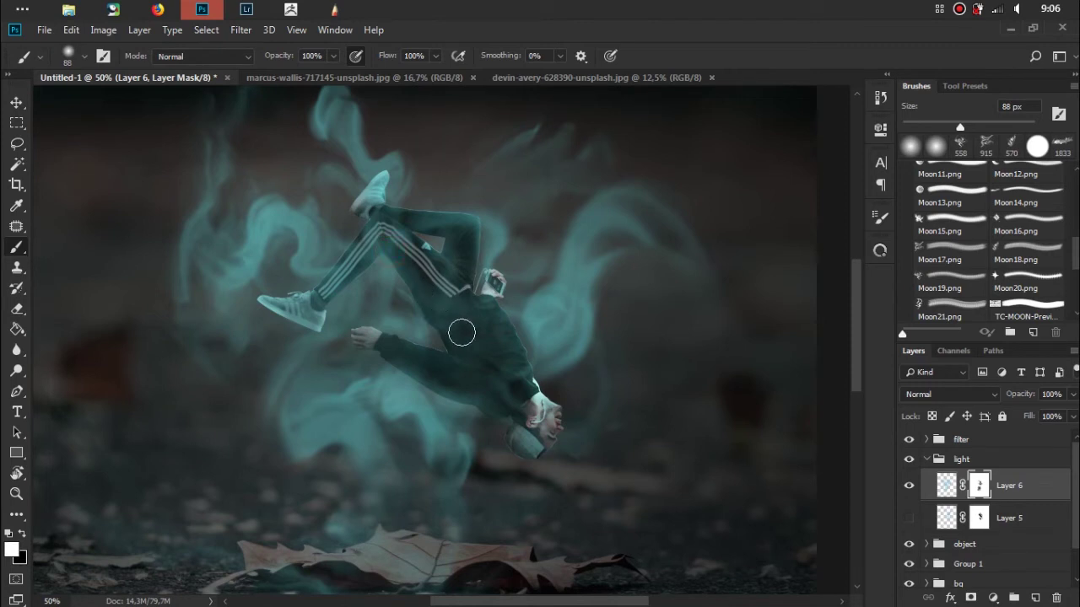
Show Layer 5 again and paint its mask black around the hand and wrist
left_click(909, 518)
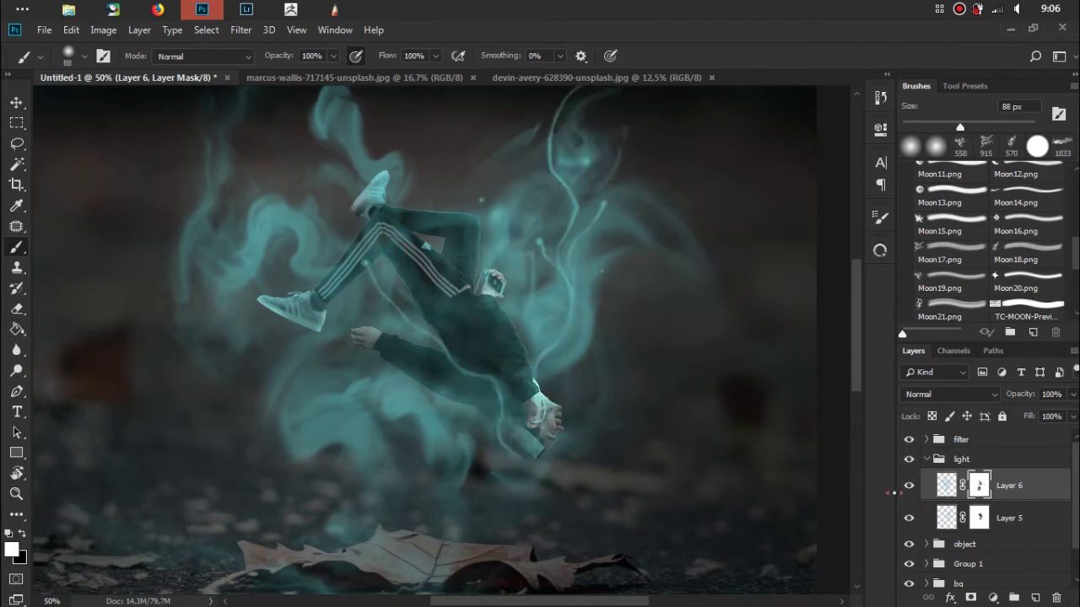
left_click(979, 518)
key("x")
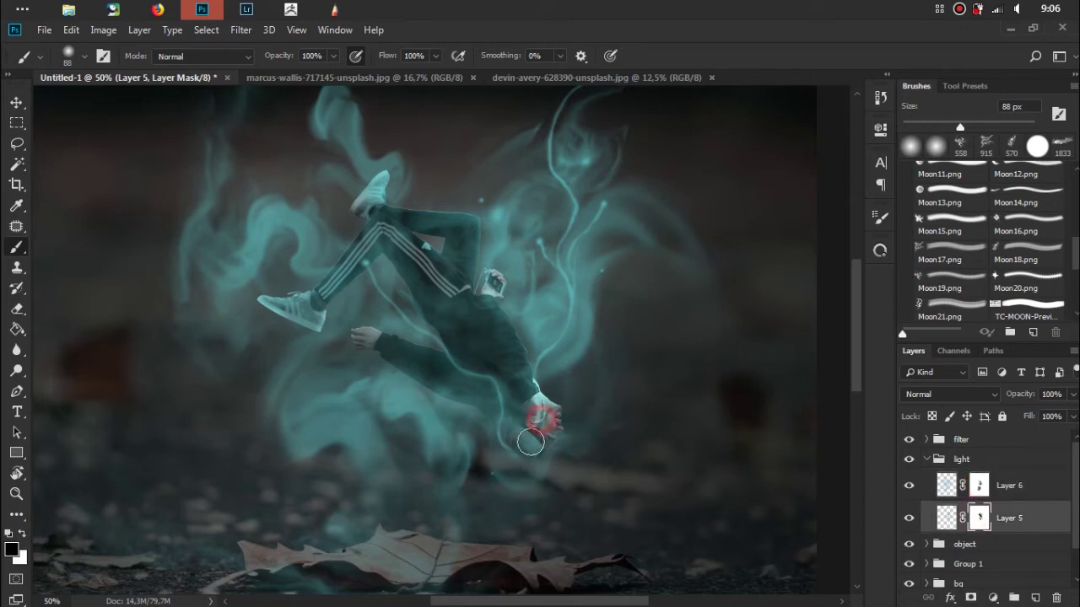
left_click_drag(523, 441, 529, 404)
left_click(530, 397)
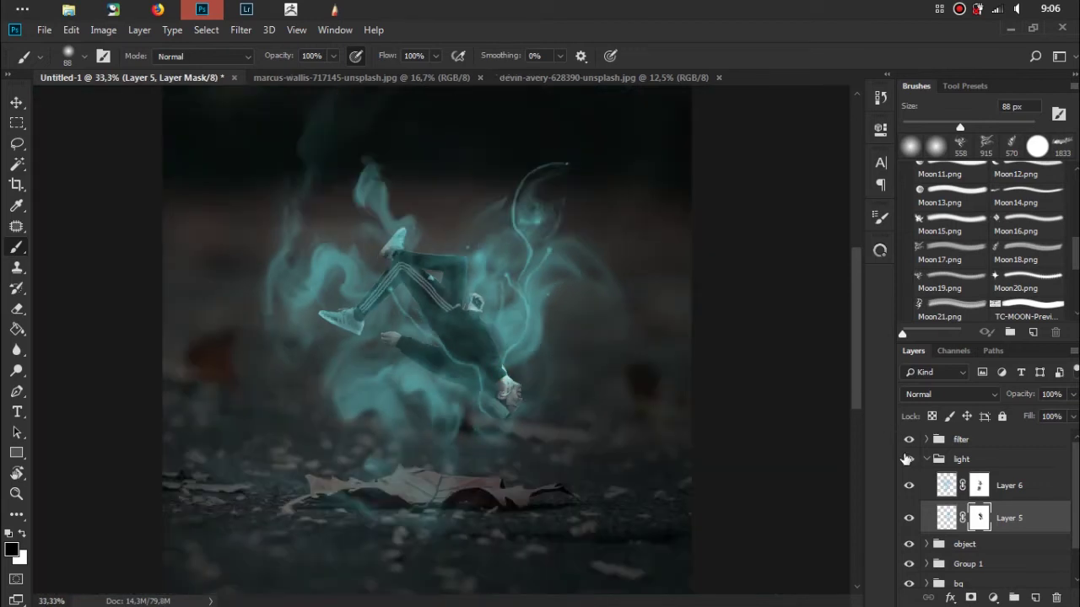
Create Group 2 above the collapsed light group with a new Layer 11, blend mode Normal
key("ctrl+0")
left_click(928, 460)
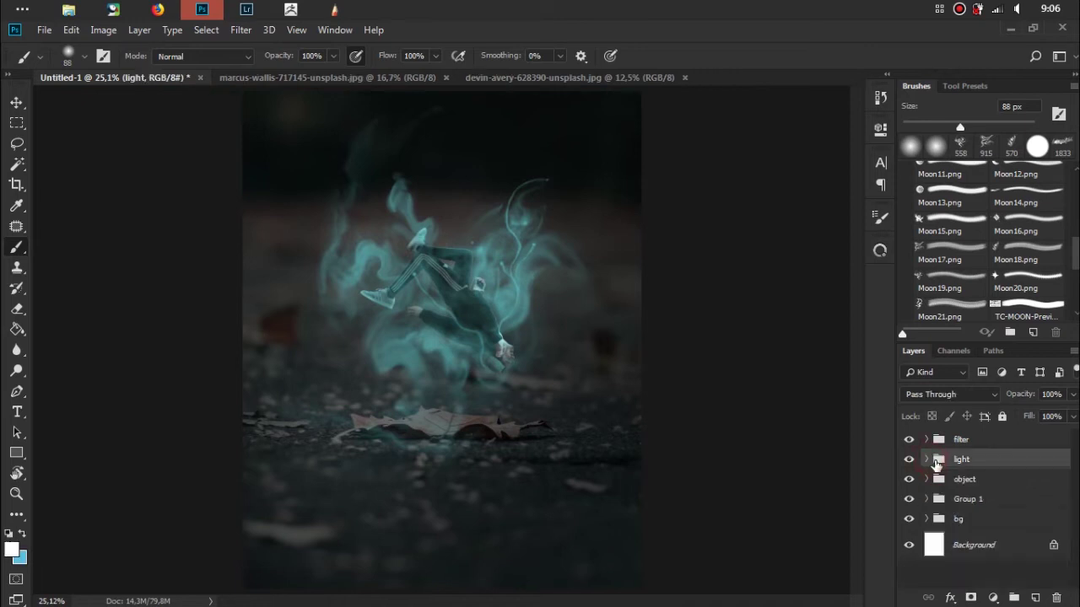
left_click(1014, 597)
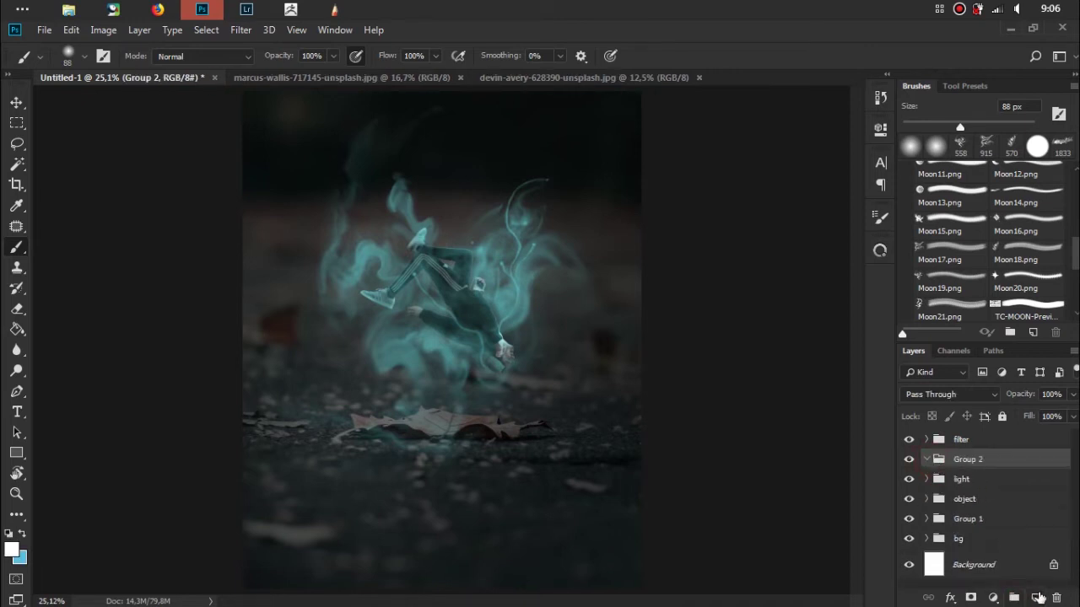
left_click(1036, 597)
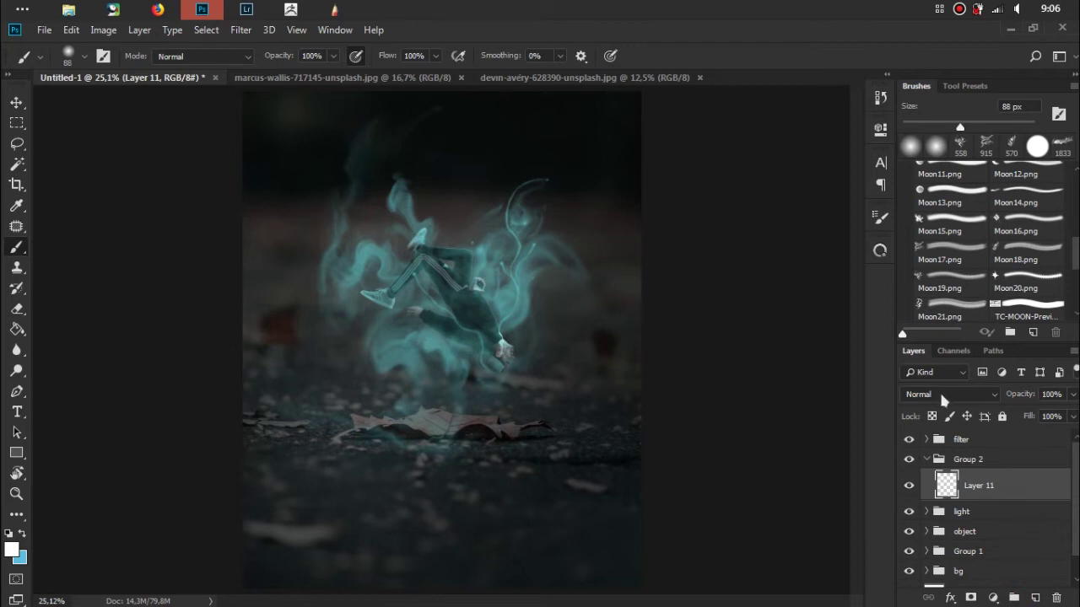
left_click(989, 461)
left_click(962, 393)
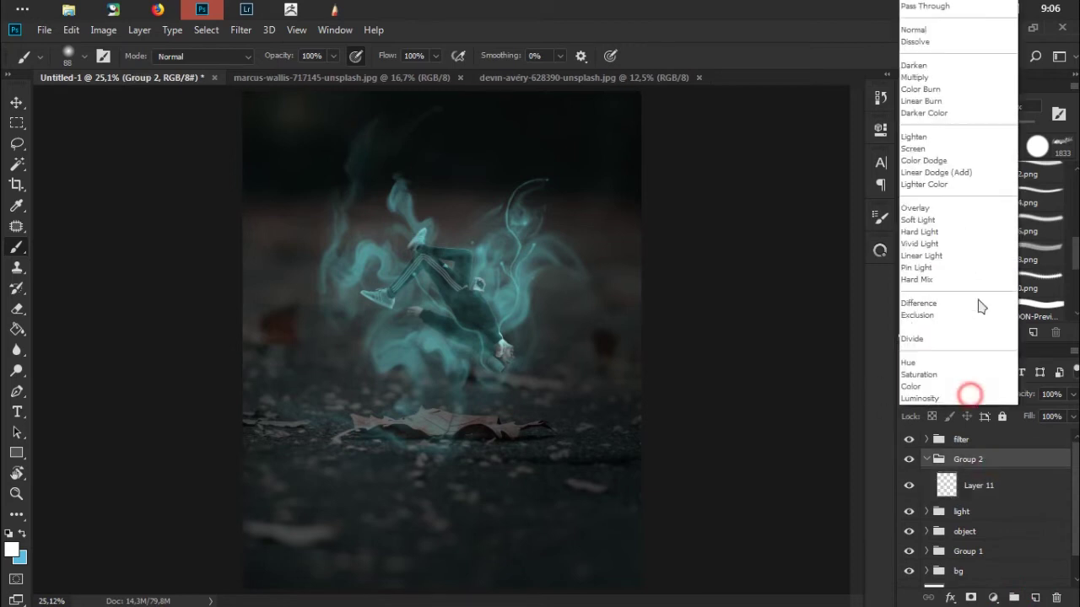
left_click(979, 209)
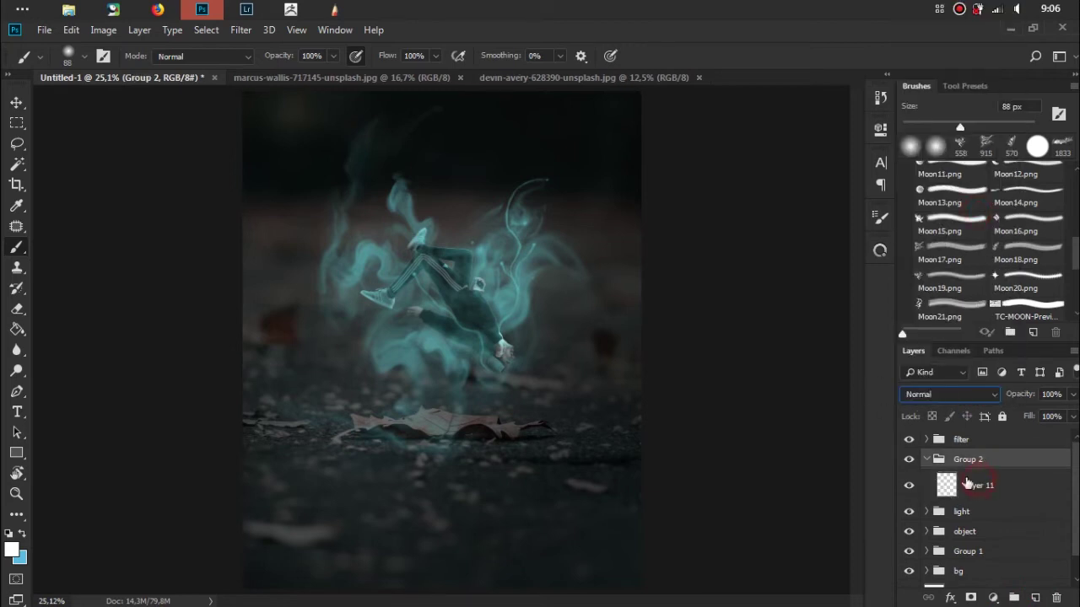
left_click(968, 483)
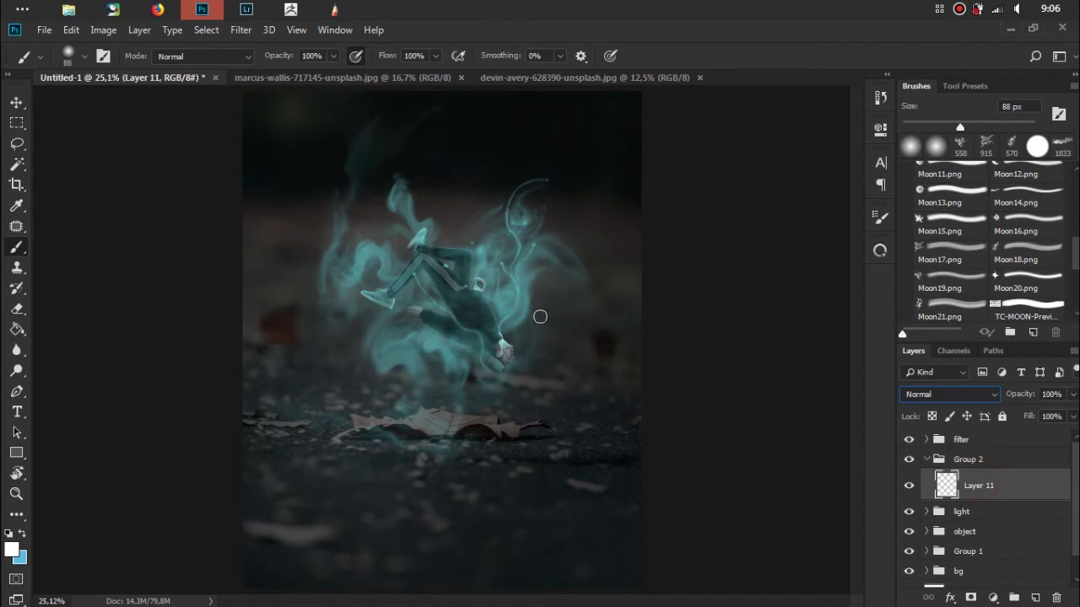
Make light blue the paint colour and enlarge the soft brush to 432 px
left_click(23, 532)
key("ctrl+plus")
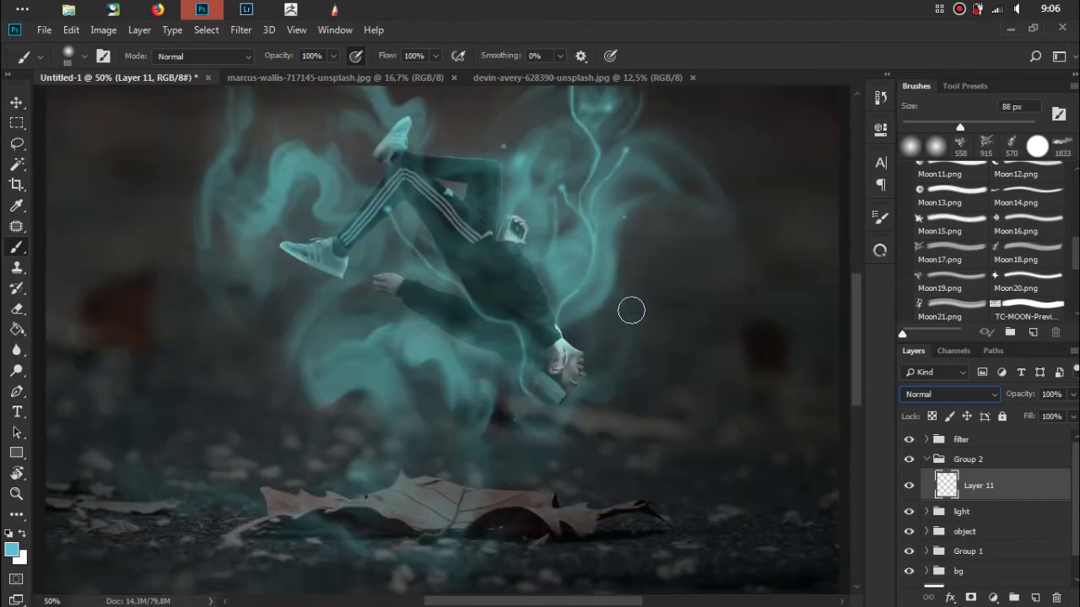
left_click_drag(631, 311, 622, 361)
right_click(649, 332)
left_click_drag(774, 377, 820, 372)
left_click(730, 52)
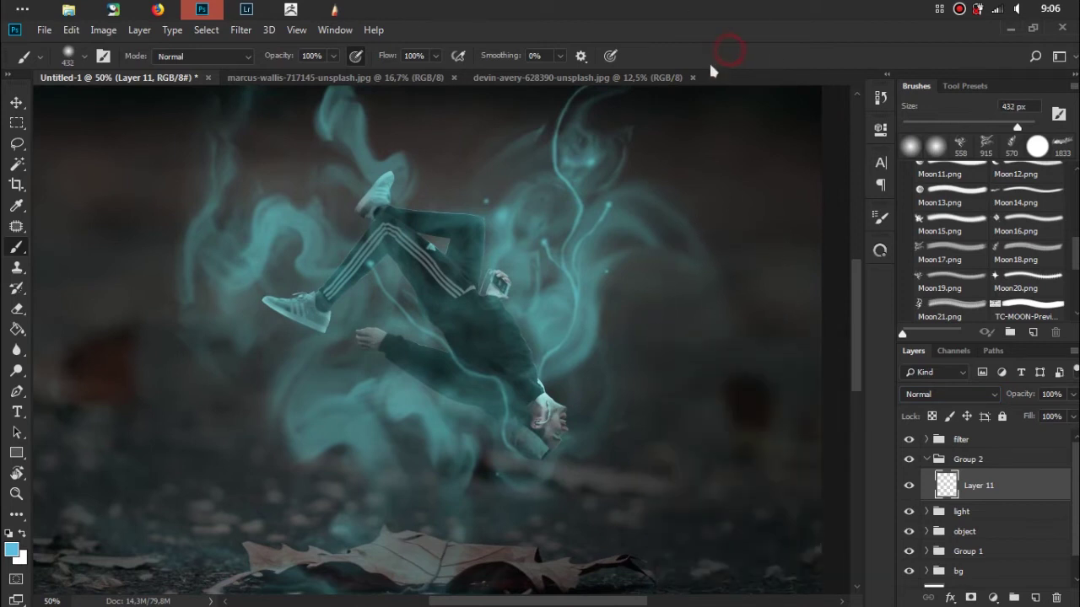
key("ctrl+minus")
key("ctrl+0")
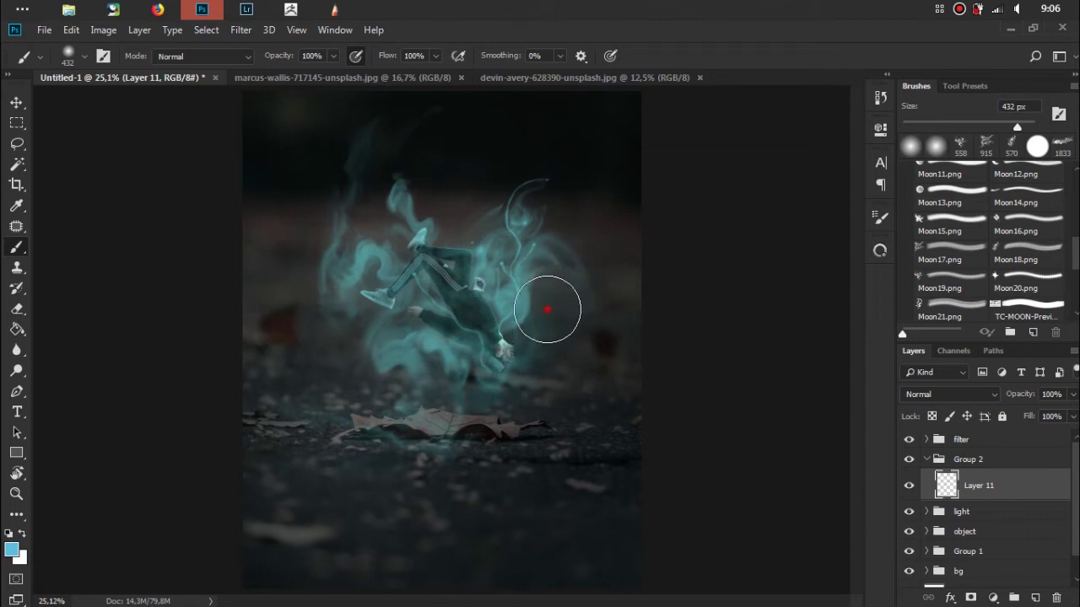
Paint soft cyan smoke around the figure, on its left side and at the top
left_click_drag(505, 167, 392, 175)
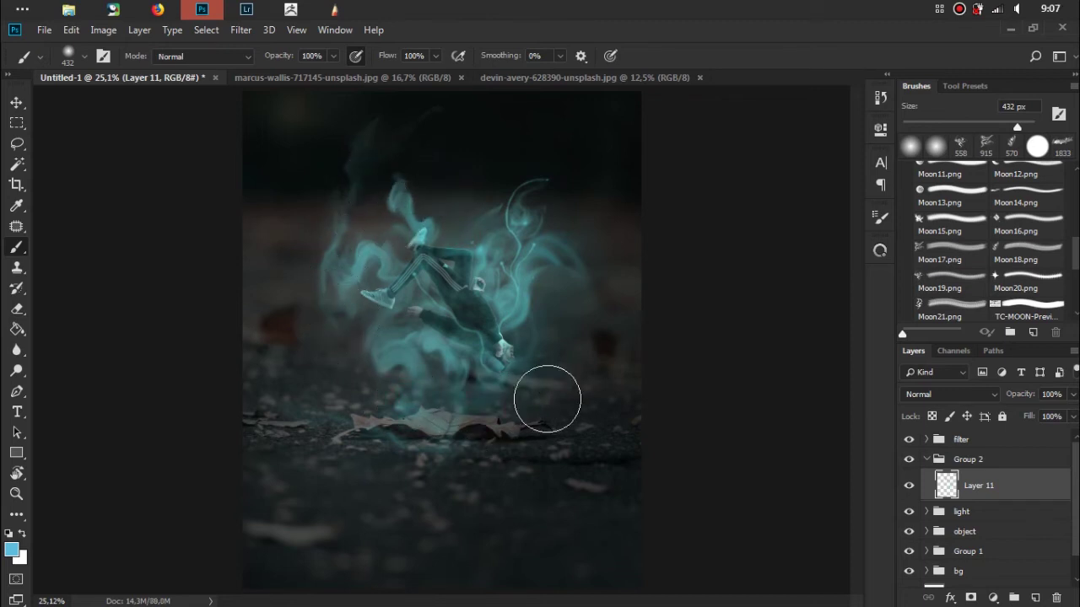
left_click(348, 373)
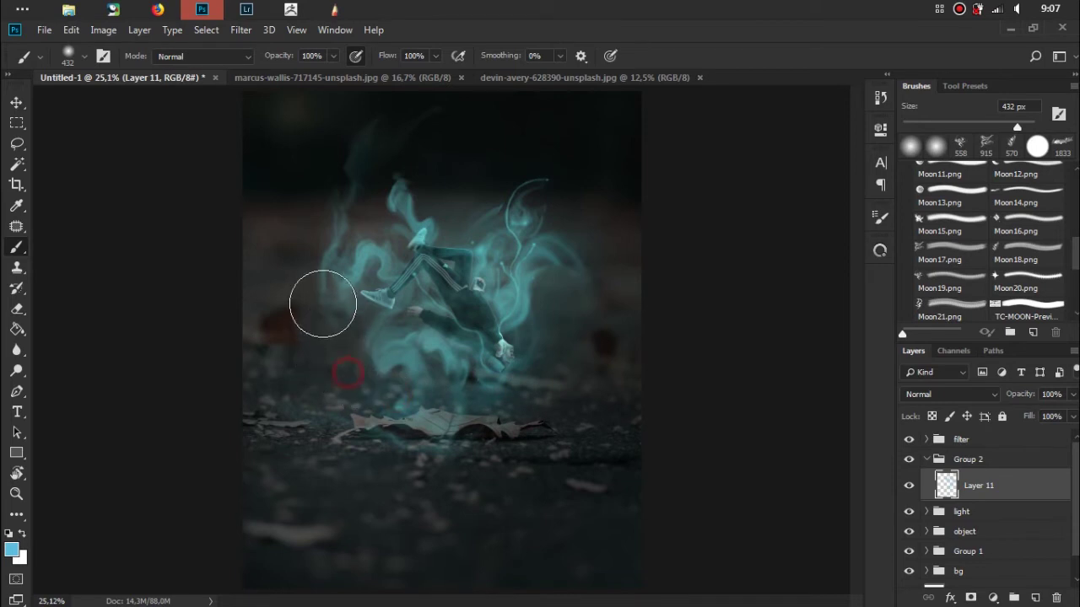
left_click(352, 313)
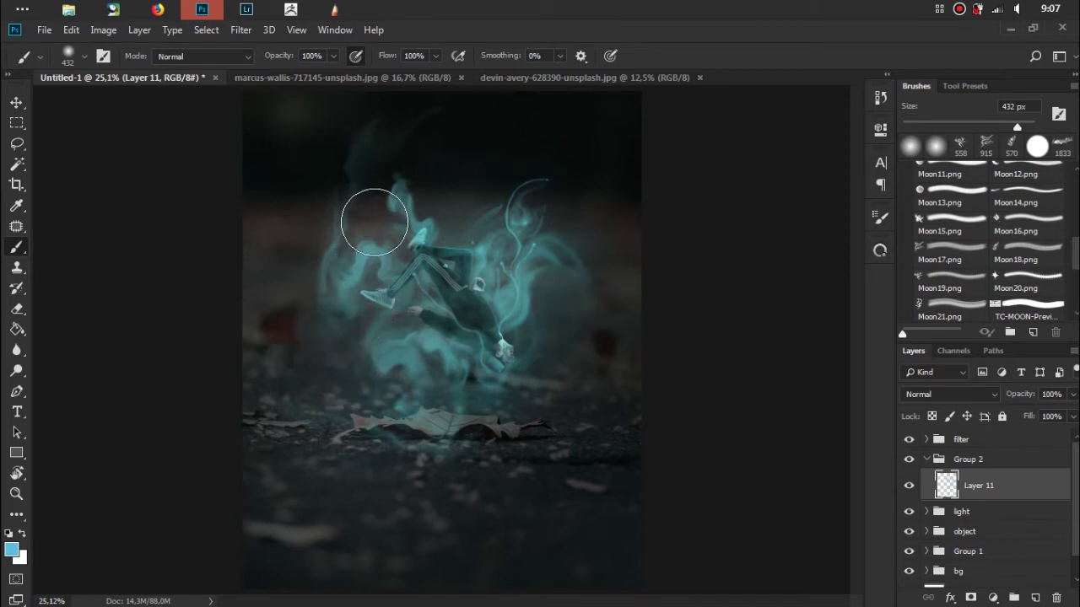
left_click(385, 116)
left_click(1036, 597)
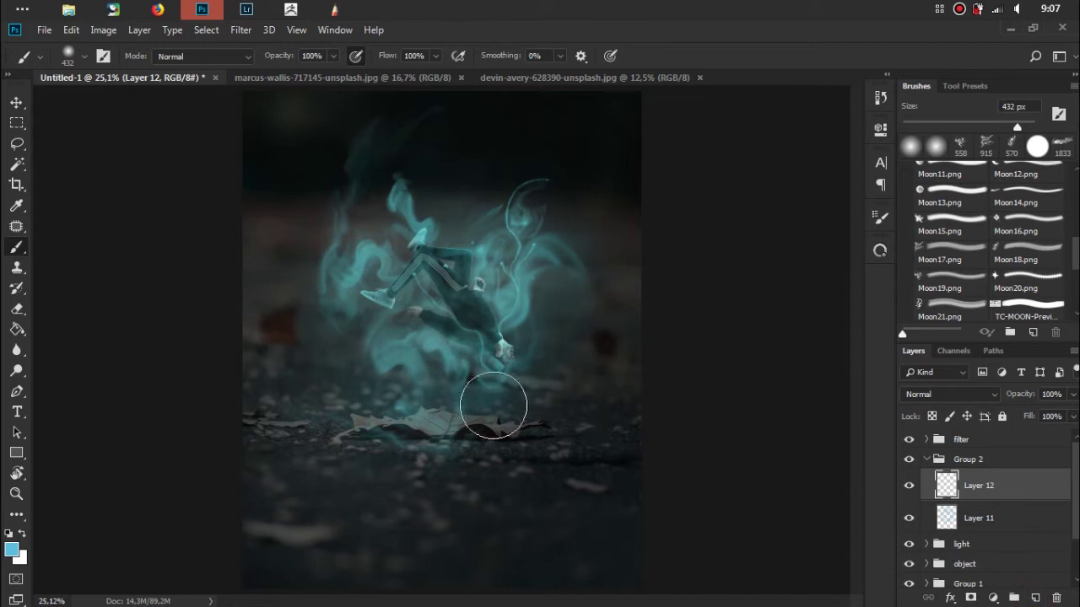
Switch to white, shrink the brush for thin strokes, and zoom in on the legs and torso
left_click(25, 531)
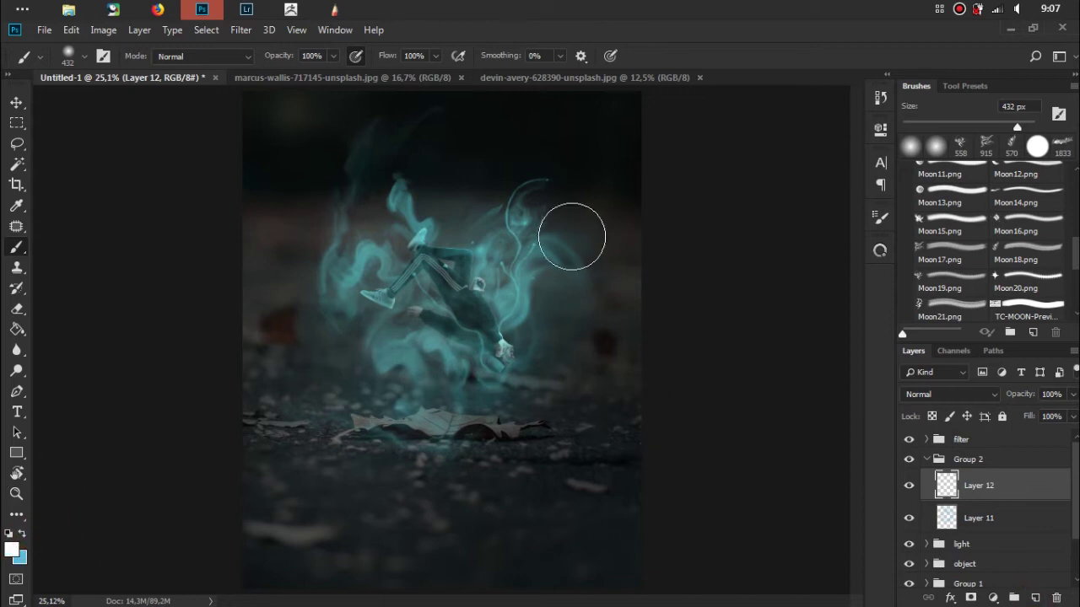
right_click(574, 249)
left_click_drag(711, 293, 663, 288)
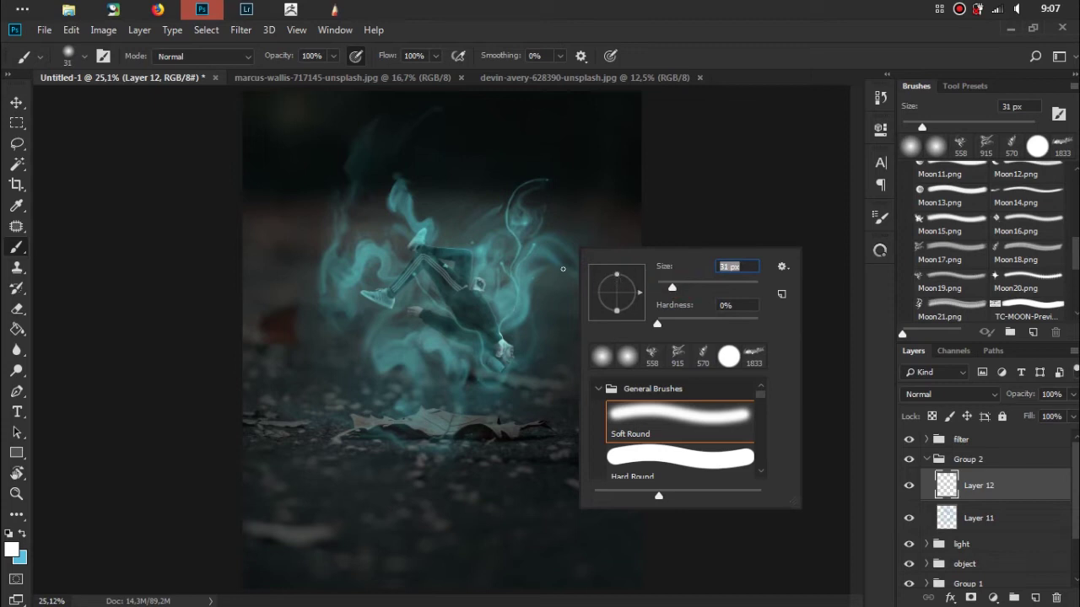
left_click(756, 59)
scroll(560, 311, "up", 1)
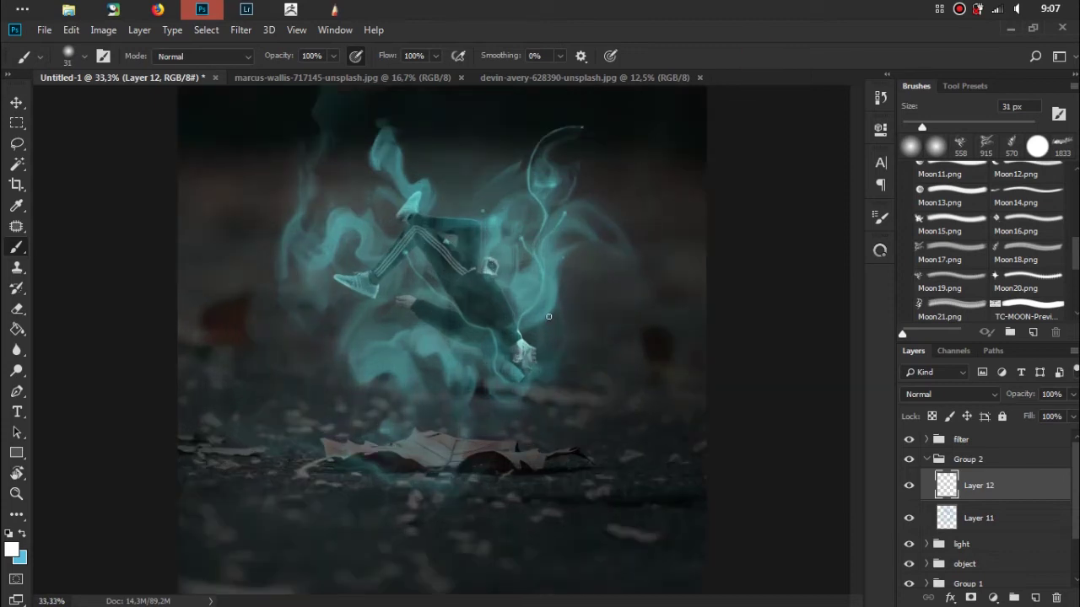
scroll(562, 324, "up", 2)
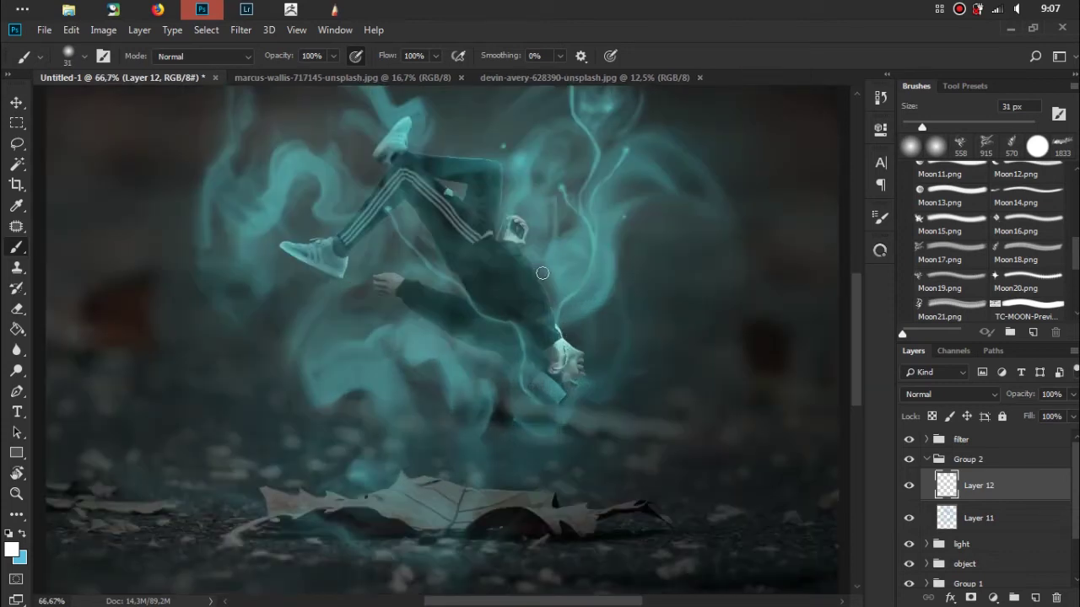
scroll(540, 270, "up", 1)
left_click_drag(551, 262, 524, 293)
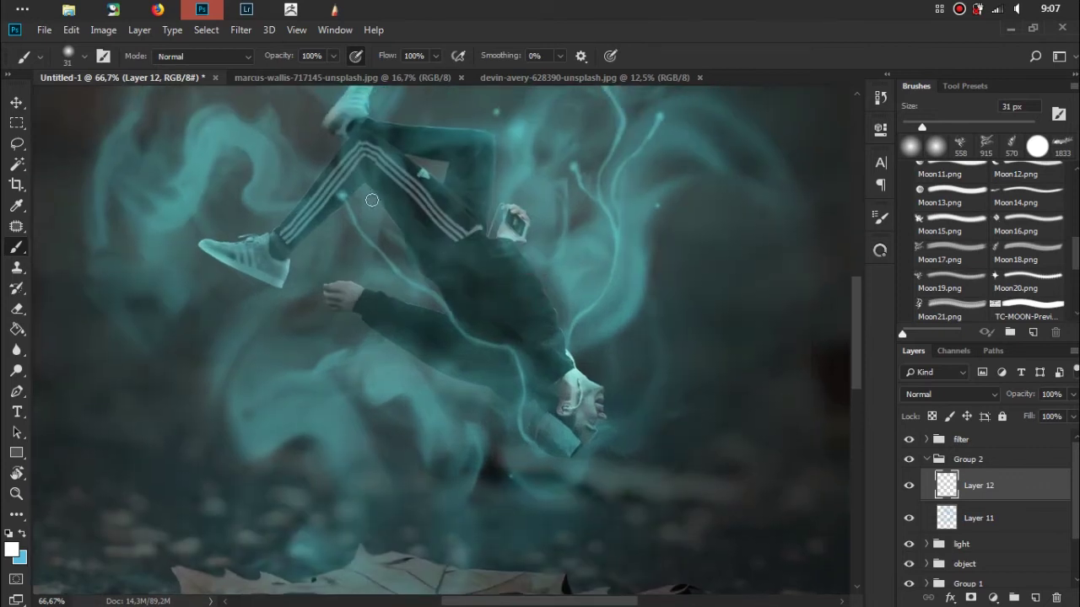
Paint a glowing dot at the knee and a 12 px strand running down along the body
left_click_drag(341, 196, 368, 238)
right_click(375, 196)
left_click_drag(485, 239, 464, 240)
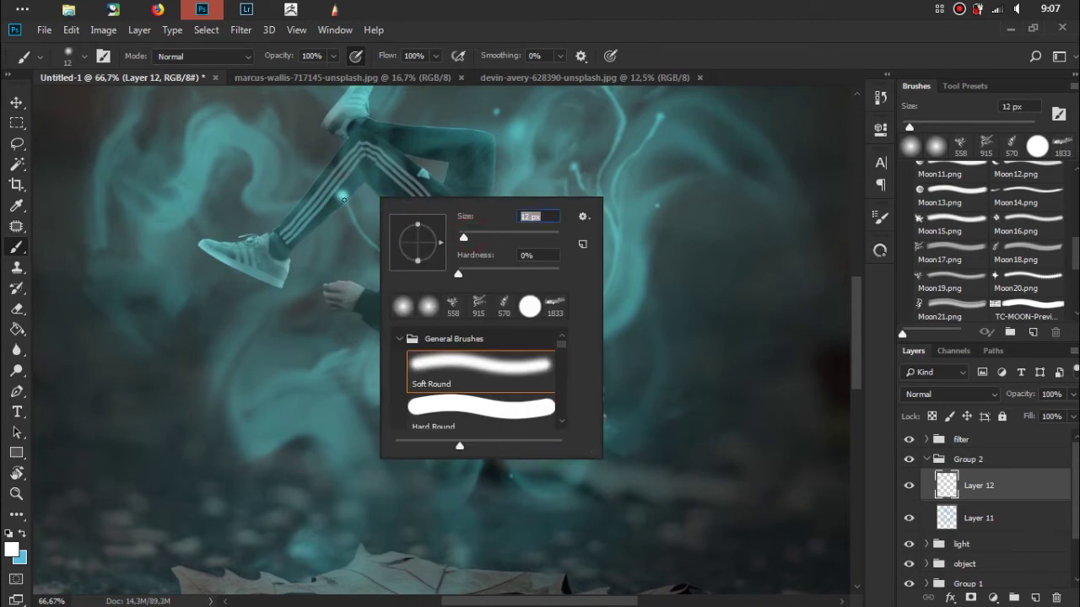
left_click(343, 198)
left_click_drag(359, 228, 361, 233)
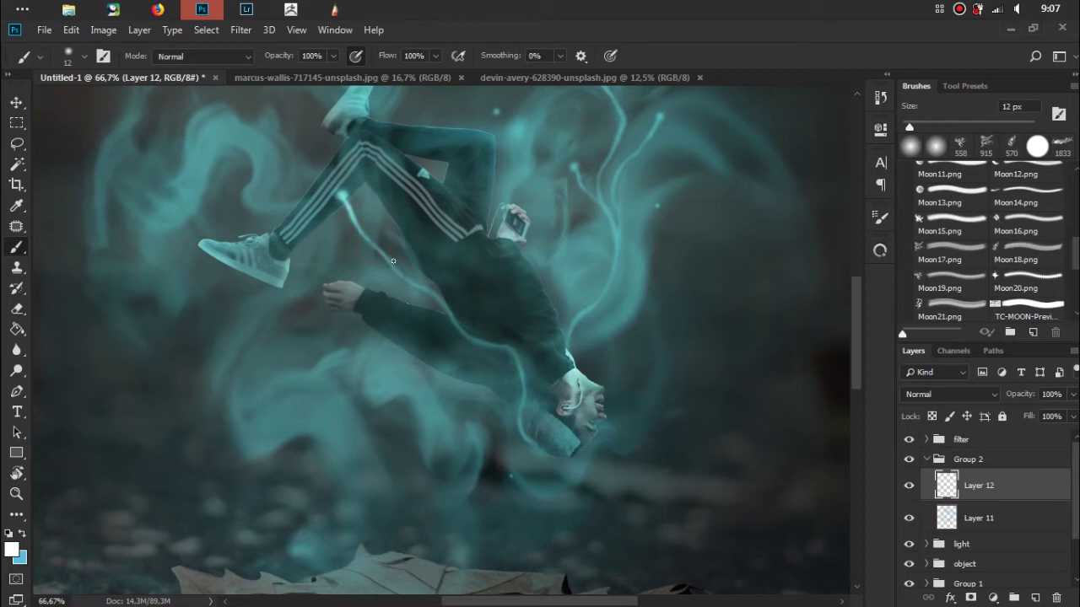
left_click_drag(406, 280, 433, 297)
left_click(410, 284)
left_click(419, 290)
left_click_drag(514, 353, 517, 368)
Add glowing dabs along the strand with a 33 px brush, then shrink it to 9 px
right_click(553, 323)
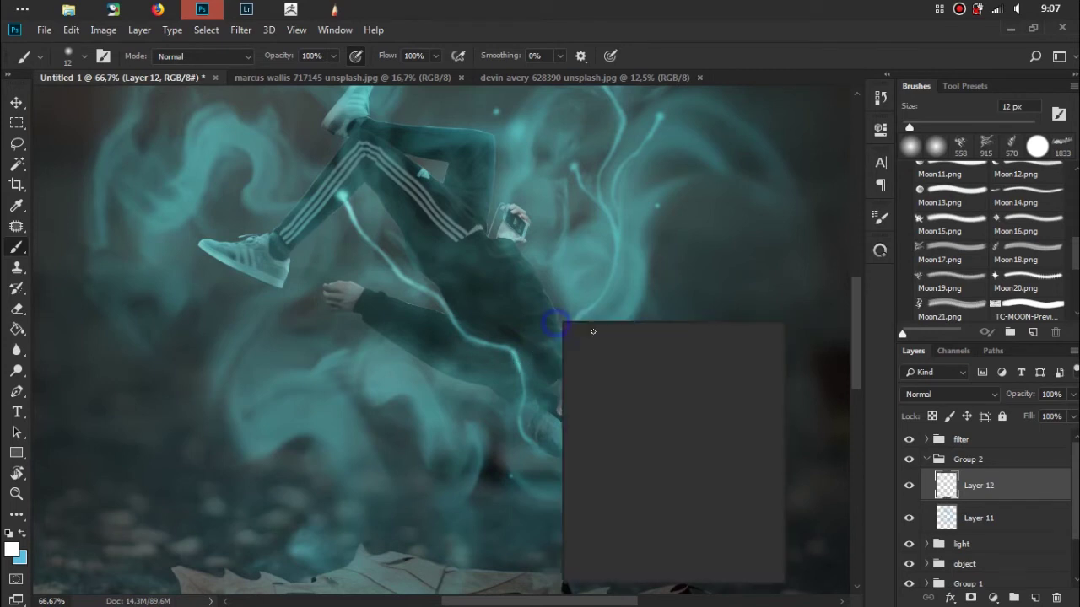
left_click_drag(654, 346, 668, 344)
left_click(494, 349)
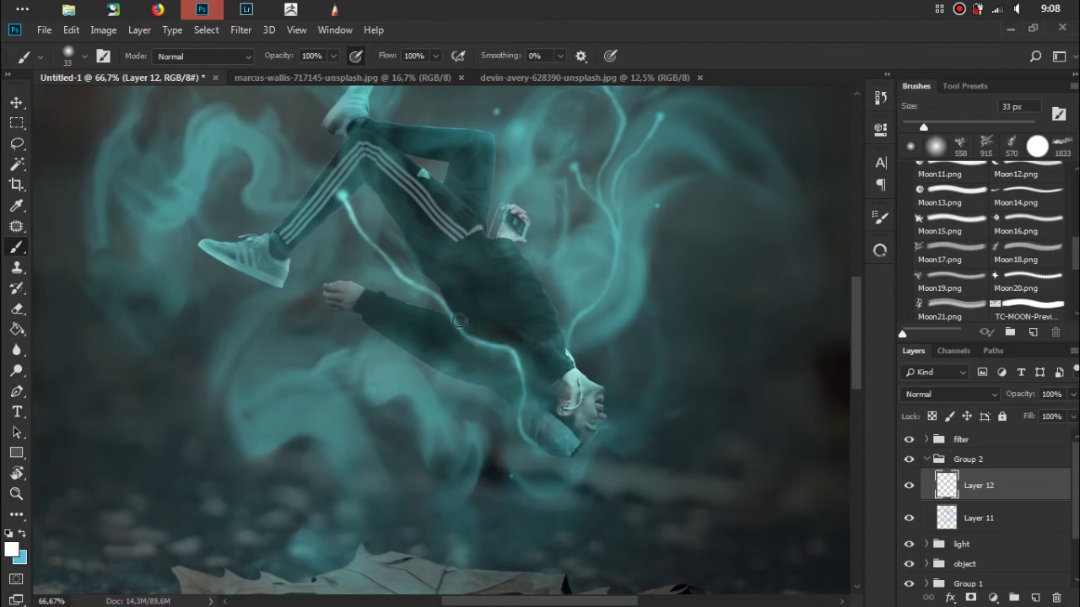
left_click(458, 321)
left_click(436, 302)
left_click(372, 247)
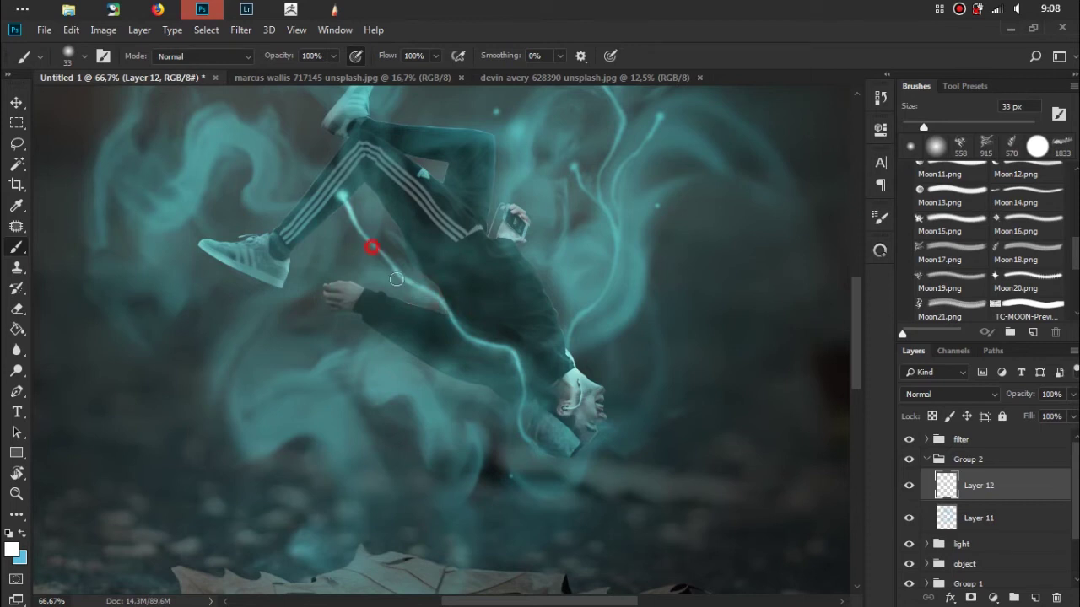
left_click(516, 365)
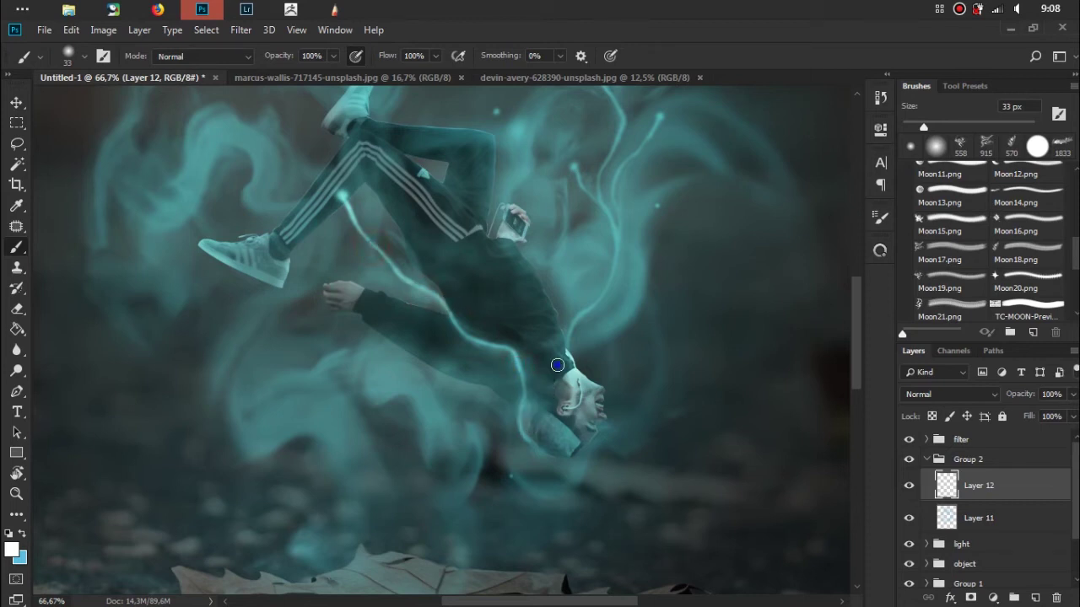
right_click(555, 366)
left_click_drag(662, 386, 645, 387)
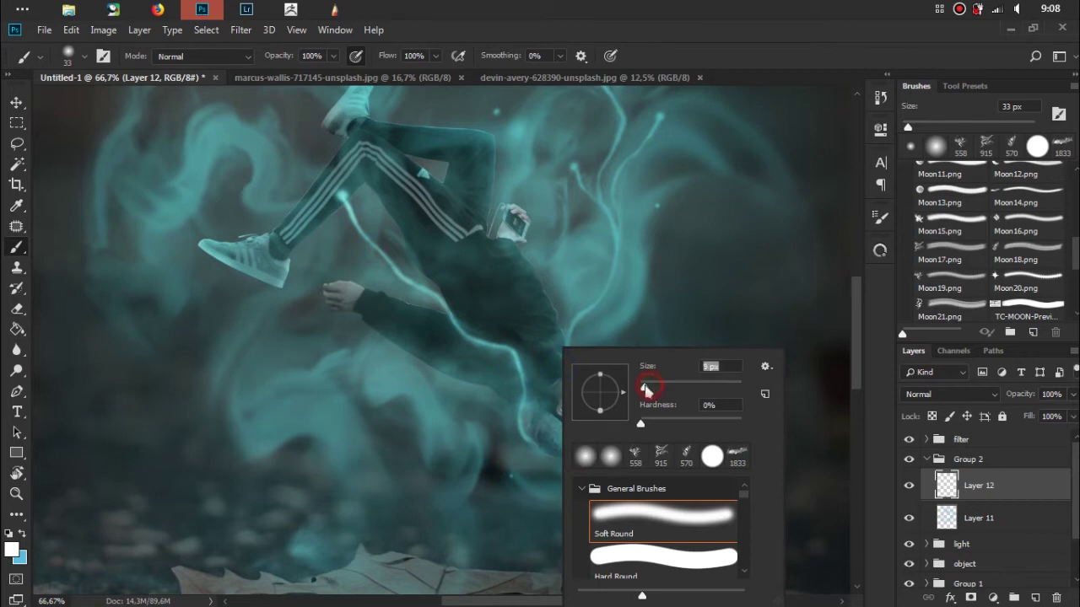
left_click(522, 383)
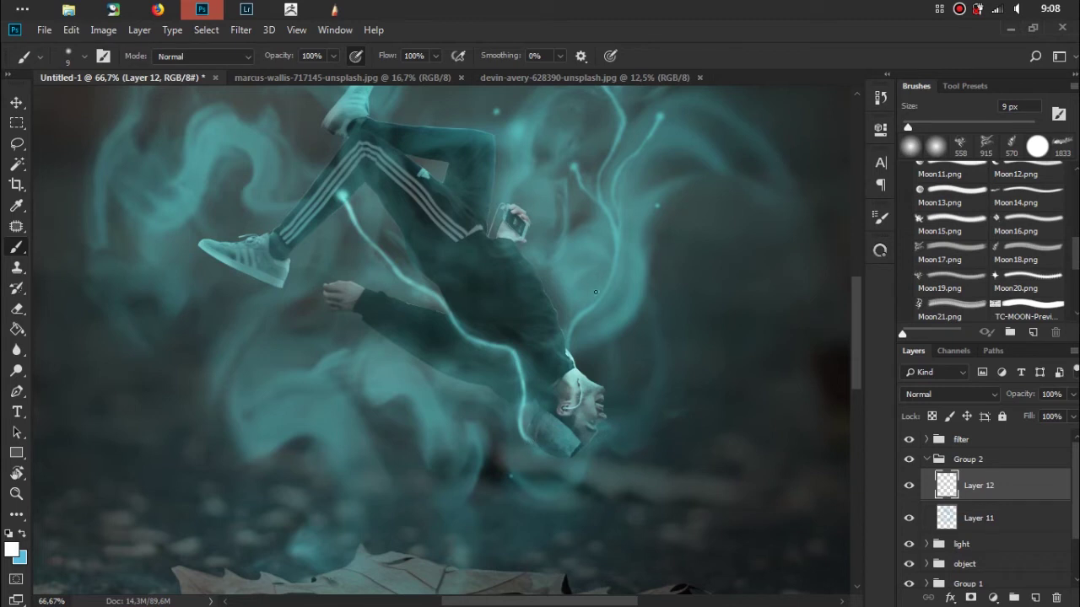
Add small glow dabs on the hood edge and near the existing strand
left_click(567, 348)
left_click(579, 313)
scroll(641, 233, "up", 2)
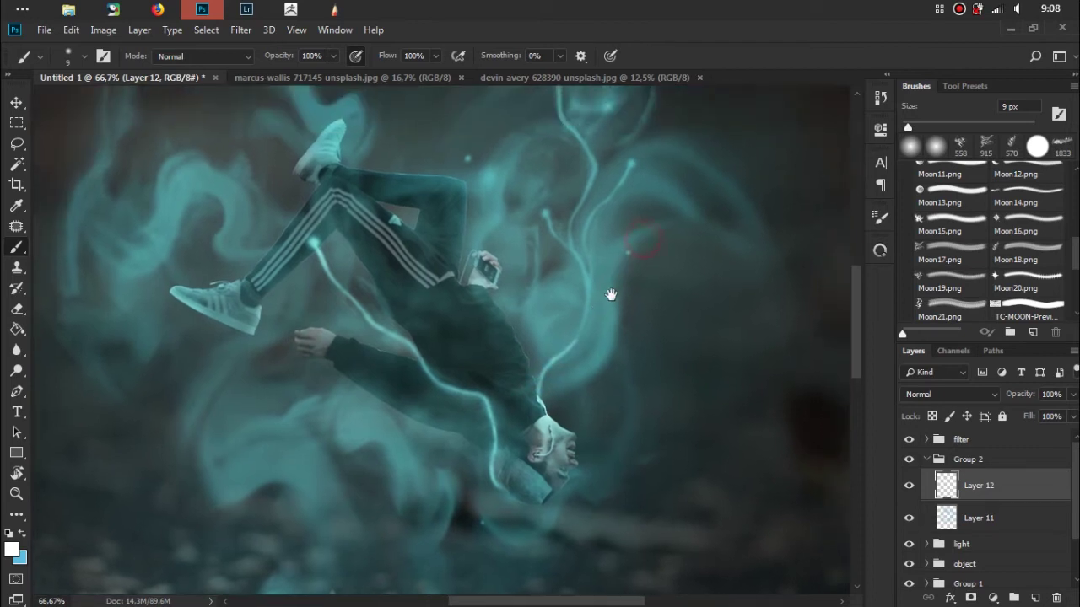
scroll(641, 232, "right", 1)
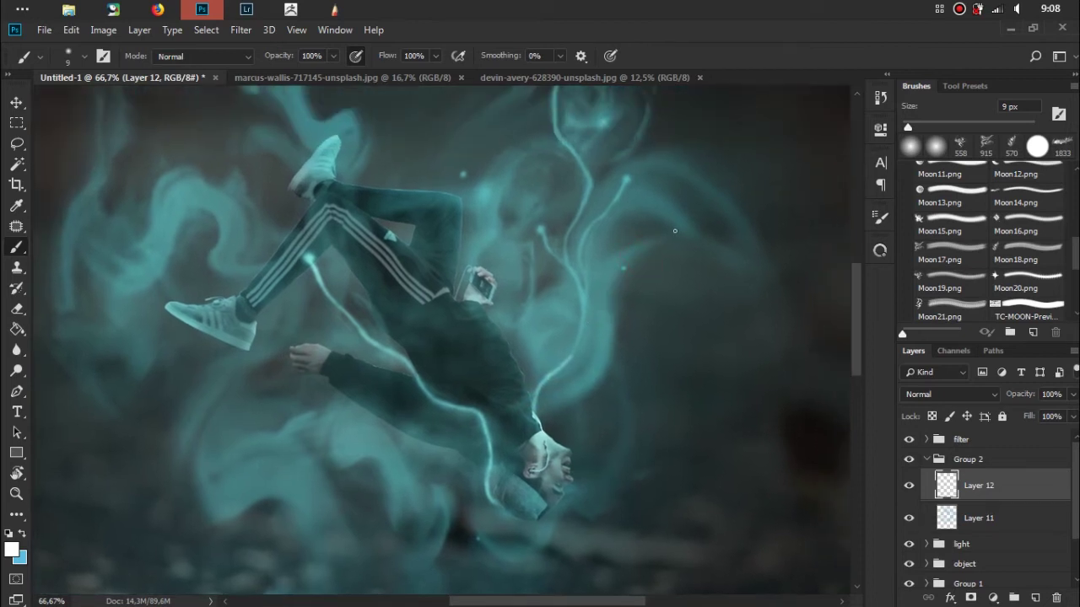
Set the brush size to 6 px after briefly trying 29 px
right_click(569, 223)
left_click_drag(667, 244, 682, 245)
left_click(545, 237)
right_click(581, 231)
left_click_drag(673, 270, 665, 271)
key("Return")
Paint a new thin glowing strand from the man's back up toward the upper right
left_click(544, 234)
left_click_drag(565, 268, 582, 361)
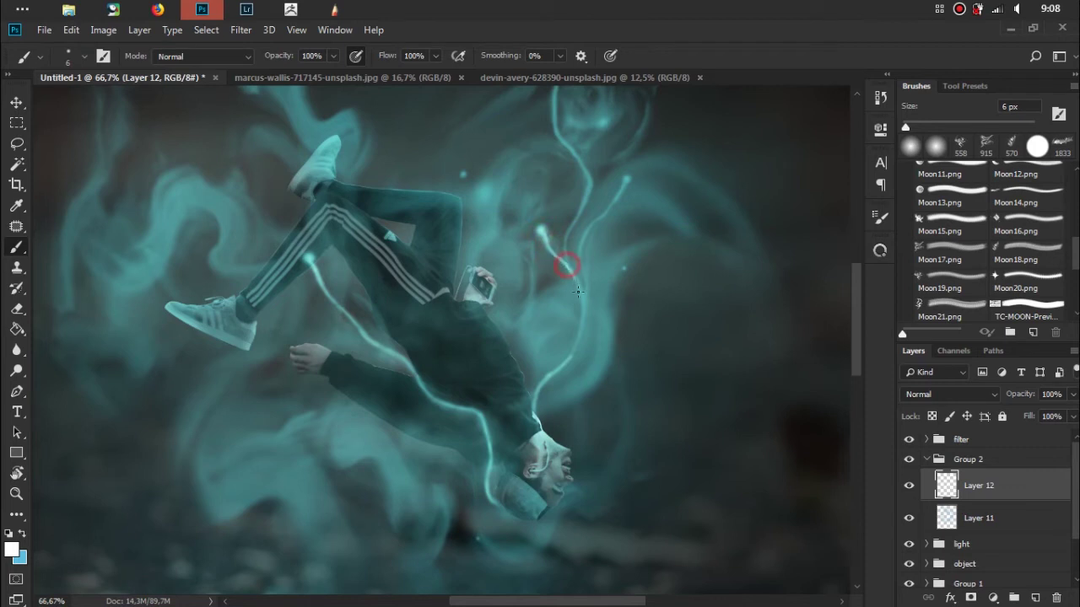
left_click(567, 360)
left_click_drag(571, 271, 576, 354)
left_click_drag(582, 300, 577, 248)
left_click_drag(585, 234, 600, 215)
Enlarge the brush to 16 px
right_click(649, 196)
left_click_drag(754, 212, 763, 211)
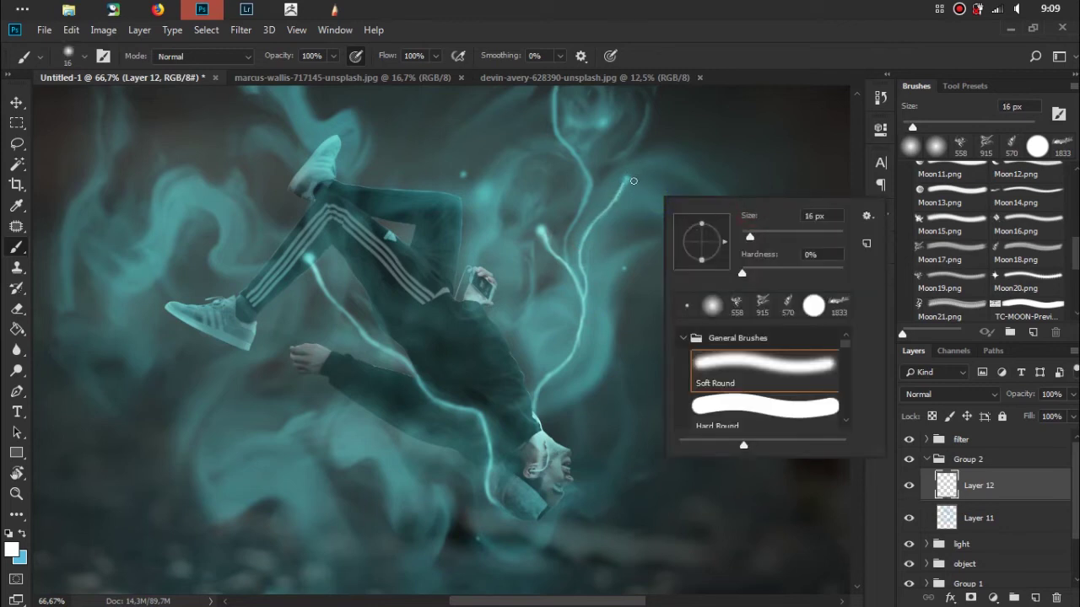
left_click(627, 180)
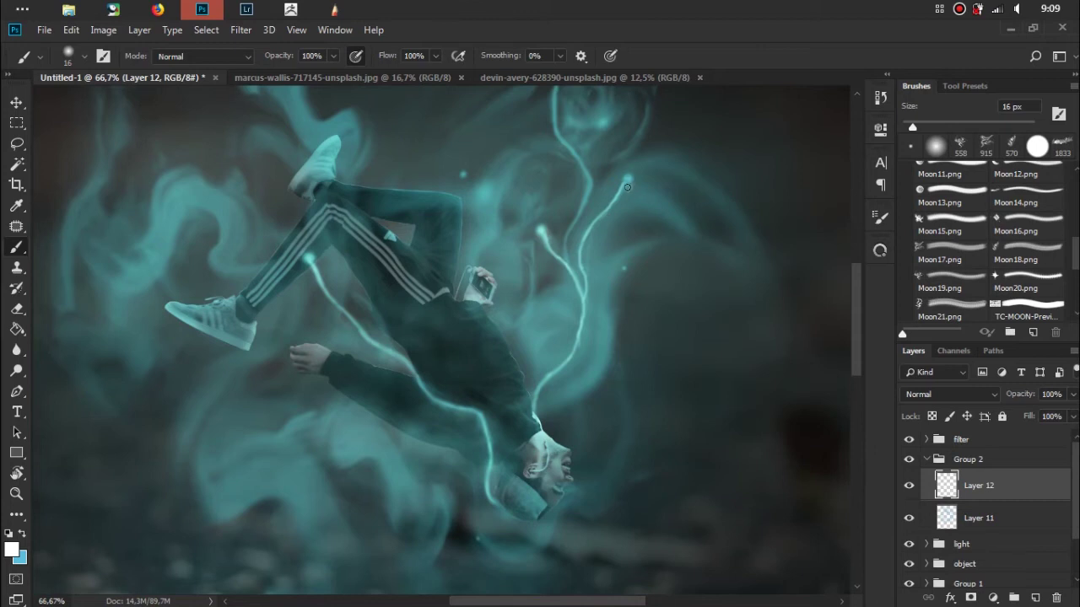
Paint a bright glow dot at the strand tip and link it to the lower strand
left_click(625, 180)
left_click_drag(607, 212, 579, 274)
left_click_drag(583, 243, 578, 296)
mouse_move(550, 253)
left_mouse_down()
mouse_move(544, 241)
mouse_move(562, 260)
left_mouse_up()
left_click_drag(639, 205, 634, 283)
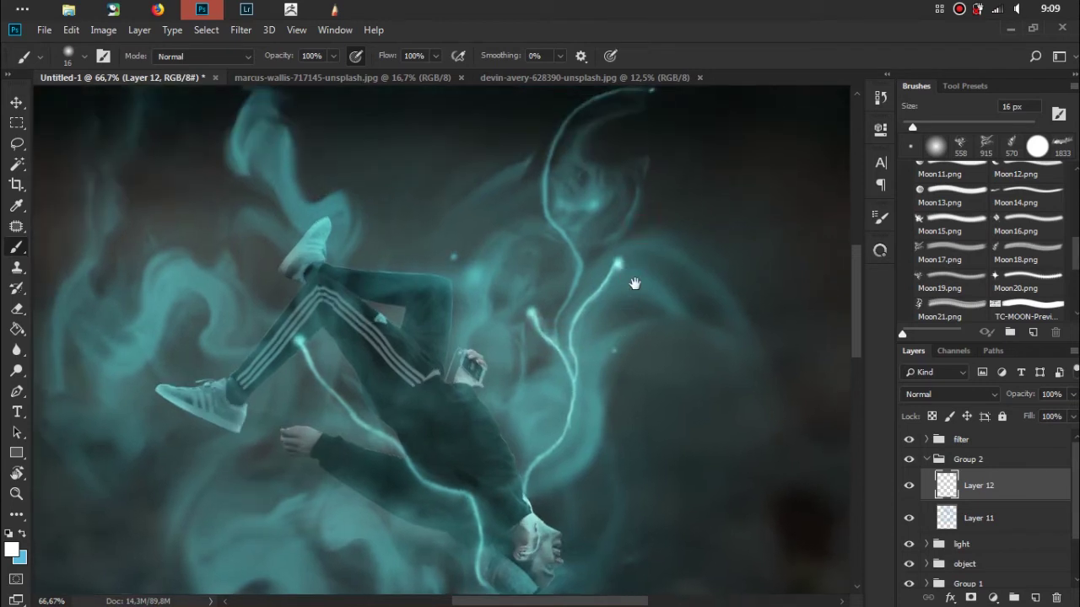
With a 7 px brush, join the left branch into the main strand
right_click(684, 248)
left_click_drag(779, 270, 773, 275)
left_click(556, 343)
left_click(557, 345)
left_click(560, 349)
left_click_drag(558, 348, 561, 317)
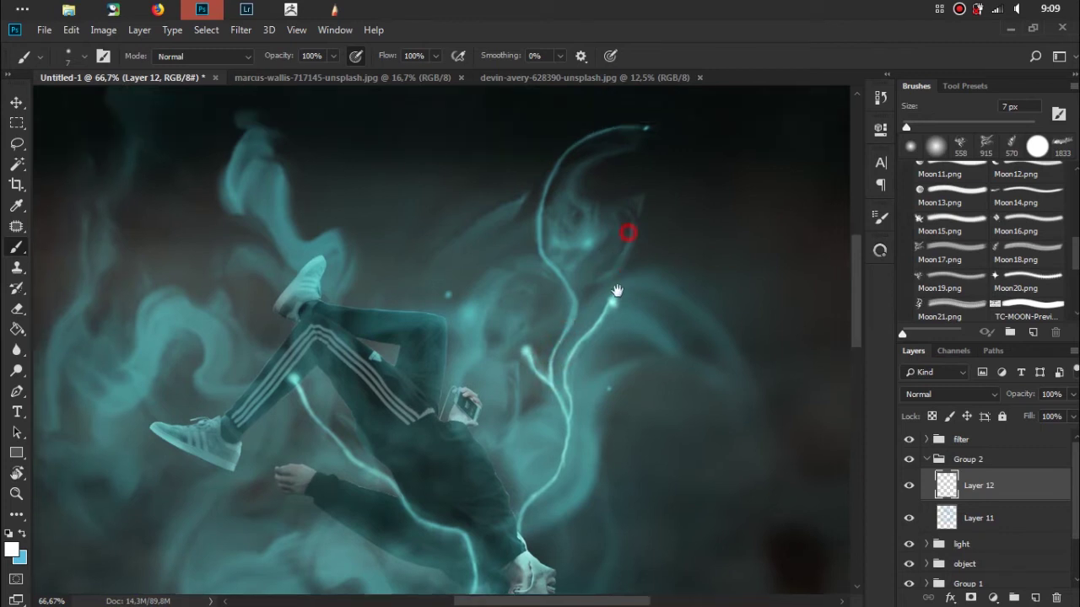
Brighten and connect the glowing line with a 20 px brush
left_click_drag(635, 170, 621, 248)
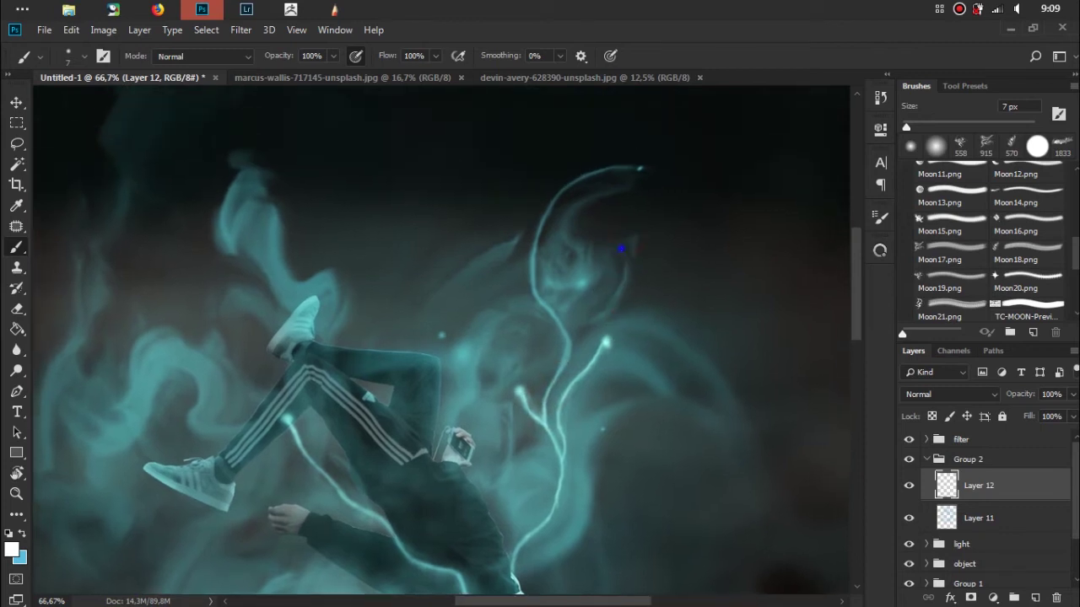
right_click(629, 249)
left_click_drag(724, 283, 715, 287)
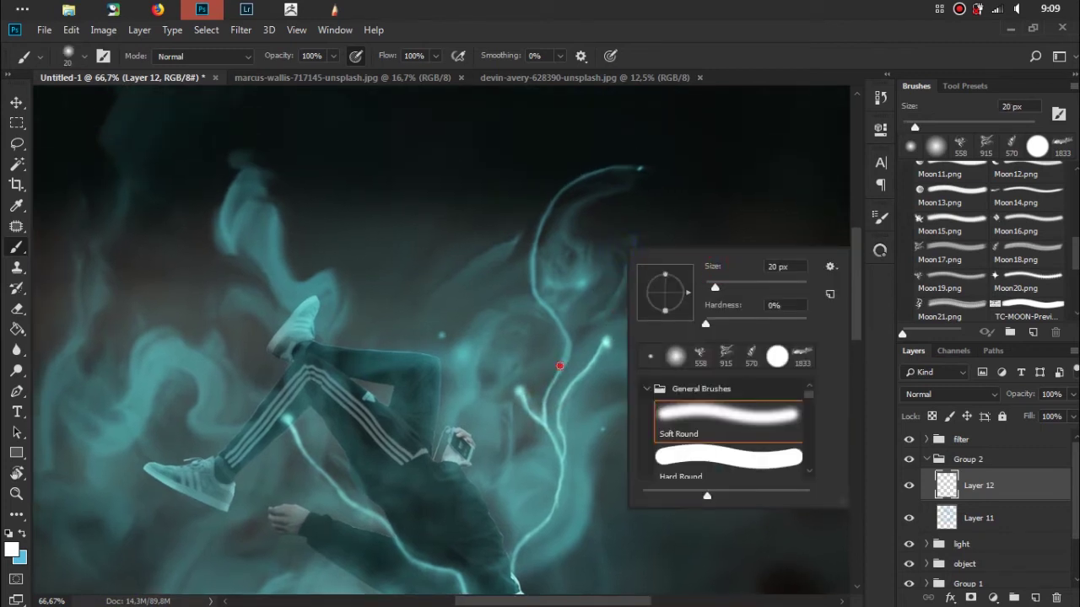
left_click(559, 367)
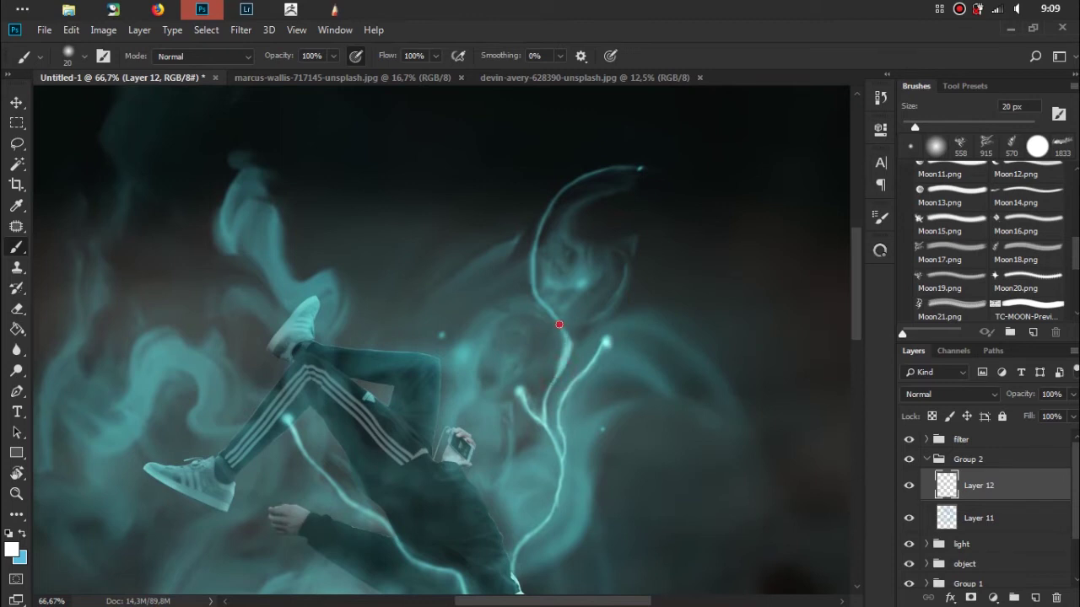
mouse_move(563, 326)
left_mouse_down()
mouse_move(556, 375)
mouse_move(558, 345)
left_mouse_up()
Erase stray glow beside the strand, then return to the brush at 9 px
key("e")
mouse_move(559, 337)
left_mouse_down()
mouse_move(563, 314)
mouse_move(554, 337)
left_mouse_up()
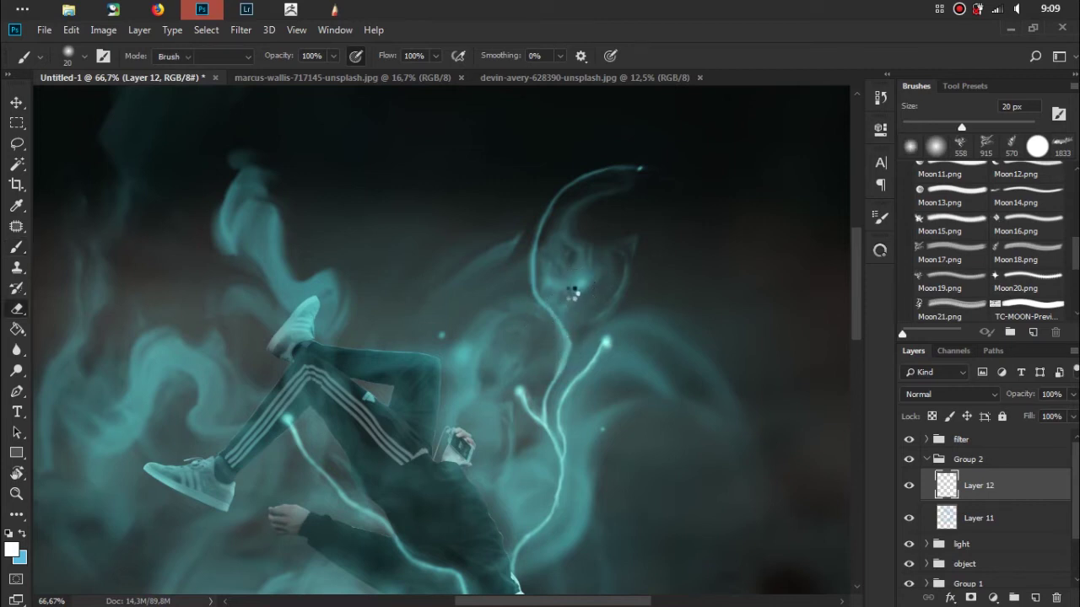
key("b")
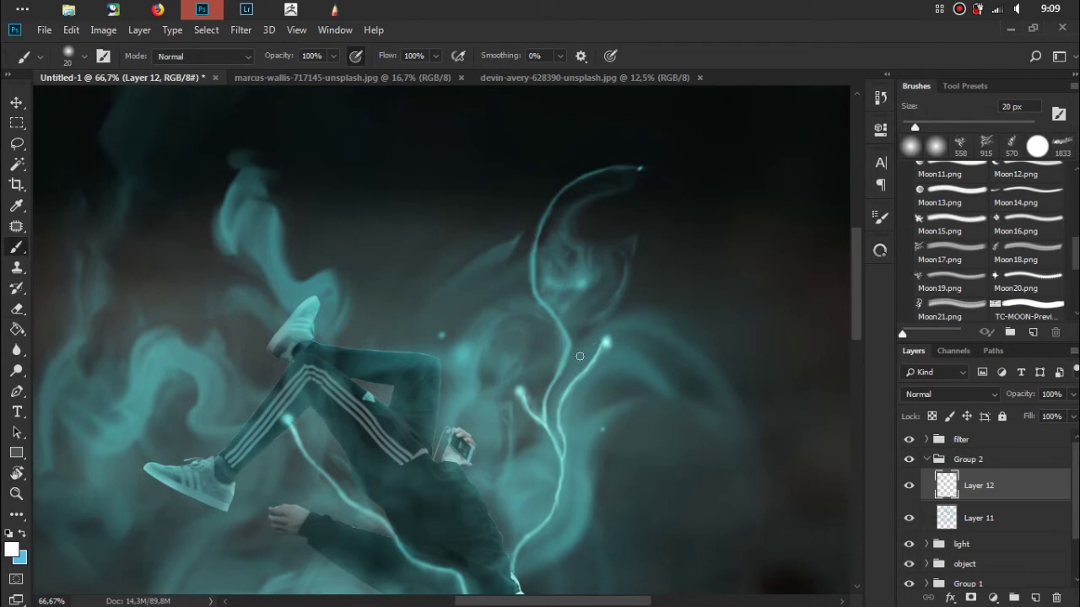
right_click(602, 288)
left_click_drag(686, 307, 691, 307)
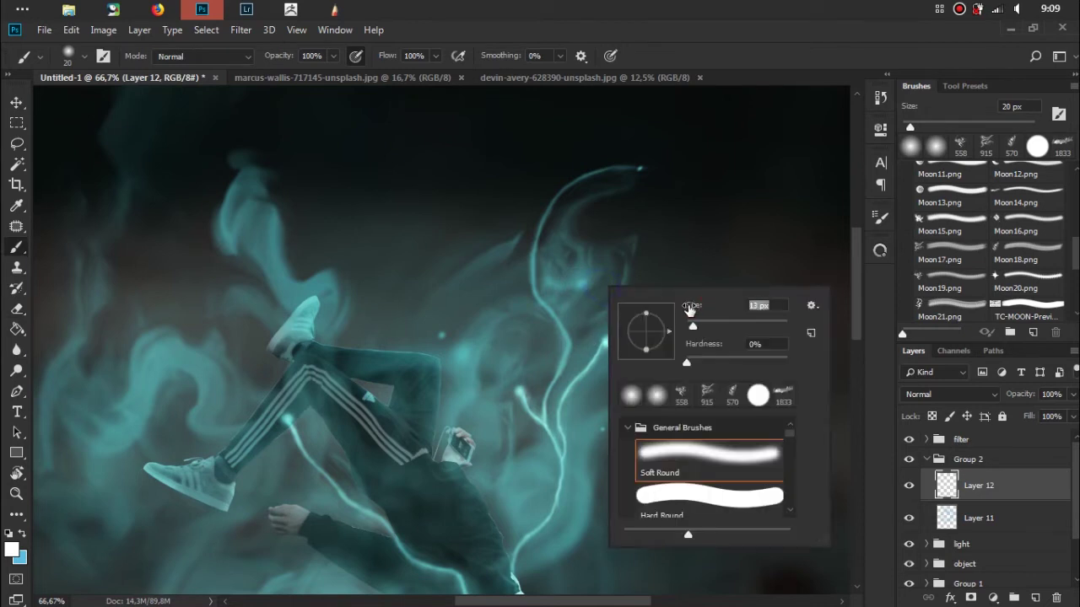
left_click(751, 57)
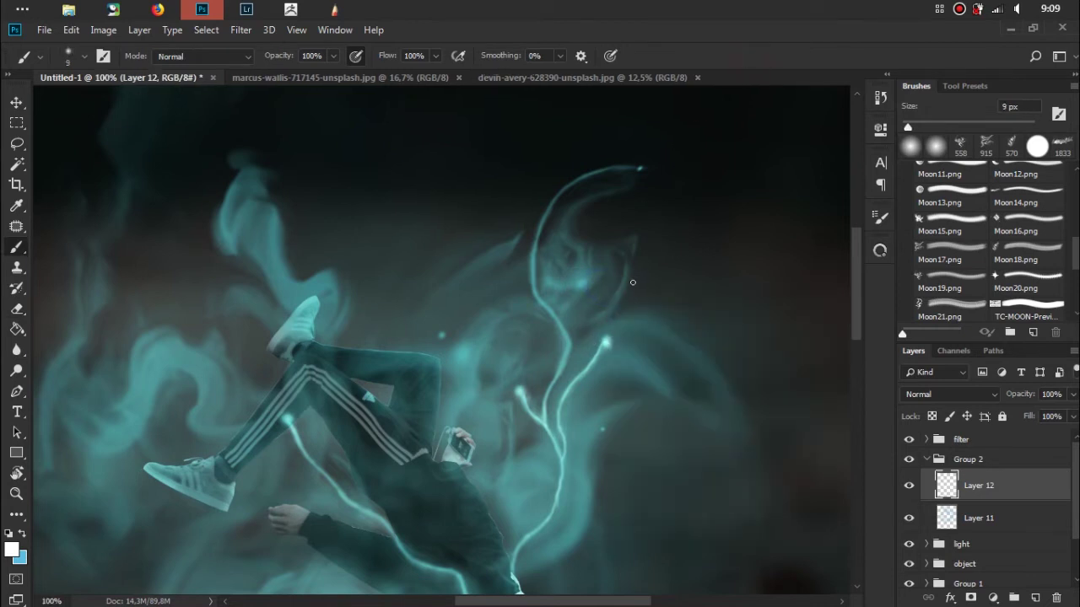
Zoom in and retrace the lower-left strand, sharpening and brightening its bend
scroll(631, 272, "up", 1)
scroll(651, 294, "up", 1)
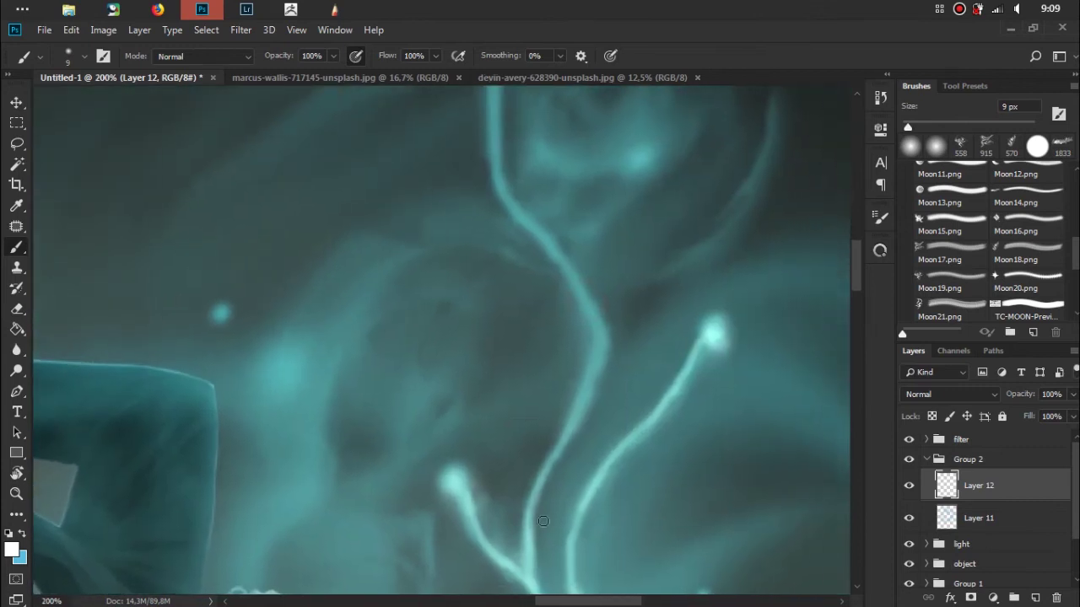
left_click_drag(525, 517, 596, 350)
mouse_move(568, 275)
left_mouse_down()
mouse_move(589, 309)
mouse_move(597, 291)
left_mouse_up()
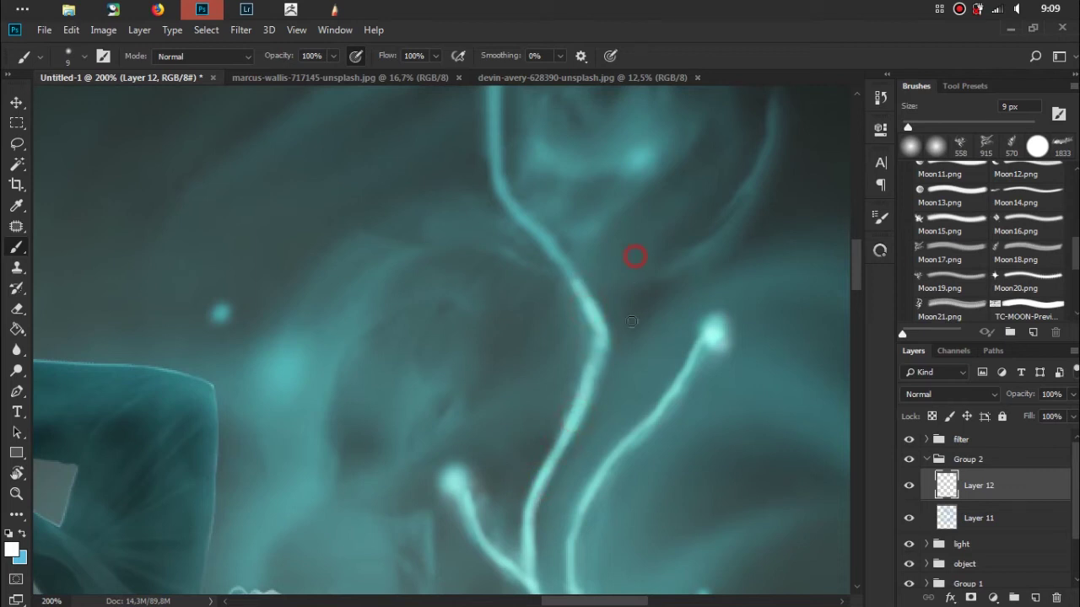
left_click_drag(609, 320, 596, 376)
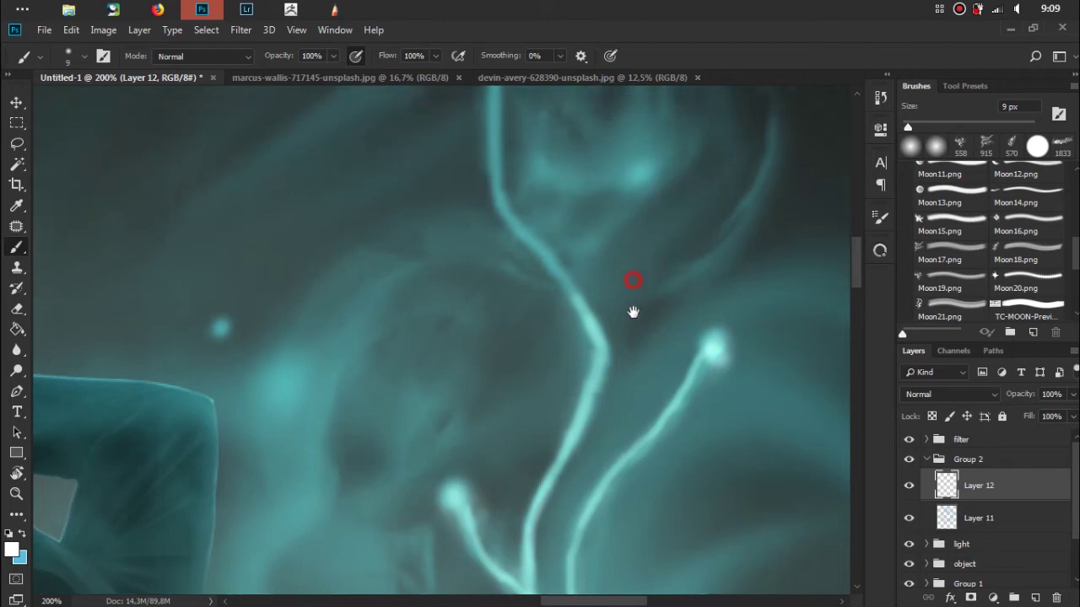
Brighten the strand segments upward toward its top section
left_click_drag(633, 271, 613, 411)
mouse_move(557, 432)
left_mouse_down()
mouse_move(533, 385)
mouse_move(559, 431)
left_mouse_up()
left_click_drag(516, 369, 538, 404)
mouse_move(508, 366)
left_mouse_down()
mouse_move(485, 300)
mouse_move(475, 301)
mouse_move(477, 218)
left_mouse_up()
mouse_move(485, 160)
left_mouse_down()
mouse_move(475, 287)
mouse_move(479, 173)
left_mouse_up()
Brighten the long curling strand from bottom to top and dab near its tip
left_click_drag(559, 155, 559, 357)
mouse_move(479, 387)
left_mouse_down()
mouse_move(466, 460)
mouse_move(490, 355)
left_mouse_up()
mouse_move(507, 306)
left_mouse_down()
mouse_move(481, 375)
mouse_move(512, 287)
left_mouse_up()
mouse_move(494, 344)
left_mouse_down()
mouse_move(566, 217)
mouse_move(654, 179)
mouse_move(768, 161)
left_mouse_up()
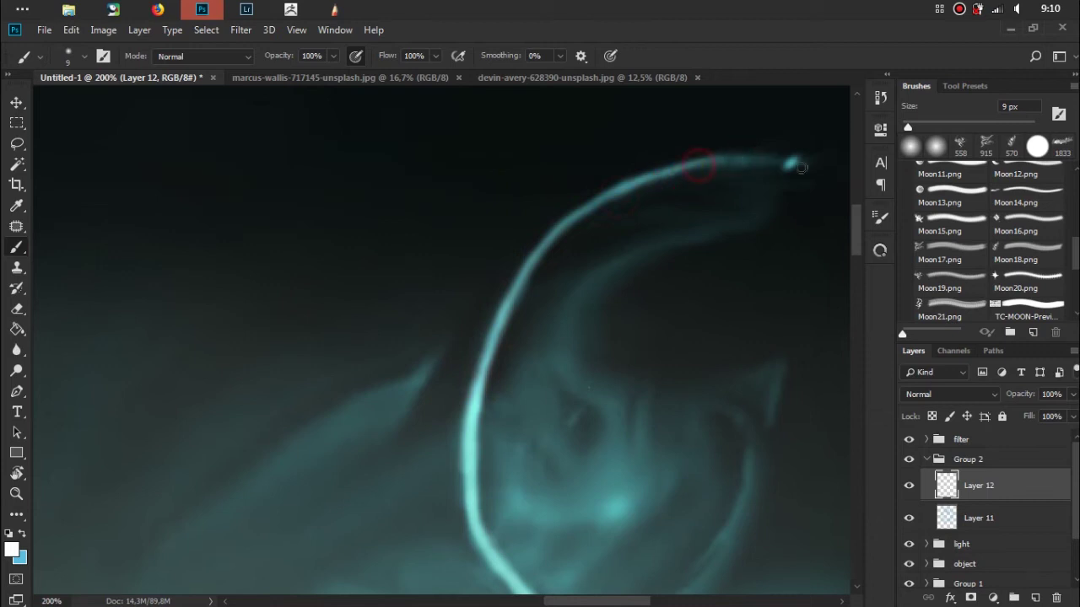
left_click(788, 160)
With an 18 px brush, lengthen the strand tip and give it a bright glow dot
right_click(745, 229)
left_click_drag(850, 255, 858, 253)
left_click(781, 162)
left_click(786, 166)
left_click_drag(764, 164, 793, 160)
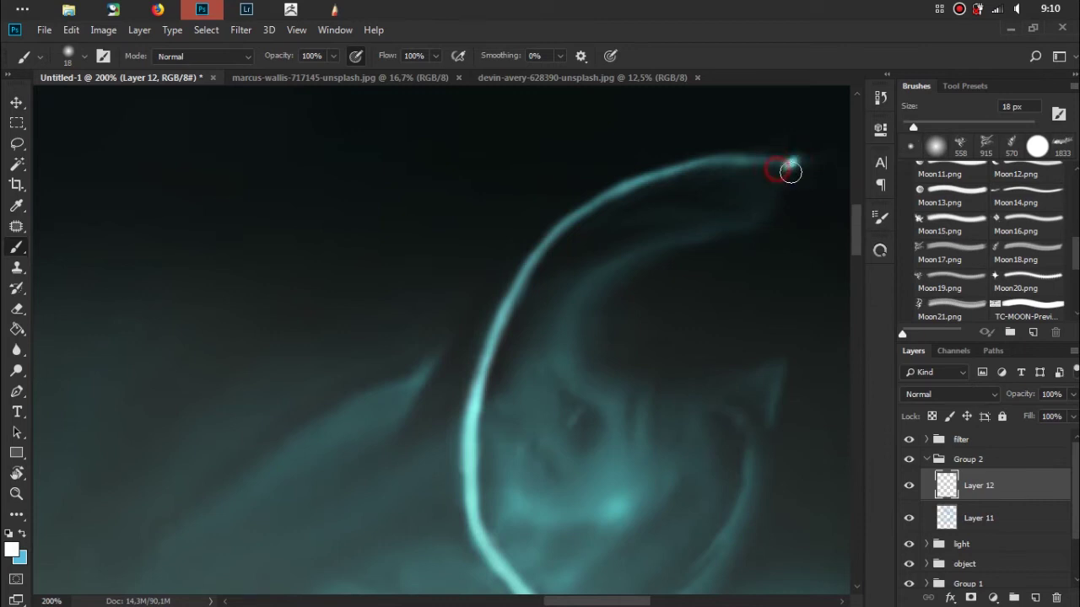
left_click(786, 166)
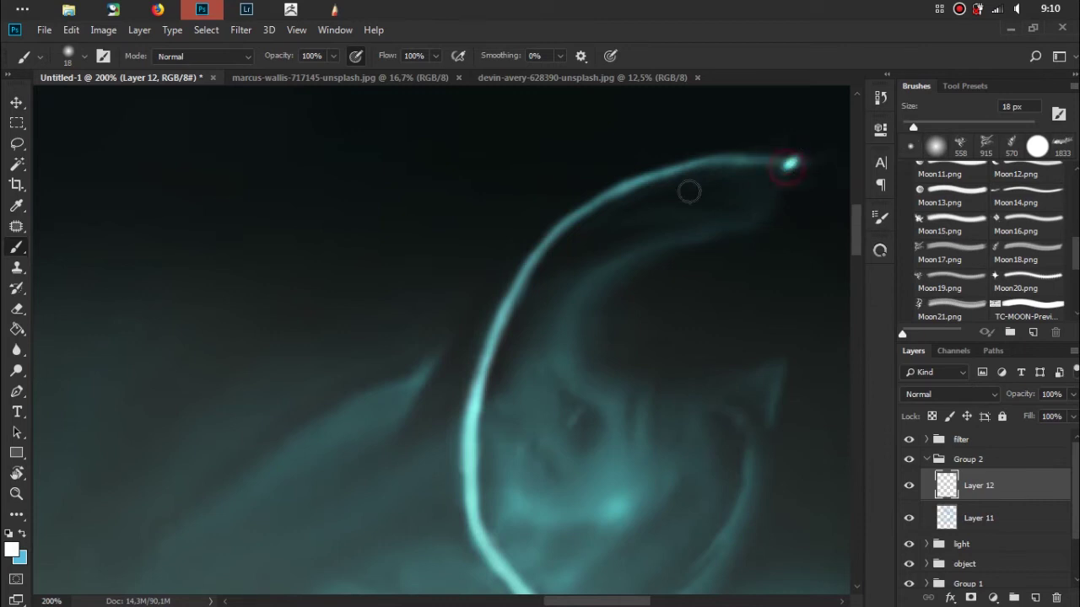
left_click(789, 163)
key("ctrl+minus")
key("ctrl+minus")
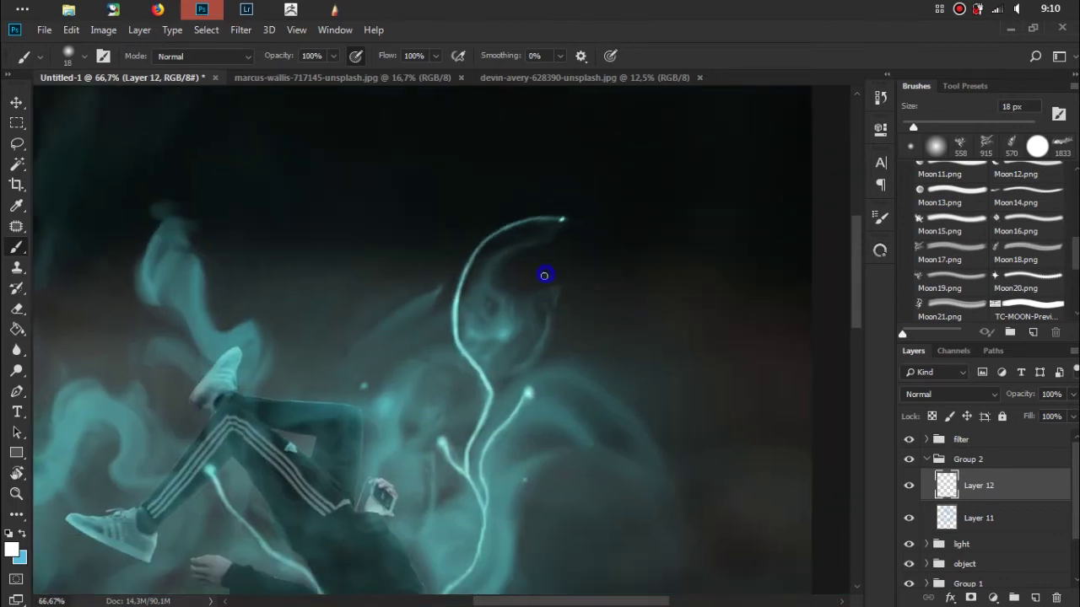
Set the brush to 26 px and brighten the hooked strand along its curve
right_click(544, 275)
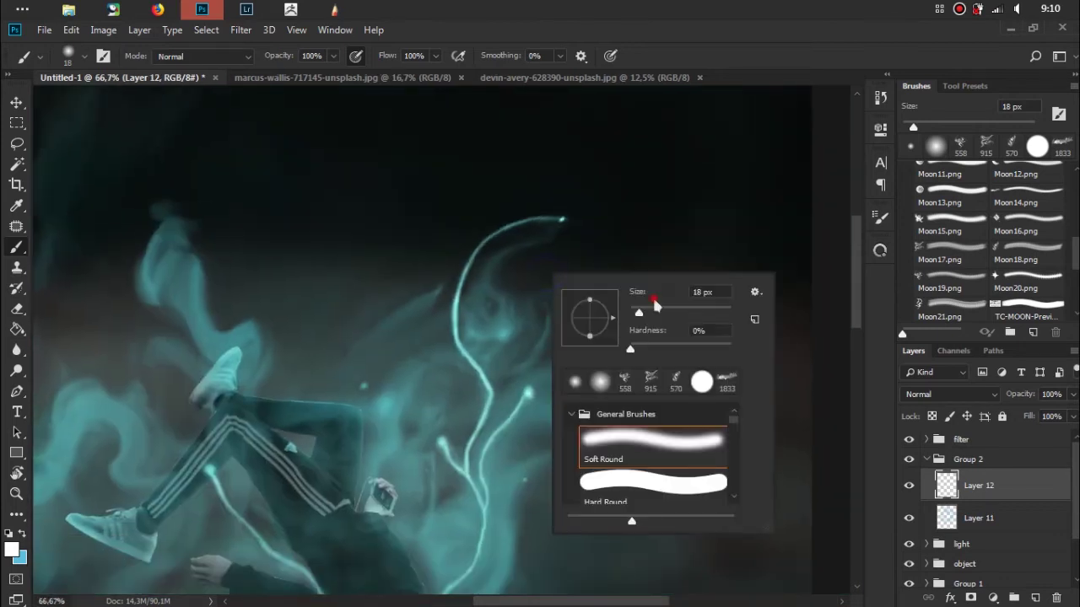
left_click_drag(656, 300, 663, 300)
left_click(548, 221)
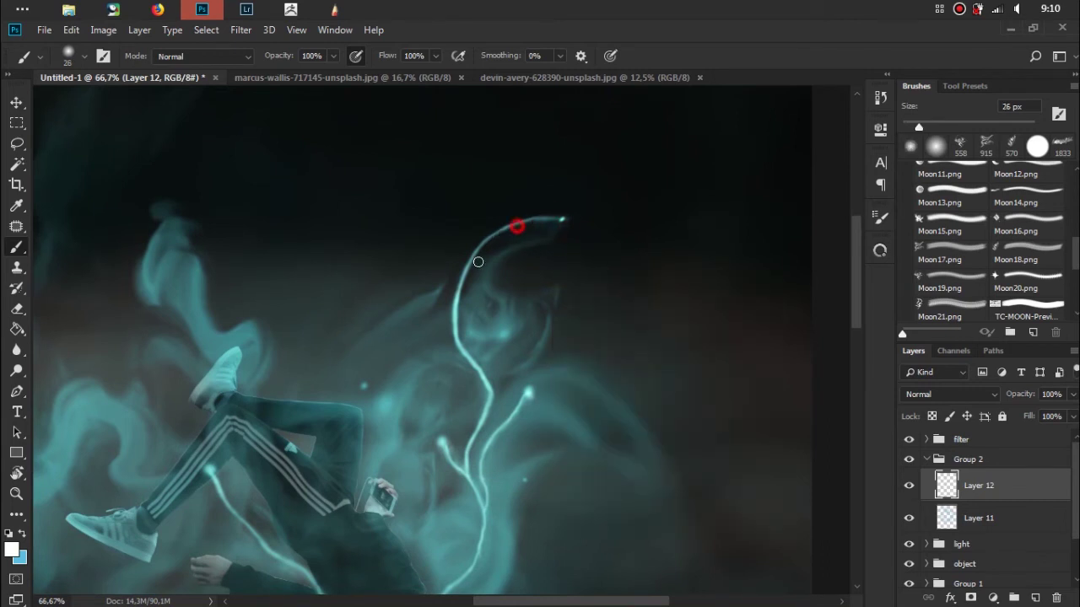
left_click_drag(488, 244, 455, 341)
left_click(467, 357)
left_click_drag(453, 335, 471, 363)
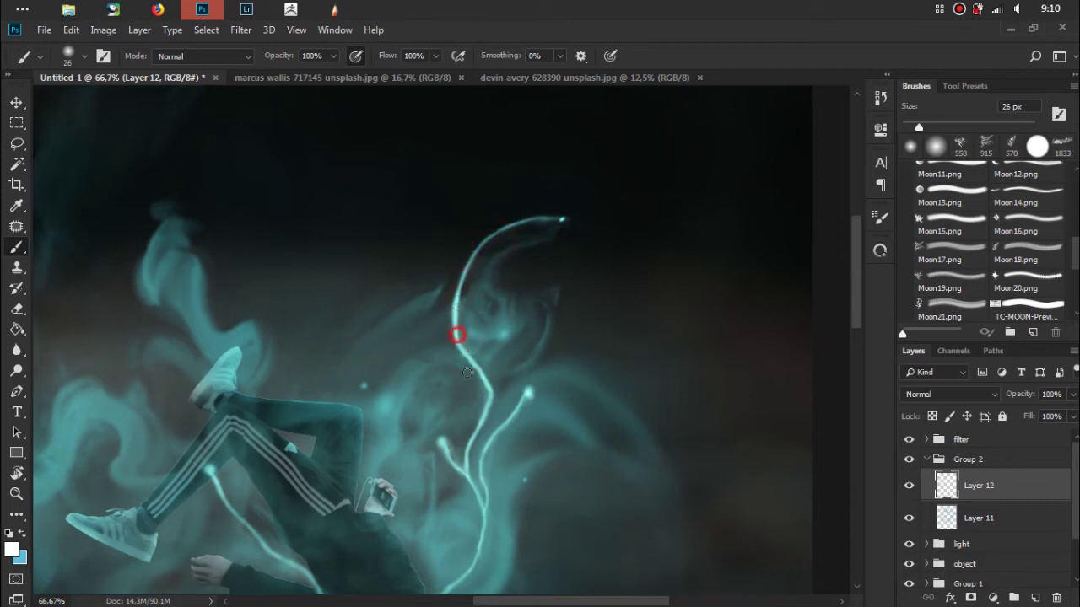
left_click(476, 376)
left_click(484, 402)
Zoom out, compare with Layer 12 hidden and shown, then add a new empty layer
scroll(549, 397, "down", 1)
scroll(555, 405, "down", 1)
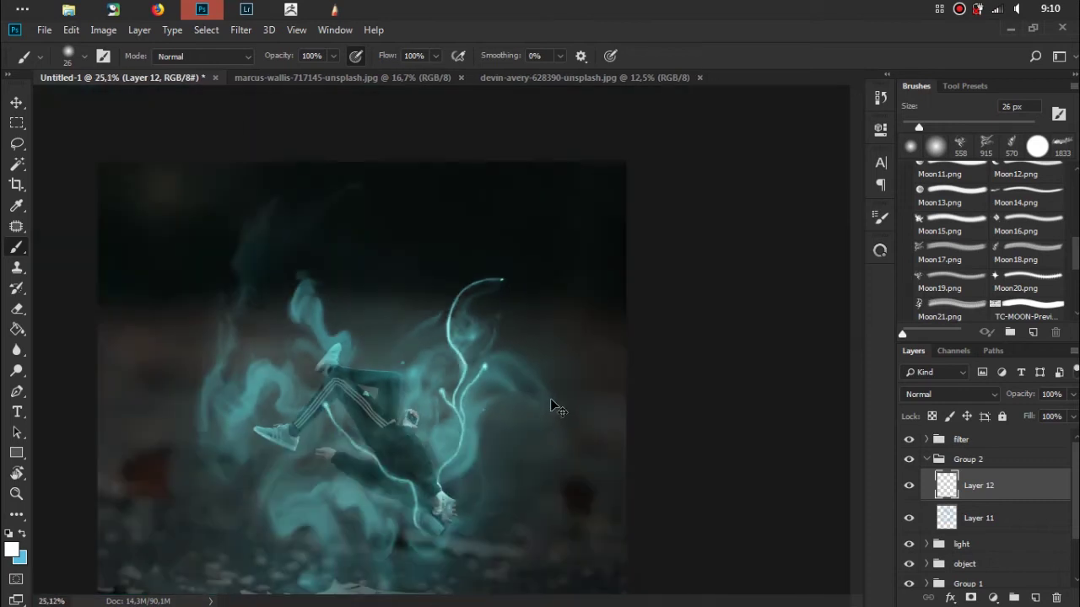
scroll(554, 404, "down", 1)
left_click(909, 485)
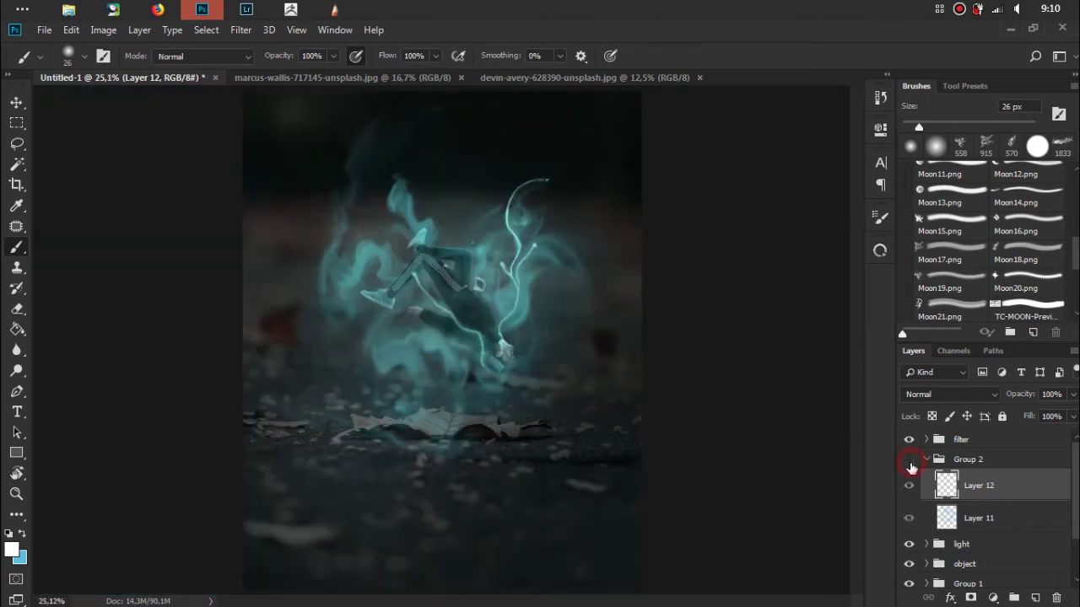
left_click(909, 485)
scroll(591, 323, "up", 1)
scroll(588, 315, "up", 1)
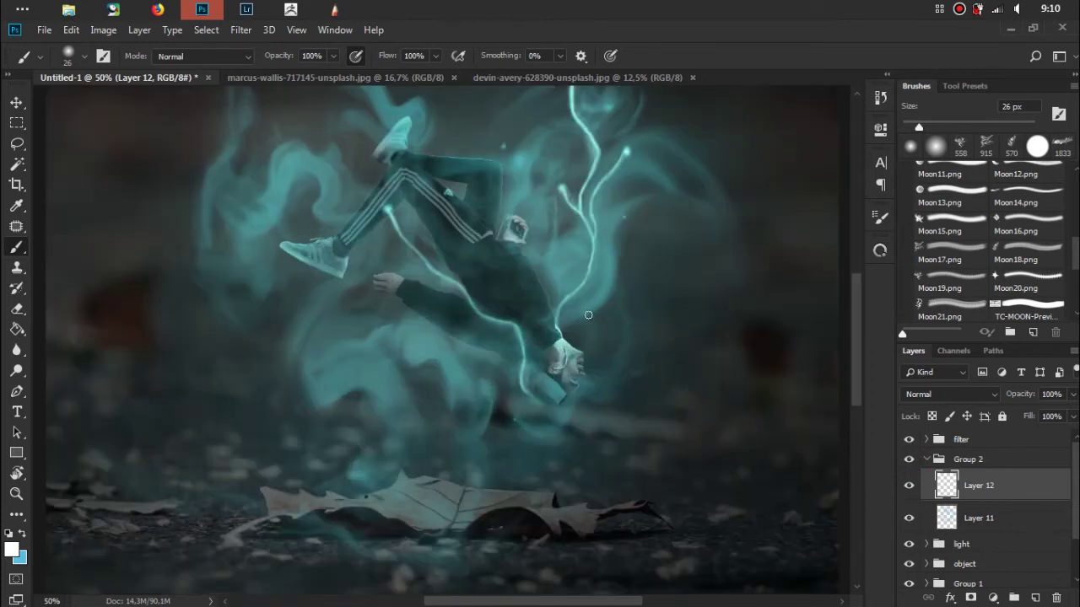
left_click_drag(616, 336, 621, 413)
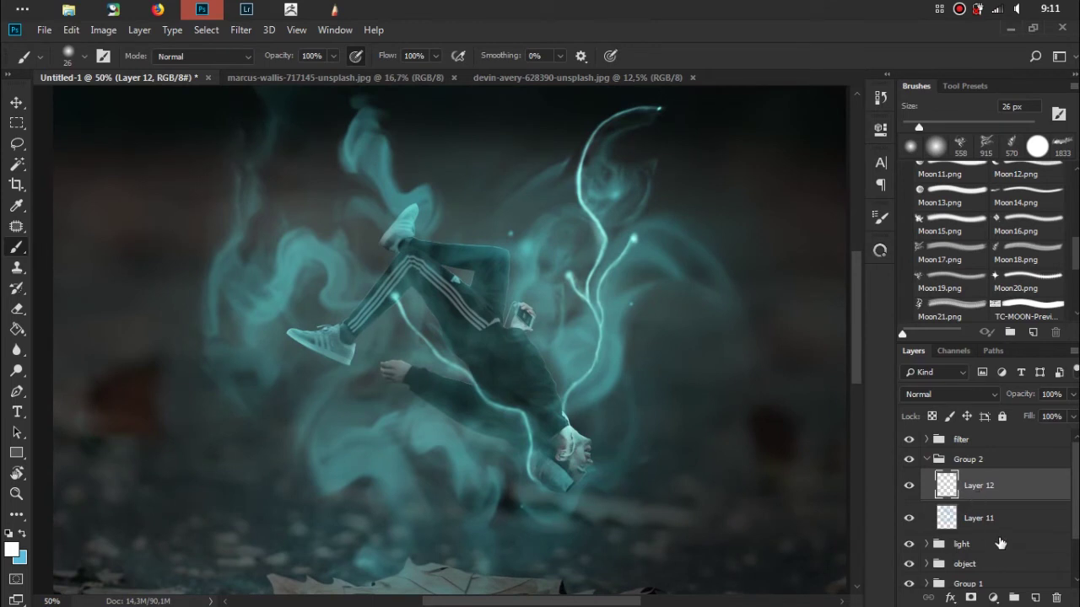
left_click(1008, 530)
Place Layer 13 beneath Layer 11, sample a dark colour, and enlarge the brush to 171 px
left_click(1035, 597)
left_click_drag(1006, 523, 985, 553)
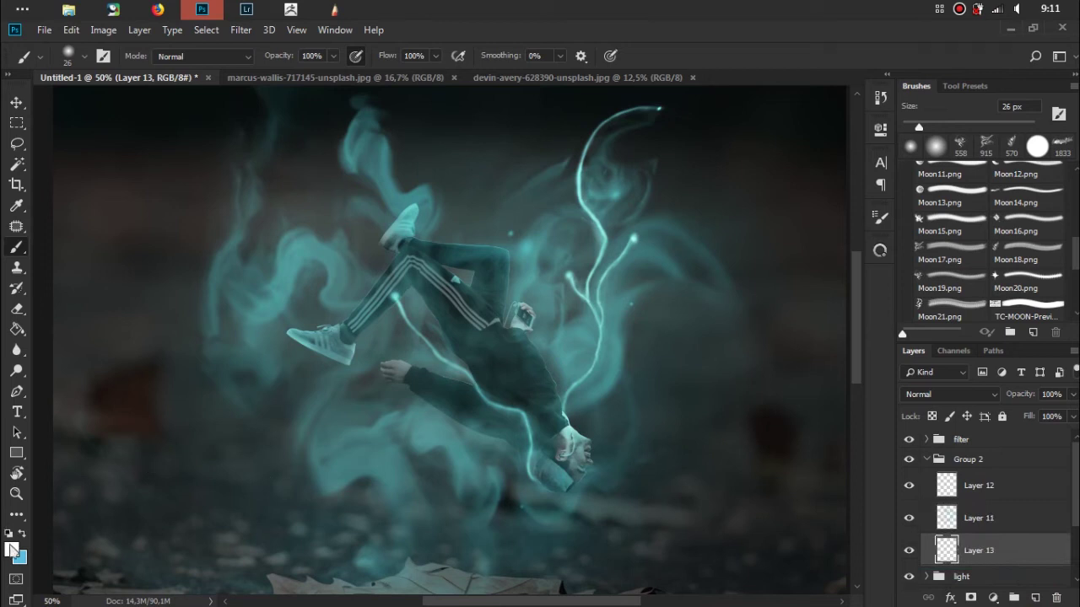
left_click_drag(100, 496, 112, 459)
left_click(107, 521, "alt")
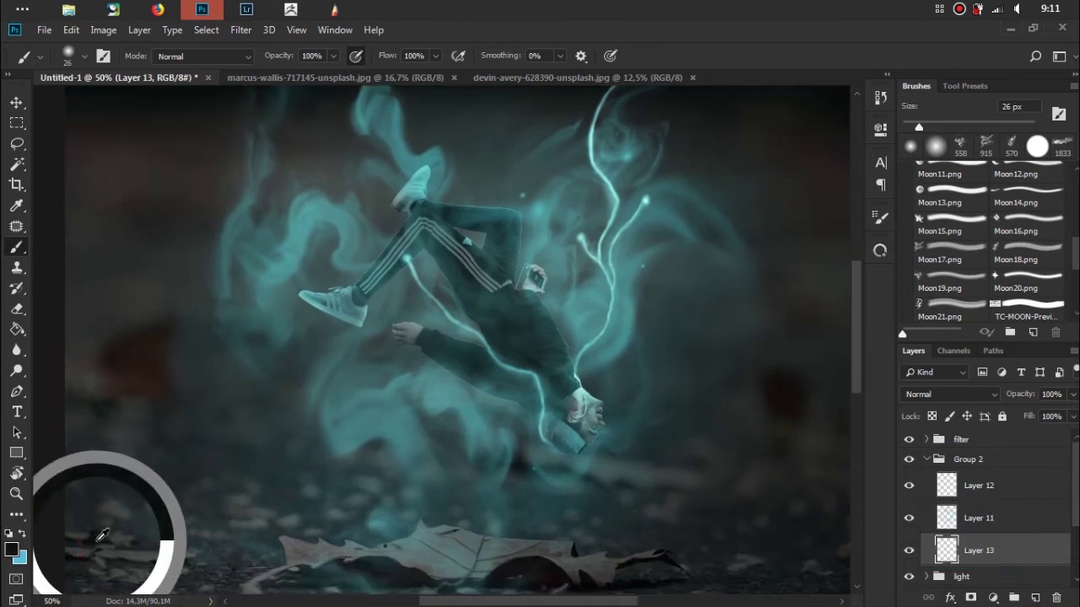
left_click_drag(281, 290, 284, 331)
right_click(522, 336)
left_click_drag(660, 373, 673, 374)
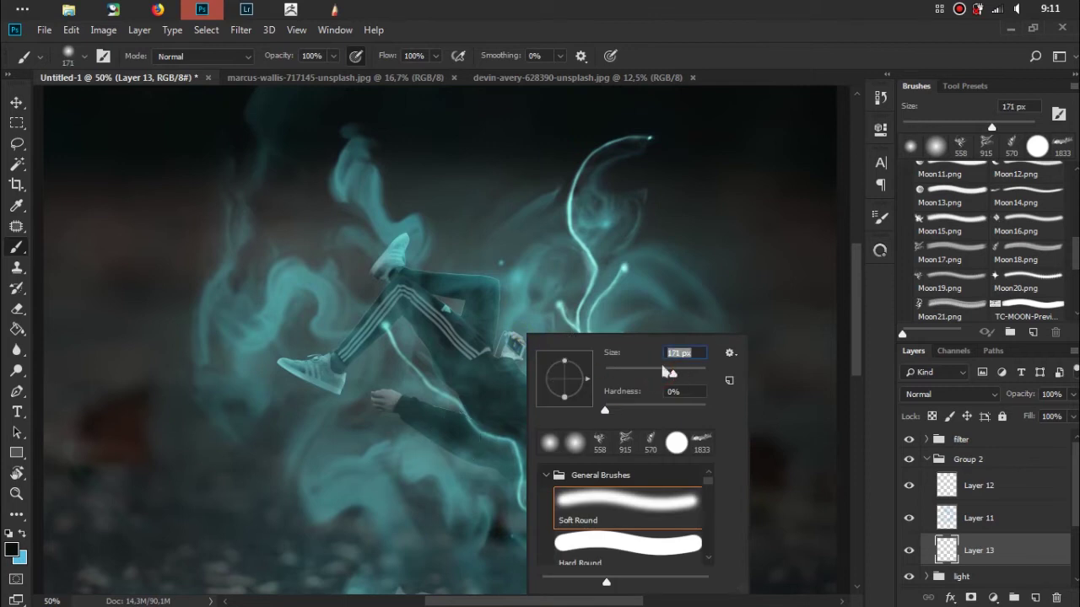
left_click(355, 459)
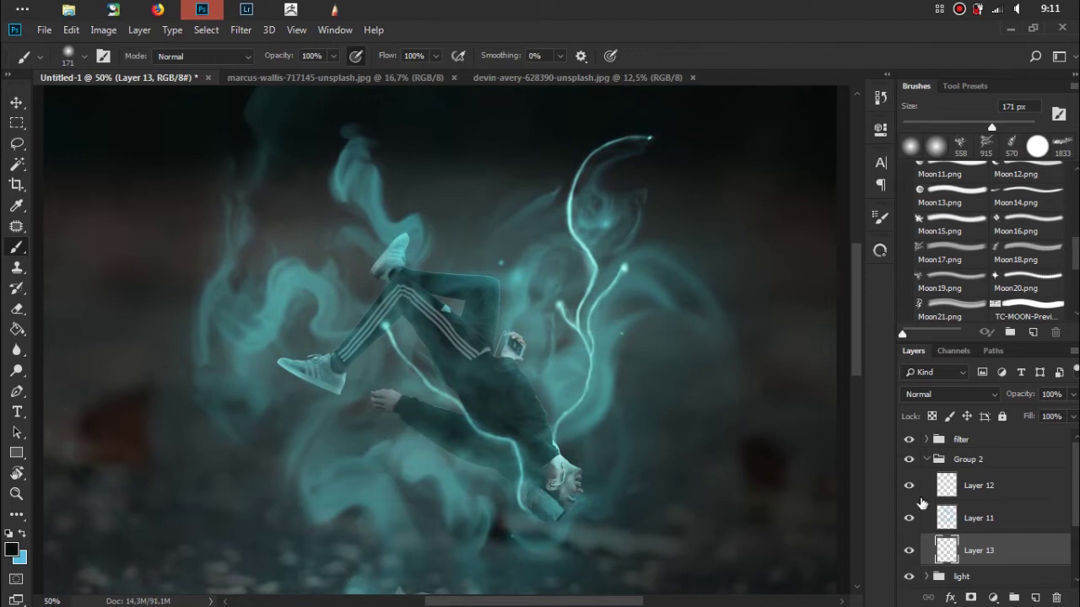
Delete Layer 13, set the foreground colour to white #ffffff, and select Layer 12
left_click_drag(1016, 552, 1056, 597)
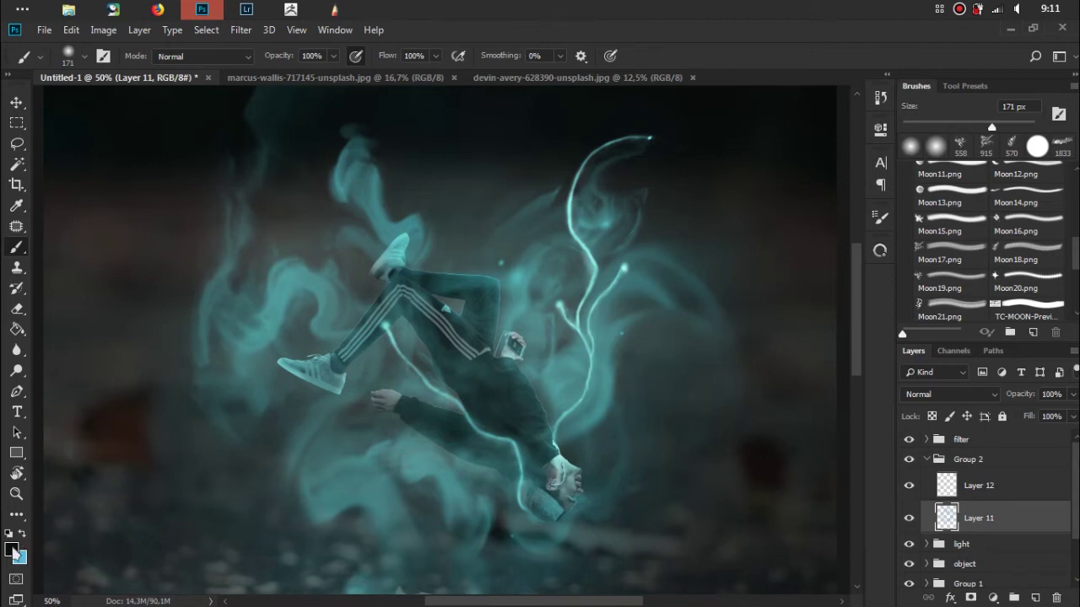
left_click(11, 549)
left_click(640, 216)
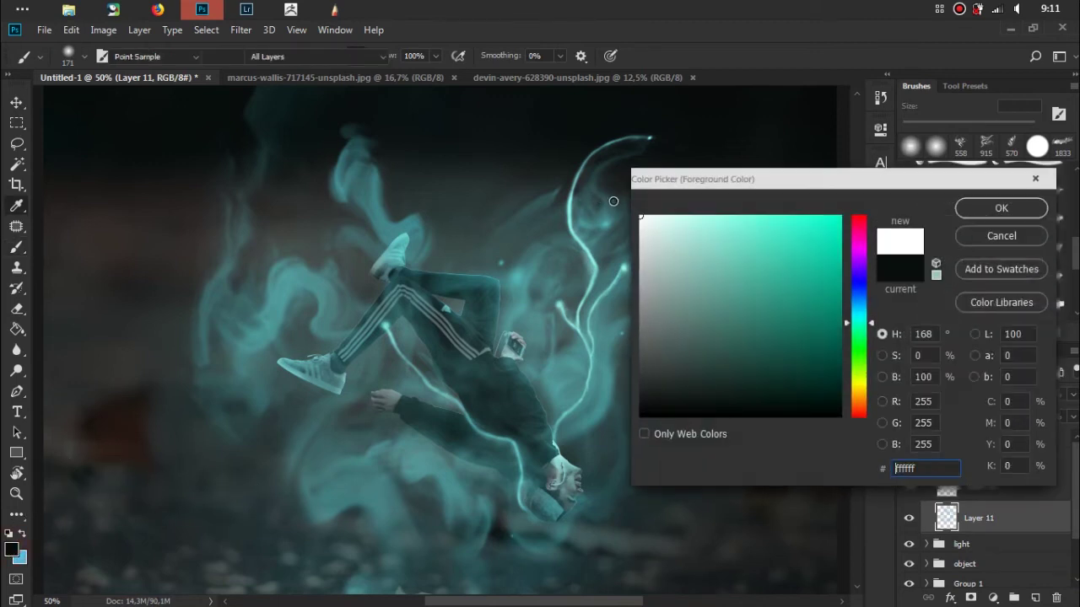
left_click(964, 209)
key("b")
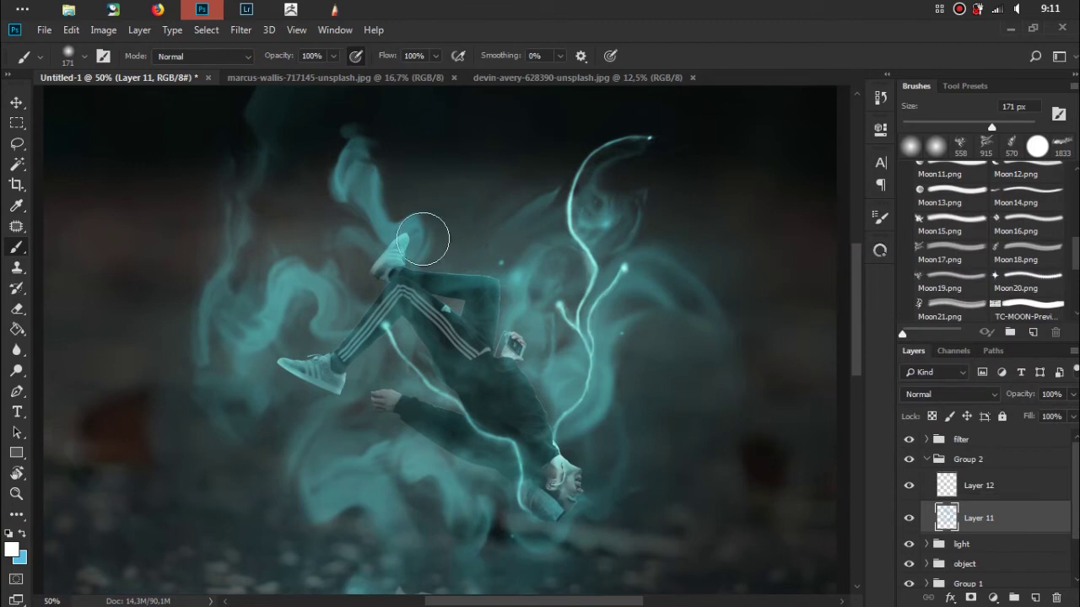
left_click(966, 490)
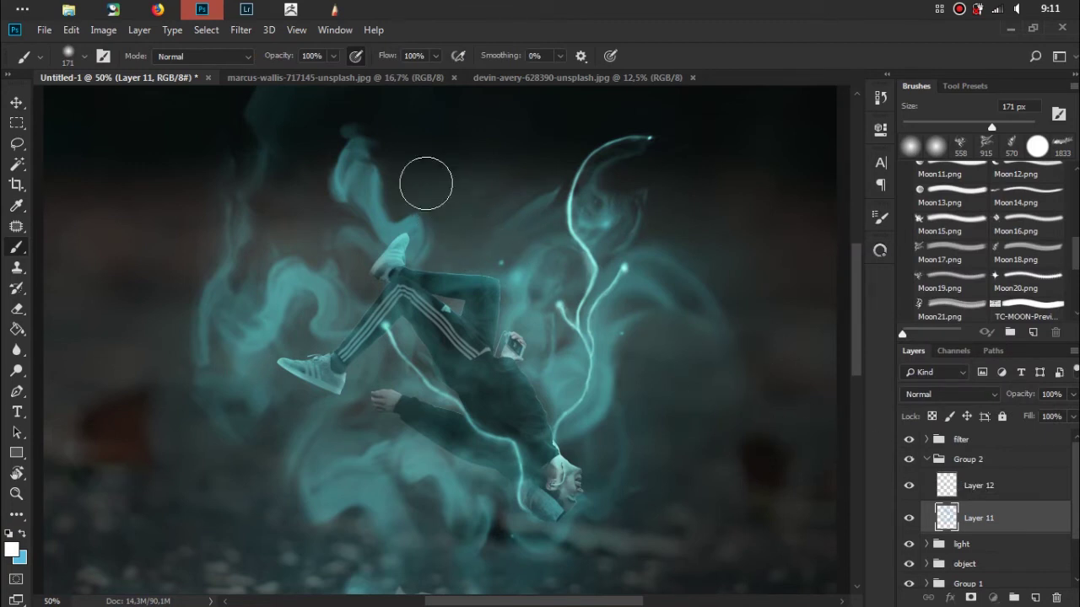
With a 50 px brush, brighten the smoke wisp above the raised foot and beside the leg
right_click(413, 172)
left_click_drag(560, 215, 543, 215)
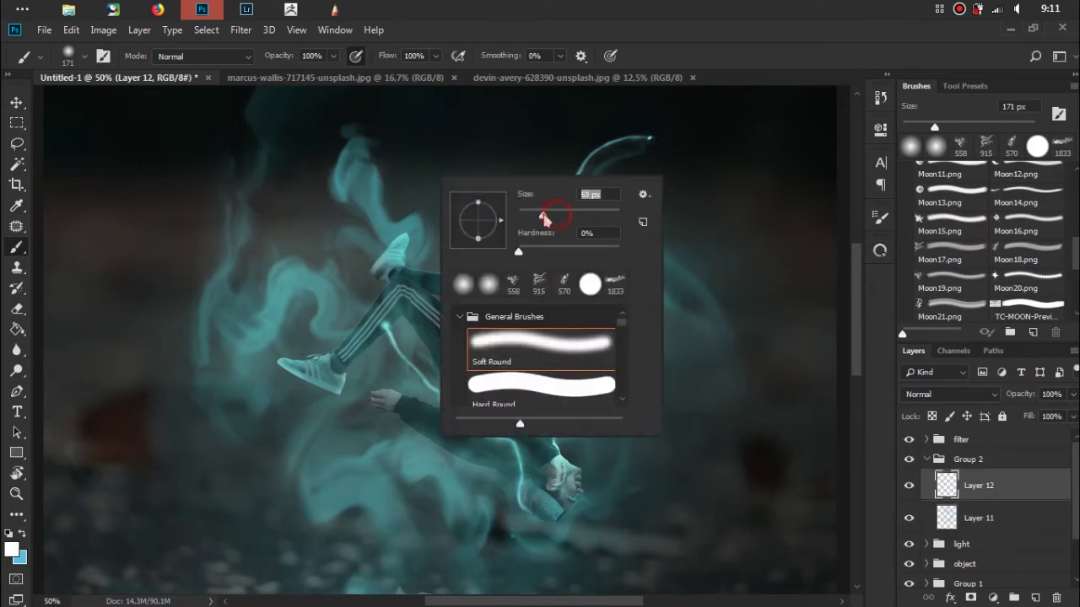
left_click(342, 163)
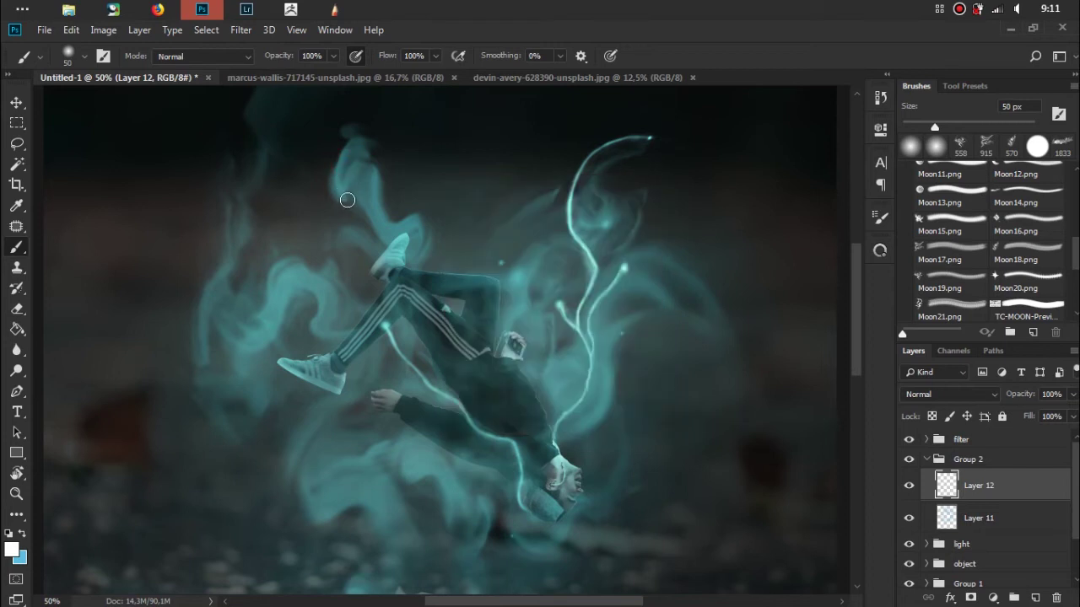
mouse_move(347, 200)
left_mouse_down()
mouse_move(351, 144)
mouse_move(351, 180)
mouse_move(377, 206)
left_mouse_up()
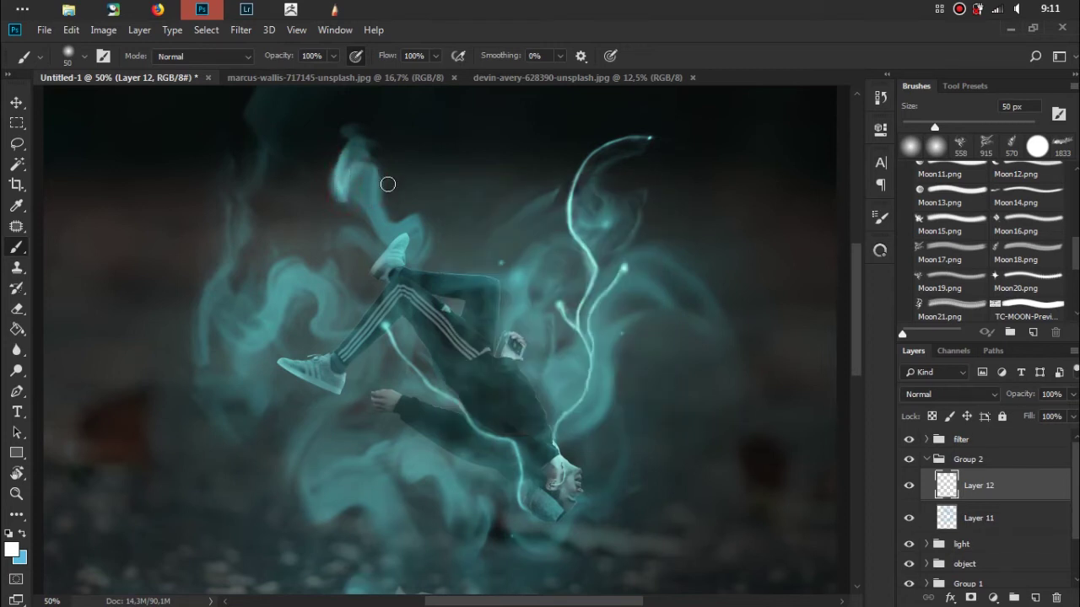
mouse_move(363, 168)
left_mouse_down()
mouse_move(381, 216)
mouse_move(408, 223)
left_mouse_up()
left_click_drag(416, 264, 418, 226)
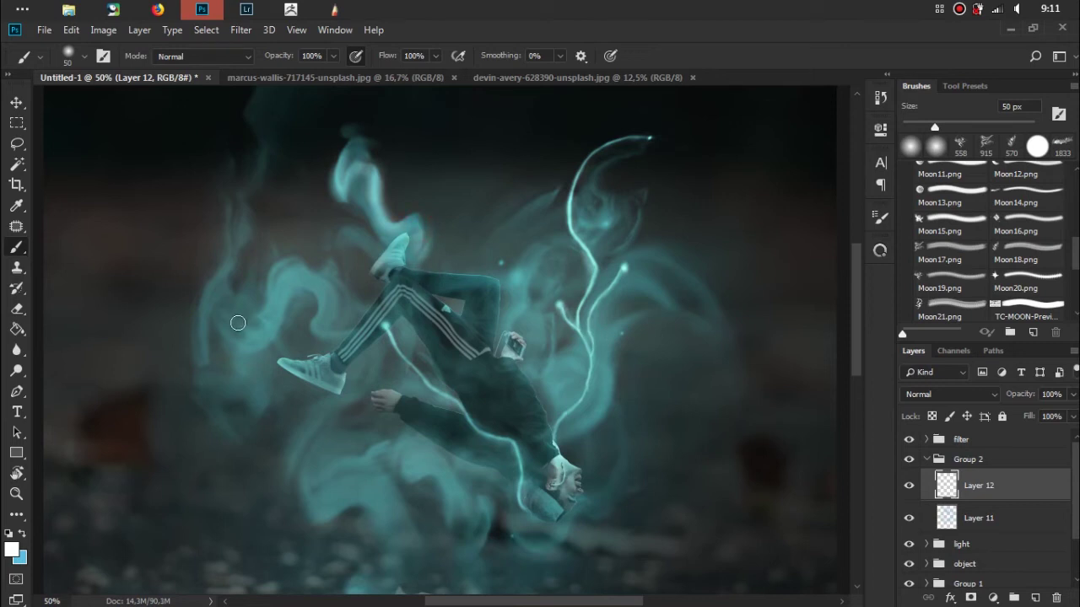
left_click_drag(342, 335, 324, 333)
Paint bright curving smoke strokes left of the leg at 31 px and 41 px
right_click(387, 293)
left_click_drag(475, 313, 456, 316)
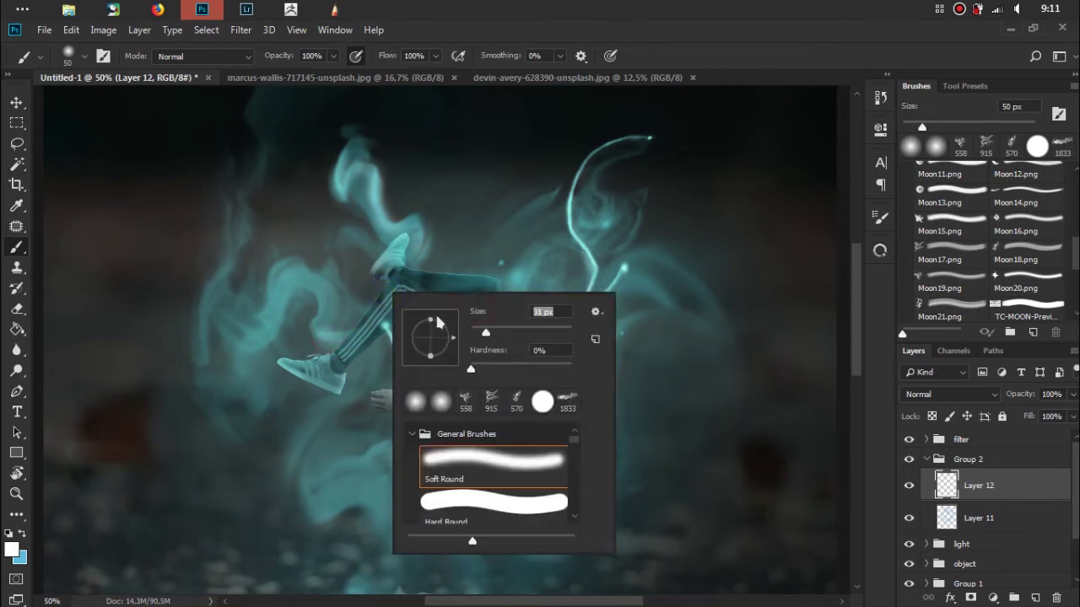
key("Return")
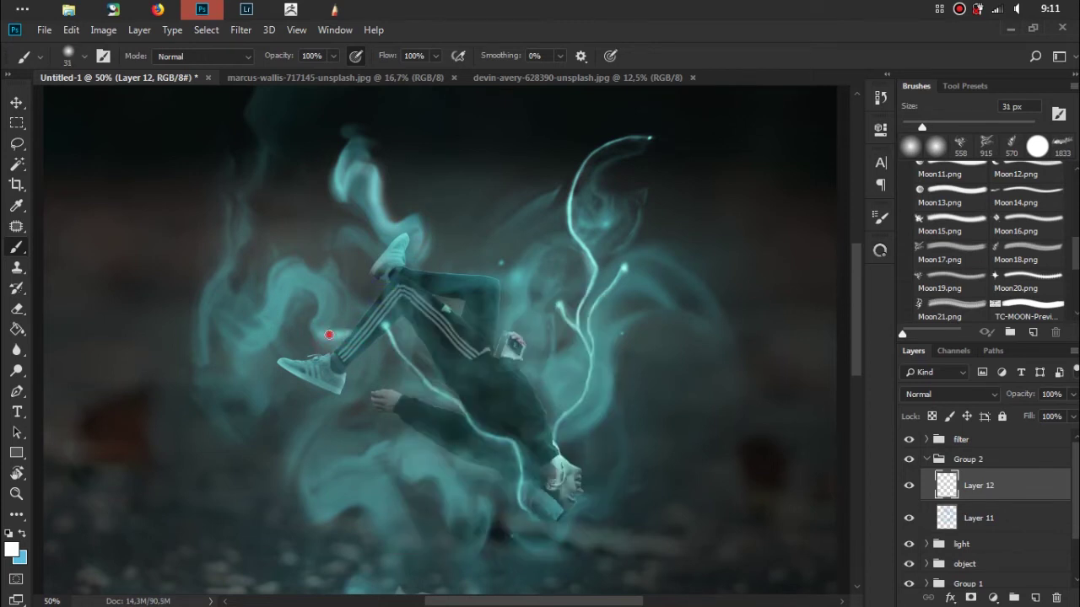
left_click_drag(323, 331, 297, 292)
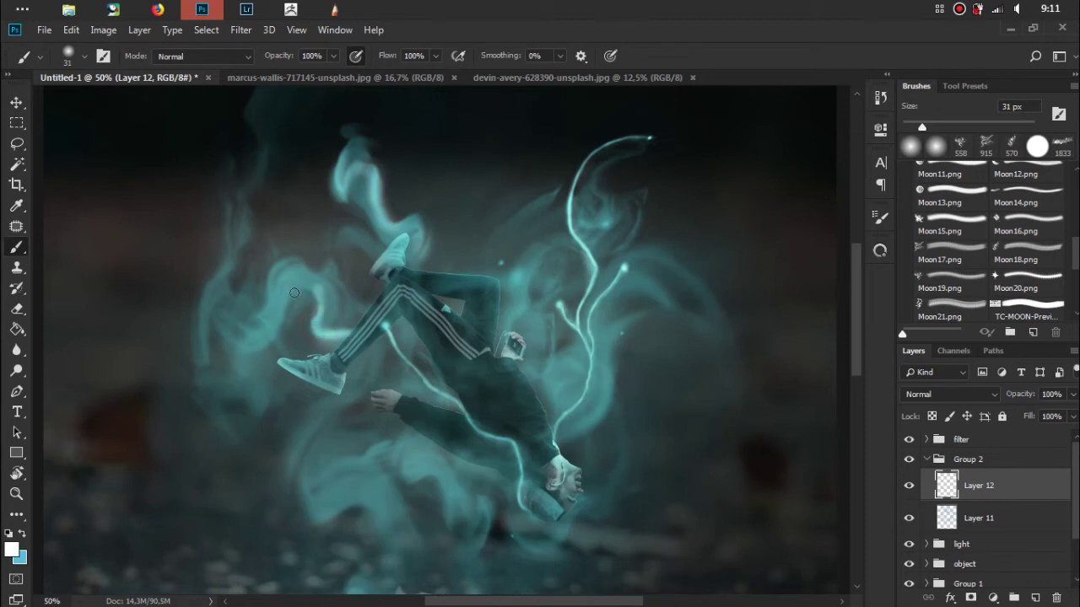
right_click(331, 295)
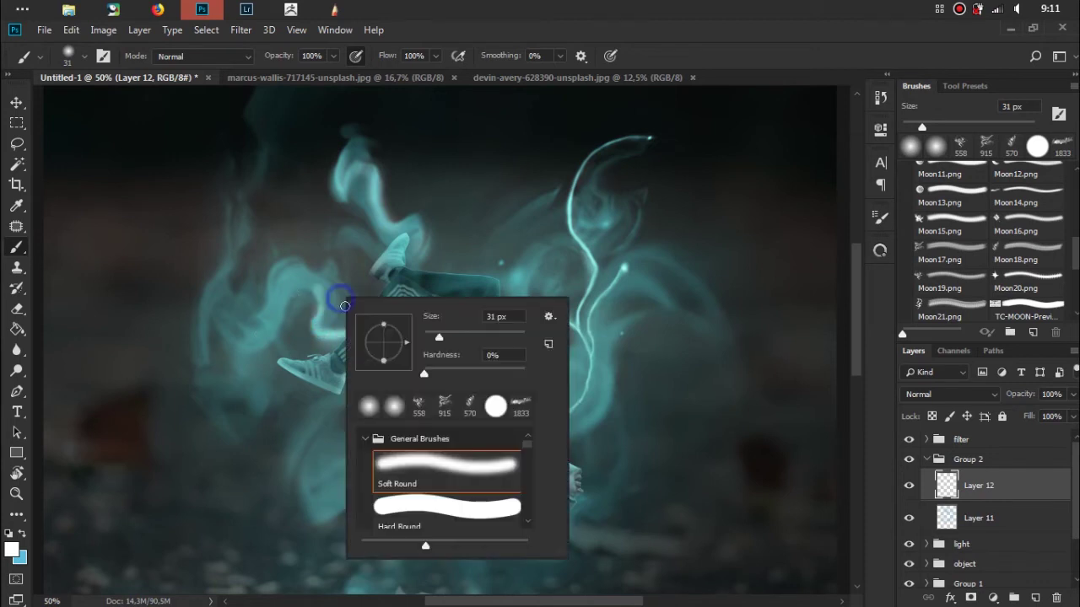
left_click_drag(436, 318, 442, 318)
key("Return")
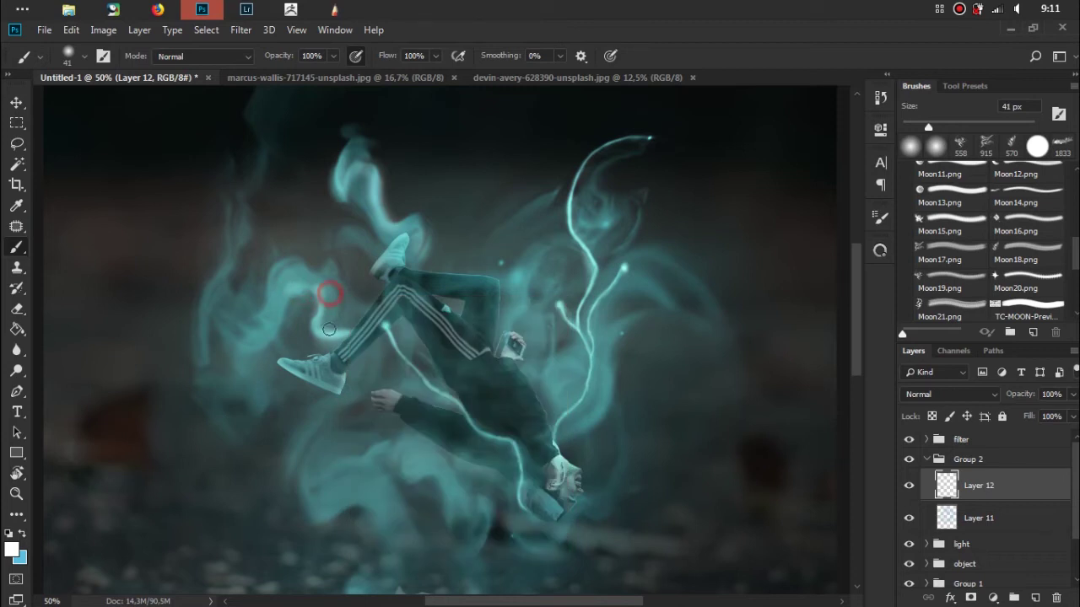
left_click_drag(325, 321, 342, 333)
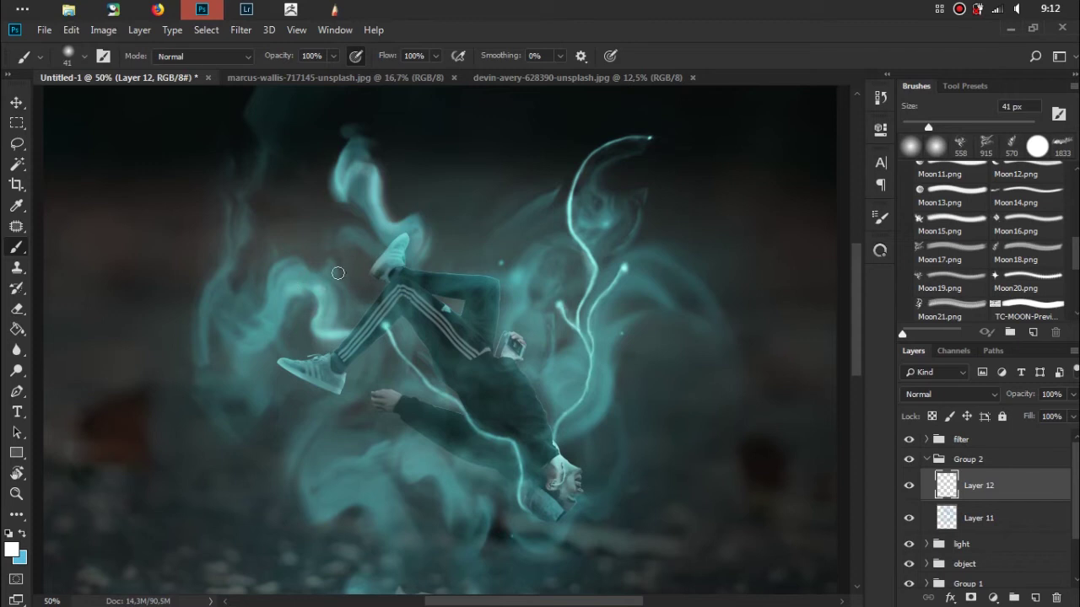
With an 81 px brush, brighten the smoke swirl near the foot and left of the figure
right_click(353, 266)
left_click(473, 306)
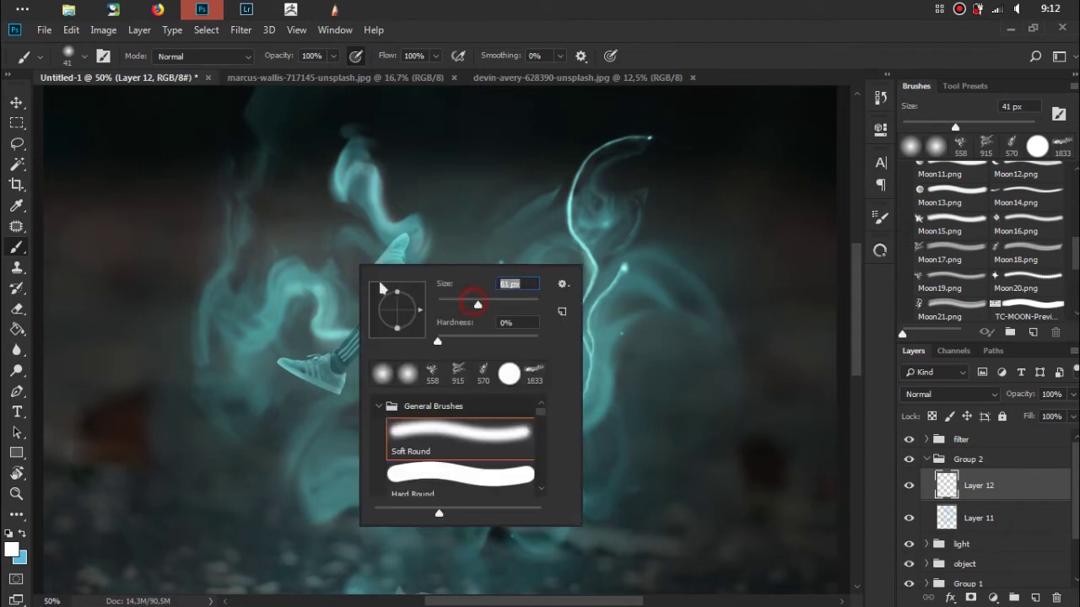
left_click(277, 270)
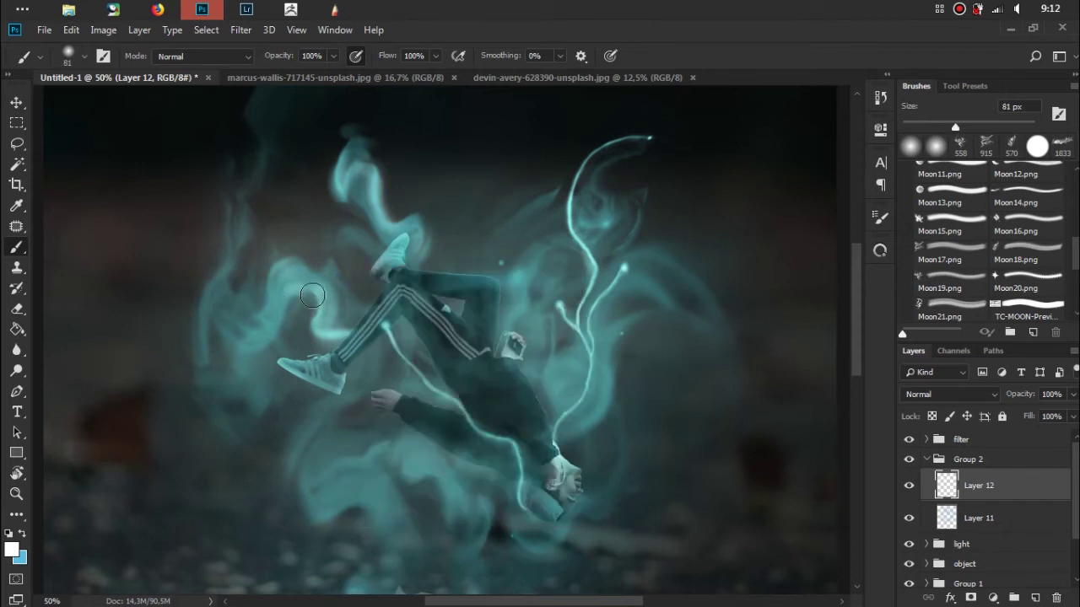
left_click(297, 292)
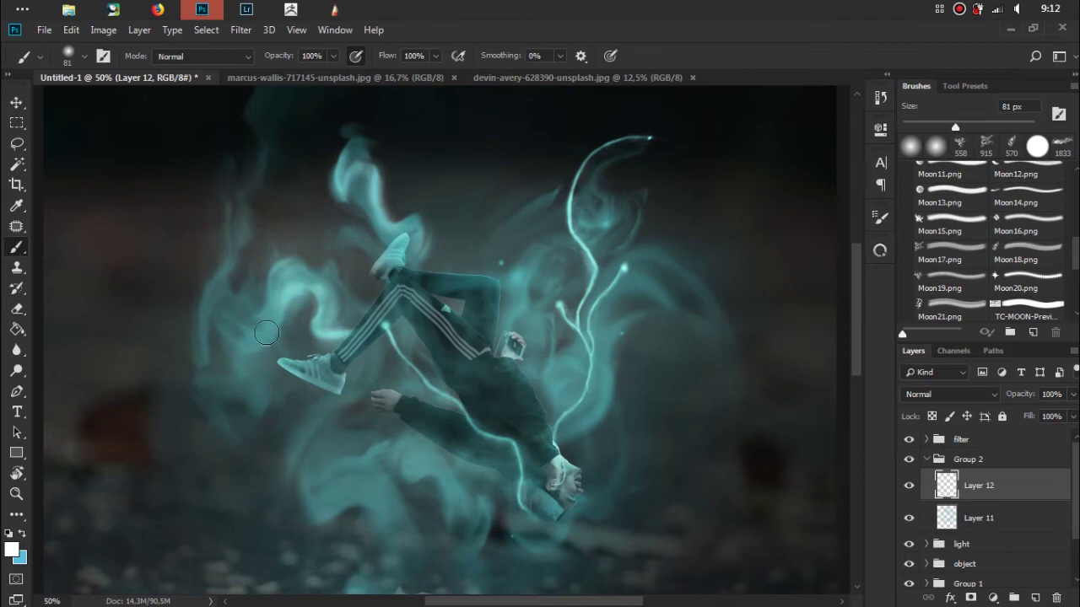
mouse_move(259, 350)
left_mouse_down()
mouse_move(220, 335)
mouse_move(287, 307)
left_mouse_up()
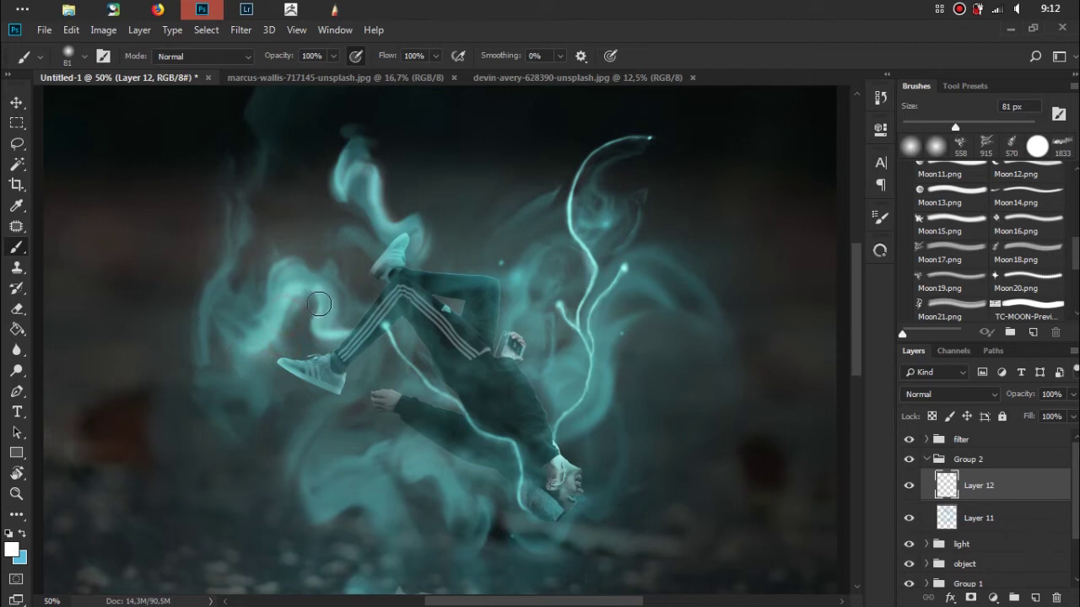
left_click_drag(288, 307, 303, 298)
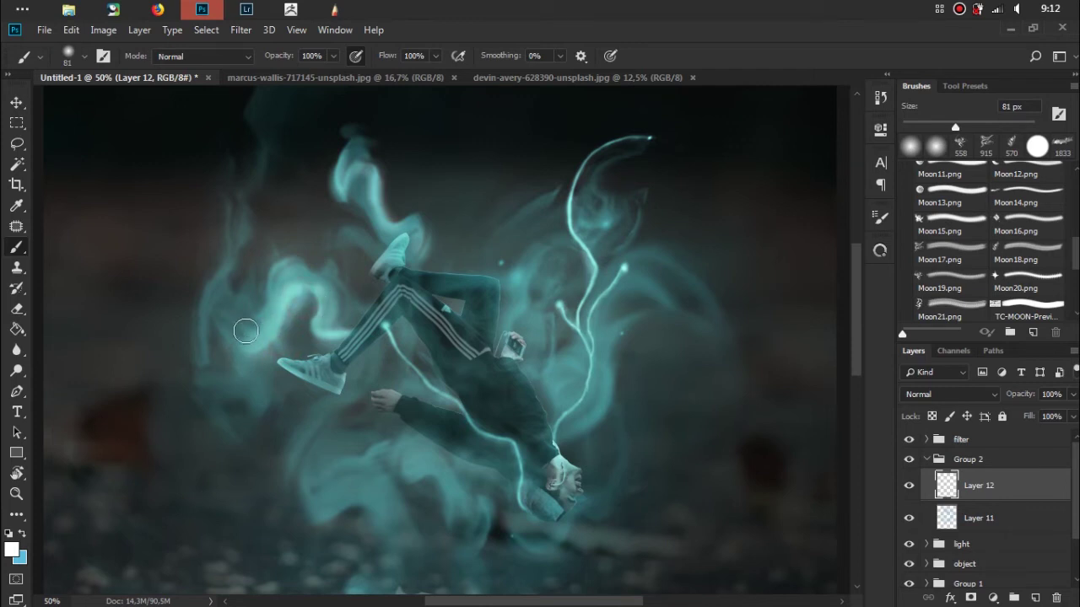
left_click_drag(226, 332, 214, 321)
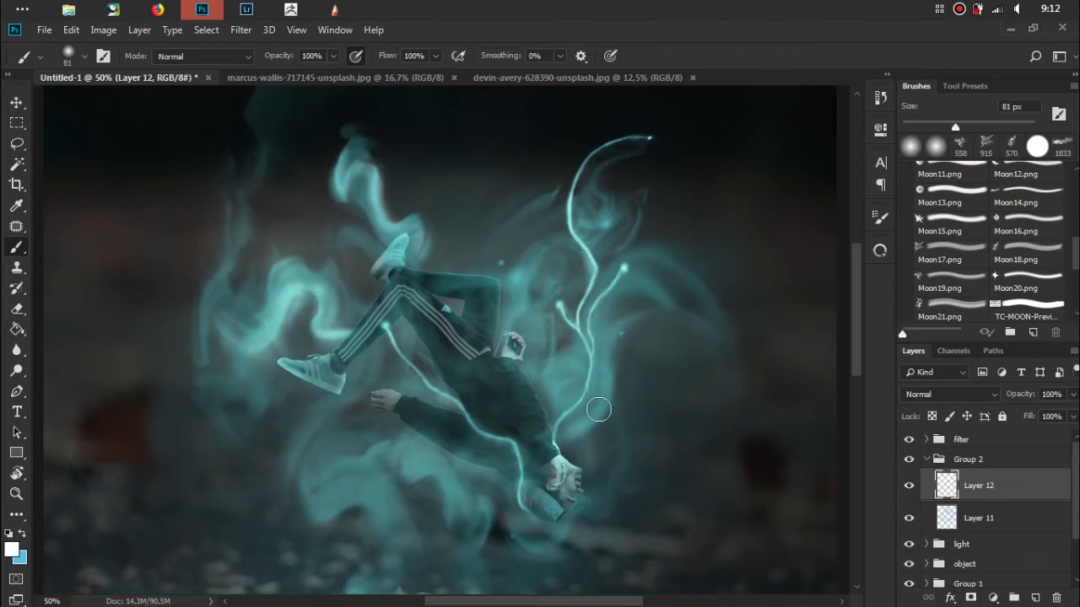
Zoom out and centre the whole composition in view
left_click(638, 318)
left_click(626, 288)
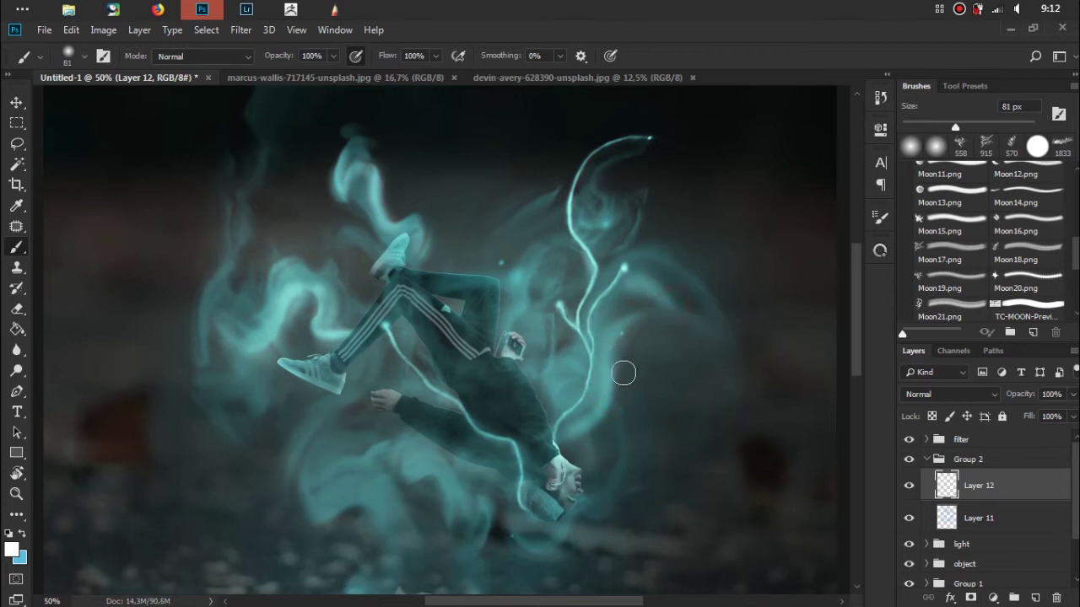
key("ctrl+minus")
left_click_drag(600, 383, 608, 361)
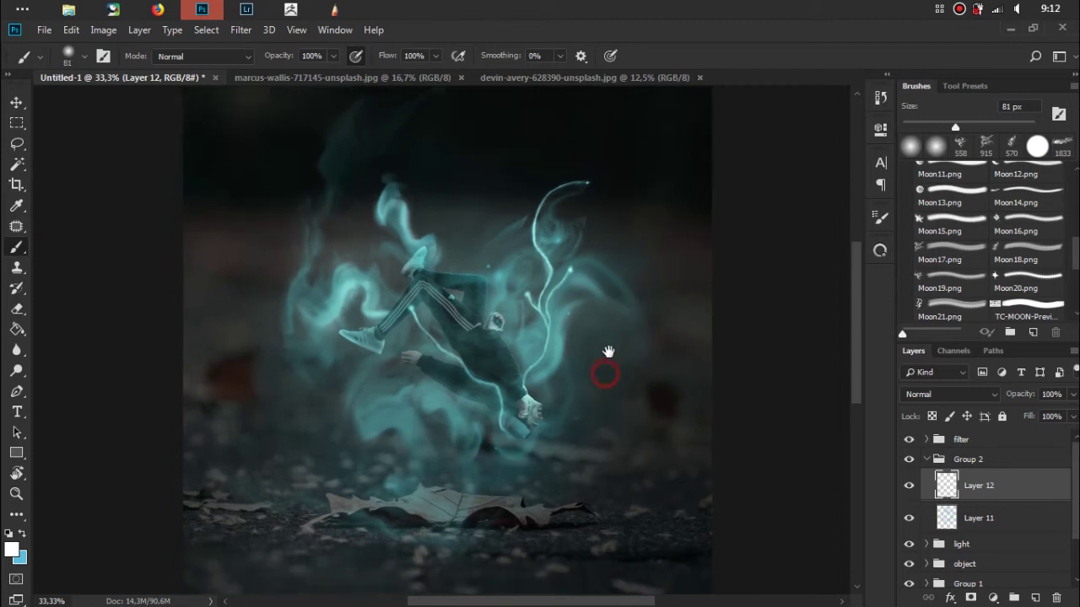
Brighten the smoke below the figure's arm
left_click(519, 341)
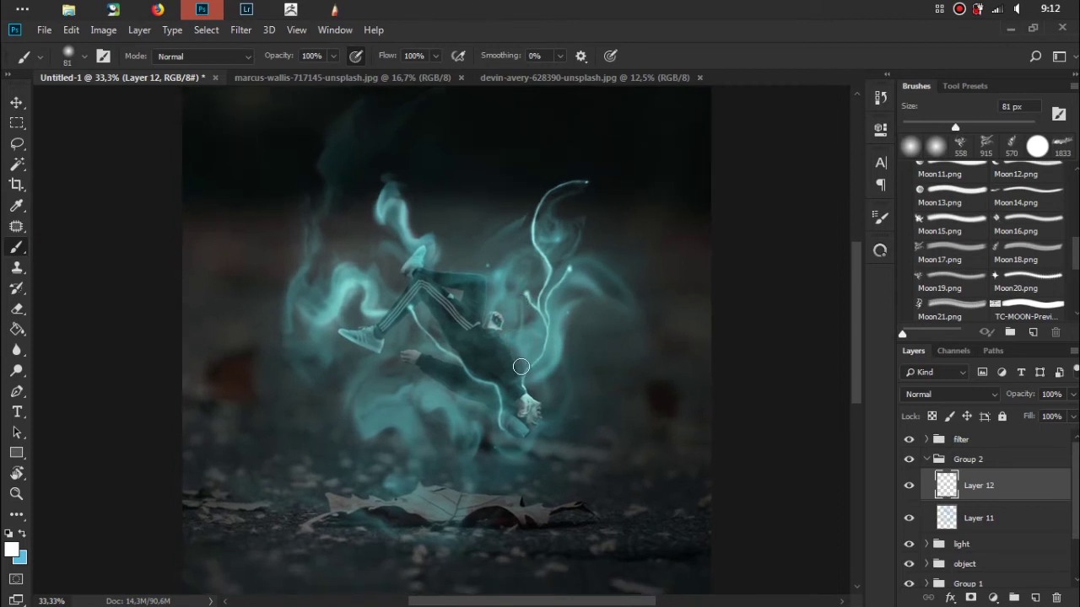
left_click(521, 367)
left_click_drag(520, 346, 518, 333)
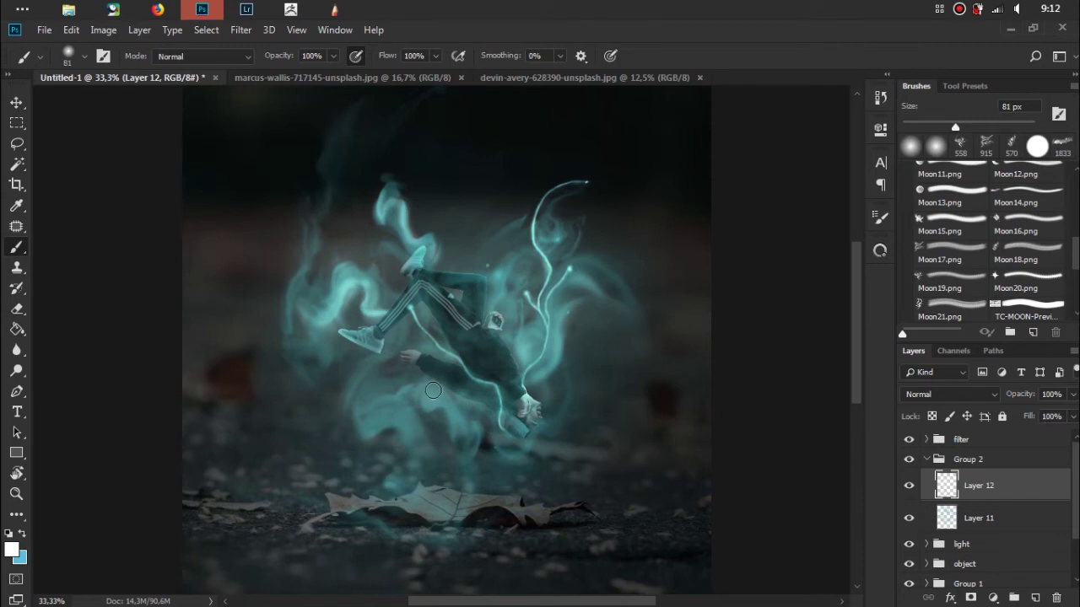
left_click_drag(427, 382, 434, 396)
With a 52 px brush, brighten the smoke beneath the falling man and near his arm
right_click(494, 390)
left_click_drag(595, 390, 575, 367)
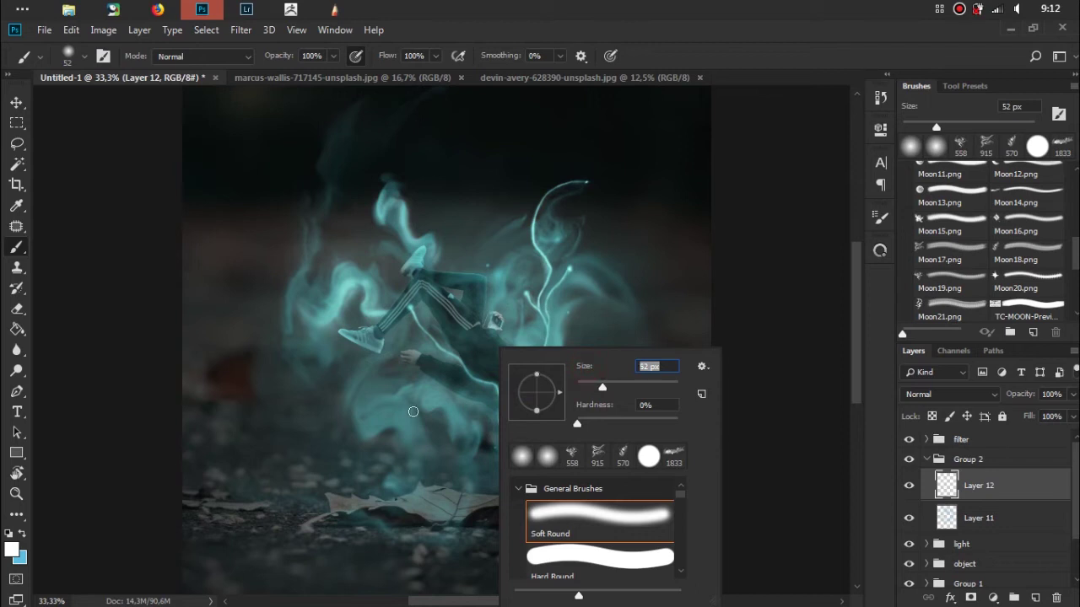
key("Return")
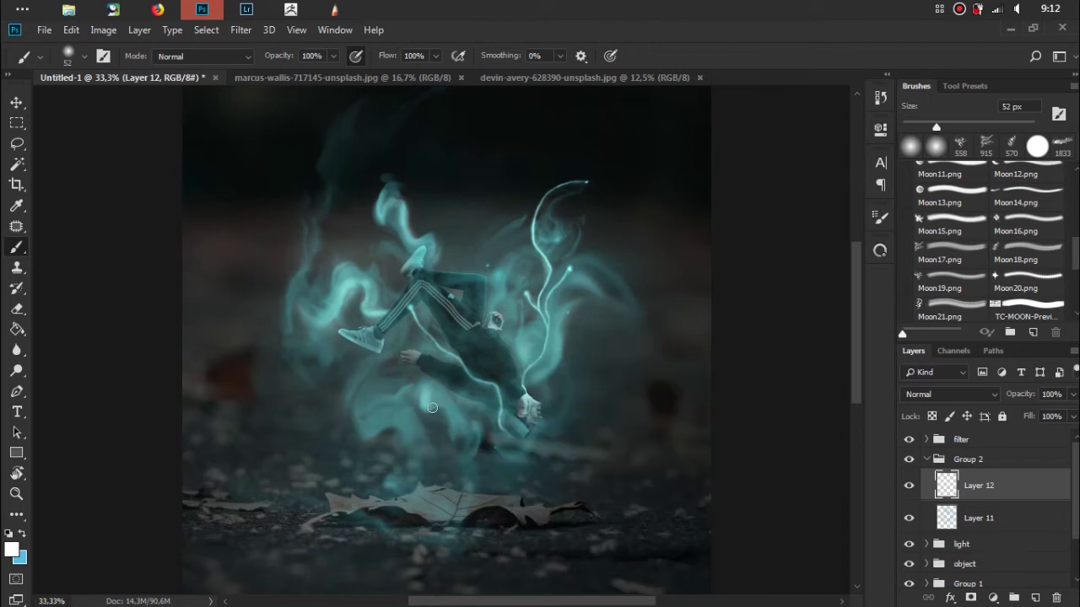
left_click_drag(431, 396, 455, 437)
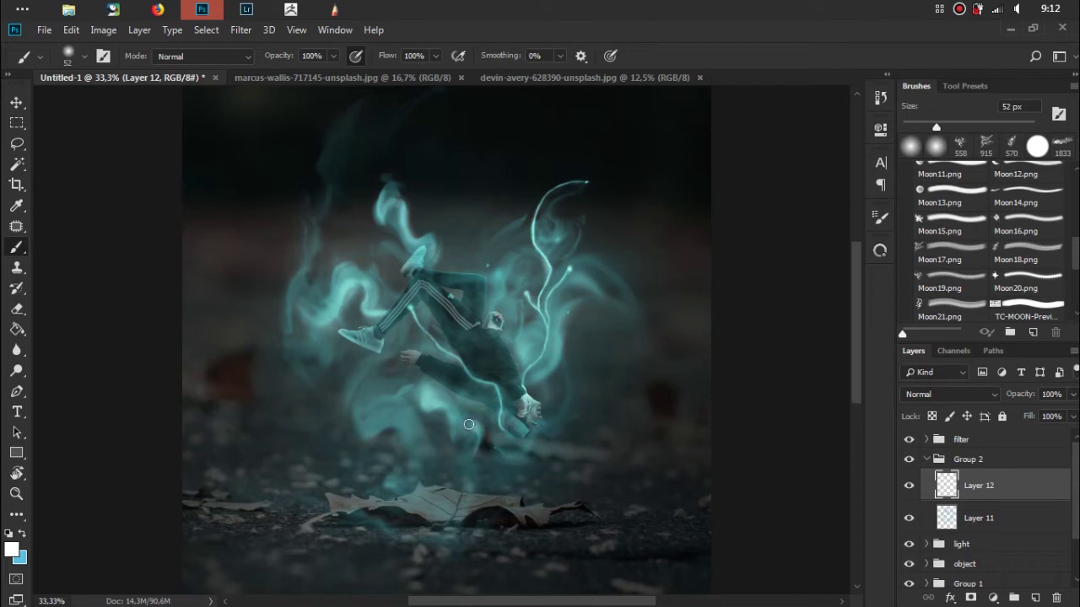
left_click_drag(472, 428, 464, 440)
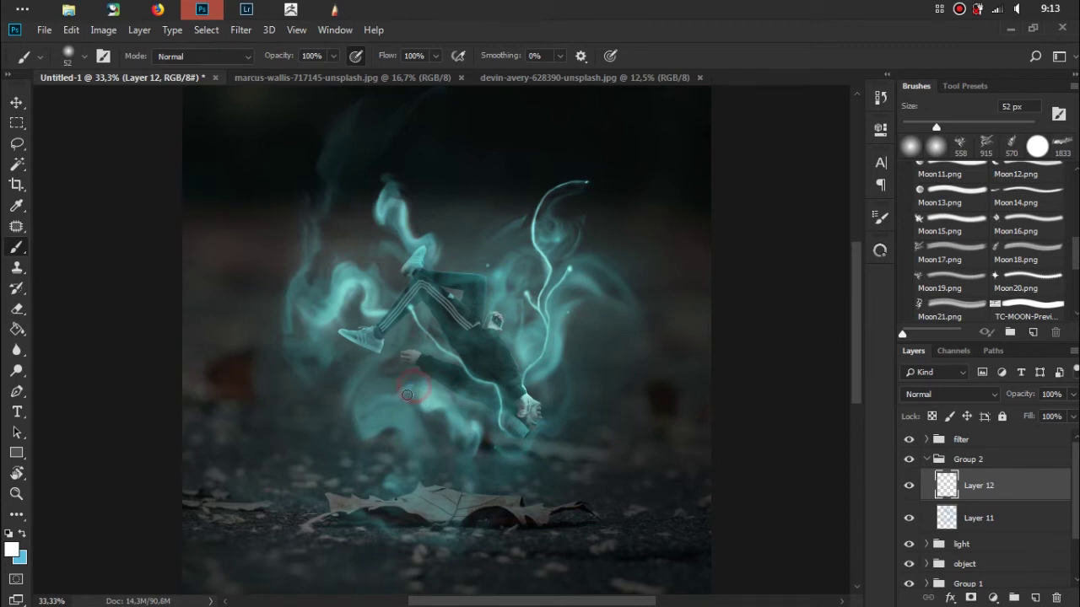
left_click_drag(375, 404, 405, 395)
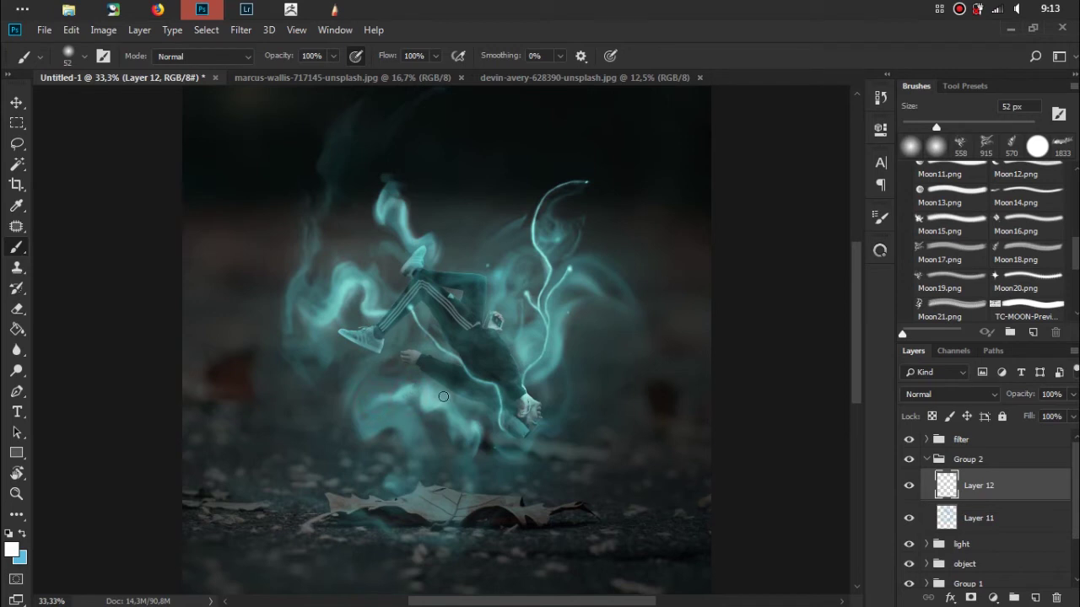
Paint brighter cyan smoke around the figure at 105 px, then zoom out and toggle Layer 11
right_click(541, 396)
left_click_drag(570, 387, 583, 387)
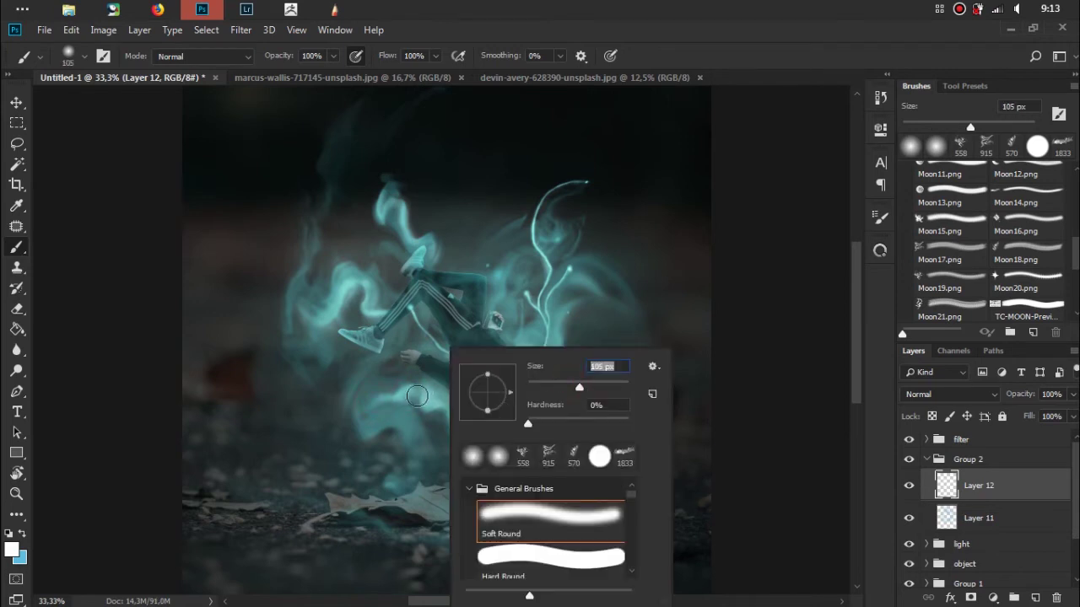
key("Return")
left_click_drag(412, 392, 369, 388)
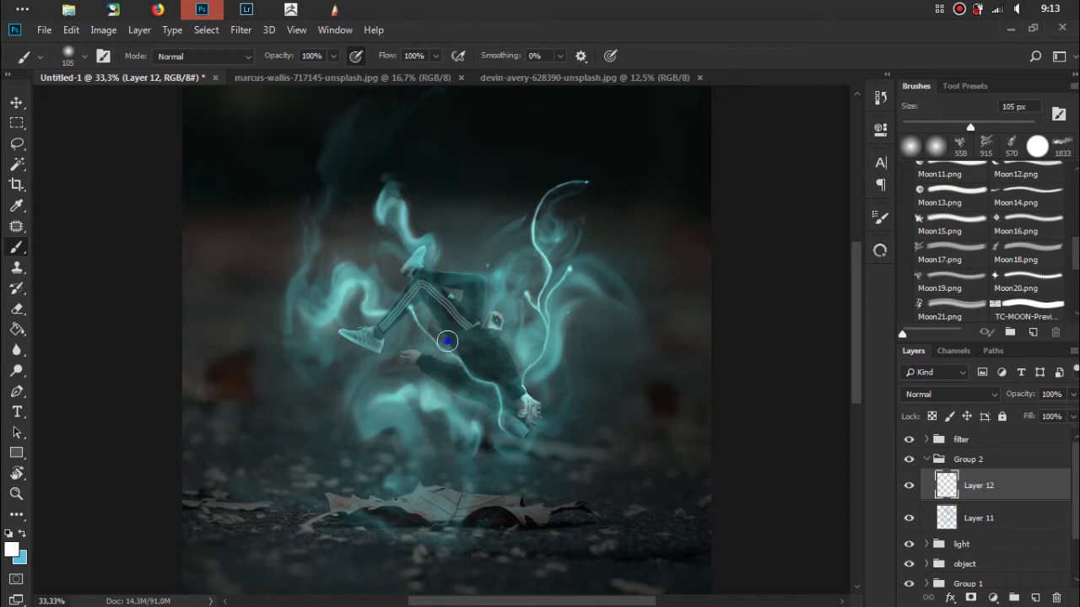
right_click(447, 341)
left_click(774, 65)
key("ctrl+minus")
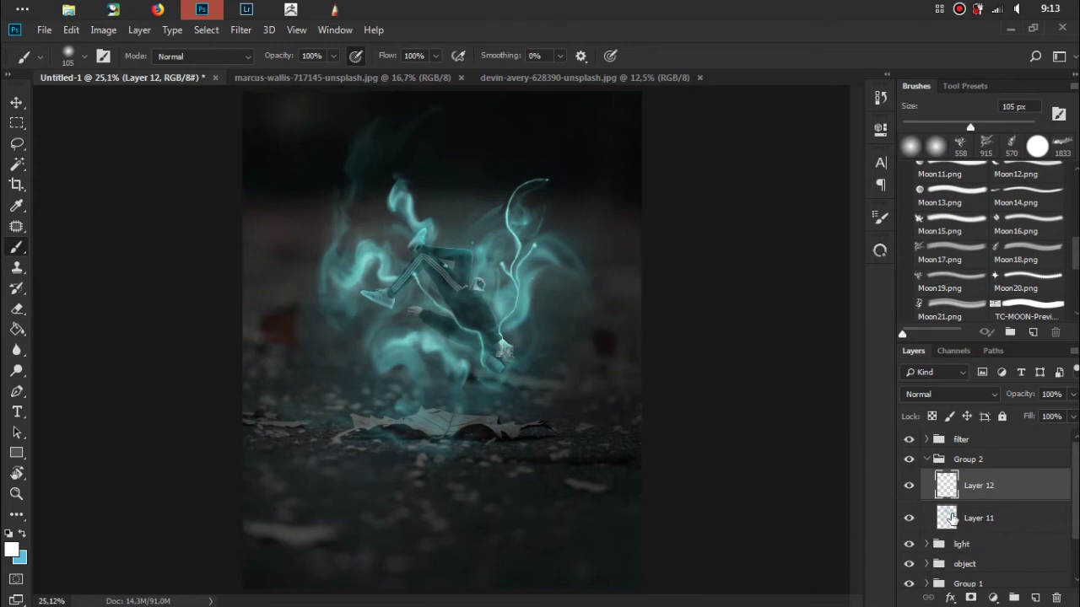
left_click(909, 521)
On Layer 11, swap in the teal colour and set the brush size to 338 px
left_click(979, 518)
key("x")
right_click(579, 369)
left_click_drag(707, 387, 745, 388)
left_click(326, 440)
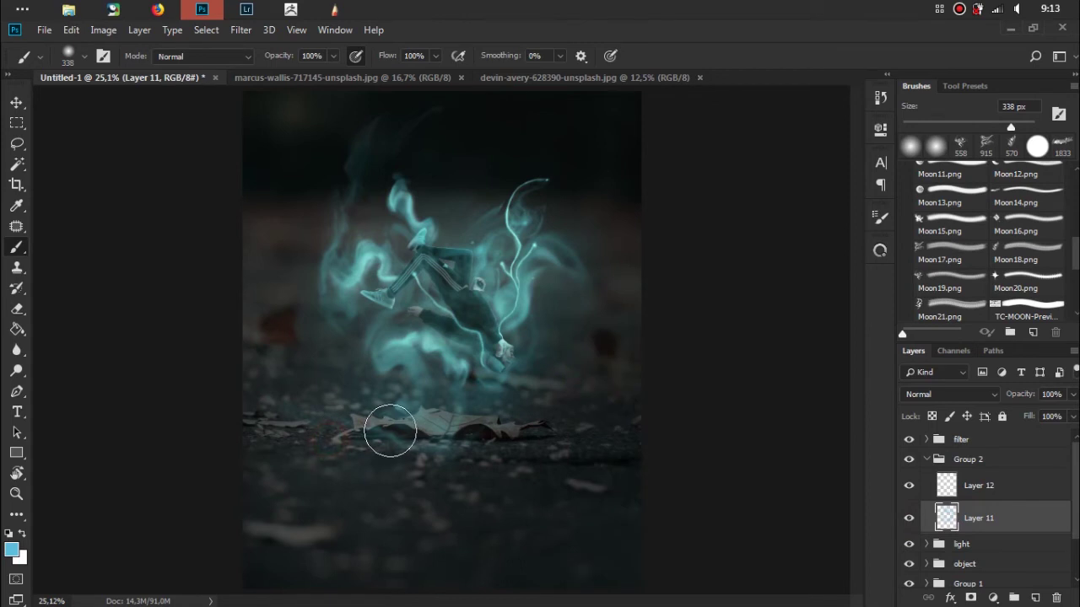
Paint a soft teal glow across the leaf from both ends, then select Layer 12
left_click_drag(357, 407, 470, 434)
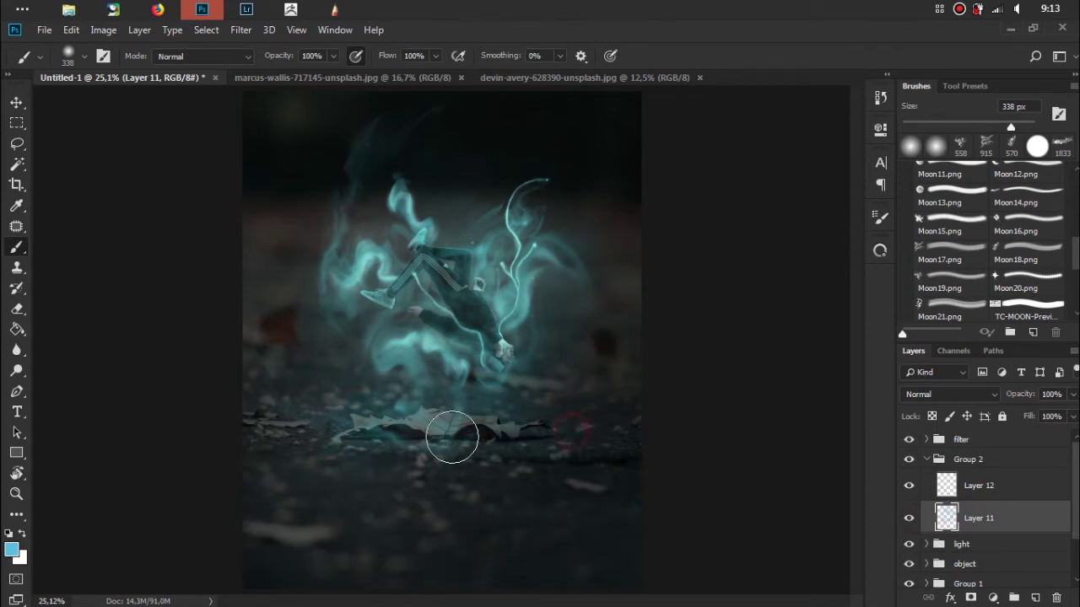
left_click_drag(531, 441, 439, 445)
left_click_drag(566, 436, 342, 434)
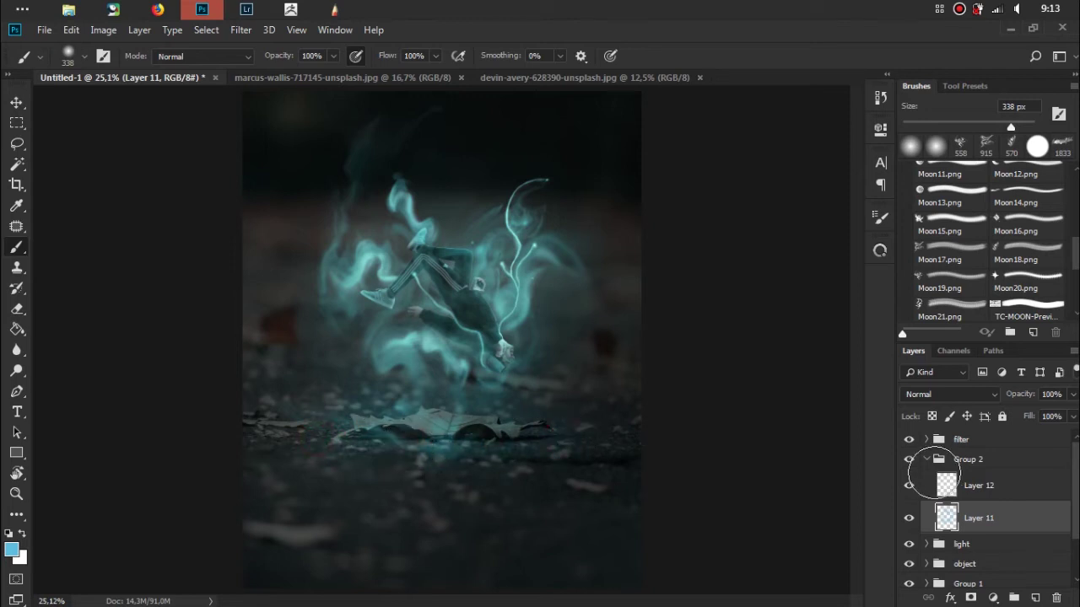
left_click(992, 488)
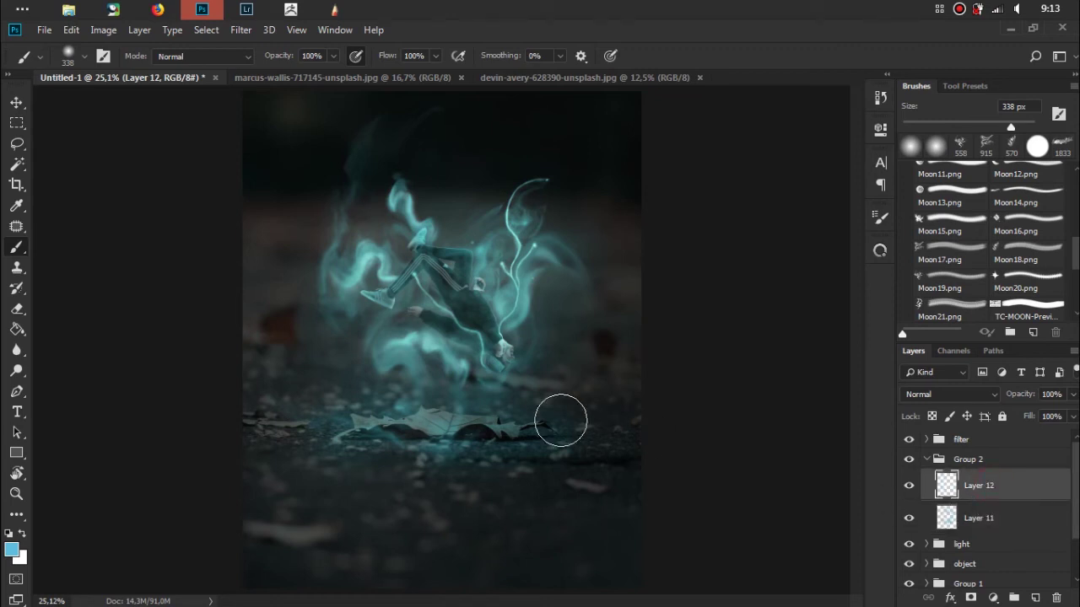
Switch the paint colour to white and shrink the brush to 114 px
left_click(21, 533)
right_click(475, 349)
left_click_drag(642, 387, 618, 387)
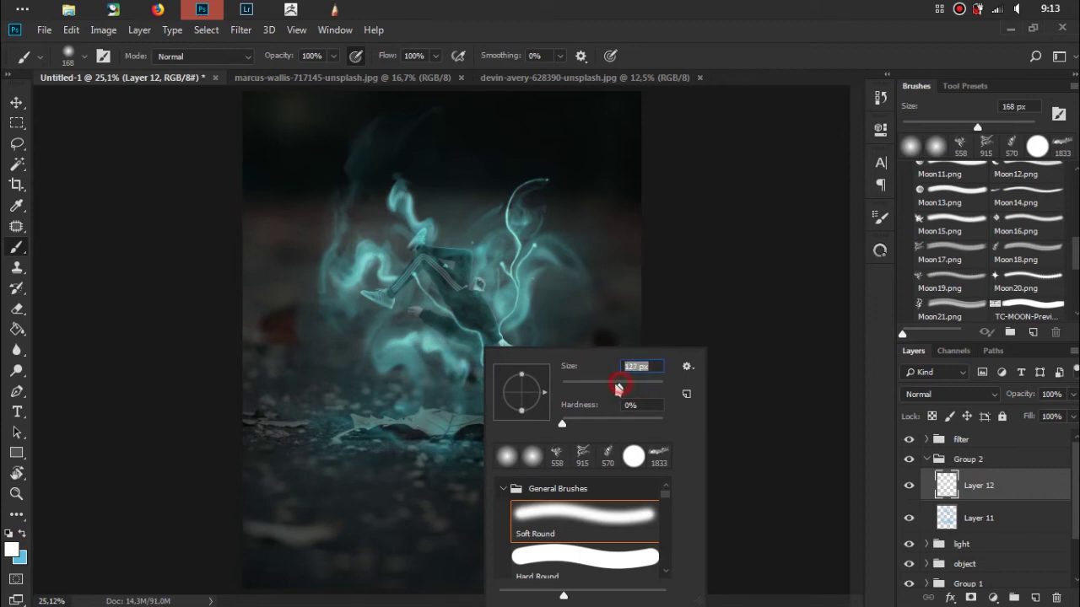
left_click(440, 417)
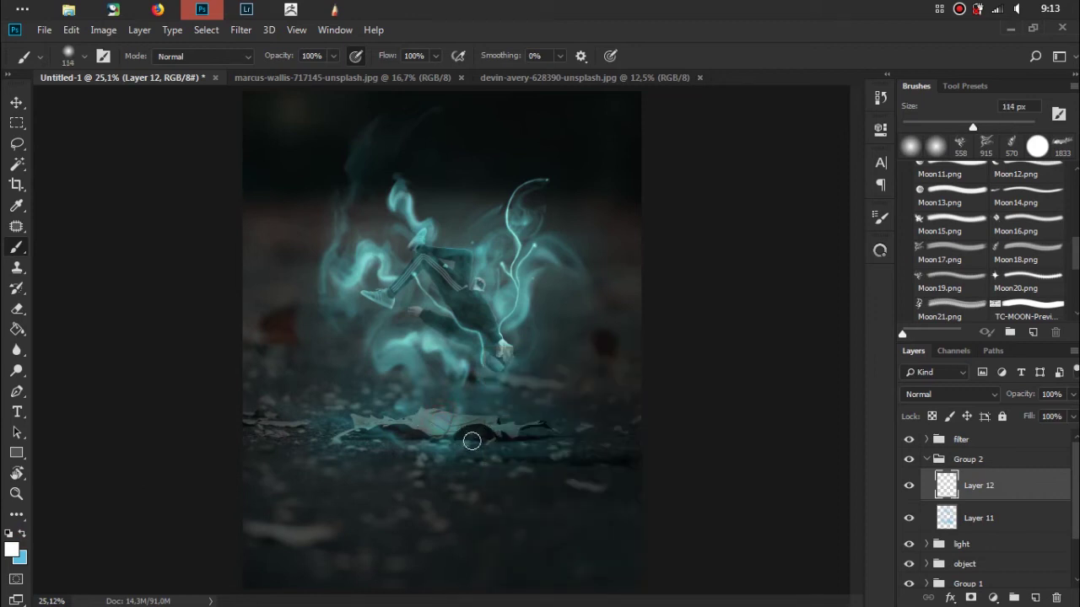
Paint a white highlight across the leaf, brightening its centre, left edge and right portion
mouse_move(448, 428)
left_mouse_down()
mouse_move(477, 422)
mouse_move(431, 421)
left_mouse_up()
left_click(429, 419)
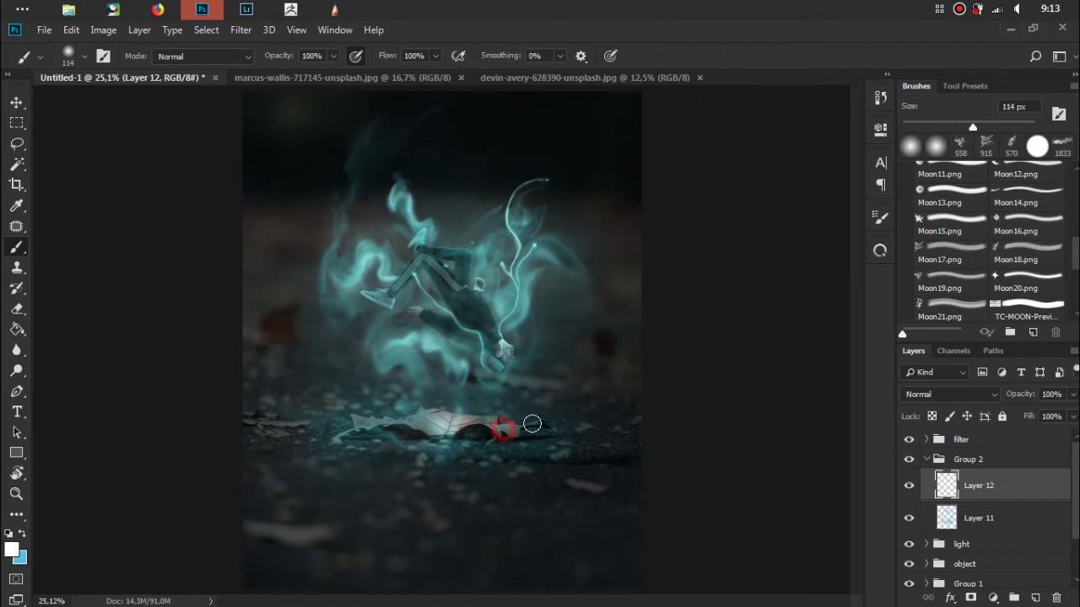
left_click_drag(495, 425, 436, 431)
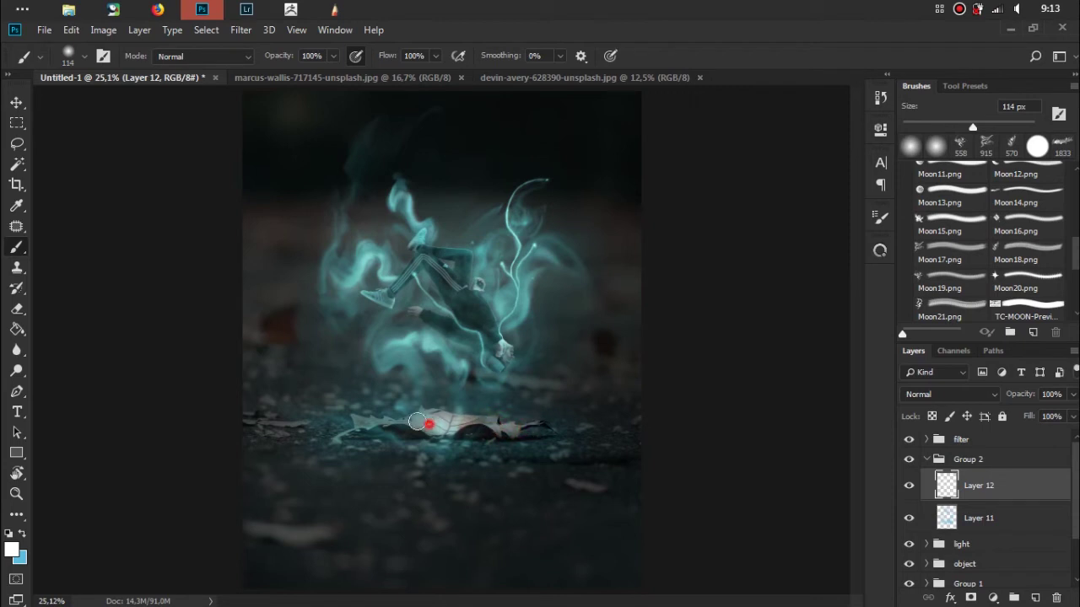
left_click_drag(437, 431, 397, 426)
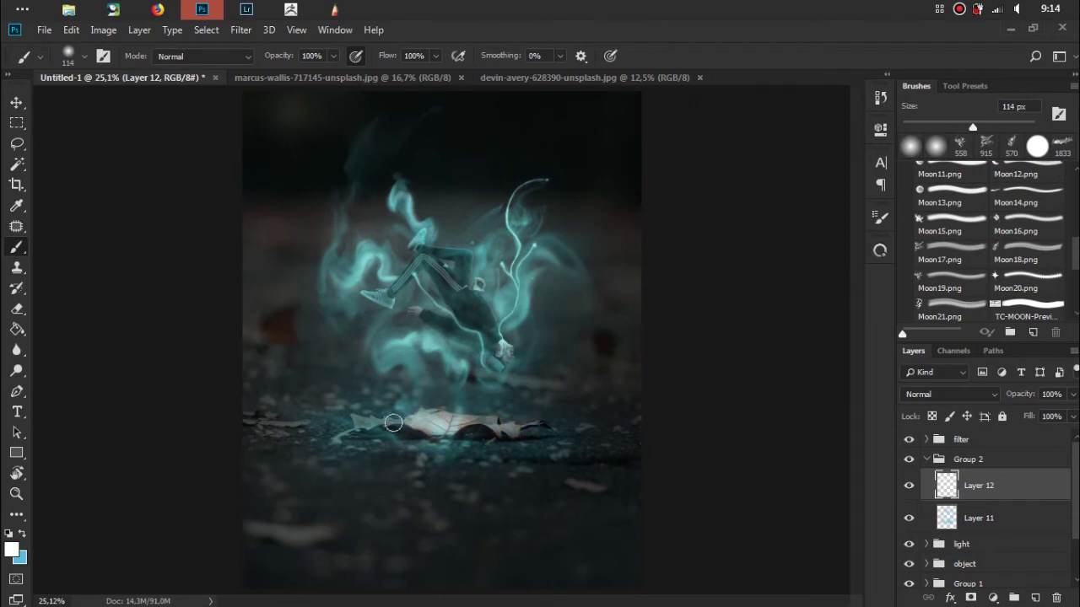
left_click_drag(397, 421, 361, 427)
left_click_drag(430, 418, 474, 423)
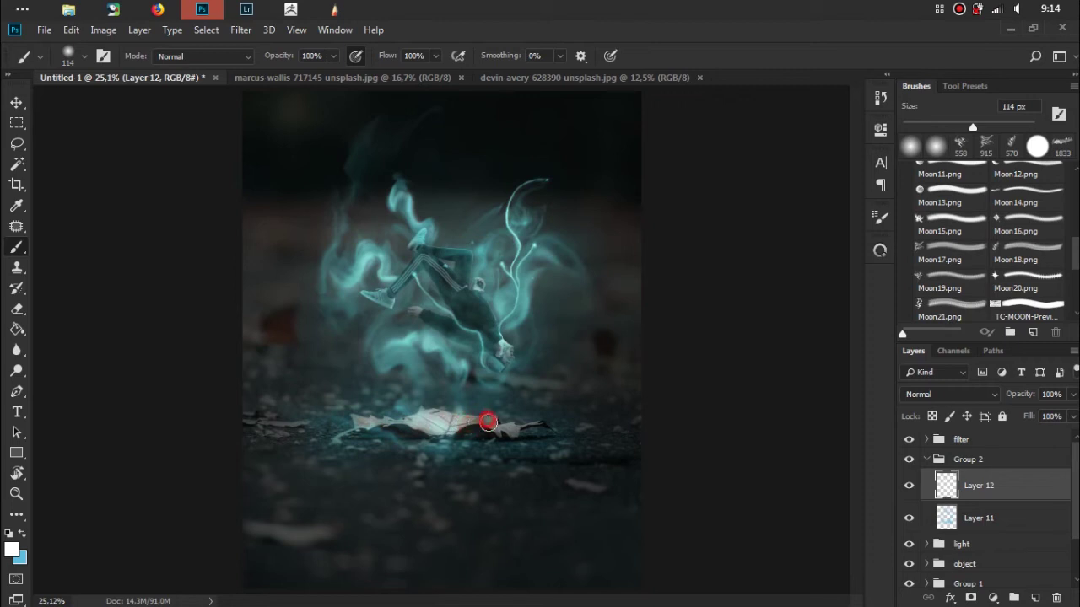
left_click_drag(475, 423, 552, 426)
mouse_move(383, 419)
left_mouse_down()
mouse_move(414, 433)
mouse_move(353, 428)
left_mouse_up()
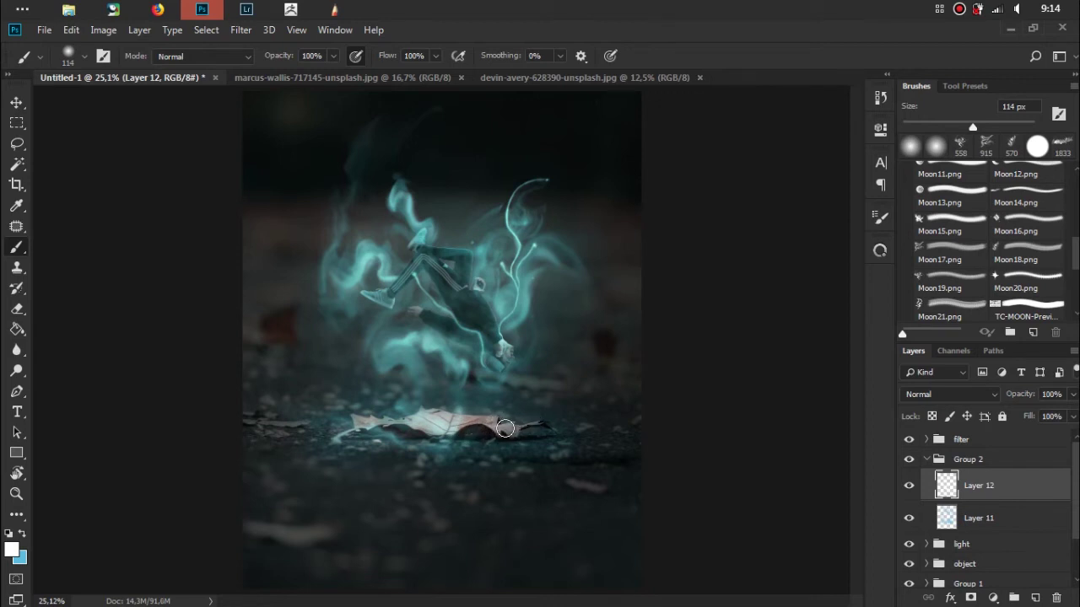
Erase excess highlight at the leaf's left edge, then touch up the centre with the brush
key("e")
left_click_drag(344, 429, 431, 443)
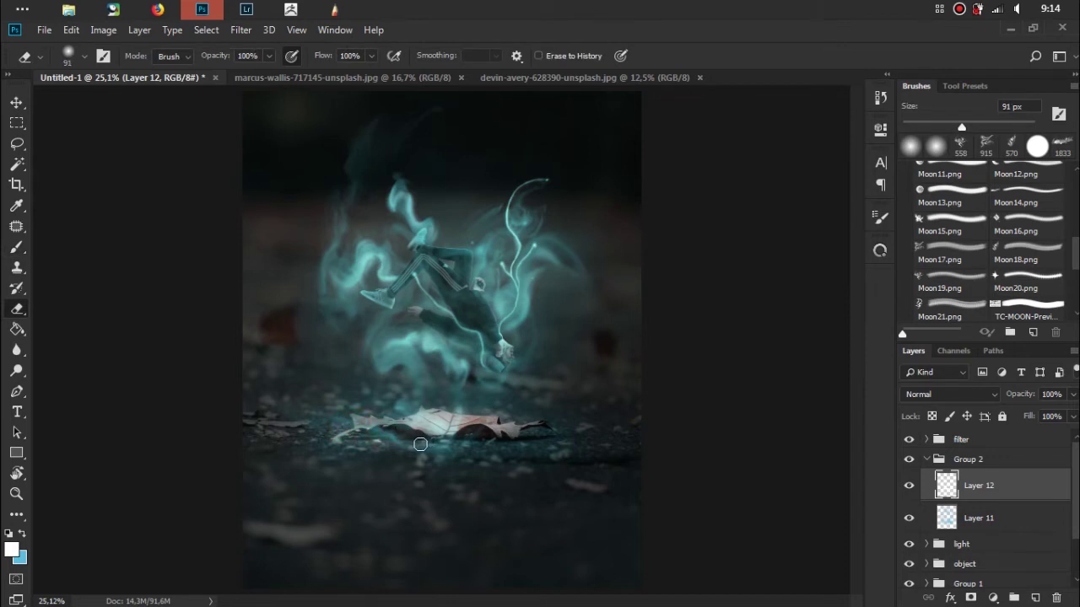
key("b")
left_click_drag(474, 422, 460, 423)
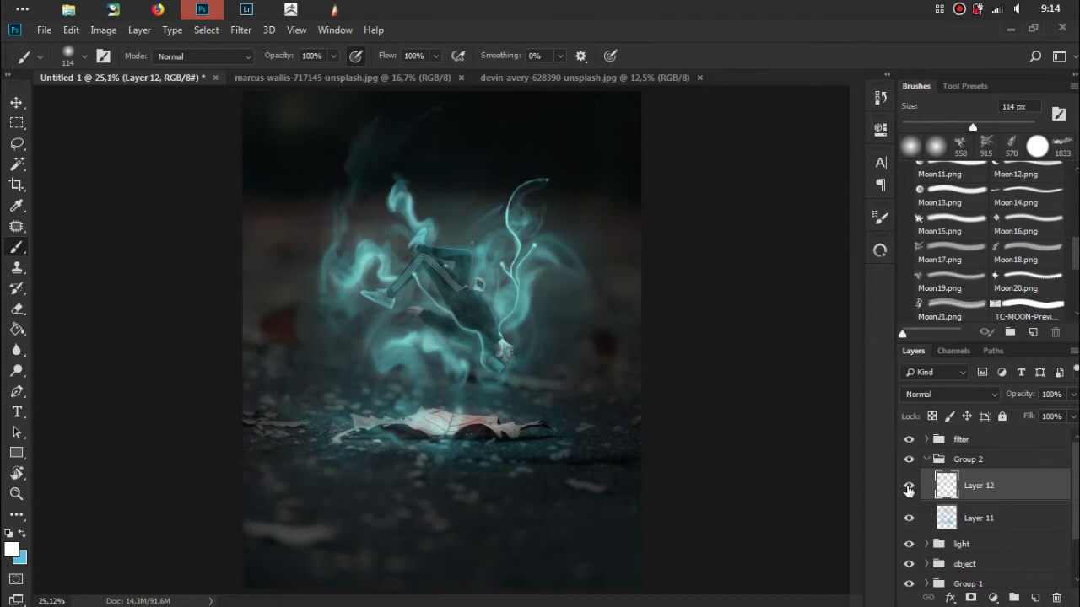
left_click(909, 490)
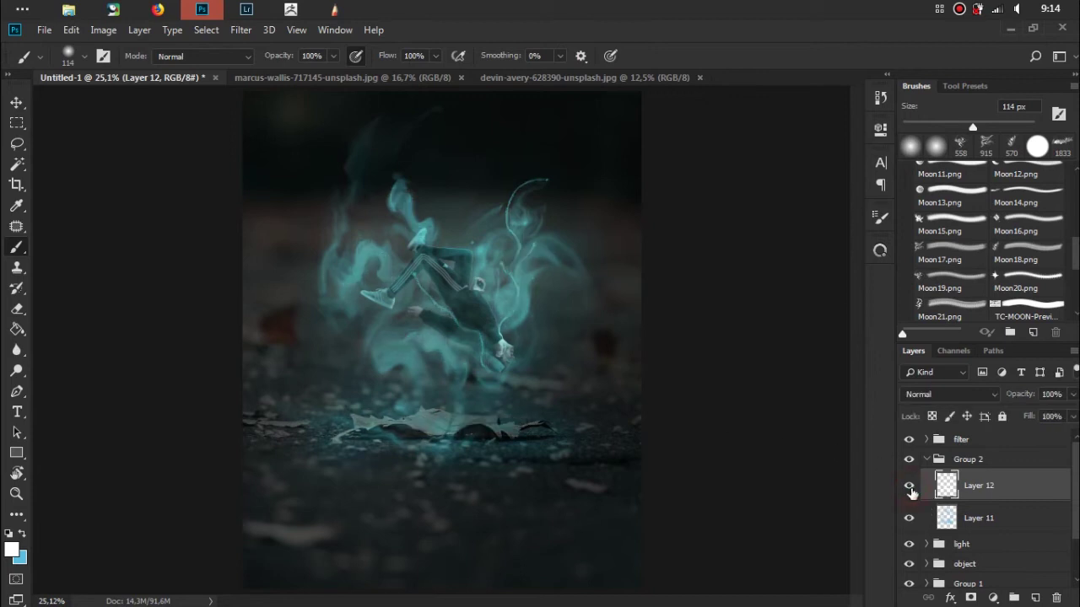
left_click(909, 489)
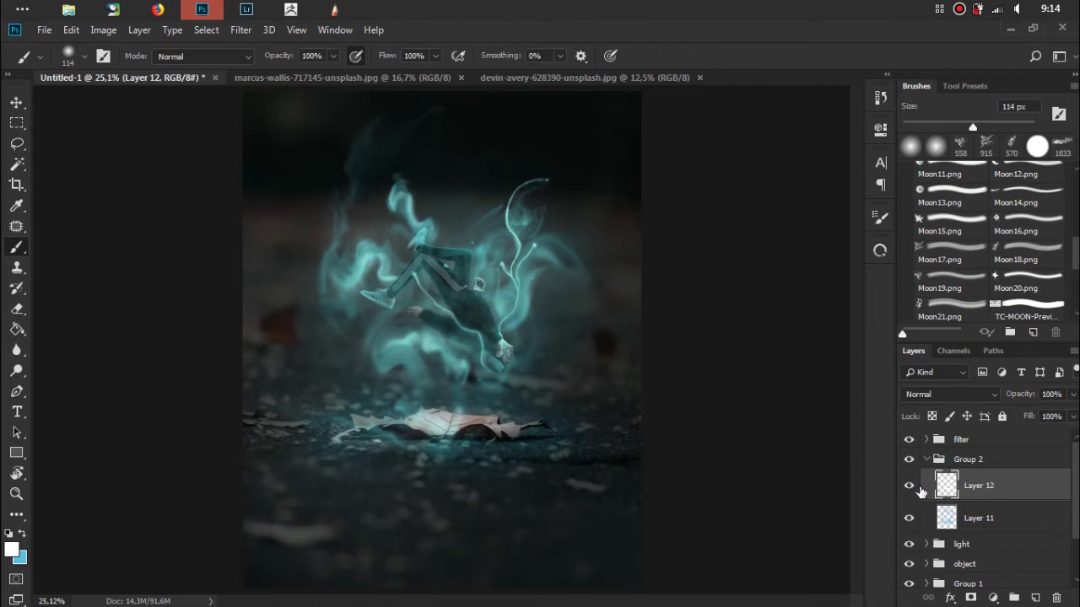
key("ctrl+minus")
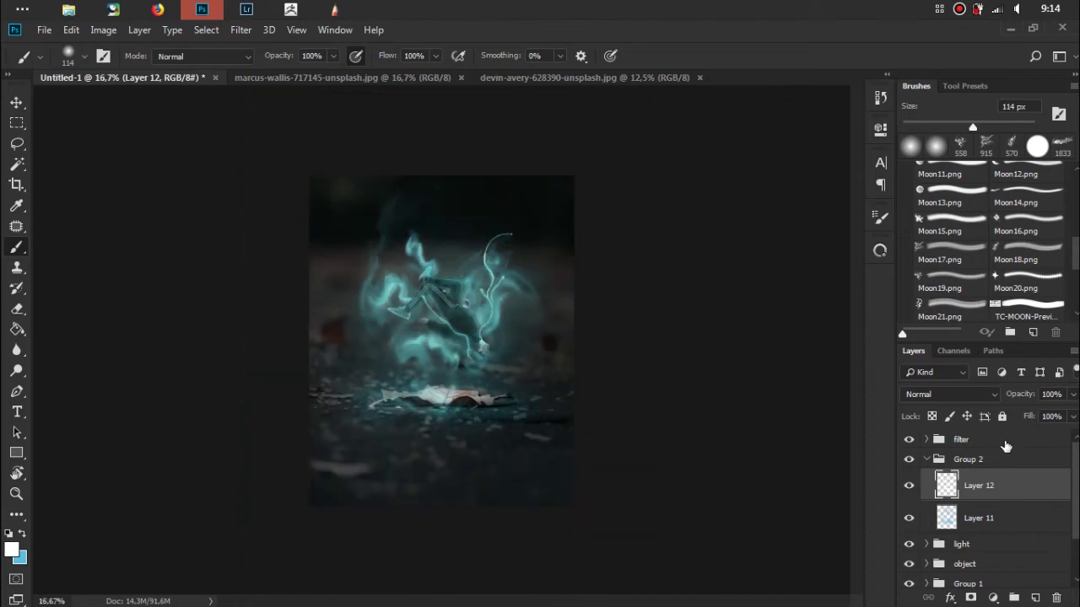
key("ctrl+plus")
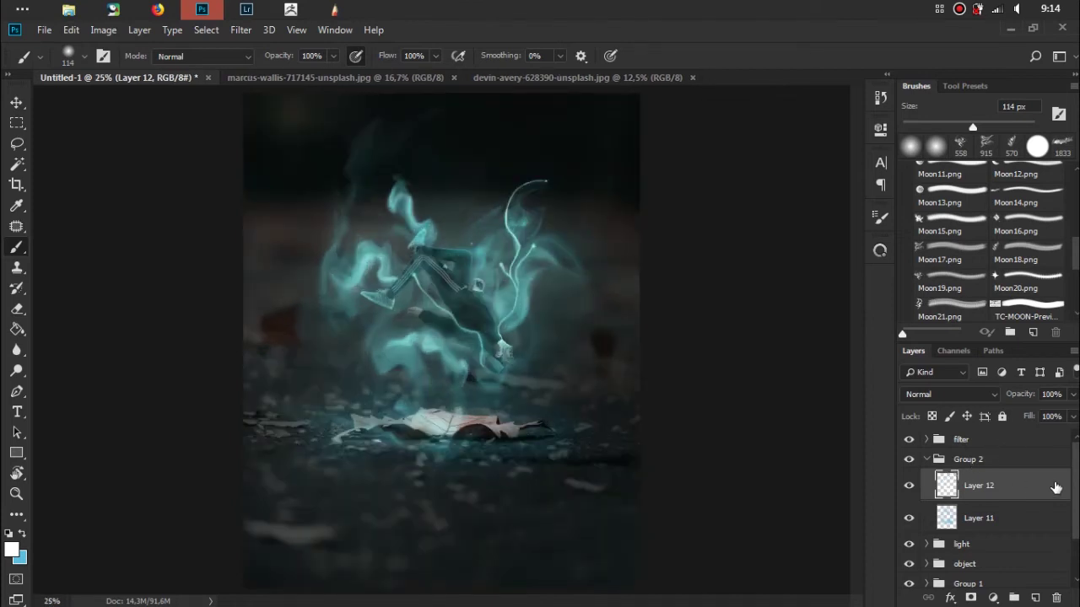
Collapse Group 2 and create a new Group 3 holding an empty Layer 13
left_click(928, 460)
left_click(1015, 599)
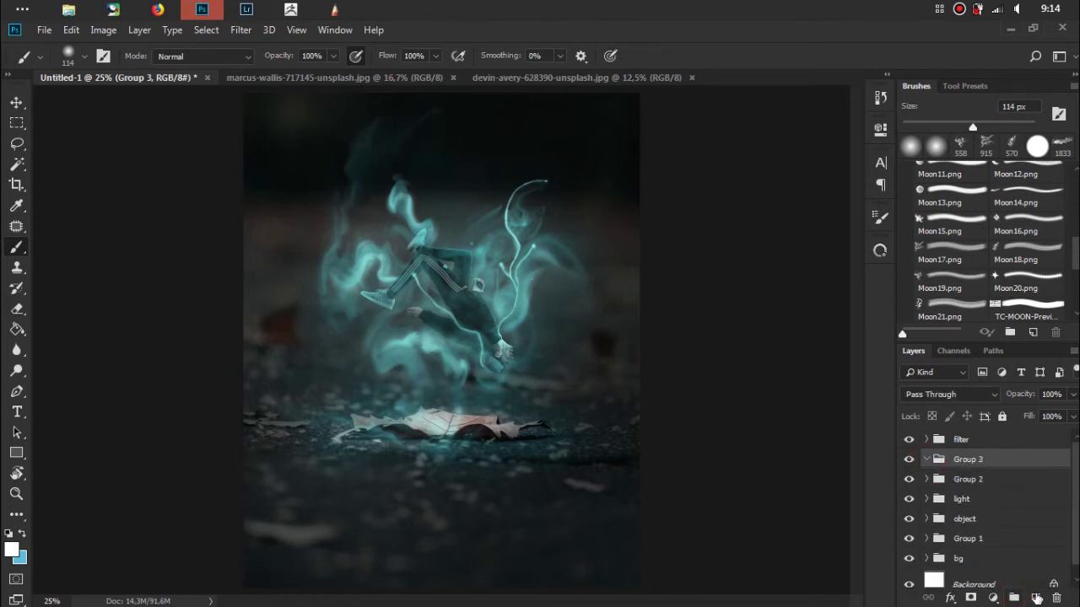
left_click(1035, 598)
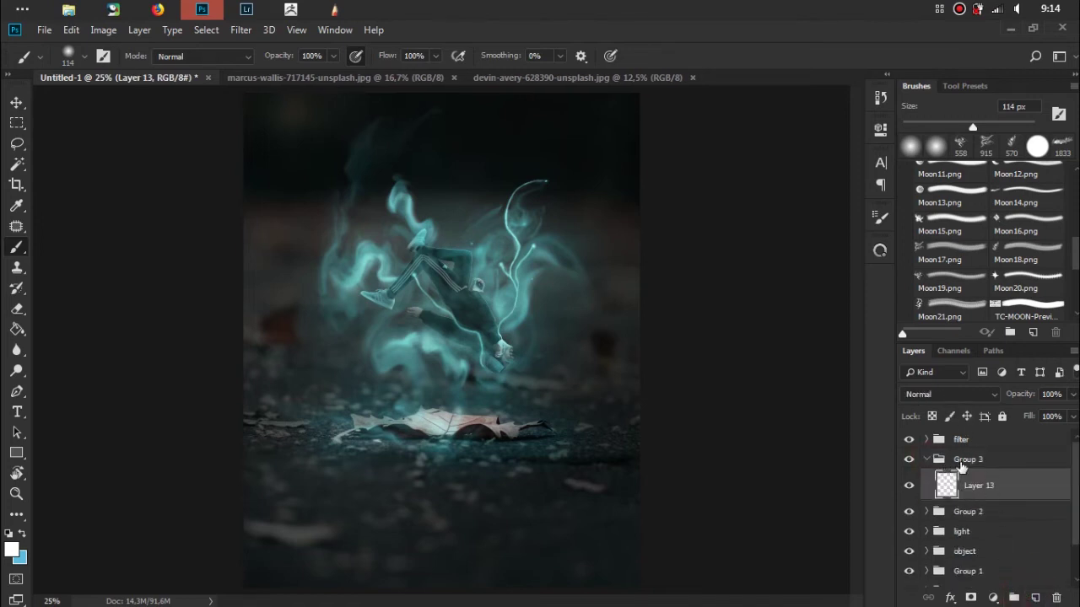
Expand the light group and toggle Layer 6's visibility to check its glow
left_click(927, 532)
scroll(1073, 496, "down", 1)
left_click(911, 530)
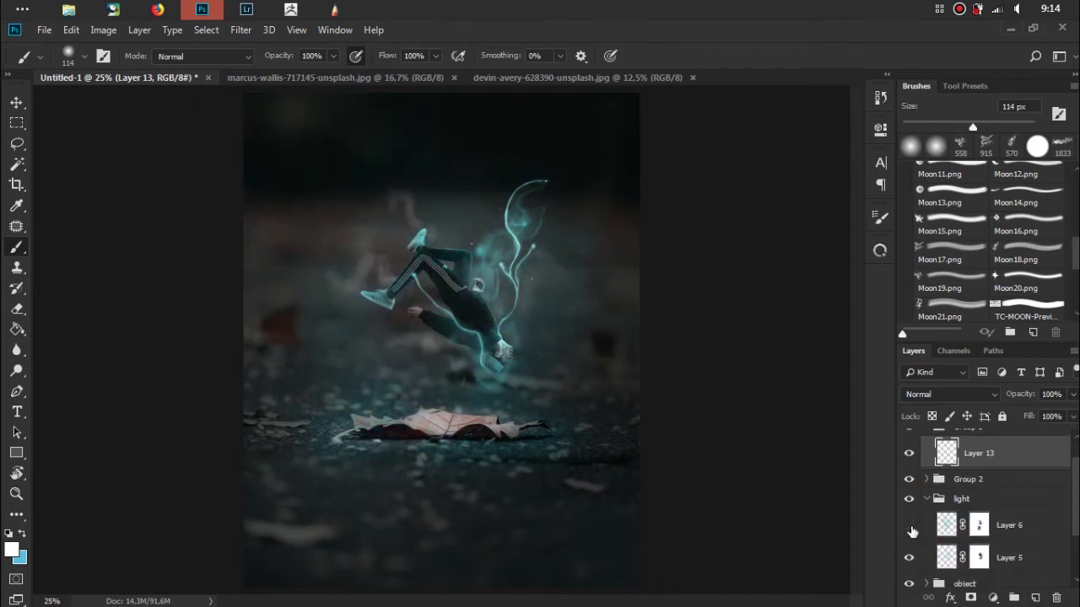
left_click(909, 528)
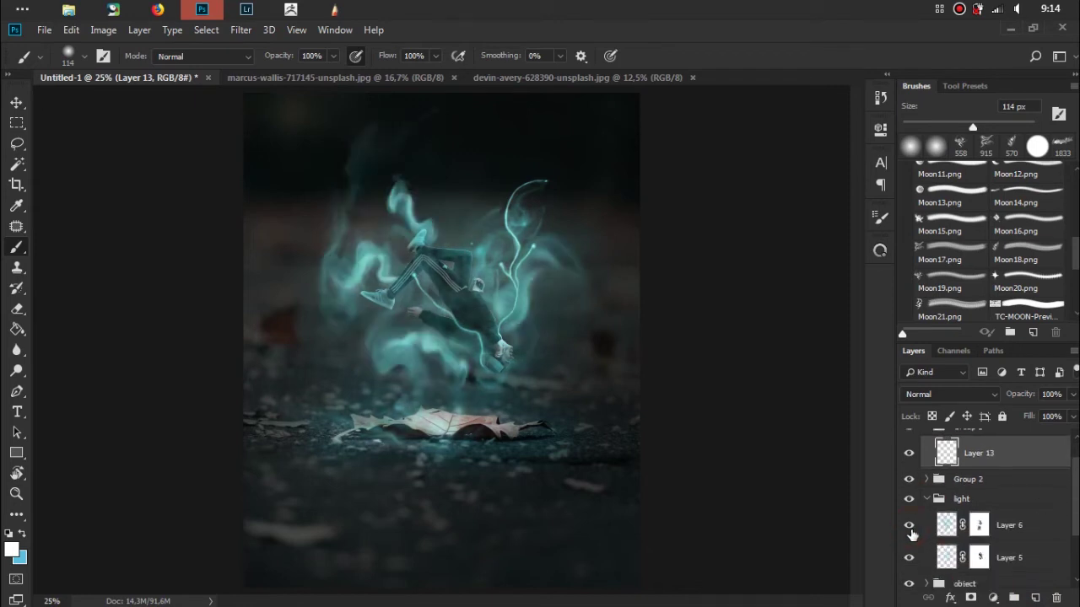
On Layer 6's mask, with a 259 px brush, mask out smoke below the leg and left of the hand
left_click(980, 526)
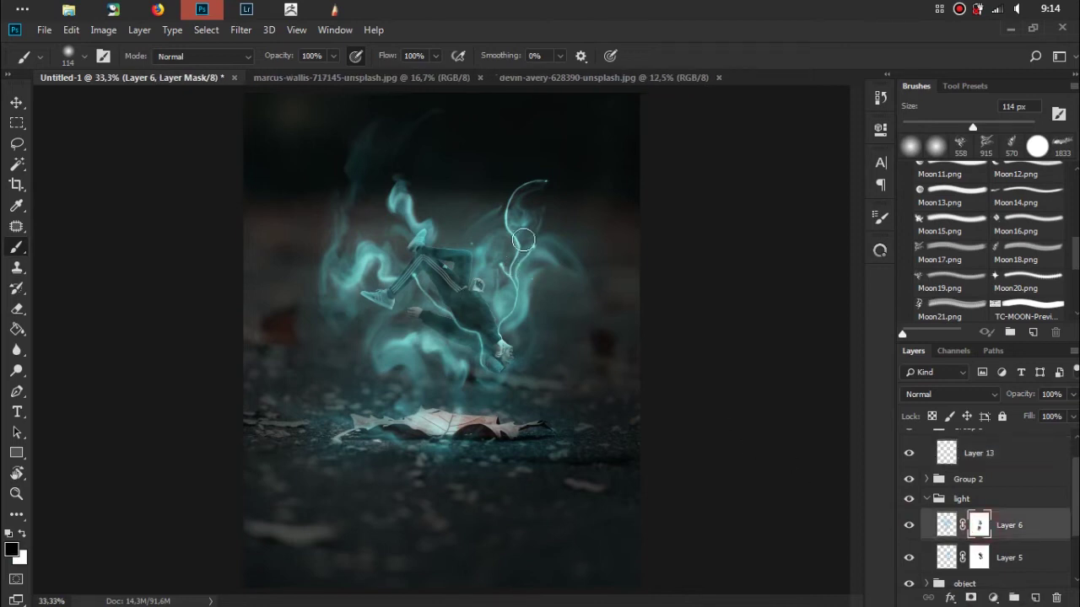
scroll(511, 266, "up", 1)
scroll(511, 268, "up", 1)
left_click_drag(511, 269, 501, 309)
right_click(475, 269)
left_click_drag(726, 263, 745, 264)
key("Return")
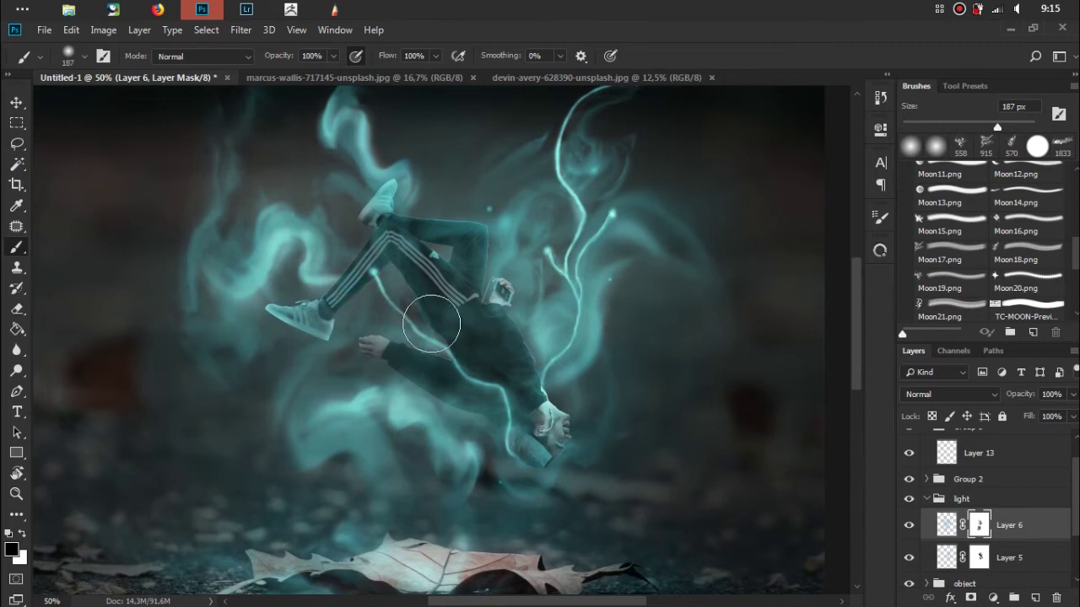
left_click_drag(318, 287, 225, 351)
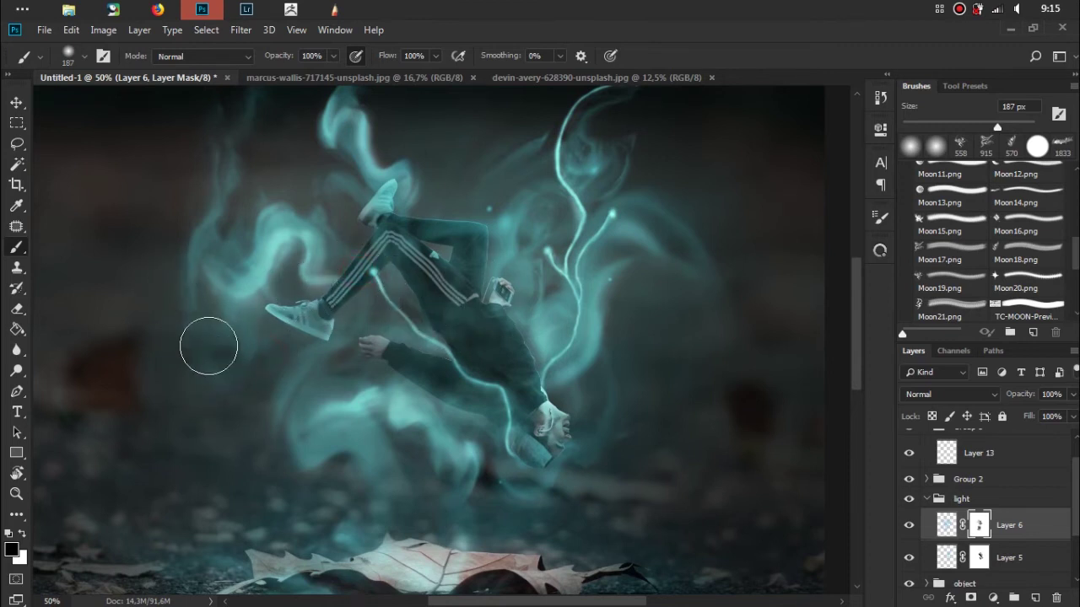
left_click_drag(284, 379, 337, 345)
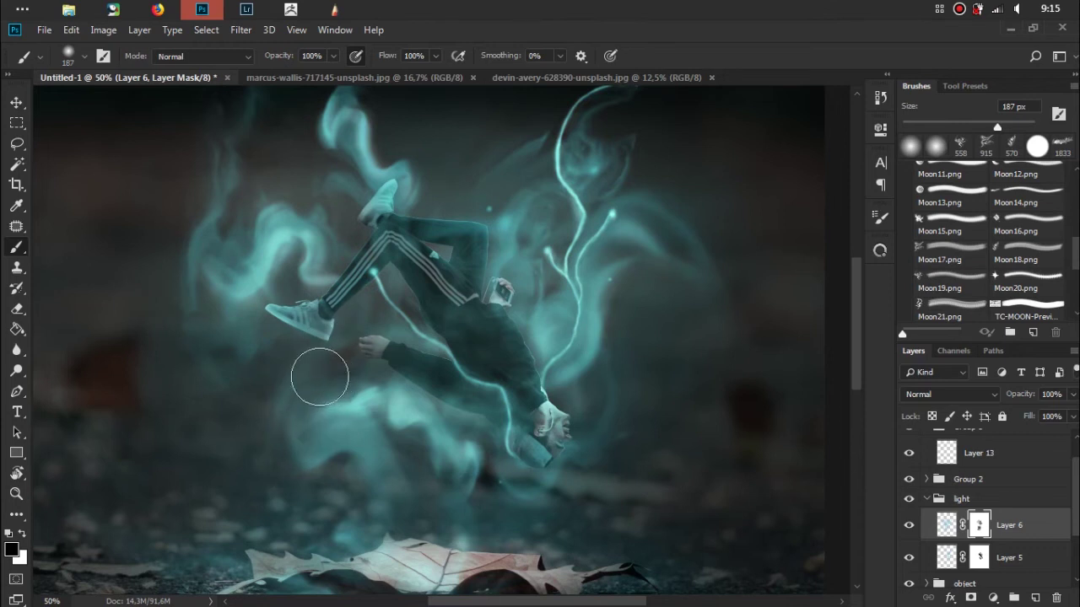
With a 158 px soft brush, reveal glow near the shoe and hide it over the leg and hand
key("x")
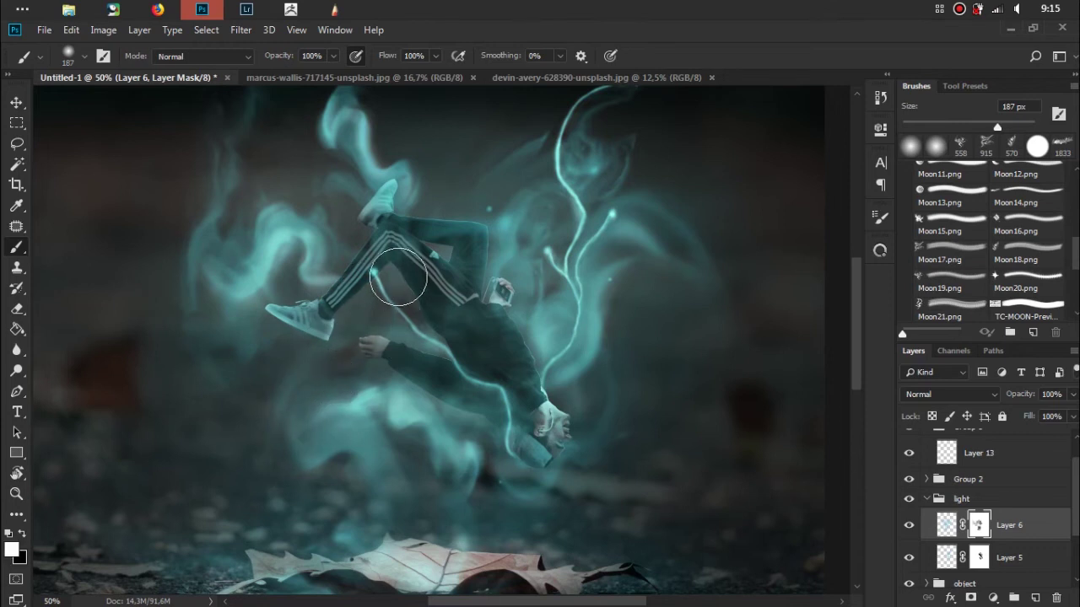
right_click(412, 284)
left_click_drag(567, 321, 550, 323)
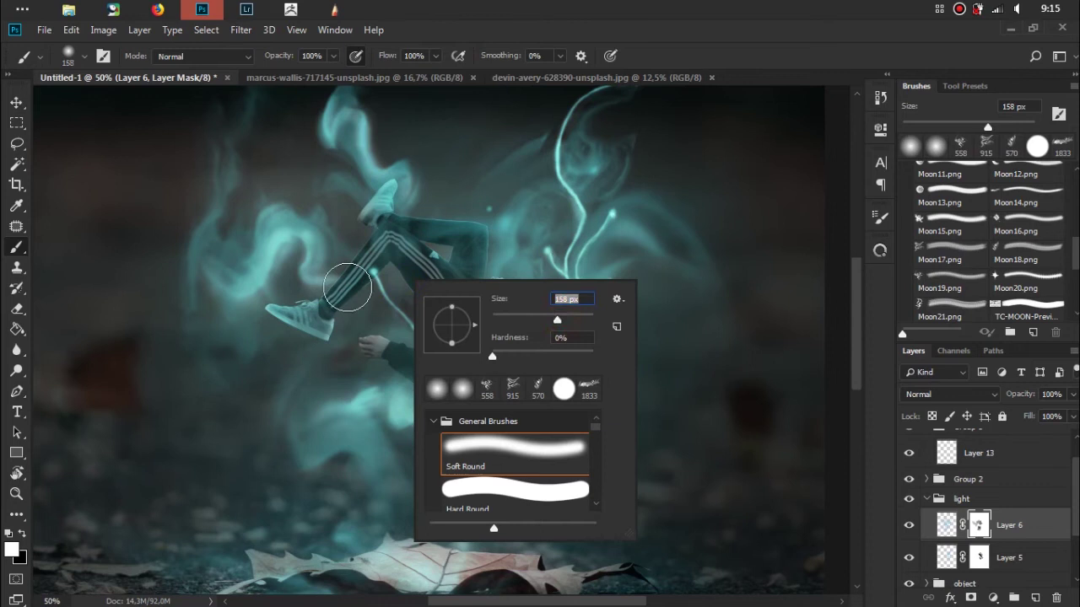
left_click(372, 287)
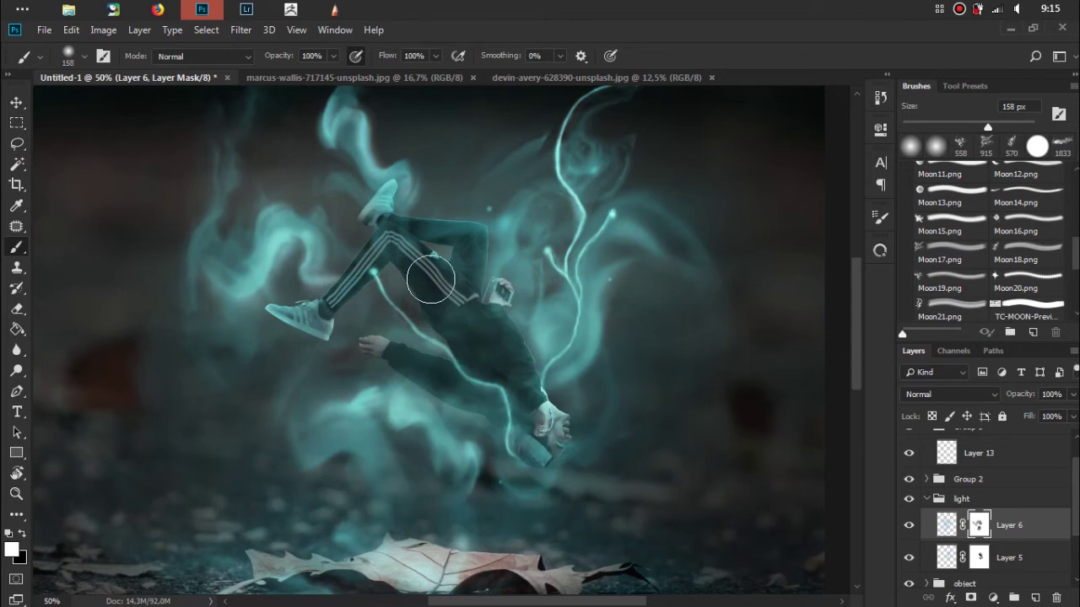
mouse_move(350, 295)
left_mouse_down()
mouse_move(328, 346)
mouse_move(355, 345)
left_mouse_up()
key("x")
left_click_drag(405, 290, 388, 297)
mouse_move(327, 363)
left_mouse_down()
mouse_move(403, 309)
mouse_move(422, 338)
mouse_move(481, 306)
mouse_move(416, 326)
mouse_move(395, 357)
mouse_move(374, 307)
left_mouse_up()
Mask the glow off the hoodie along the strand, restore some over the hoodie, then collapse the light group
key("x")
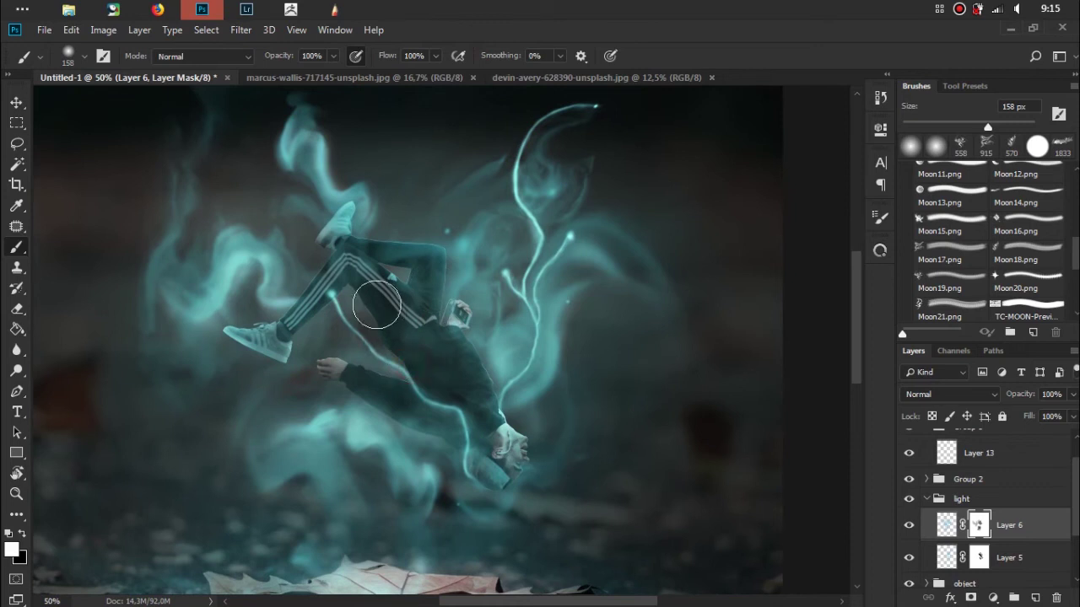
key("x")
mouse_move(447, 287)
left_mouse_down()
mouse_move(476, 320)
mouse_move(494, 398)
mouse_move(505, 346)
mouse_move(492, 377)
left_mouse_up()
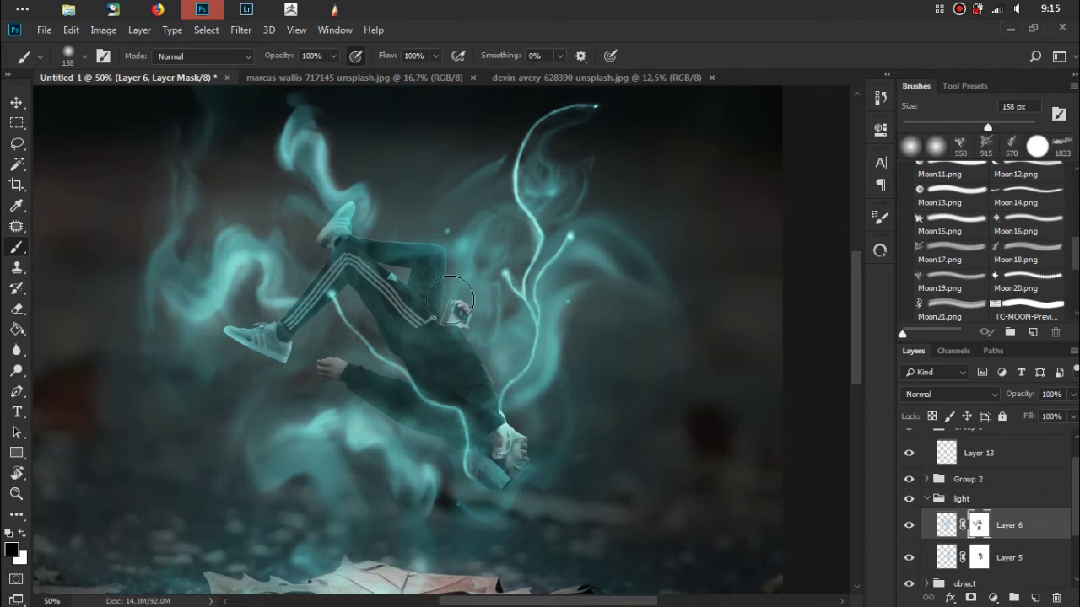
mouse_move(479, 314)
left_mouse_down()
mouse_move(464, 302)
mouse_move(501, 279)
left_mouse_up()
key("x")
left_click_drag(501, 345, 495, 396)
key("x")
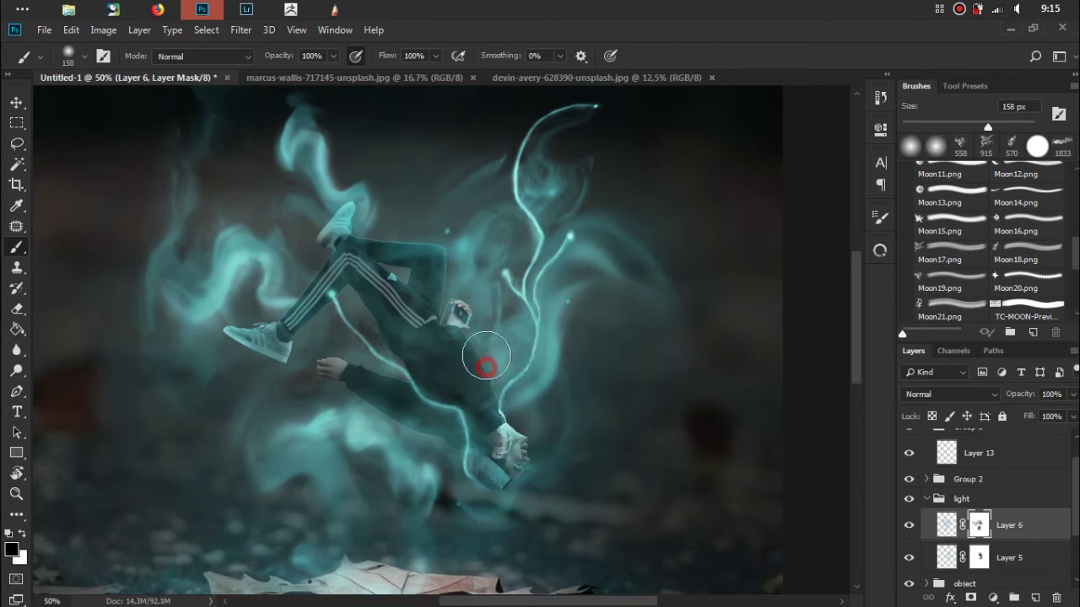
left_click(932, 504)
Zoom out and toggle the light group and Layer 6 on and off to compare the smoke
left_click(910, 500)
left_click(910, 499)
key("ctrl+minus")
key("ctrl+minus")
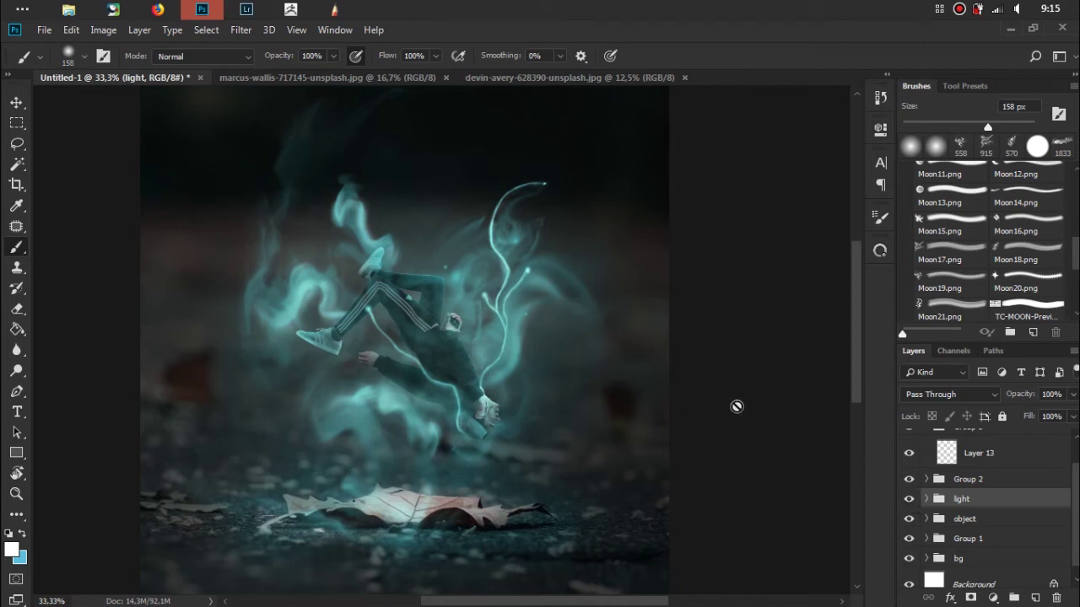
left_click(927, 500)
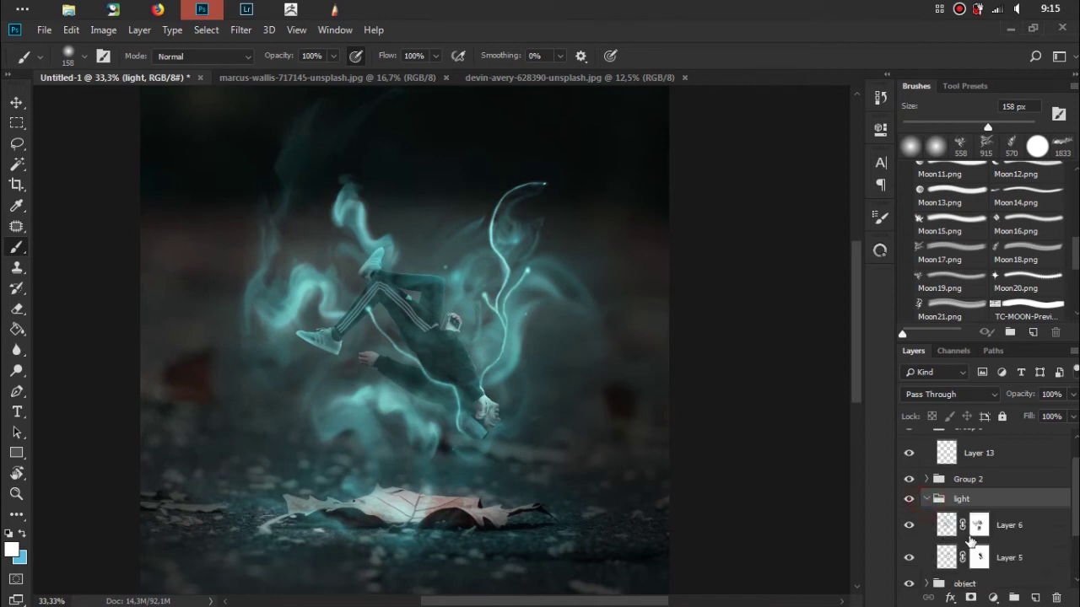
left_click(910, 527)
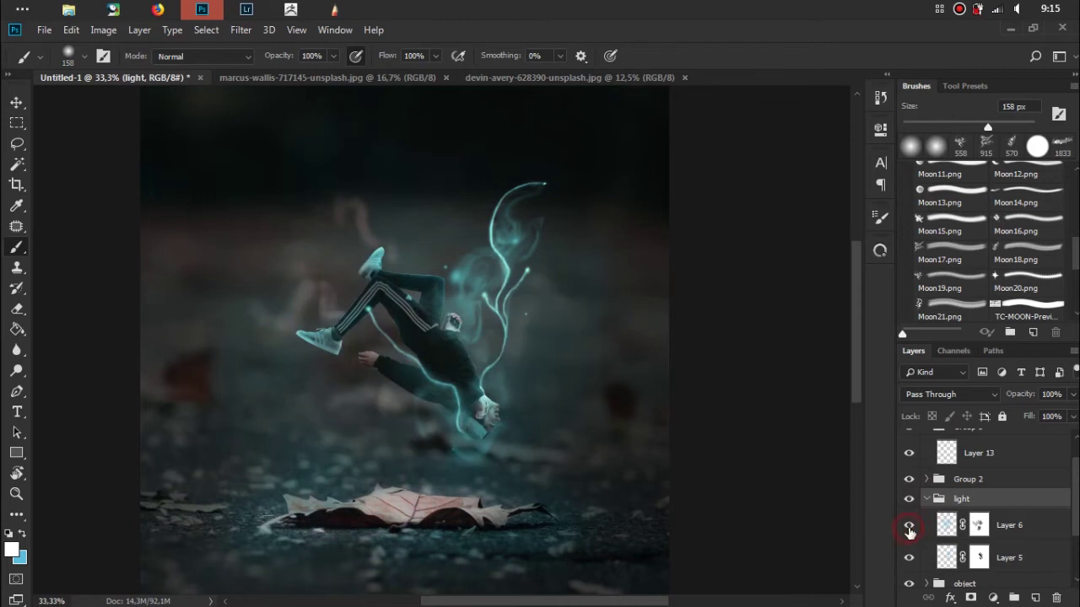
left_click(910, 526)
Paint black on Layer 6's mask to remove glow from the torso, head and arm
left_click(982, 526)
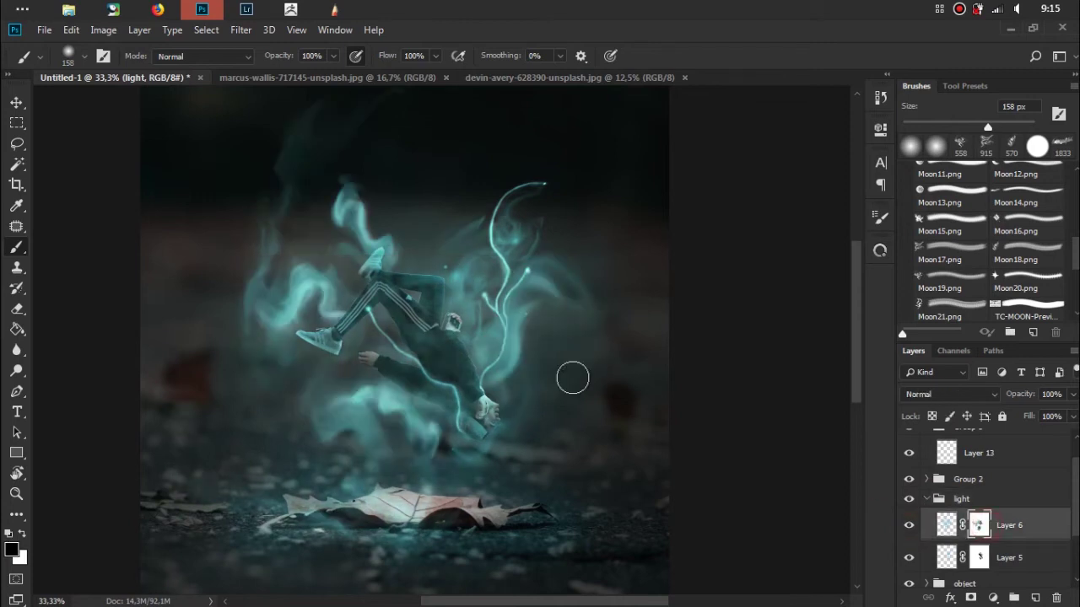
left_click_drag(461, 339, 498, 345)
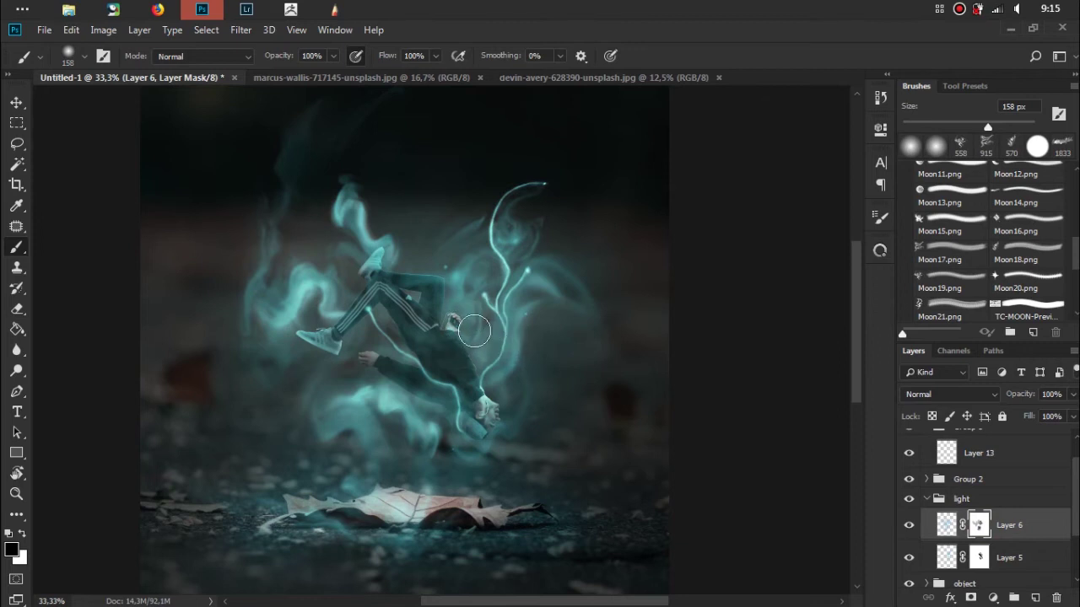
mouse_move(461, 322)
left_mouse_down()
mouse_move(471, 351)
mouse_move(445, 405)
left_mouse_up()
left_click_drag(377, 365, 422, 434)
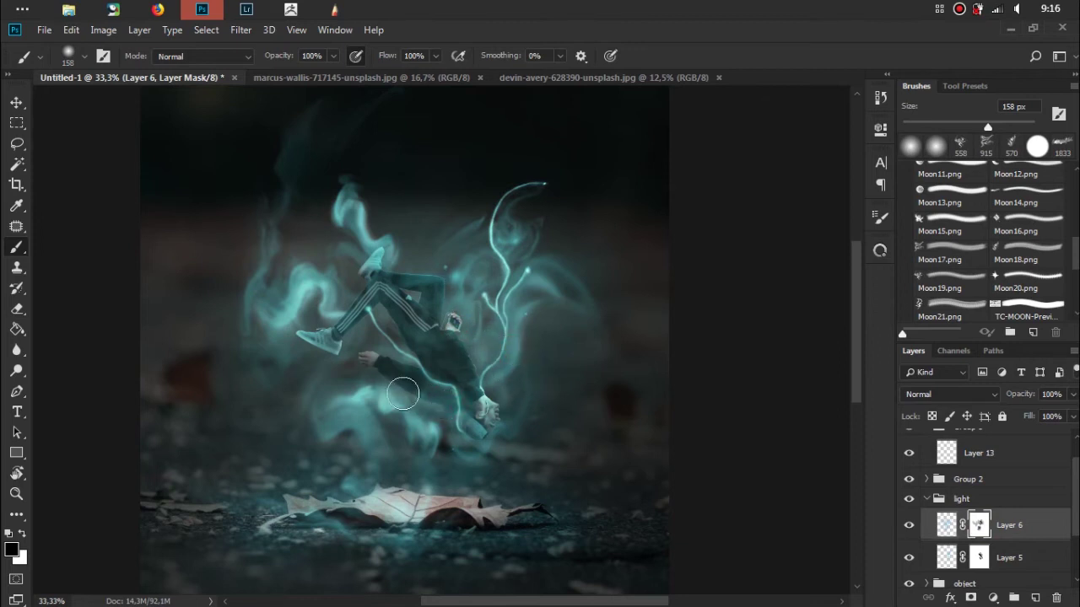
Refine the mask near the head, alternating white and black, then collapse the light group
key("x")
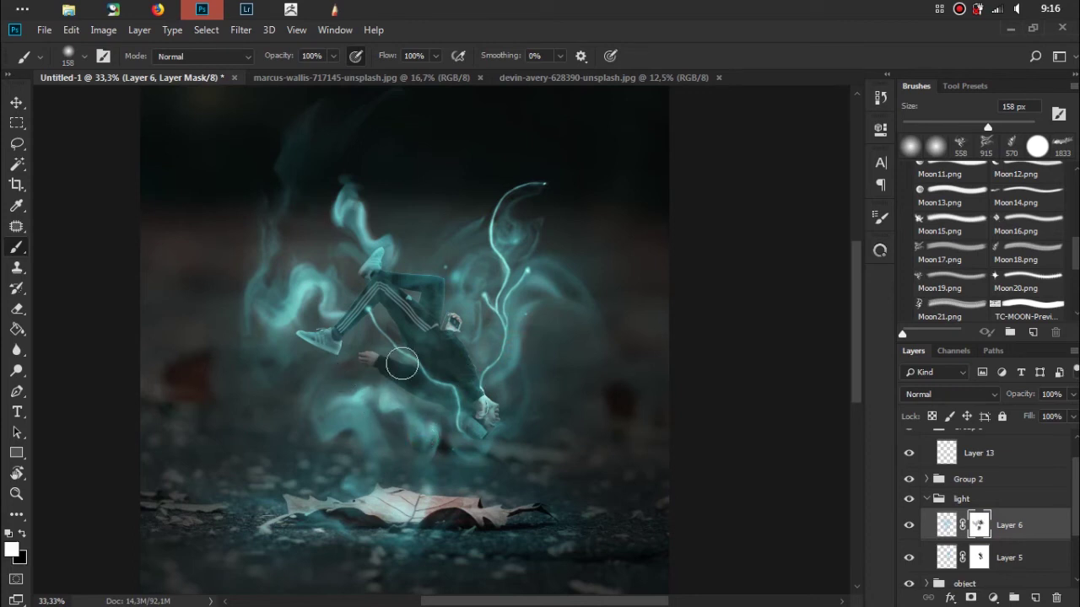
key("x")
left_click_drag(494, 354, 491, 356)
key("x")
key("x")
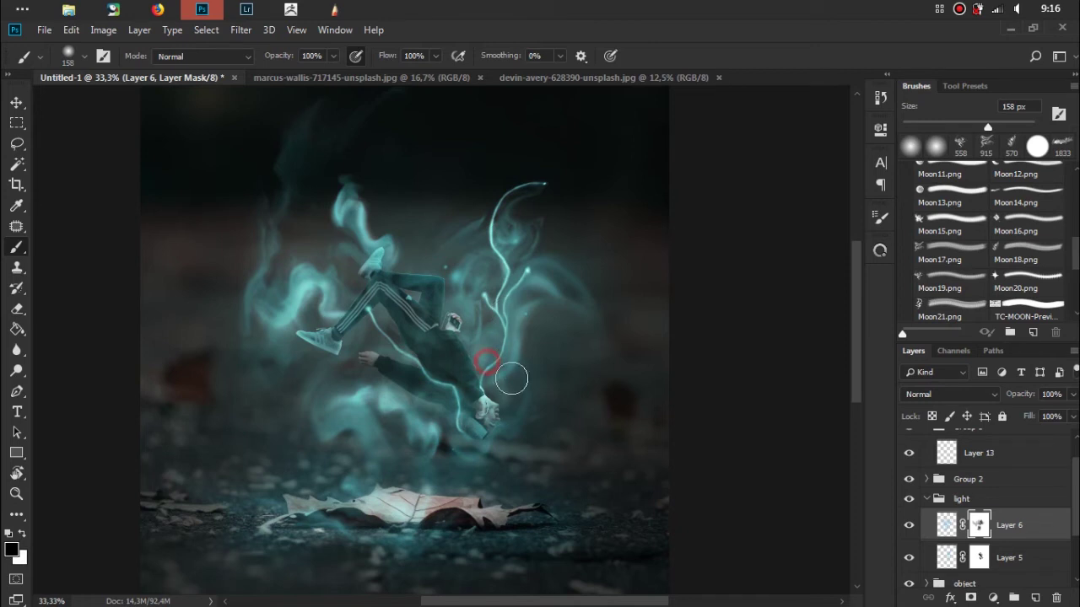
key("x")
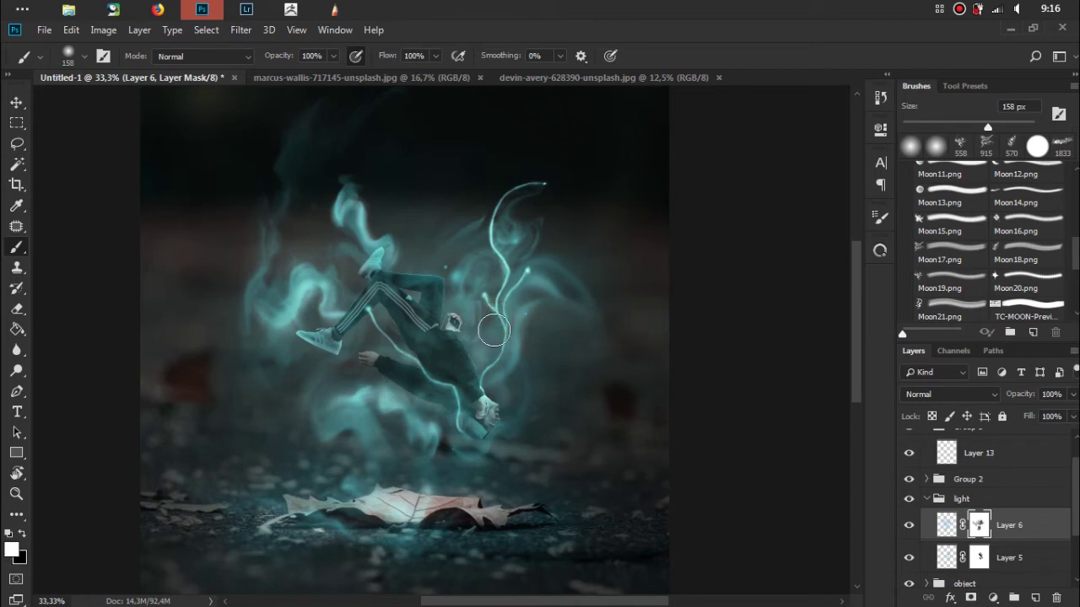
left_click(478, 329)
key("x")
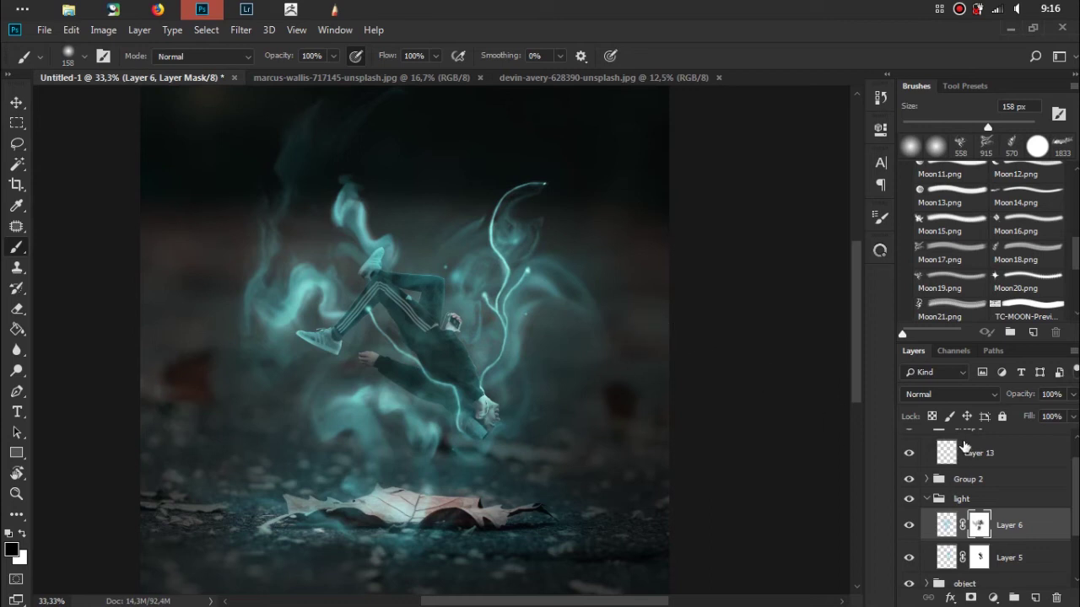
left_click(926, 499)
Expand the object group and toggle Layer 8 and Layer 10 to compare the figure's shading
left_click(926, 518)
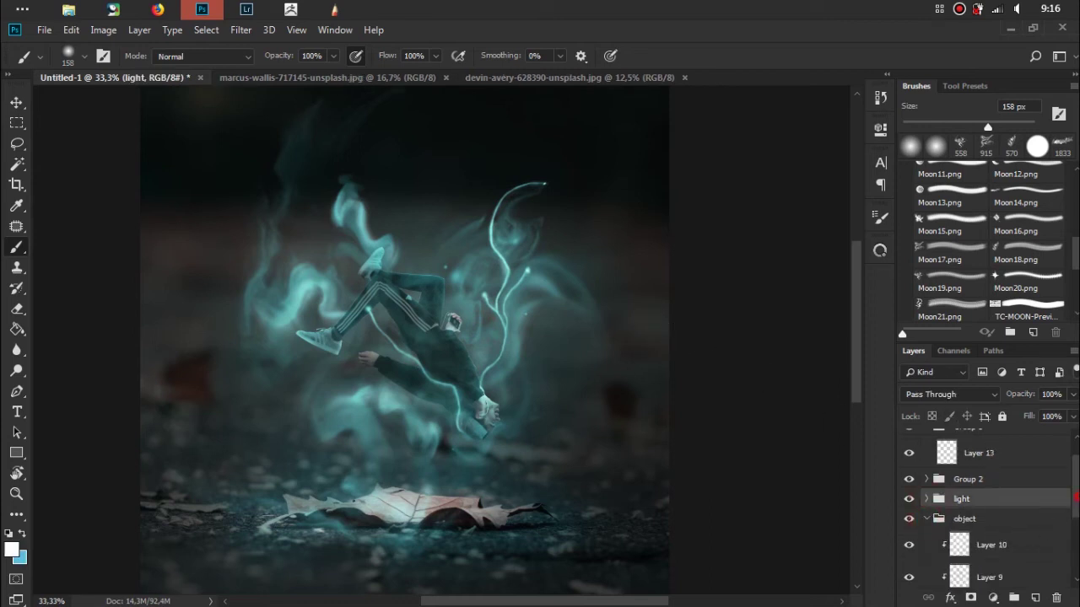
scroll(1031, 533, "down", 2)
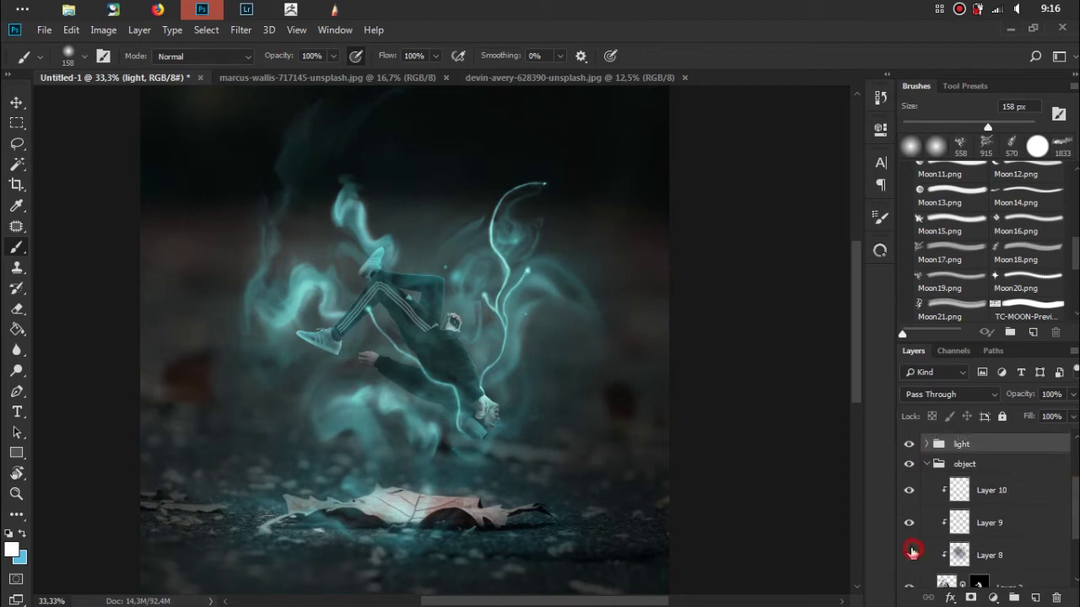
left_click(910, 555)
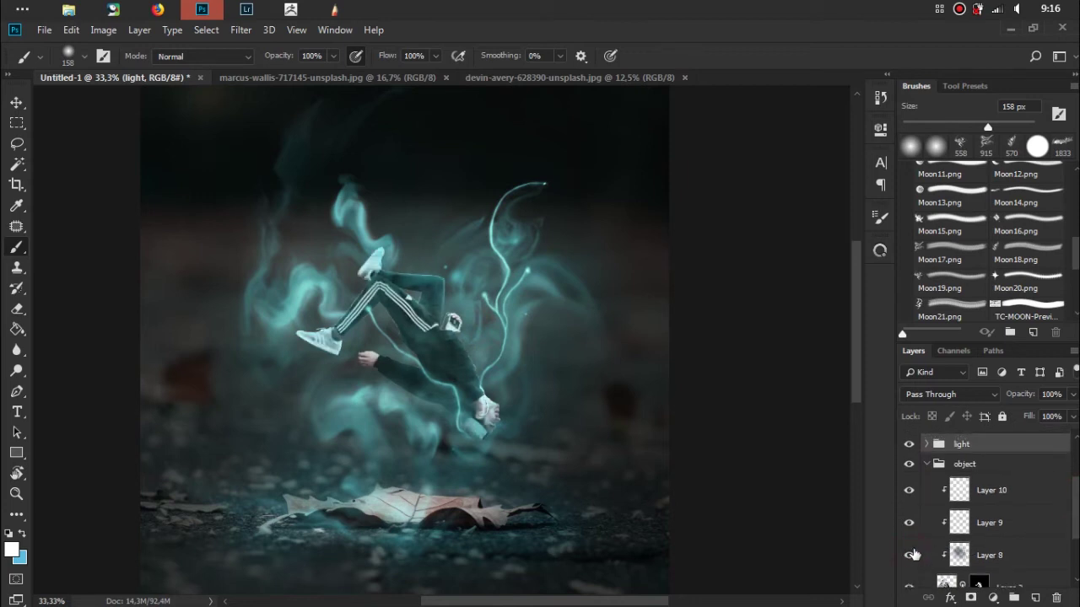
left_click(910, 555)
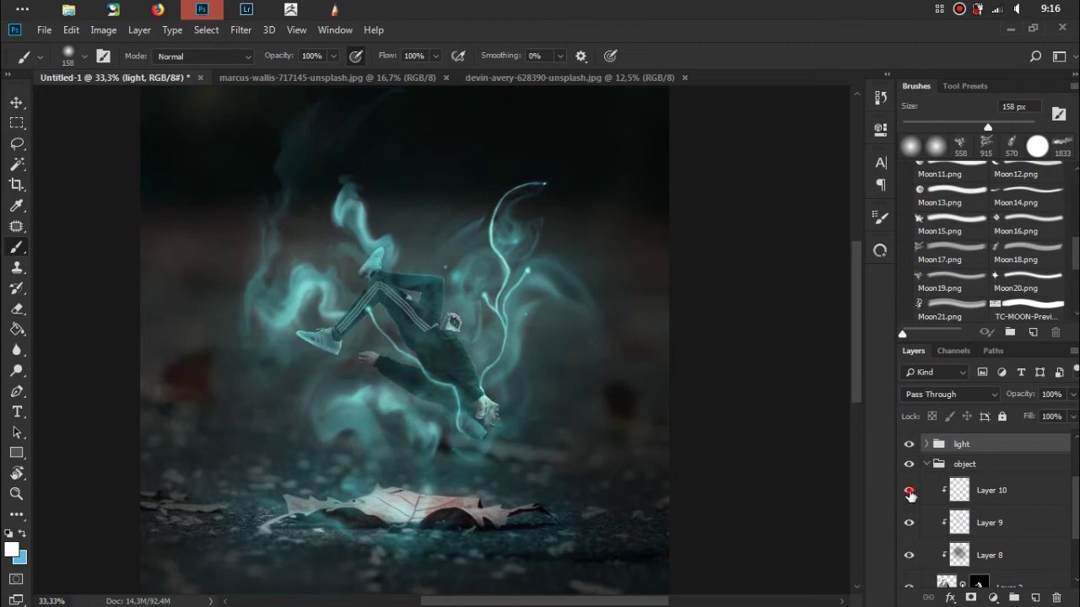
left_click(910, 494)
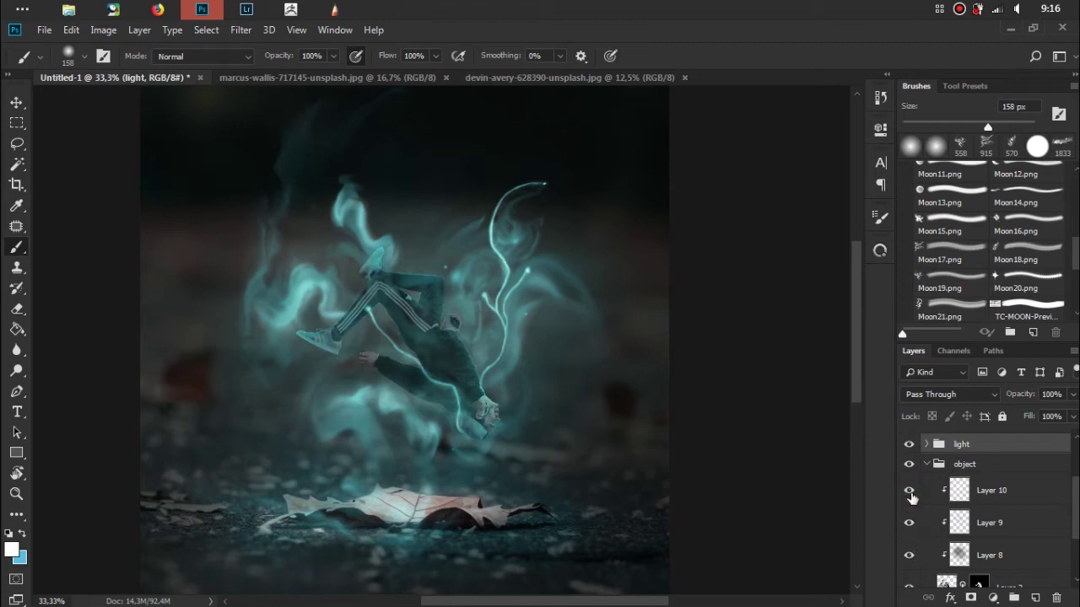
left_click(910, 493)
Add a new Layer 14 above Layer 10 and make it a clipping mask
left_click(991, 494)
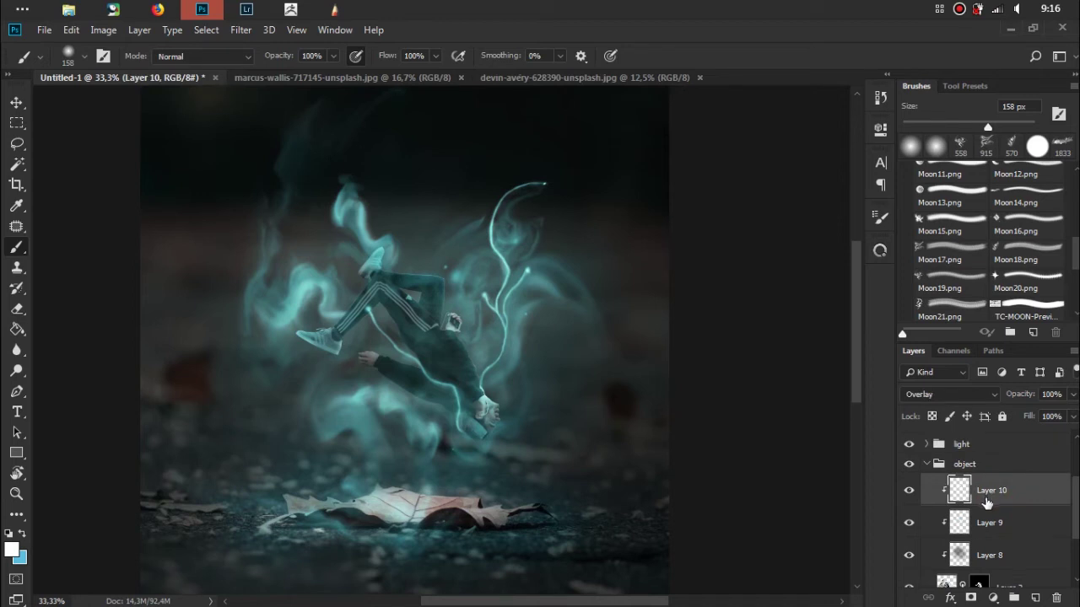
left_click(1033, 597)
right_click(988, 489)
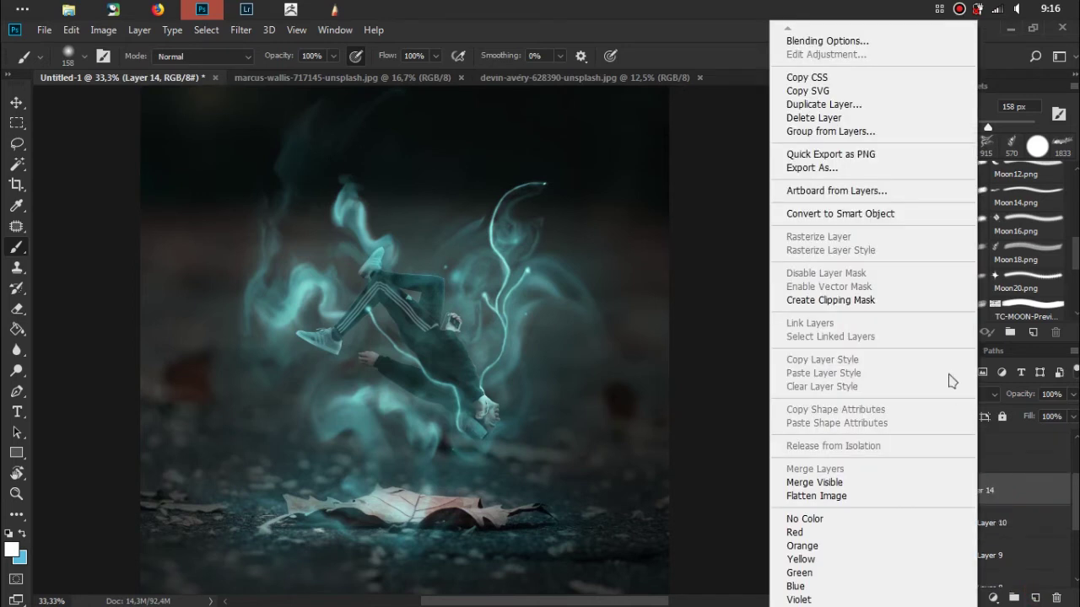
left_click(956, 310)
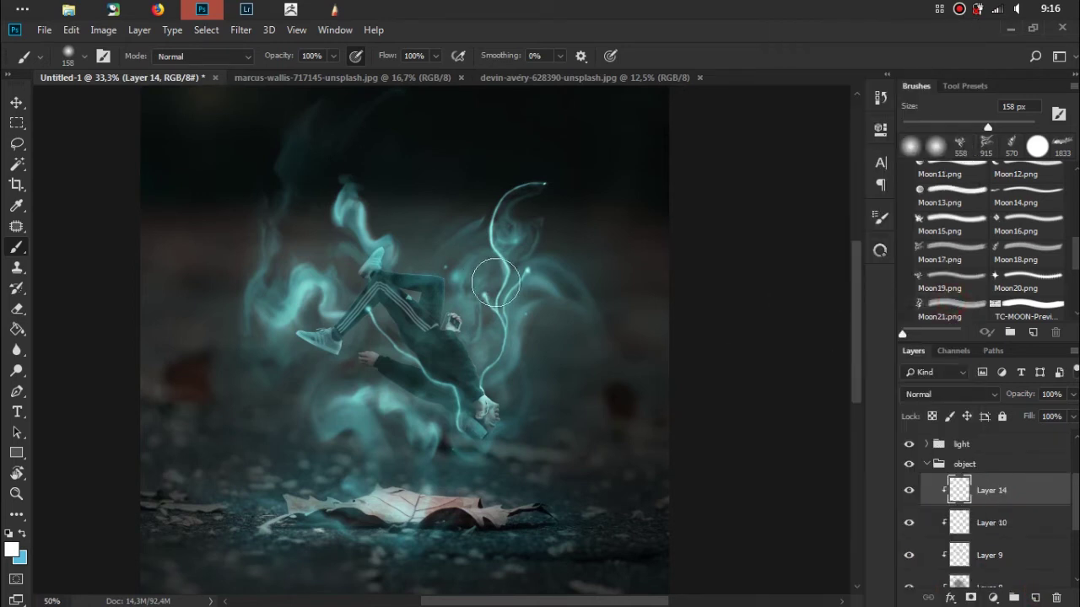
Zoom in on the figure, set the brush to 31 px and make light blue the paint colour
key("ctrl+plus")
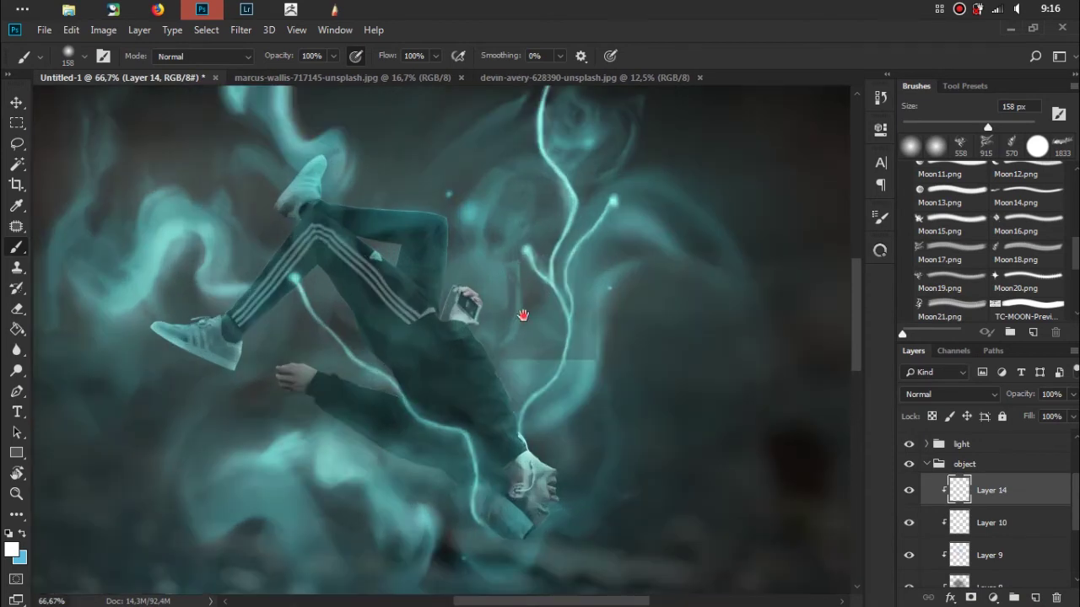
right_click(545, 263)
left_click_drag(695, 301, 632, 306)
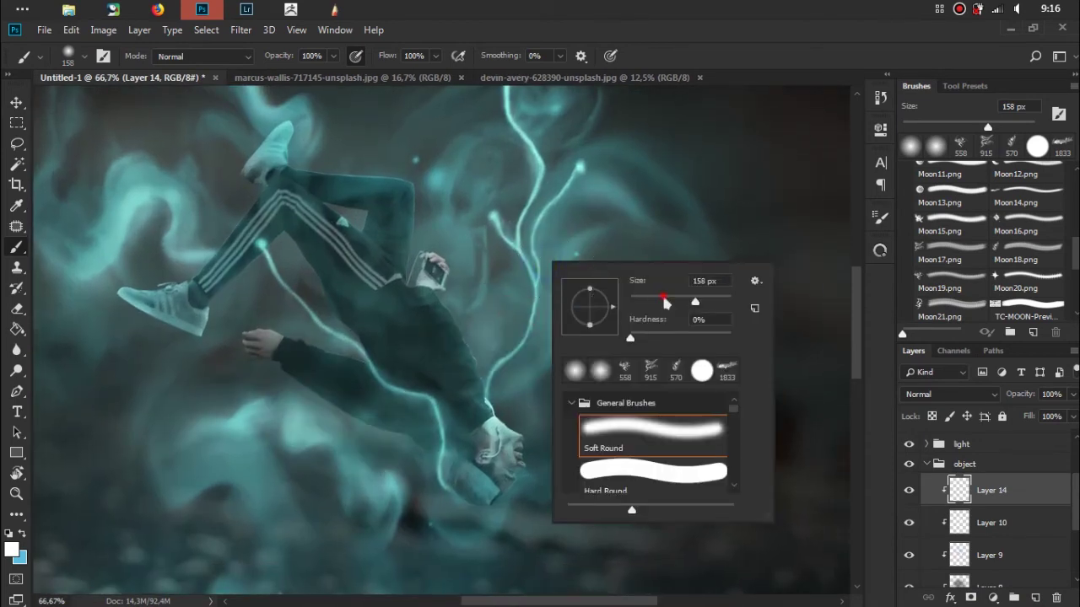
left_click(477, 343)
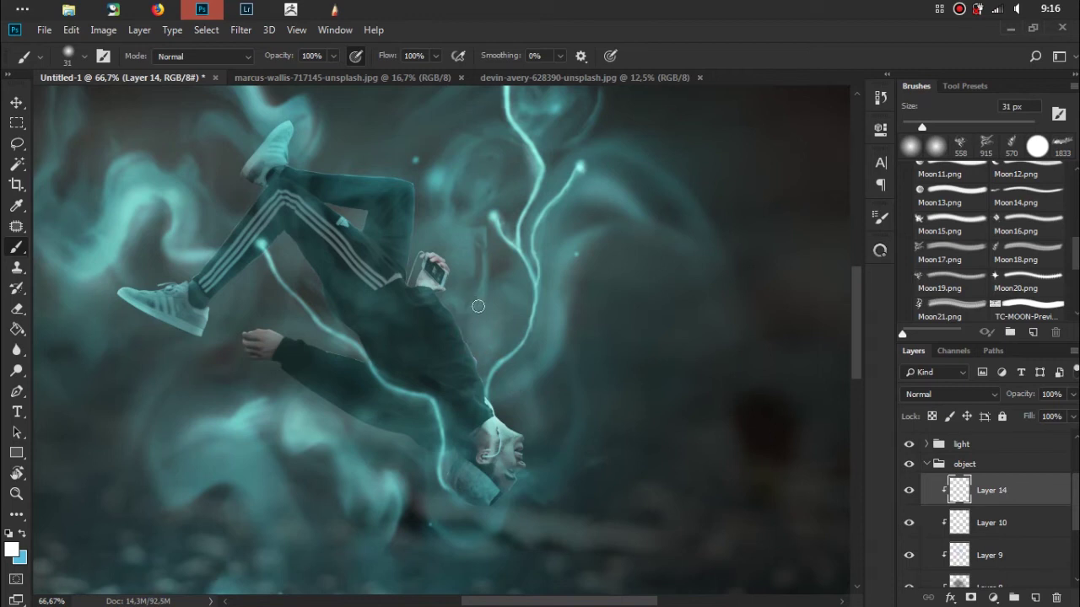
key("x")
scroll(569, 373, "down", 2)
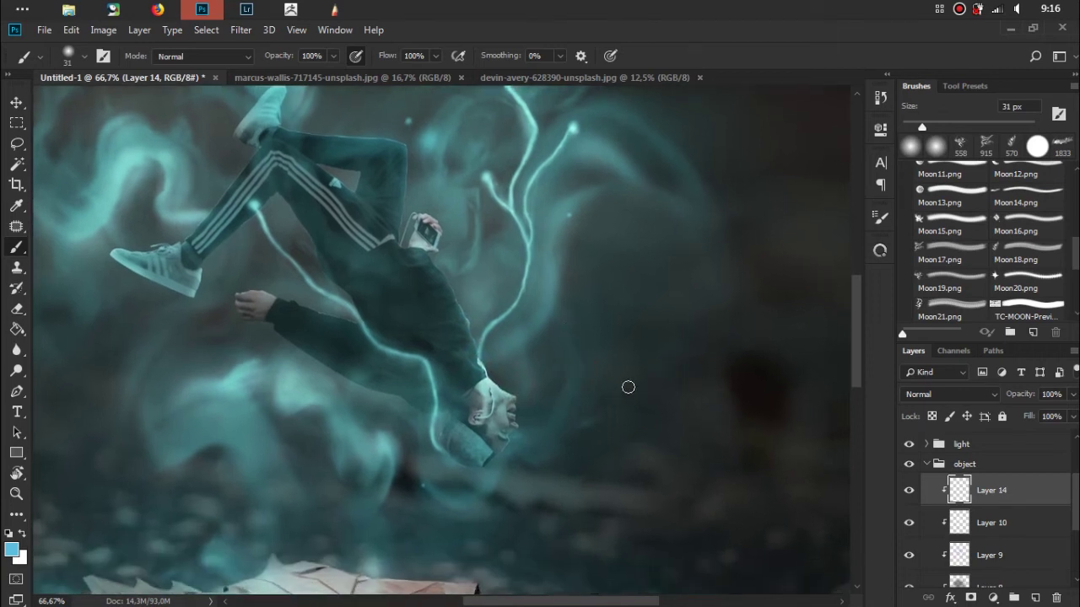
With a 56 px brush and a light cyan-blue colour, extend the glowing streak down past the face
key("x")
right_click(624, 408)
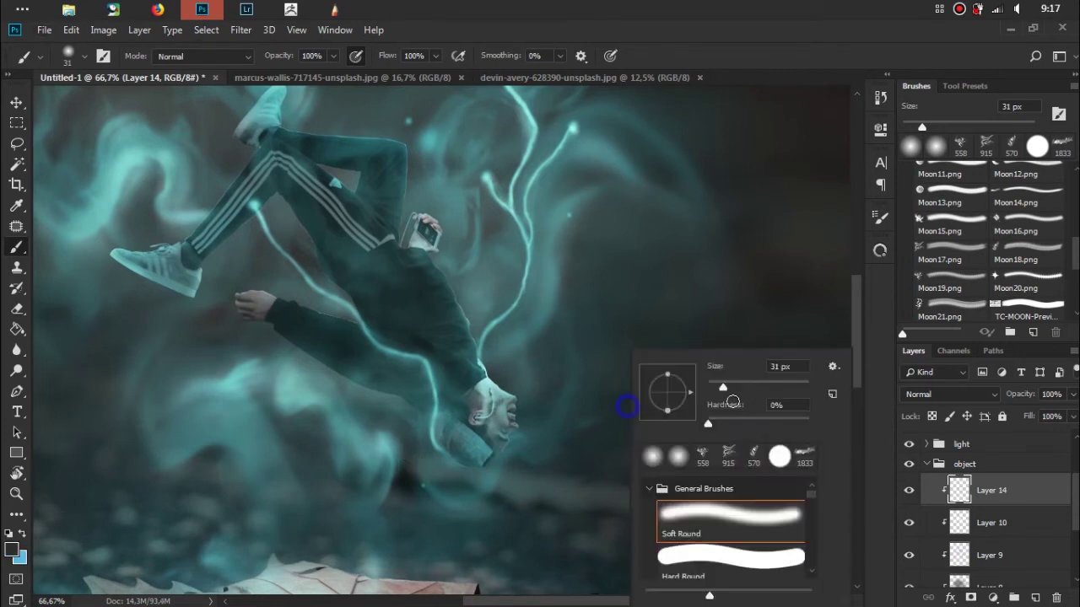
left_click_drag(731, 393, 740, 393)
left_click(475, 483)
left_click(506, 453)
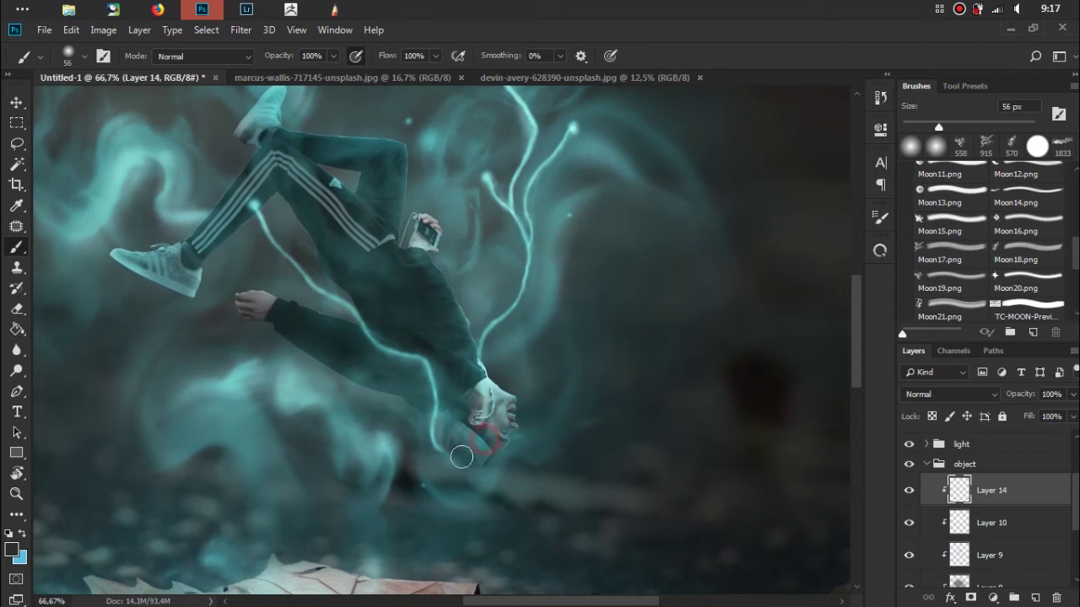
left_click(456, 466, "alt")
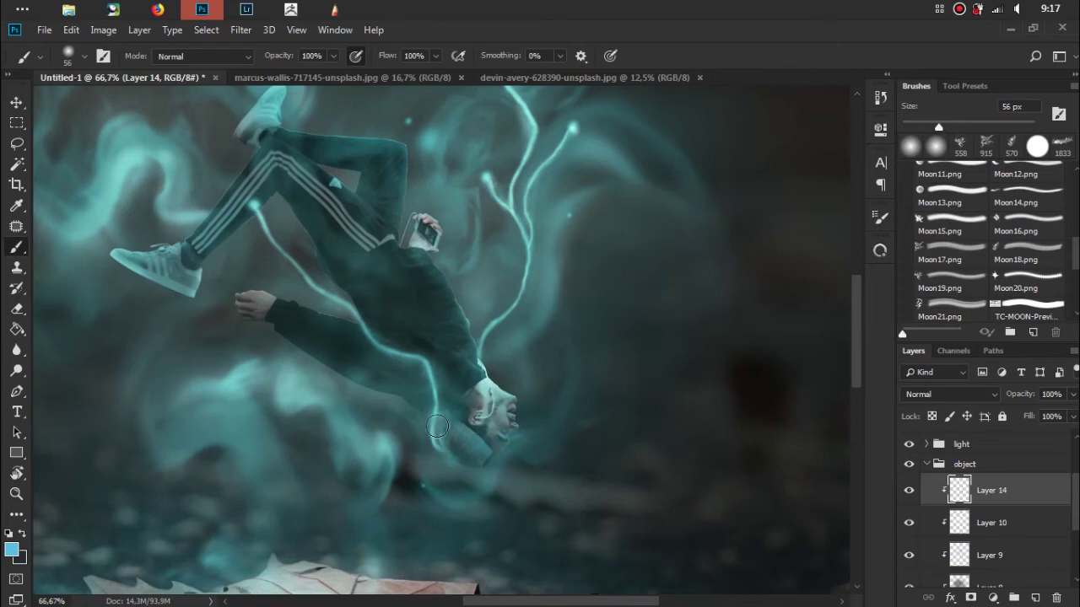
left_click_drag(422, 425, 430, 453)
Shrink the brush to 21 px and paint faint shading on the figure
right_click(294, 371)
left_click_drag(396, 386, 385, 388)
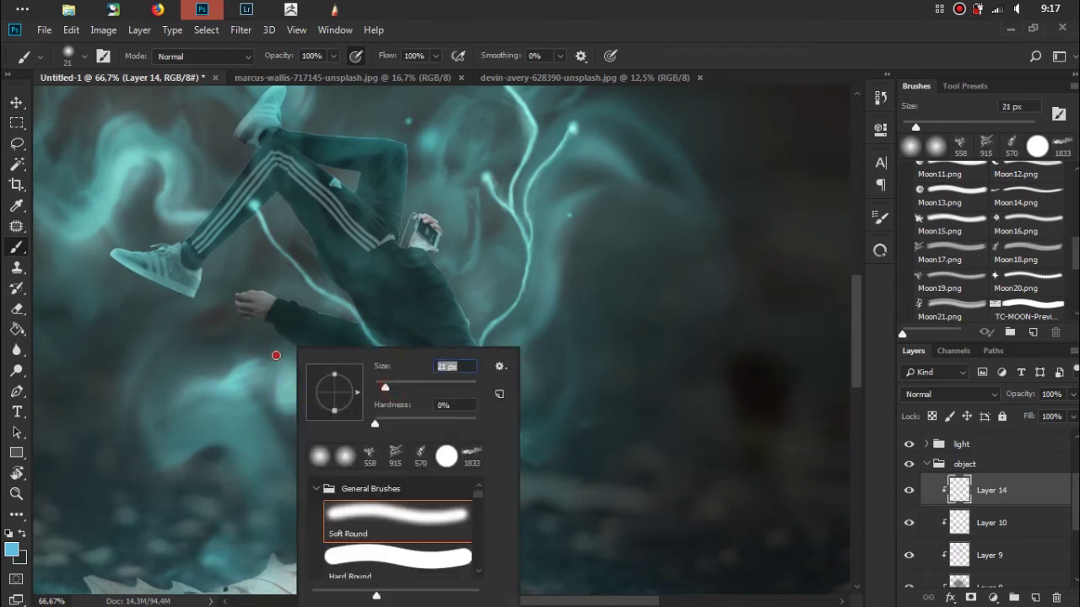
left_click(276, 355)
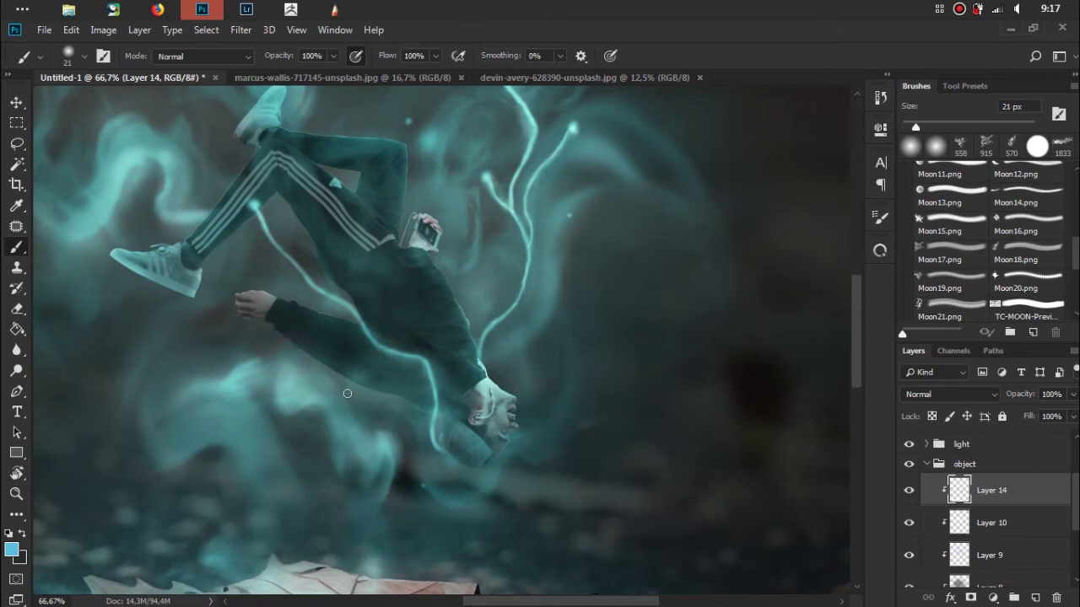
left_click_drag(313, 396, 326, 463)
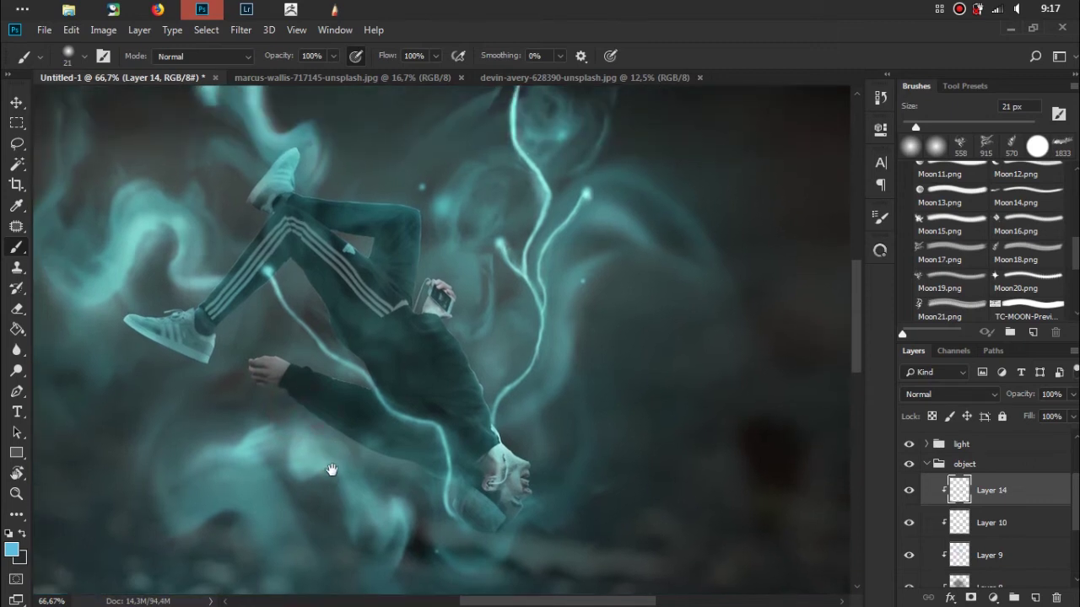
left_click(332, 365)
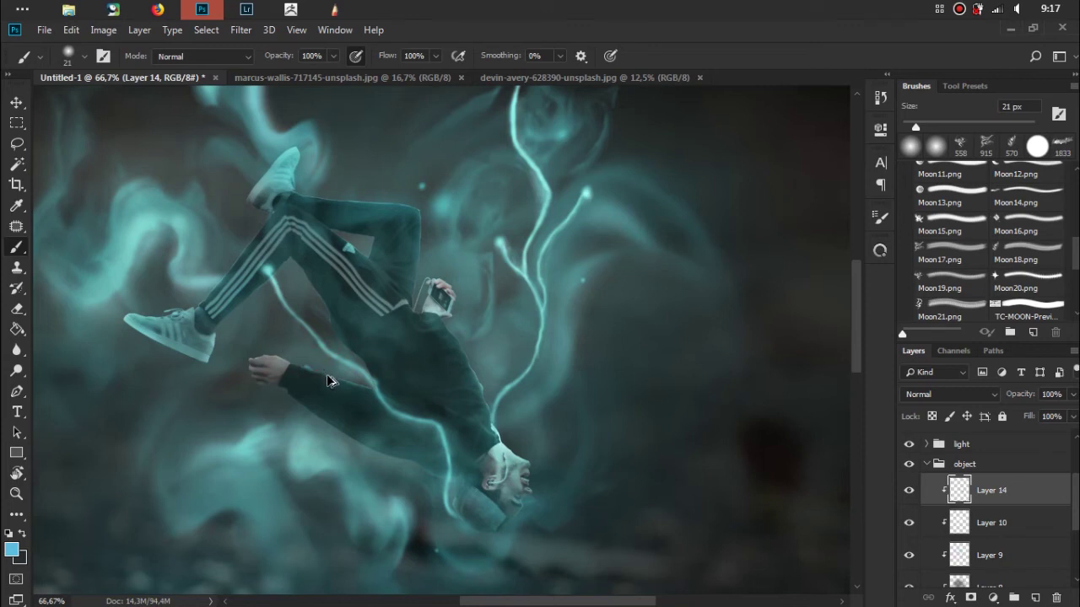
left_click_drag(346, 347, 338, 350)
Enlarge the brush to 38 px and paint soft shading on the figure and along the leg
right_click(355, 358)
left_click_drag(448, 368, 473, 368)
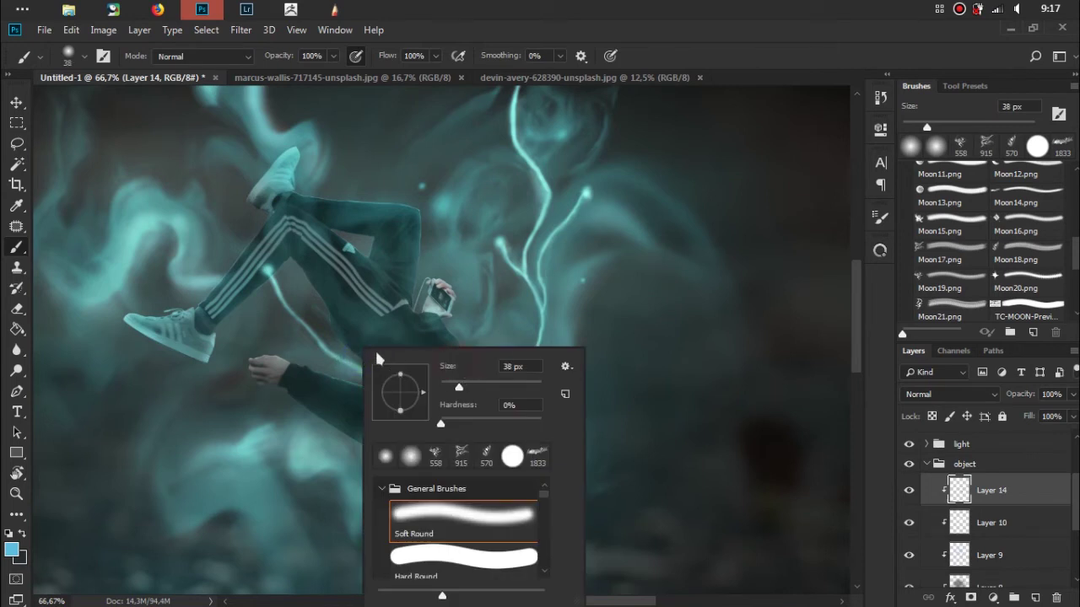
left_click(322, 341)
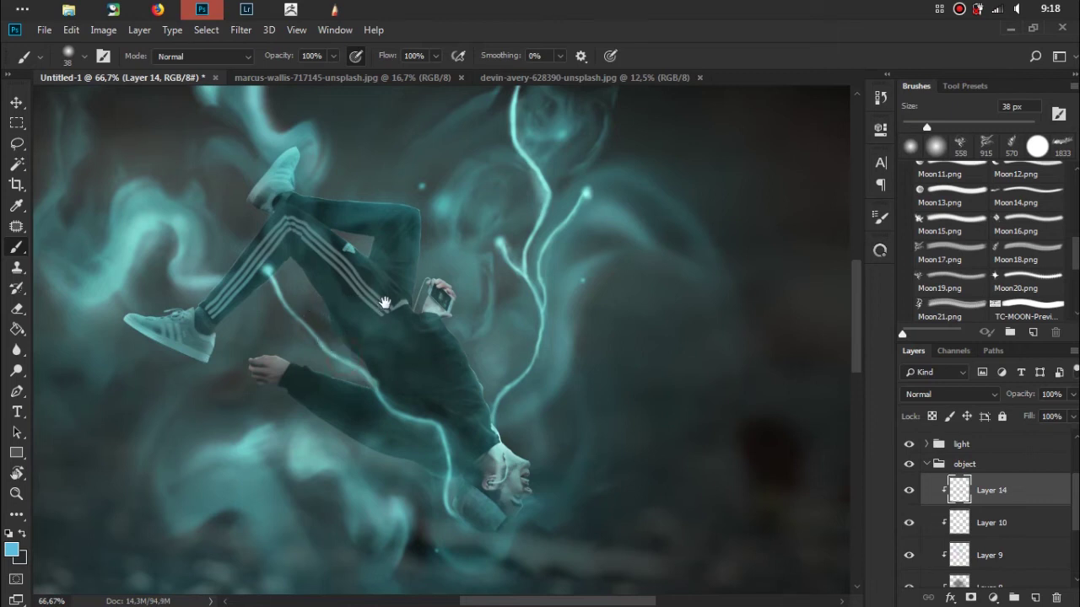
left_click_drag(385, 302, 414, 321)
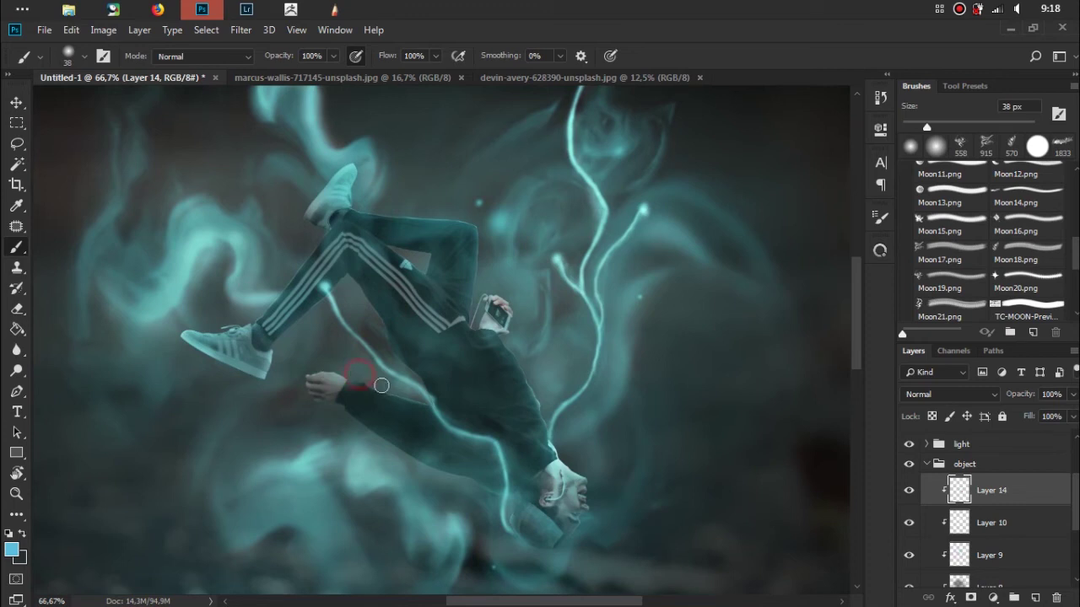
left_click_drag(302, 375, 340, 372)
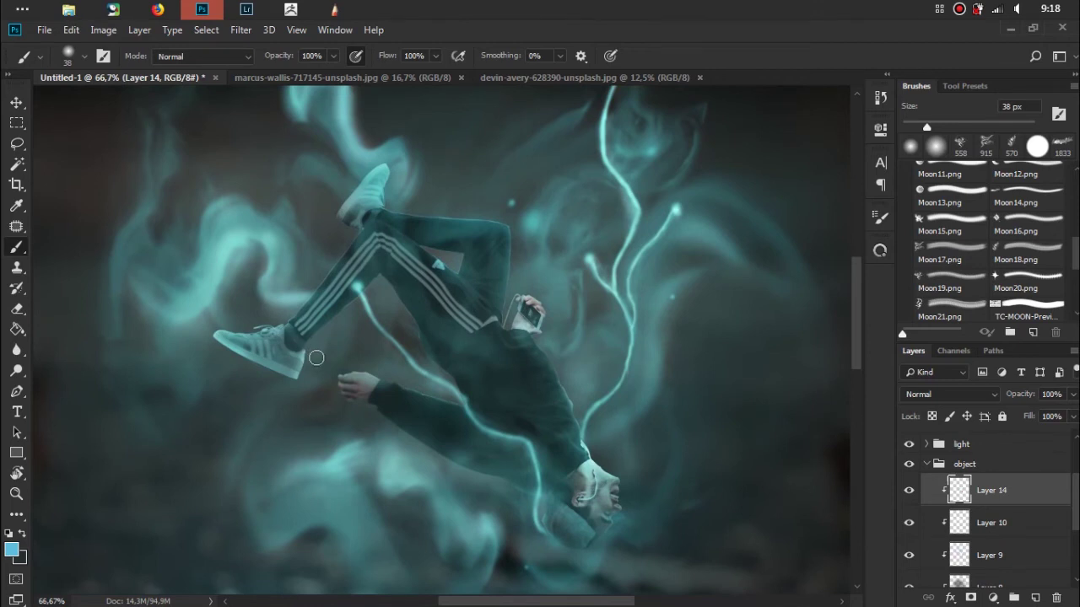
left_click_drag(352, 312, 343, 317)
left_click_drag(328, 255, 305, 290)
left_click_drag(299, 249, 287, 287)
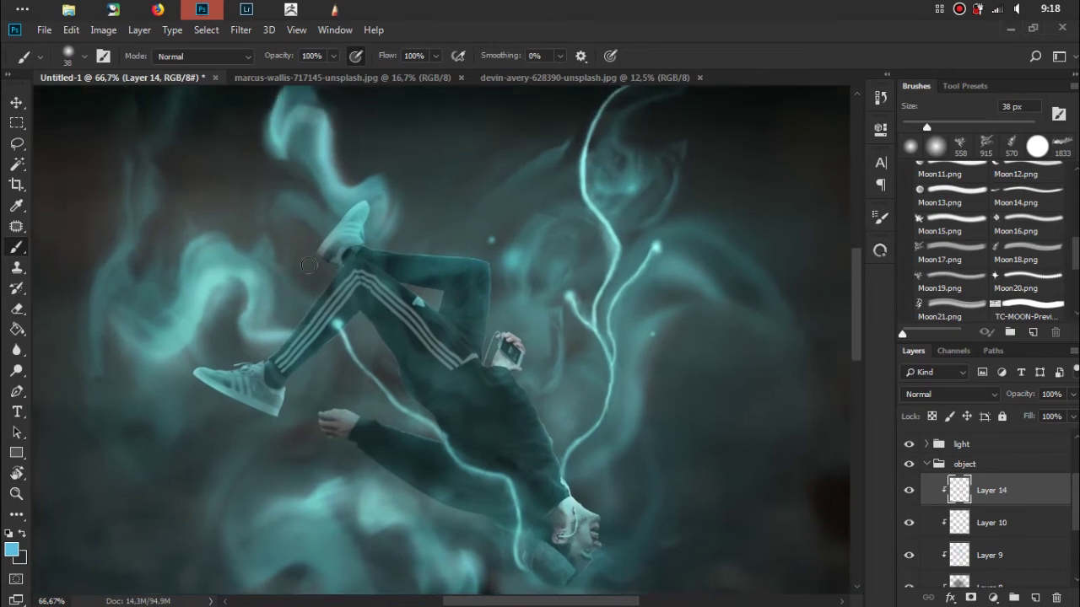
left_click_drag(488, 252, 494, 256)
Zoom out to check the whole image, then zoom back in to 50% on the figure
key("ctrl+minus")
key("ctrl+minus")
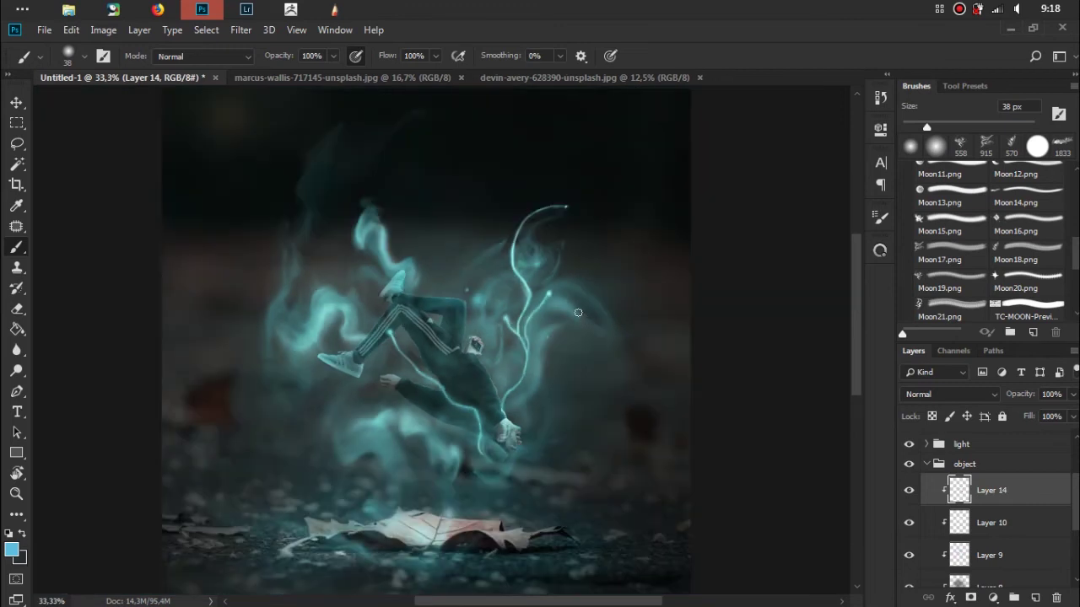
left_click_drag(585, 313, 559, 292)
scroll(559, 295, "down", 2, "alt")
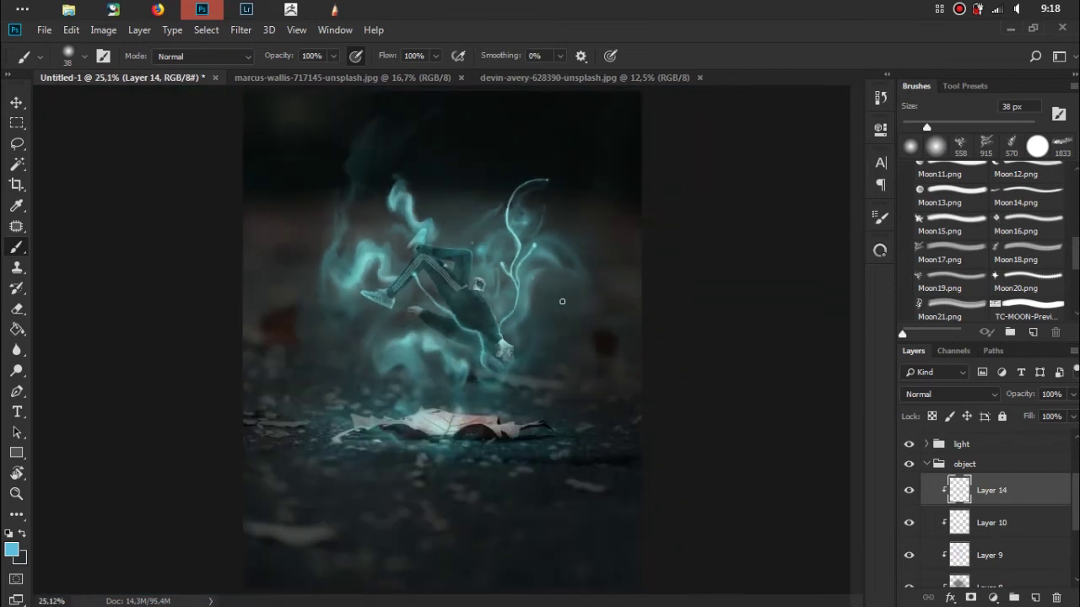
key("ctrl+plus")
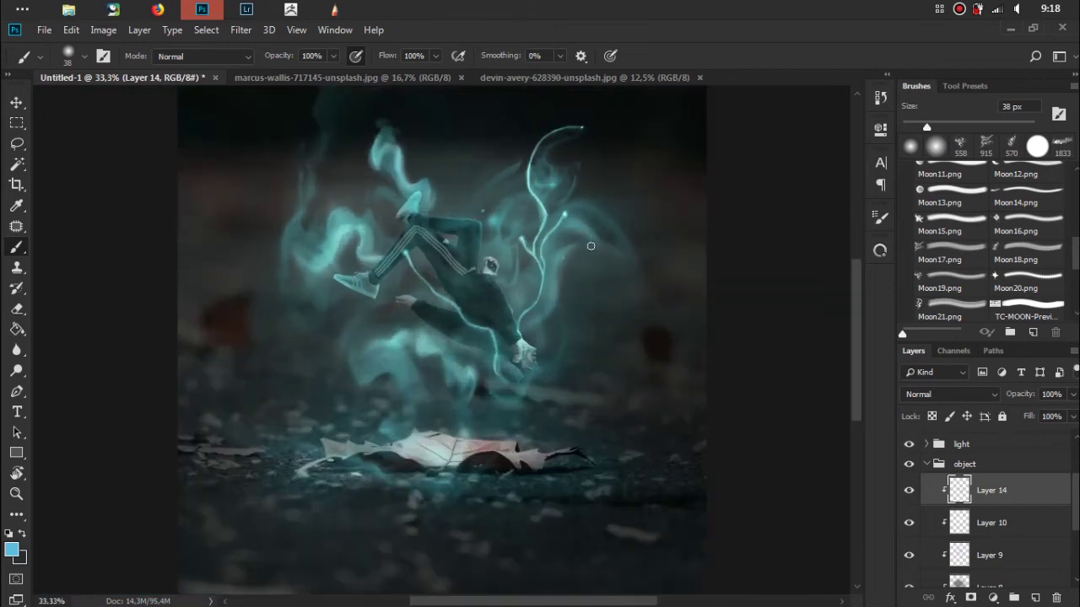
key("ctrl+plus")
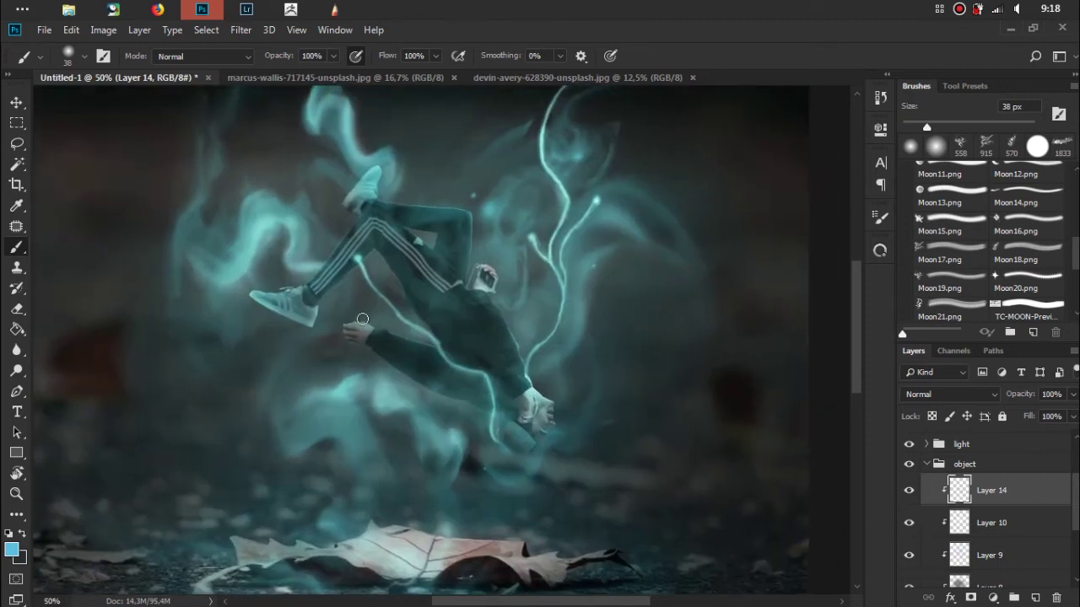
Swap colours, enlarge the brush to 75 px and paint faint shading across the torso
key("x")
right_click(520, 295)
left_click_drag(632, 332, 641, 332)
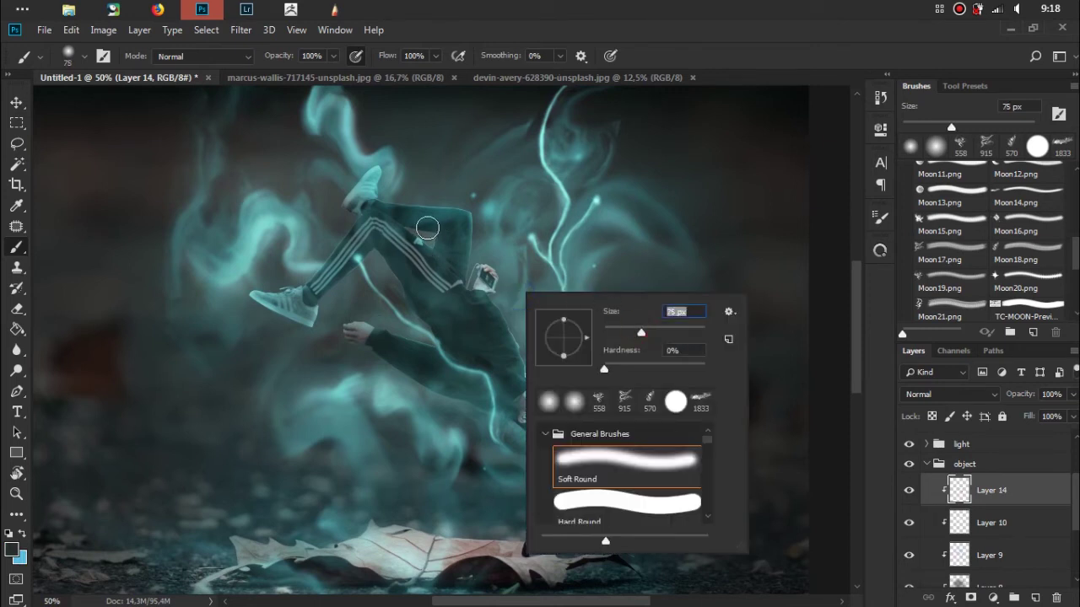
left_click(427, 227)
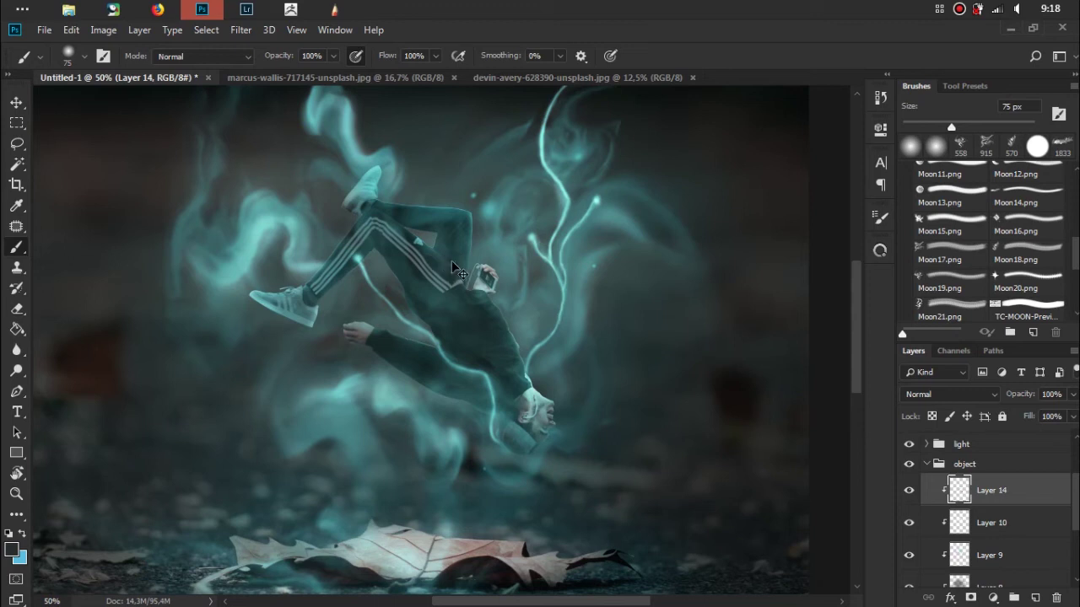
left_click_drag(443, 249, 462, 280)
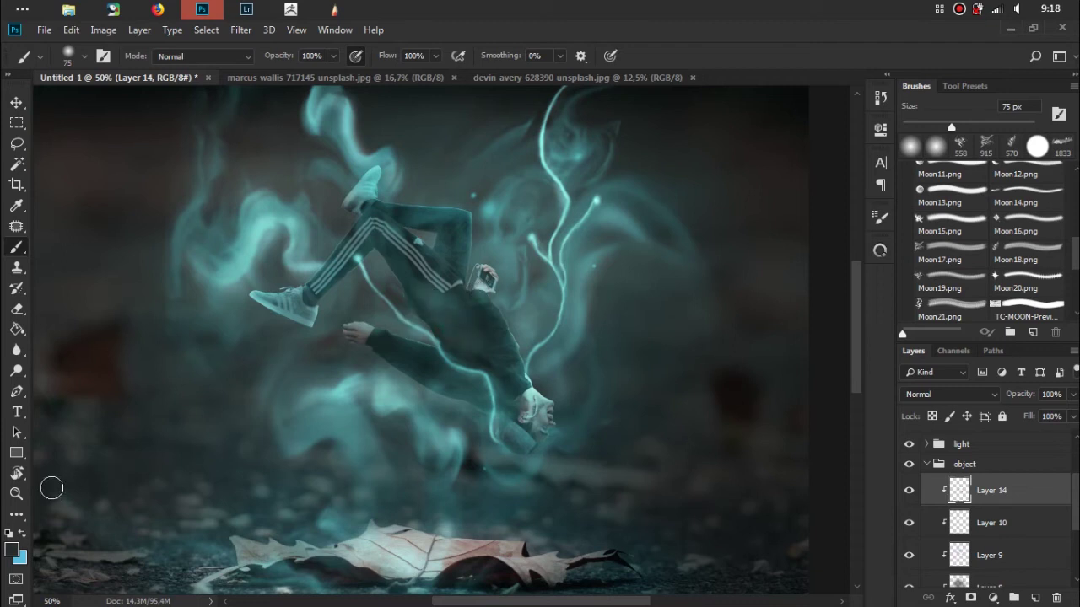
Sample a dark colour from the leaf, darken the shadow under the head and near the arm, then fit the image
left_click(504, 573, "alt")
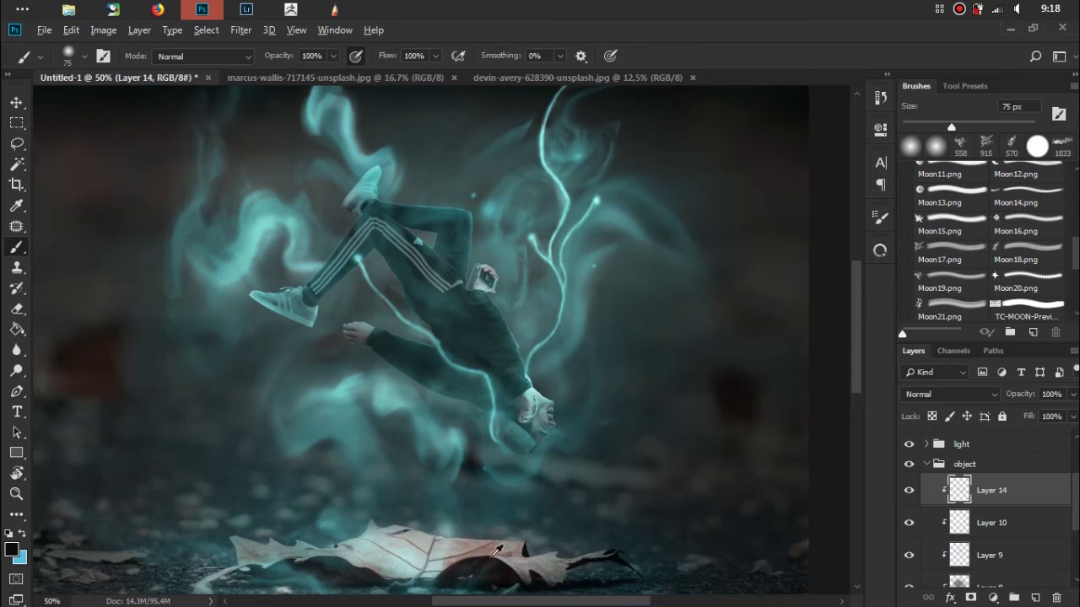
mouse_move(492, 467)
left_mouse_down()
mouse_move(566, 446)
mouse_move(523, 462)
left_mouse_up()
left_click(374, 361)
key("ctrl+0")
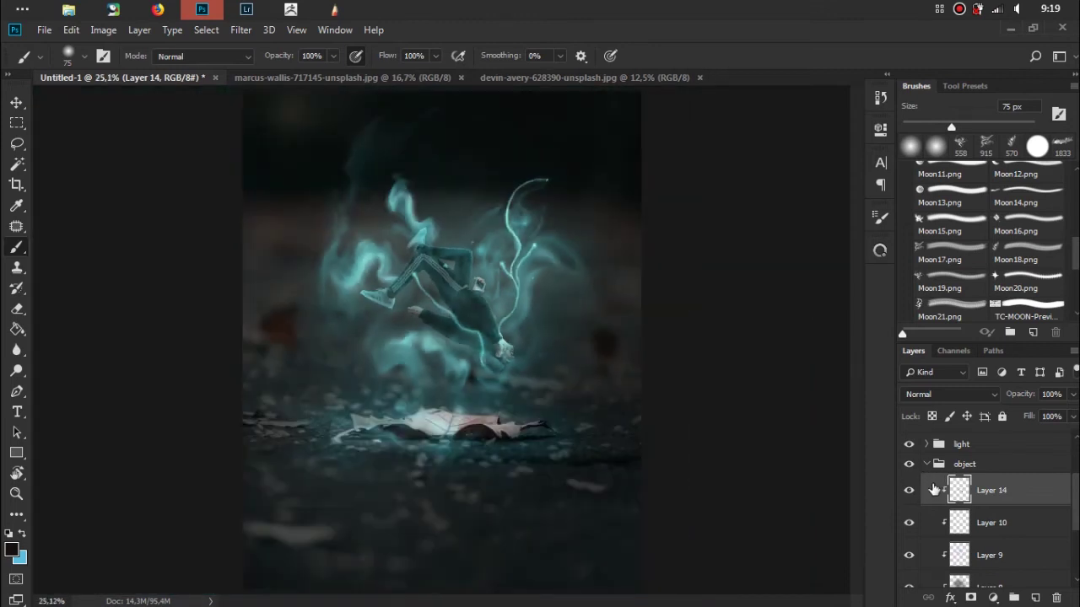
left_click(927, 464)
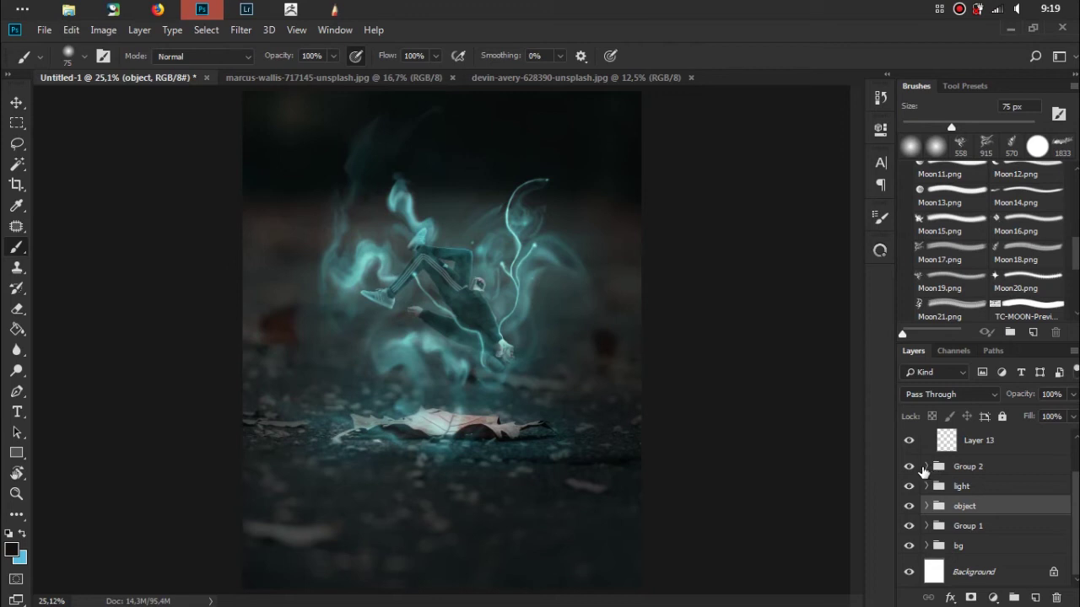
key("ctrl+plus")
key("ctrl+plus")
key("ctrl+plus")
key("ctrl+plus")
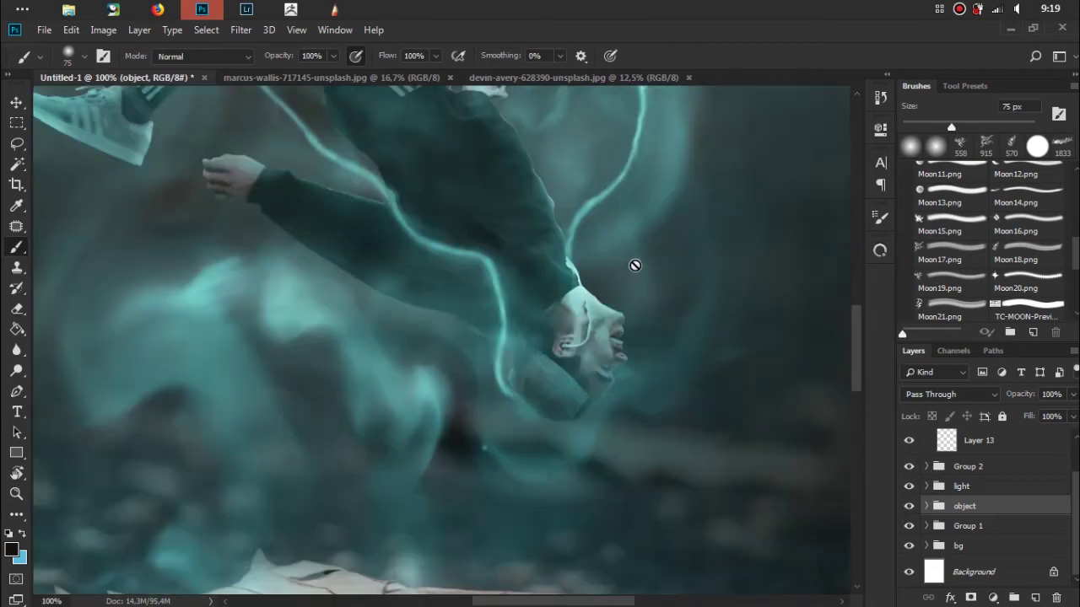
left_click_drag(634, 266, 585, 273)
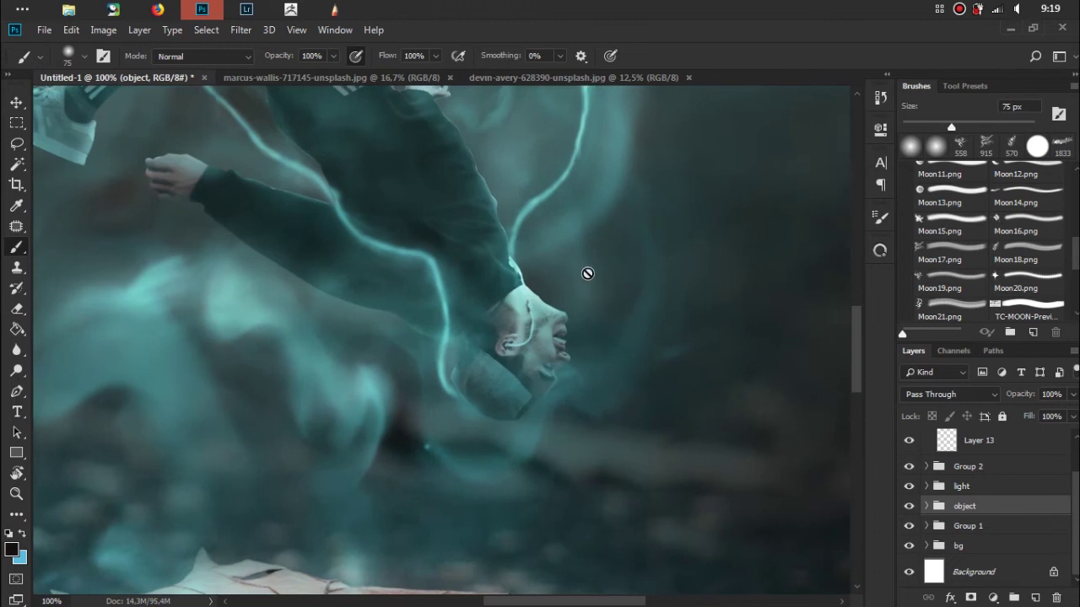
left_click(925, 506)
scroll(1062, 515, "down", 2)
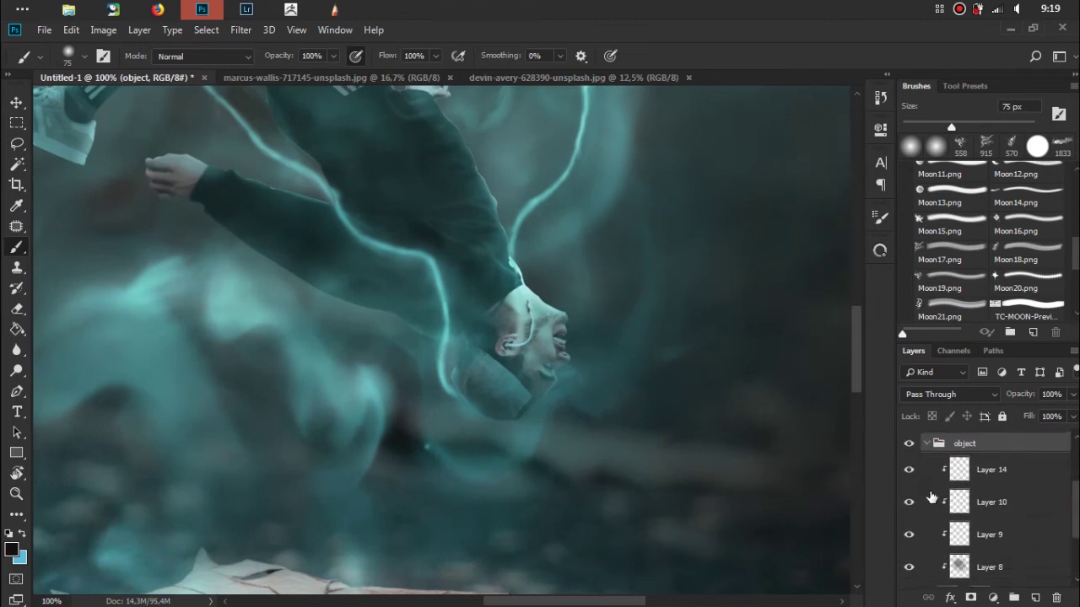
left_click(910, 473)
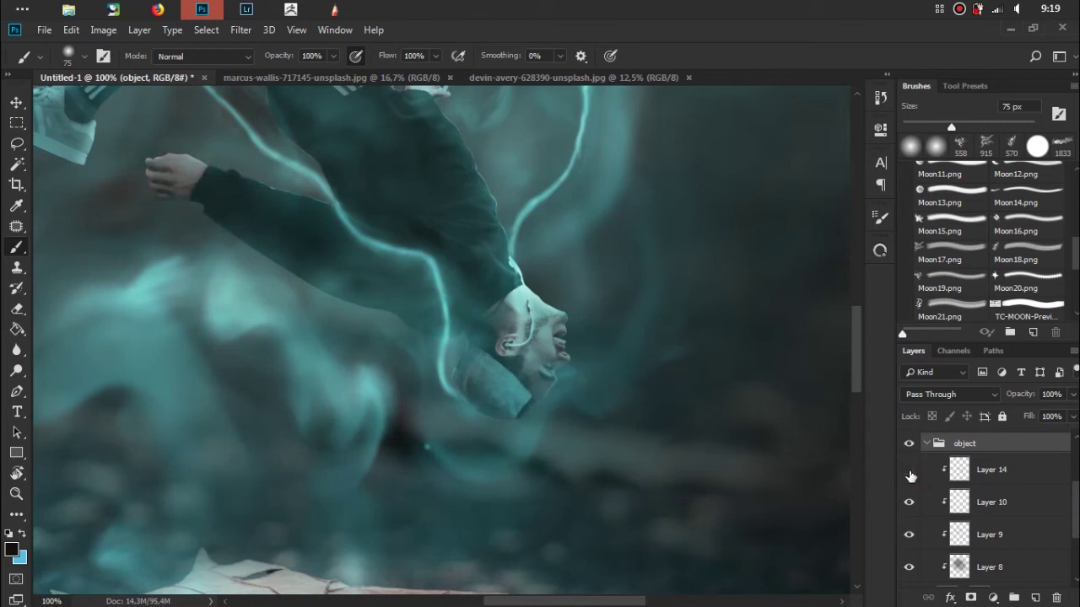
left_click(909, 478)
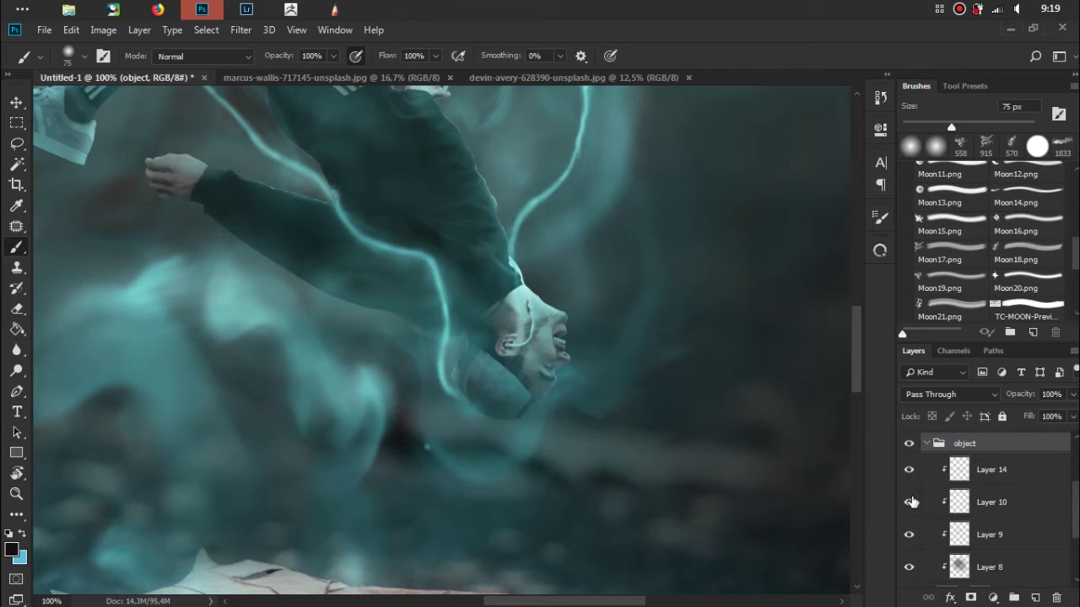
left_click(911, 505)
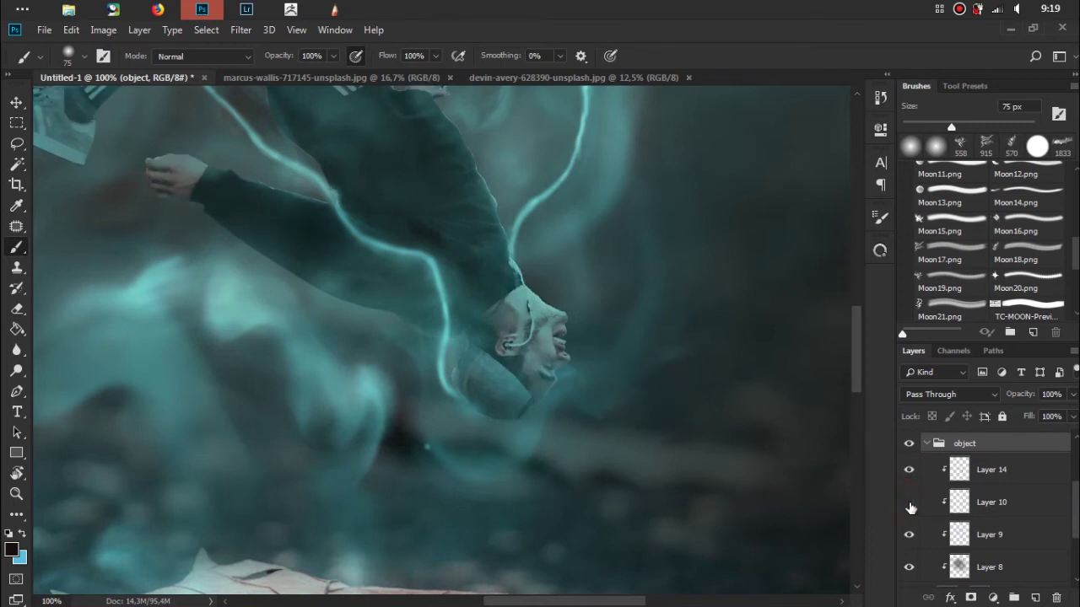
left_click(910, 504)
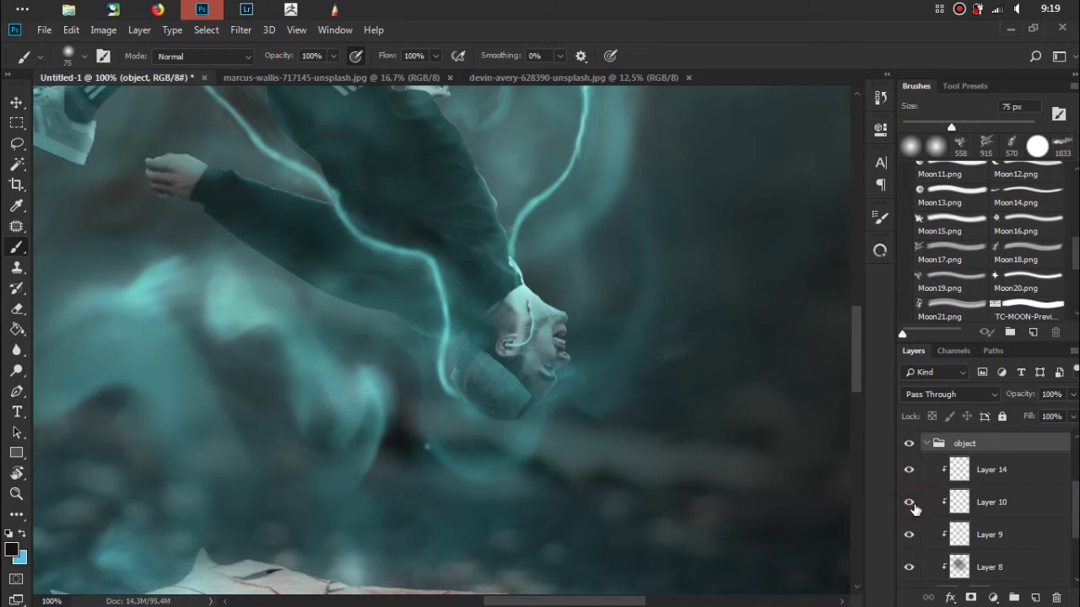
left_click(976, 503)
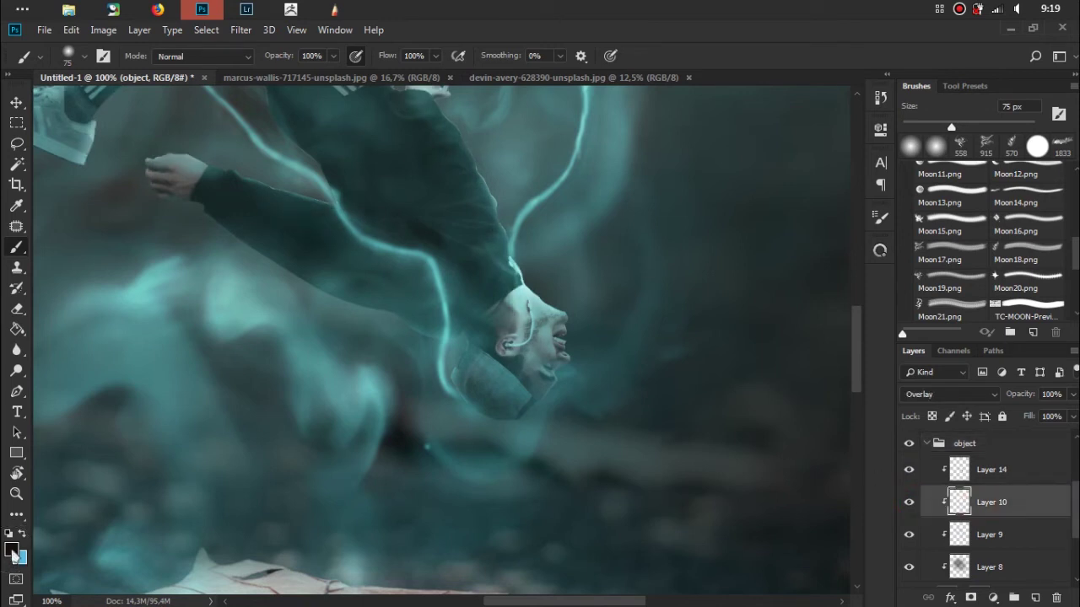
Set the foreground colour to white and dab light onto the man's face
left_click(11, 549)
left_click_drag(643, 221, 617, 207)
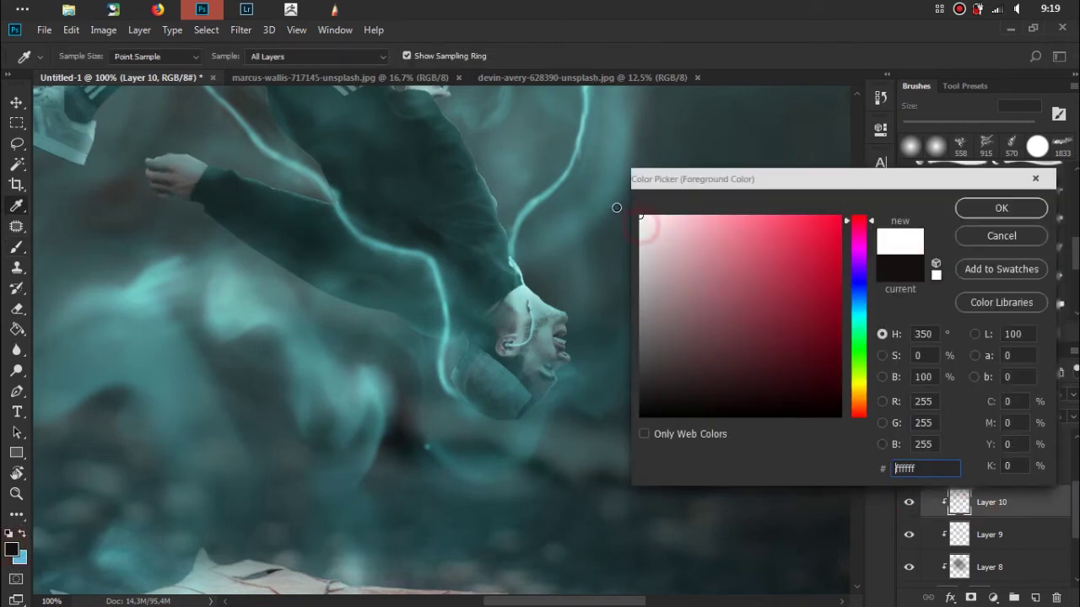
left_click(1001, 208)
key("b")
left_click(576, 302)
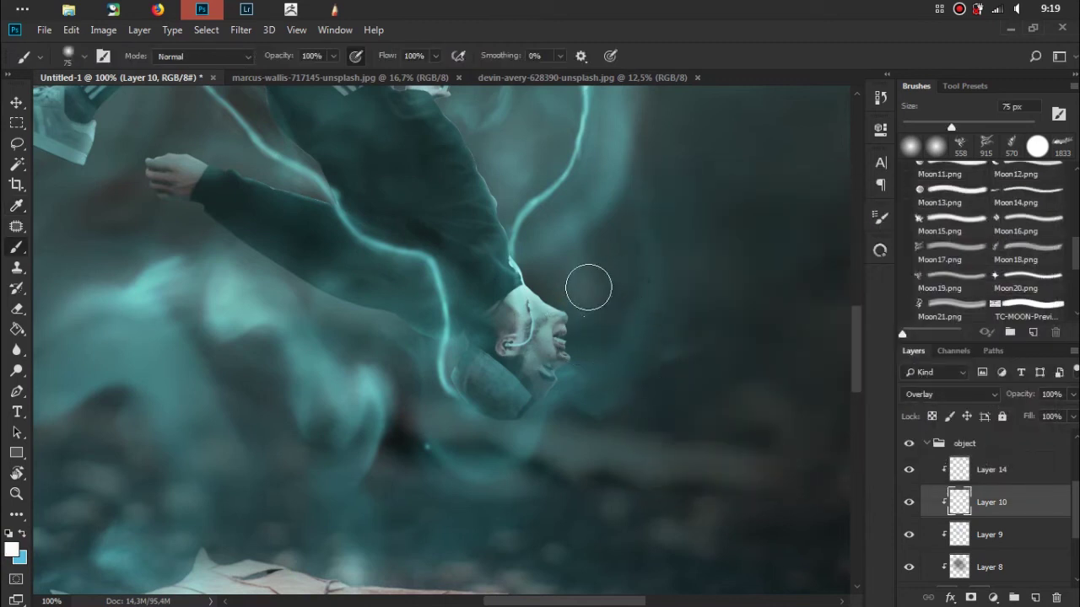
left_click(569, 355)
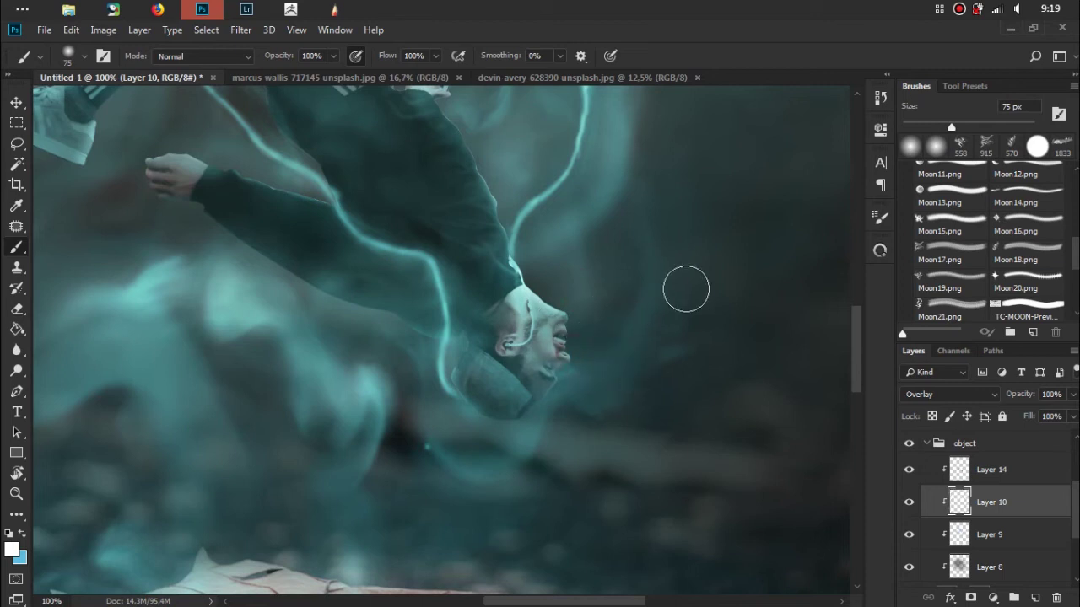
Shrink the brush to 42 px and paint a light highlight around the ear
right_click(625, 255)
left_click_drag(743, 300, 731, 300)
left_click(549, 323)
left_click_drag(537, 359, 511, 305)
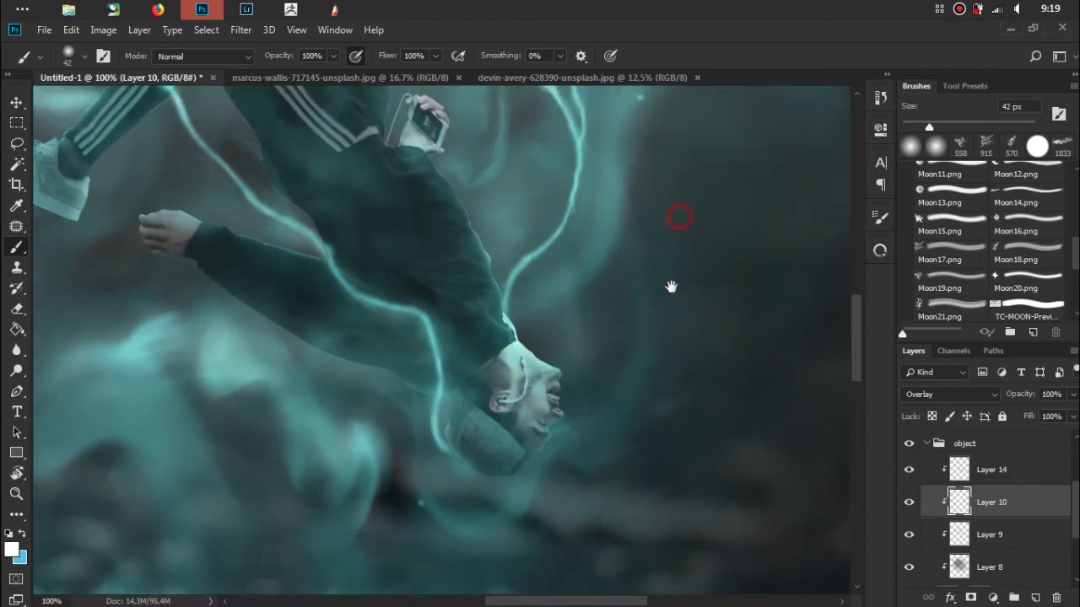
mouse_move(678, 216)
left_mouse_down()
mouse_move(662, 294)
mouse_move(670, 346)
left_mouse_up()
Touch up the glowing strands near the man's chin and along his arm
left_click_drag(541, 503, 559, 512)
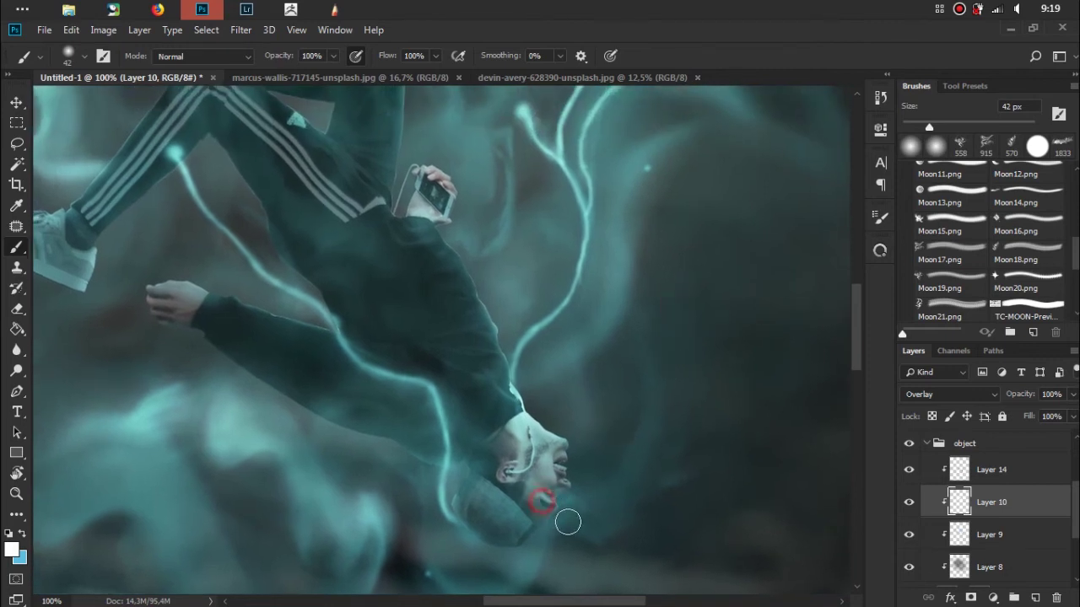
left_click_drag(633, 312, 686, 382)
left_click(567, 459)
left_click(528, 443)
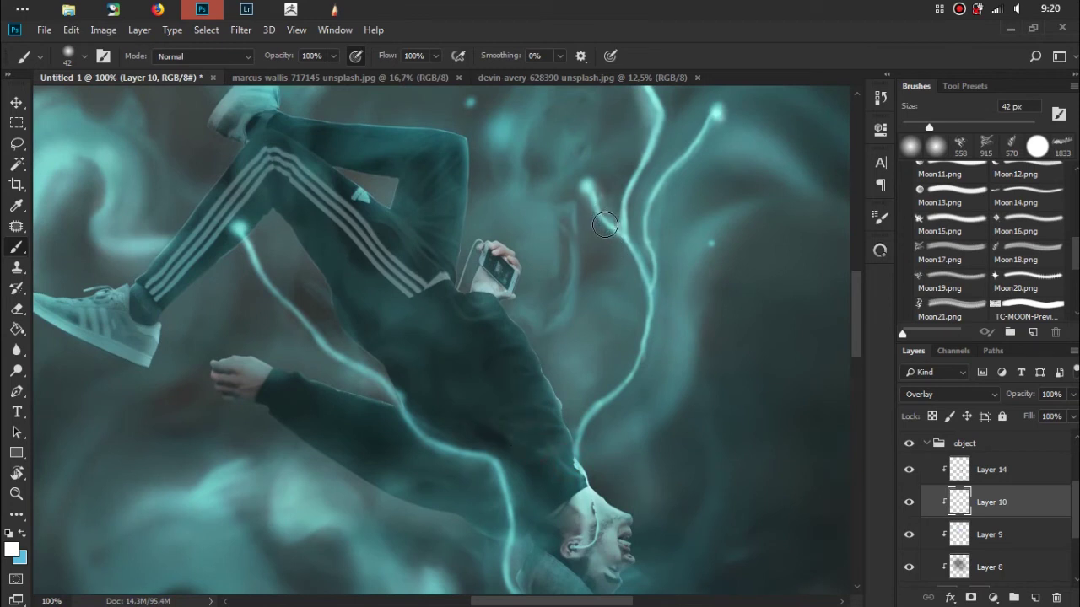
Zoom out step by step to 25% to show the whole composition
key("ctrl+minus")
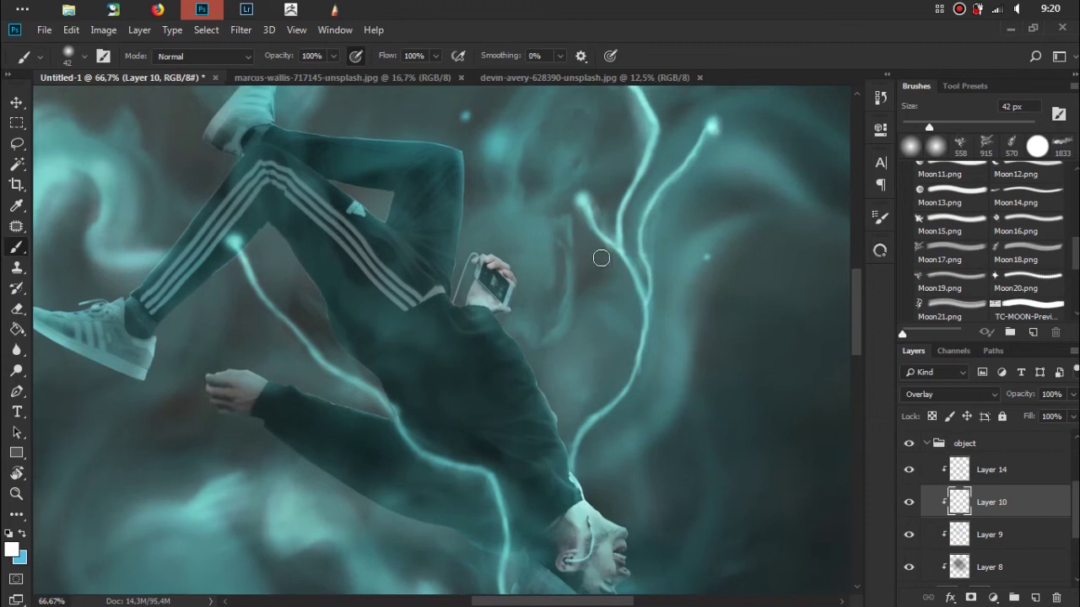
key("ctrl+minus")
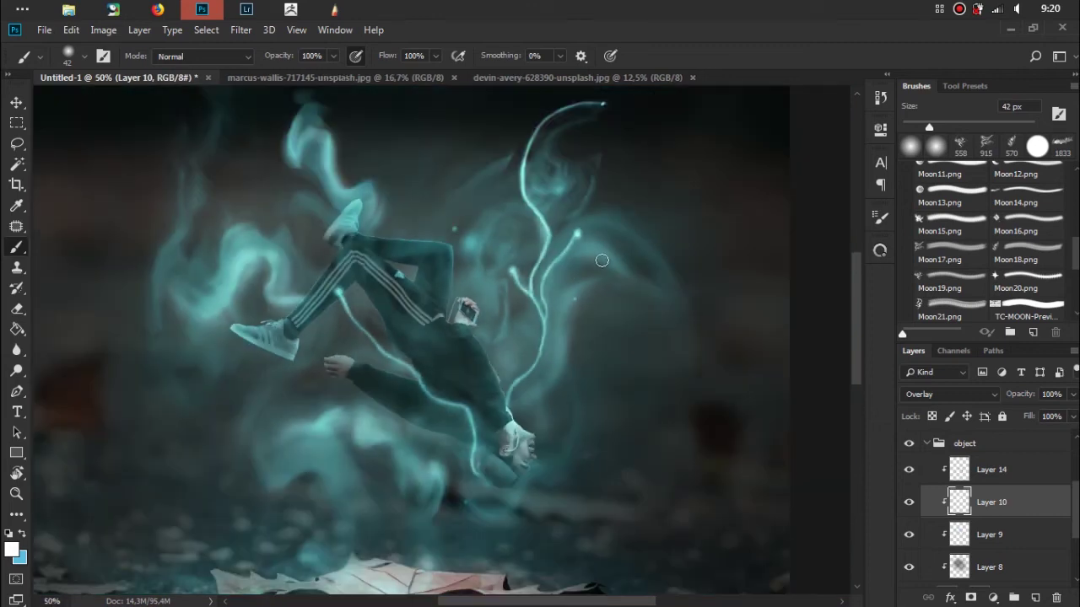
left_click_drag(616, 255, 647, 281)
key("ctrl+minus")
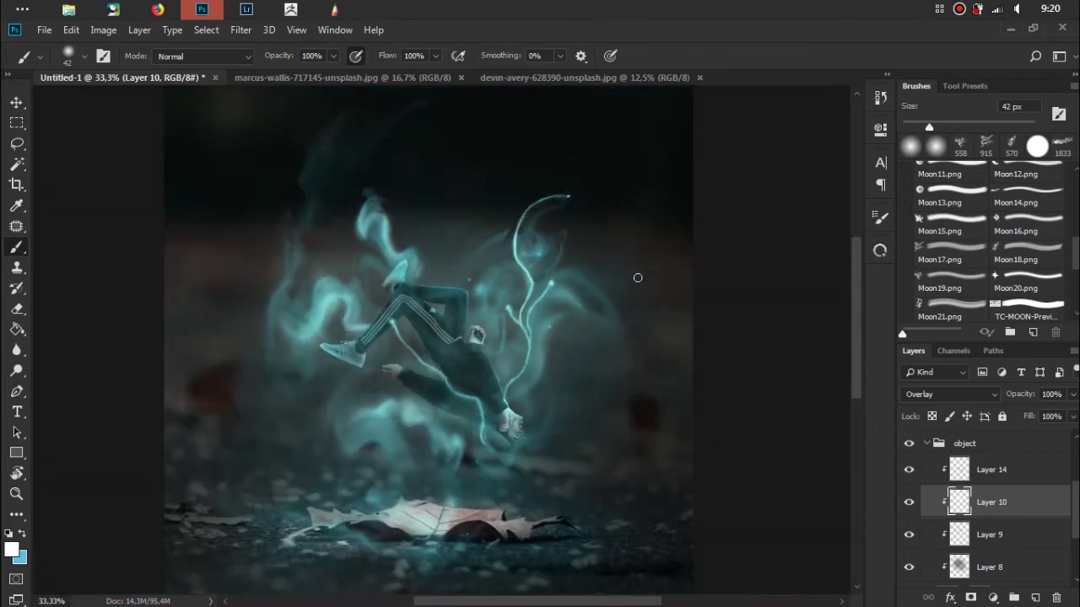
key("ctrl+minus")
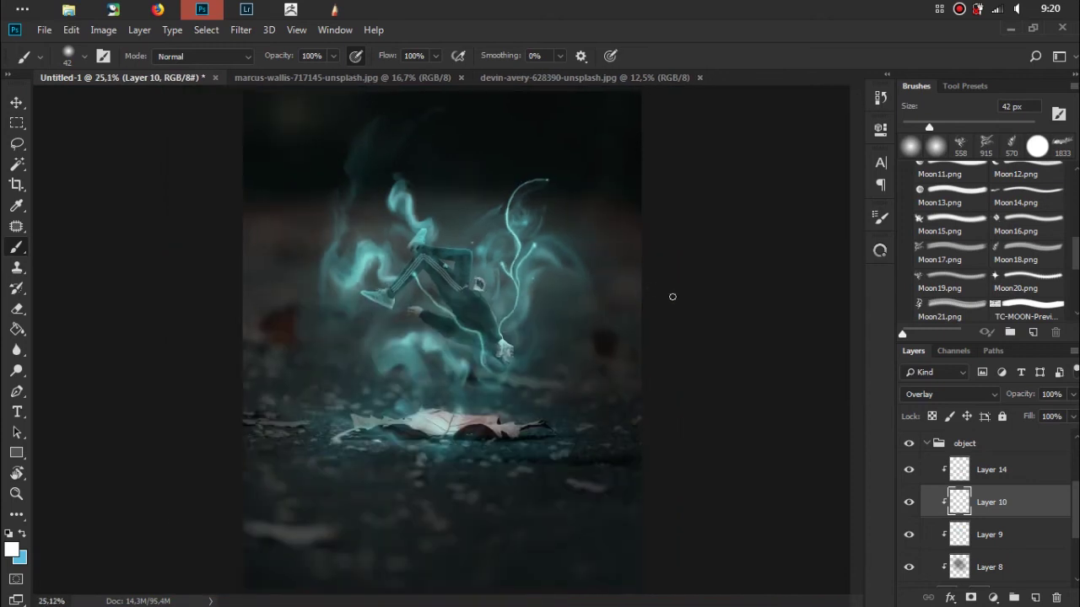
scroll(1071, 491, "up", 1)
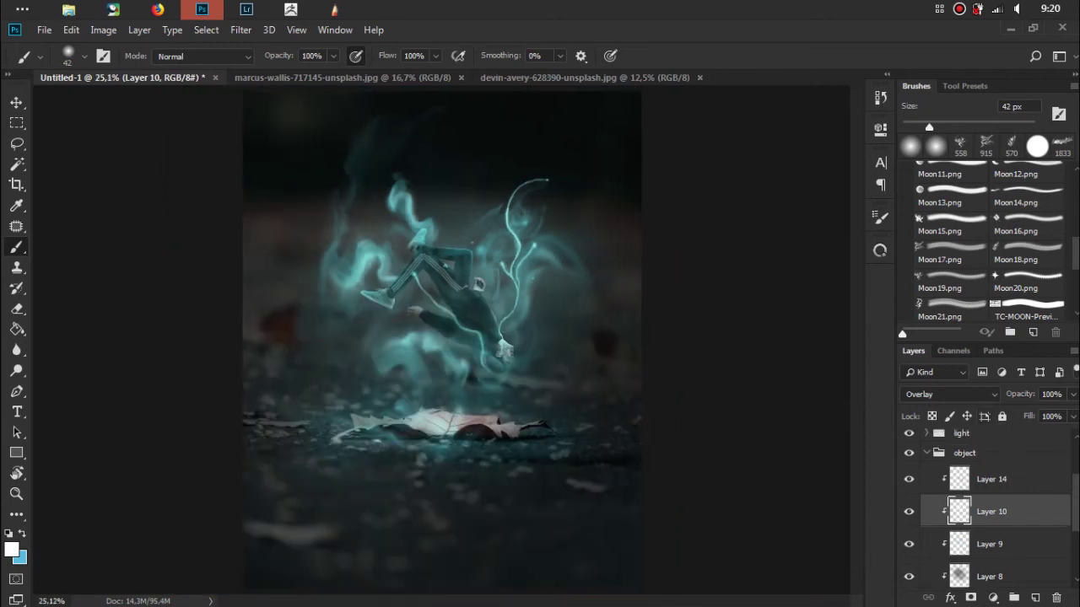
Collapse the object group and select Layer 13 in Group 3
scroll(1077, 493, "down", 1)
scroll(1078, 498, "down", 1)
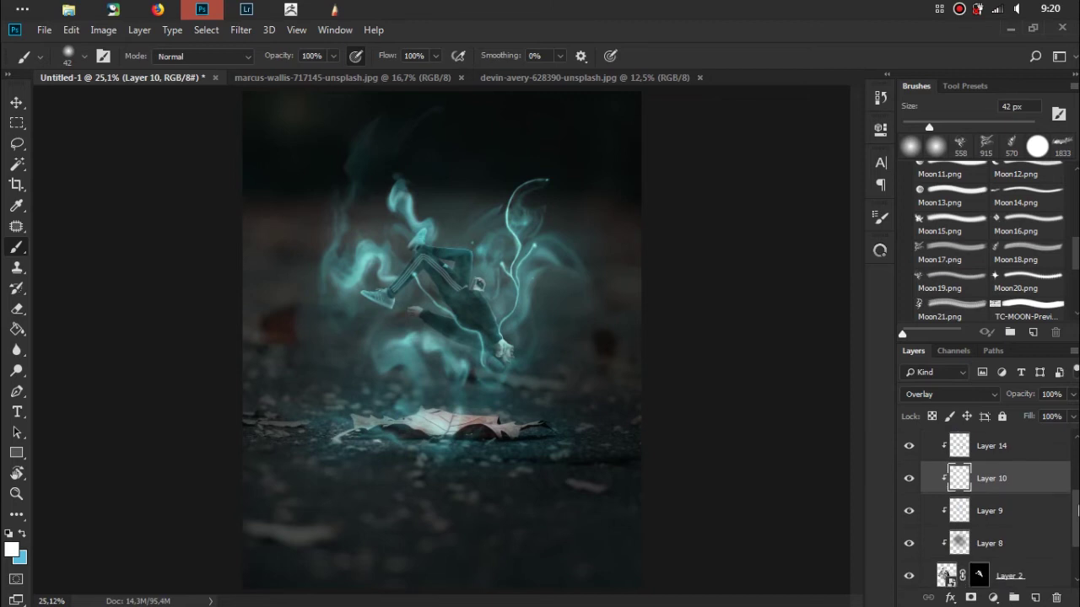
scroll(1076, 508, "up", 1)
scroll(1077, 506, "up", 1)
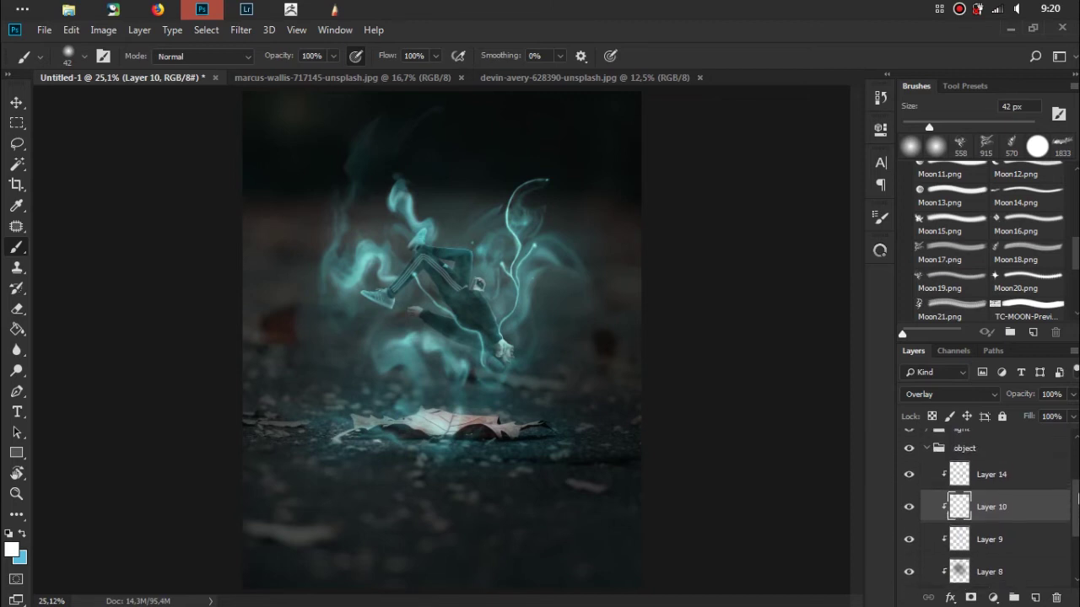
scroll(1030, 481, "up", 1)
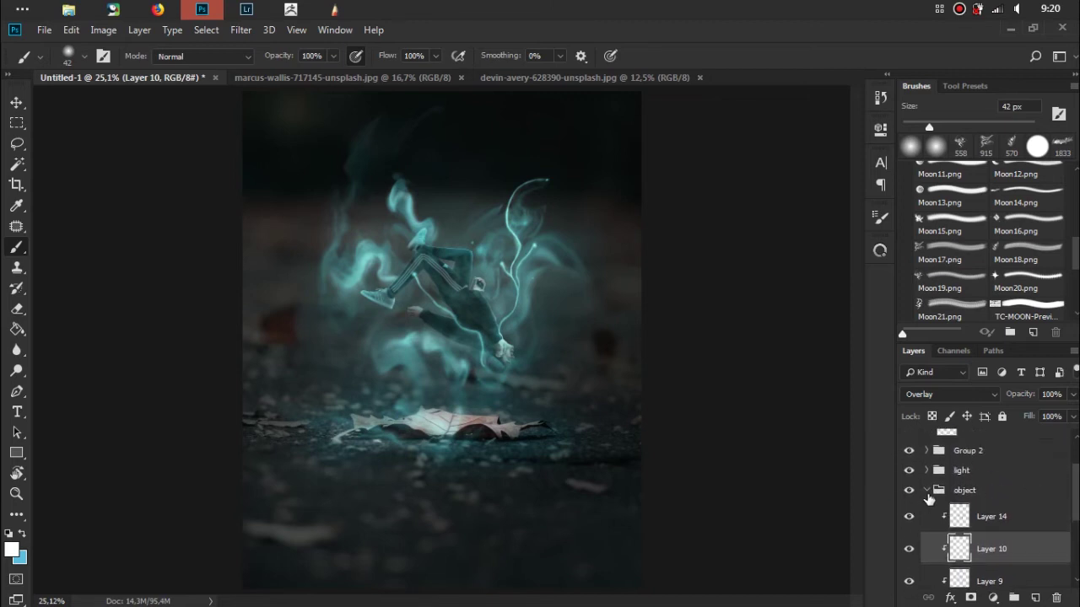
left_click(927, 492)
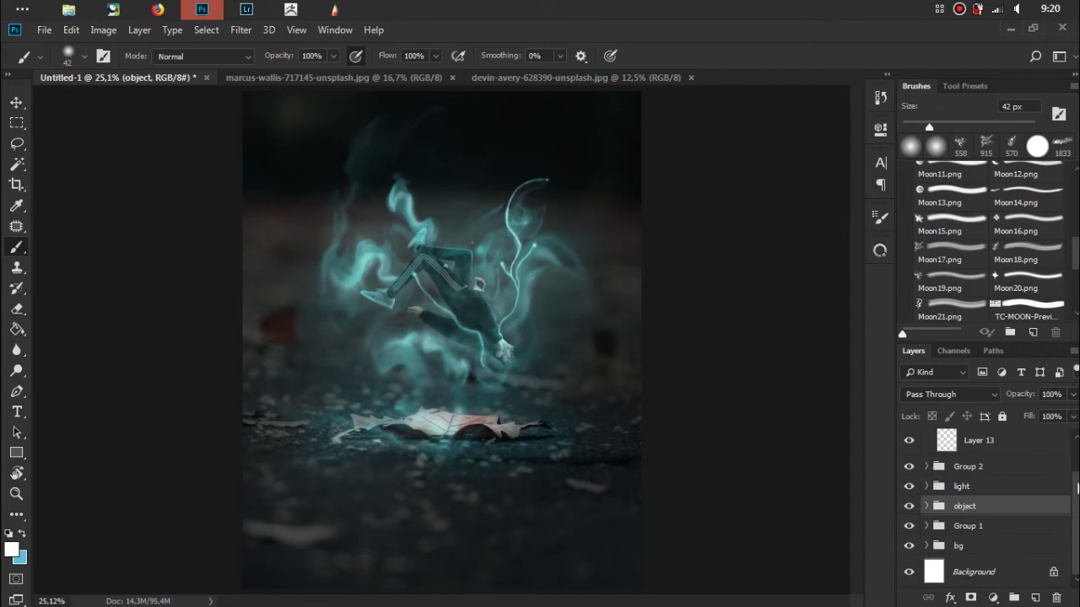
scroll(1029, 482, "up", 1)
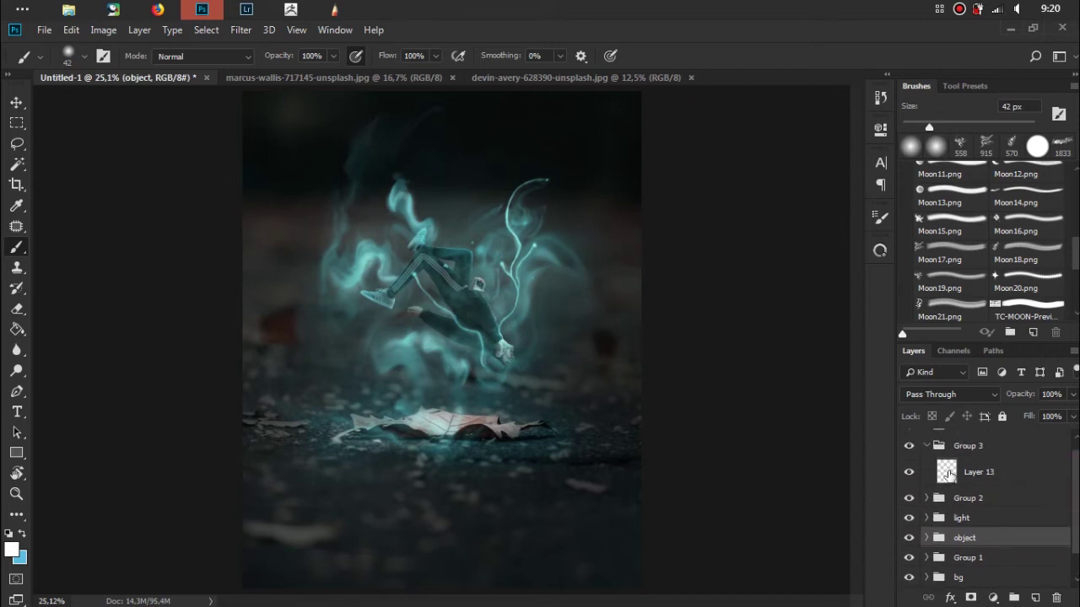
left_click(966, 483)
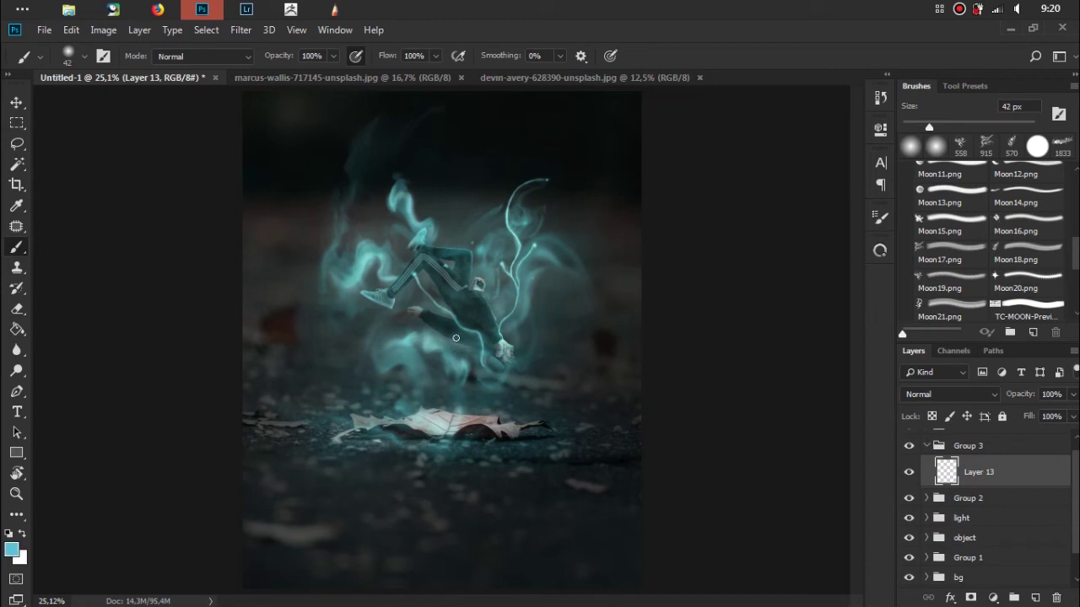
Enlarge the soft brush to 369 px and dab blue glow around the feet and below the figure
right_click(459, 342)
left_click_drag(593, 376, 627, 377)
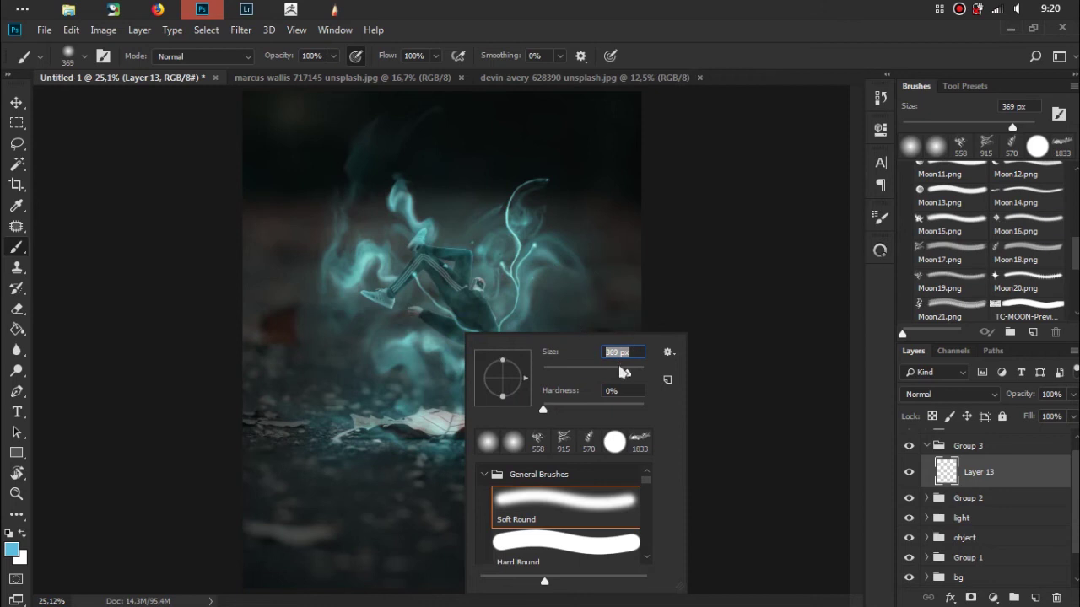
left_click(734, 51)
left_click(304, 53)
type("60")
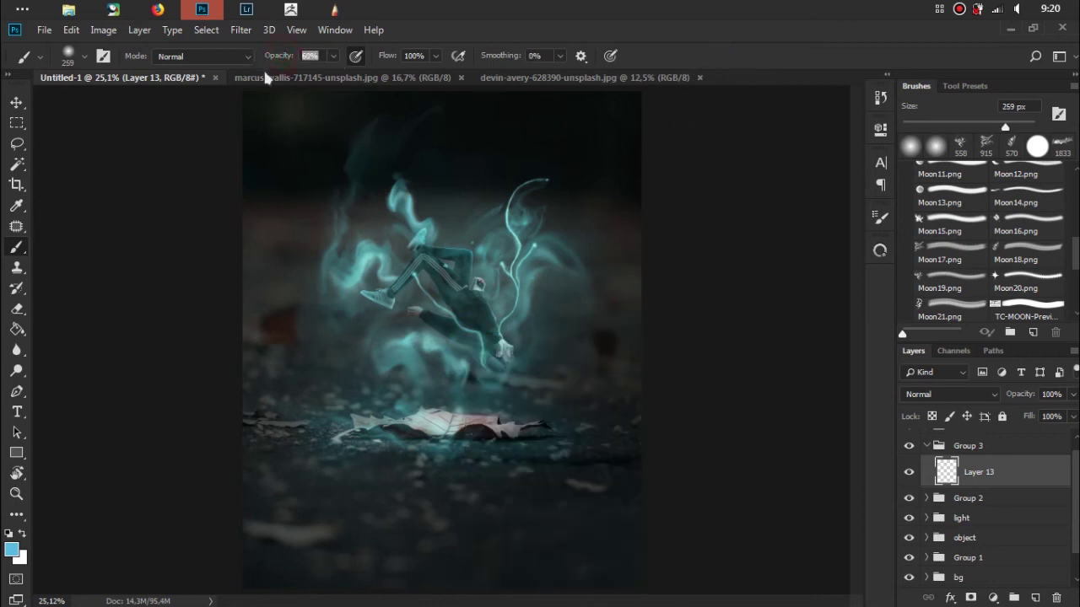
left_click(530, 312)
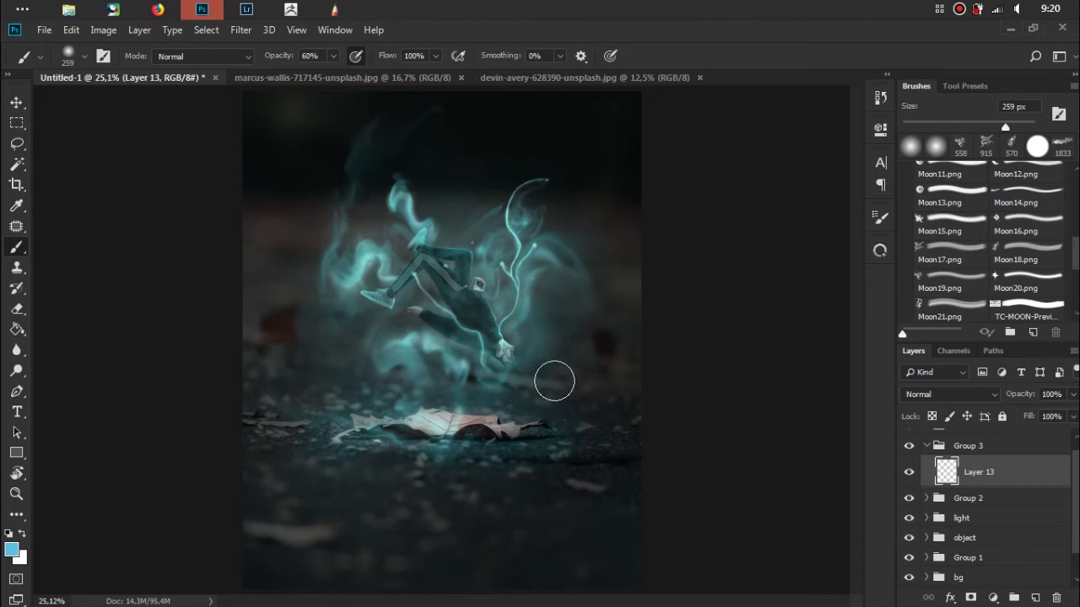
left_click(527, 386)
left_click(547, 403)
left_click(513, 410)
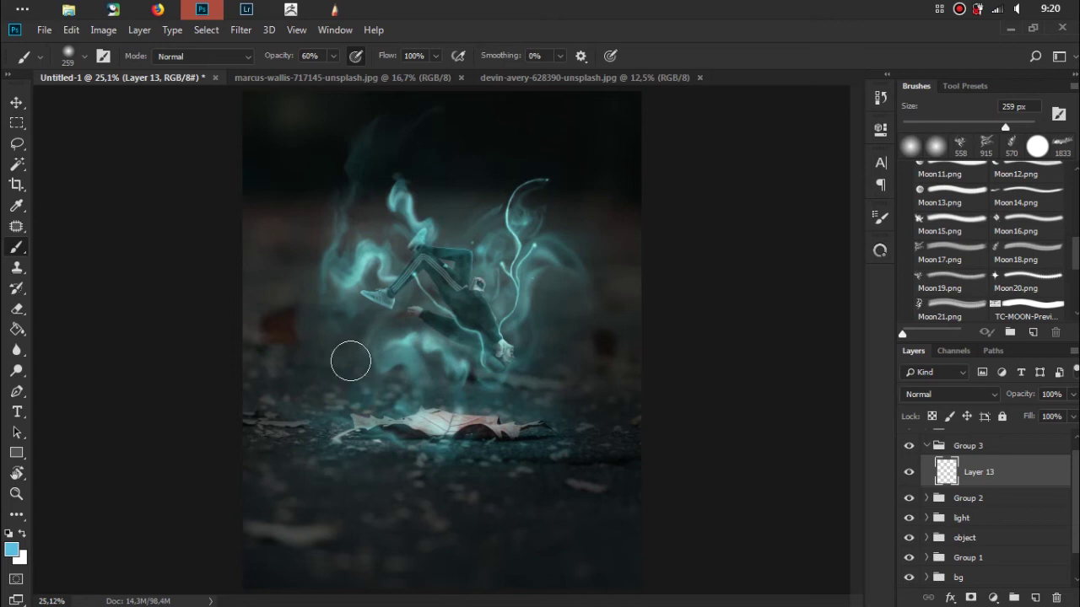
Paint soft glow toward the leaf, along the legs and over the upper smoke wisps
left_click_drag(388, 394, 442, 411)
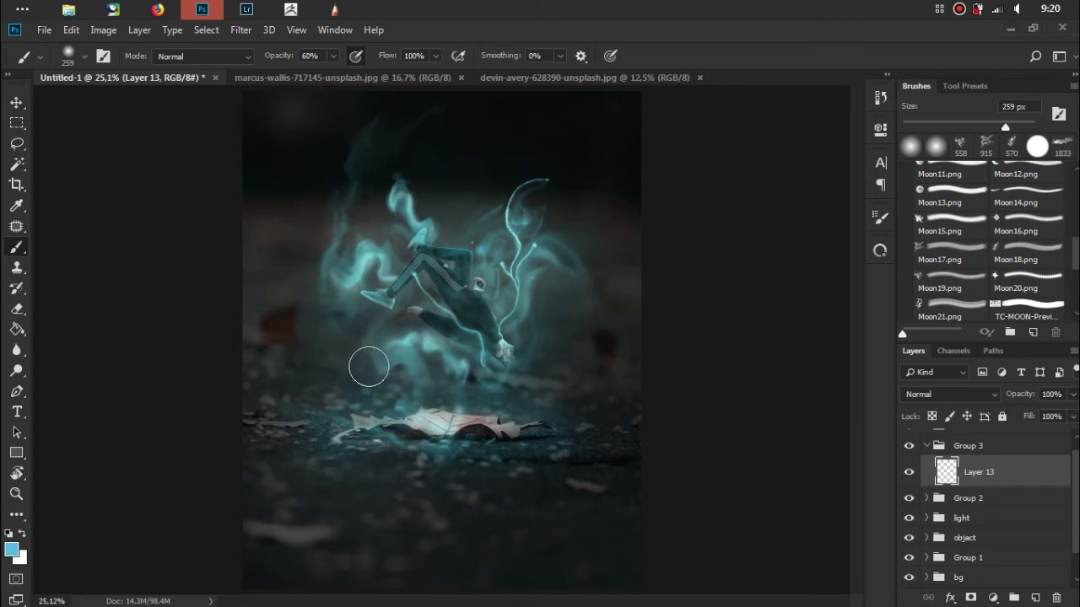
mouse_move(372, 360)
left_mouse_down()
mouse_move(355, 286)
mouse_move(357, 371)
left_mouse_up()
left_click_drag(394, 245, 368, 220)
left_click_drag(397, 155, 399, 186)
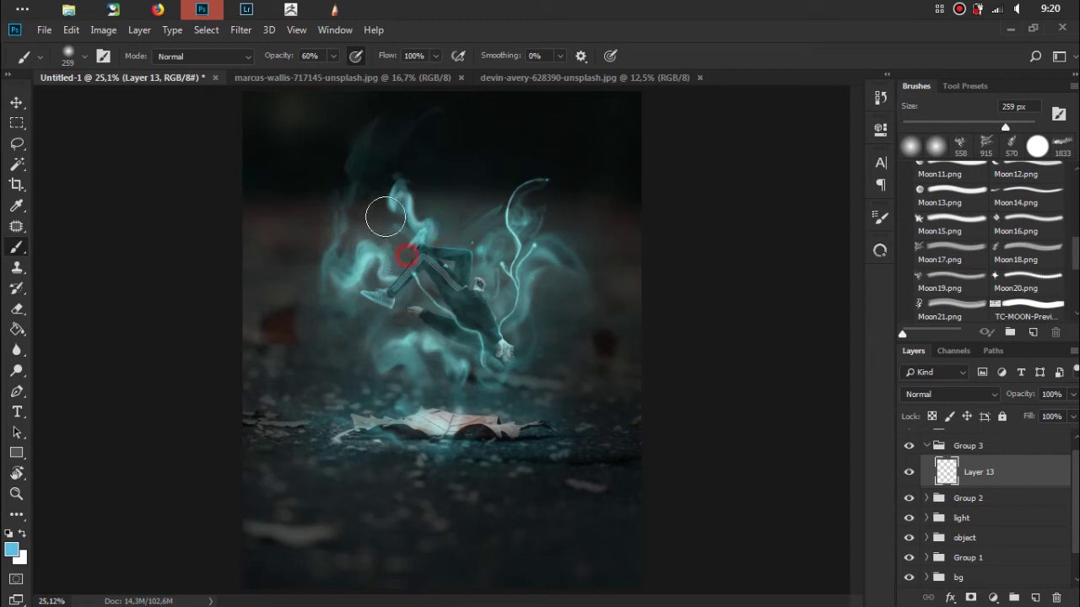
left_click(381, 162)
left_click(374, 198)
left_click(360, 369)
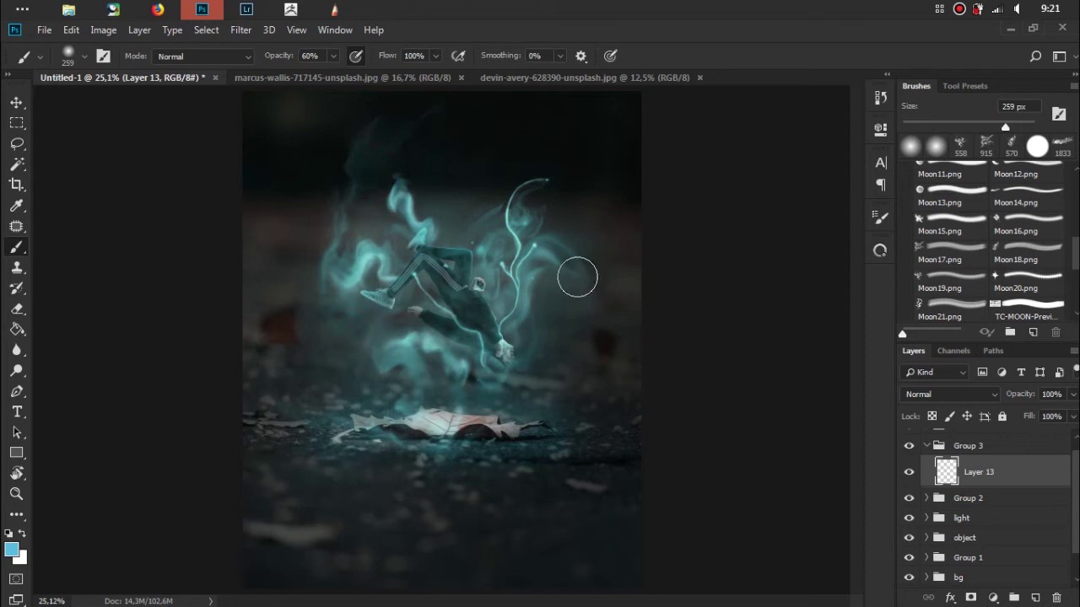
left_click(552, 299)
Enlarge the brush to 448 px and dab glow above the smoke, extending to the upper right
right_click(523, 183)
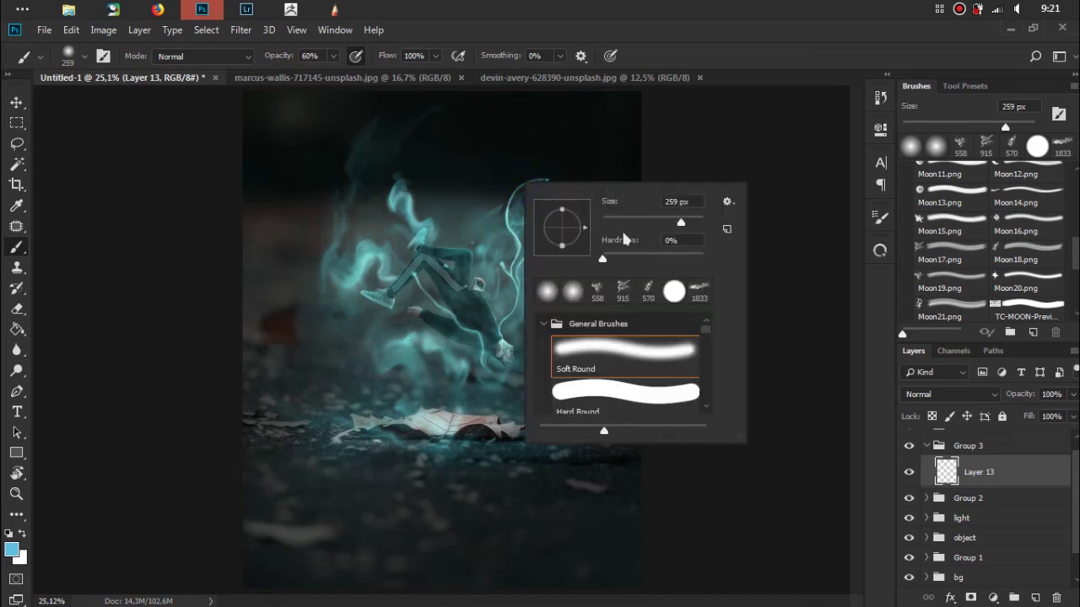
left_click_drag(681, 221, 692, 218)
left_click(765, 30)
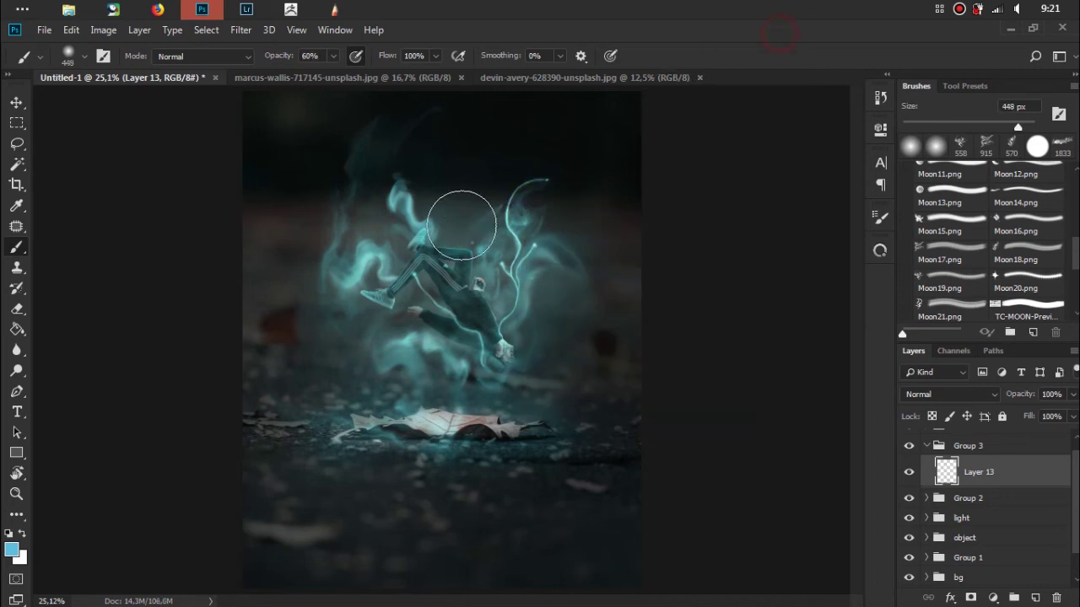
left_click(451, 188)
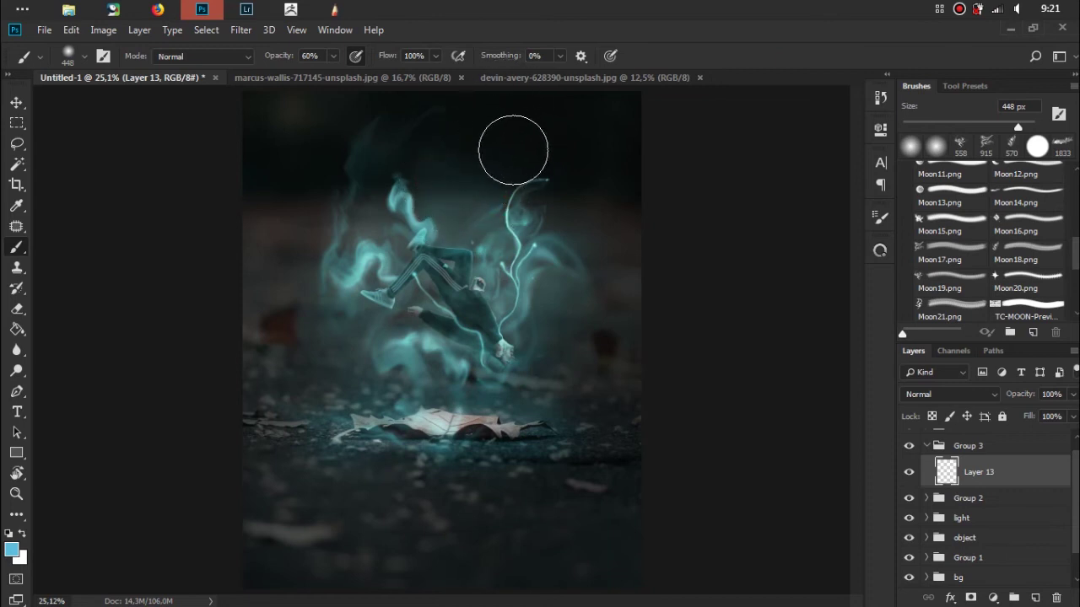
left_click(418, 184)
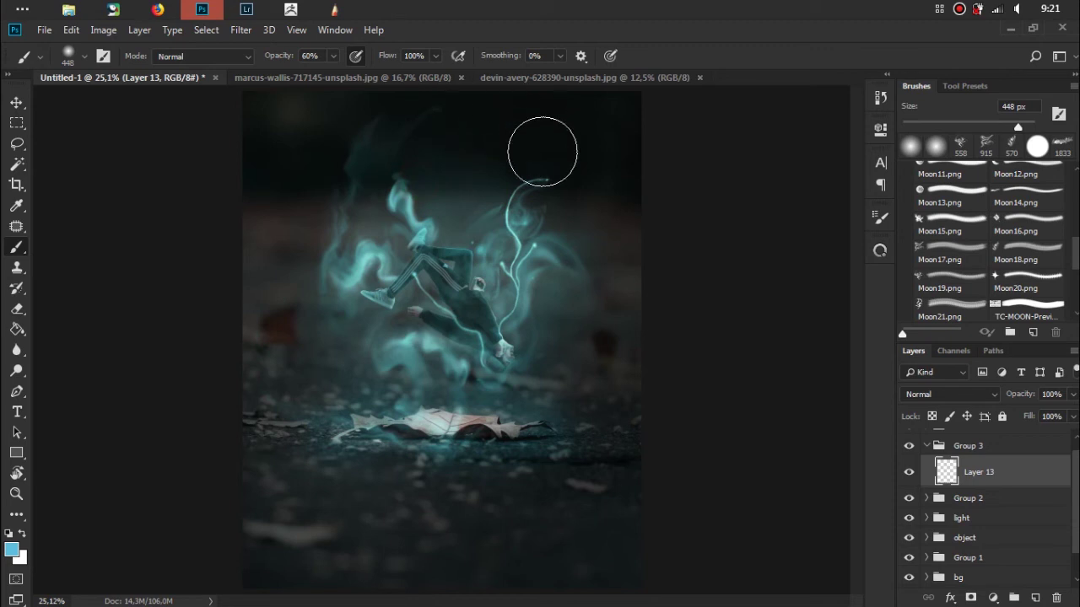
left_click(515, 172)
left_click(464, 166)
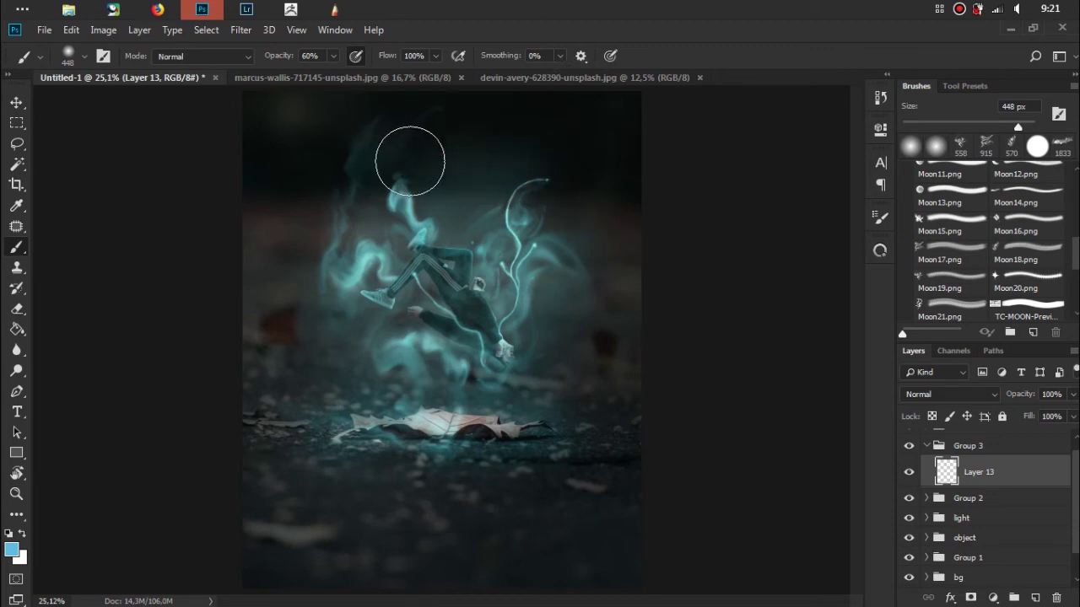
left_click(531, 140)
left_click(578, 161)
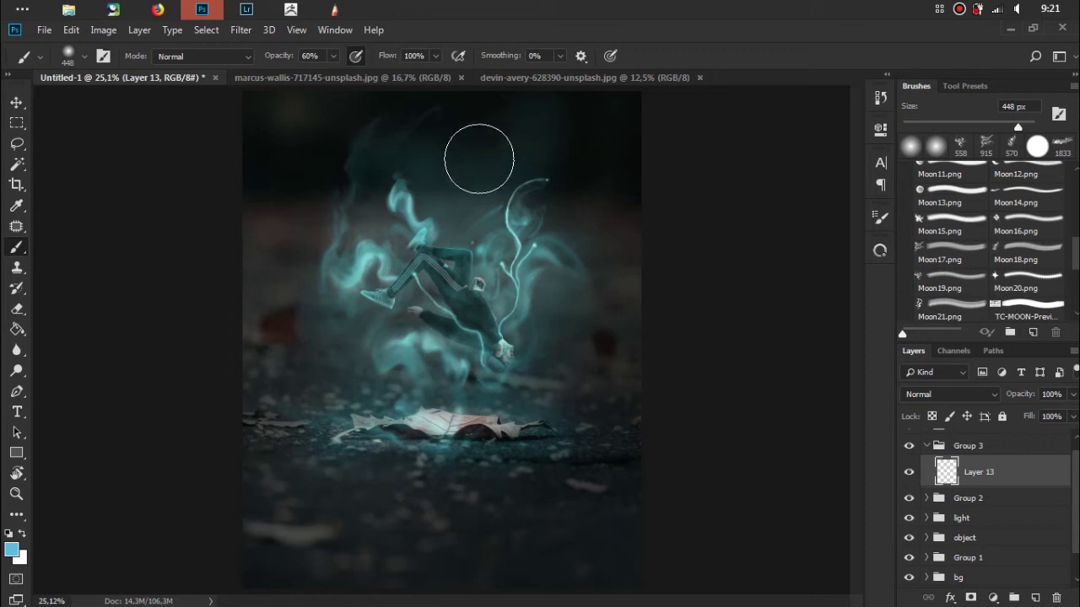
Switch to a 183 px eraser and erase some glow above the smoke
key("e")
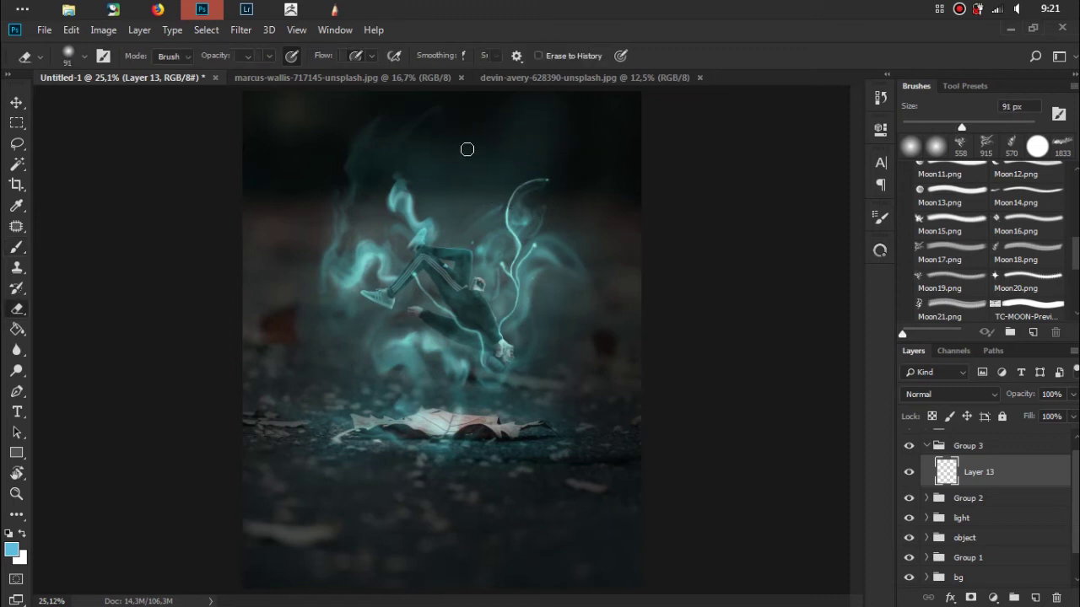
right_click(467, 130)
left_click_drag(565, 165, 623, 163)
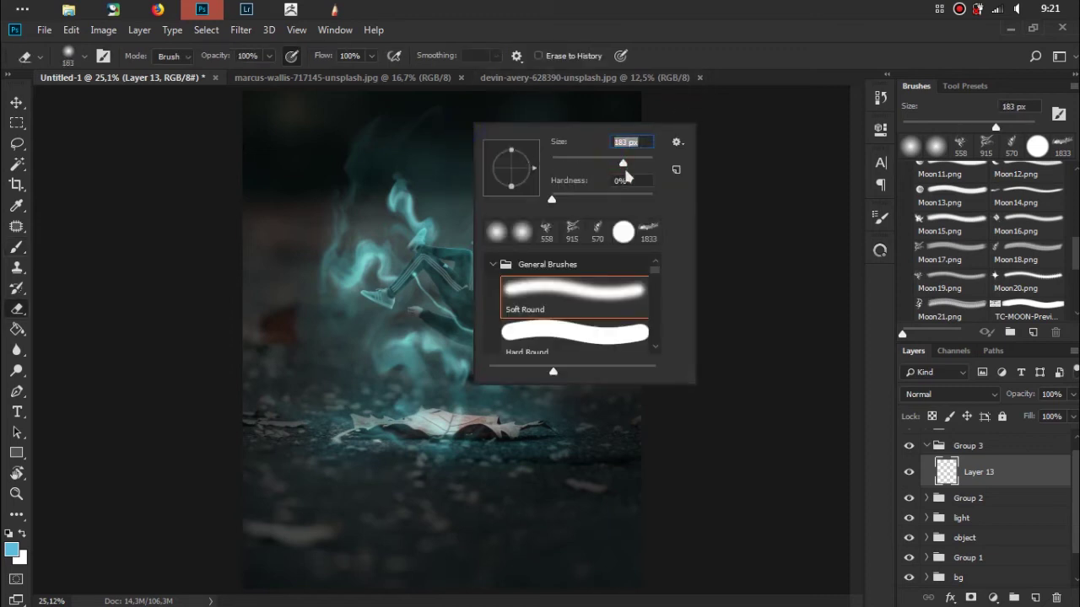
left_click(737, 56)
left_click(475, 159)
left_click(478, 154)
Repaint a little glow over the top smoke with the brush
key("b")
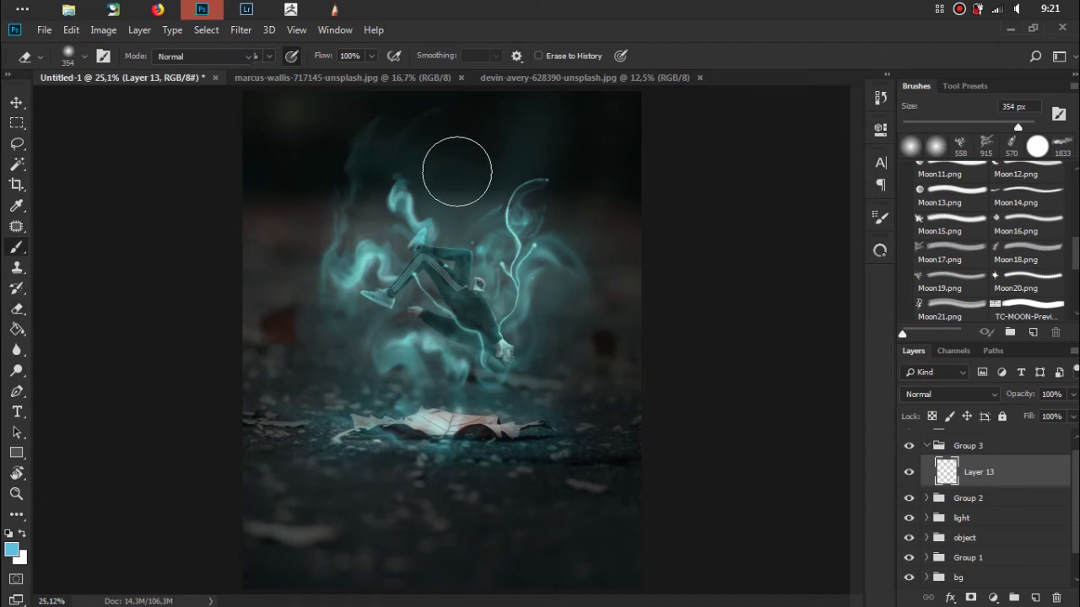
left_click(429, 161)
left_click(494, 177)
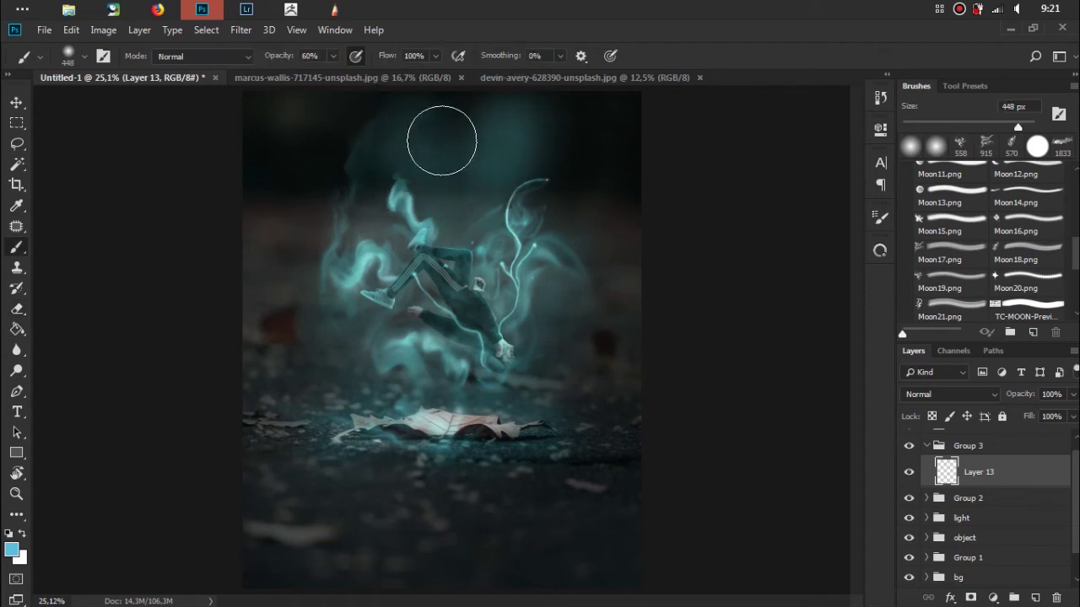
With a 354 px eraser, remove faint haze across the top of the image
key("e")
left_click(488, 119)
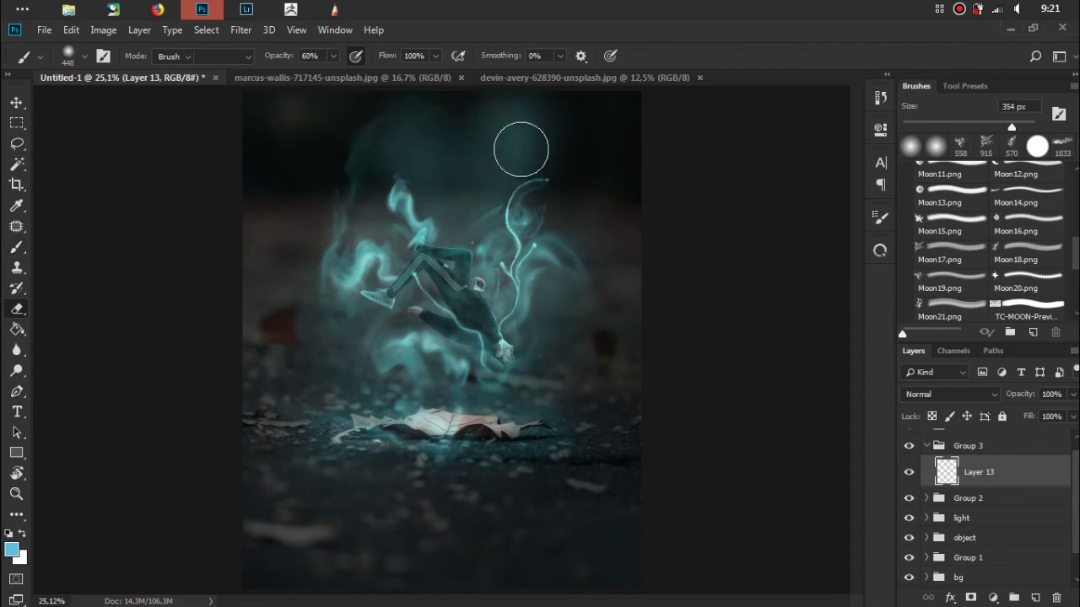
left_click(483, 120)
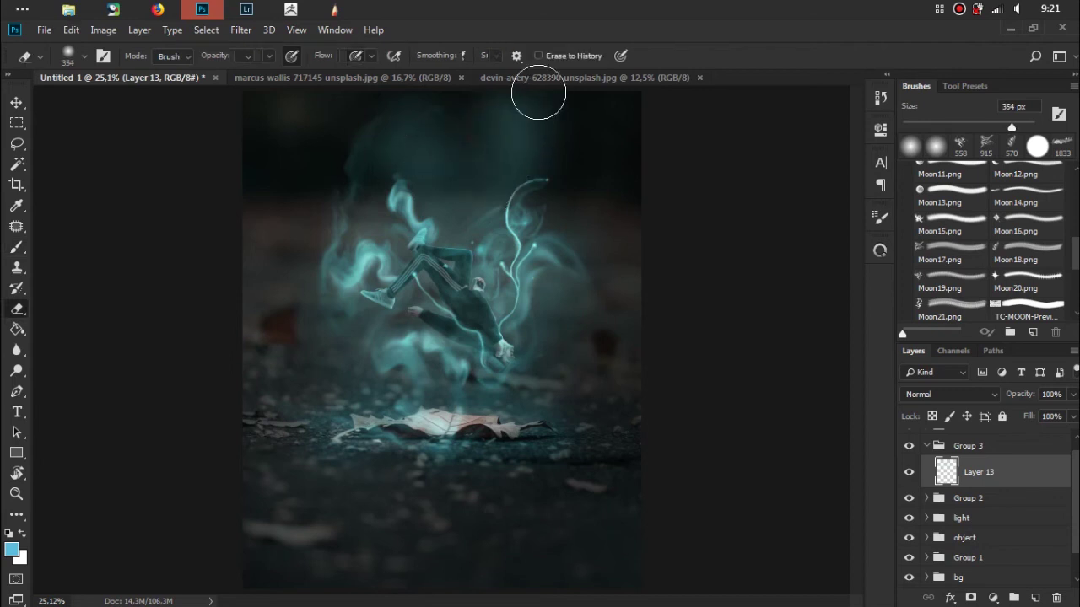
left_click(488, 120)
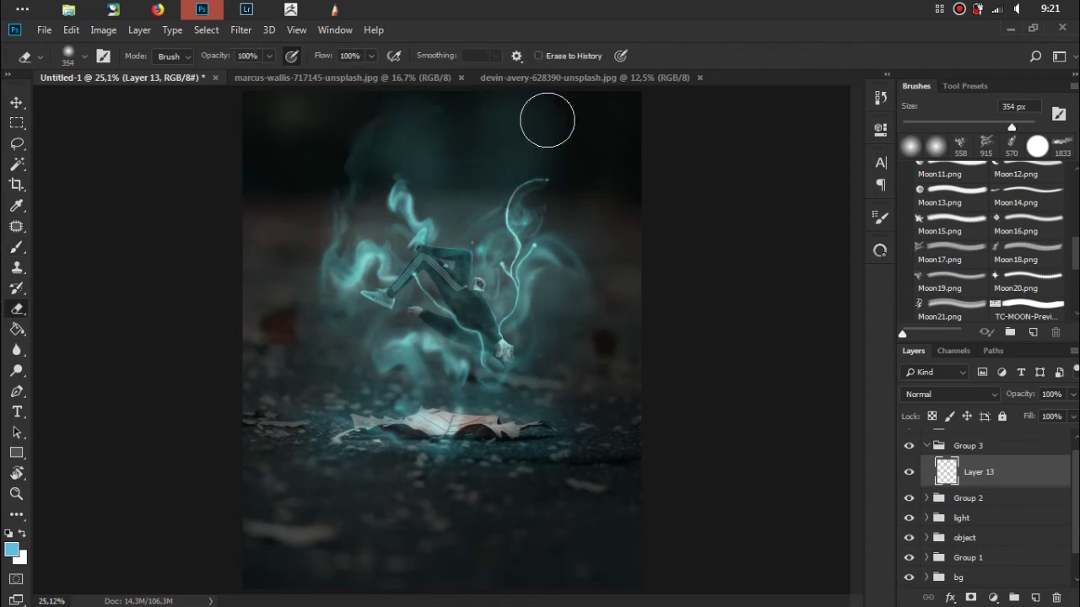
left_click(451, 165)
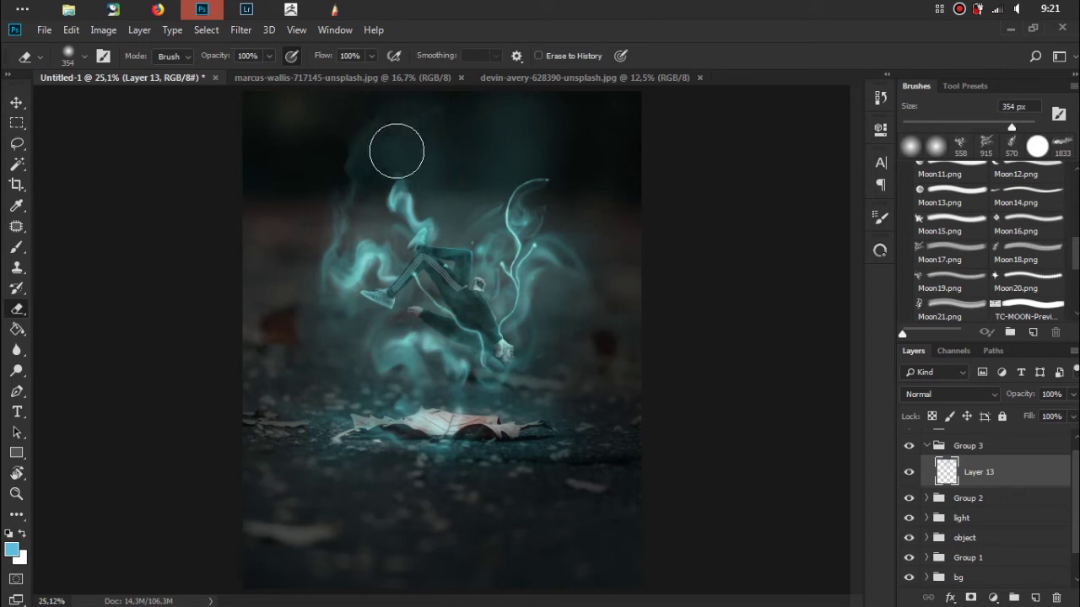
left_click(392, 160)
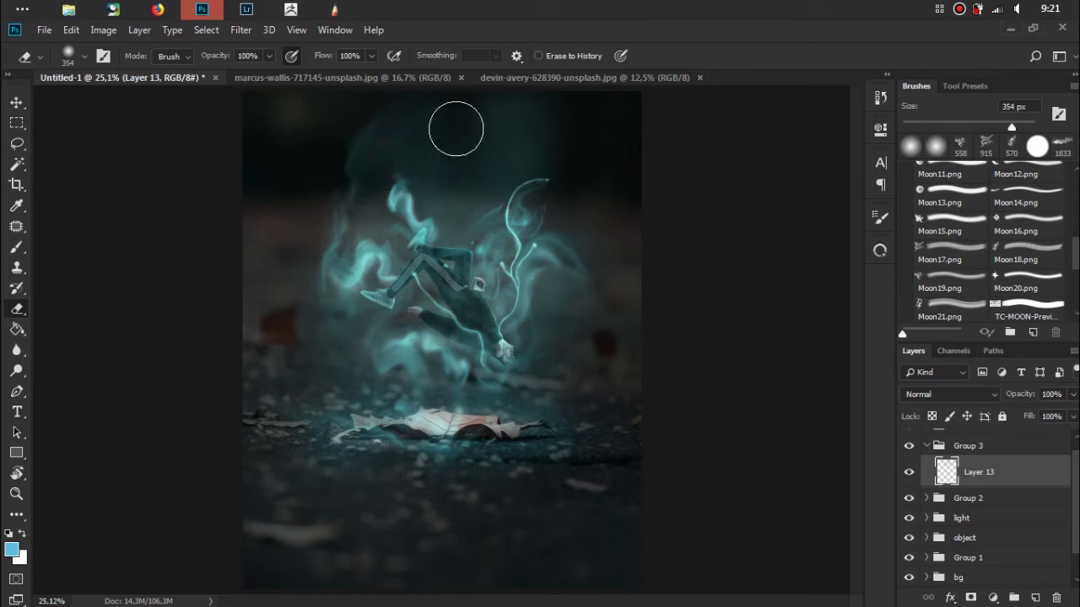
left_click(479, 170)
left_click(520, 175)
scroll(933, 455, "up", 1)
Add a new Layer 15 in Overlay mode inside the filter group, below Channel Mixer 1
left_click(928, 460)
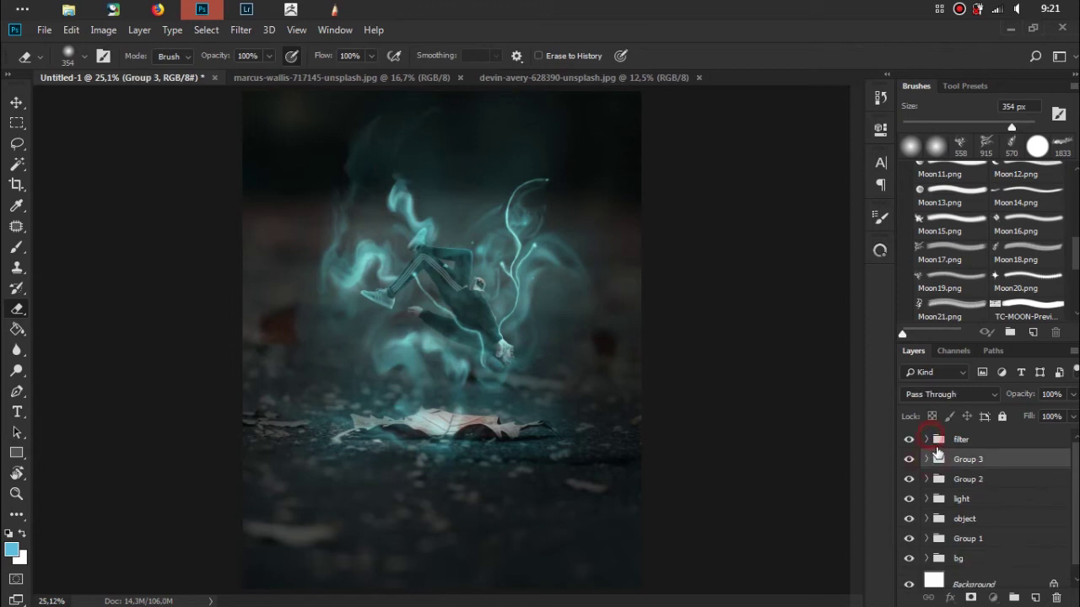
left_click(927, 439)
left_click(1035, 597)
left_click_drag(1013, 494, 1001, 474)
left_click(983, 393)
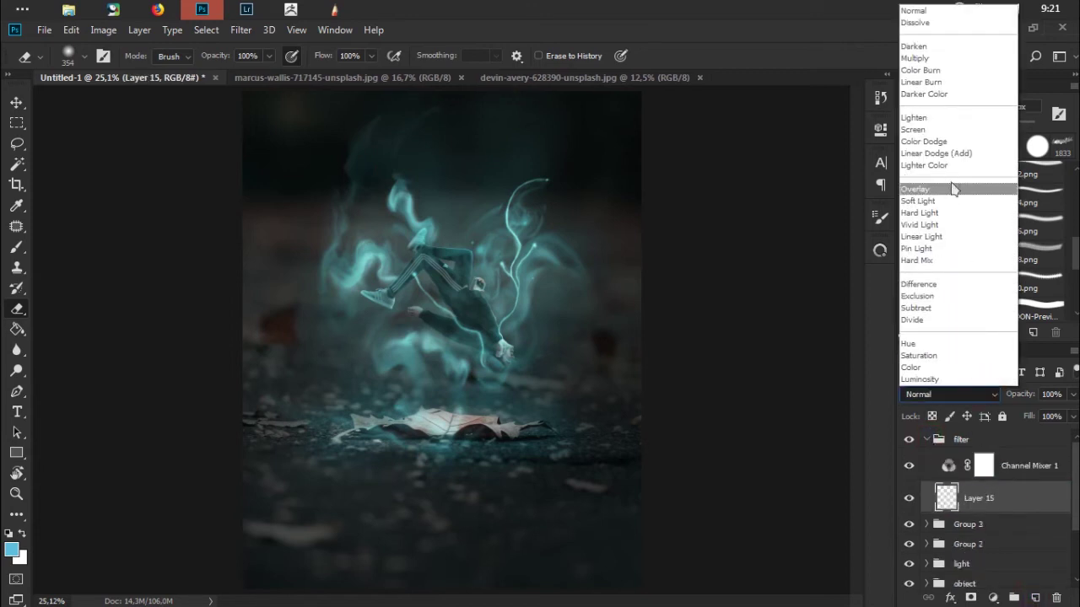
left_click(950, 189)
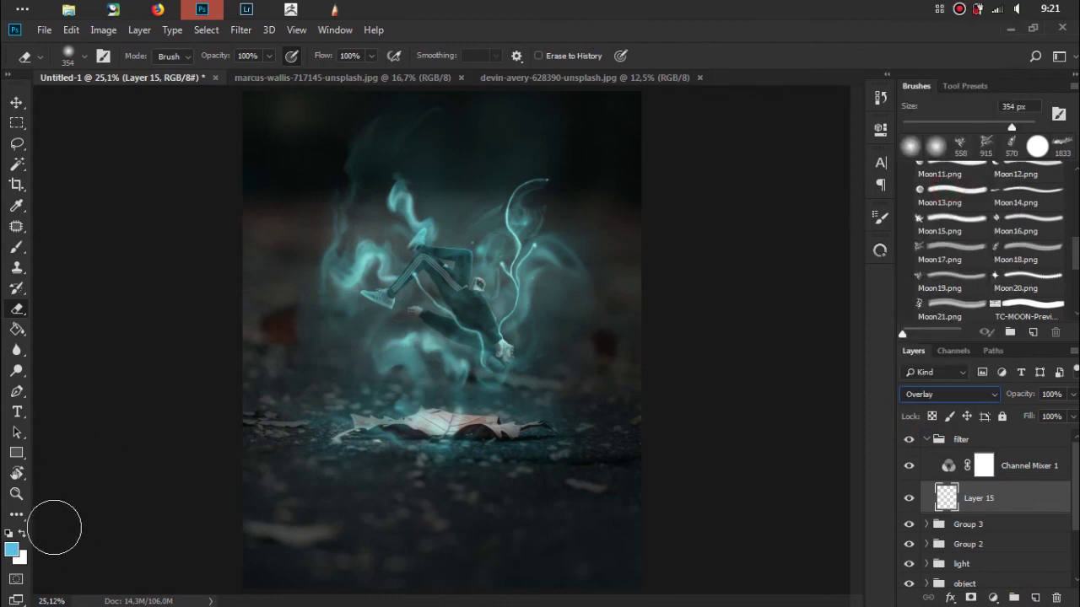
Set the foreground colour to black (#000000) and zoom out to the whole image
left_click(12, 550)
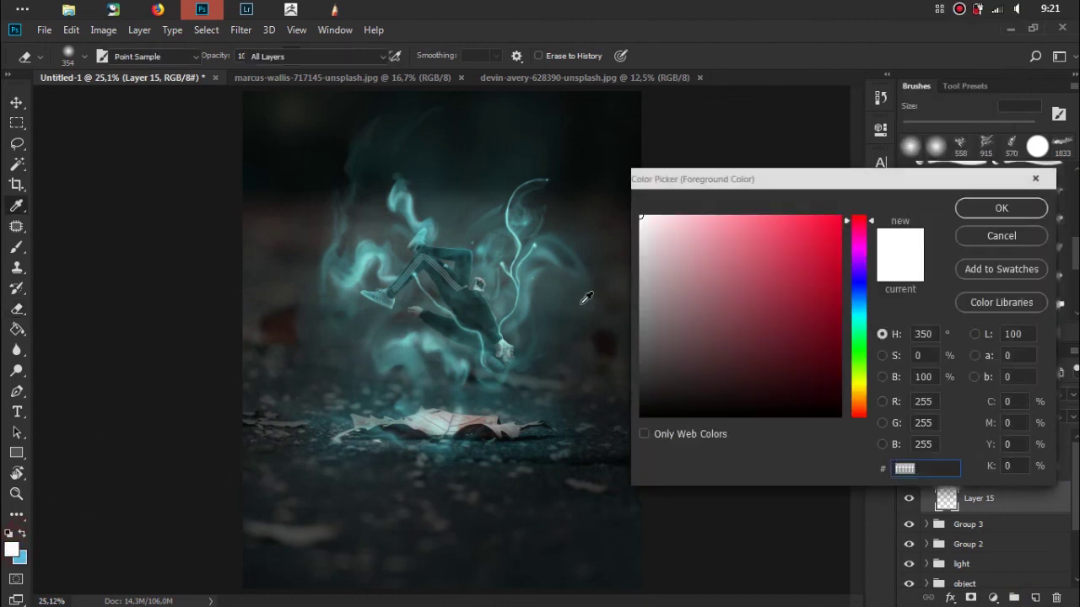
type("000000")
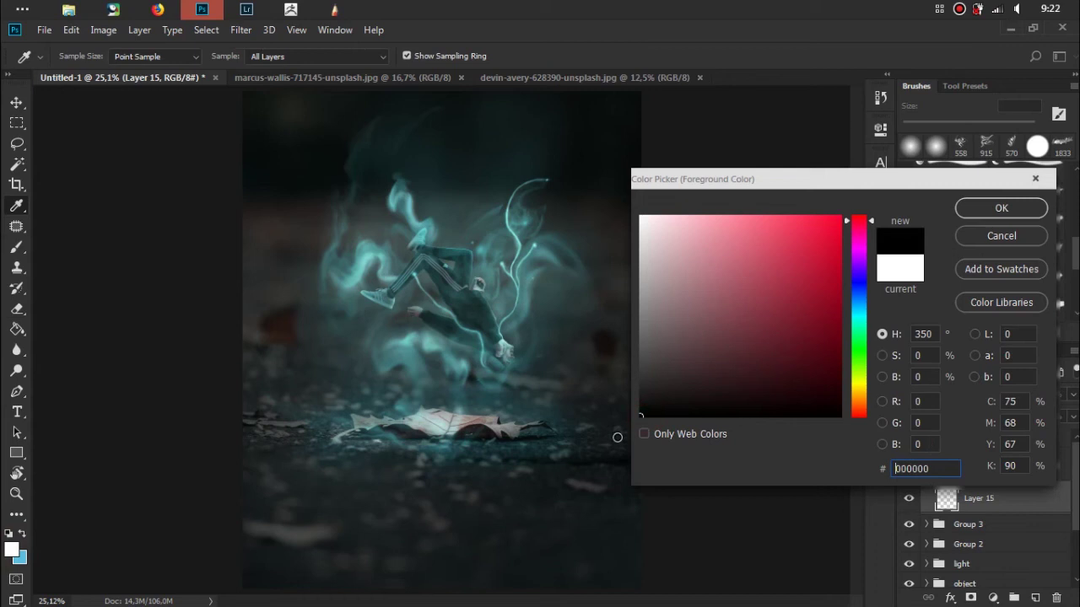
left_click(976, 211)
key("e")
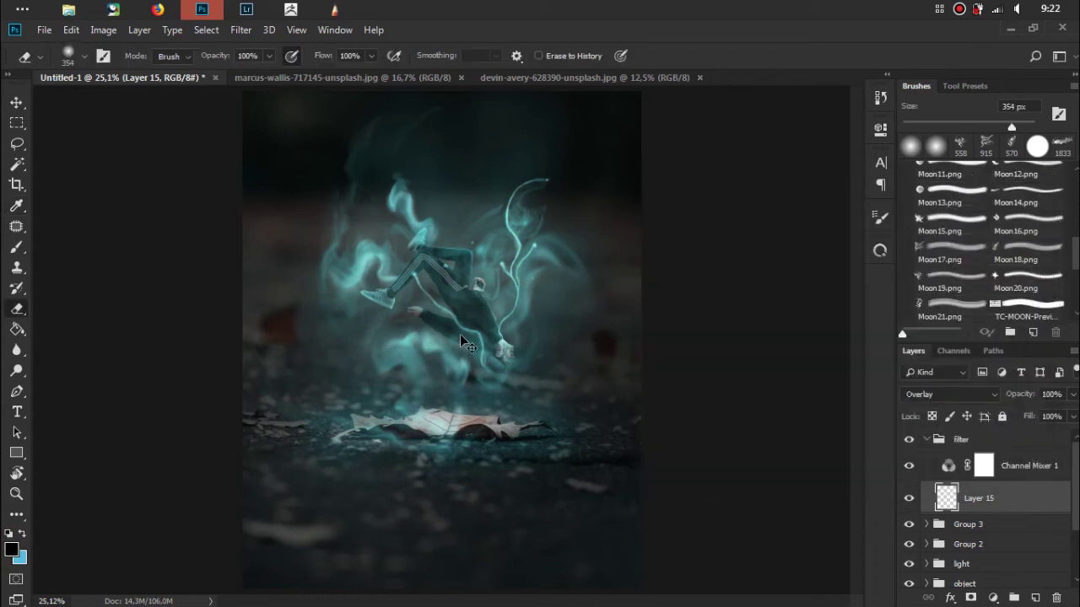
key("ctrl+minus")
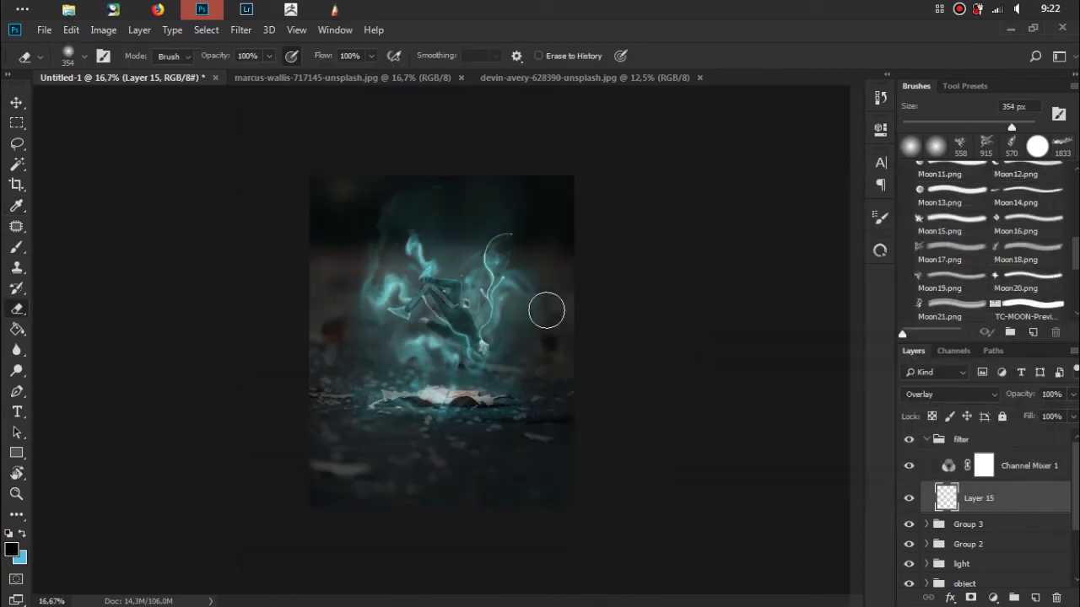
Set a 1457 px soft brush and dab black along the bottom and right edges
right_click(548, 308)
left_click_drag(713, 351, 721, 352)
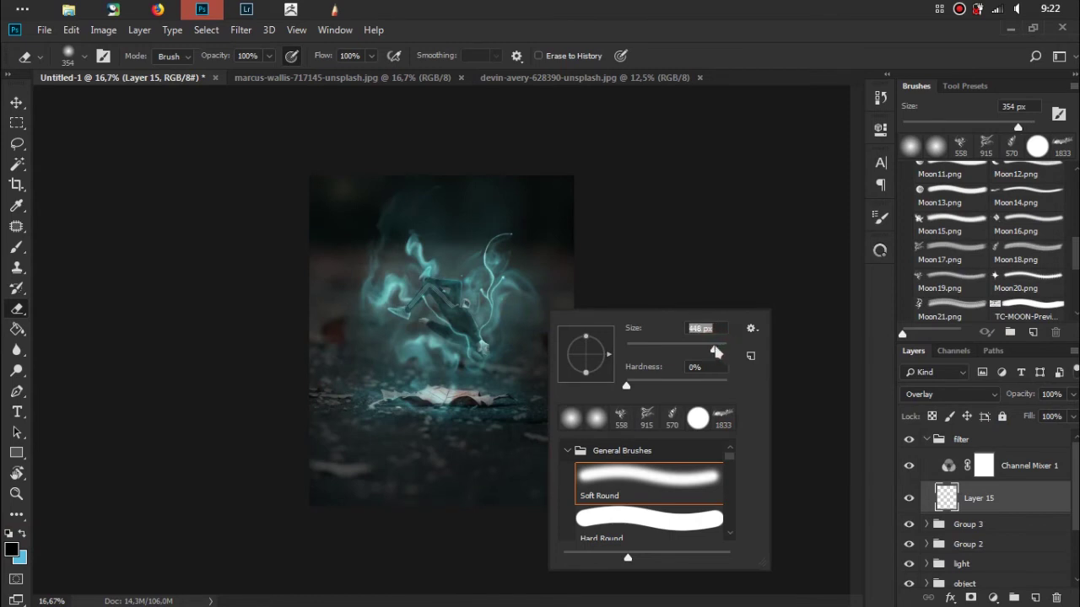
key("Return")
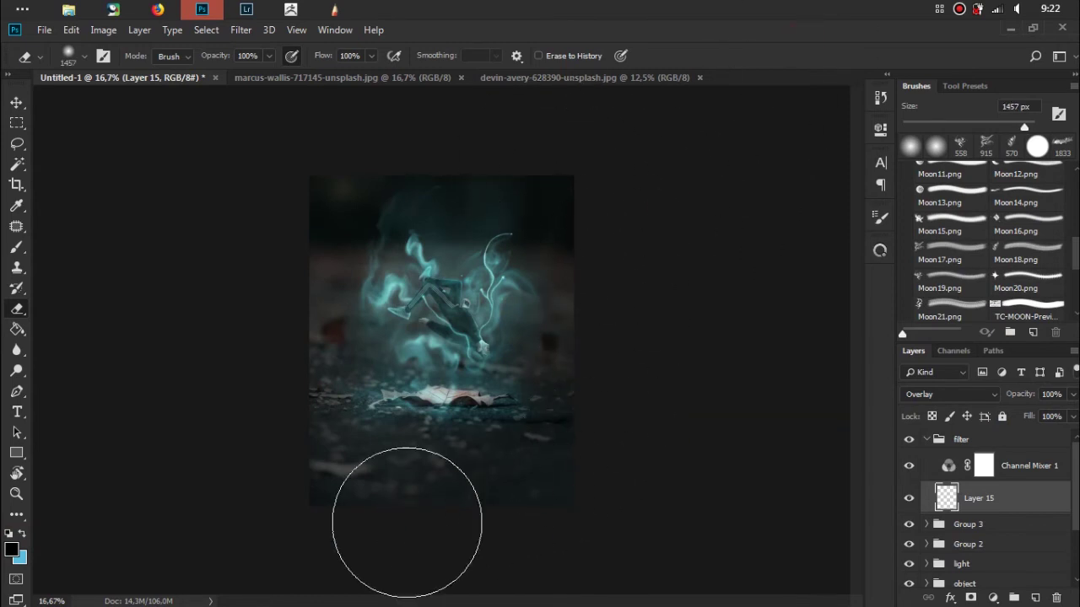
left_click(278, 439)
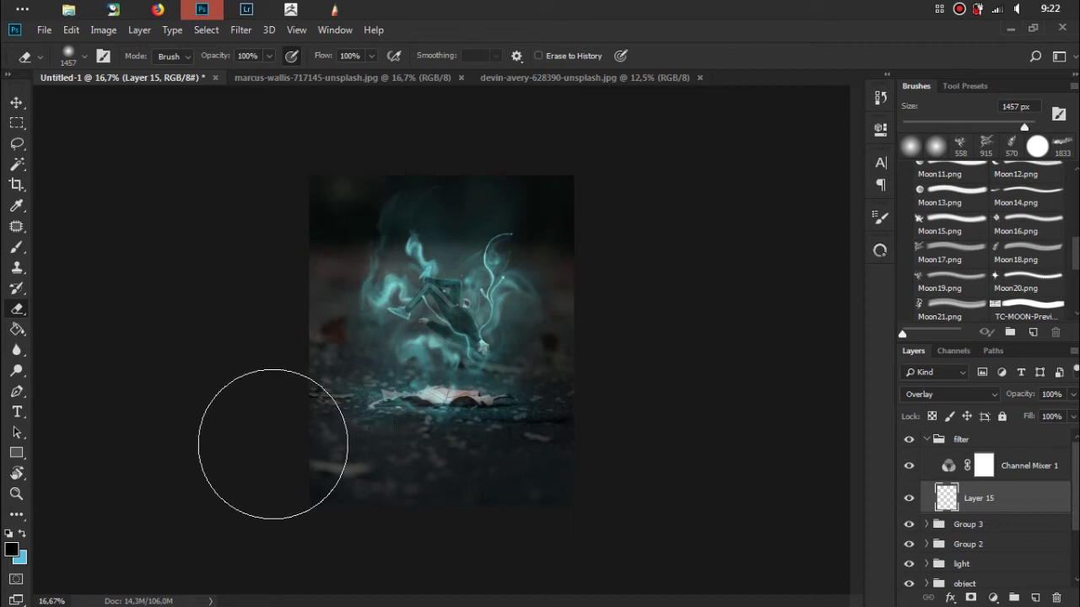
key("b")
right_click(447, 375)
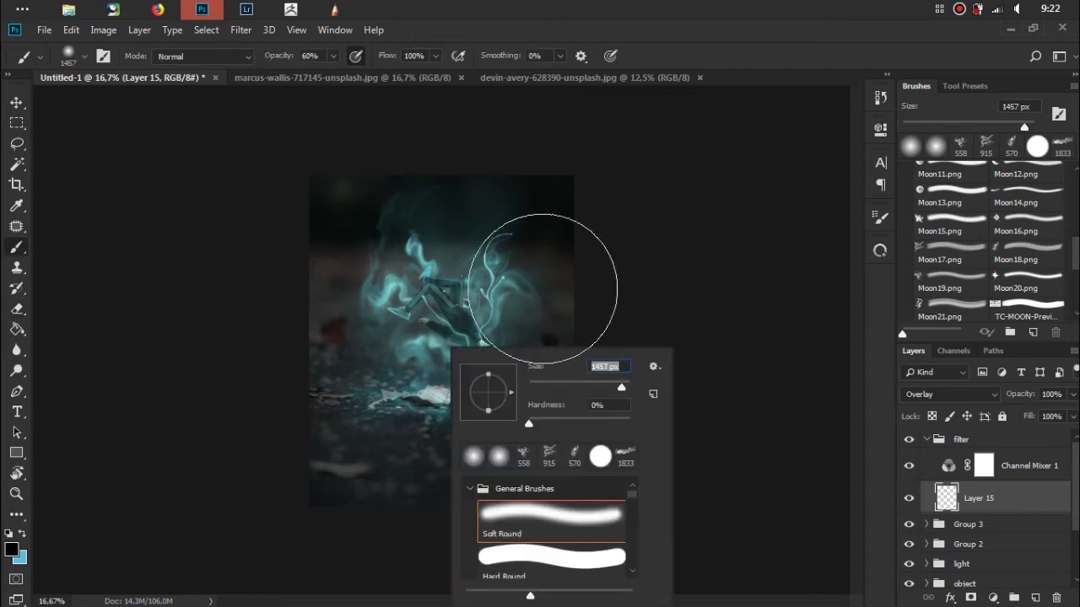
key("Return")
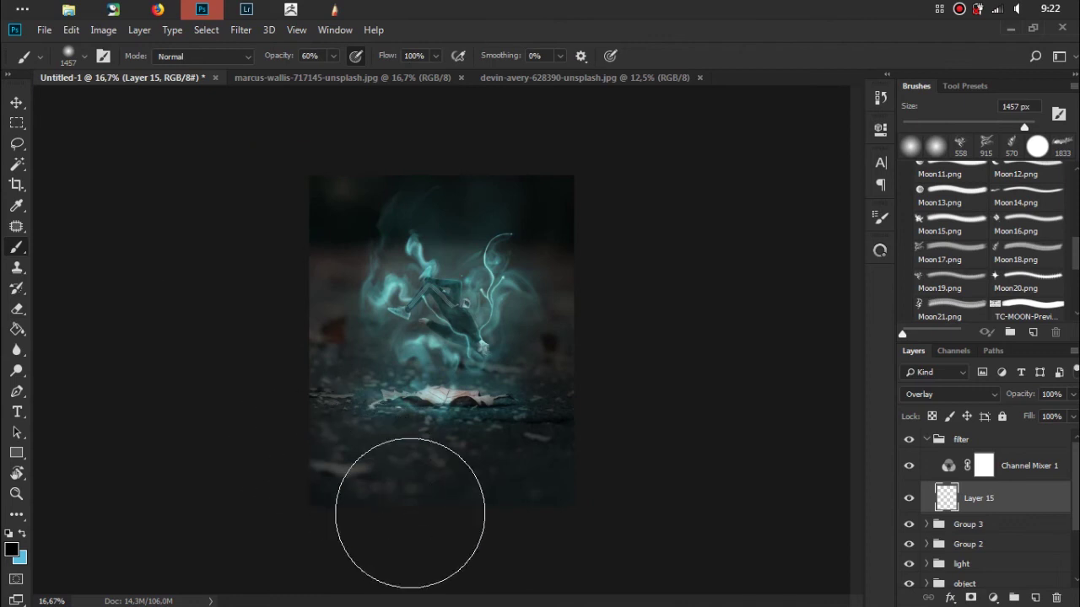
left_click(441, 514)
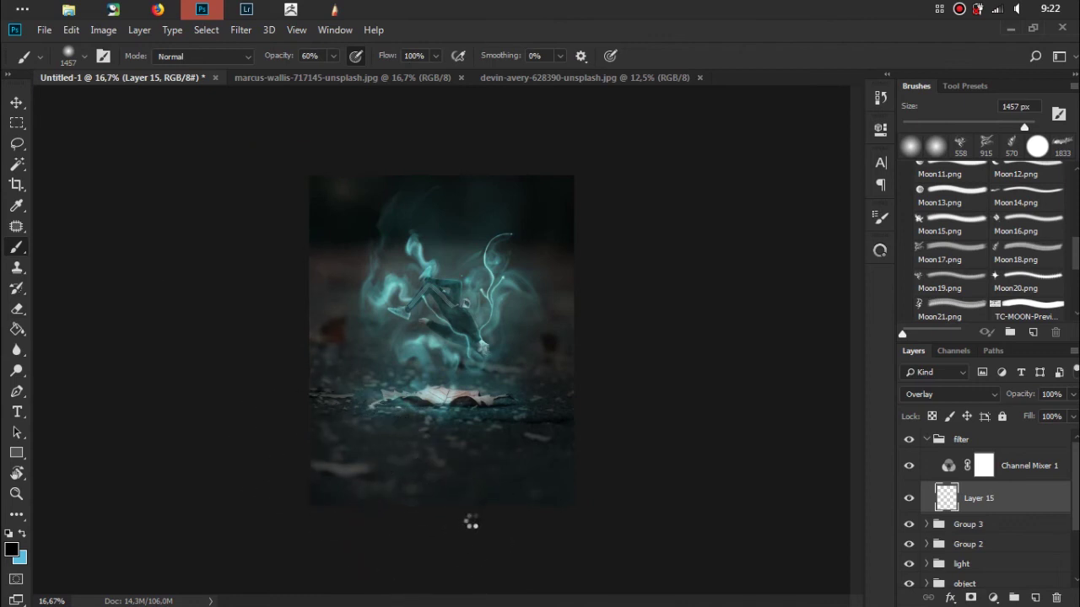
left_click(609, 421)
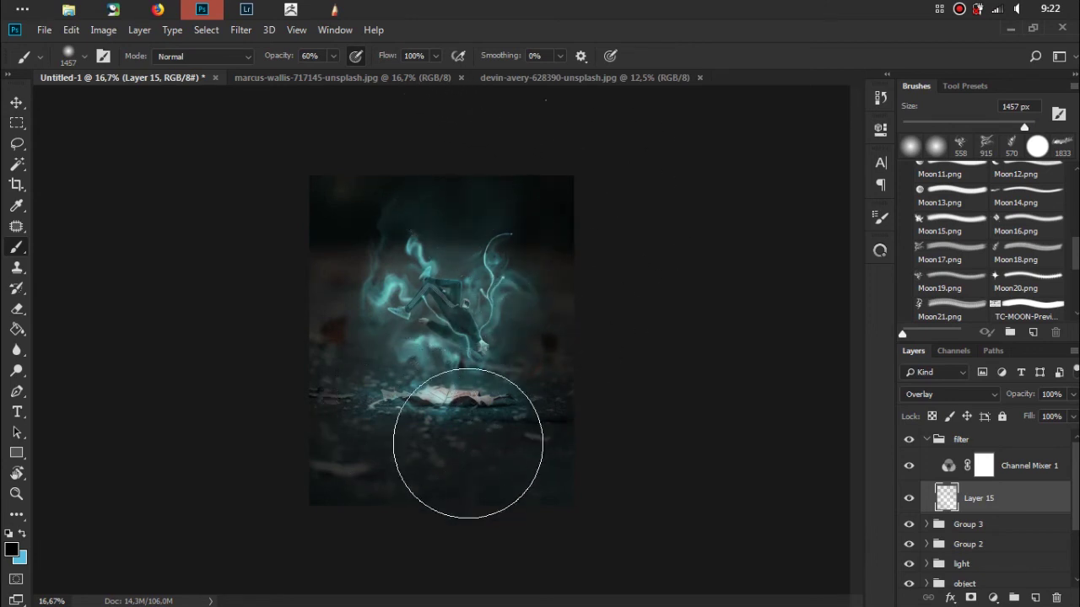
Paint black over the lower image and right side, toggling Layer 15 to compare
mouse_move(414, 465)
left_mouse_down()
mouse_move(386, 422)
mouse_move(260, 321)
left_mouse_up()
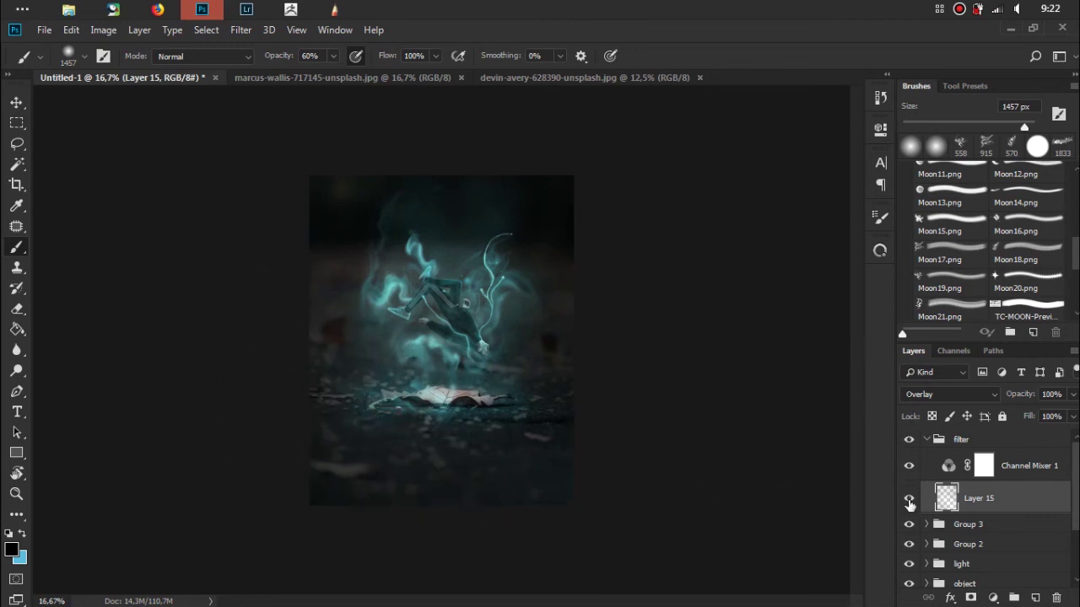
left_click(909, 499)
left_click(909, 501)
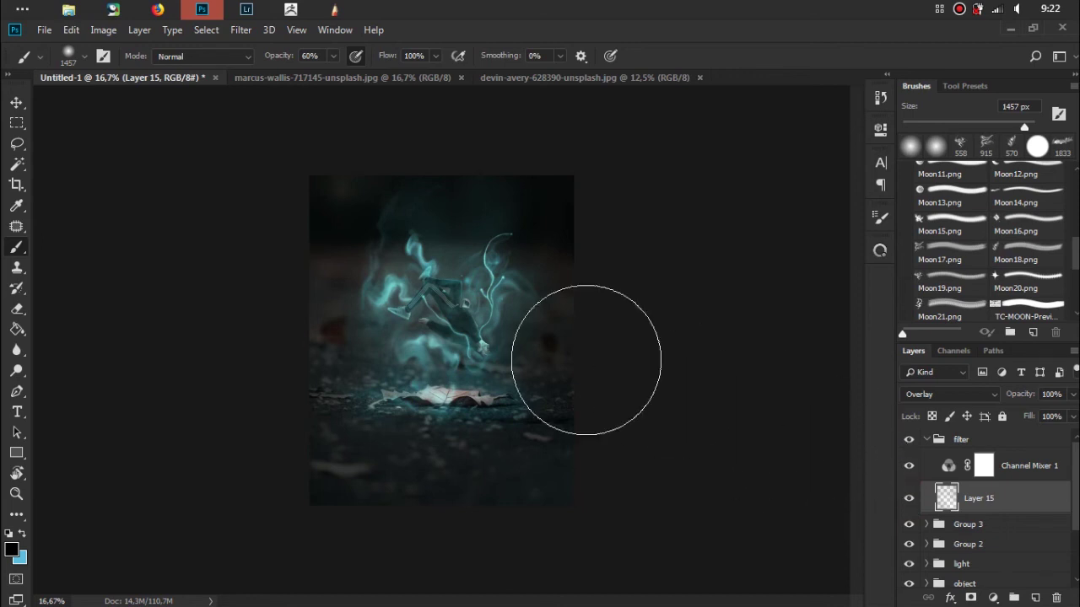
left_click_drag(453, 337, 436, 355)
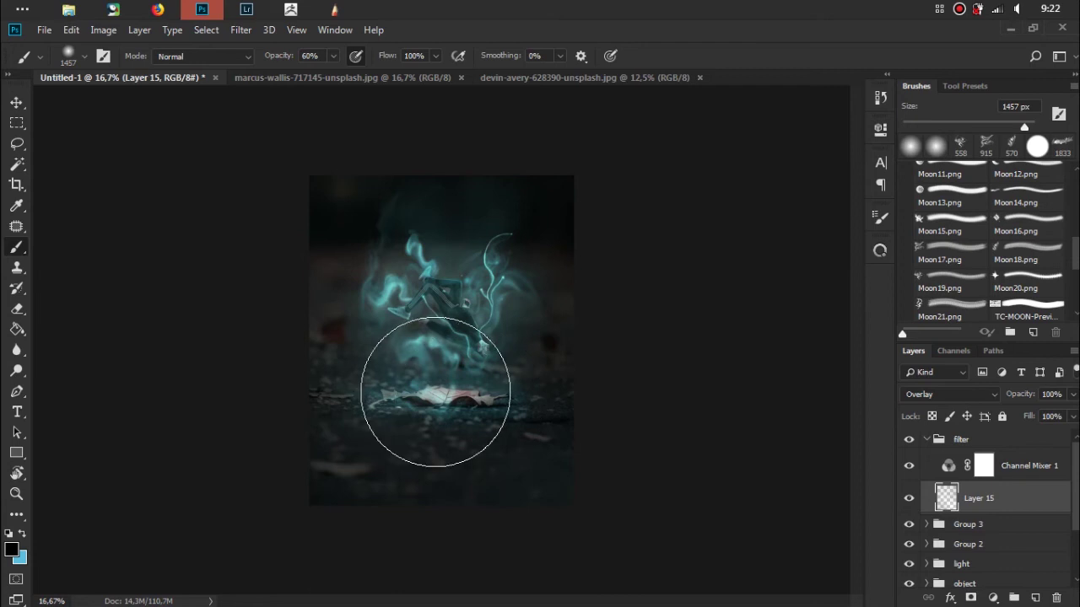
left_click(524, 344)
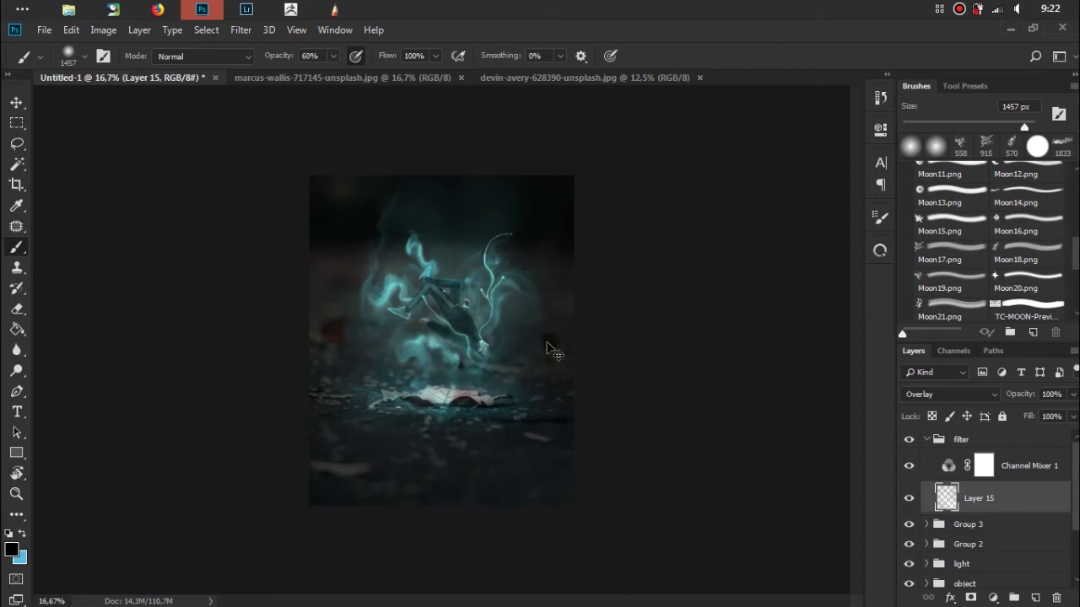
Reduce the brush size to 259 px
right_click(548, 348)
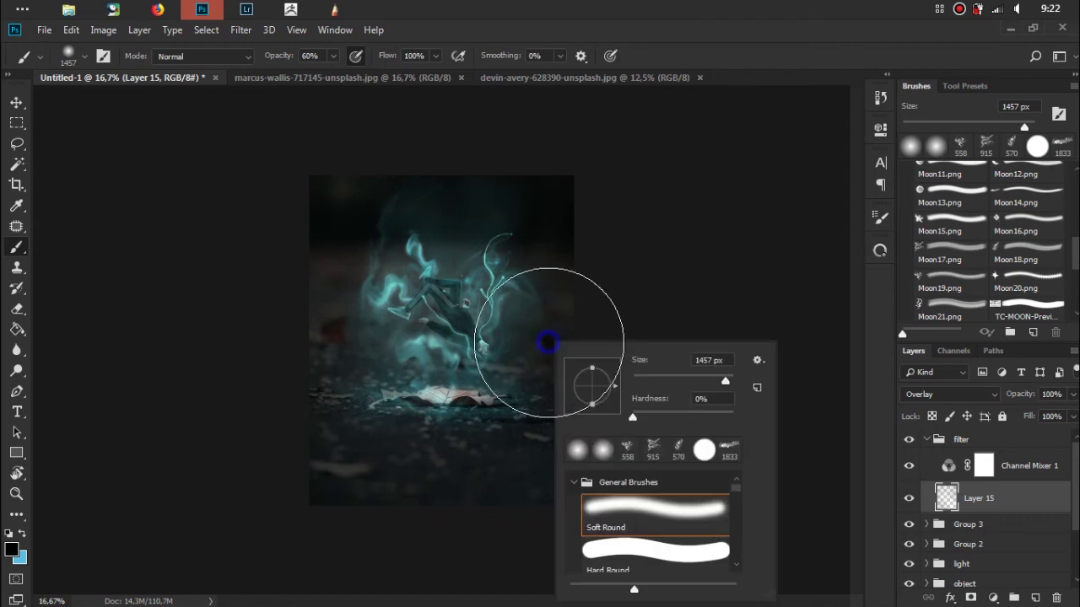
left_click(703, 381)
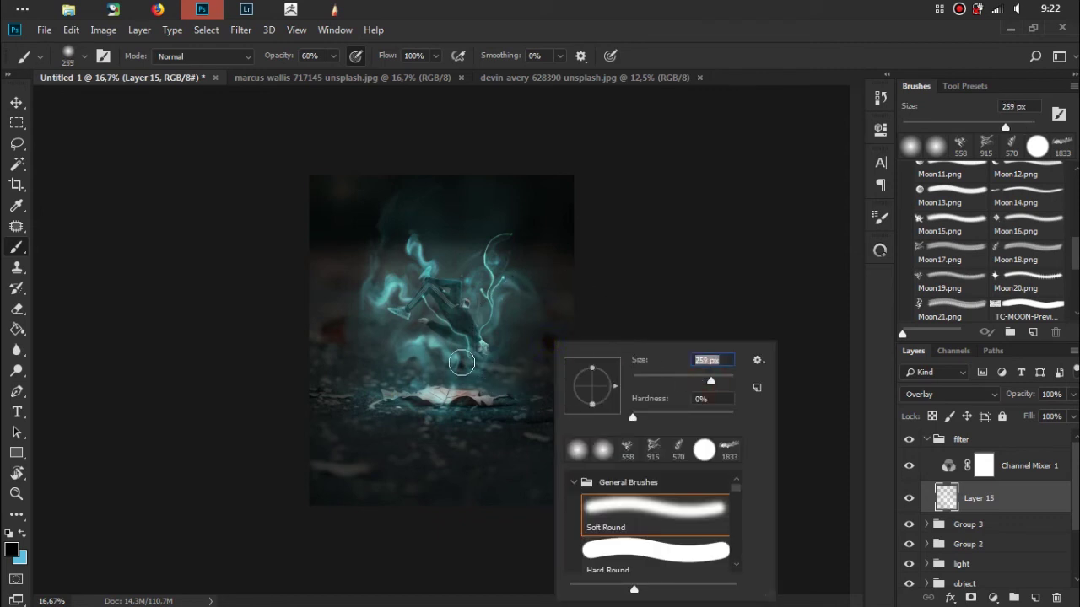
key("Return")
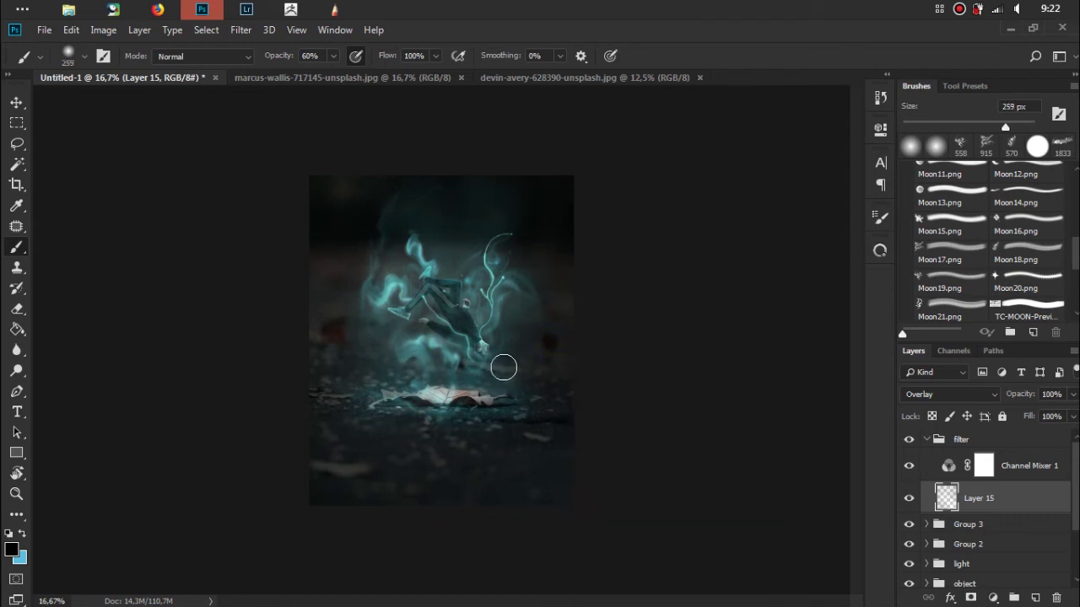
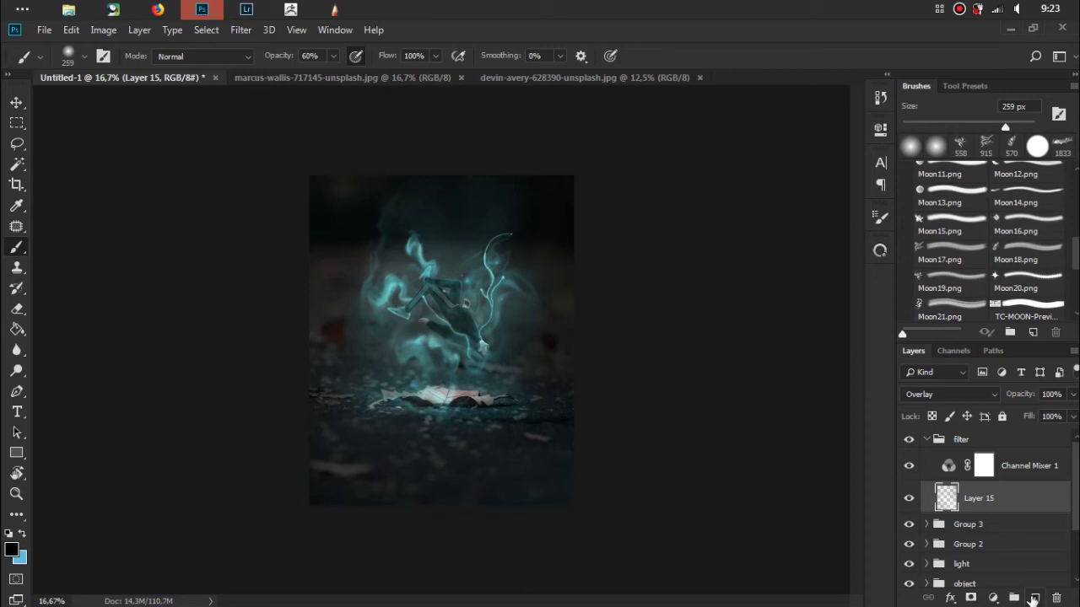
Add a new Overlay-blended layer above Layer 15 and set the foreground colour to white
left_click(1032, 597)
left_click(978, 394)
left_click(943, 189)
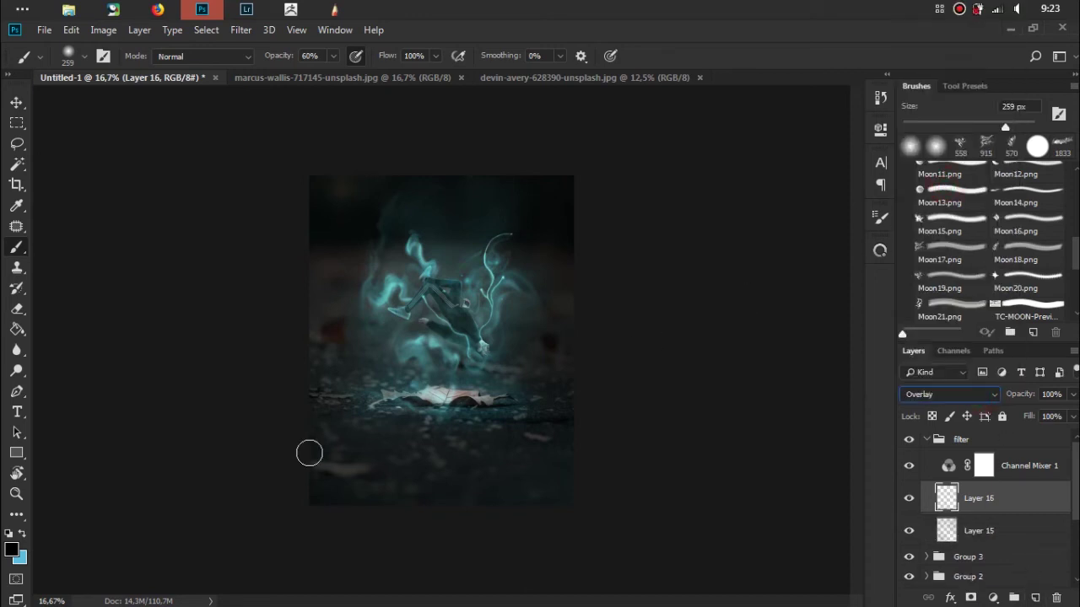
left_click(13, 551)
left_click(641, 216)
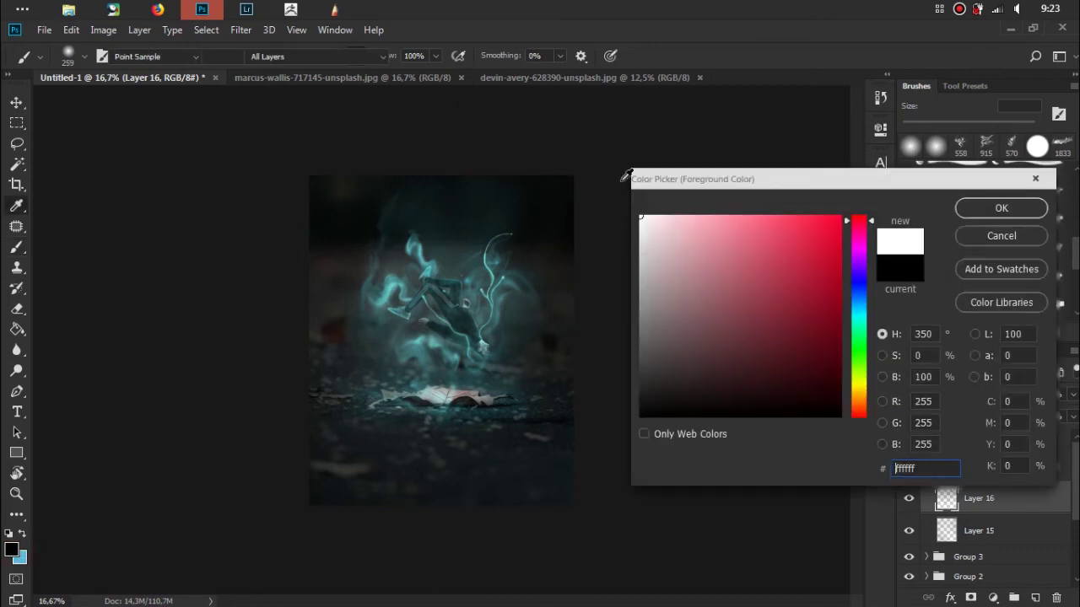
left_click(995, 210)
Set up a soft round brush at 398 px
key("b")
right_click(508, 316)
left_click_drag(666, 360, 678, 359)
left_click(458, 320)
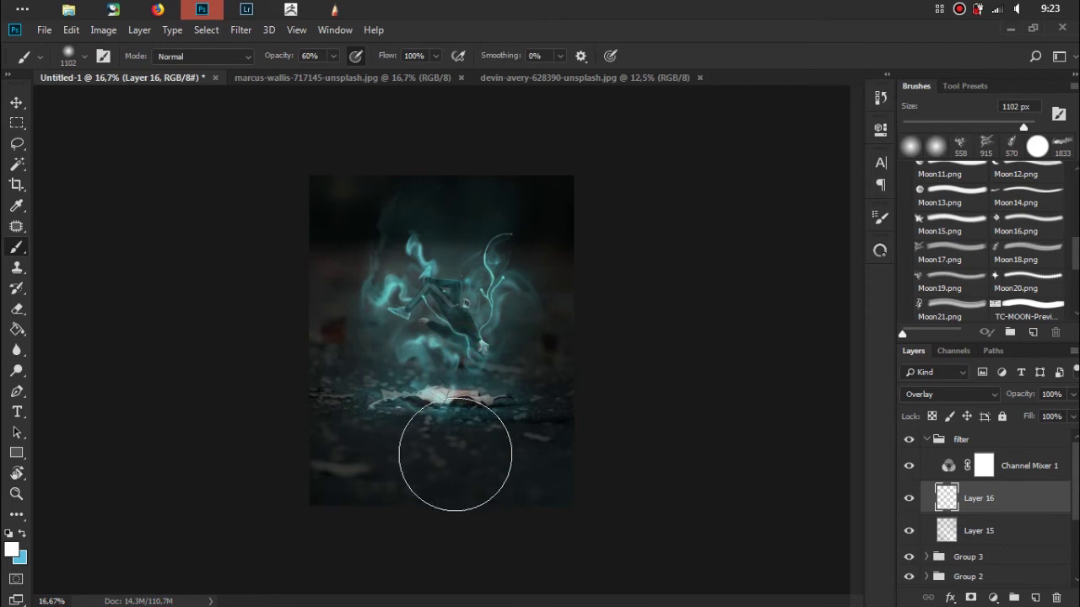
right_click(527, 294)
left_click(684, 335)
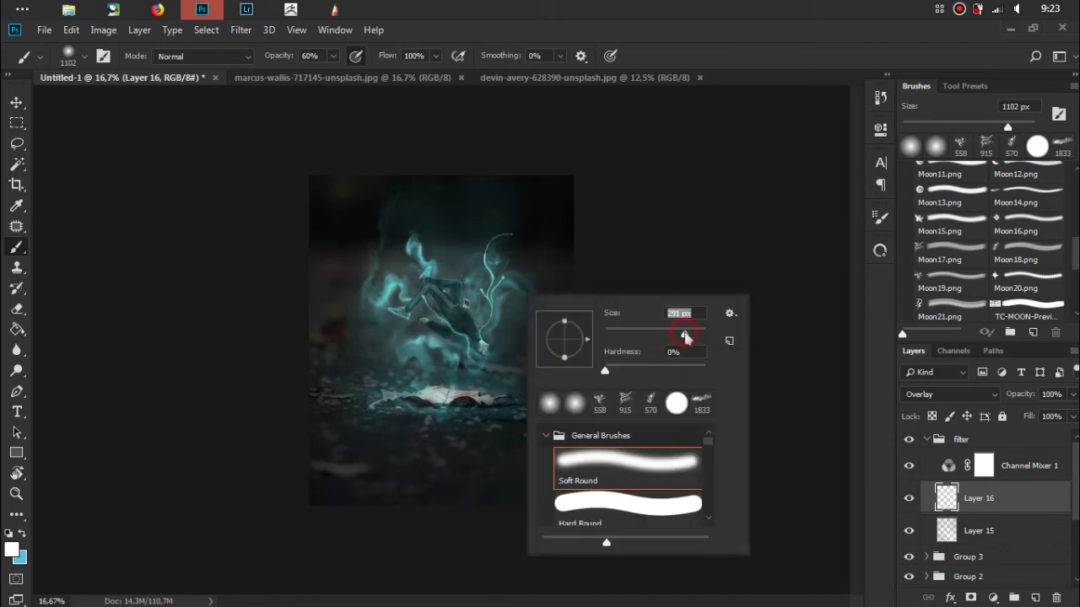
left_click_drag(622, 318, 539, 329)
key("Return")
Paint soft white light over the falling figure, the leaf and the upper-right wisp
left_click_drag(436, 302, 460, 333)
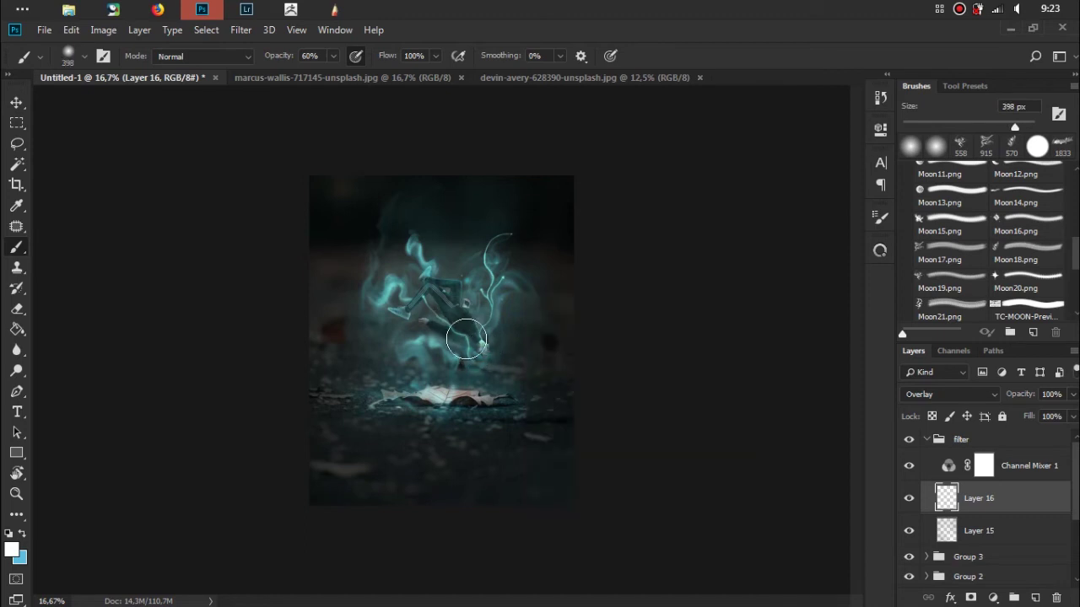
left_click_drag(475, 349, 447, 298)
mouse_move(478, 343)
left_mouse_down()
mouse_move(451, 285)
mouse_move(405, 295)
mouse_move(443, 316)
left_mouse_up()
left_click(440, 321)
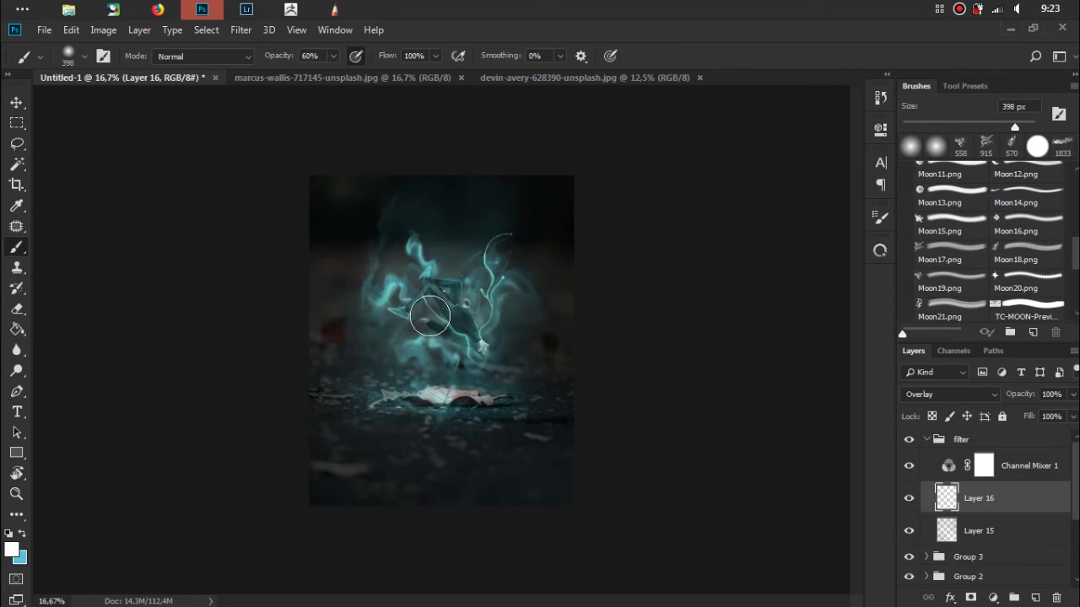
left_click(464, 371)
left_click(436, 396)
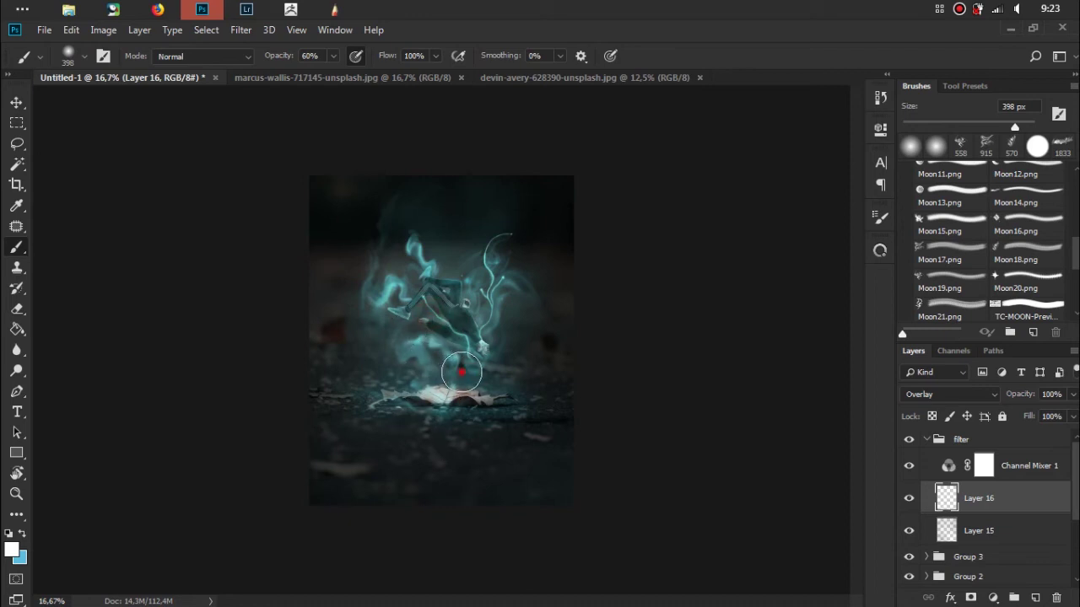
left_click(501, 245)
Toggle Layer 16 and Layer 15 off and on to compare the brightening
left_click(909, 500)
left_click(910, 501)
left_click(970, 532)
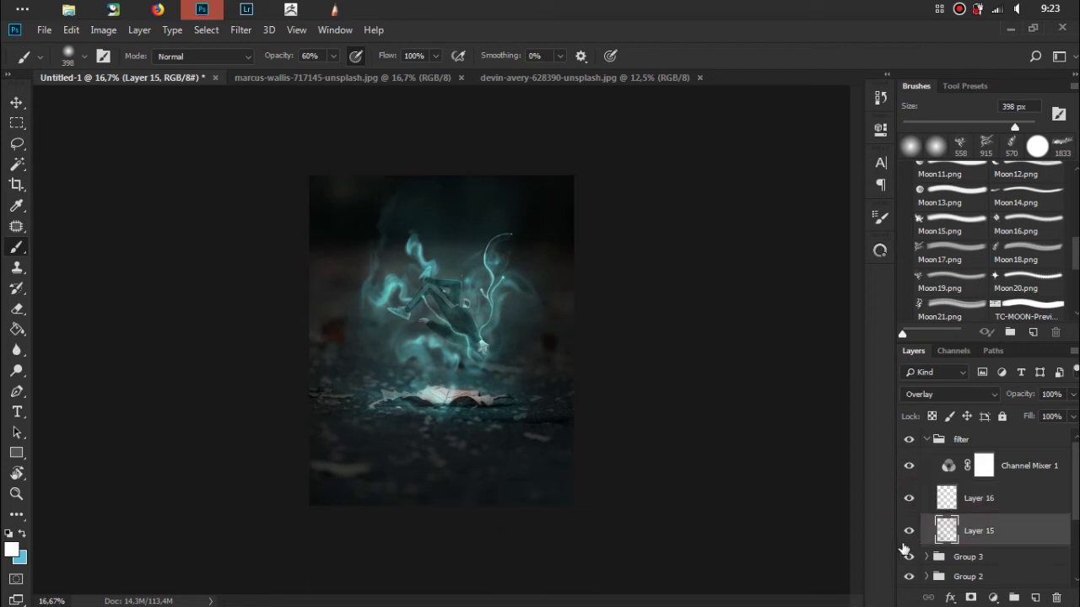
left_click(909, 533)
left_click(908, 533)
key("ctrl+plus")
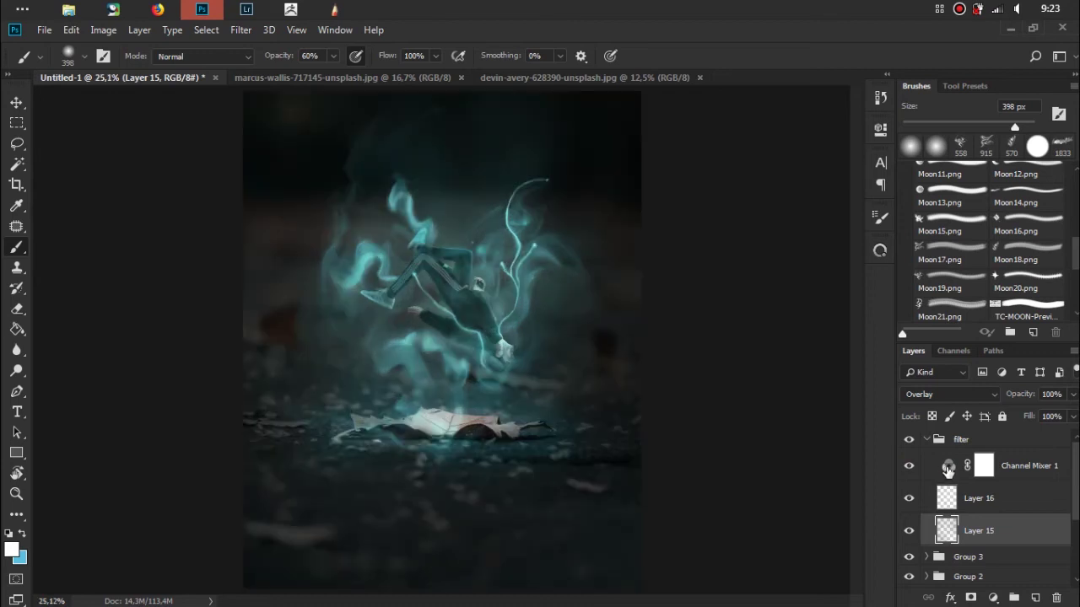
Open Channel Mixer 1, compare it on and off, and rebalance green and blue in the Blue output
double_click(946, 466)
left_click(761, 186)
left_click(759, 230)
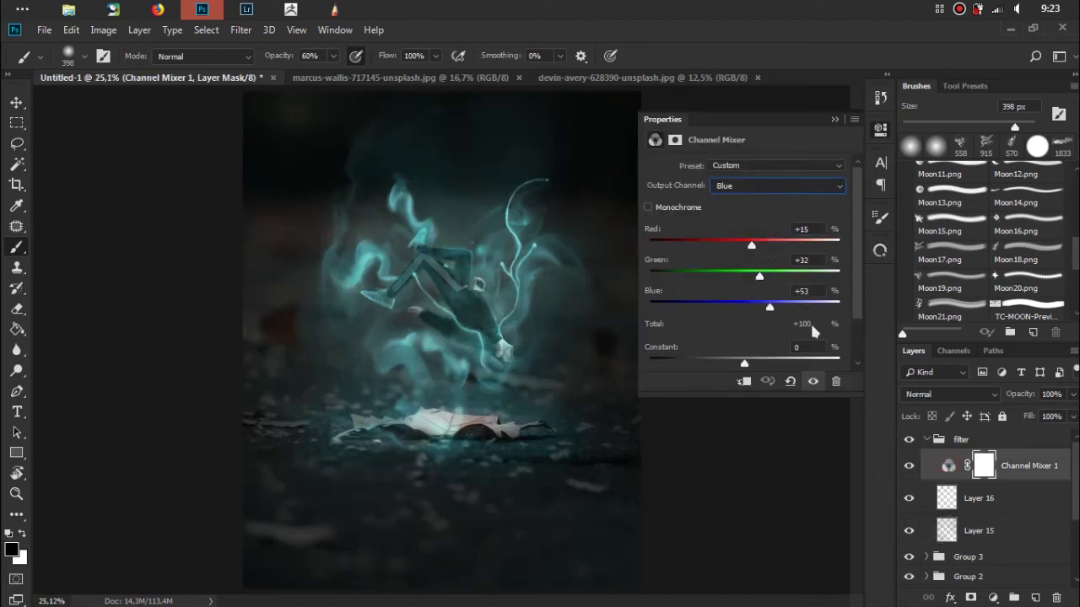
left_click(813, 383)
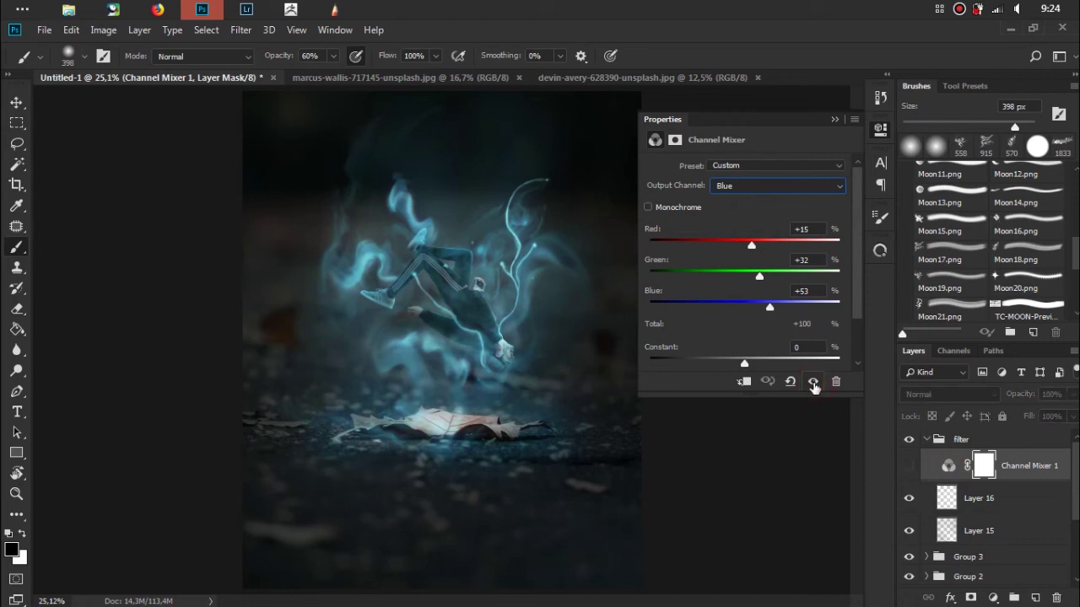
left_click(814, 383)
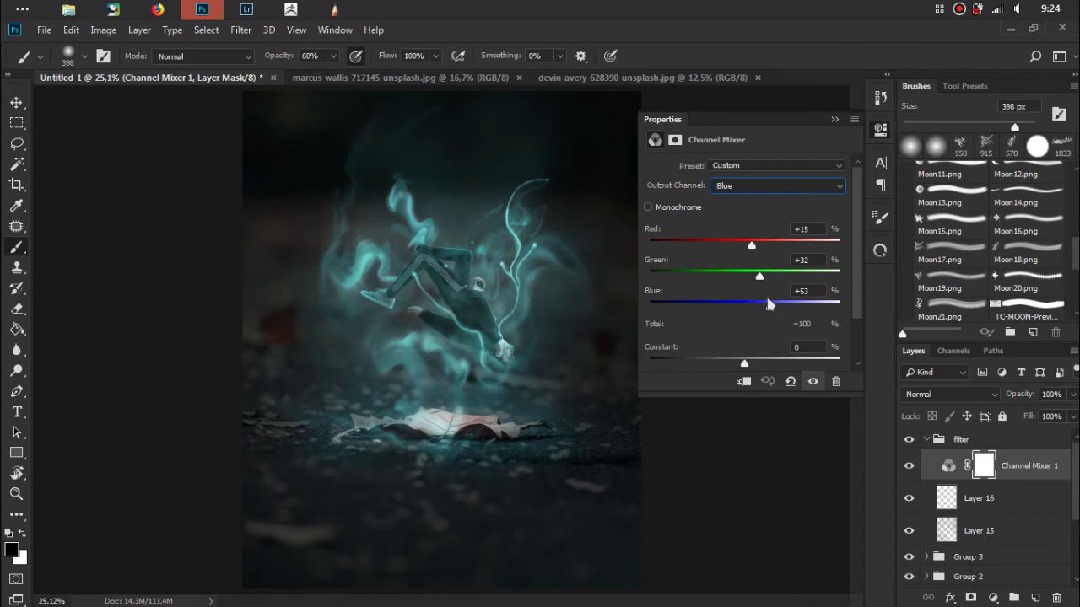
left_click_drag(769, 311, 772, 281)
Set the Green output channel to Red +12 and Green +88
left_click(782, 186)
left_click(782, 212)
left_click_drag(786, 278, 789, 282)
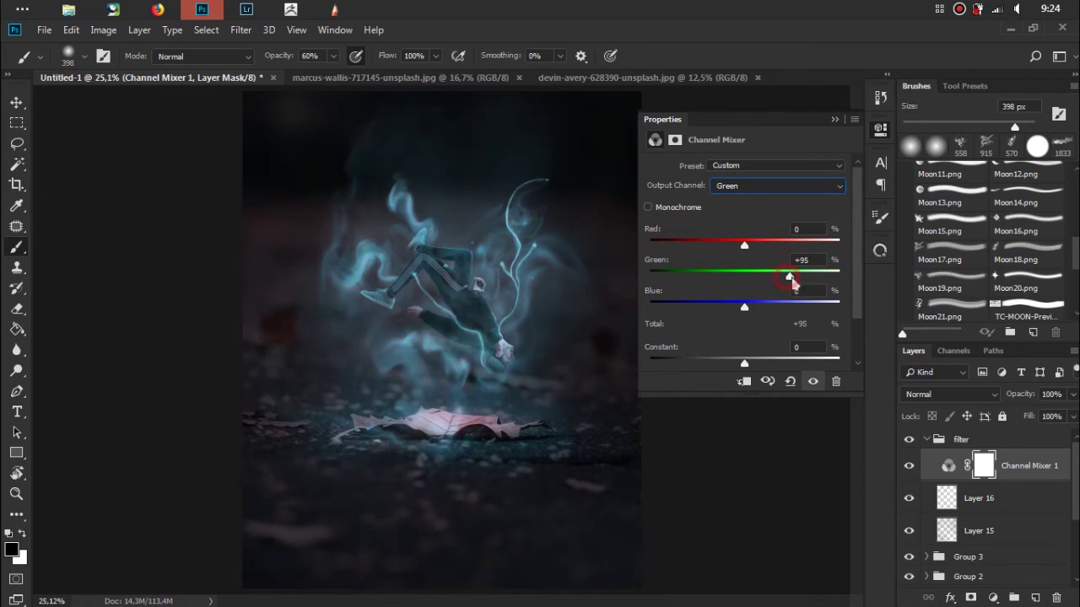
left_click_drag(744, 245, 753, 246)
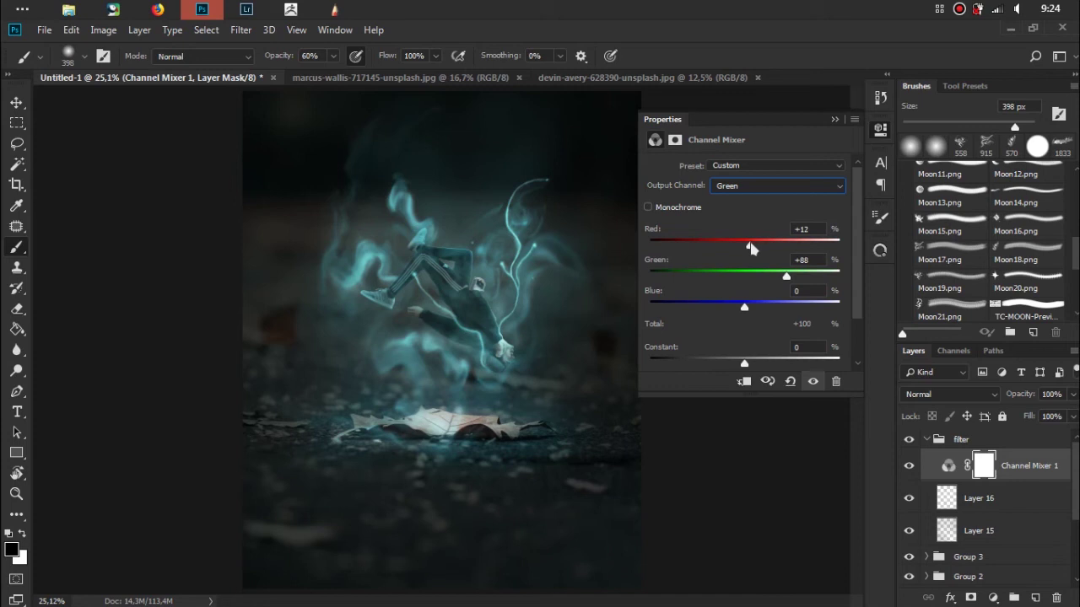
Rebalance the Blue output, lowering Blue to +25, and close the Channel Mixer settings
left_click(777, 194)
left_click(777, 238)
left_click_drag(766, 310, 776, 280)
left_click(761, 306)
left_click_drag(761, 307, 757, 309)
left_click(834, 119)
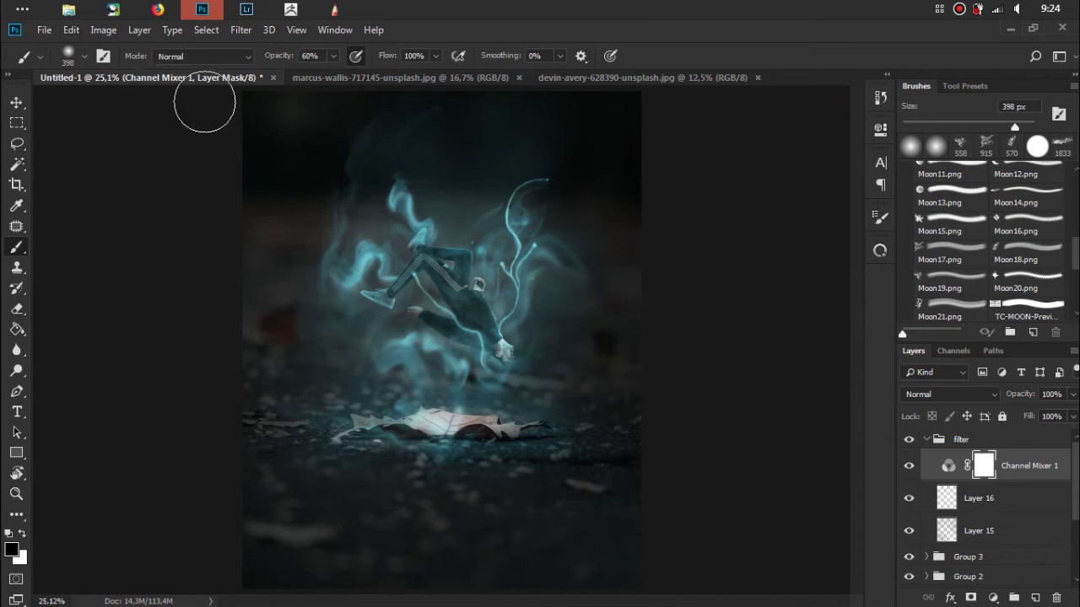
left_click(44, 31)
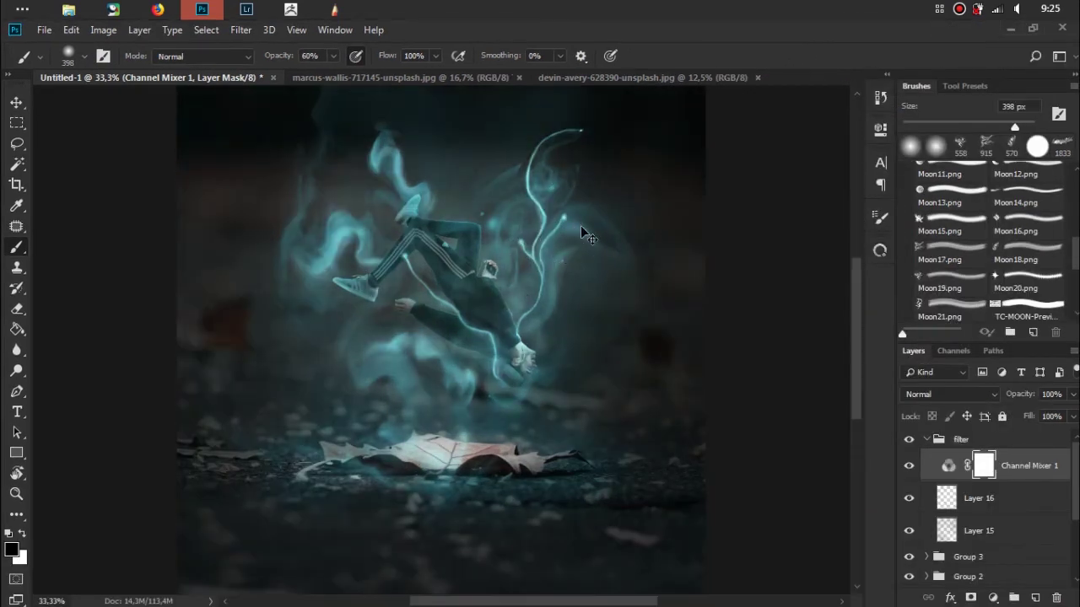
Zoom to 50% on the upper body and add an Overlay-blended Layer 17 above Layer 16
key("ctrl+plus")
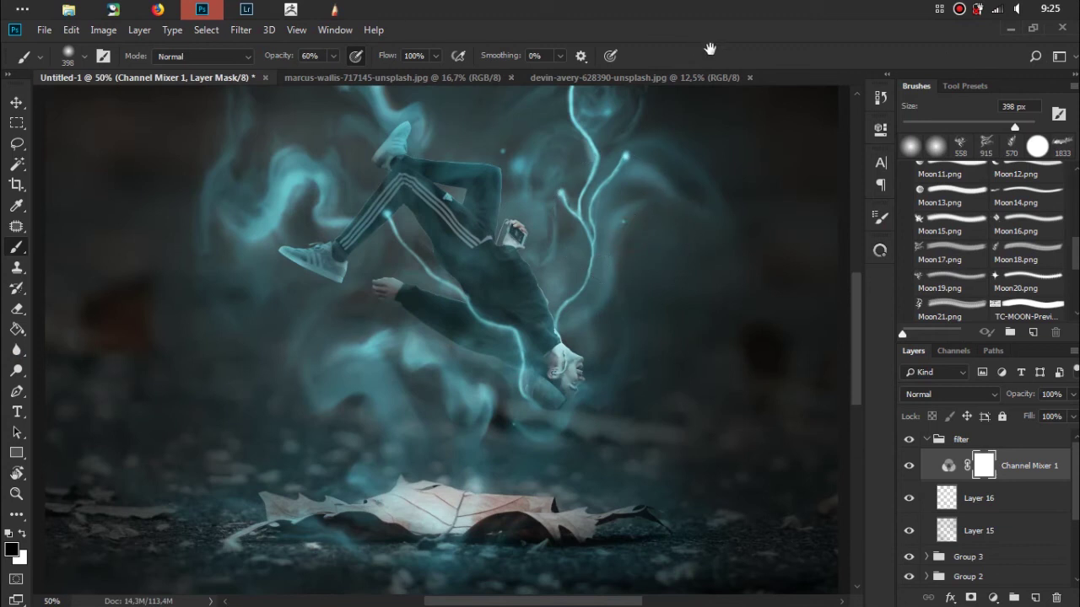
left_click_drag(788, 296, 759, 363)
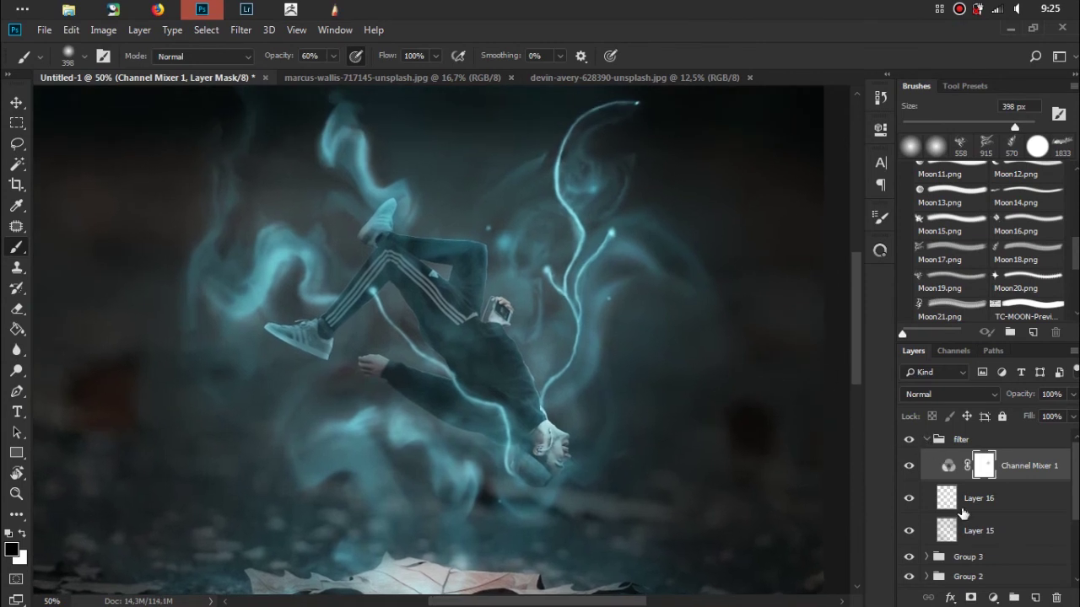
left_click(985, 504)
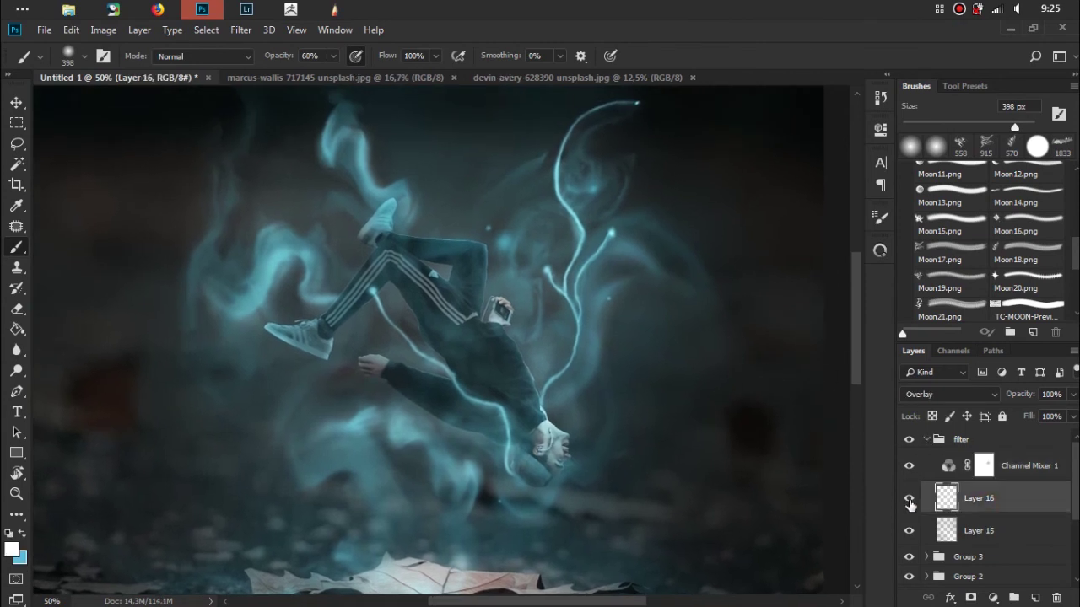
left_click(1035, 597)
left_click(960, 394)
left_click(952, 183)
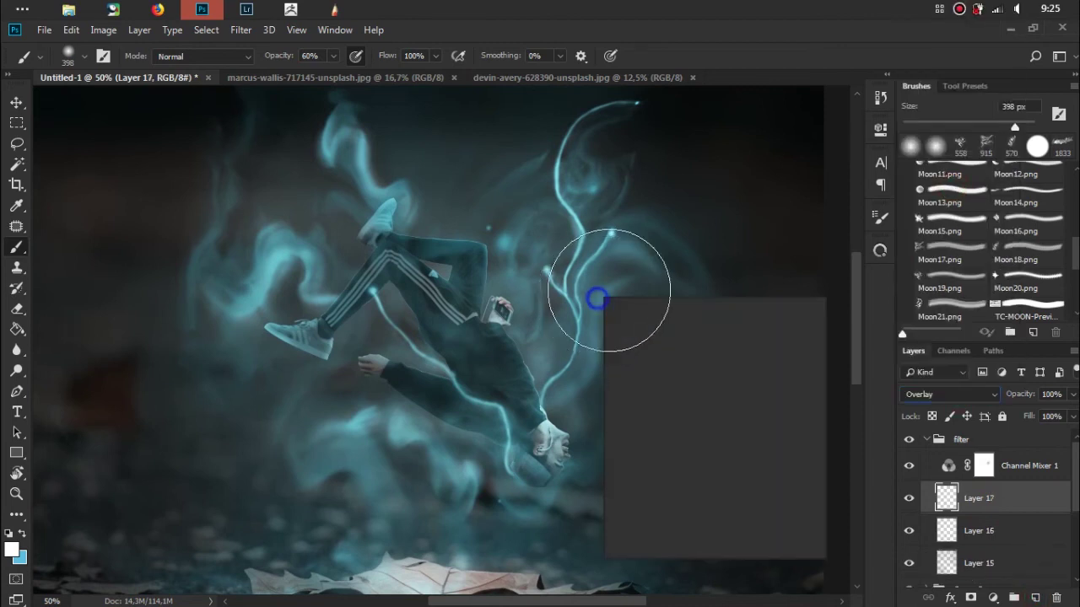
With a 69 px brush, paint white highlights along the neck, face and chin
type("99")
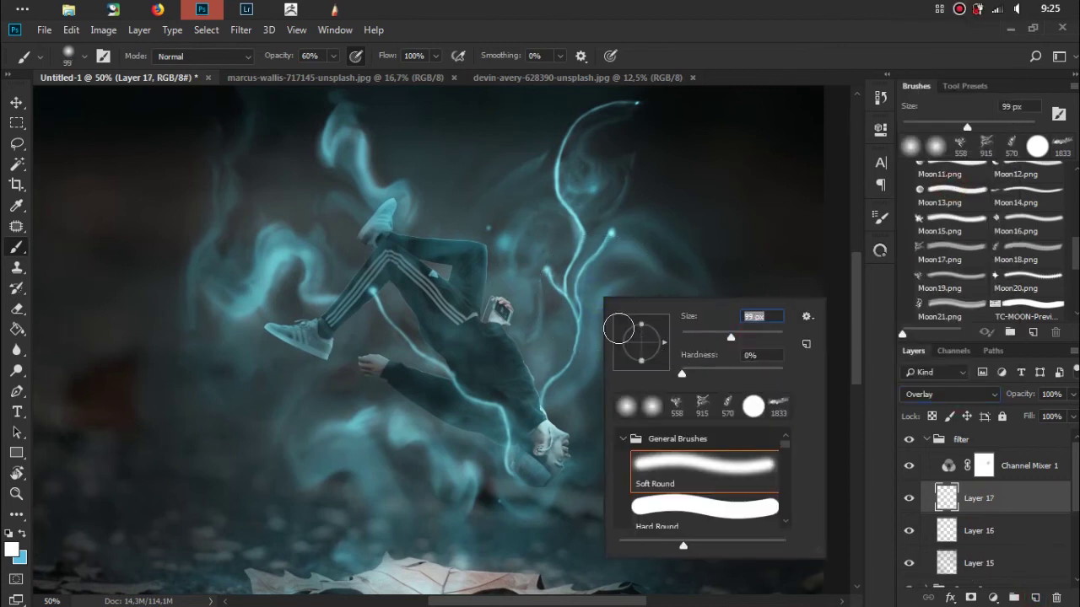
type("69")
key("Return")
left_click_drag(497, 311, 503, 350)
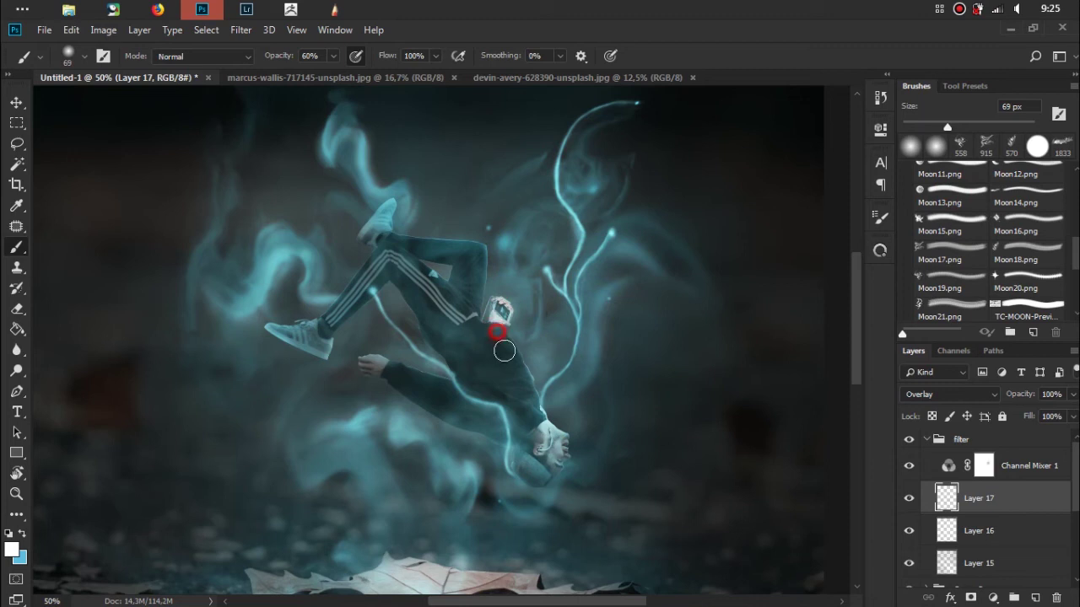
mouse_move(542, 446)
left_mouse_down()
mouse_move(557, 453)
mouse_move(560, 489)
mouse_move(566, 469)
mouse_move(561, 506)
left_mouse_up()
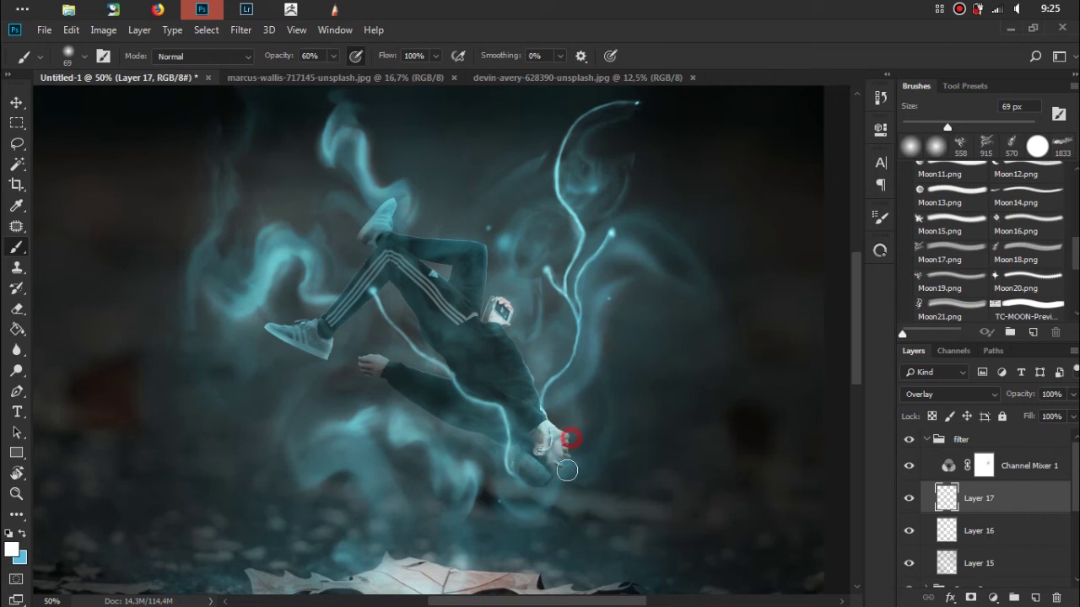
left_click_drag(551, 455, 537, 438)
left_click(926, 440)
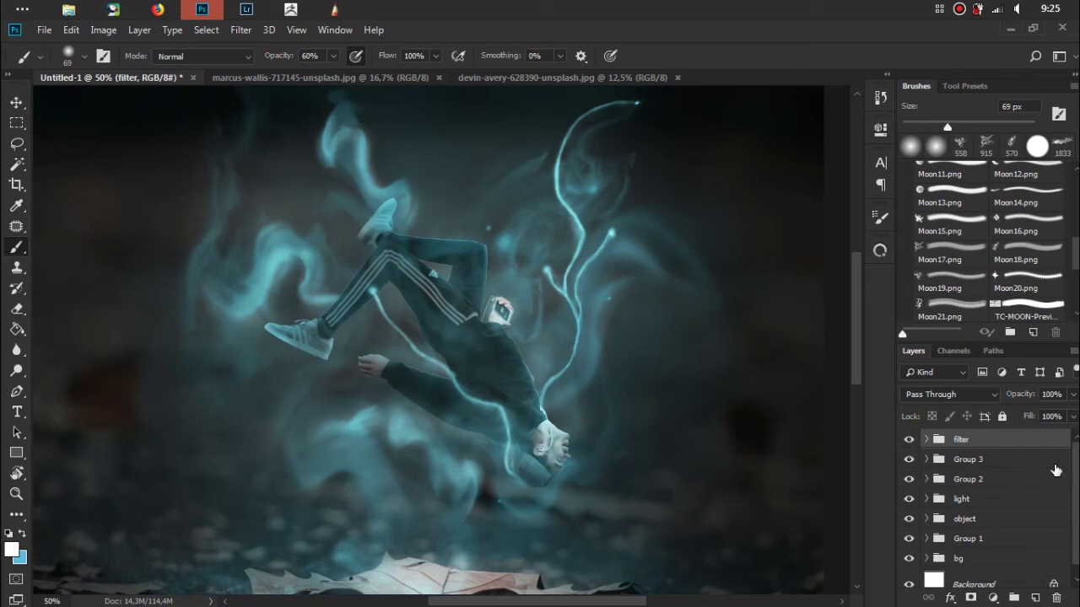
Expand the light group and toggle it and Group 2 off and on to compare
left_click(927, 499)
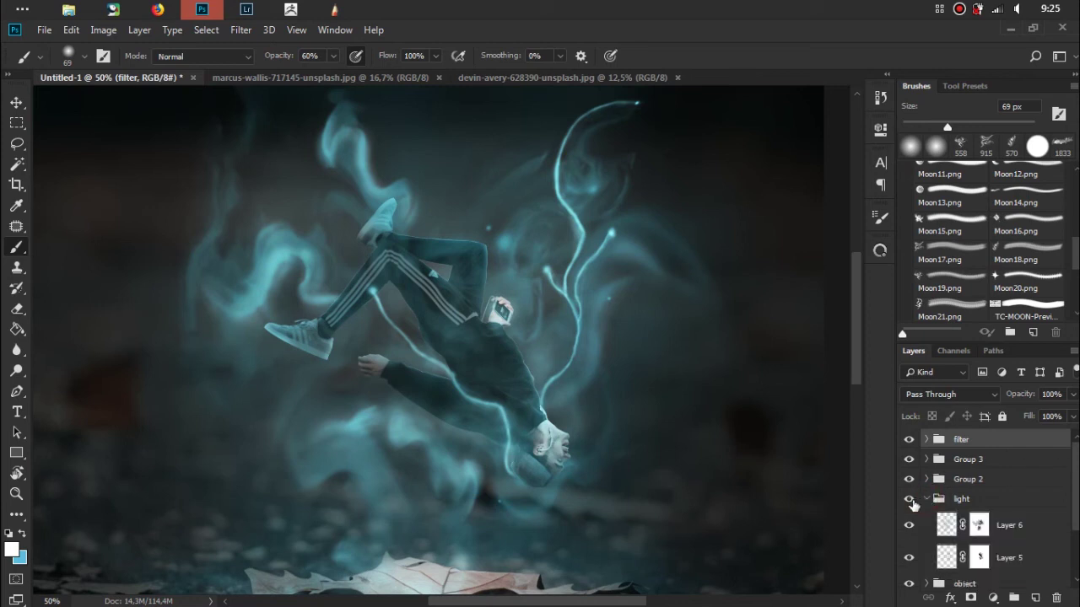
left_click(910, 499)
left_click(910, 499)
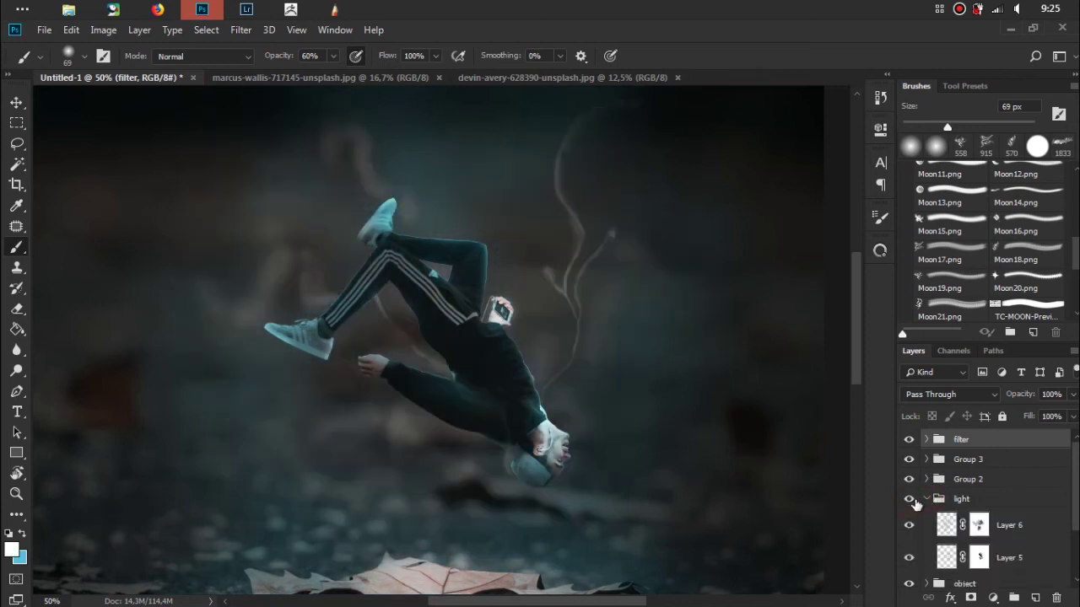
left_click(909, 479)
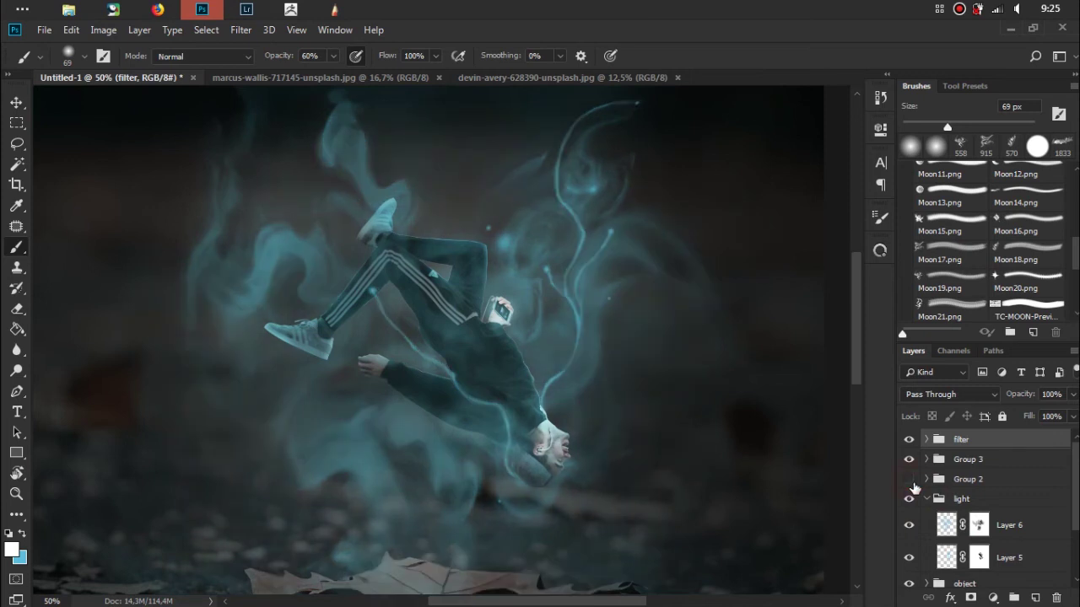
left_click(909, 479)
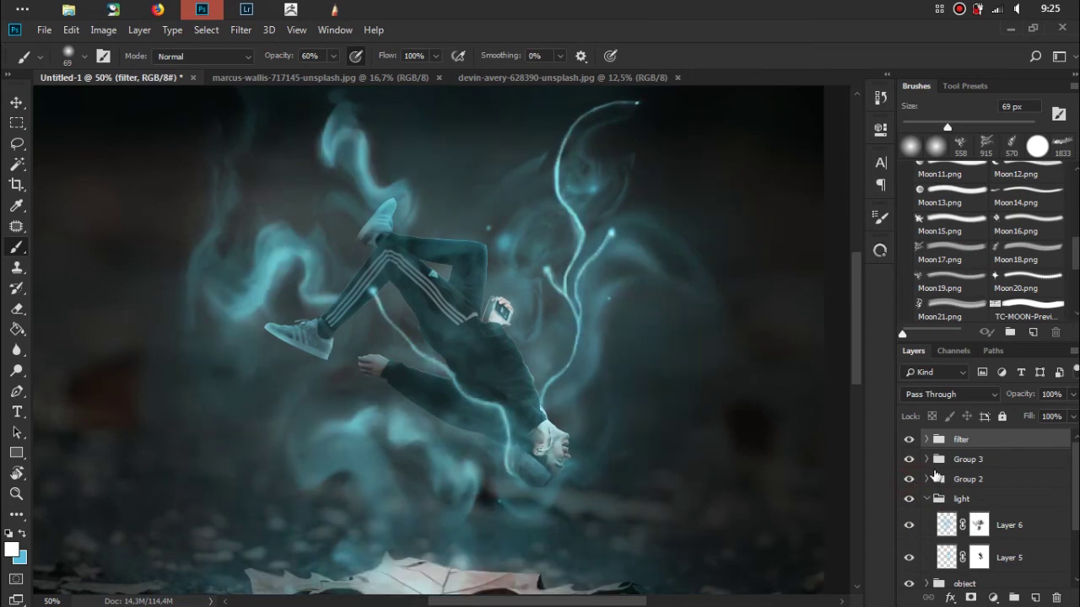
Collapse the light group, expand the object group to Layers 14, 10, 9, 8, and show Layer 14
left_click(932, 498)
left_click(926, 499)
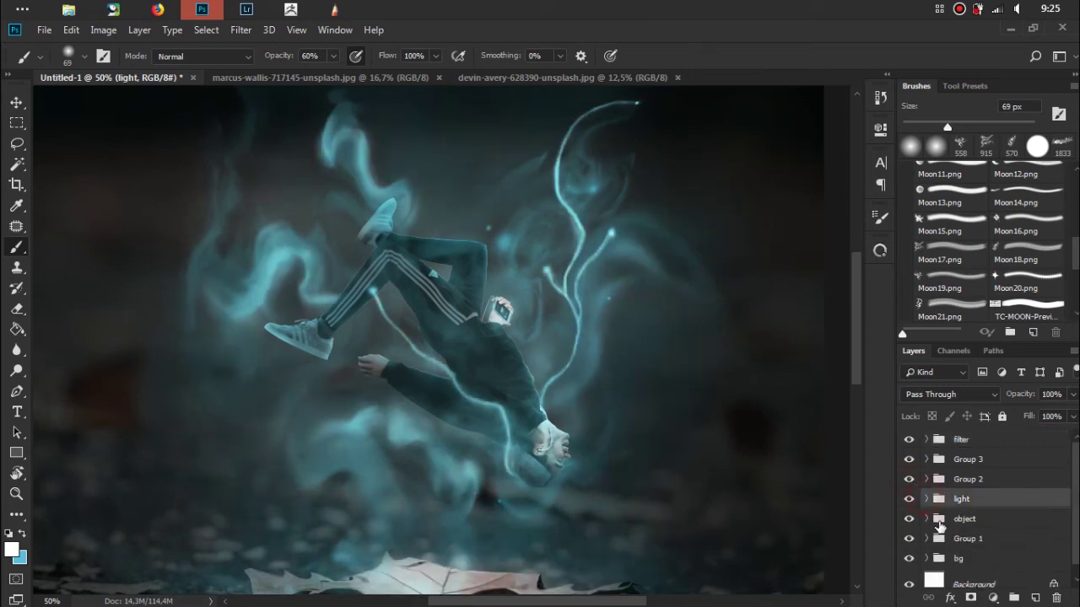
left_click(927, 519)
scroll(1012, 523, "down", 2)
scroll(1012, 531, "down", 1)
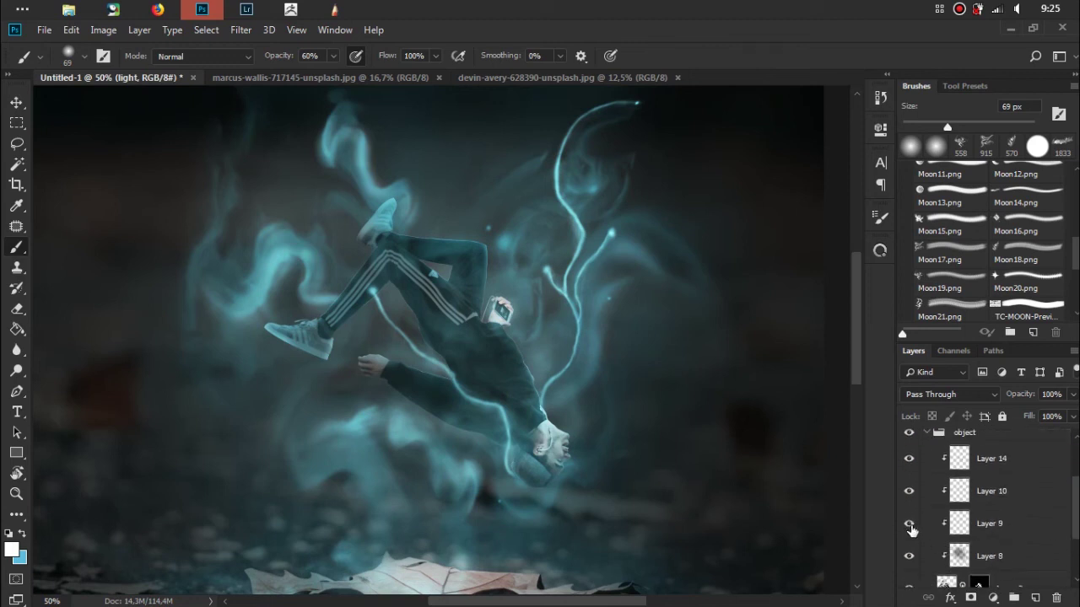
left_click(909, 459)
Select Layer 14, swap to light blue and set the brush to 86 px
left_click(982, 471)
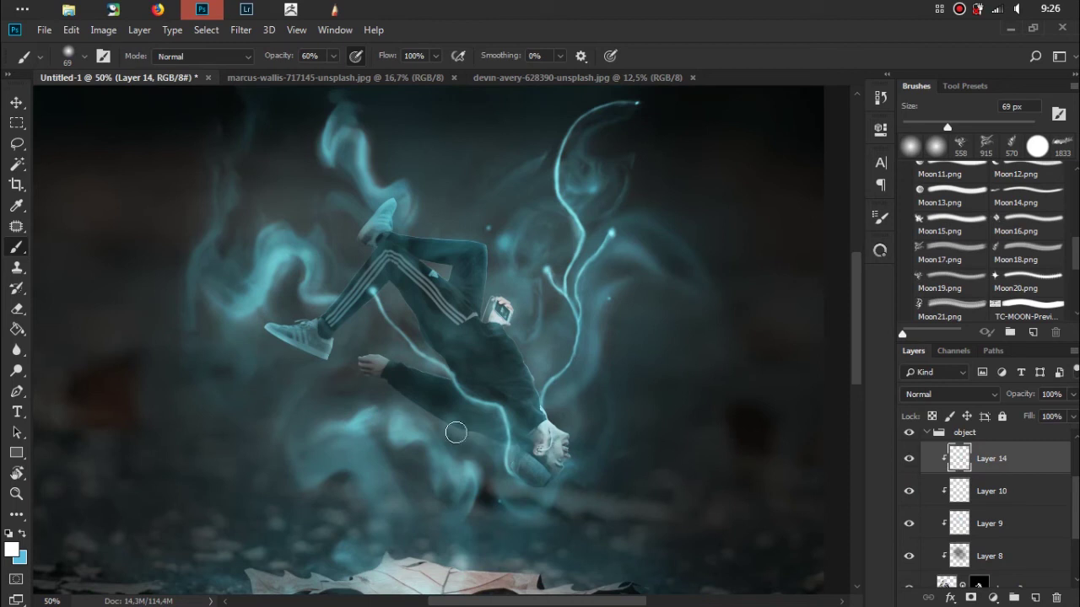
key("x")
right_click(430, 302)
mouse_move(551, 342)
left_mouse_down()
mouse_move(577, 346)
mouse_move(557, 346)
left_mouse_up()
left_click(350, 325)
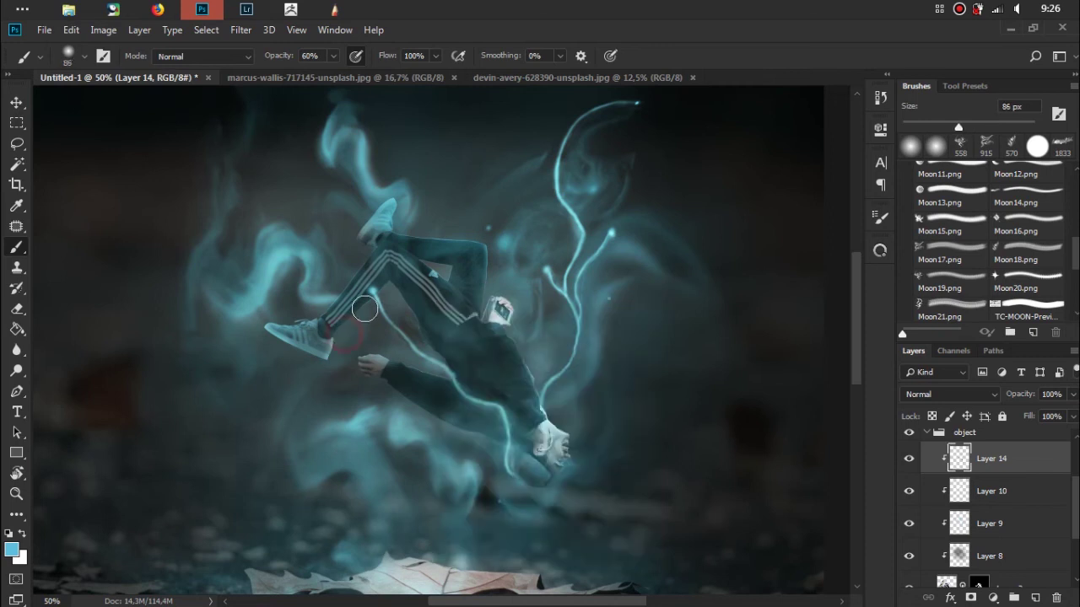
Paint soft light-blue glow over the shin, shoe and forearm, then hide Layer 14 to compare
left_click_drag(354, 308, 409, 284)
left_click_drag(365, 300, 333, 353)
left_click_drag(388, 398, 405, 391)
mouse_move(460, 415)
left_mouse_down()
mouse_move(329, 355)
mouse_move(355, 365)
mouse_move(400, 351)
left_mouse_up()
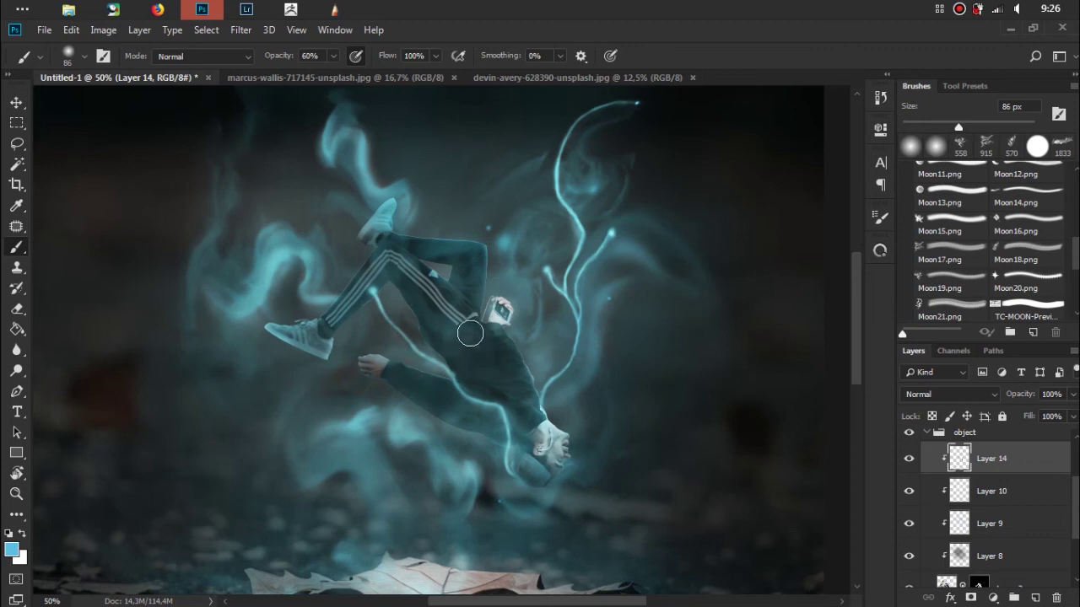
left_click_drag(470, 321, 481, 353)
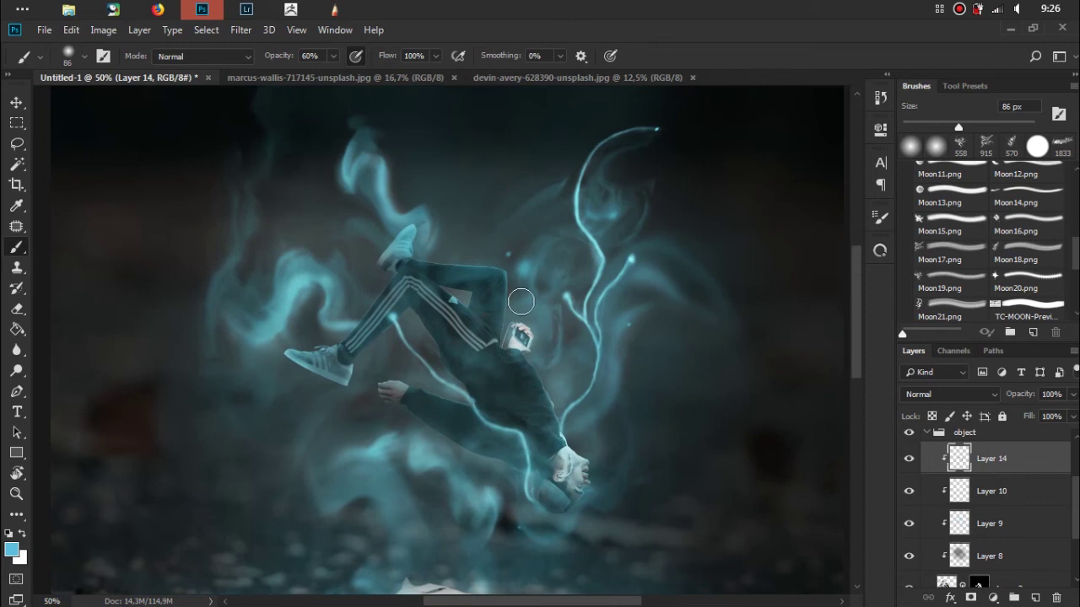
left_click(909, 460)
Revert an erase through History and set the eraser to 80 px
key("e")
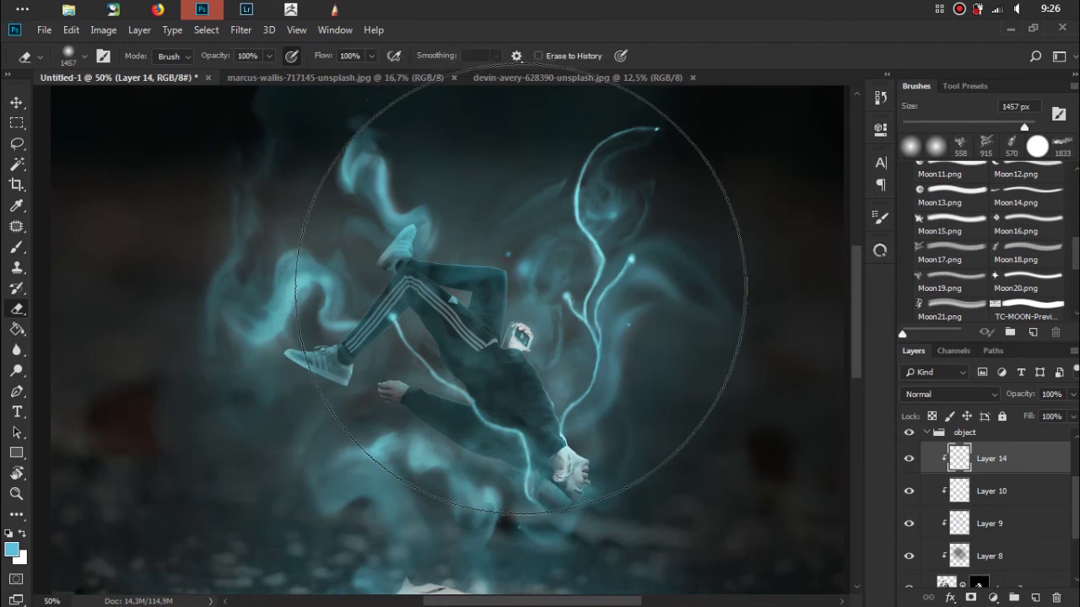
left_click(882, 98)
left_click(844, 139)
left_click(834, 87)
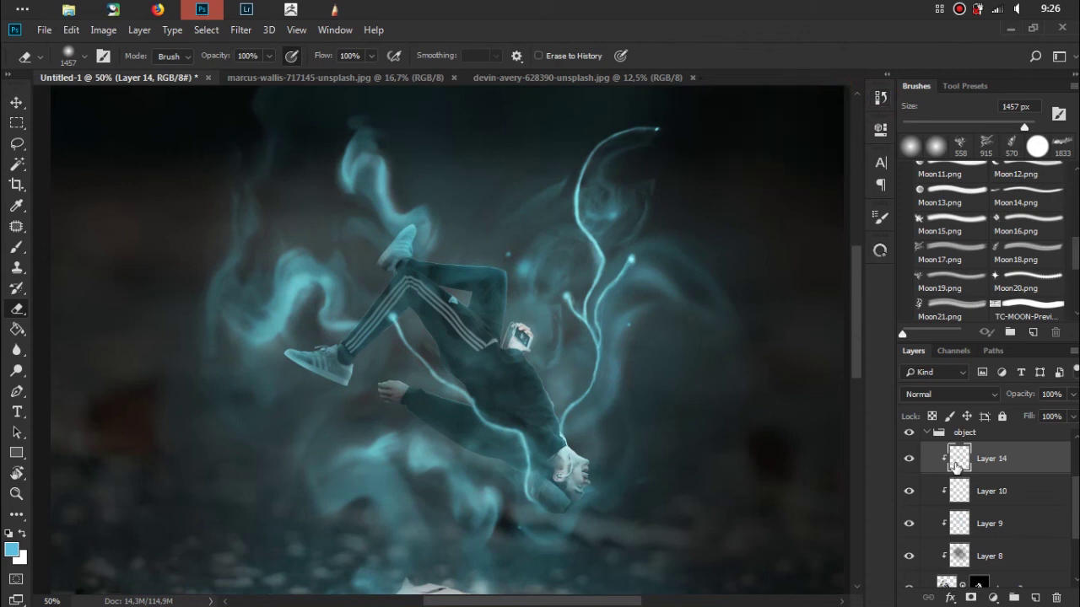
key("b")
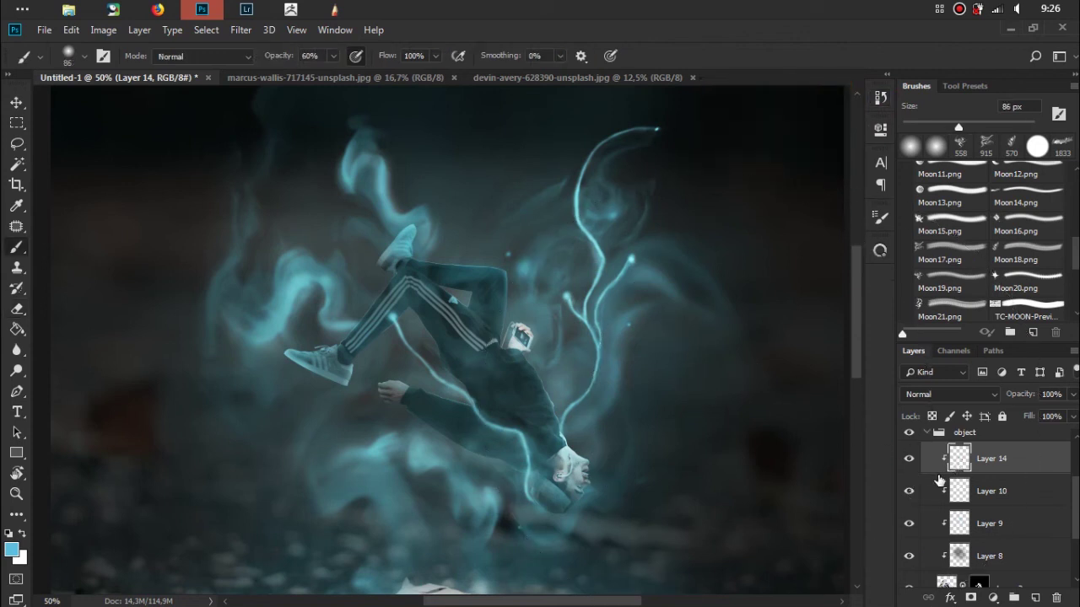
key("e")
key("r")
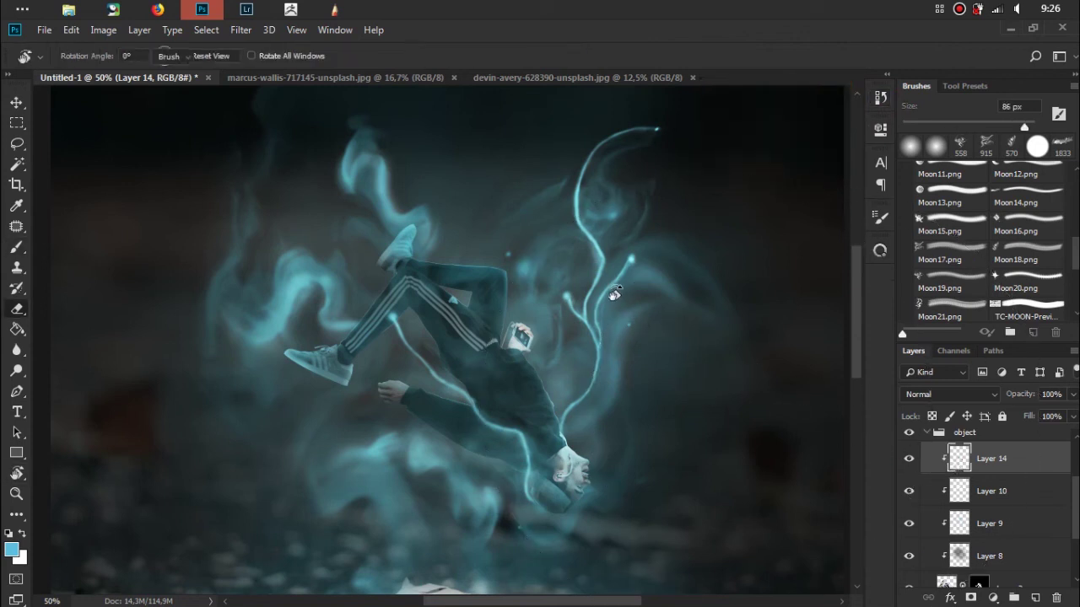
right_click(617, 294)
left_click_drag(766, 334, 740, 334)
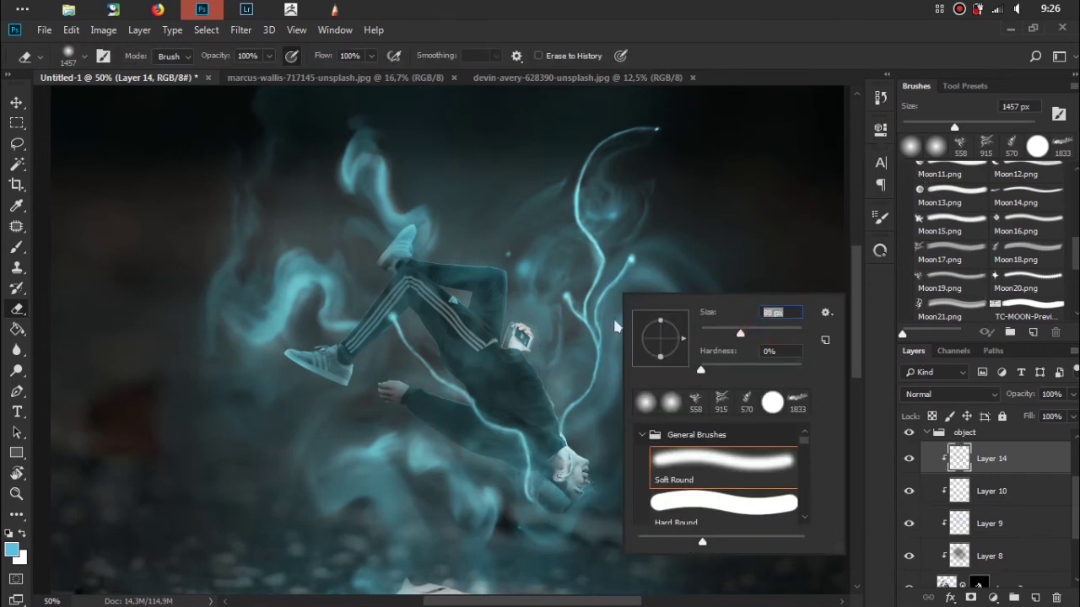
key("Return")
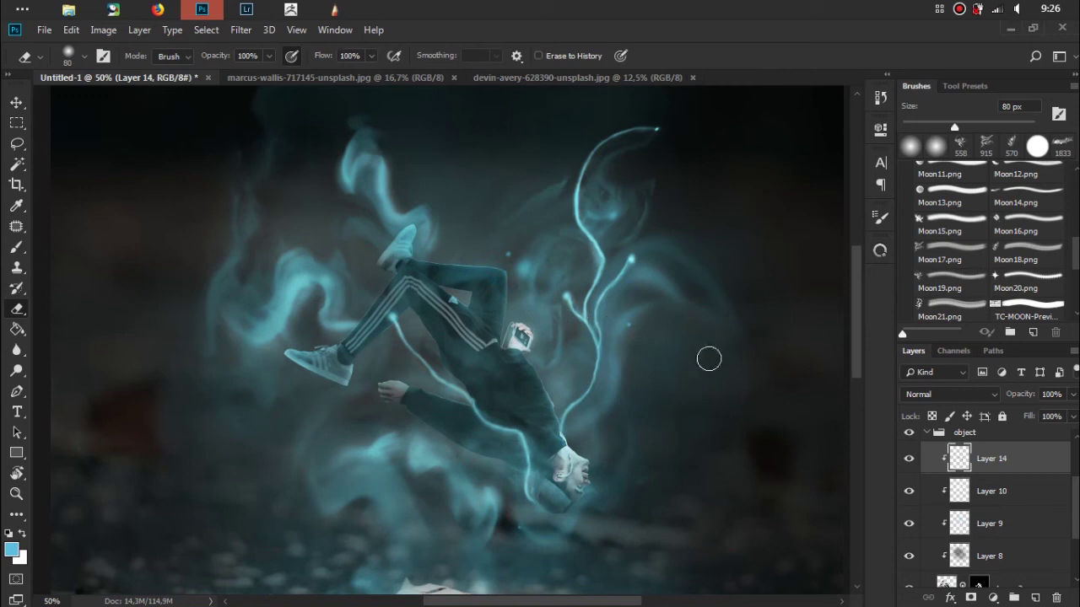
left_click(909, 491)
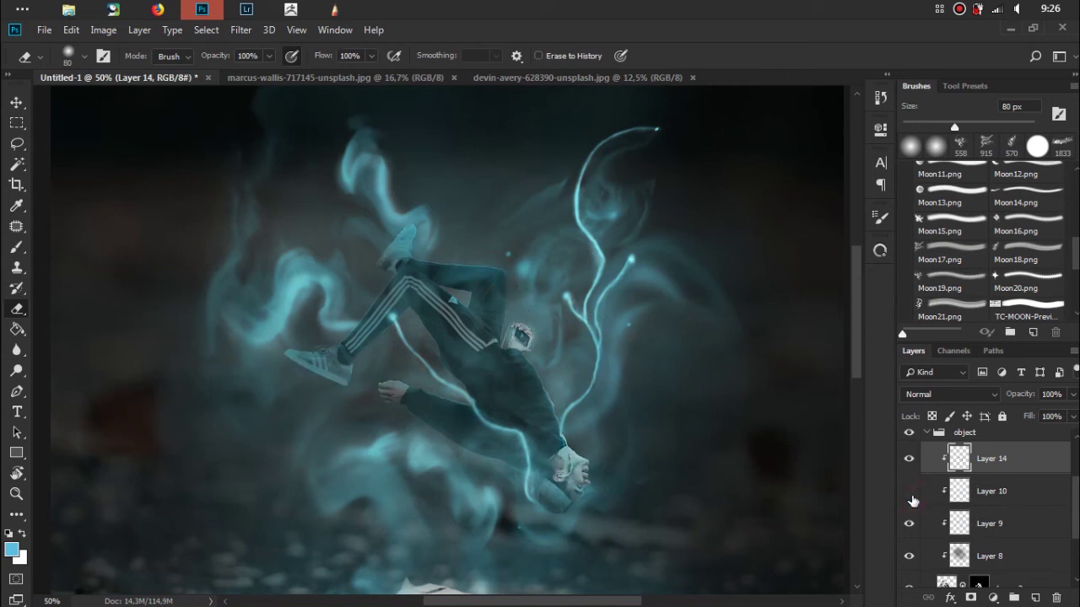
Show and select Layer 10, swap to white and set the size to 50 px
left_click(909, 491)
left_click(958, 498)
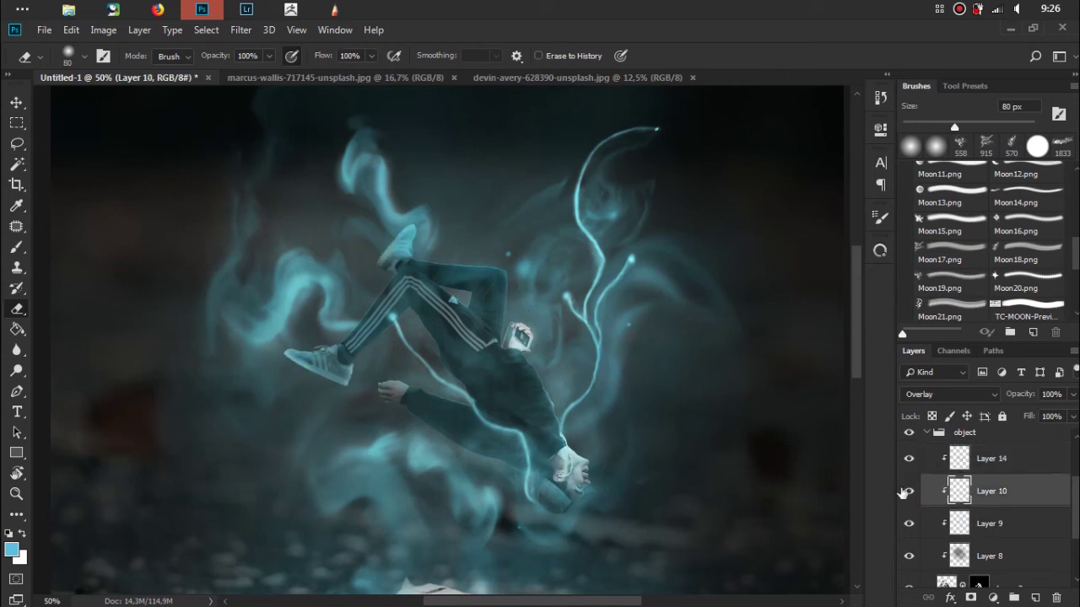
key("x")
right_click(414, 337)
left_click_drag(521, 377, 518, 377)
left_click(393, 418)
Erase a patch on the leg, then paint brighter cyan smoke with 42 px dabs near the shoe and leg
left_click(426, 313)
key("b")
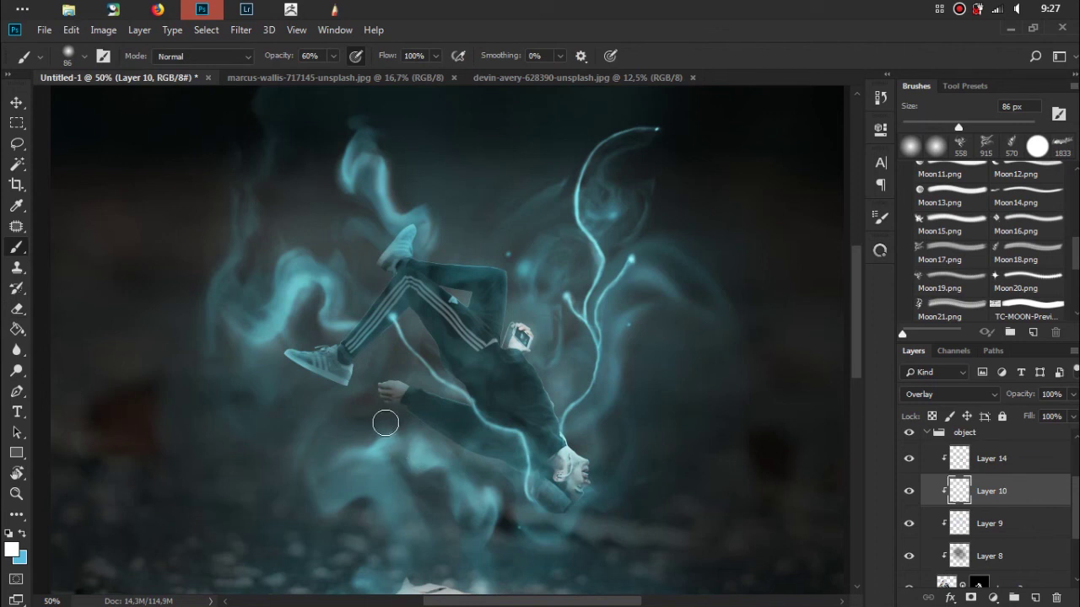
left_click_drag(393, 417, 449, 456)
right_click(449, 456)
left_click_drag(571, 387, 555, 387)
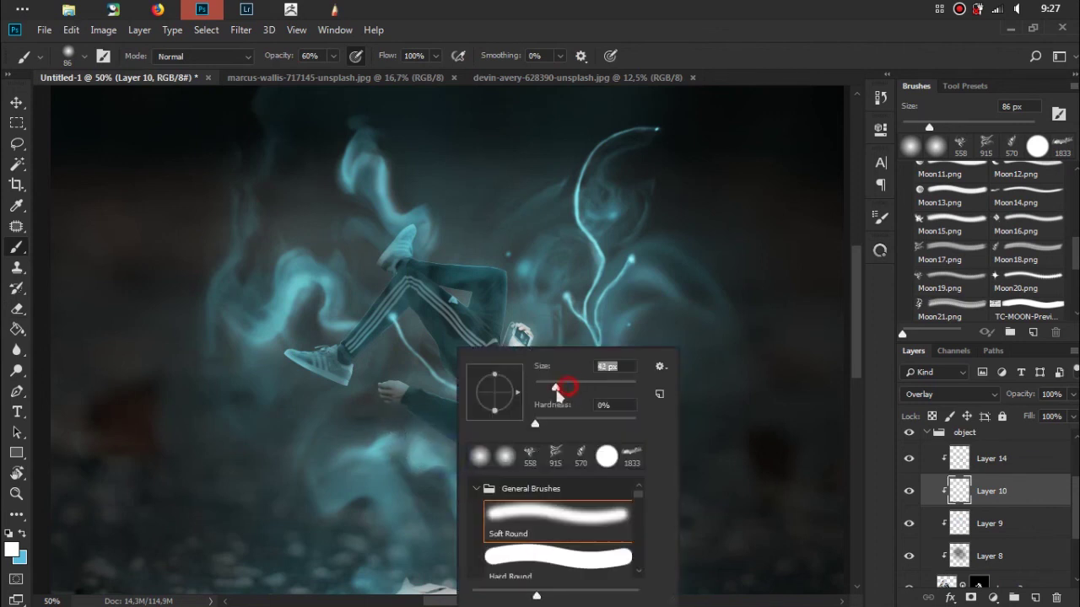
left_click(403, 425)
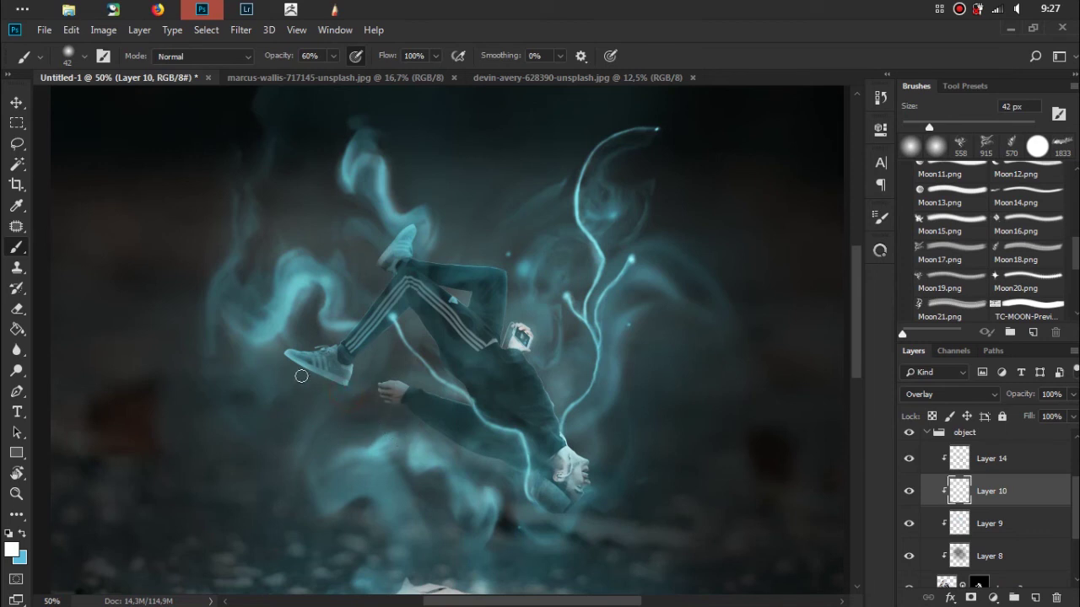
left_click(360, 368)
left_click(356, 302)
Toggle Layer 8 to compare, then add a new empty Layer 18 above Layer 14
left_click(1034, 556)
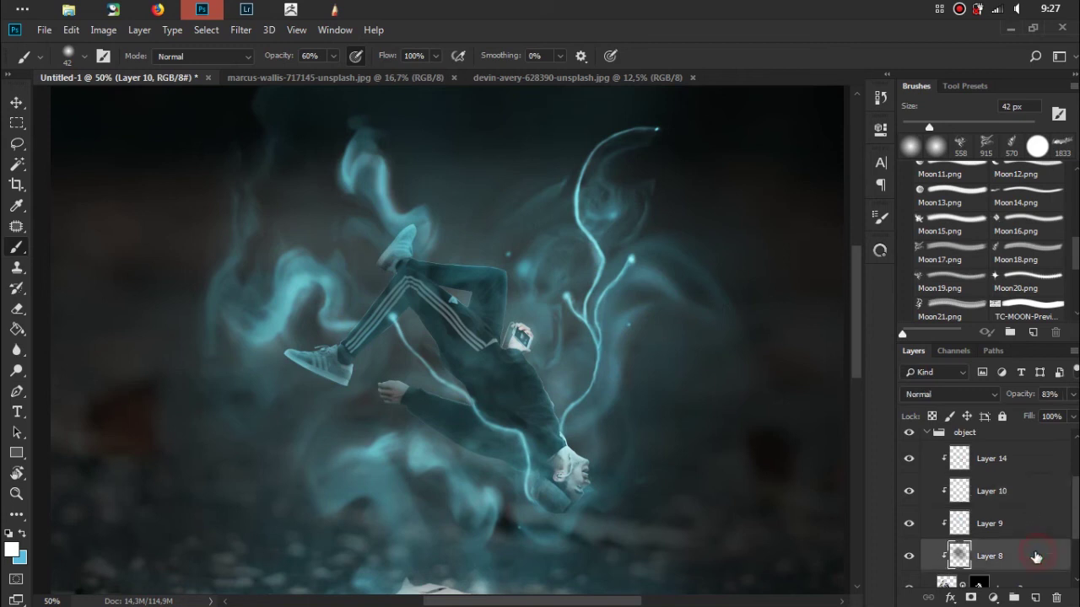
left_click(908, 556)
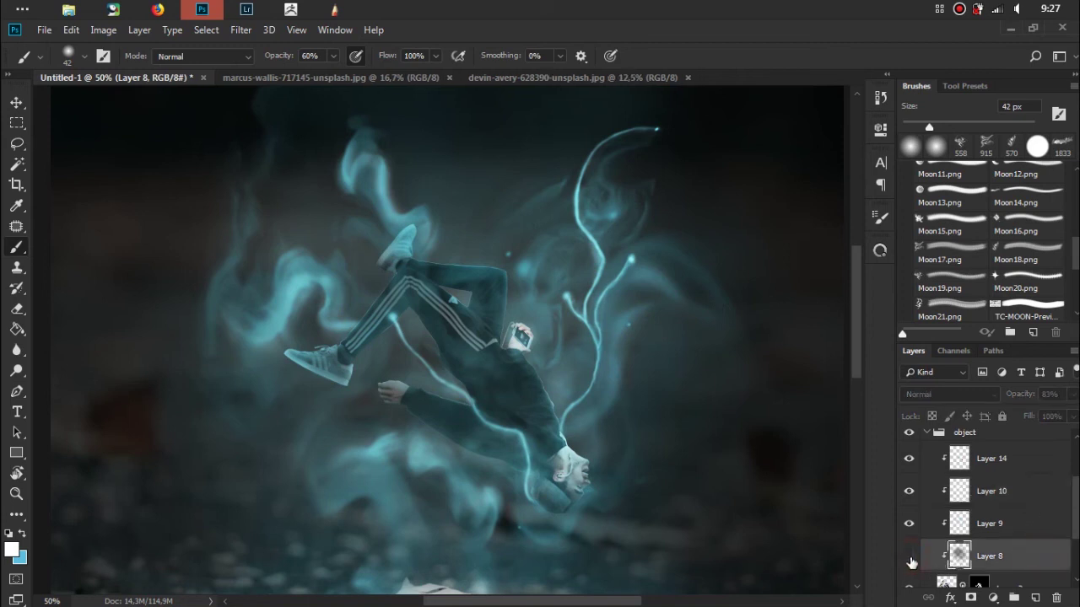
left_click(910, 557)
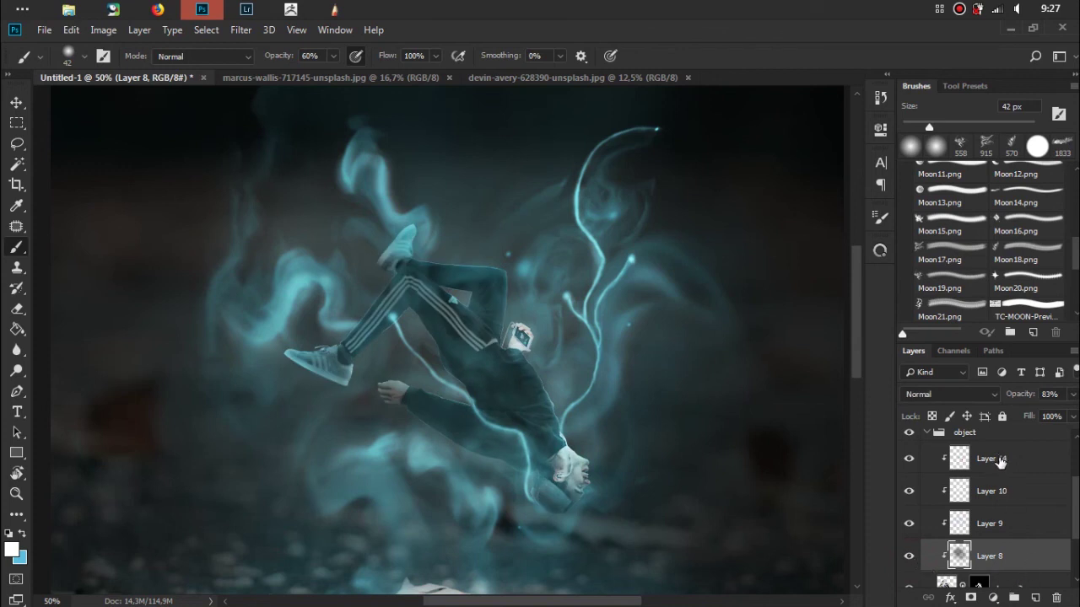
left_click(1002, 467)
left_click(1035, 597)
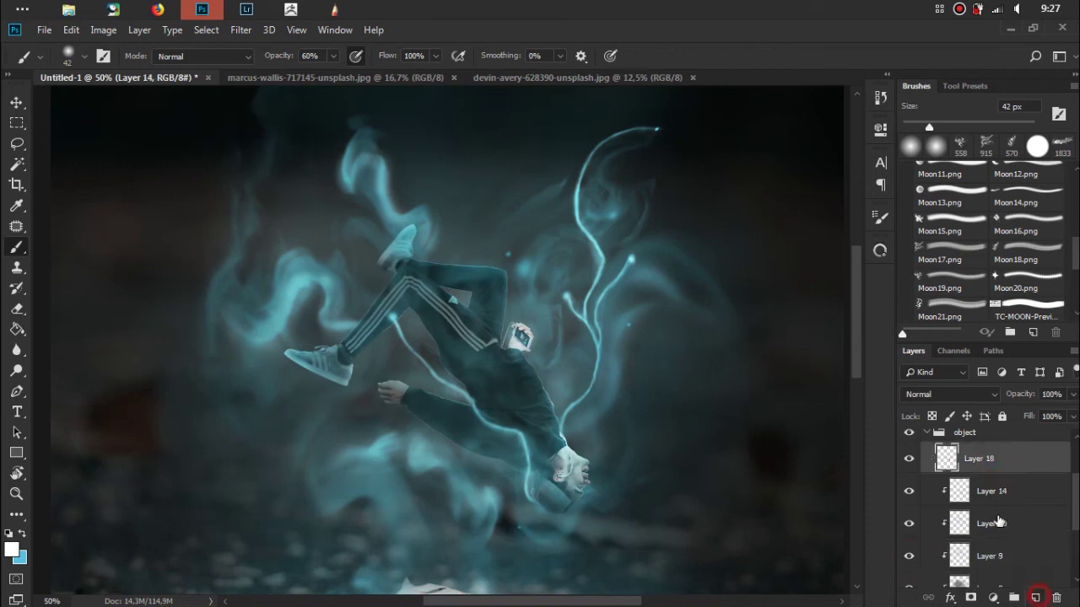
Clip Layer 18 to the layers below and set the foreground colour to black #000000
right_click(995, 458)
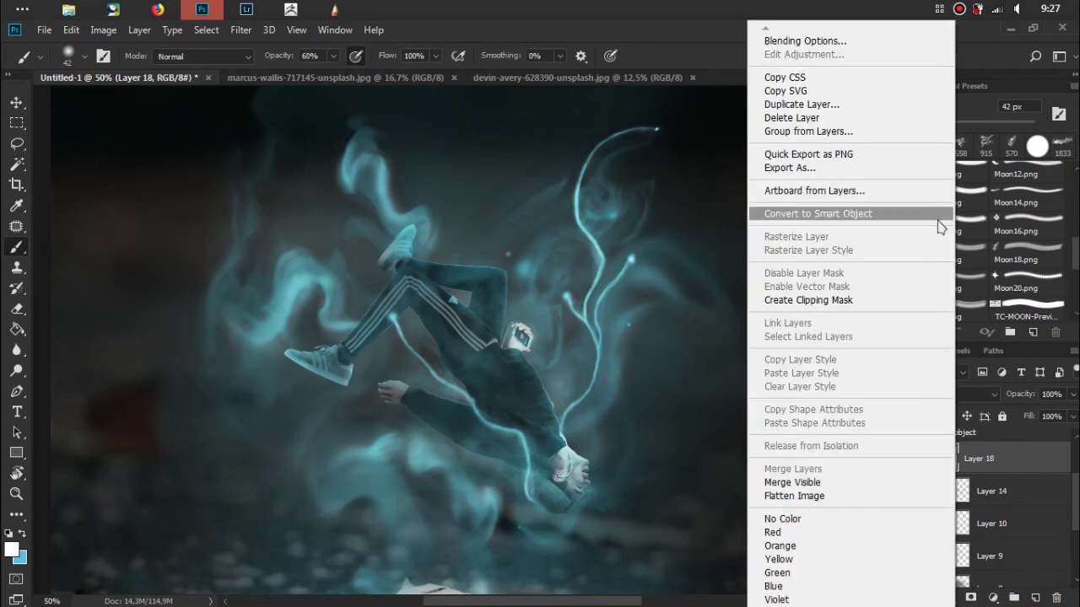
left_click(911, 299)
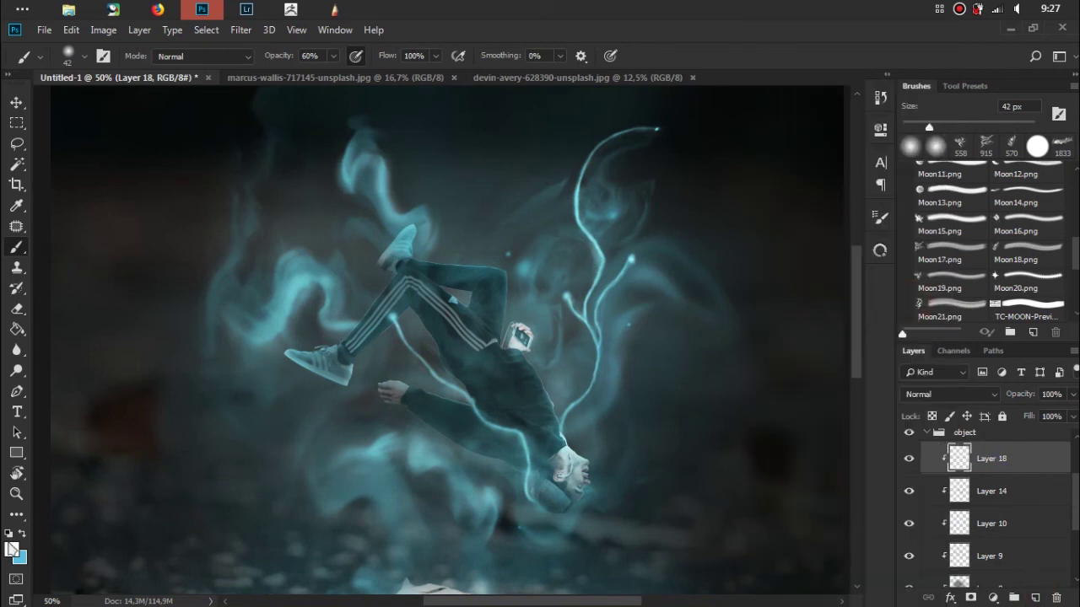
key("i")
left_click(11, 549)
type("000000")
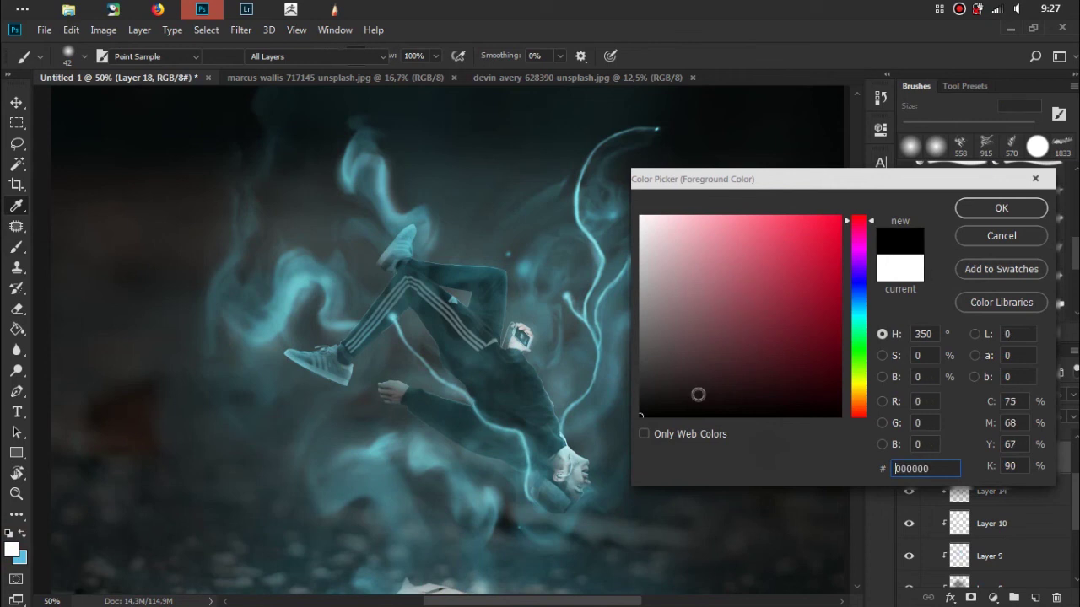
left_click(1001, 208)
key("b")
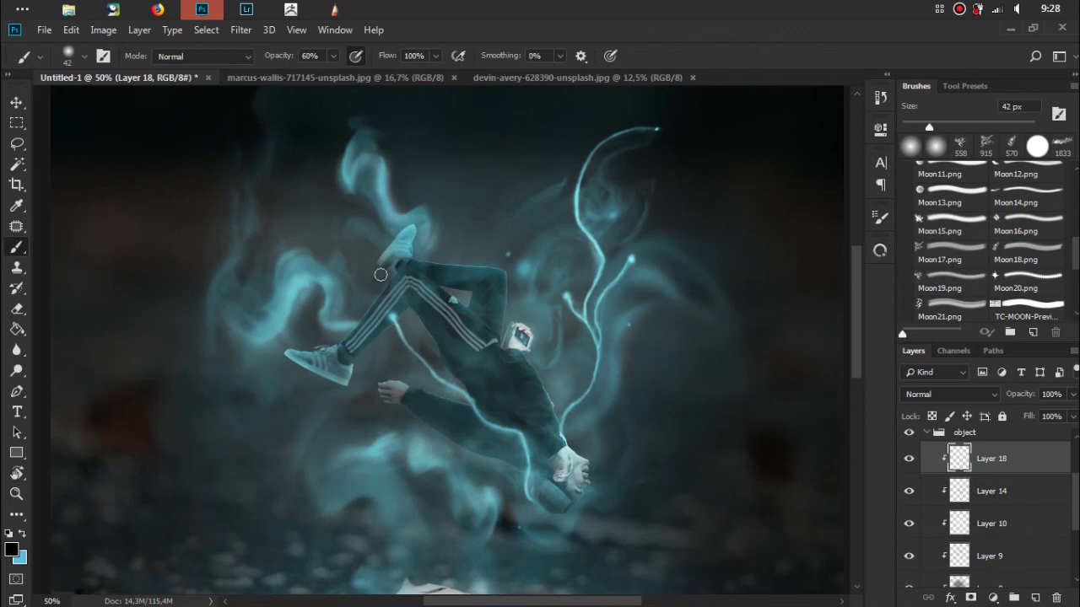
Paint soft black shading along the trouser leg toward the shoe
mouse_move(395, 271)
left_mouse_down()
mouse_move(389, 240)
mouse_move(390, 259)
left_mouse_up()
left_click_drag(438, 297, 452, 306)
key("ctrl+minus")
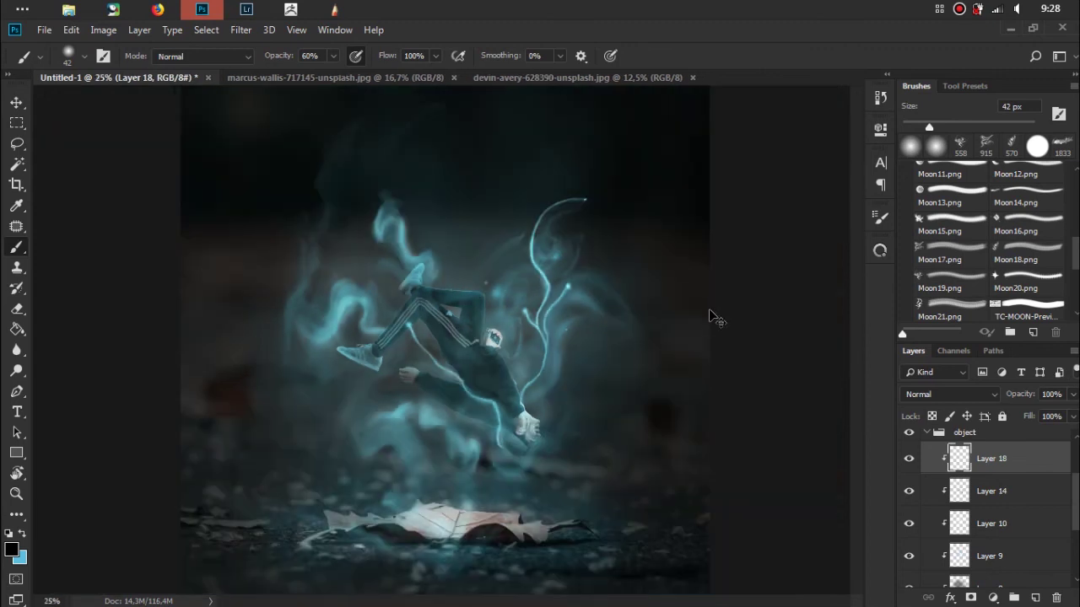
Fit the image to the window, expand Group 3 and select Layer 13
key("ctrl+minus")
key("ctrl+0")
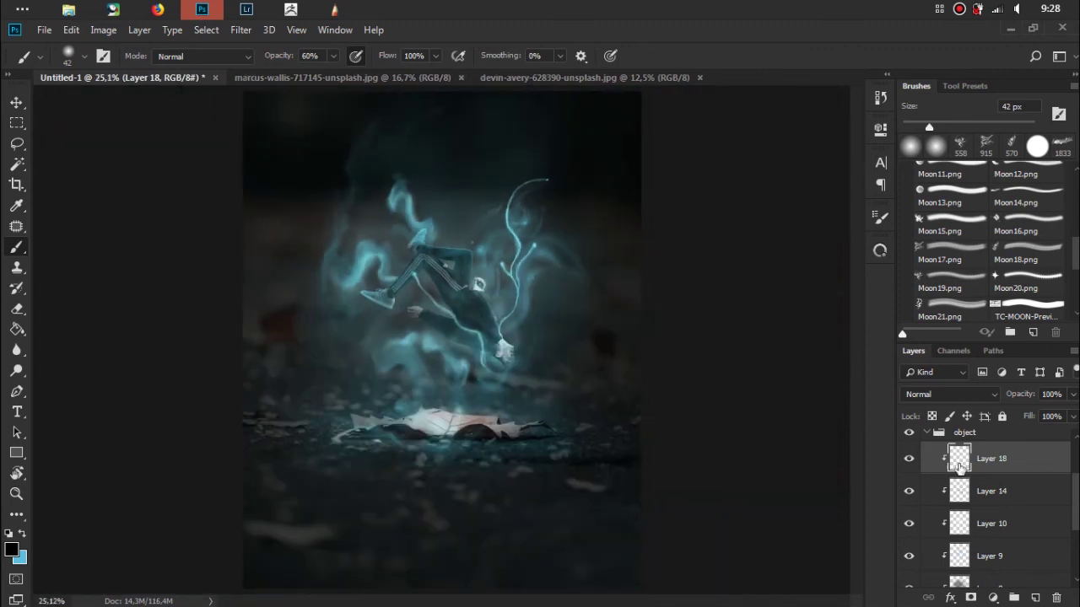
left_click(927, 432)
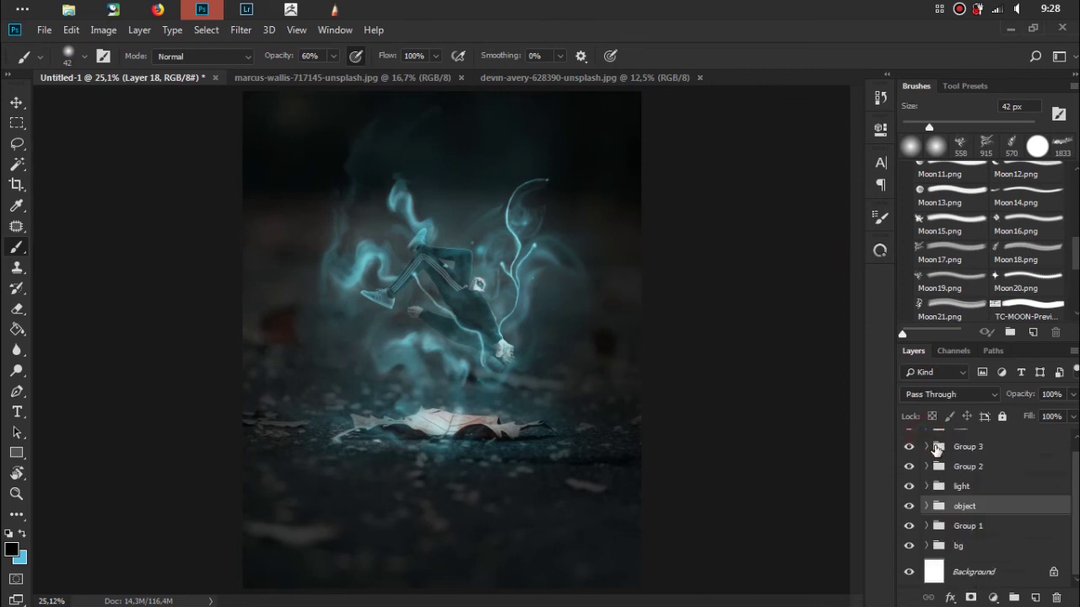
left_click(926, 447)
left_click(910, 448)
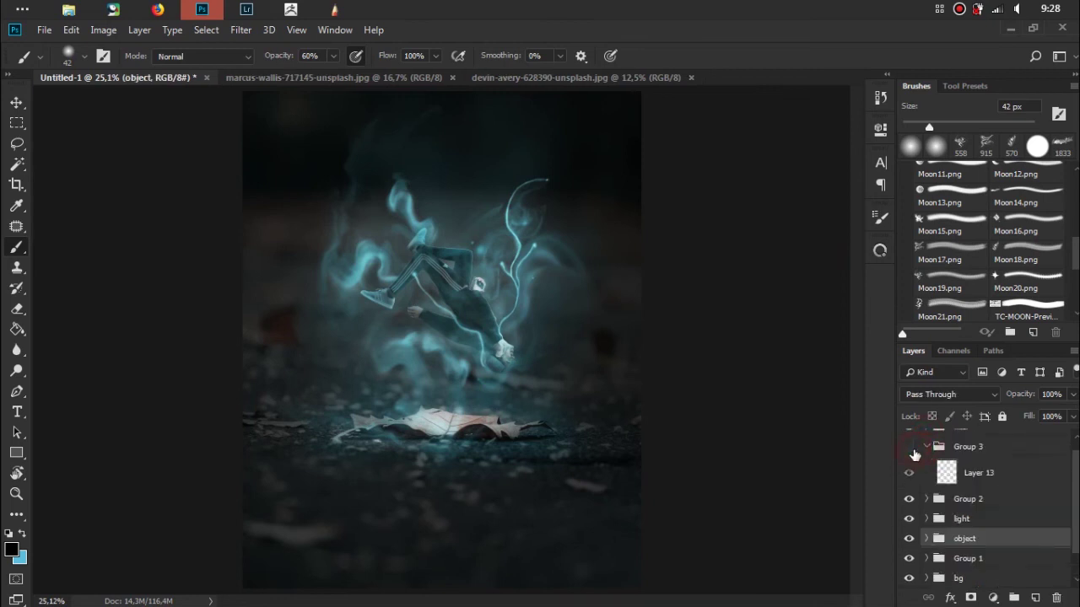
left_click(910, 447)
left_click(964, 479)
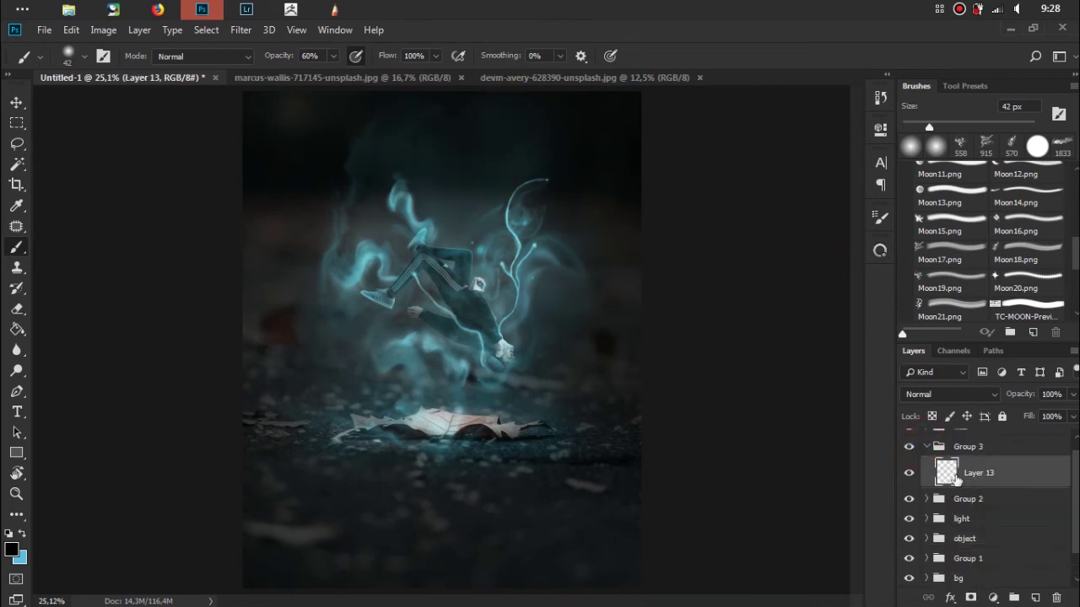
Set a light blue foreground colour and enlarge the soft round brush to 448 px
left_click(13, 550)
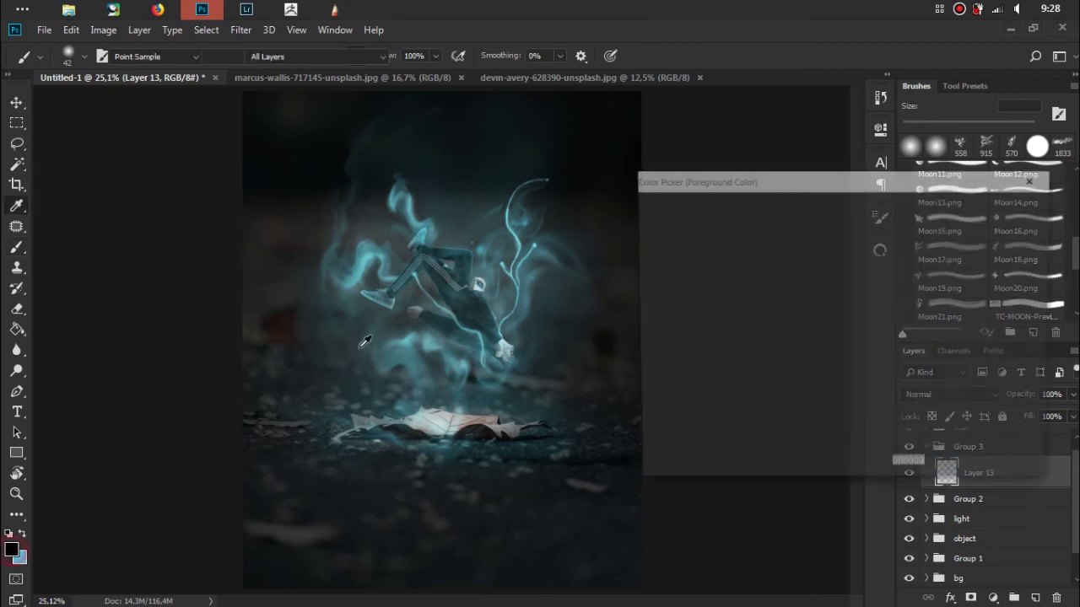
type("ffffff")
left_click(973, 213)
key("x")
right_click(404, 338)
left_click_drag(564, 377, 571, 378)
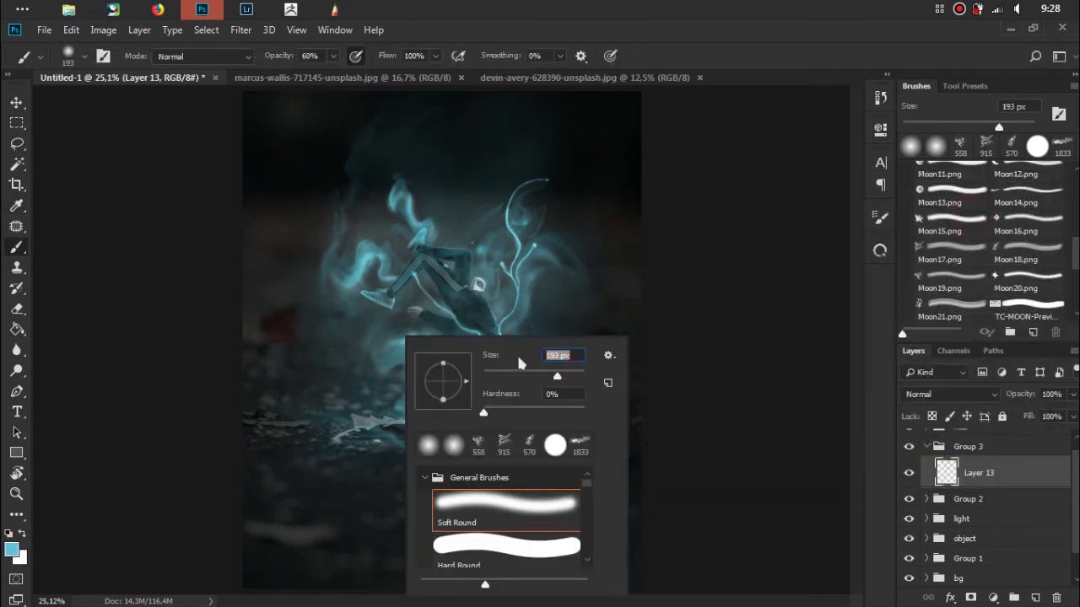
left_click(721, 75)
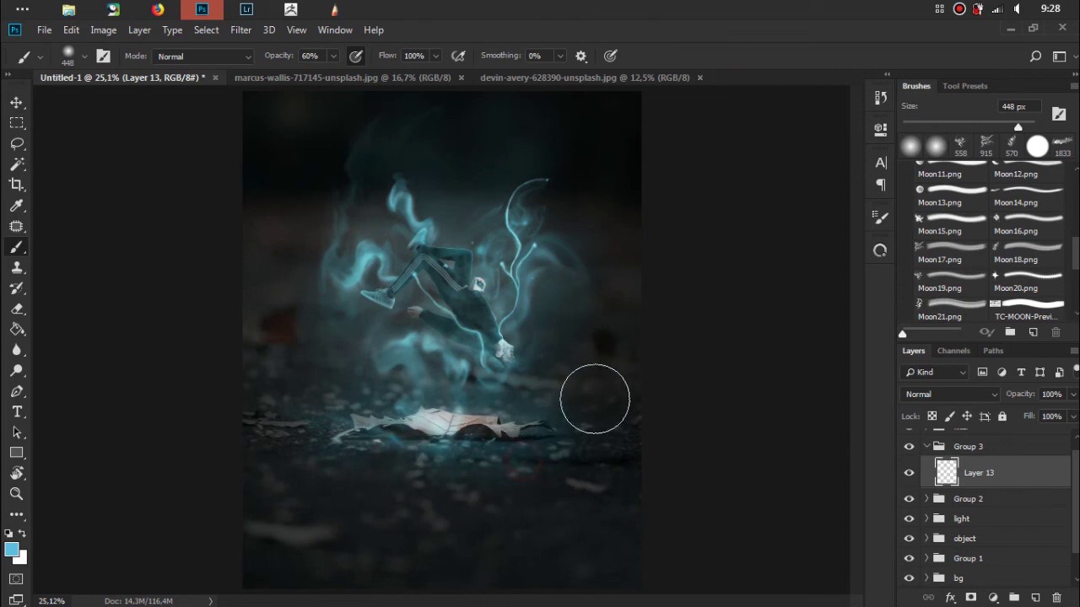
Dab faint blue glow at 60% opacity around the figure, smoke and lower ground
left_click(574, 388)
left_click(579, 422)
left_click(313, 366)
left_click(295, 329)
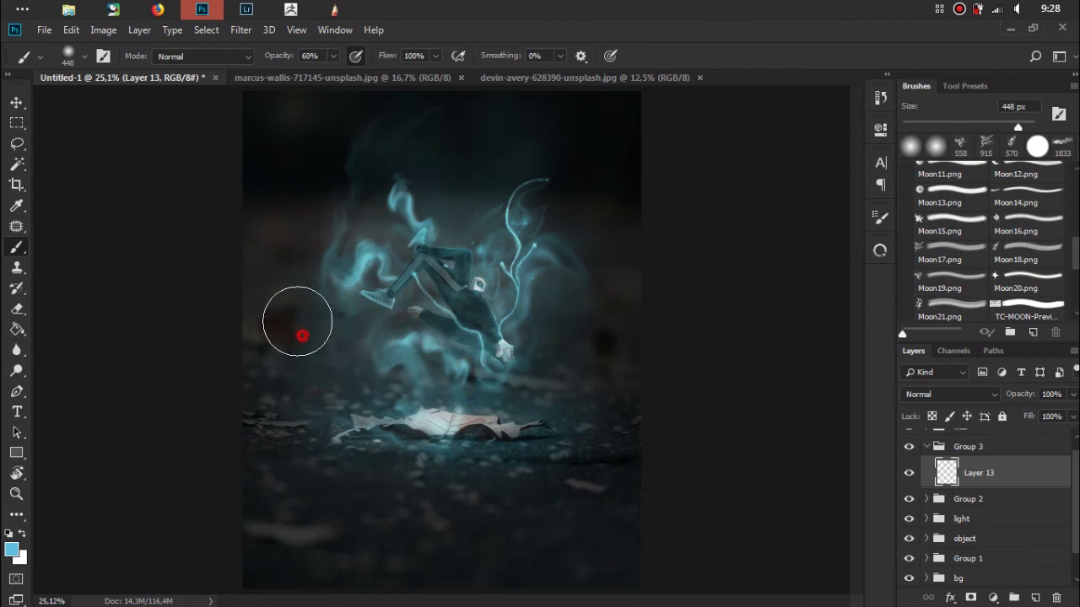
left_click(456, 169)
left_click(541, 196)
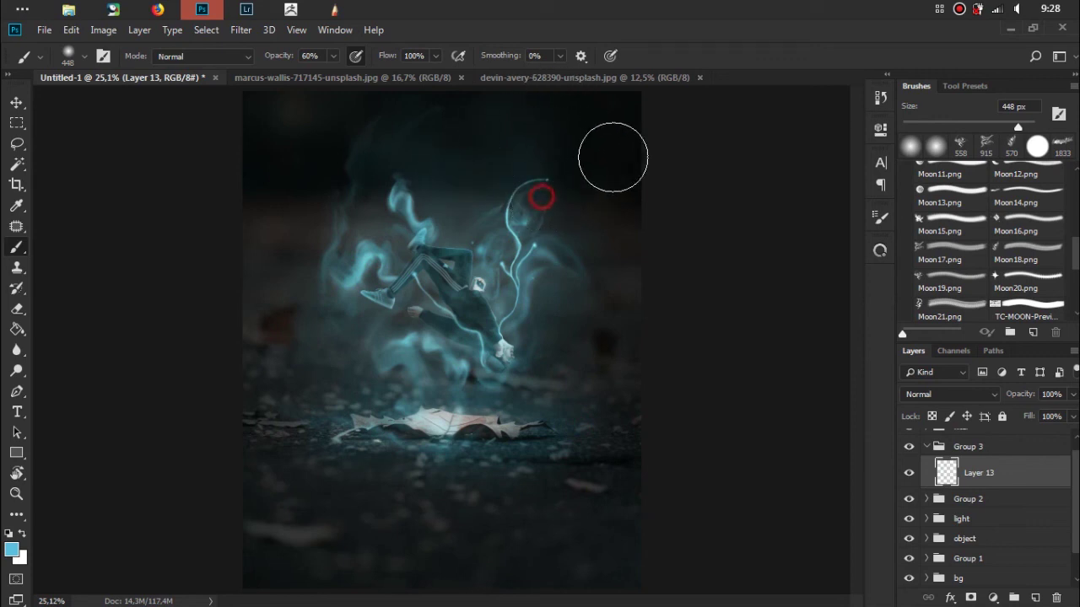
left_click(365, 199)
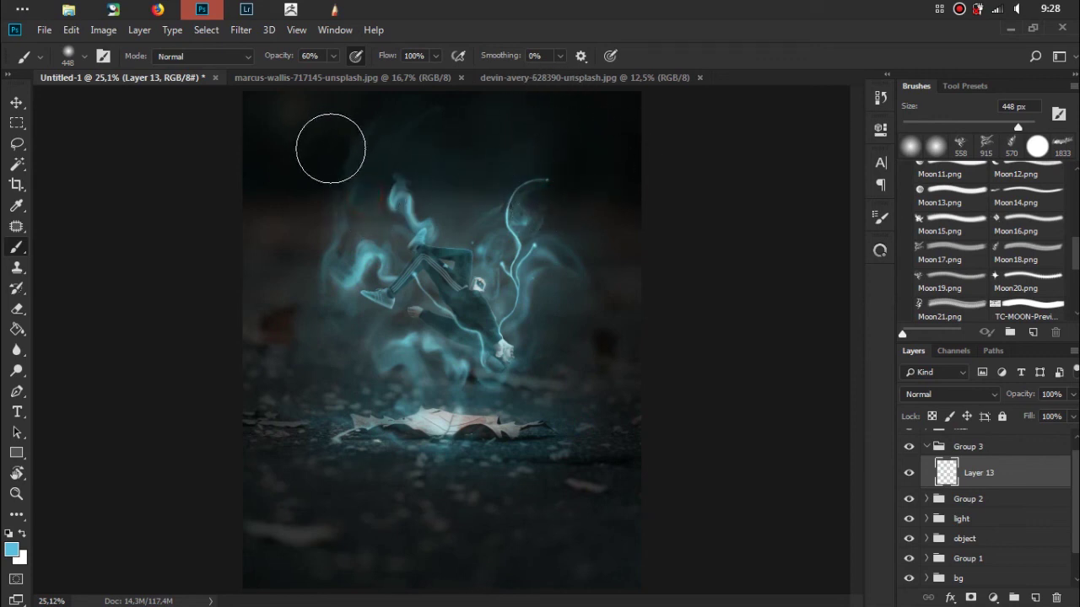
left_click(299, 218)
left_click(534, 406)
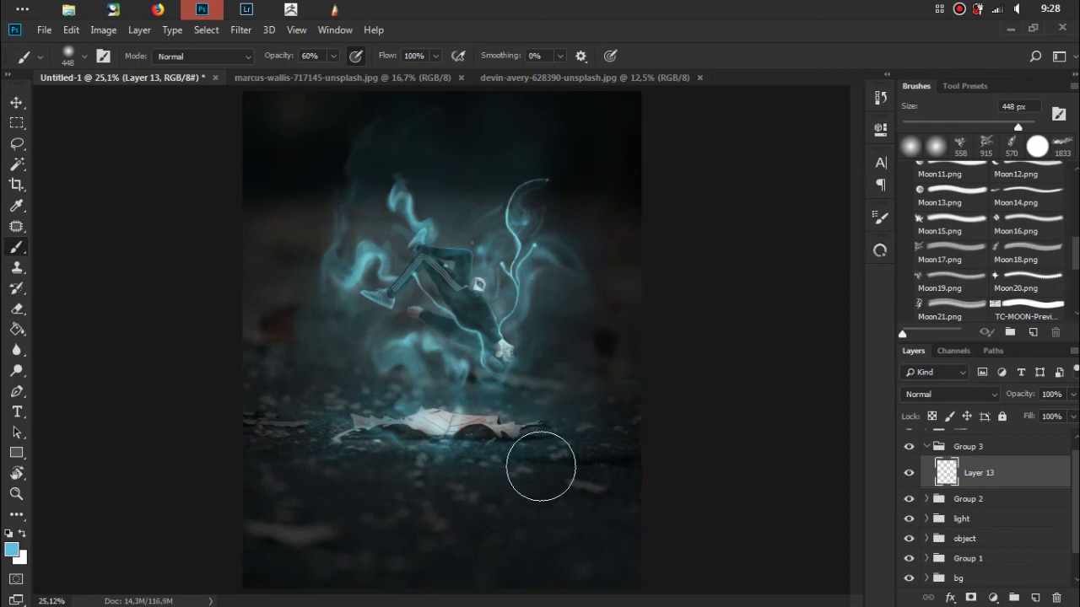
left_click(501, 509)
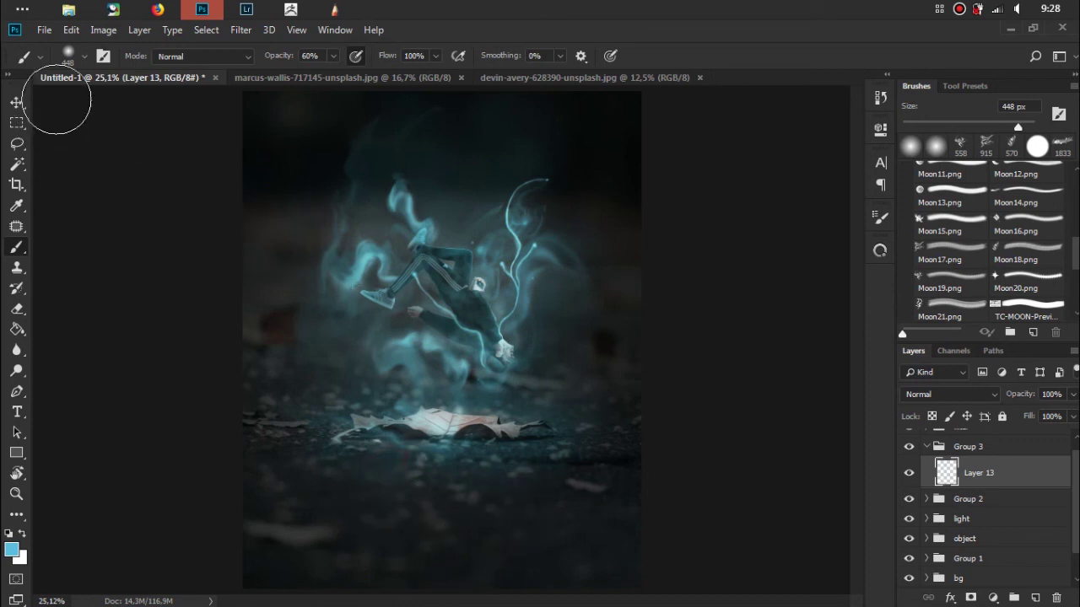
Save the composite as 'power up.psd' on Data (D:), keeping maximum compatibility
left_click(44, 29)
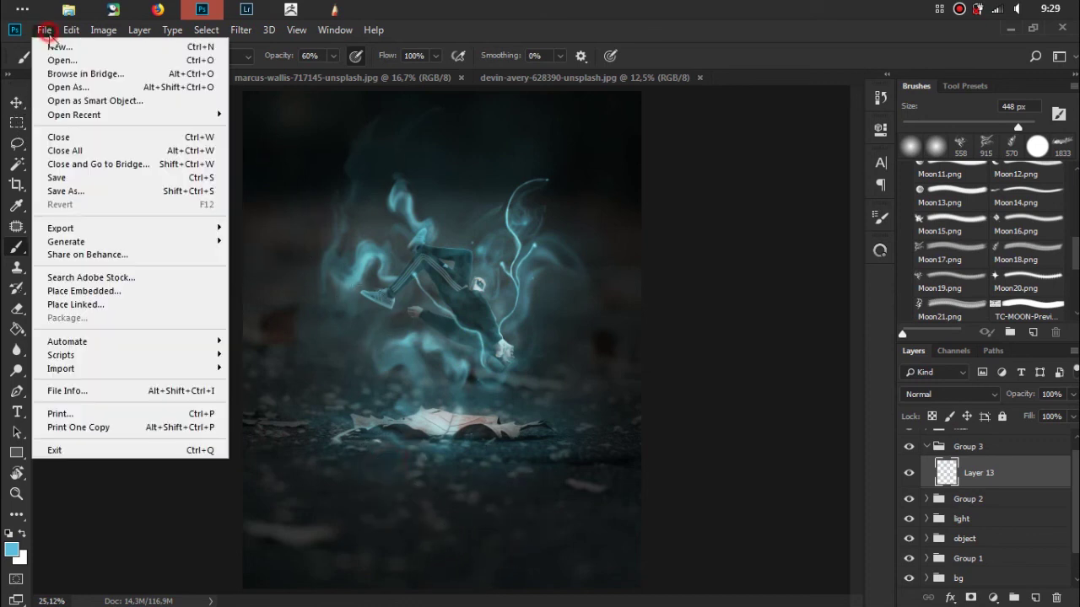
left_click(135, 178)
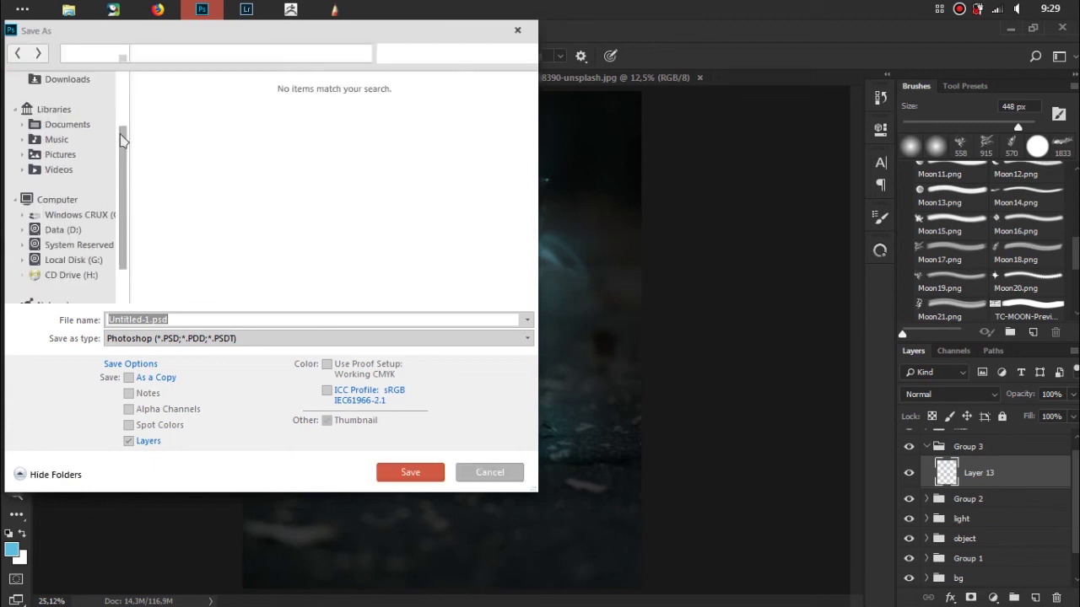
left_click_drag(120, 139, 121, 205)
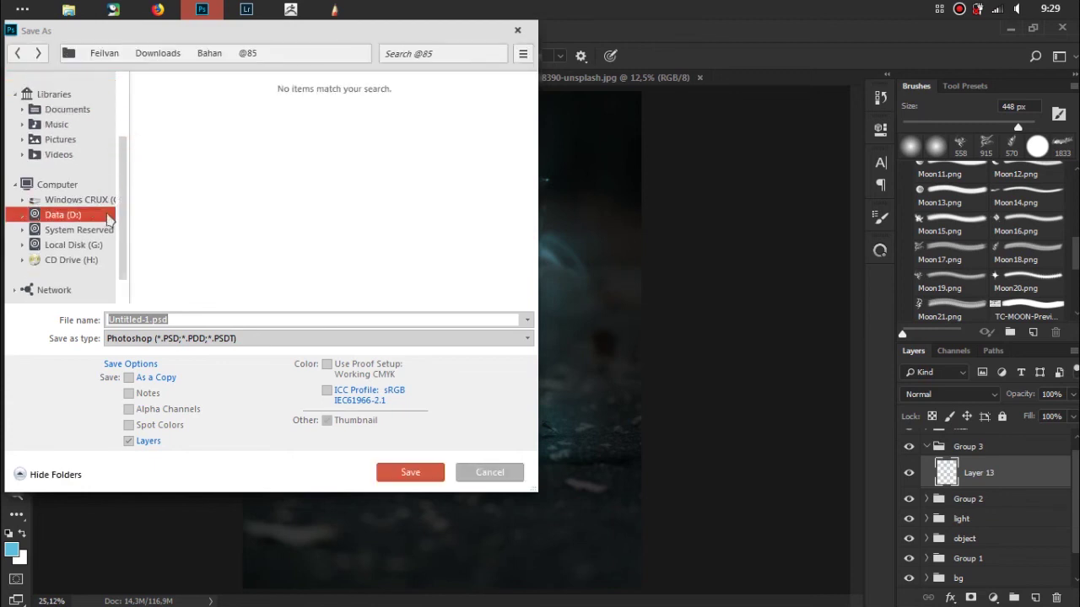
left_click(108, 219)
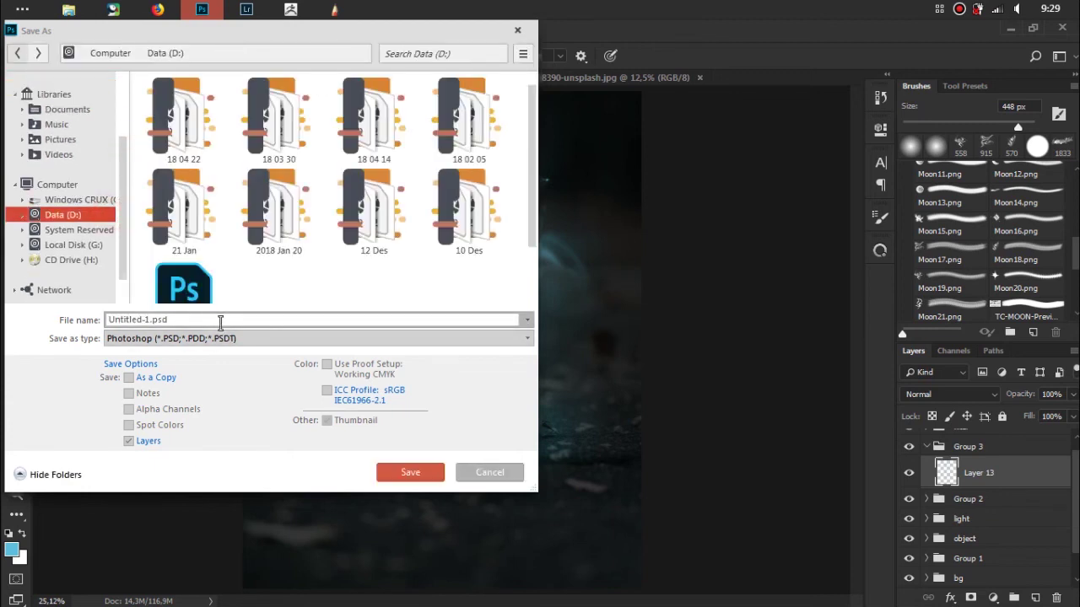
left_click(220, 321)
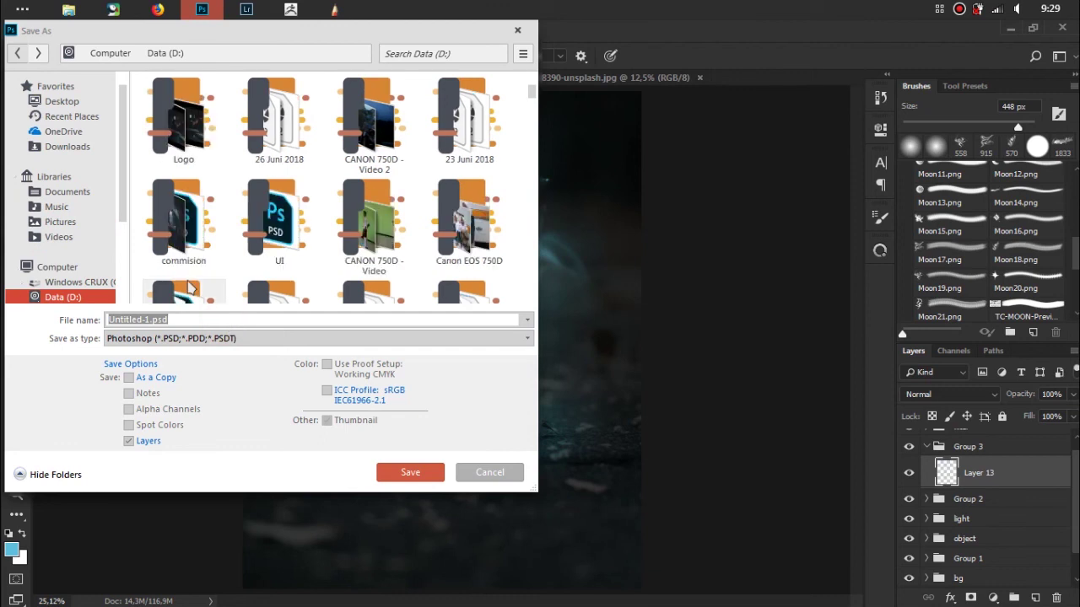
type("power up")
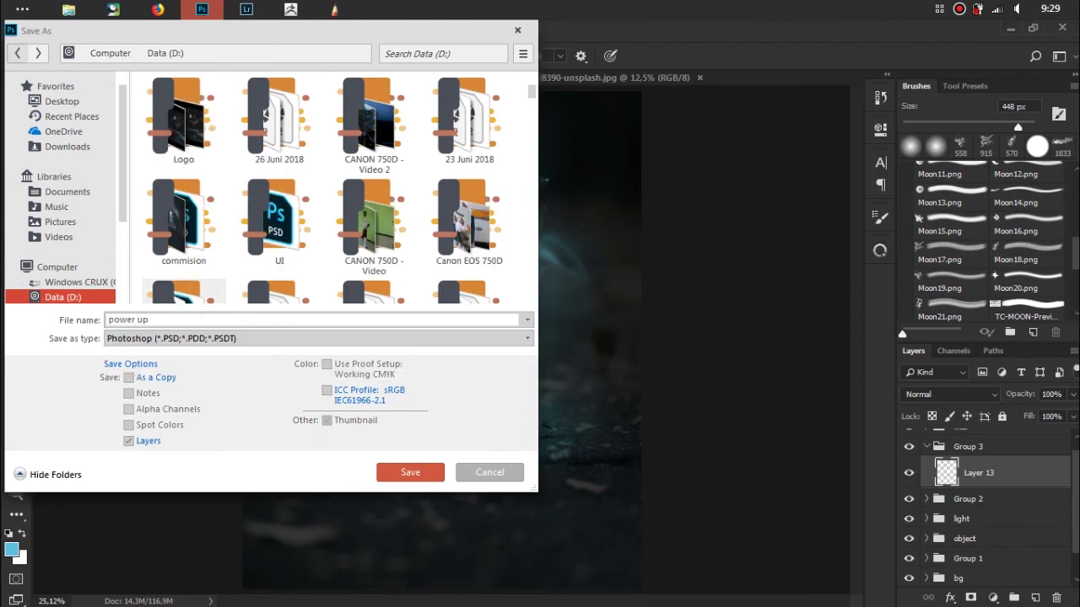
key("Return")
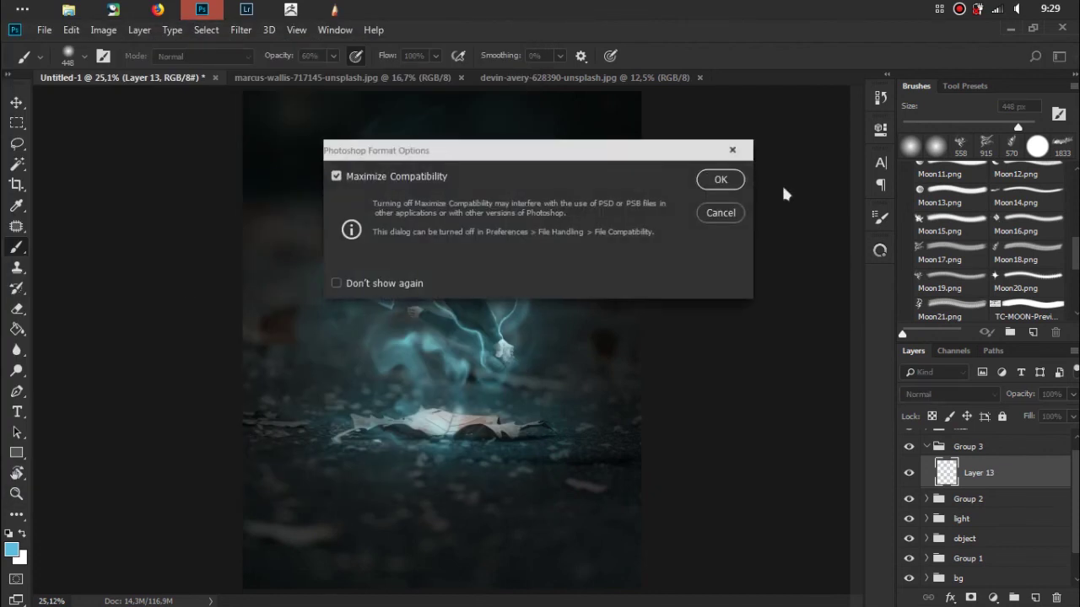
left_click(737, 180)
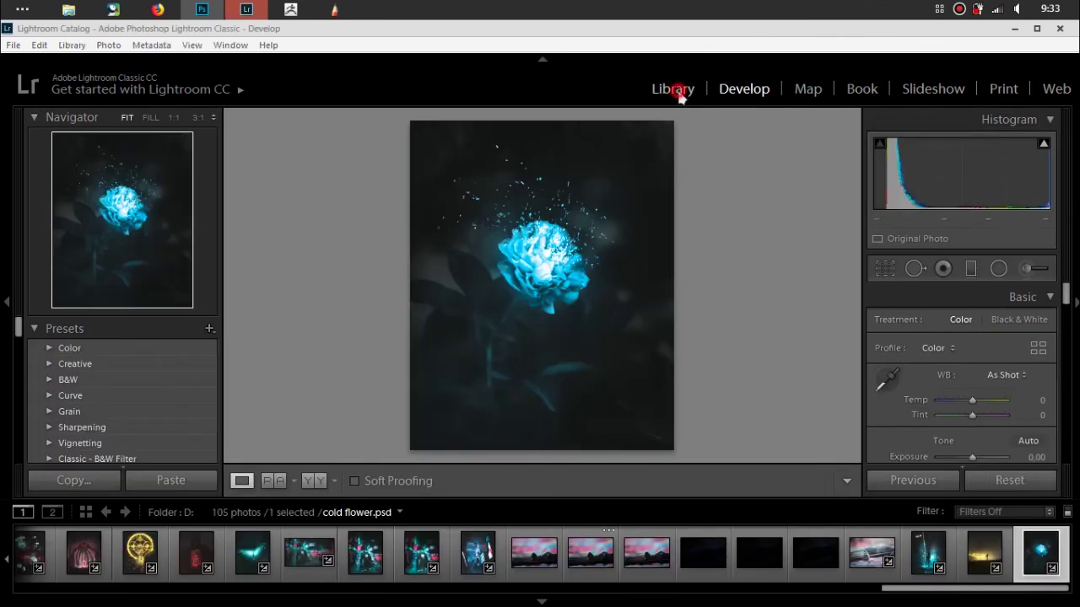
In the Library module, open Import and uncheck all 176 photos from Data (D:)
left_click(679, 91)
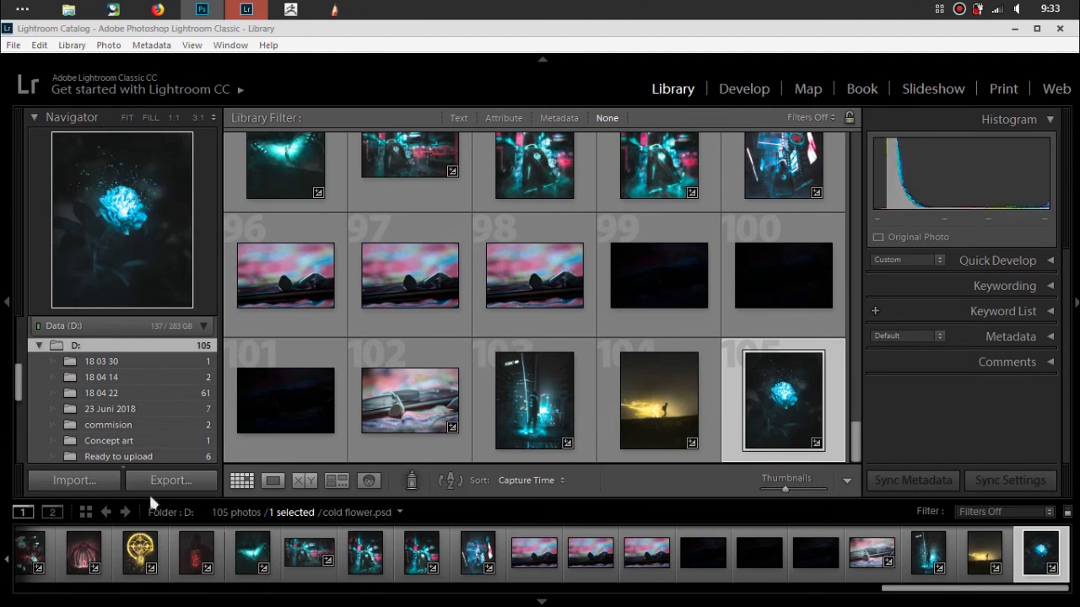
left_click(107, 487)
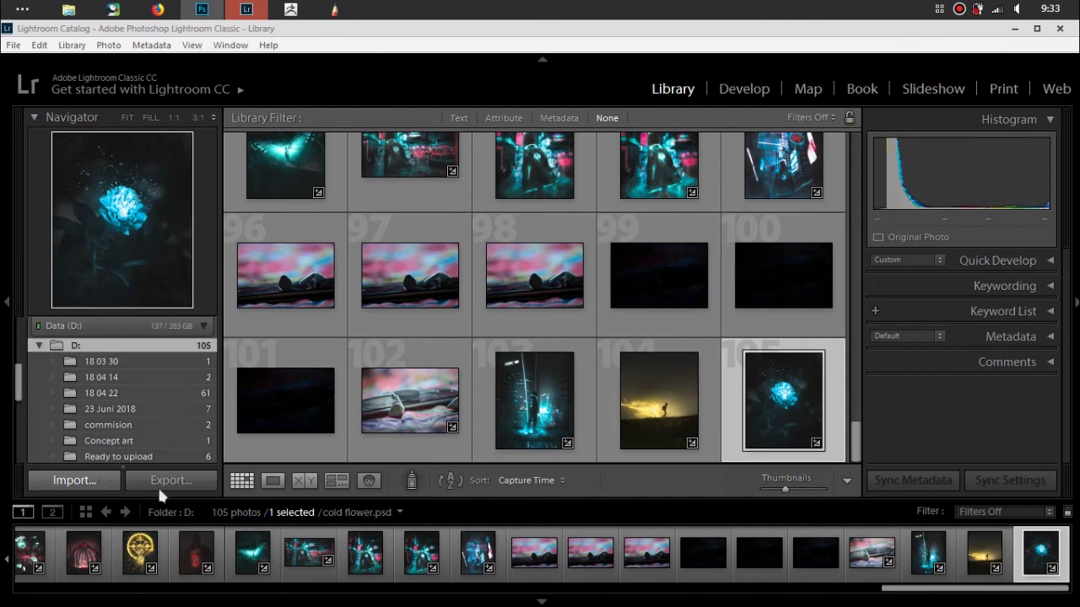
left_click(108, 480)
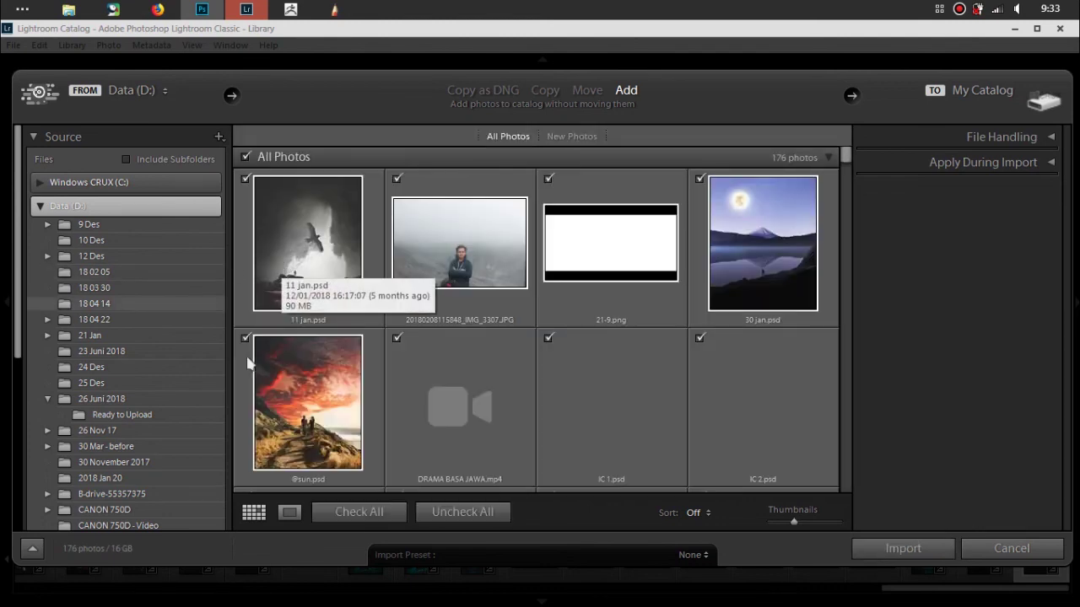
left_click(448, 514)
Import only power up.psd into the catalog and open it in the Develop module
left_click_drag(847, 159, 847, 297)
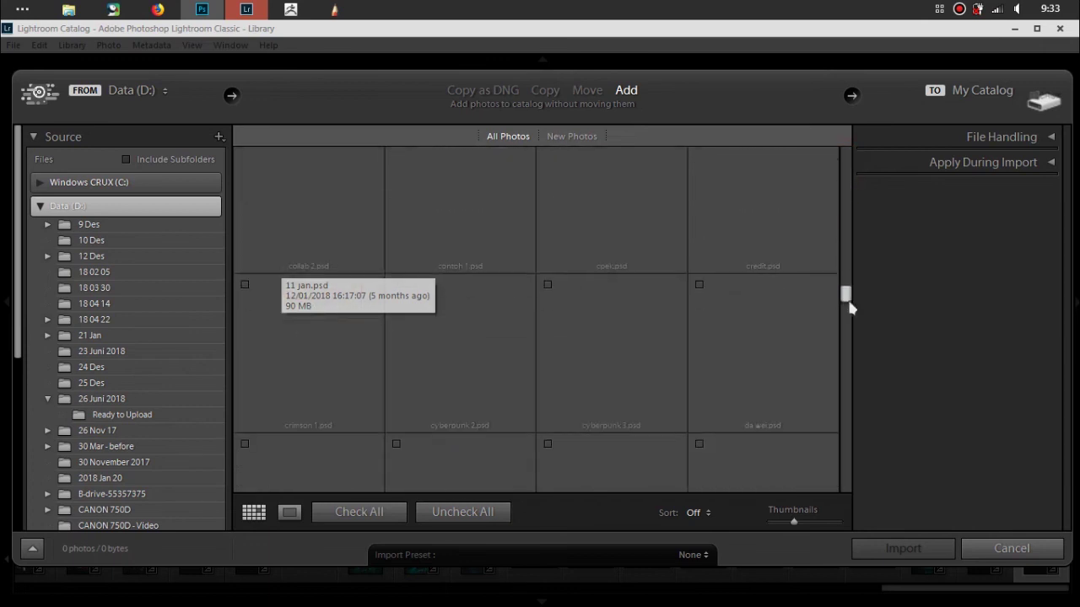
left_click_drag(854, 398, 854, 384)
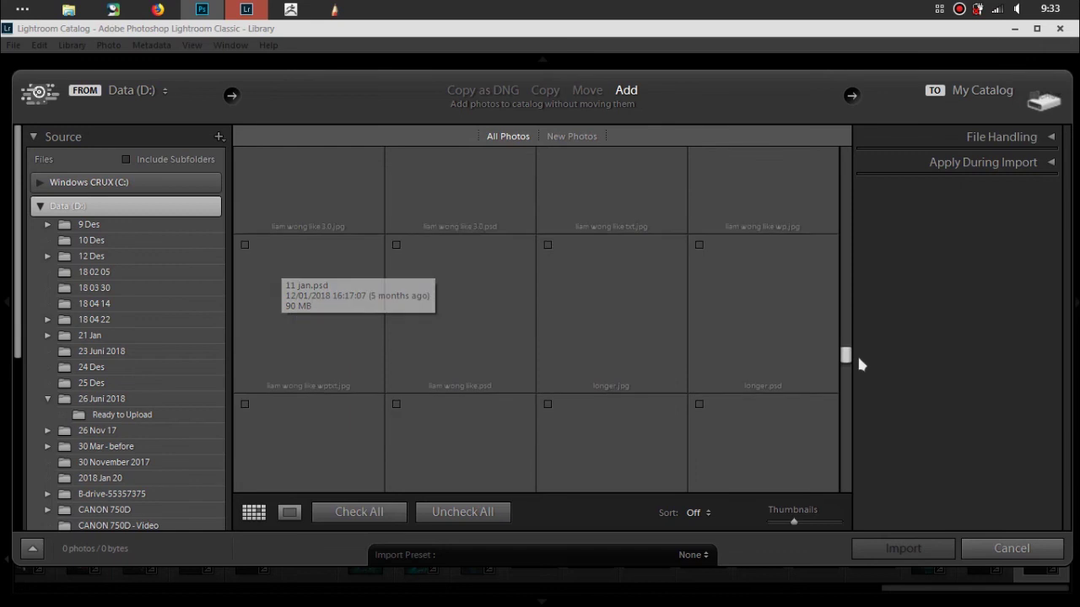
left_click_drag(852, 390, 846, 402)
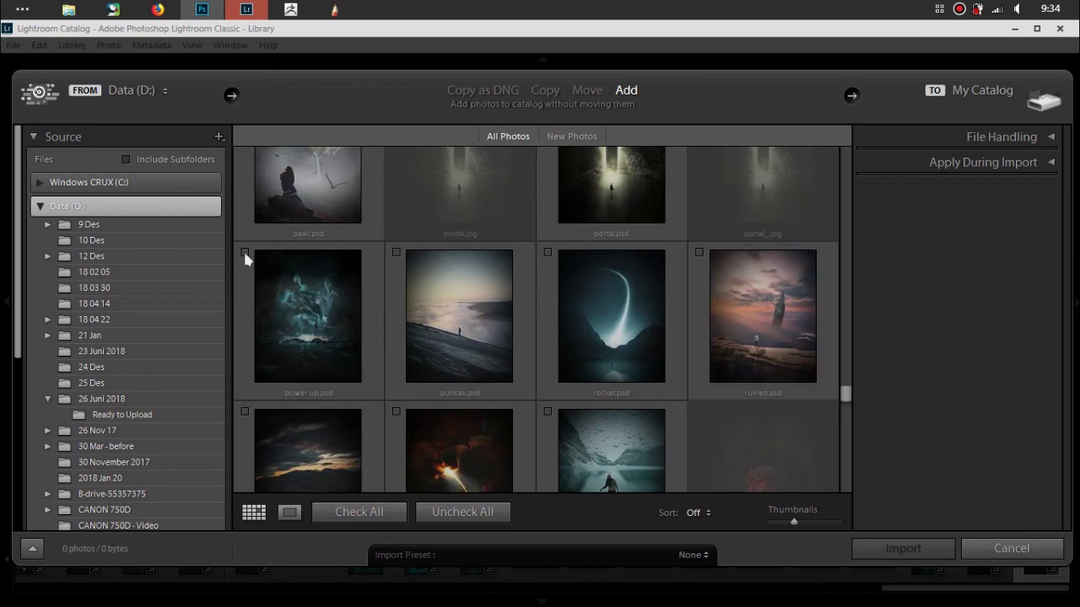
left_click(244, 251)
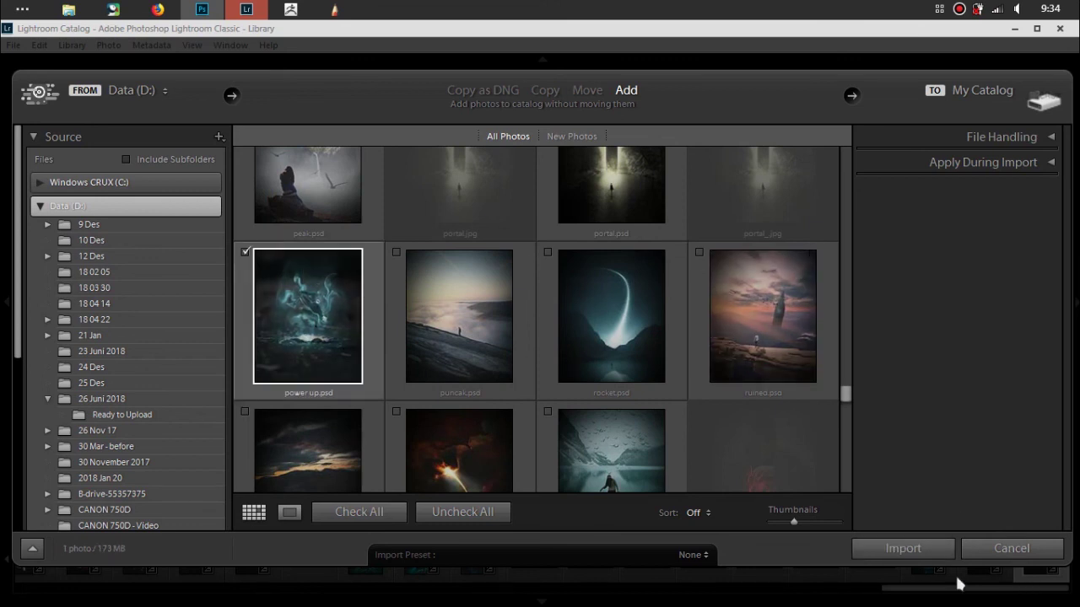
left_click(925, 553)
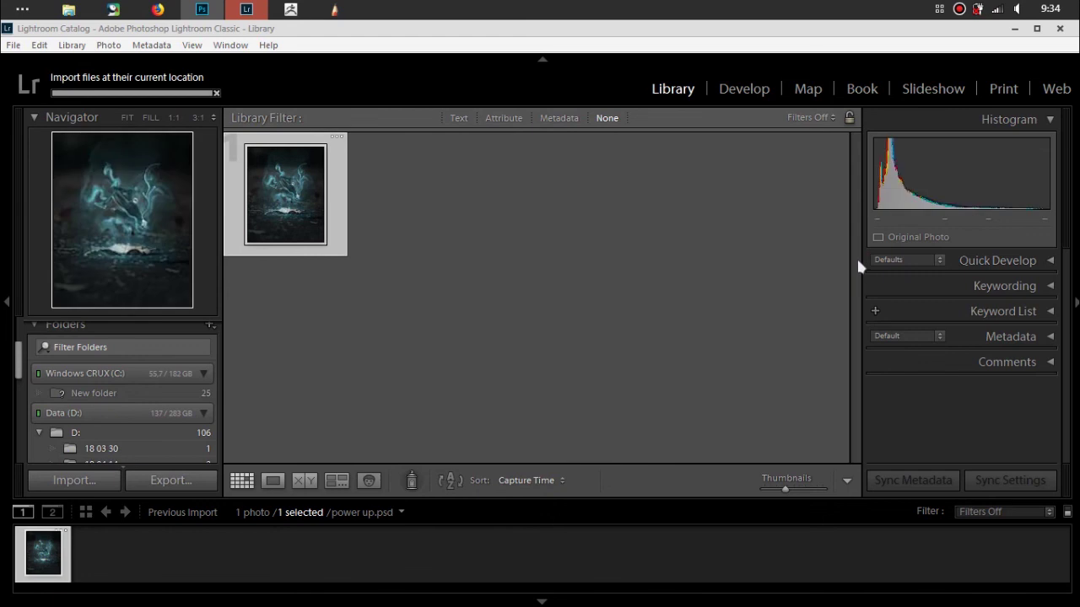
left_click(748, 92)
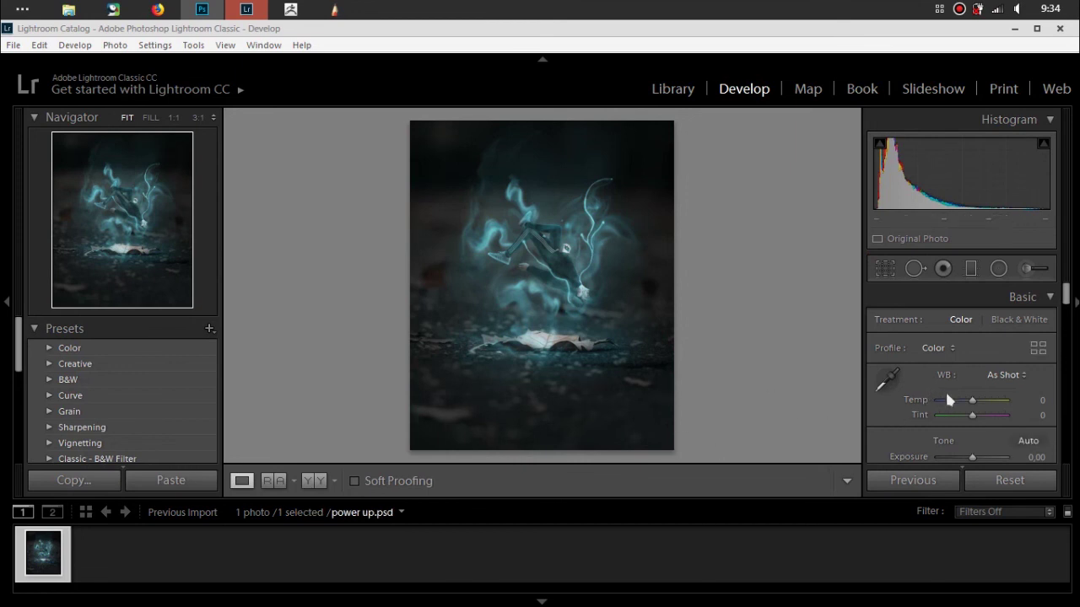
Set Exposure to +0.20 and Contrast to +21
left_click_drag(1067, 295, 1069, 313)
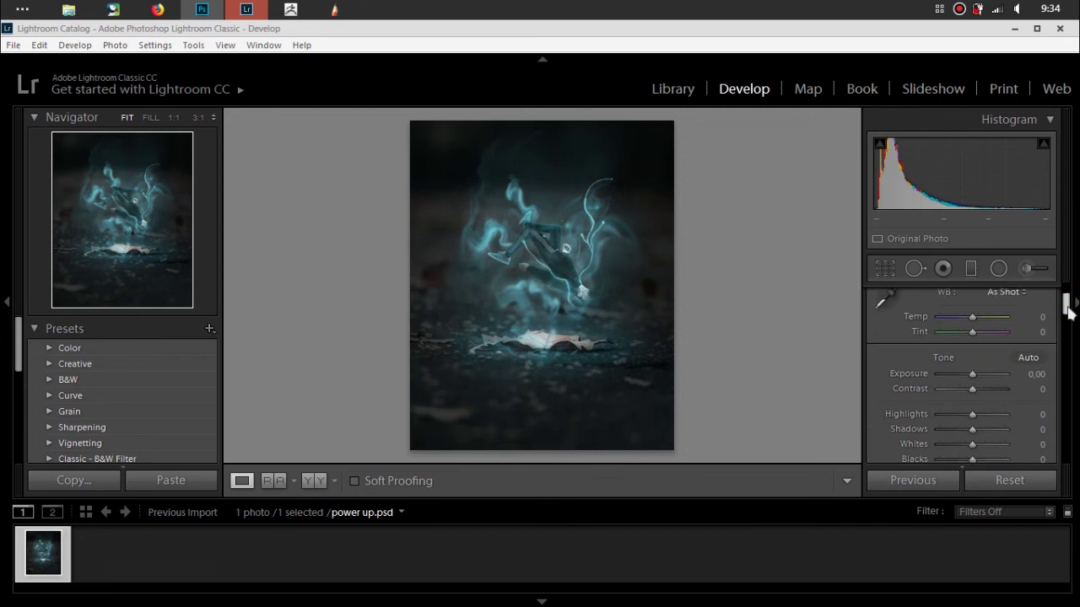
left_click_drag(1068, 312, 1068, 317)
left_click(1033, 355)
left_click_drag(1032, 357, 1031, 358)
key("Up")
key("Up")
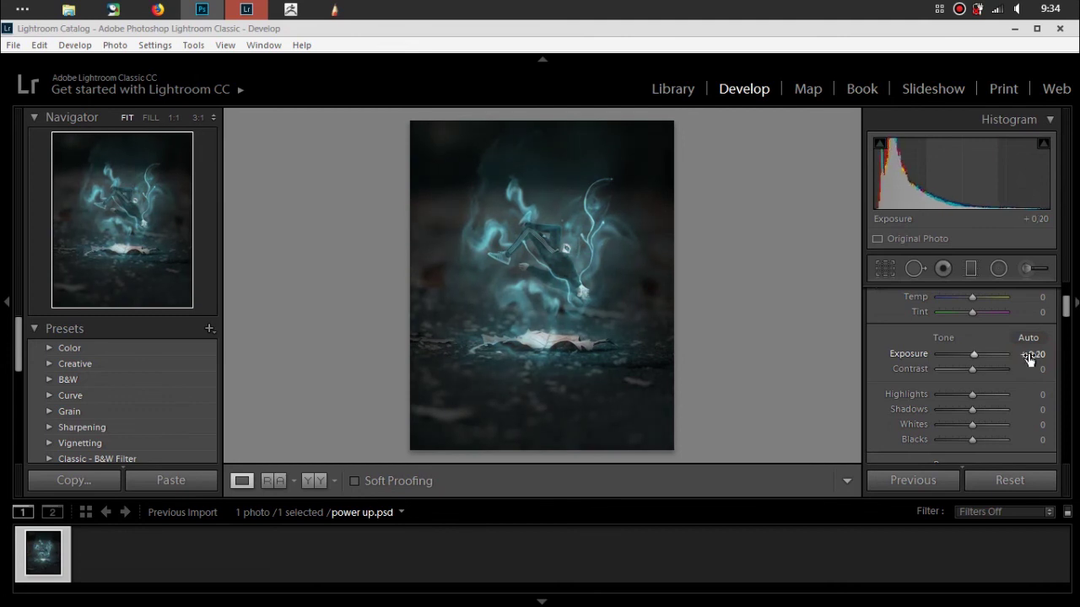
left_click_drag(1034, 369, 1045, 369)
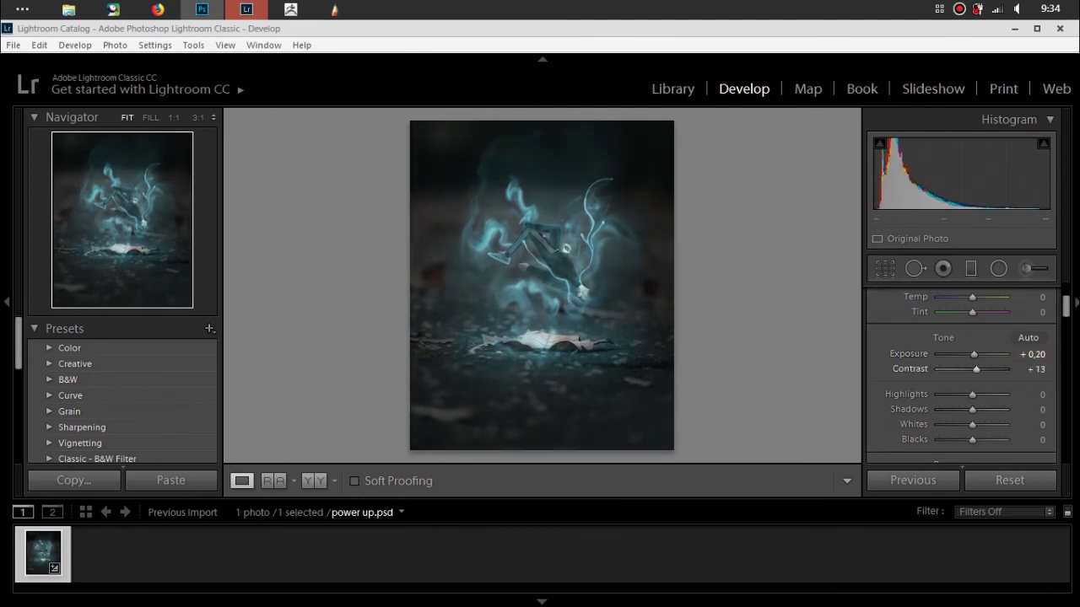
mouse_move(1045, 369)
left_mouse_down()
mouse_move(1079, 370)
mouse_move(1004, 369)
left_mouse_up()
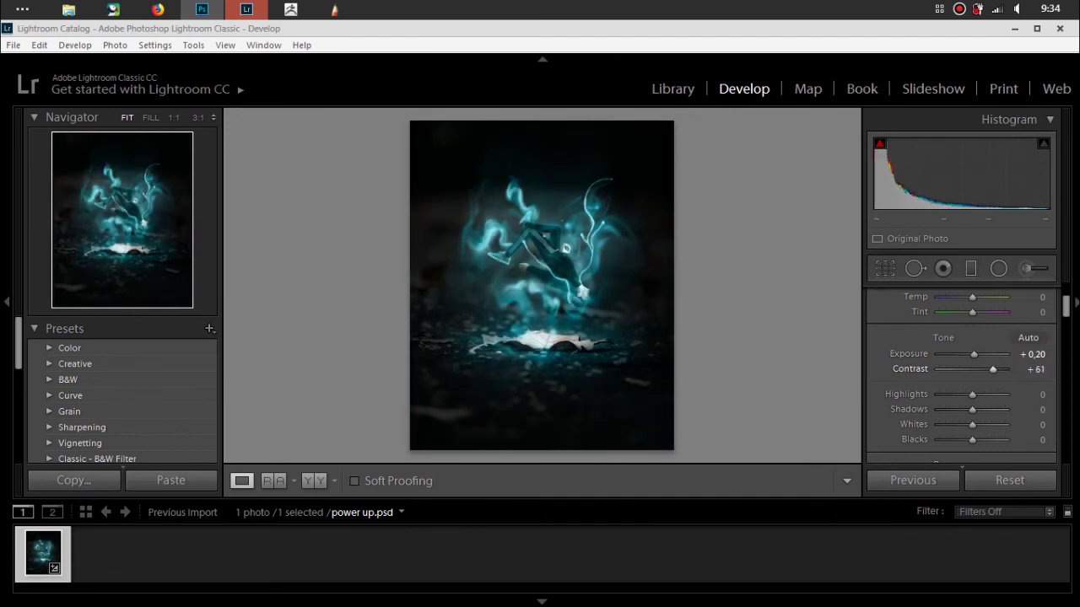
left_click_drag(1003, 370, 1002, 369)
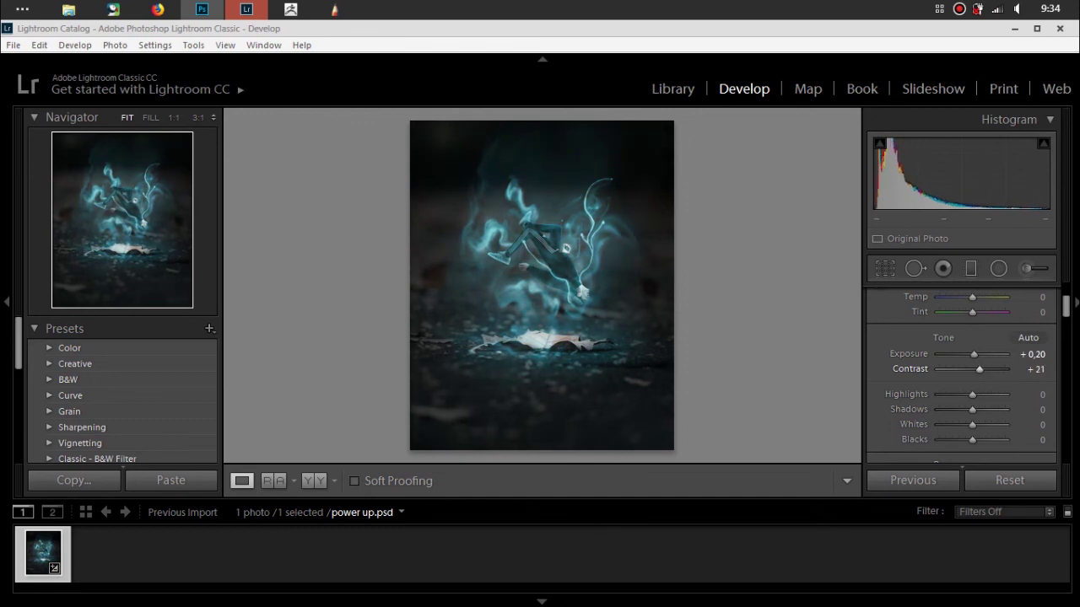
Set Highlights +81, Whites +35, Shadows +26 and Blacks +28
scroll(1017, 357, "down", 1)
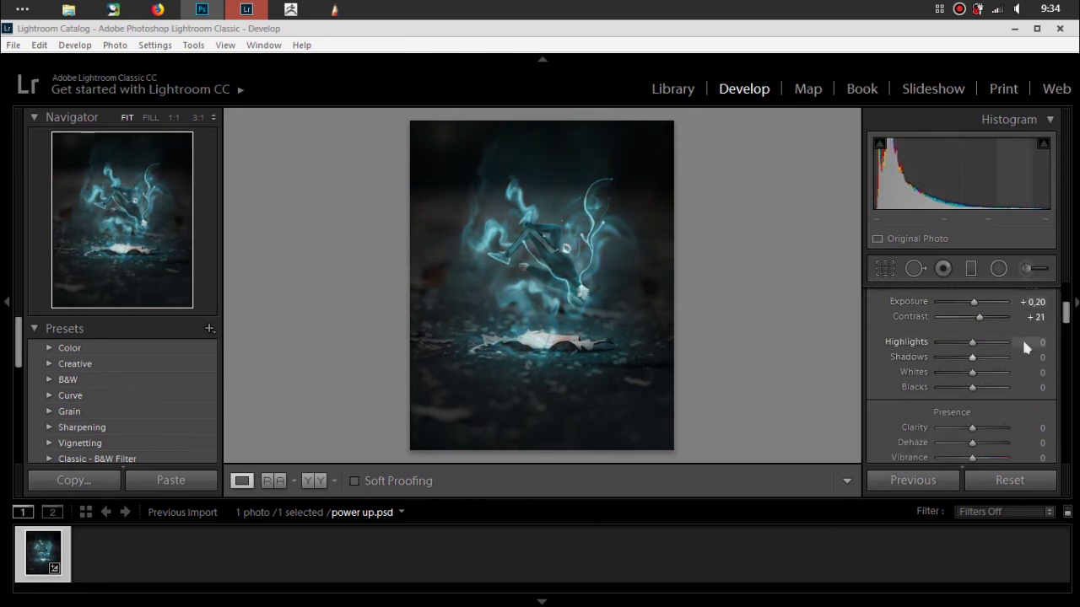
mouse_move(1022, 341)
left_mouse_down()
mouse_move(1032, 341)
mouse_move(987, 342)
left_mouse_up()
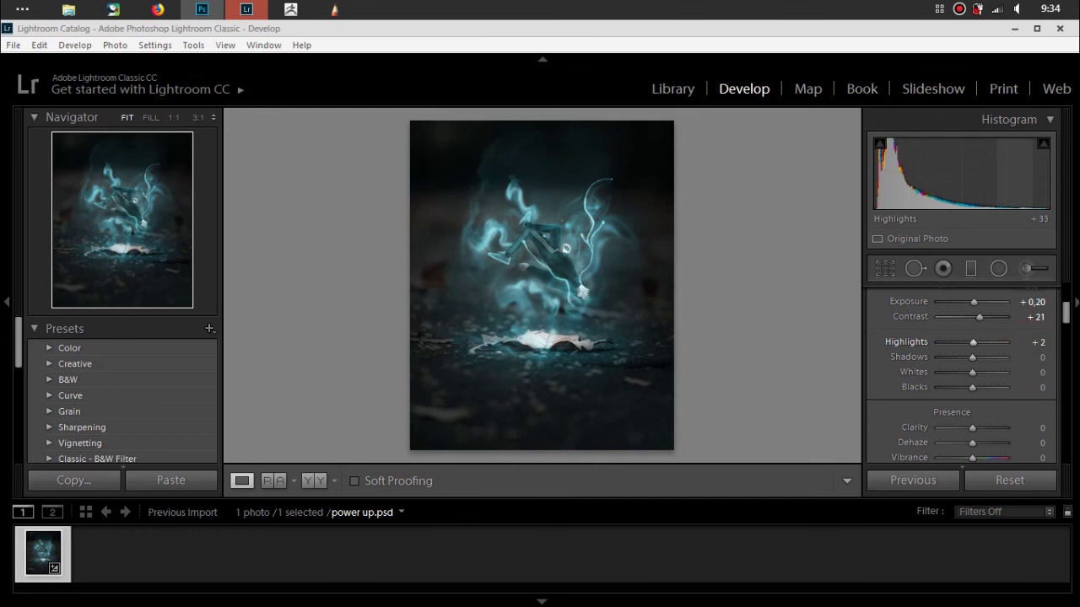
left_click_drag(988, 342, 983, 341)
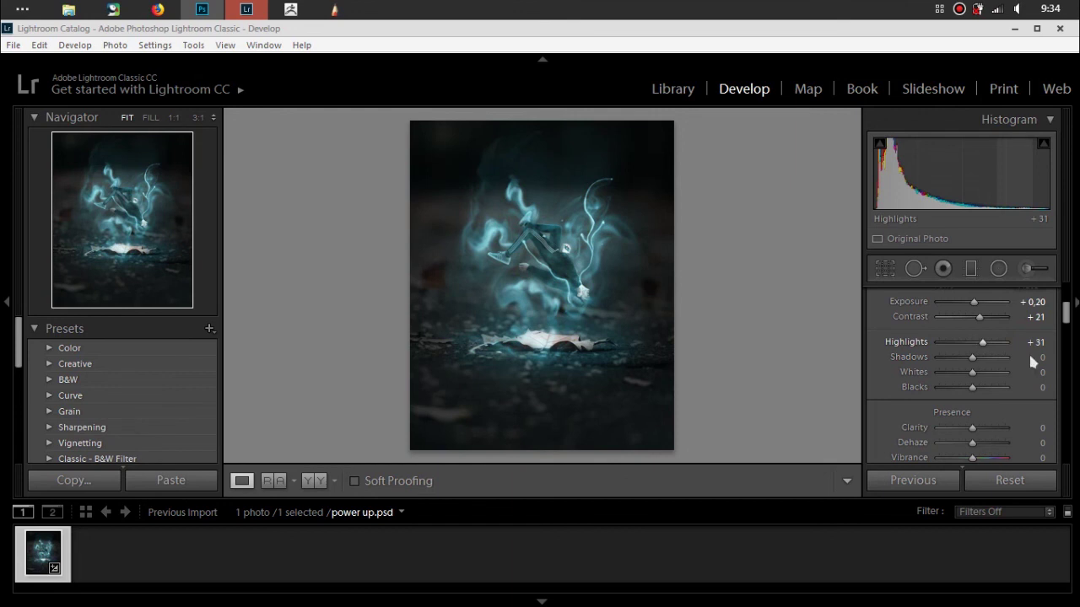
left_click_drag(1036, 372, 1057, 372)
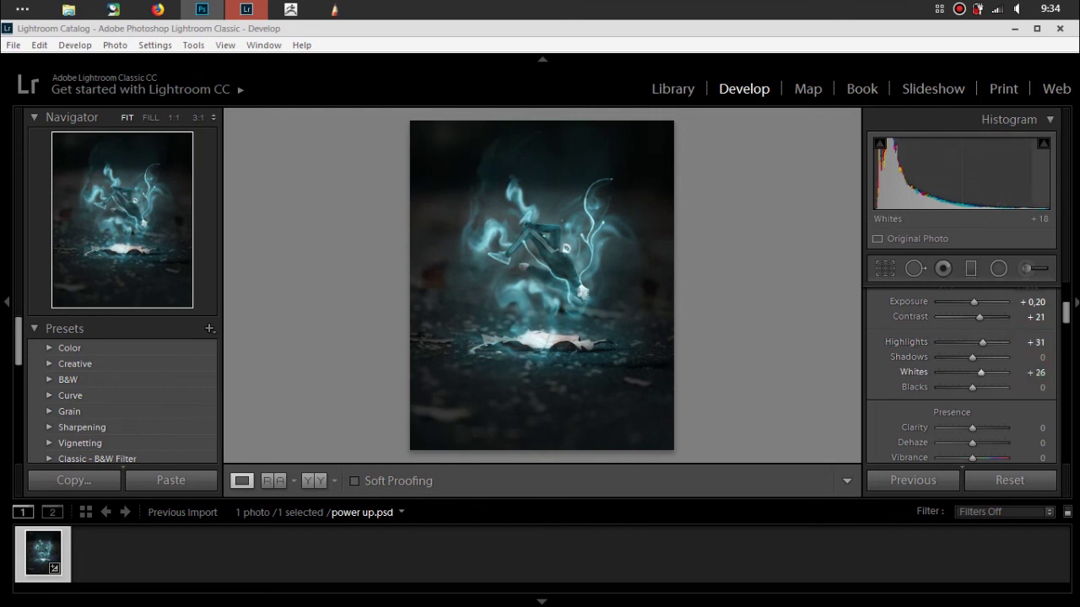
left_click_drag(980, 372, 992, 372)
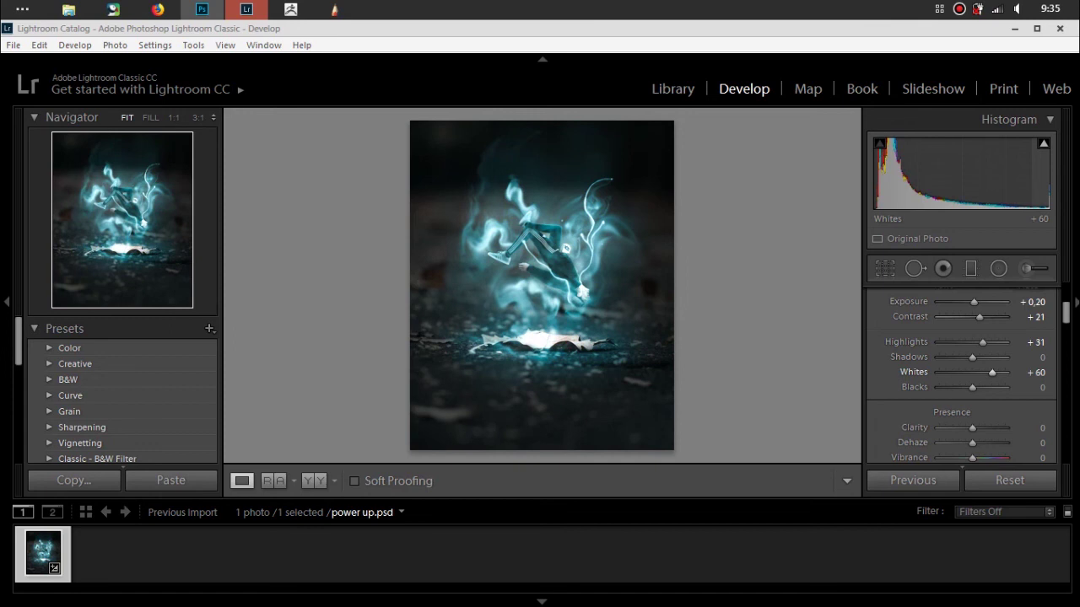
mouse_move(1036, 345)
left_mouse_down()
mouse_move(973, 342)
mouse_move(1046, 341)
mouse_move(1023, 374)
left_mouse_up()
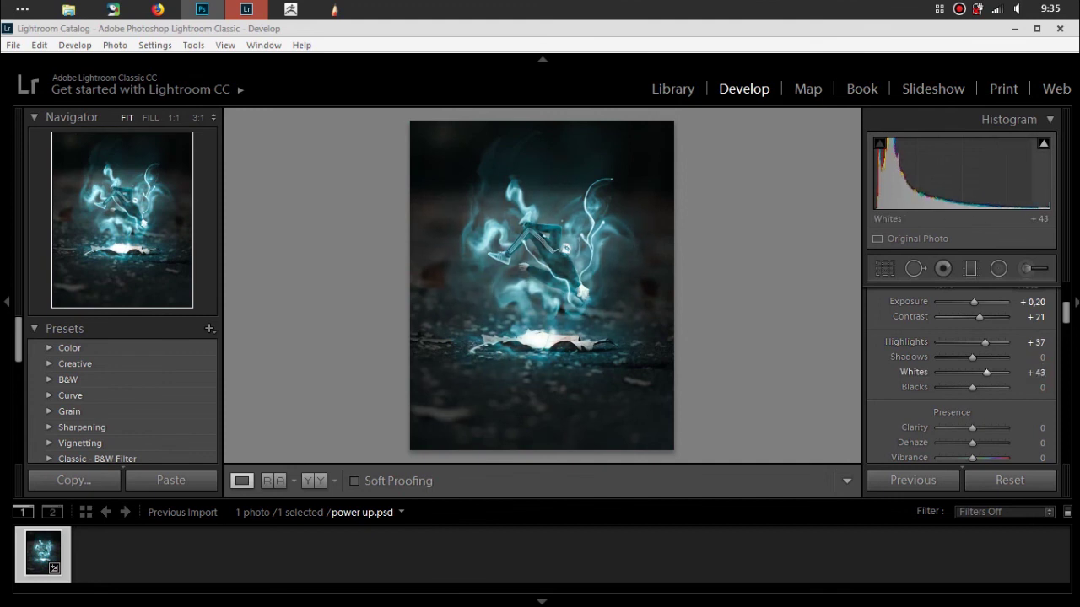
left_click_drag(1037, 343, 1046, 343)
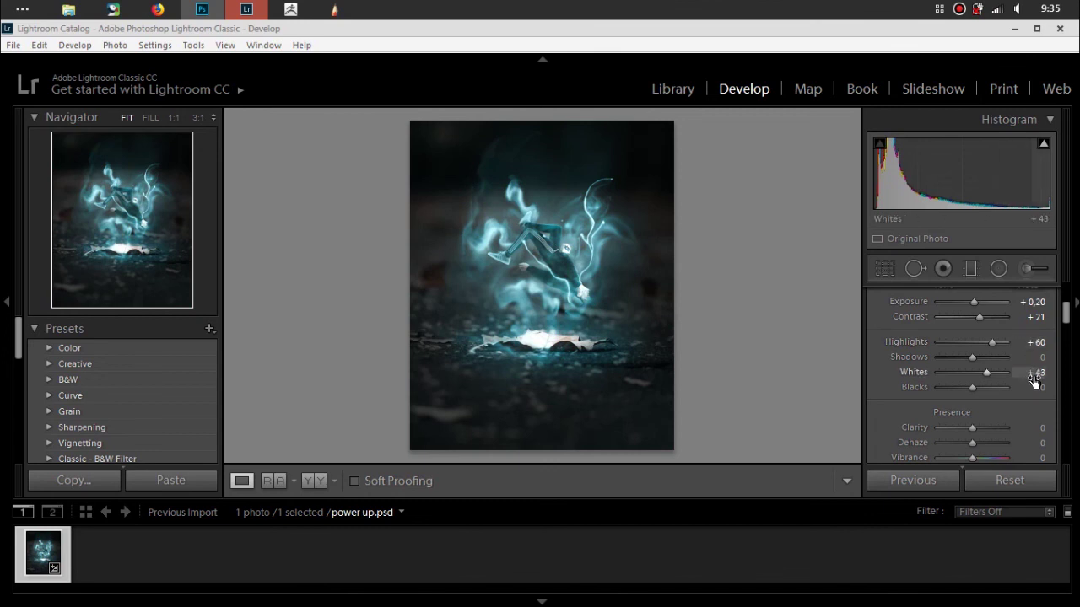
left_click_drag(1037, 372, 1038, 372)
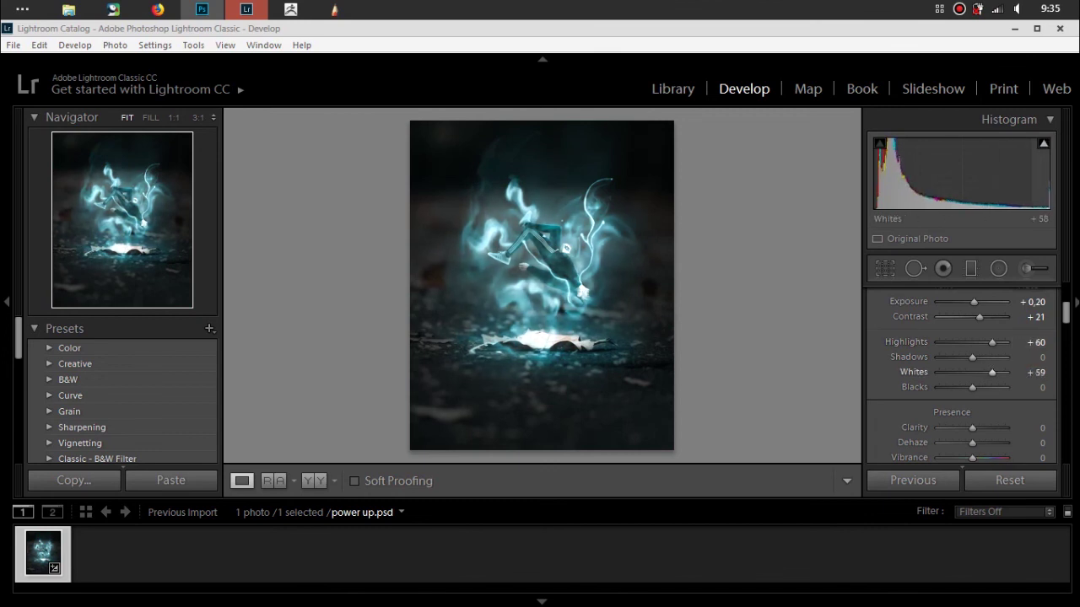
key("ctrl+z")
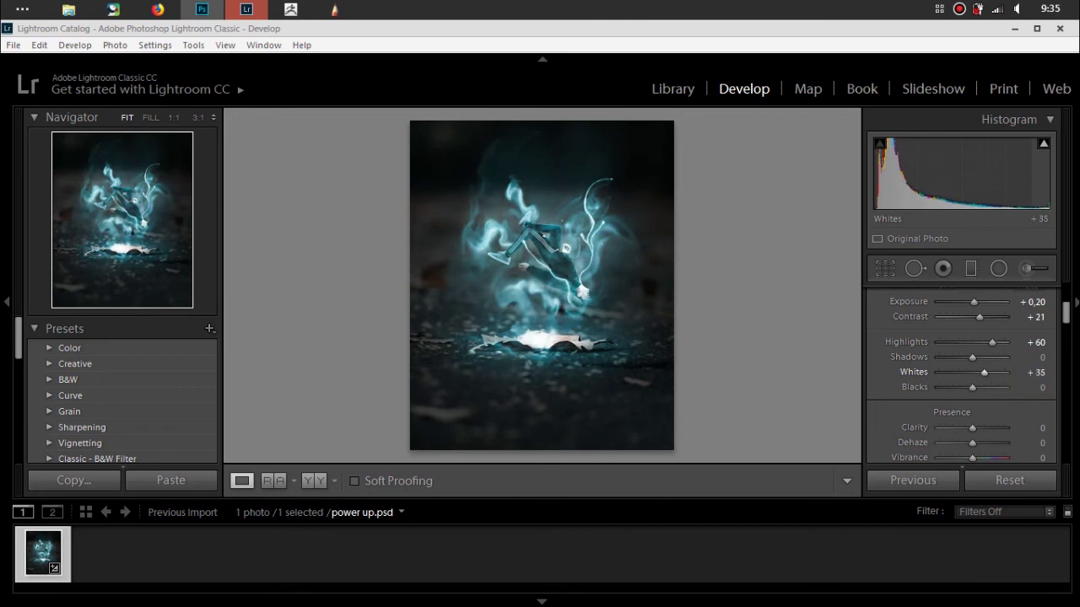
left_click_drag(1034, 342, 1044, 343)
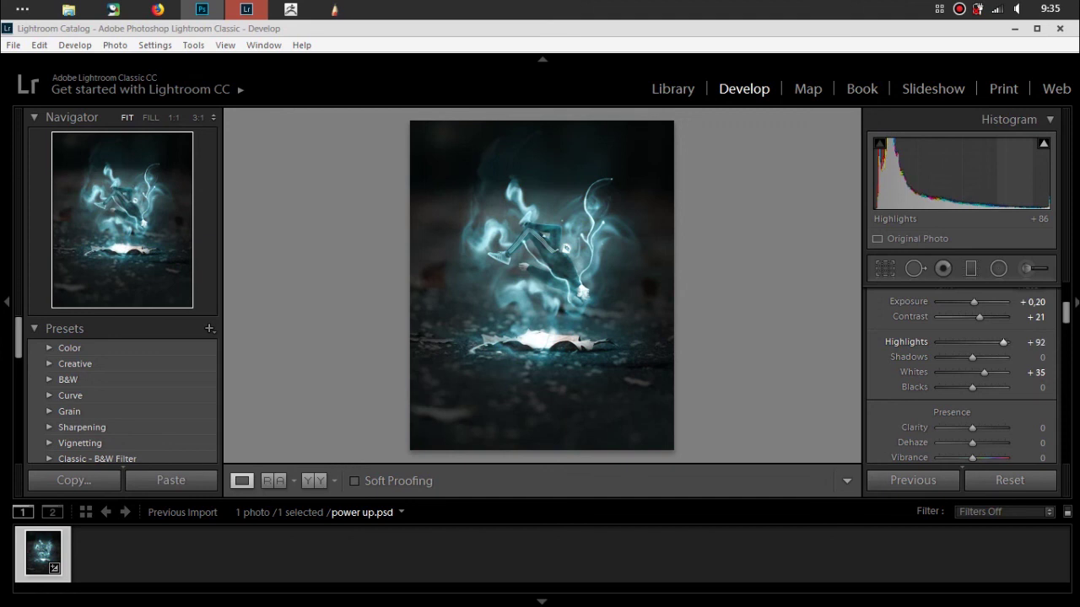
mouse_move(1044, 342)
left_mouse_down()
mouse_move(1056, 363)
mouse_move(1032, 357)
left_mouse_up()
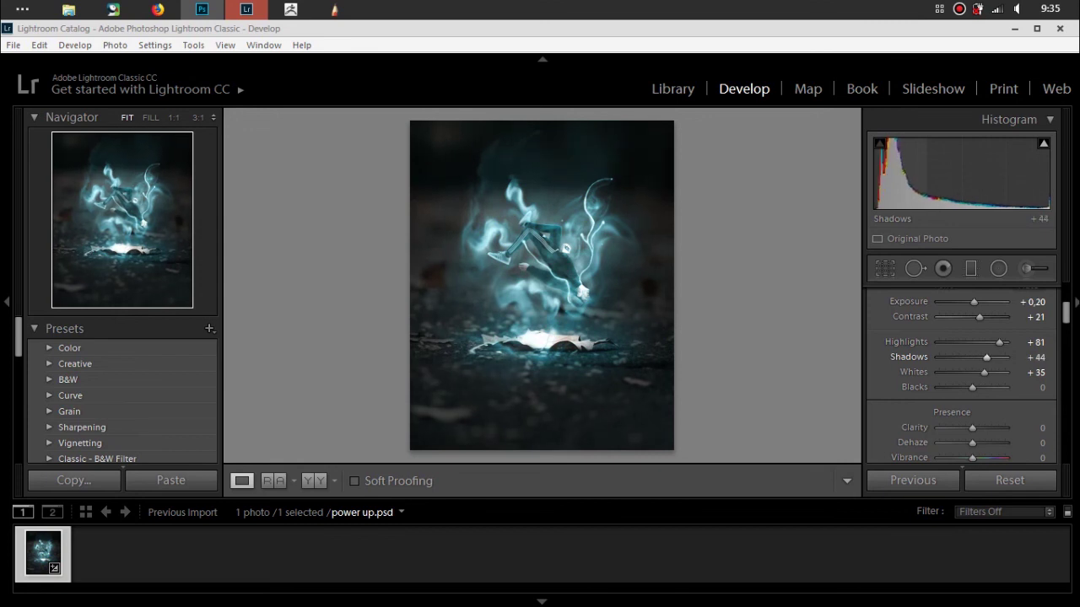
left_click_drag(1036, 356, 1045, 387)
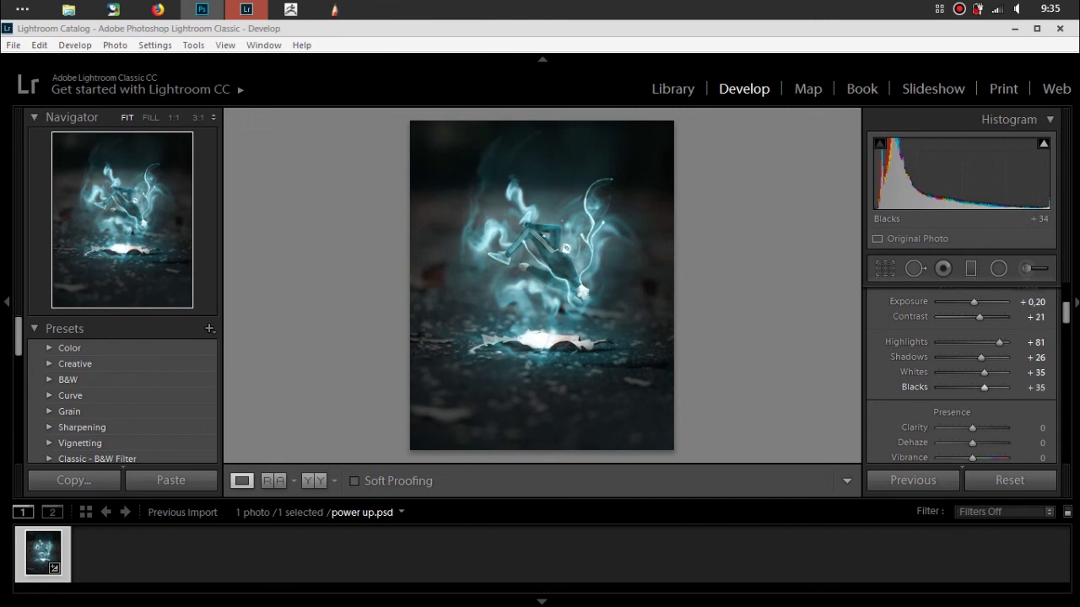
left_click_drag(1036, 387, 1032, 388)
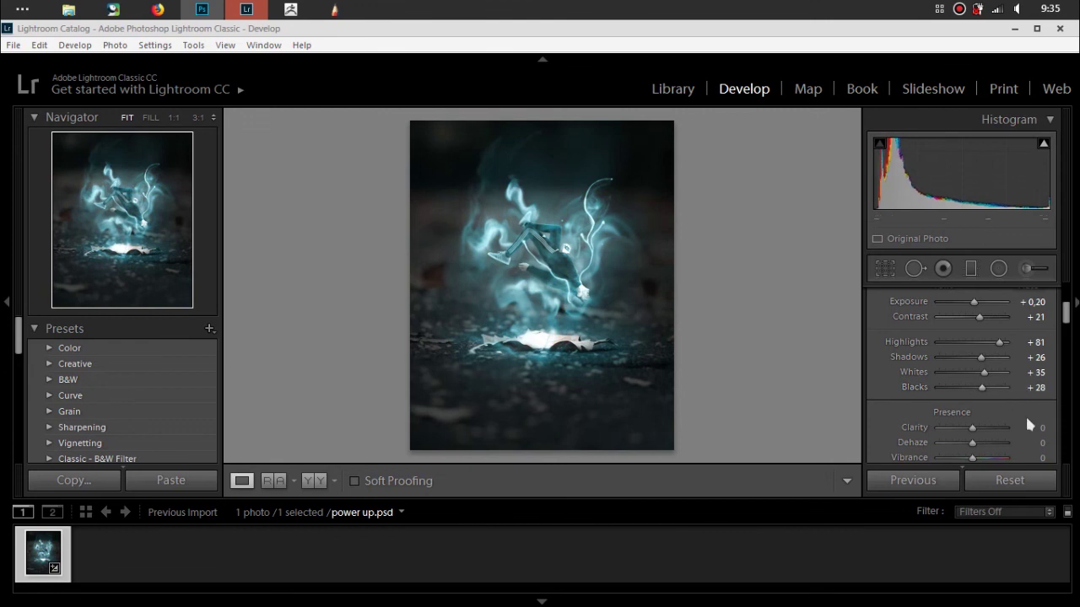
Set Clarity to +15 and Dehaze to +7
mouse_move(1028, 430)
left_mouse_down()
mouse_move(1017, 431)
mouse_move(1046, 430)
left_mouse_up()
scroll(1029, 429, "down", 2)
scroll(1029, 429, "down", 2)
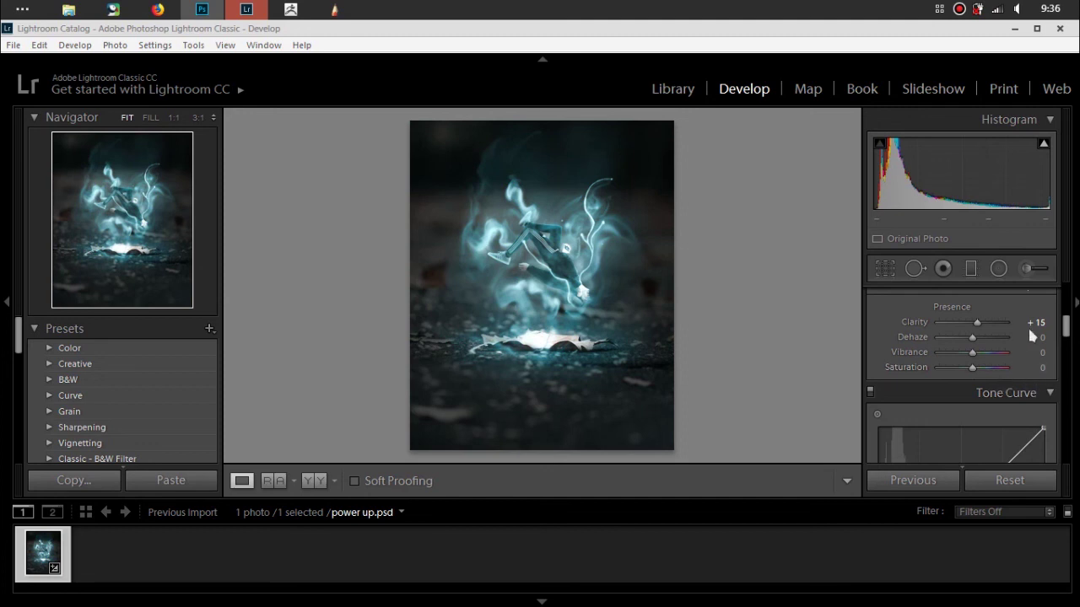
left_click_drag(1036, 338, 1042, 337)
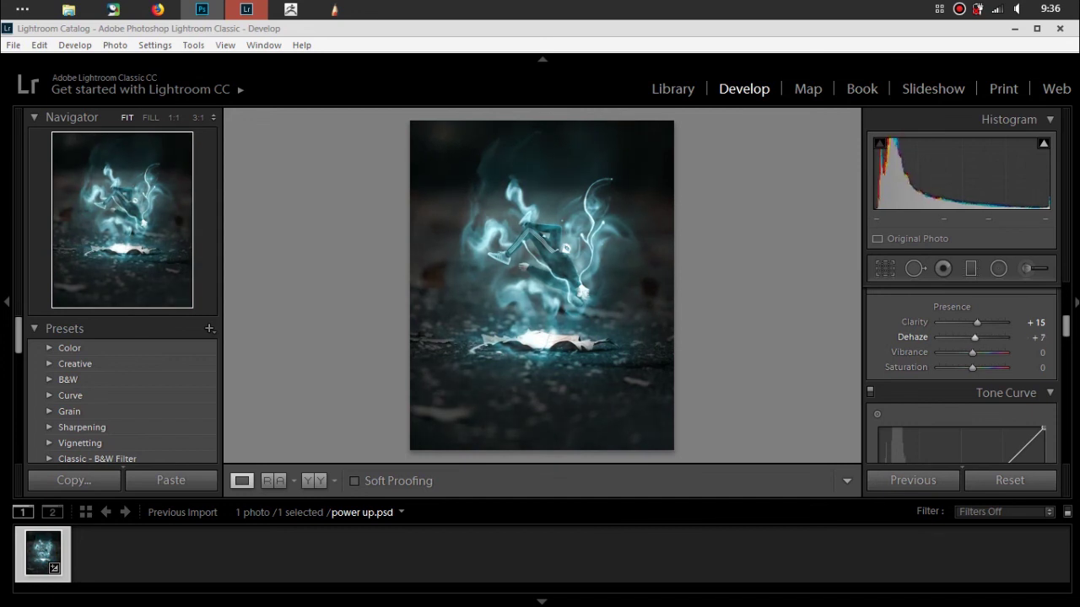
right_click(1039, 338)
left_click(1044, 319)
scroll(1039, 362, "down", 3)
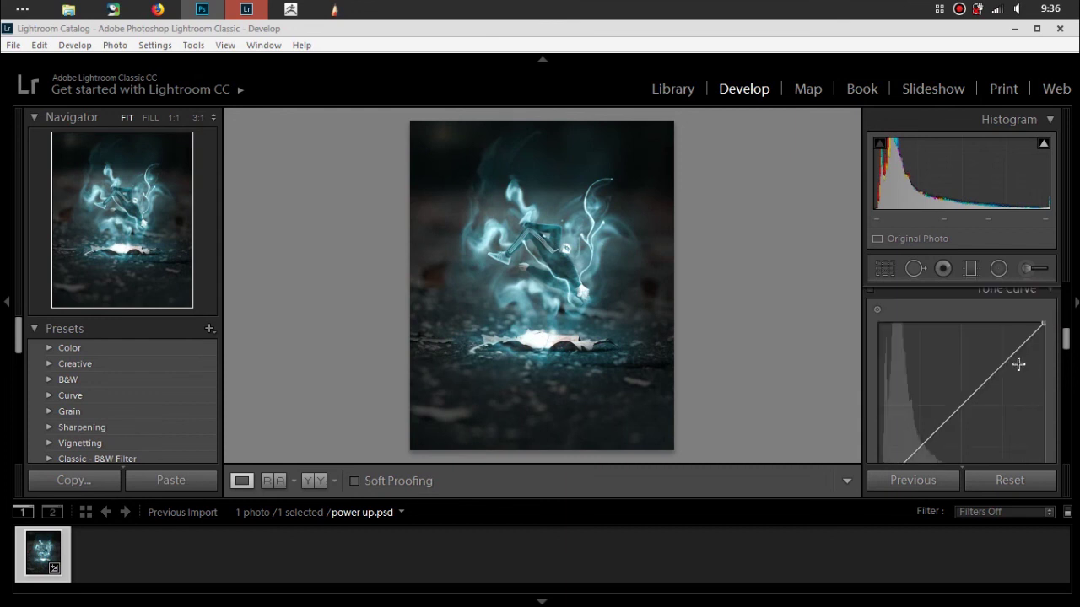
Add lower and upper points to the RGB tone curve and reposition the black endpoint
mouse_move(899, 398)
left_mouse_down()
mouse_move(915, 417)
mouse_move(879, 421)
left_mouse_up()
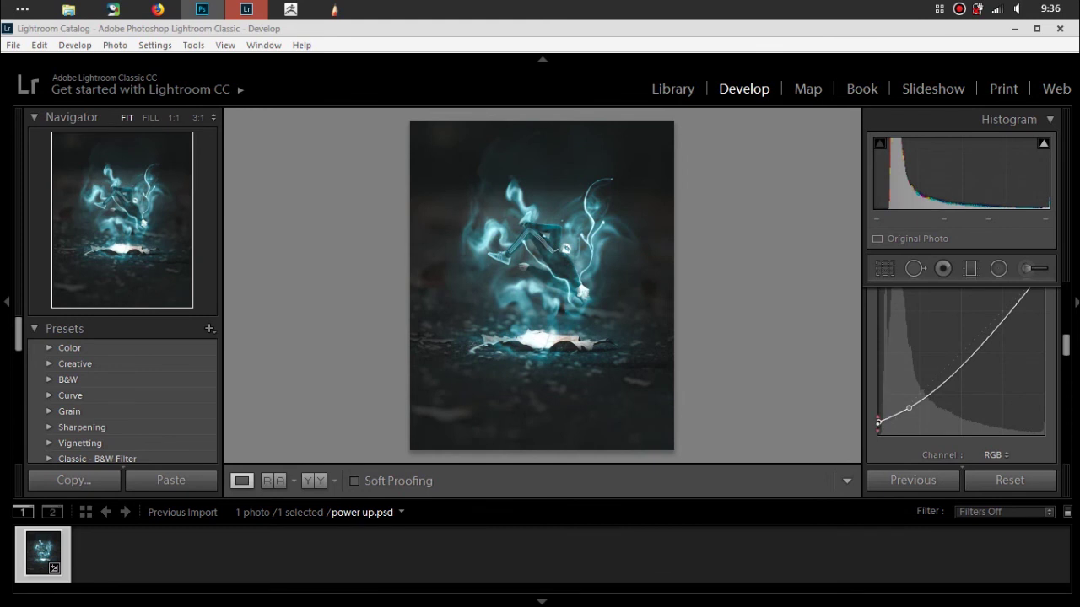
left_click_drag(910, 409, 919, 401)
left_click(879, 424)
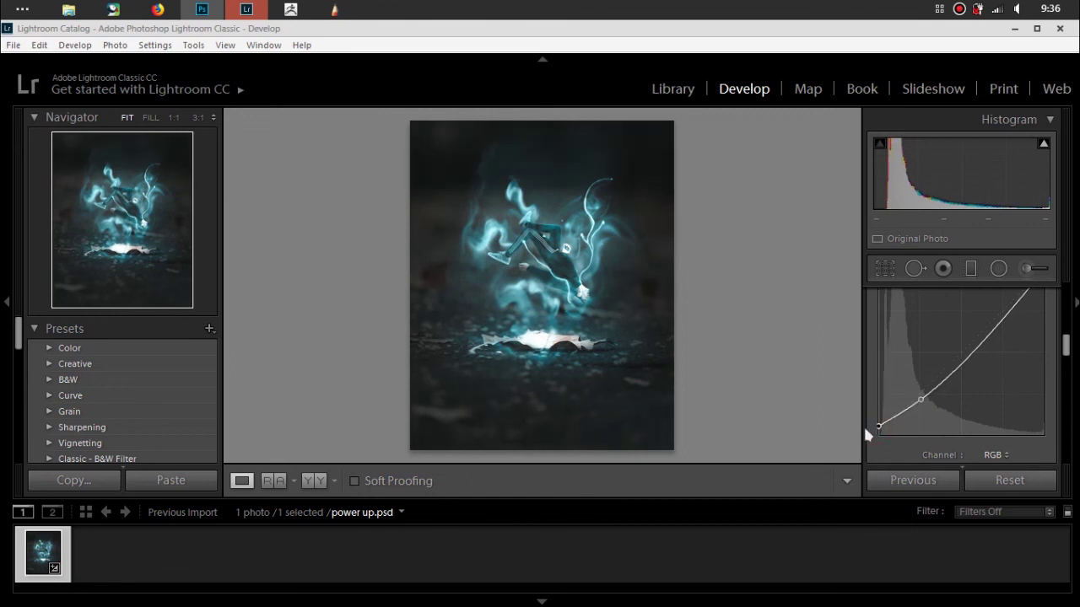
left_click_drag(879, 424, 850, 432)
left_click_drag(986, 339, 999, 337)
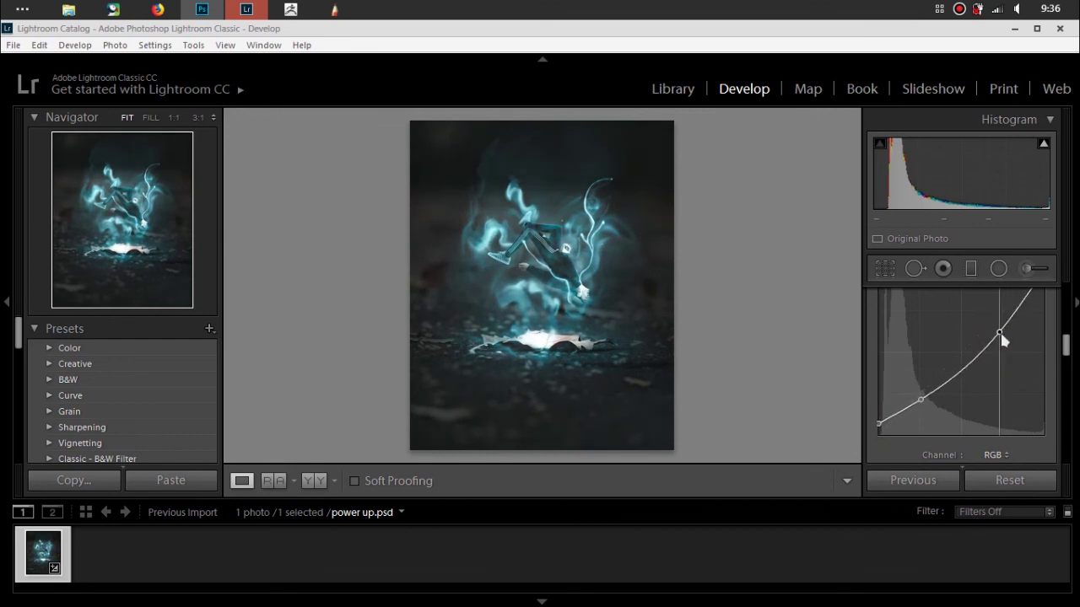
scroll(1039, 342, "up", 2)
left_click_drag(1024, 356, 1024, 346)
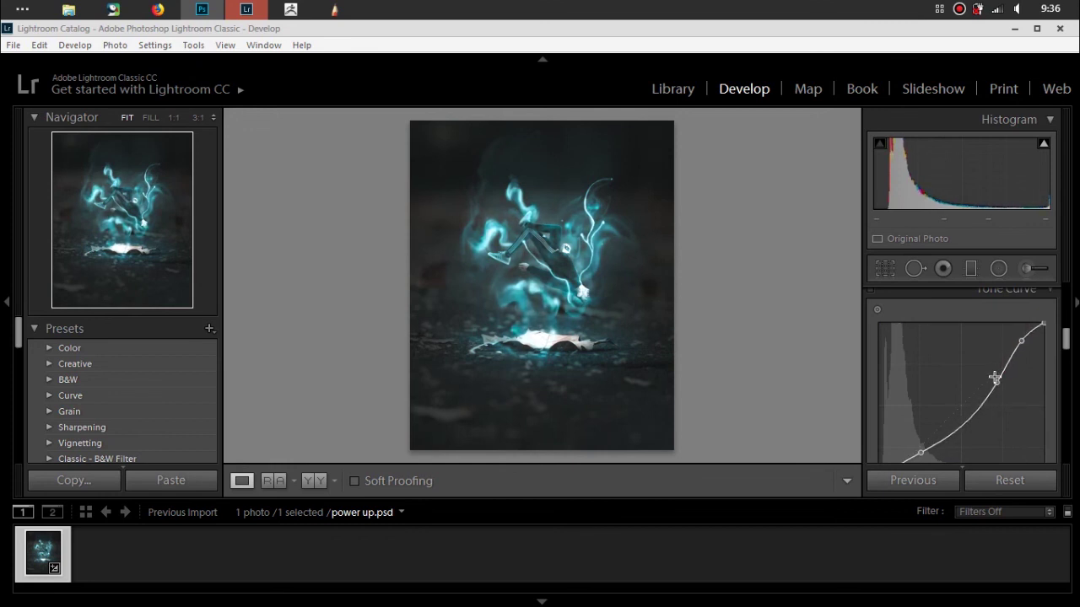
Fine-tune the shadow, midtone and highlight curve points, darkening midtones and steepening highlights
left_click_drag(965, 423, 965, 418)
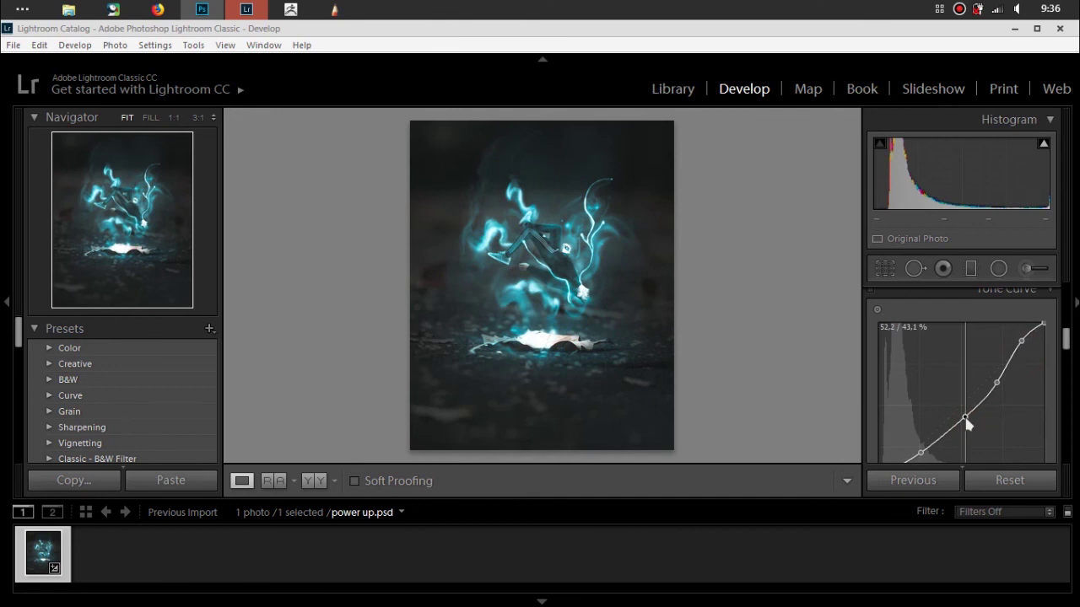
left_click_drag(997, 383, 1008, 374)
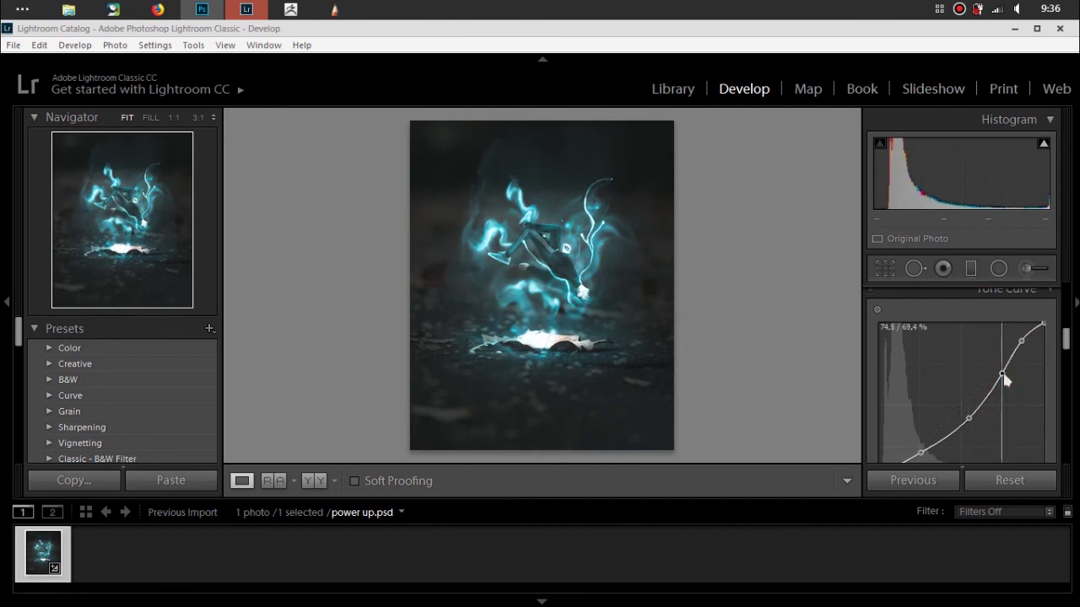
left_click_drag(1009, 380, 1006, 379)
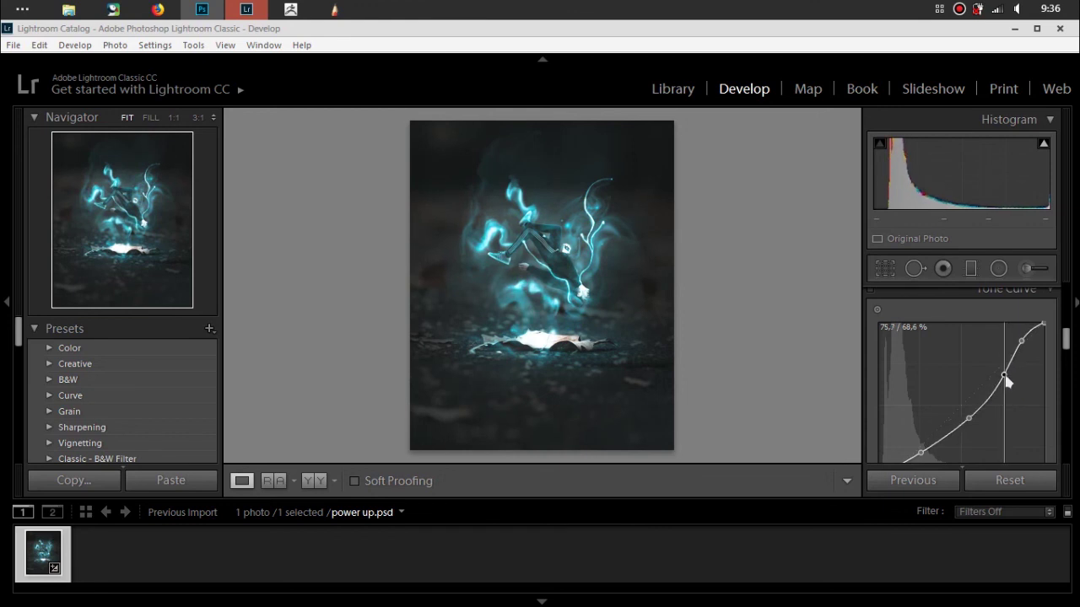
left_click_drag(1008, 383, 1001, 391)
left_click_drag(1021, 340, 1024, 351)
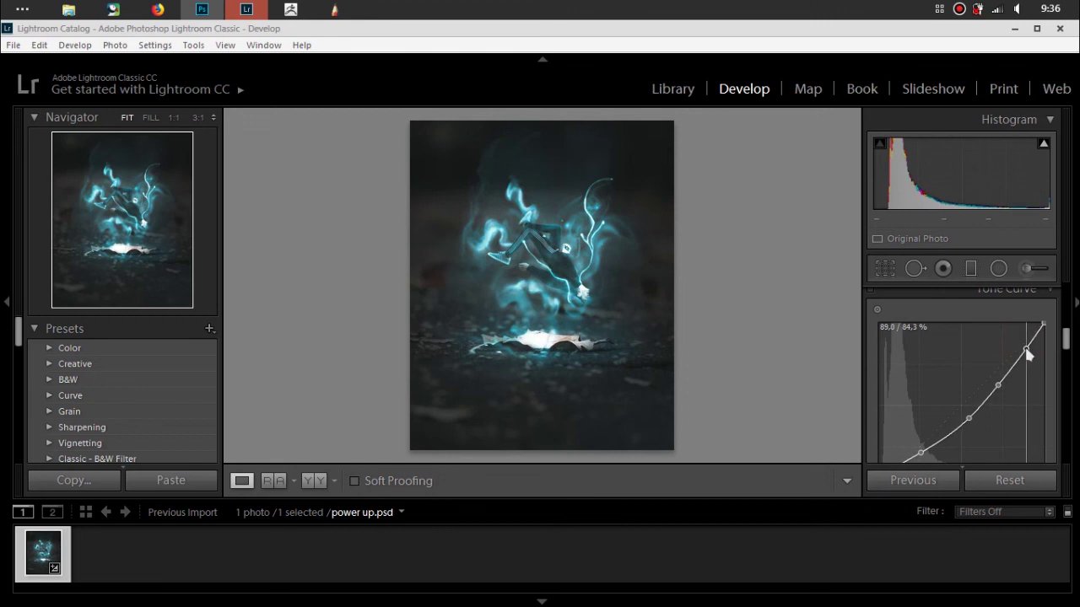
left_click_drag(1024, 350, 1021, 341)
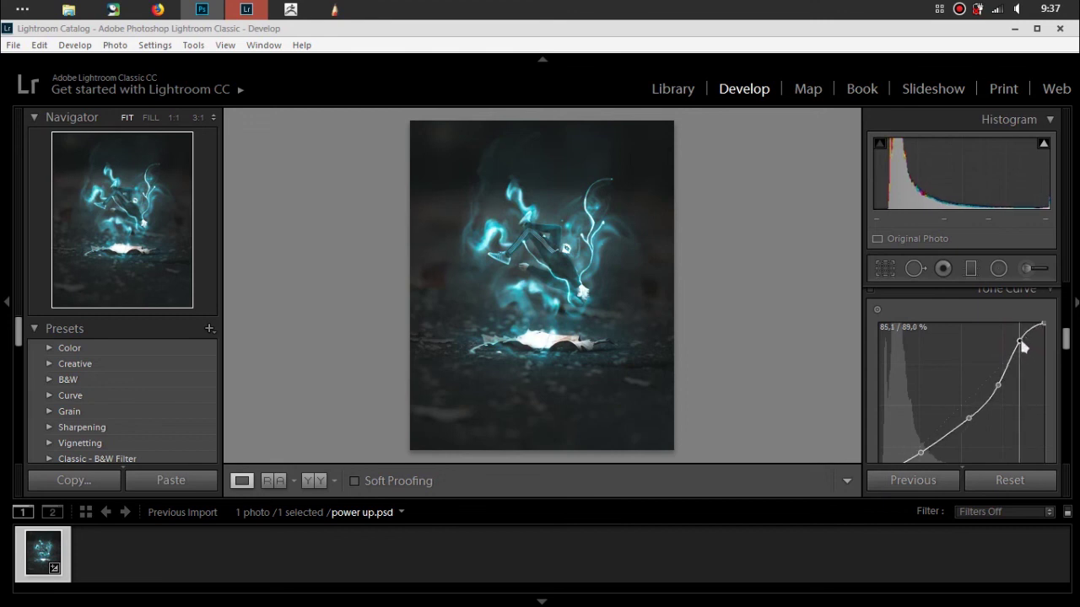
scroll(1012, 371, "down", 2)
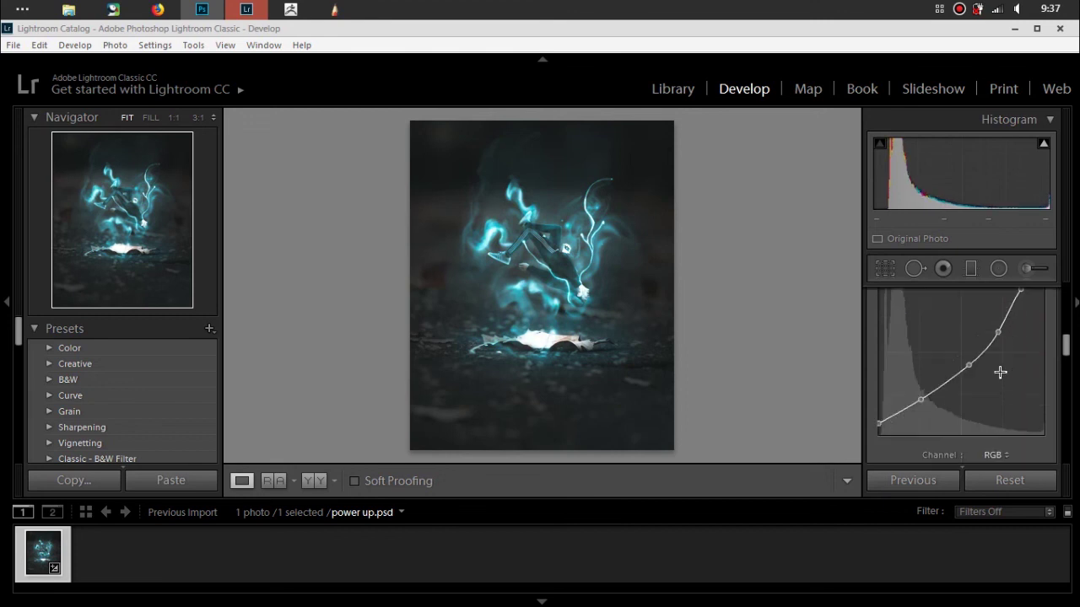
left_click_drag(920, 399, 918, 405)
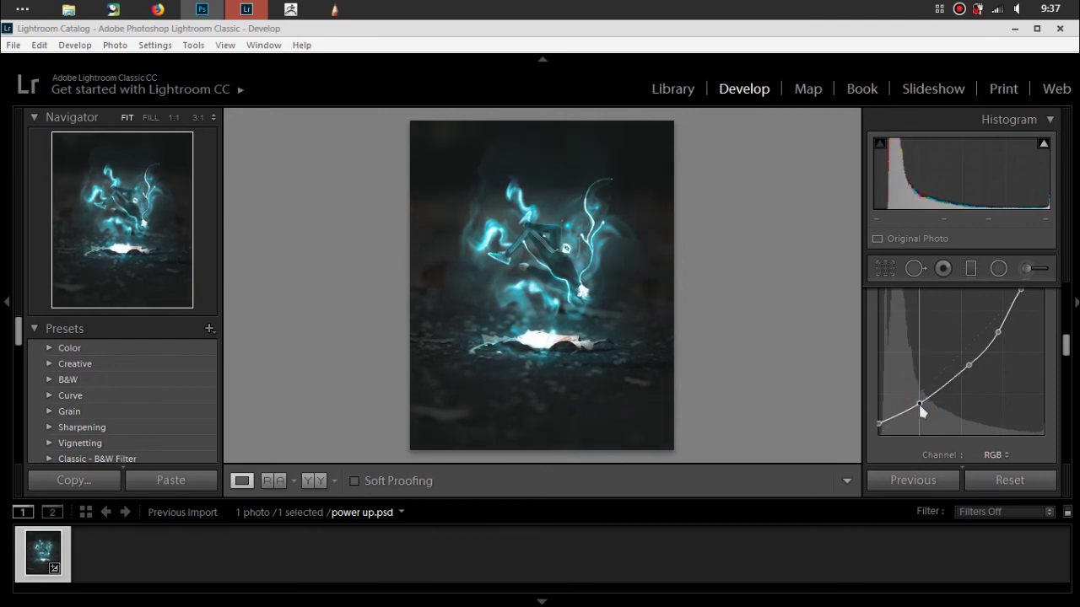
left_click_drag(922, 411, 919, 408)
left_click_drag(970, 366, 970, 376)
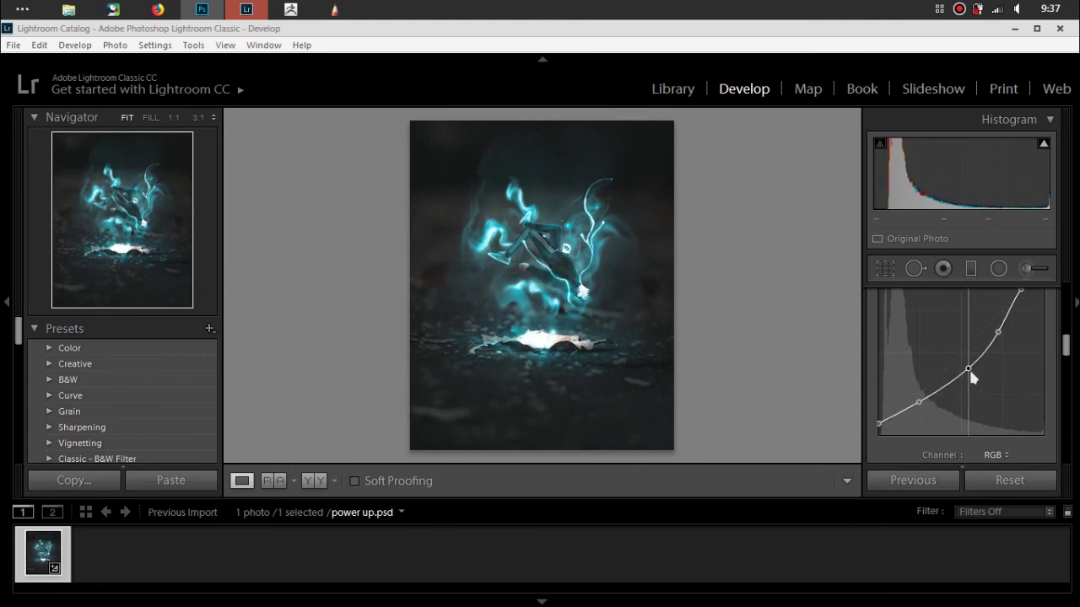
left_click_drag(969, 377, 972, 378)
left_click_drag(999, 332, 1001, 328)
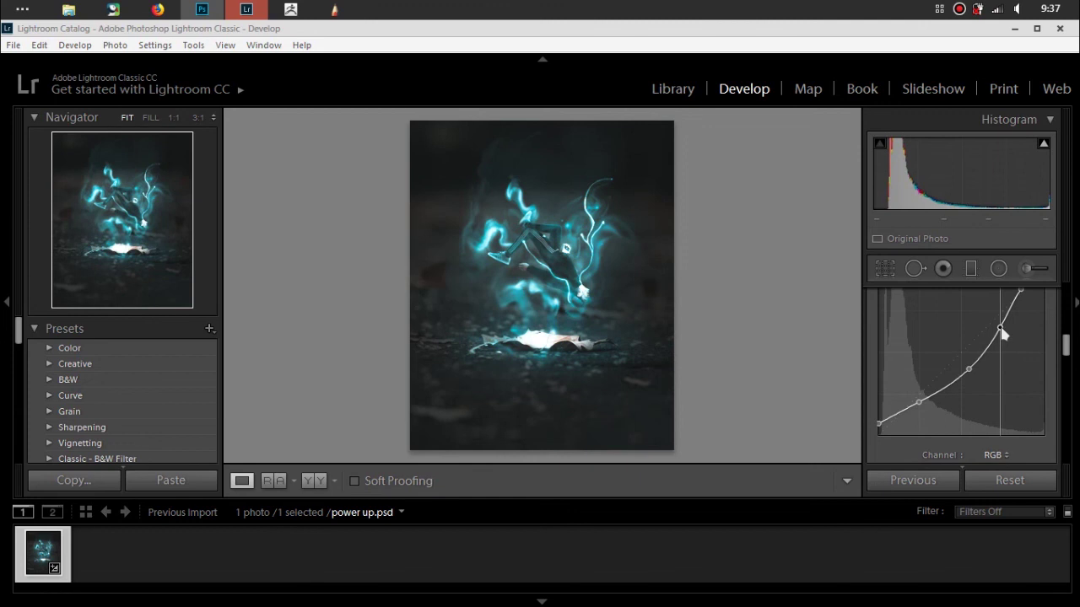
left_click_drag(973, 374, 963, 381)
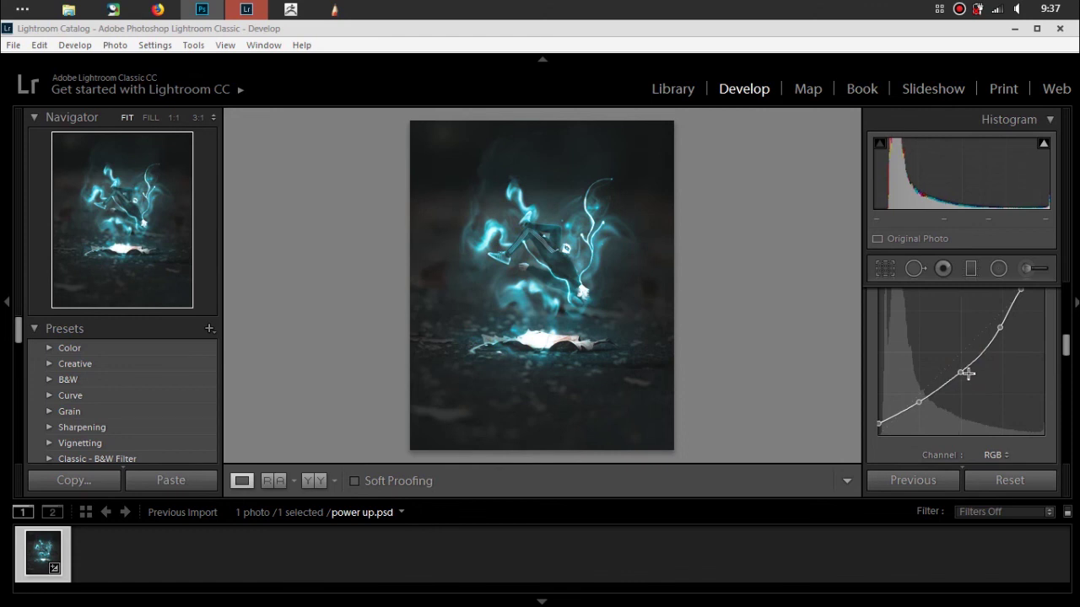
Set Dehaze in the Presence section to a small negative value
scroll(970, 371, "down", 1)
scroll(989, 323, "down", 2)
scroll(989, 323, "down", 3)
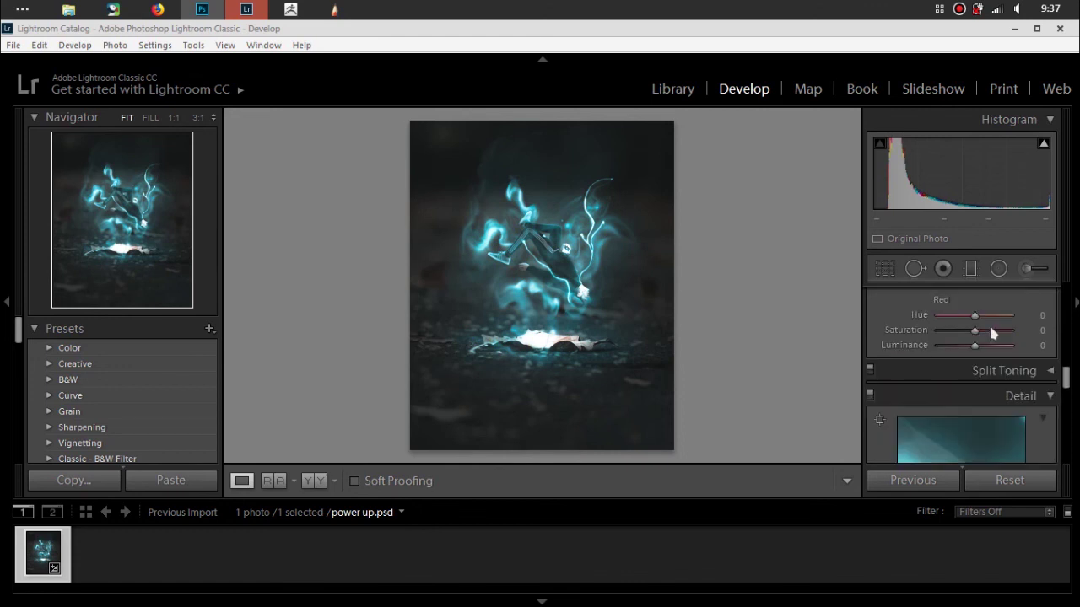
scroll(988, 323, "down", 2)
scroll(994, 330, "down", 2)
scroll(988, 347, "down", 1)
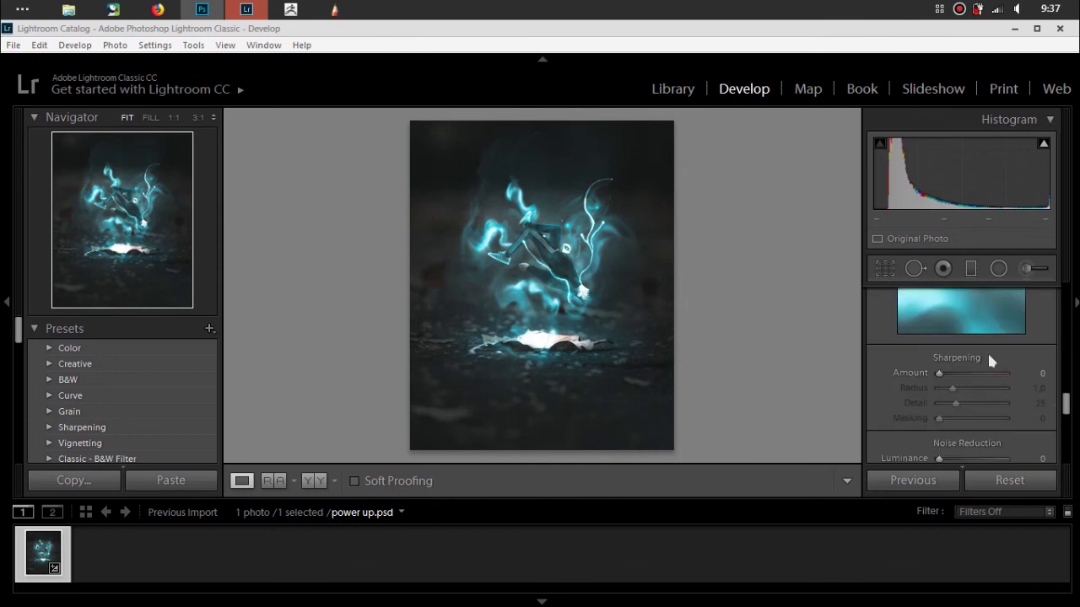
scroll(987, 351, "up", 3)
scroll(985, 349, "up", 2)
scroll(985, 355, "up", 2)
scroll(987, 363, "up", 2)
scroll(988, 364, "down", 1)
left_click(1036, 391)
type("1")
key("Return")
key("Down")
key("Down")
key("Down")
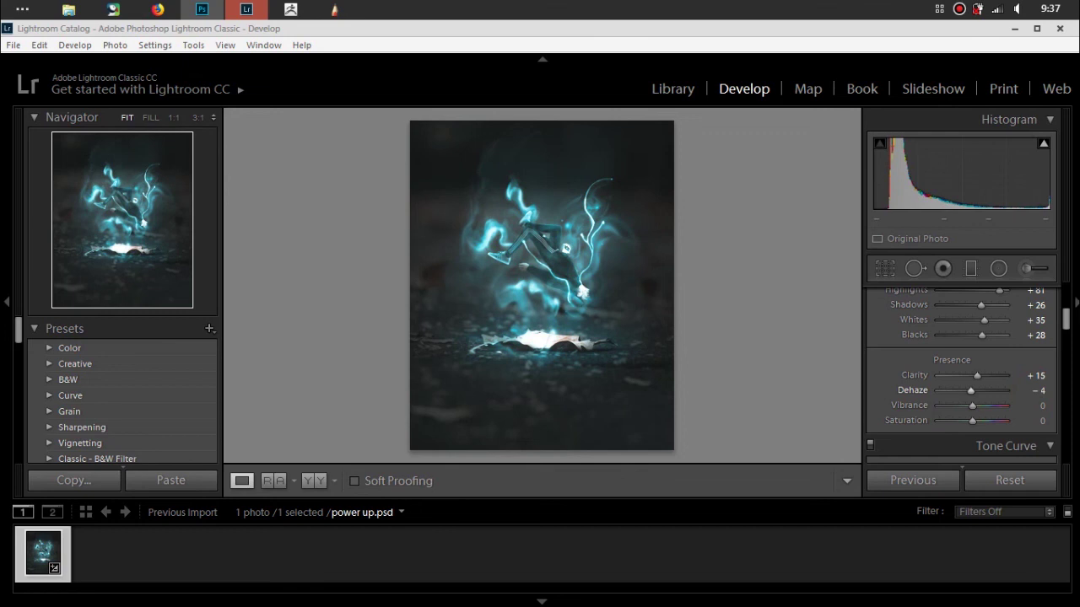
key("Down")
key("Down")
At 1:1 zoom on the figure's face, set Luminance noise reduction to 20, then return to Fit
scroll(1037, 375, "down", 3)
scroll(1049, 371, "down", 3)
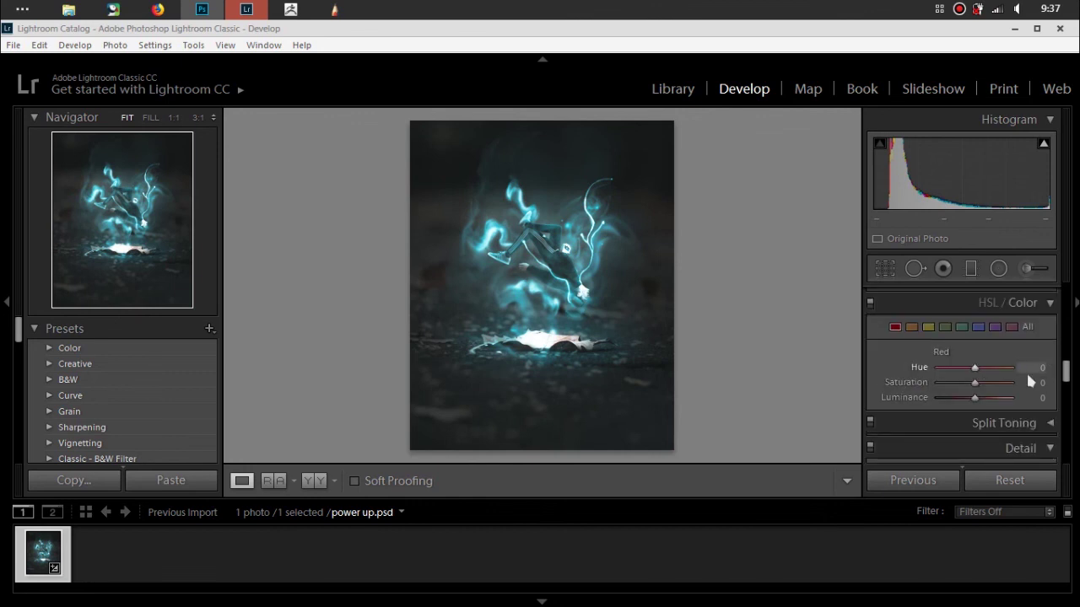
scroll(1025, 376, "down", 3)
scroll(1025, 373, "down", 3)
scroll(1025, 371, "down", 2)
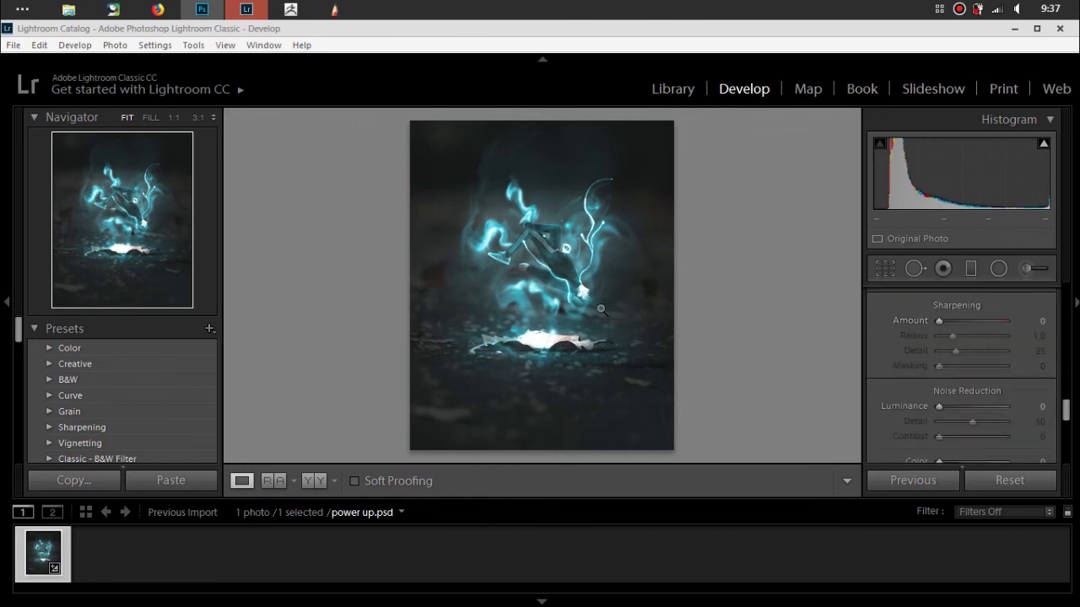
left_click(581, 297)
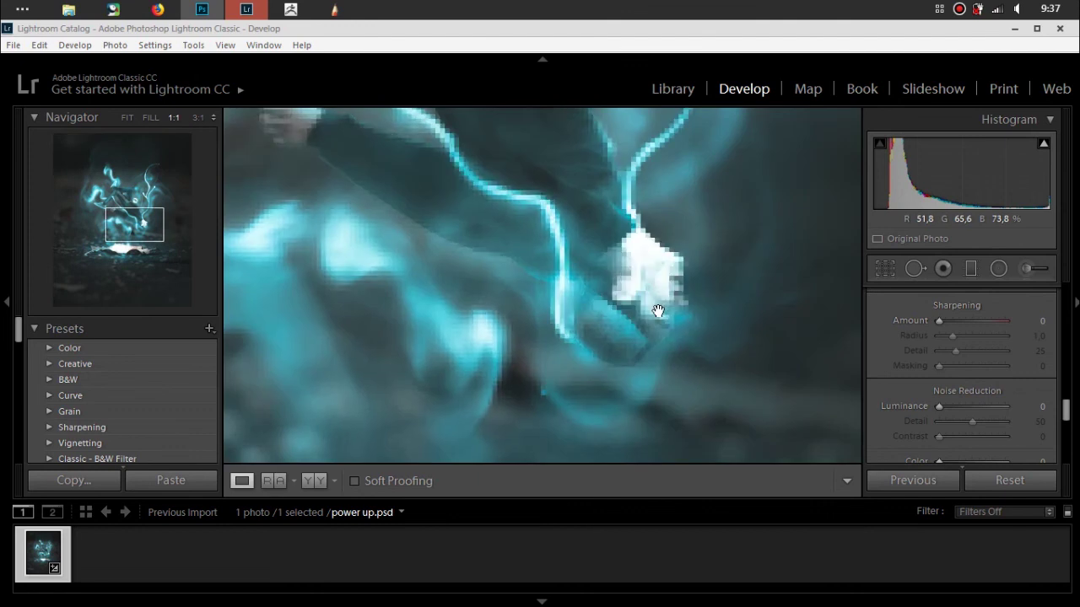
mouse_move(711, 364)
left_mouse_down()
mouse_move(788, 226)
mouse_move(749, 309)
mouse_move(768, 363)
left_mouse_up()
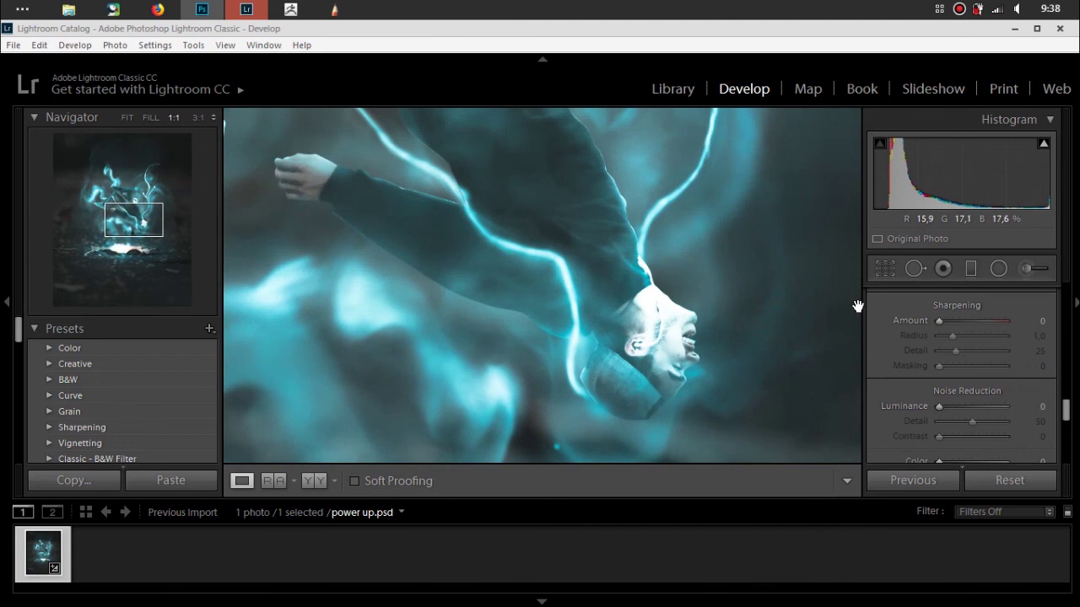
left_click(1037, 409)
type("6")
key("Return")
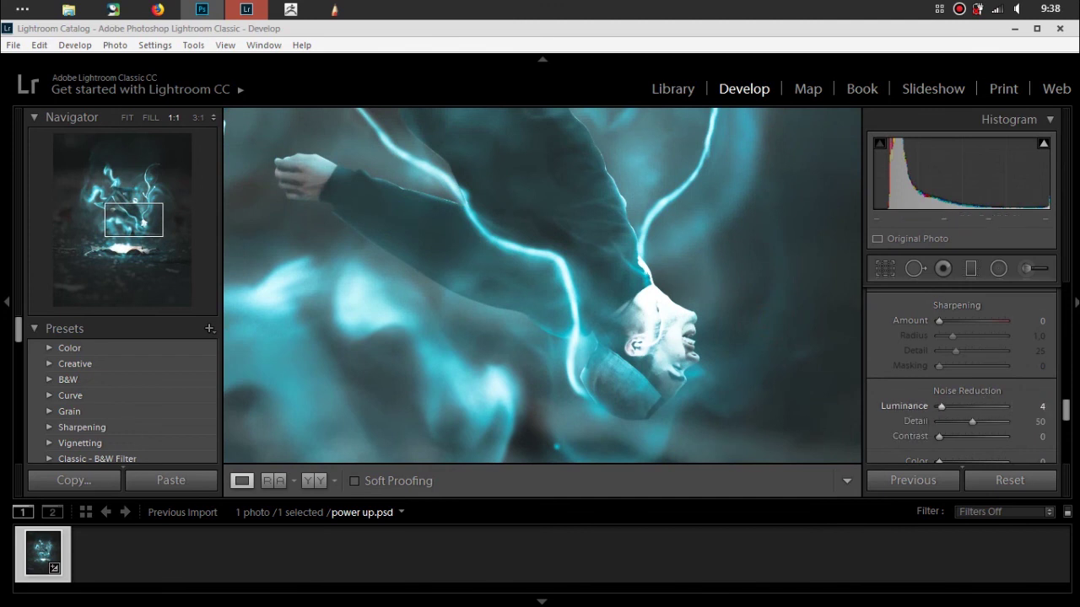
type("26")
key("Return")
left_click(739, 314)
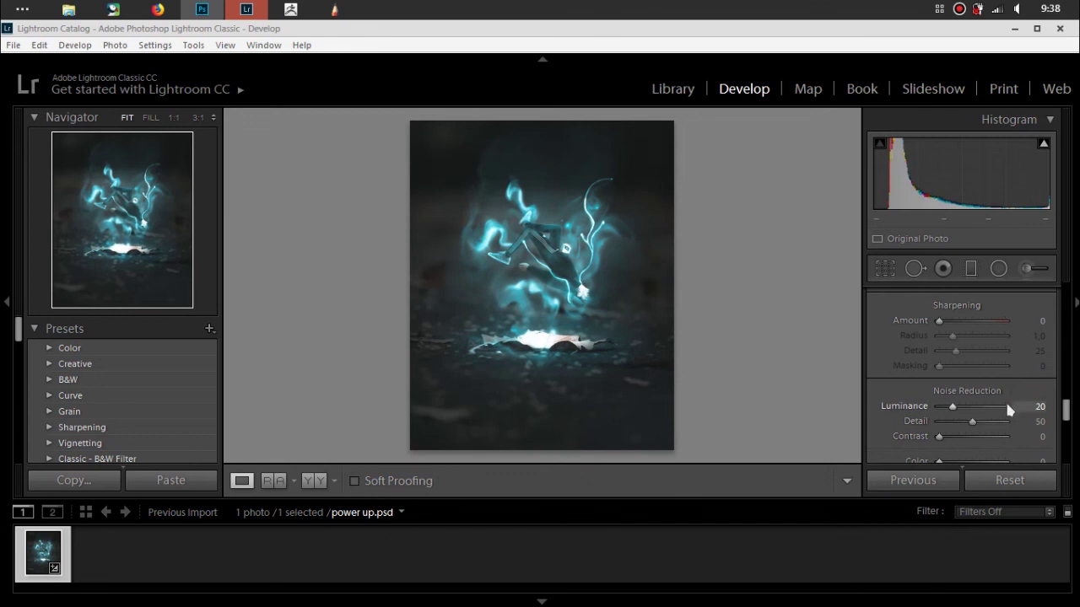
Drag the Basic panel's Clarity slider from +15 to +18
scroll(1009, 401, "up", 3)
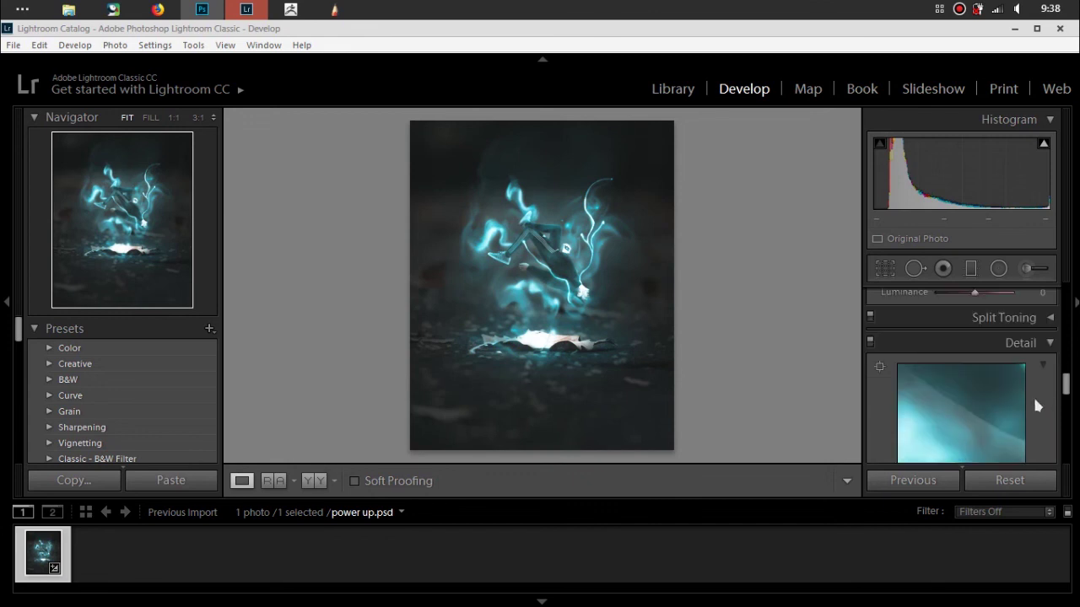
scroll(1034, 397, "up", 3)
scroll(1034, 397, "up", 2)
scroll(1035, 394, "up", 3)
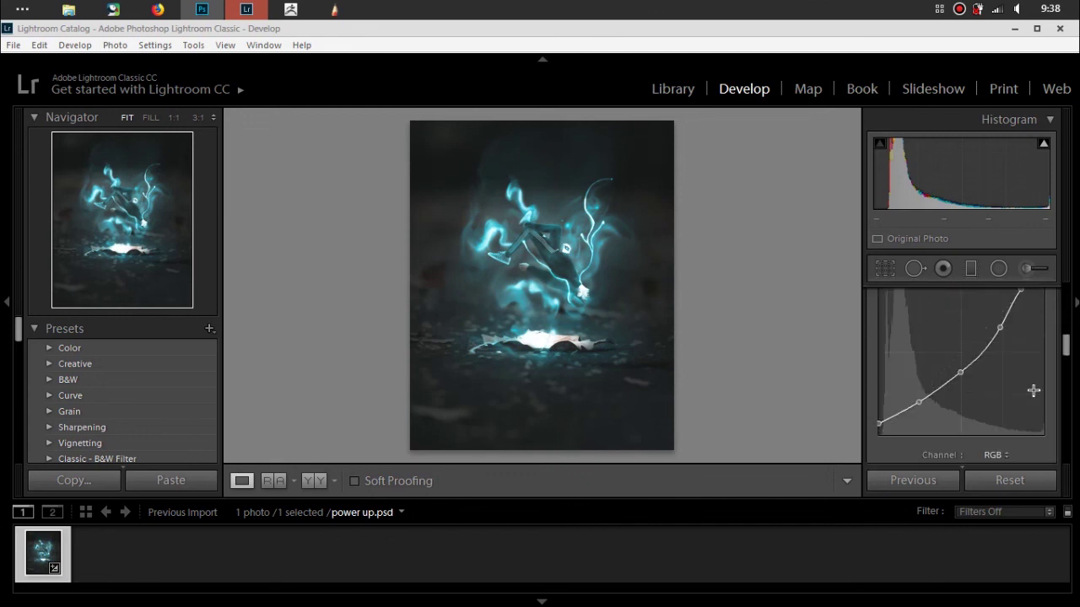
scroll(1033, 391, "up", 2)
scroll(1015, 376, "up", 3)
scroll(1012, 378, "up", 3)
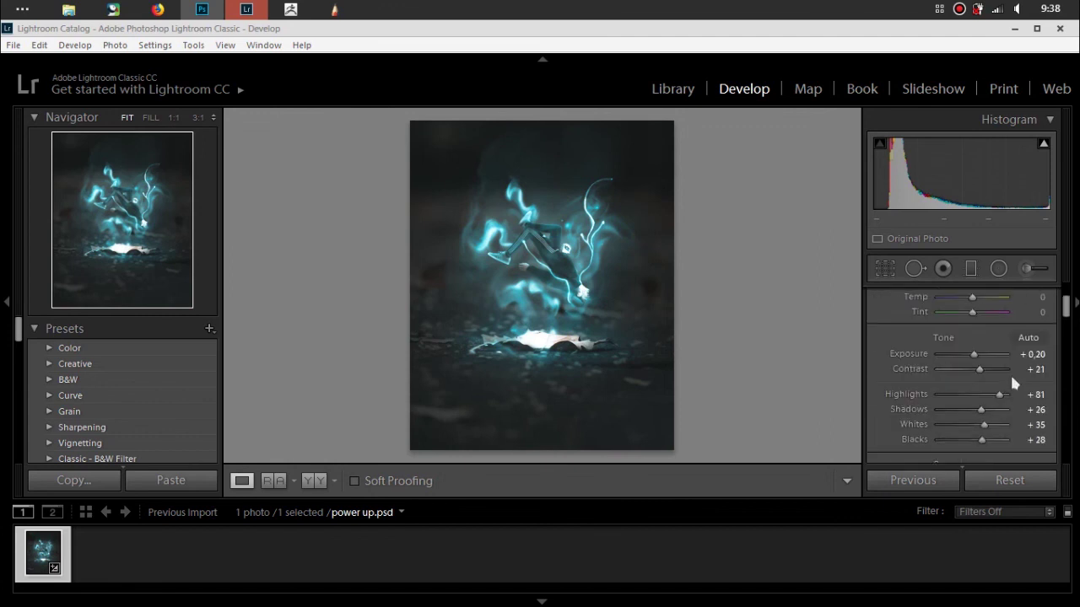
scroll(1009, 376, "down", 3)
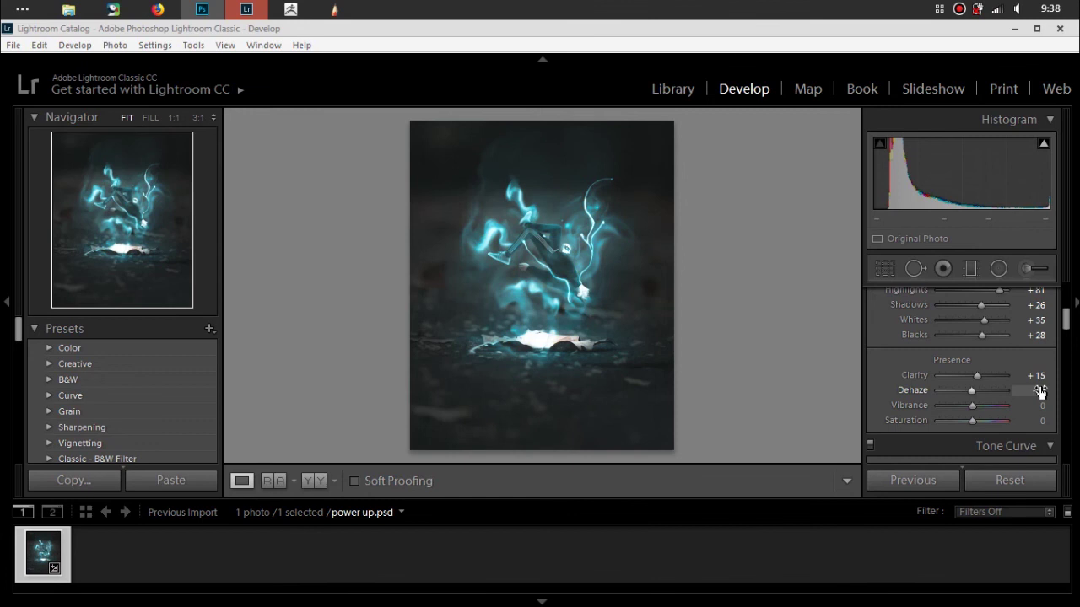
scroll(1038, 391, "up", 1)
left_click(1038, 428)
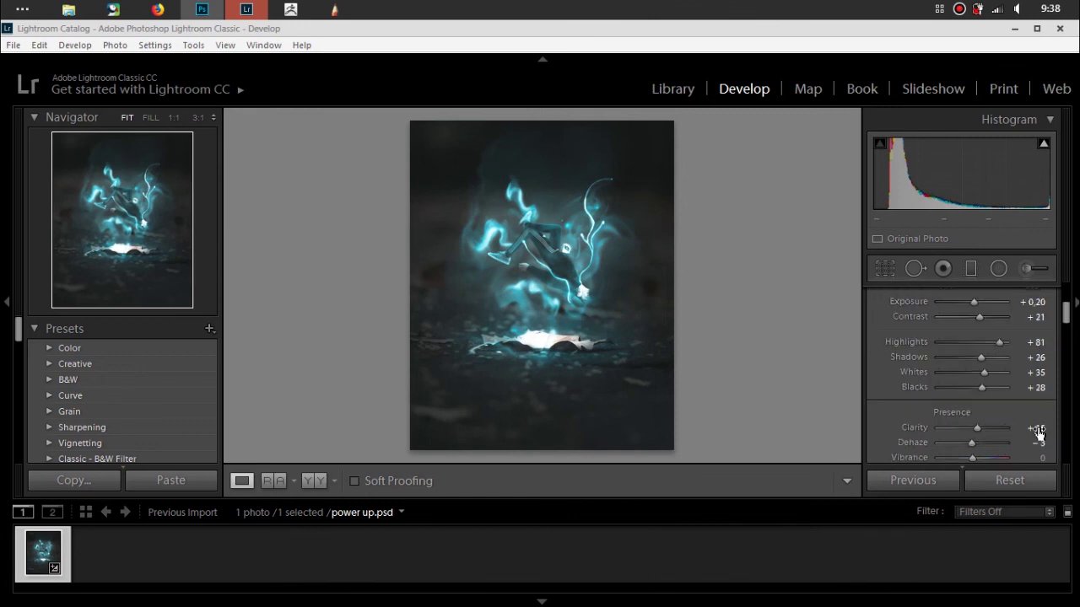
left_click_drag(1038, 430, 1024, 430)
left_click_drag(1038, 429, 1069, 428)
left_click_drag(976, 427, 979, 428)
left_click(13, 45)
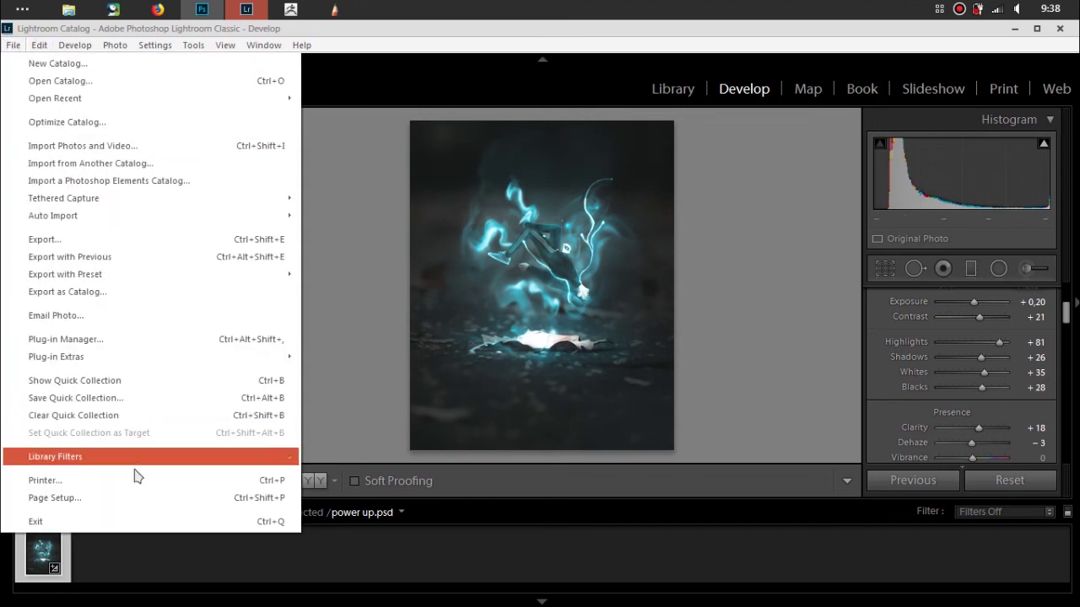
Export power up.psd as a quality-100 sRGB JPEG into the Ready to Upload subfolder
left_click(130, 243)
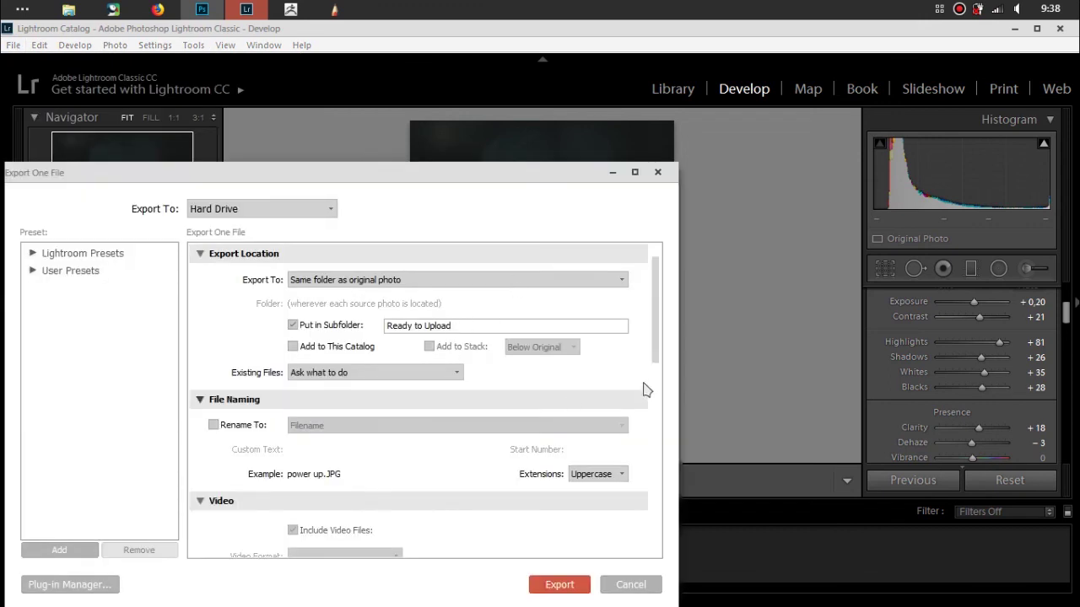
left_click_drag(656, 361, 656, 446)
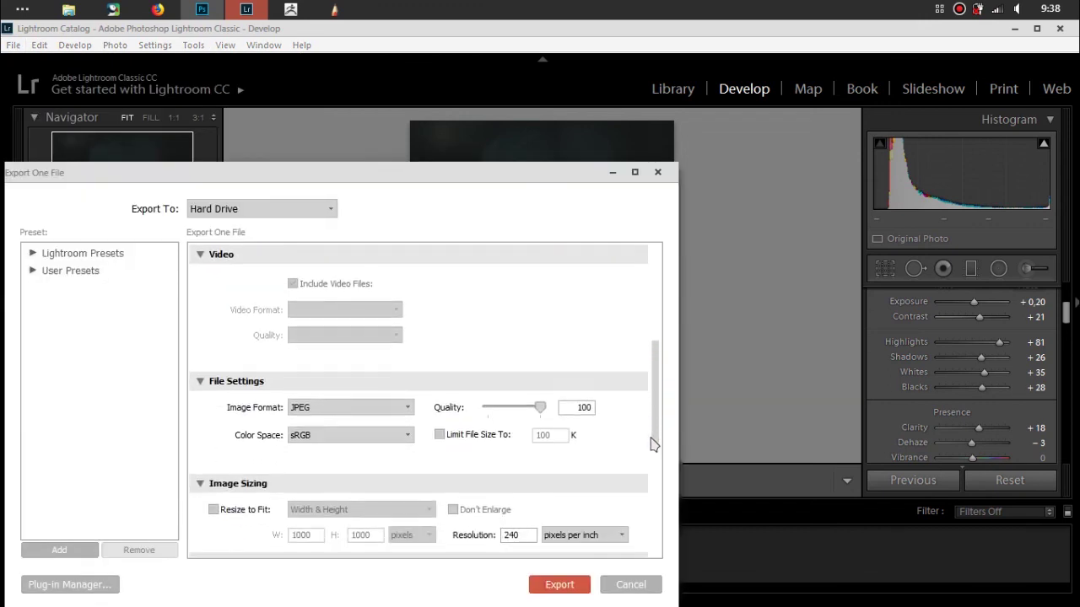
left_click(561, 587)
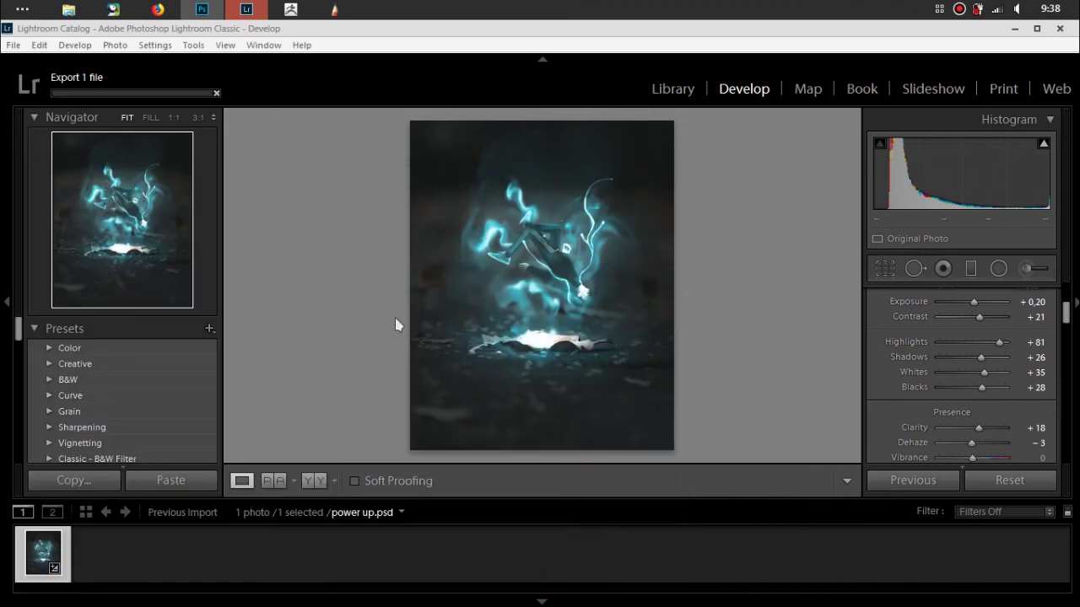